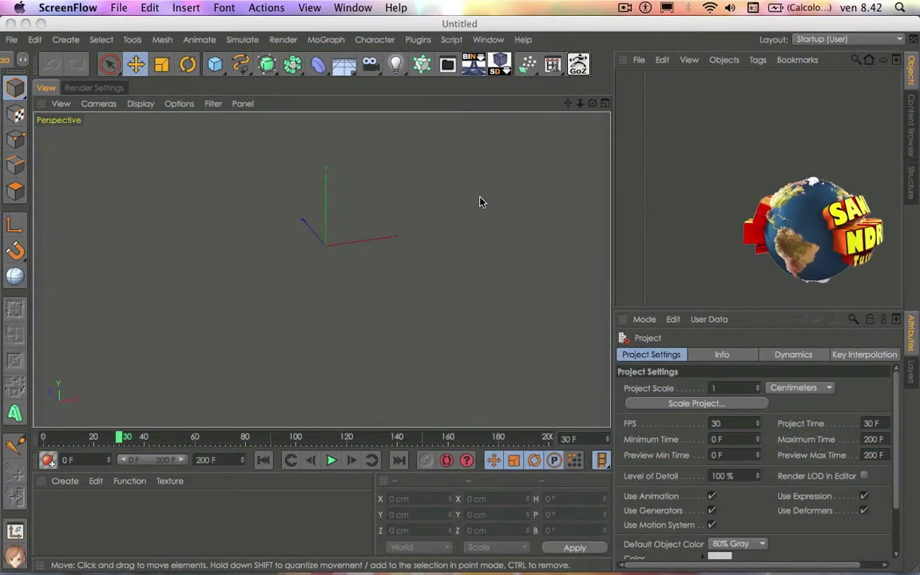
Step: Split the viewport into Perspective, Top, Right and Front views, leaving the Top view active
{"action": "left_click", "coordinate": [605, 104]}
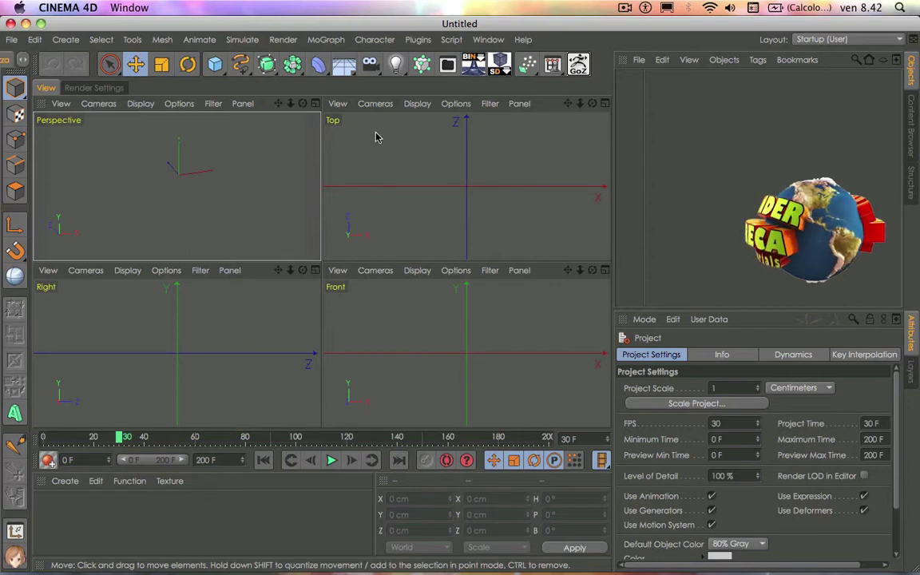
{"action": "left_click", "coordinate": [533, 132]}
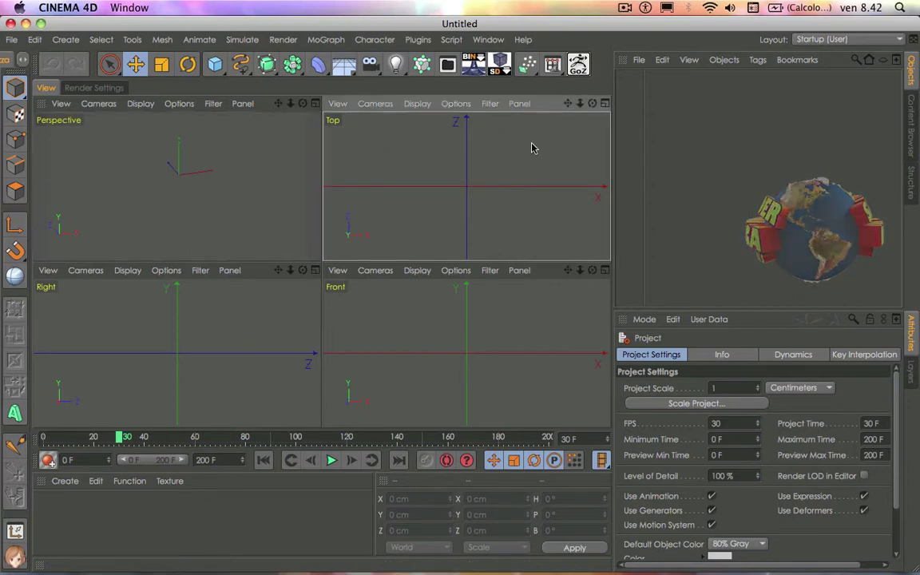
{"action": "left_click", "coordinate": [541, 275]}
{"action": "left_click", "coordinate": [256, 275]}
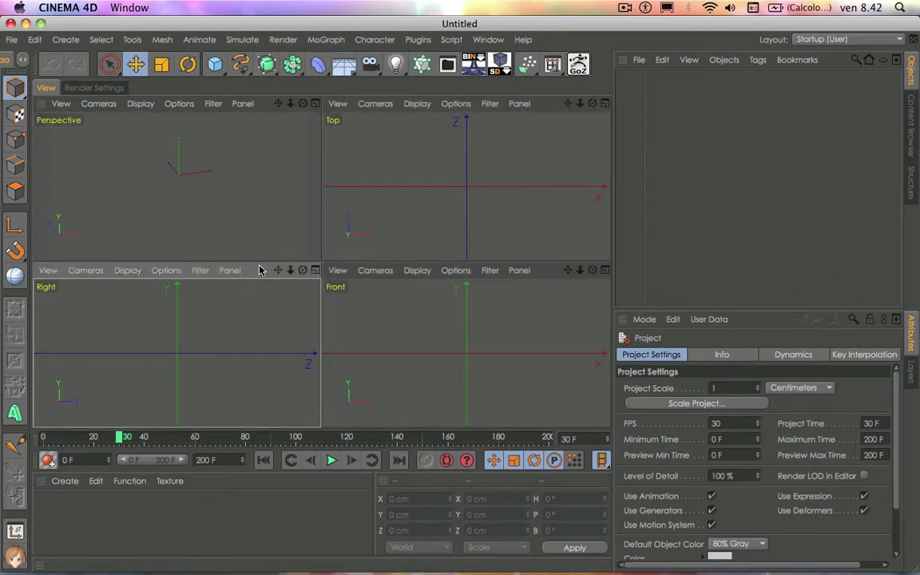
{"action": "left_click", "coordinate": [519, 111]}
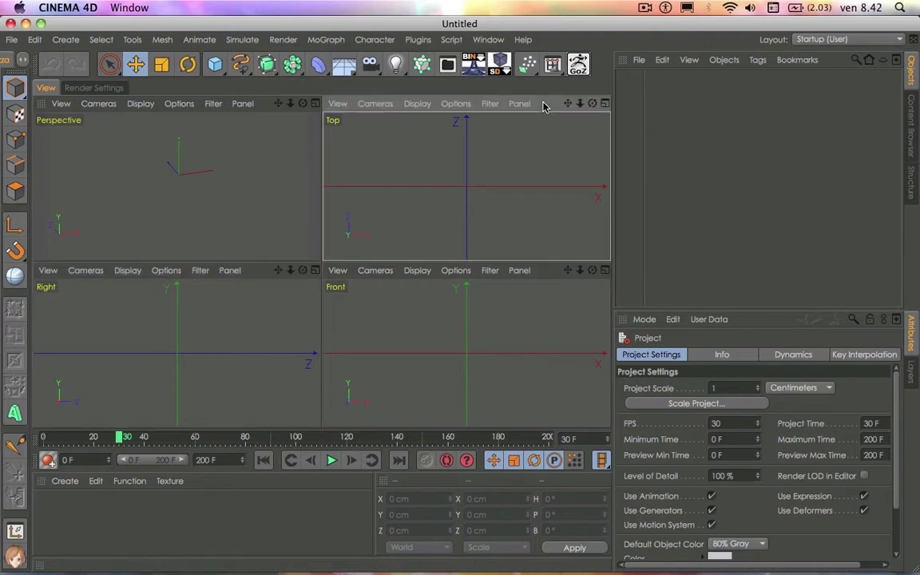
Step: Load sopra.png as the Top view's background image
{"action": "left_click", "coordinate": [454, 103]}
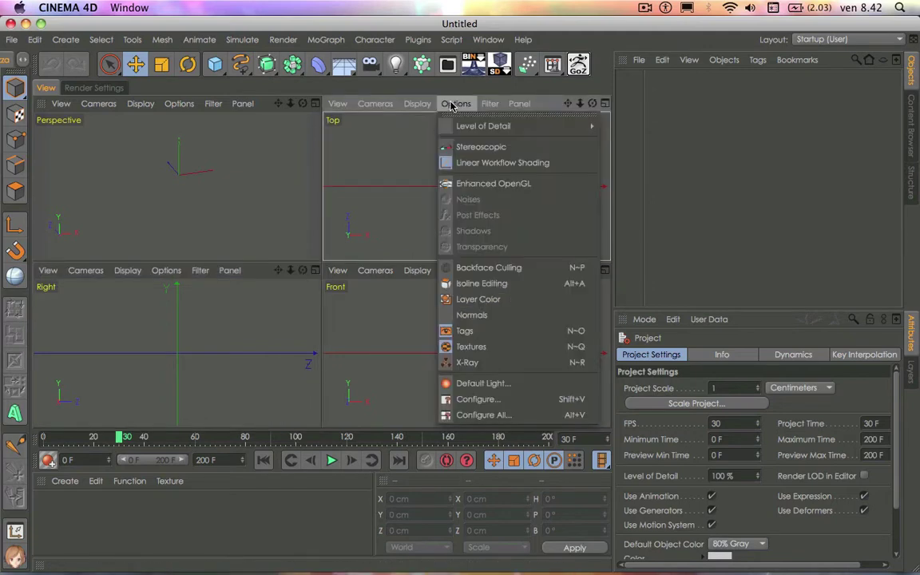
{"action": "left_click", "coordinate": [477, 401]}
{"action": "left_click", "coordinate": [810, 356]}
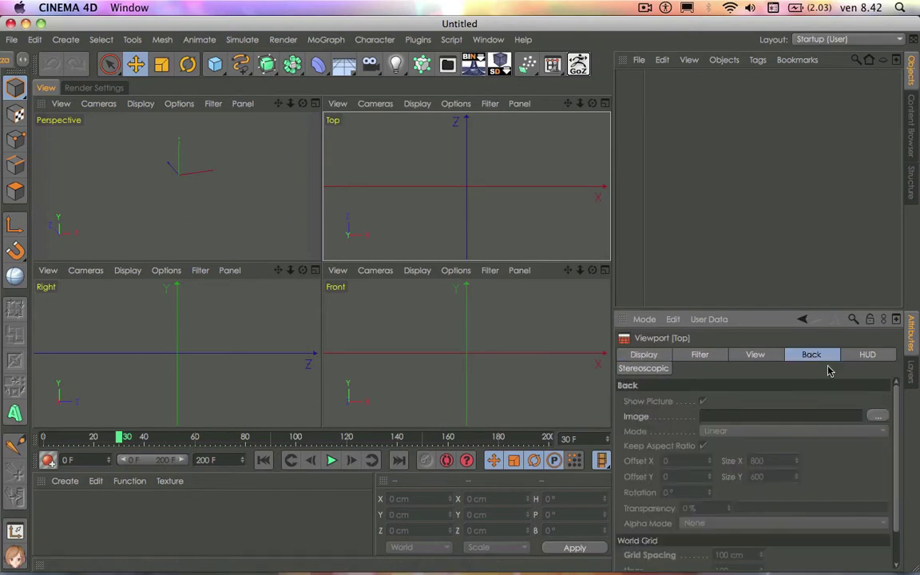
{"action": "left_click", "coordinate": [877, 415]}
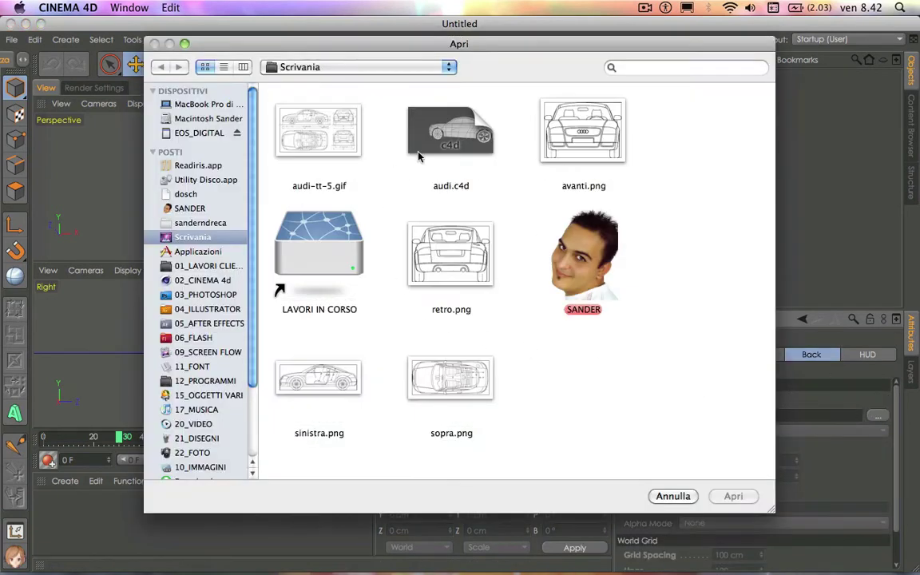
{"action": "left_click", "coordinate": [323, 131]}
{"action": "key", "text": "space"}
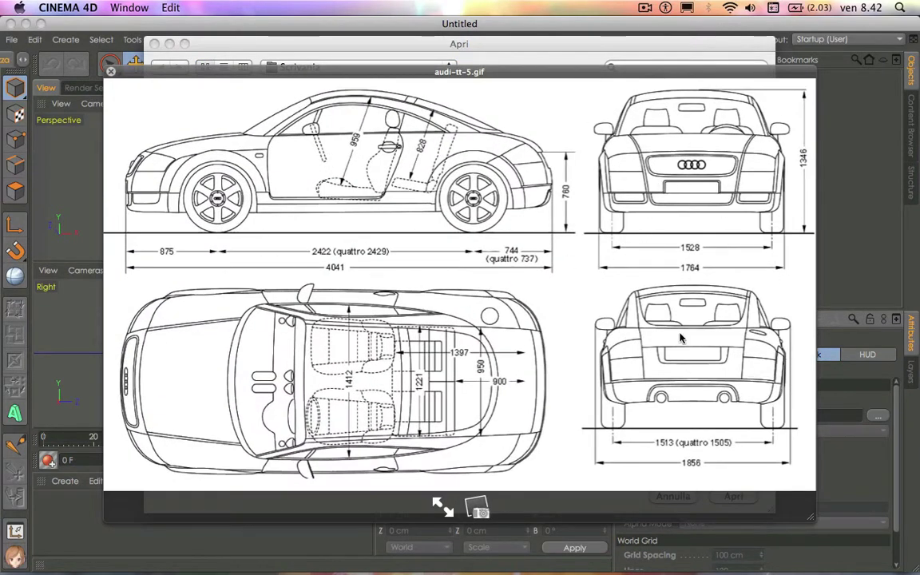
{"action": "key", "text": "space"}
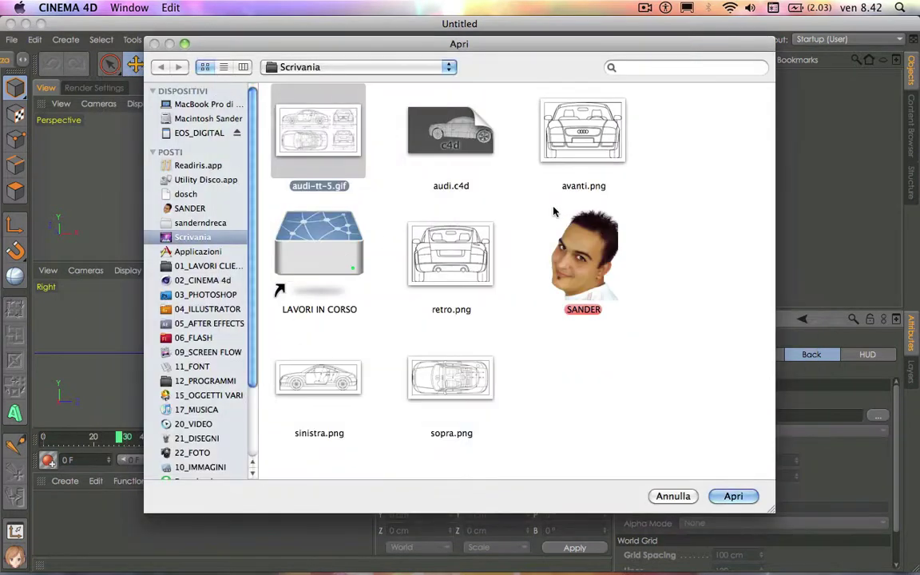
{"action": "left_click", "coordinate": [452, 381]}
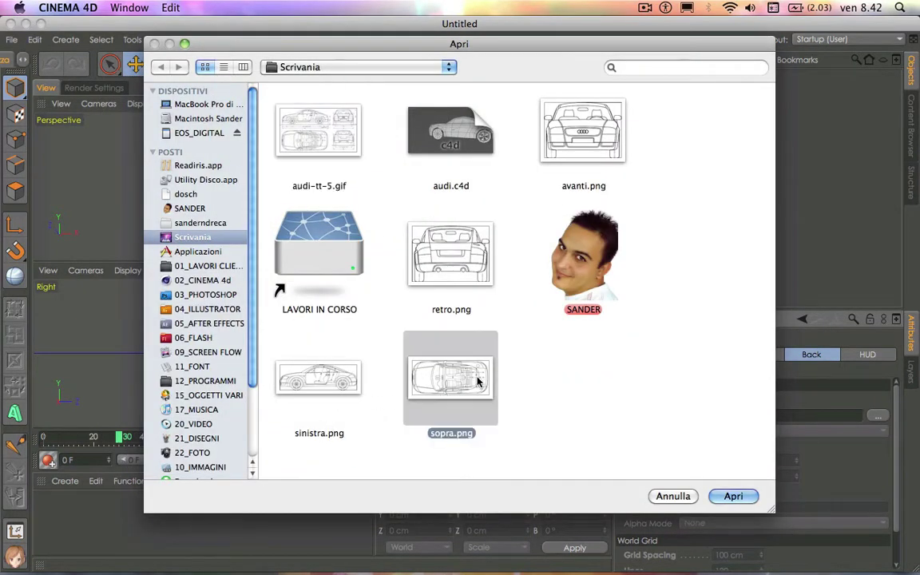
{"action": "double_click", "coordinate": [445, 387]}
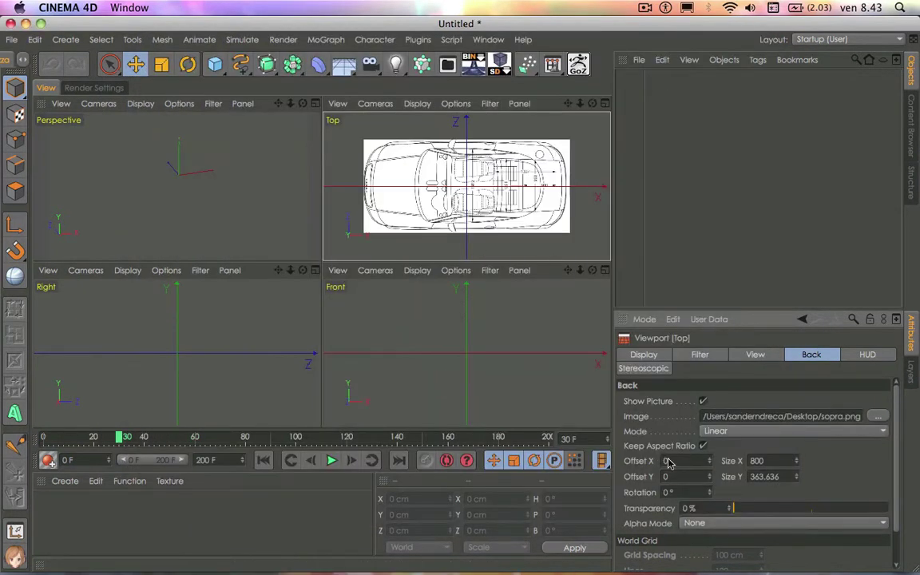
Step: Rotate the Top background image -90° and set its transparency to 75%
{"action": "left_click", "coordinate": [682, 491]}
{"action": "type", "text": "-90"}
{"action": "key", "text": "Return"}
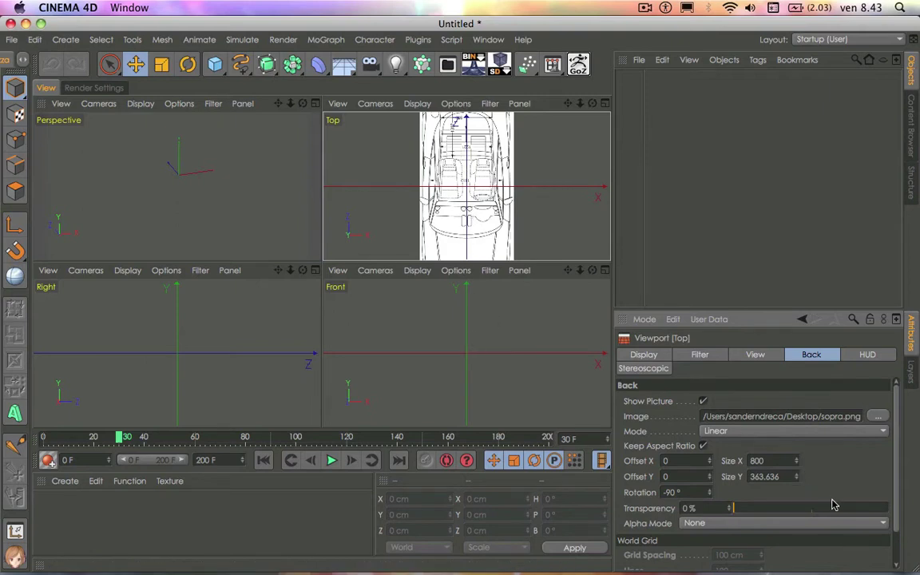
{"action": "left_click", "coordinate": [854, 508]}
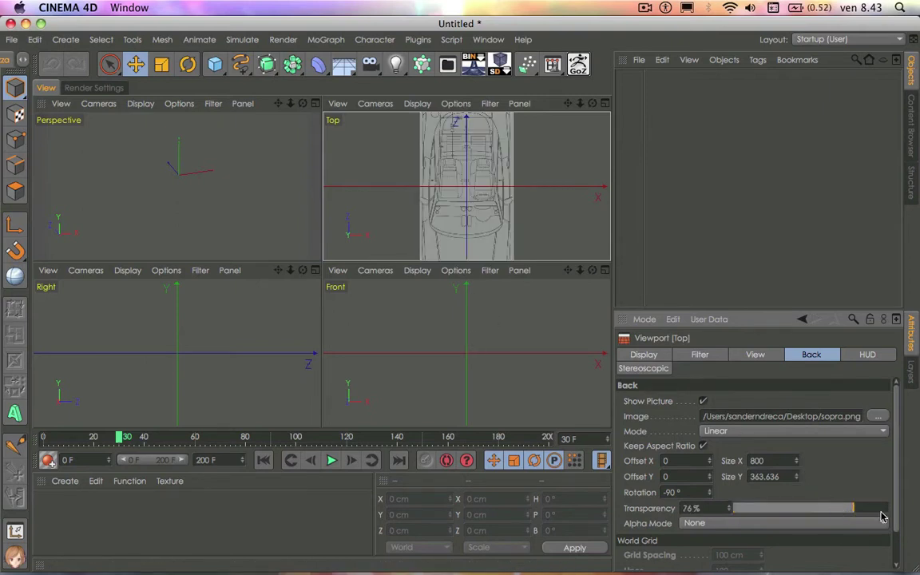
{"action": "double_click", "coordinate": [707, 507]}
{"action": "type", "text": "75"}
{"action": "key", "text": "Return"}
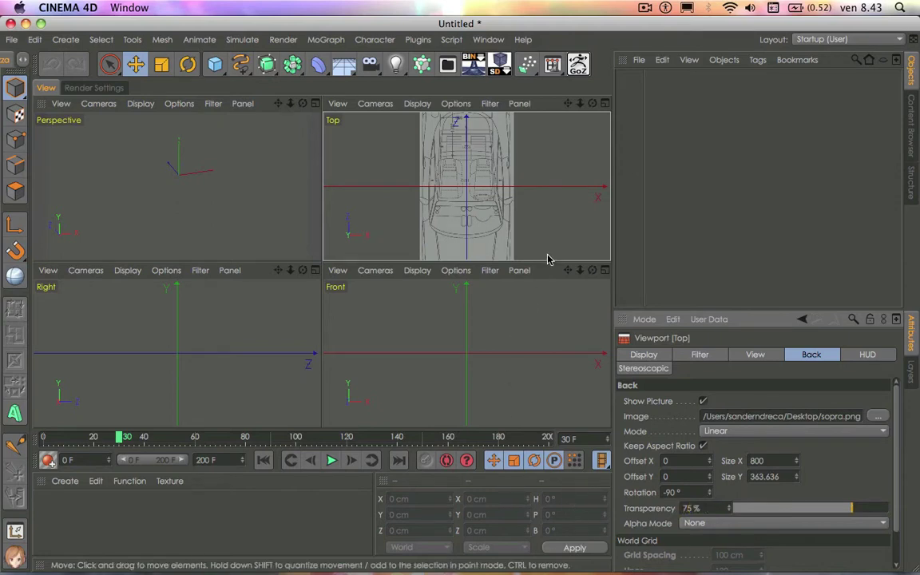
{"action": "left_click", "coordinate": [543, 276]}
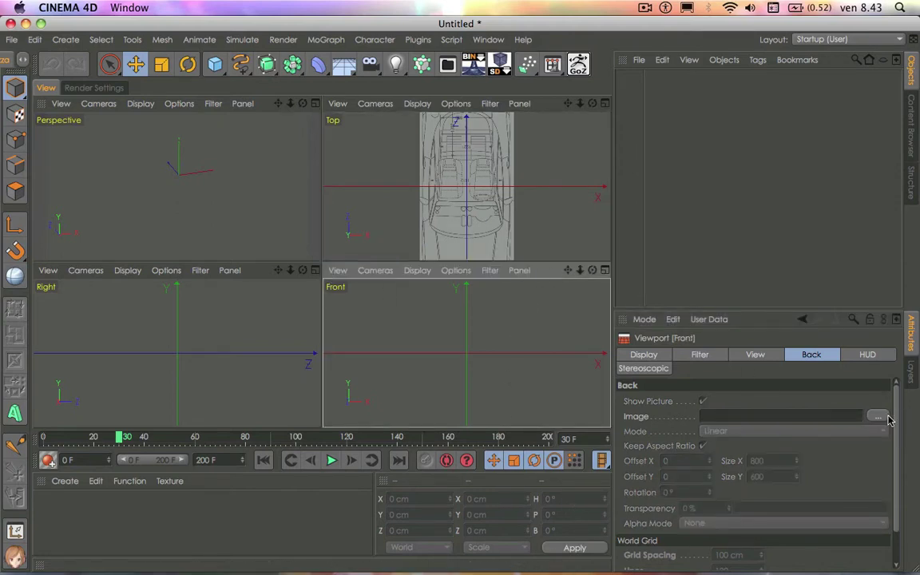
Step: Load avanti.png as the Front view background at 75% transparency
{"action": "left_click", "coordinate": [883, 416]}
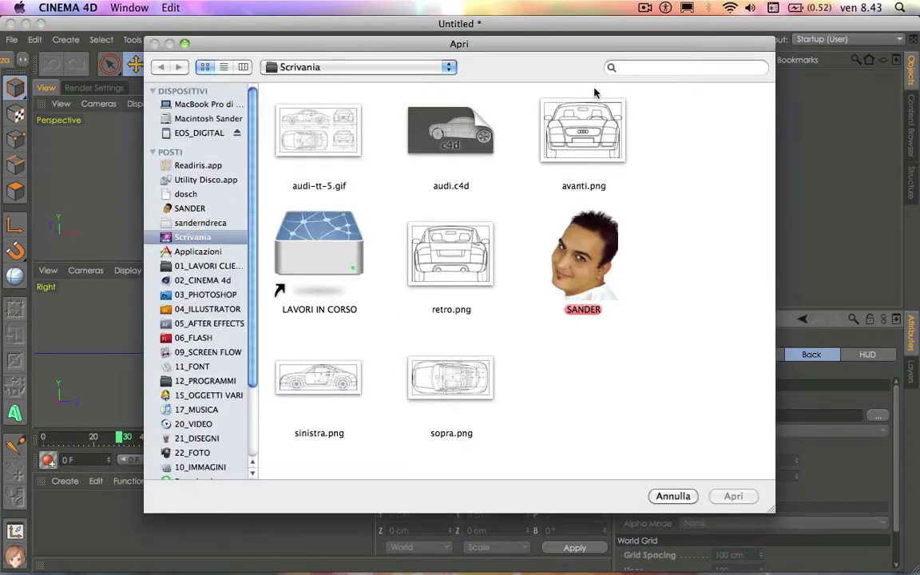
{"action": "double_click", "coordinate": [581, 124]}
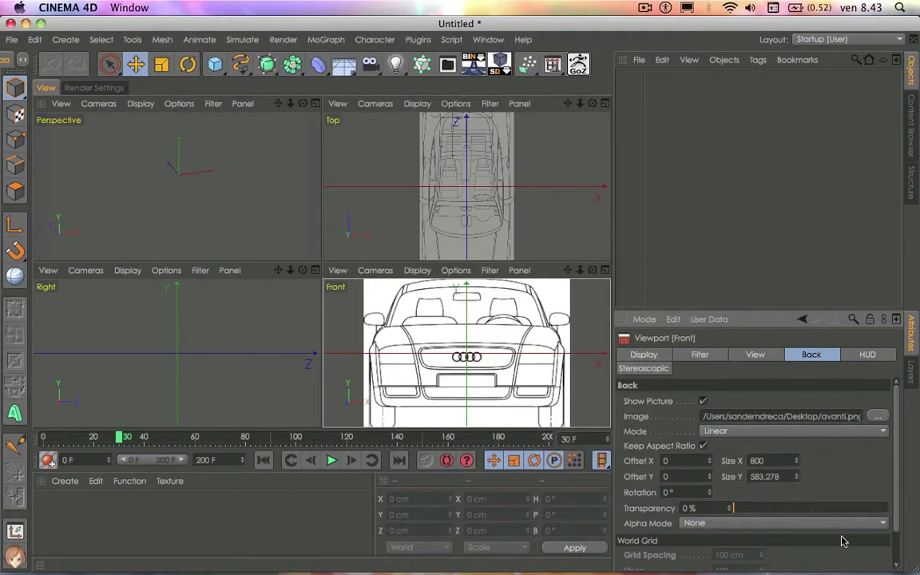
{"action": "double_click", "coordinate": [692, 508]}
{"action": "type", "text": "5"}
{"action": "key", "text": "Return"}
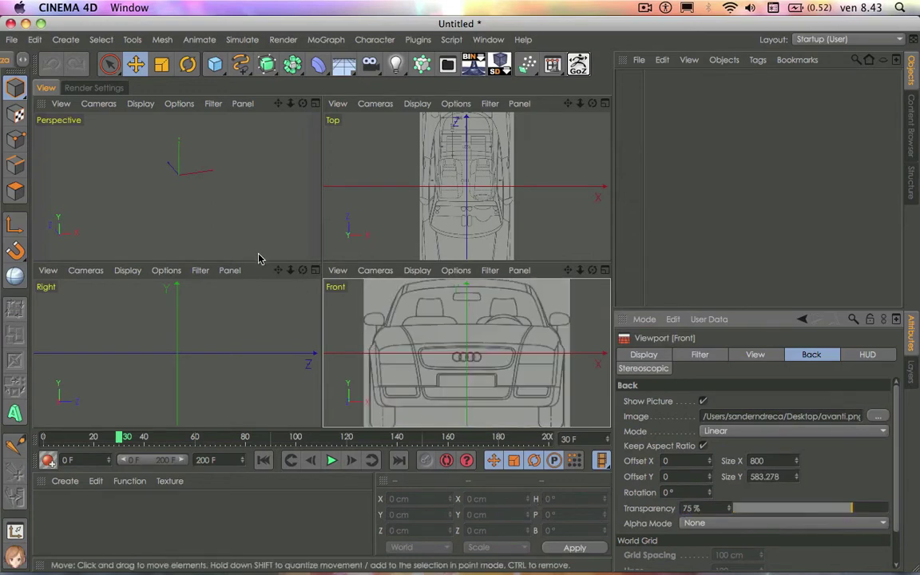
Step: Load sinistra.png as the Right view background at 75% transparency
{"action": "left_click", "coordinate": [257, 270]}
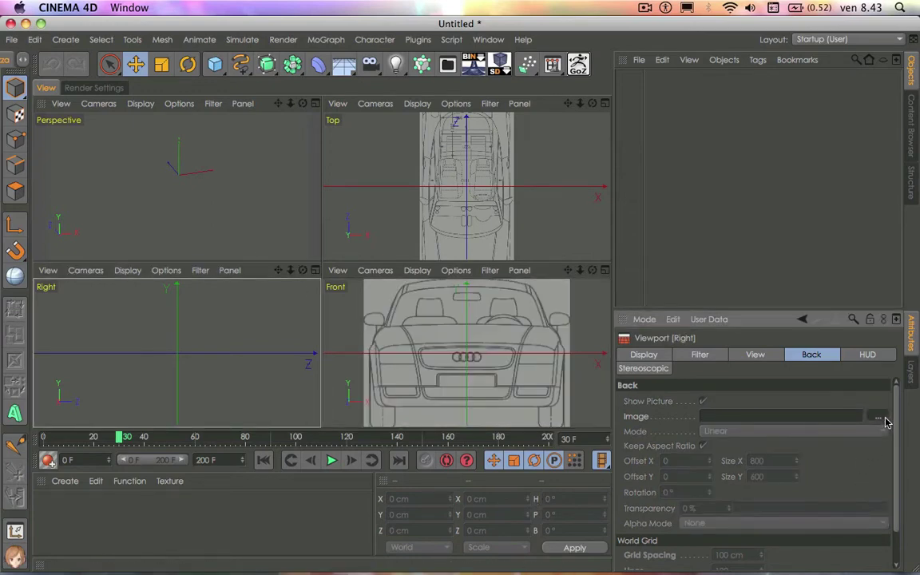
{"action": "left_click", "coordinate": [877, 416]}
{"action": "double_click", "coordinate": [351, 375]}
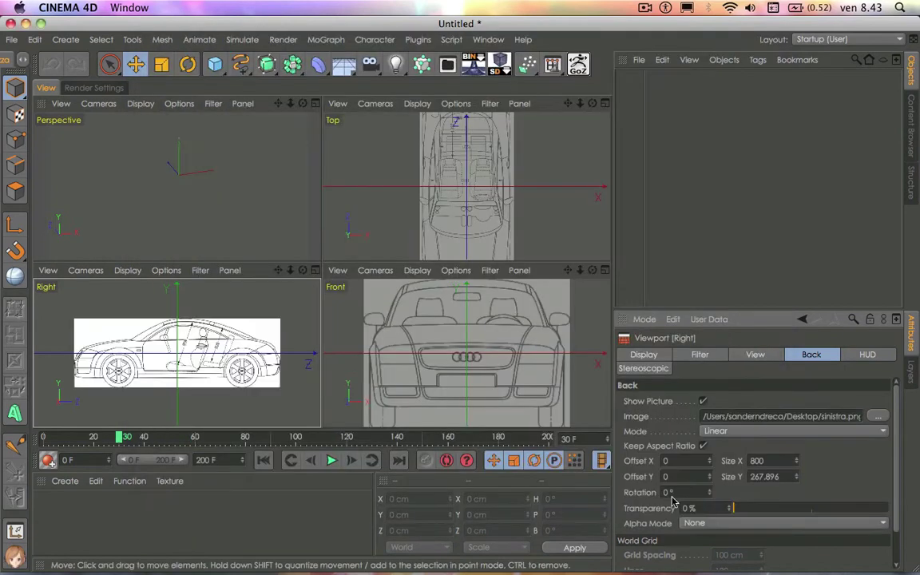
{"action": "type", "text": "75"}
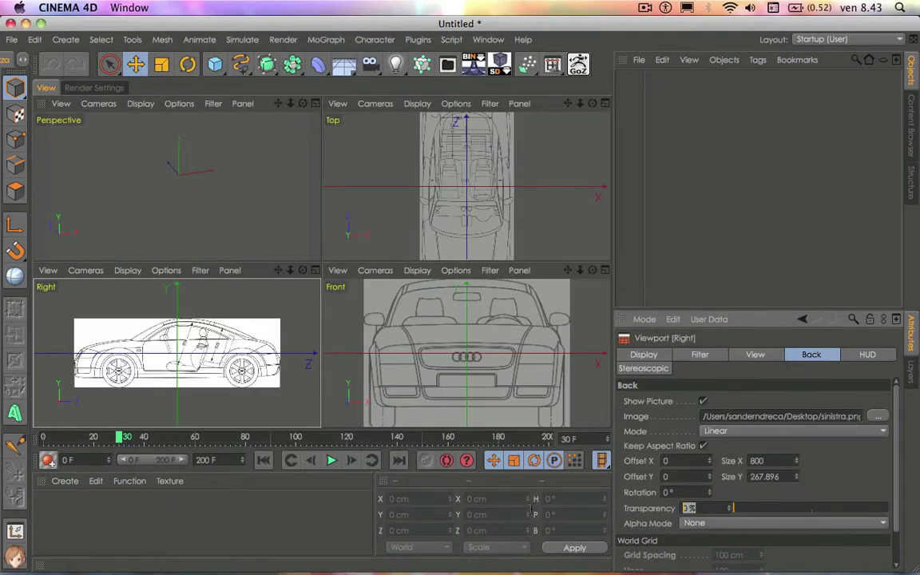
{"action": "key", "text": "Return"}
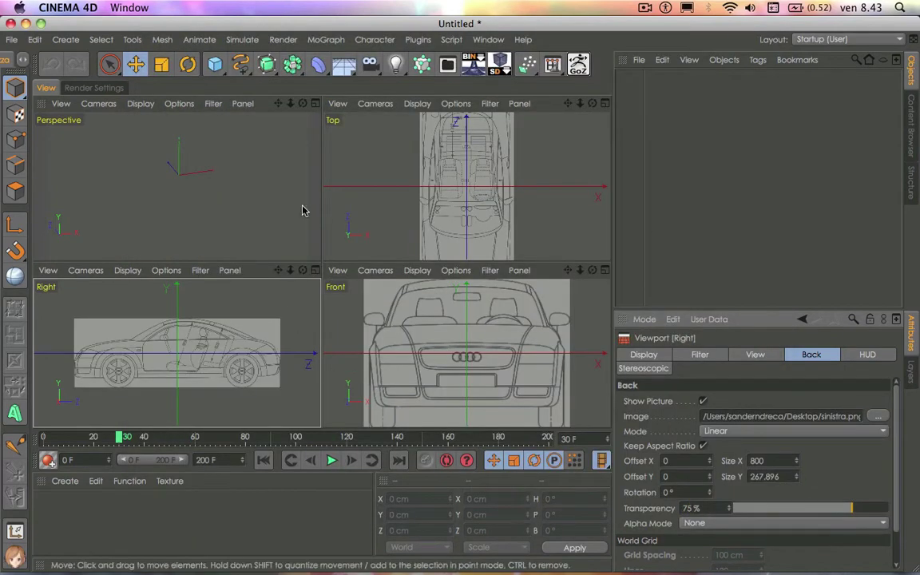
Step: Add a cube and size it to roughly 366 × 263 × 802 cm around the car outline
{"action": "left_click", "coordinate": [215, 64]}
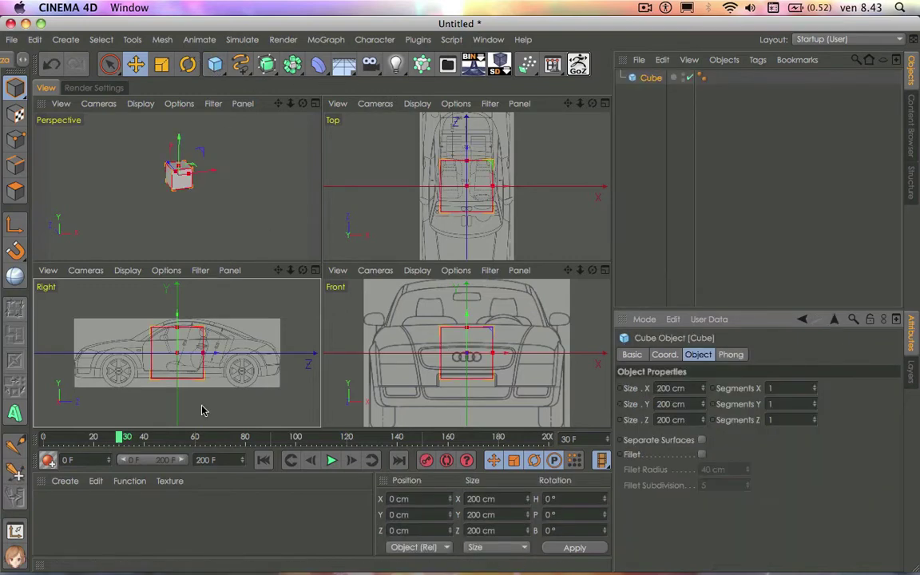
{"action": "left_click_drag", "start_coordinate": [203, 353], "coordinate": [281, 352]}
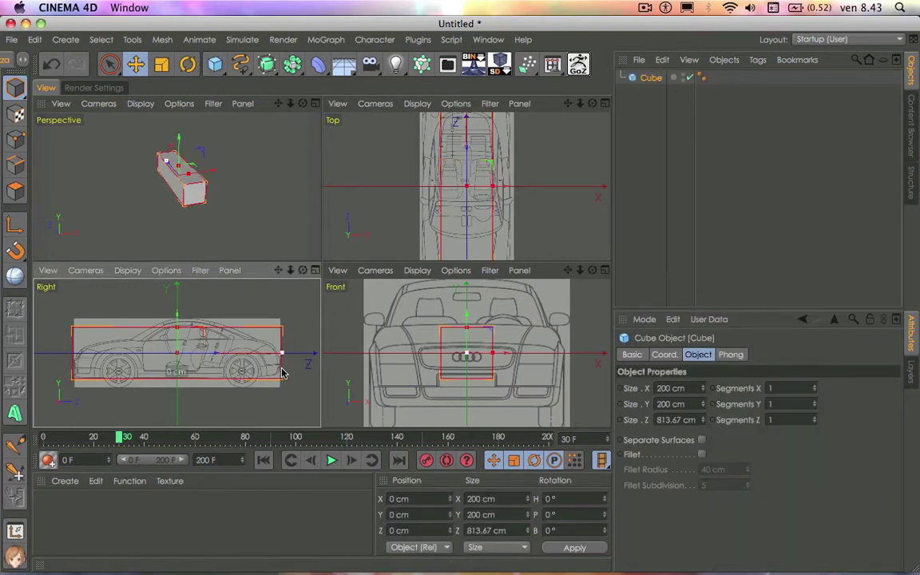
{"action": "left_click_drag", "start_coordinate": [178, 326], "coordinate": [177, 322]}
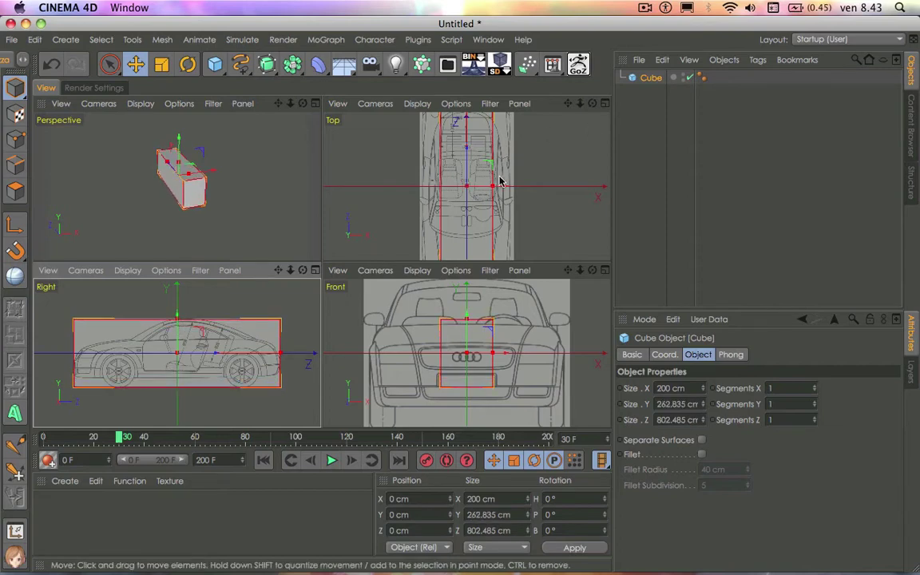
{"action": "left_click_drag", "start_coordinate": [493, 186], "coordinate": [516, 189]}
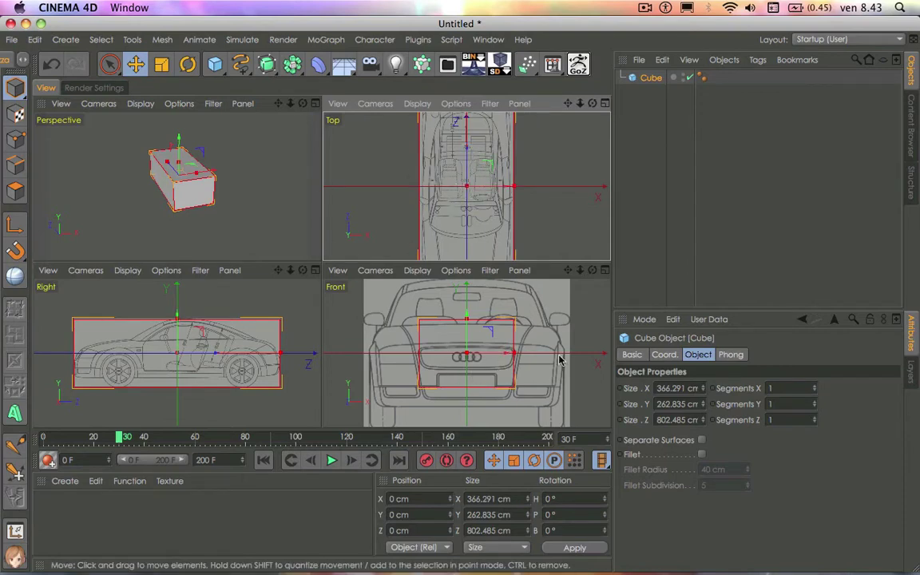
{"action": "left_click", "coordinate": [479, 287]}
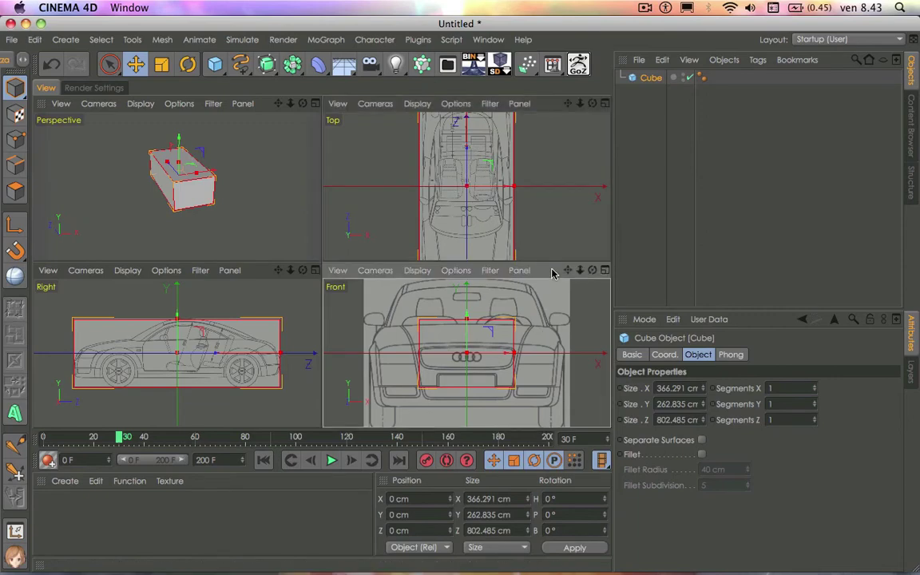
{"action": "left_click", "coordinate": [456, 271]}
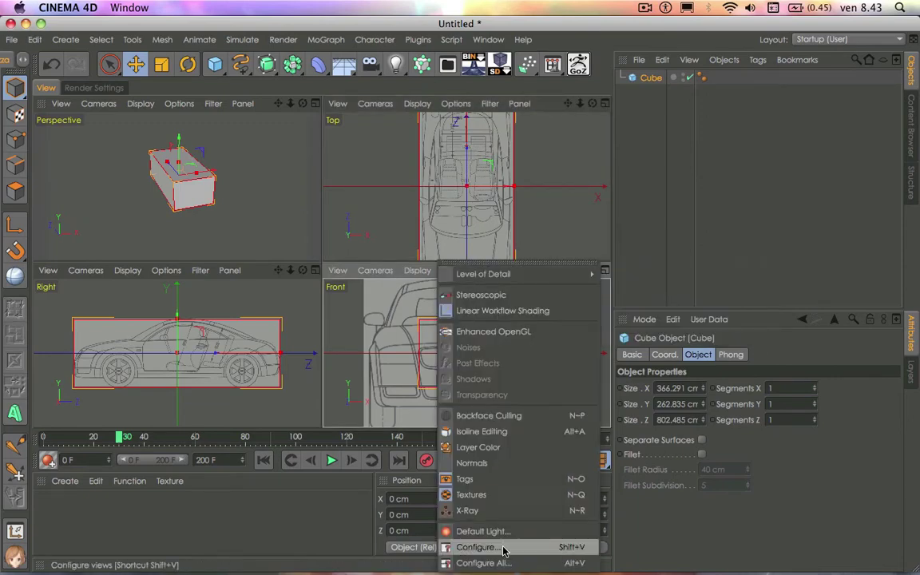
Step: Set the Front blueprint's height to 267.896, copied from the side blueprint, keeping its aspect ratio
{"action": "left_click", "coordinate": [504, 548]}
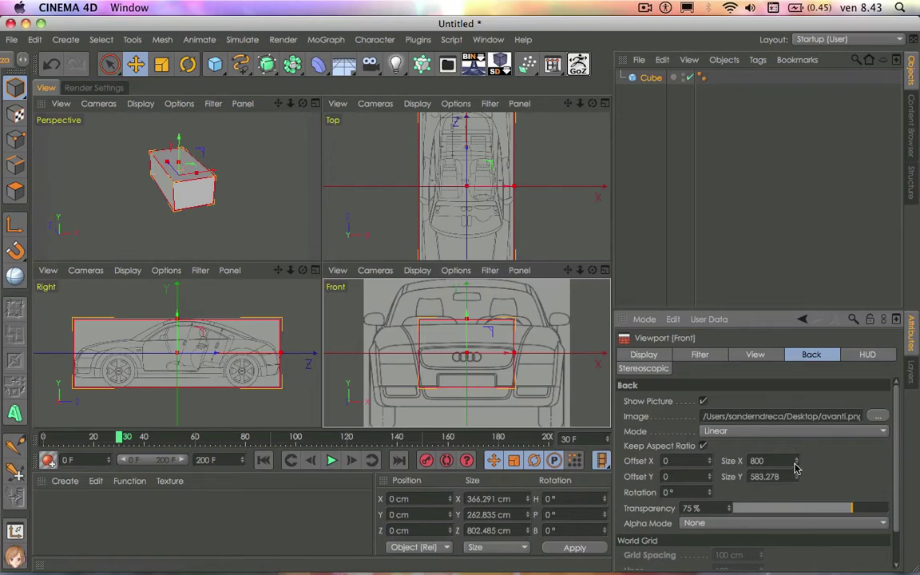
{"action": "mouse_move", "coordinate": [794, 466]}
{"action": "left_mouse_down"}
{"action": "mouse_move", "coordinate": [743, 467]}
{"action": "mouse_move", "coordinate": [751, 461]}
{"action": "left_mouse_up"}
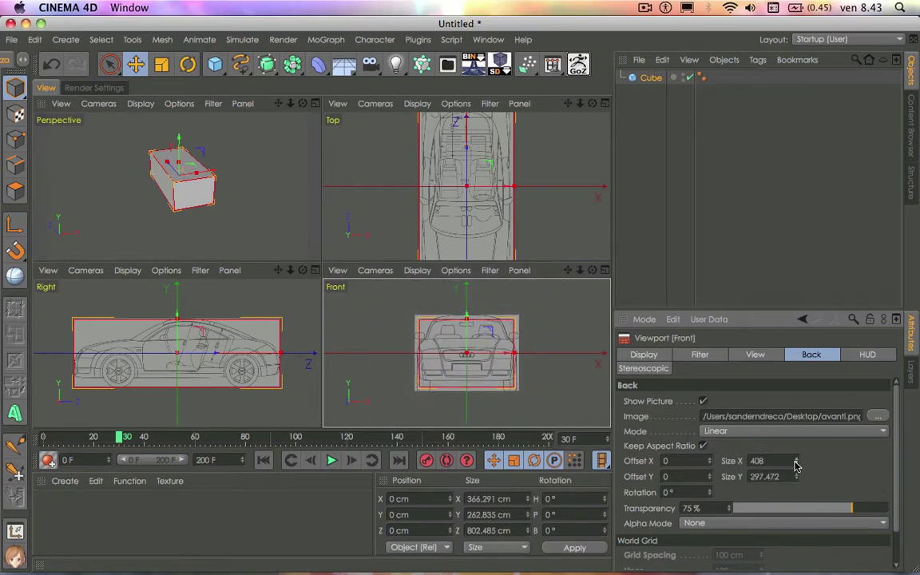
{"action": "left_click", "coordinate": [259, 272]}
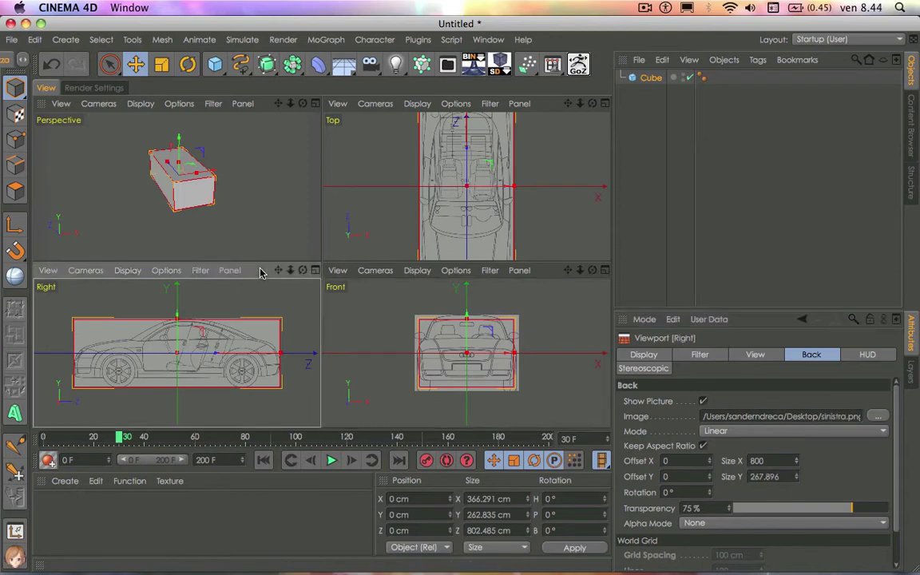
{"action": "double_click", "coordinate": [767, 477]}
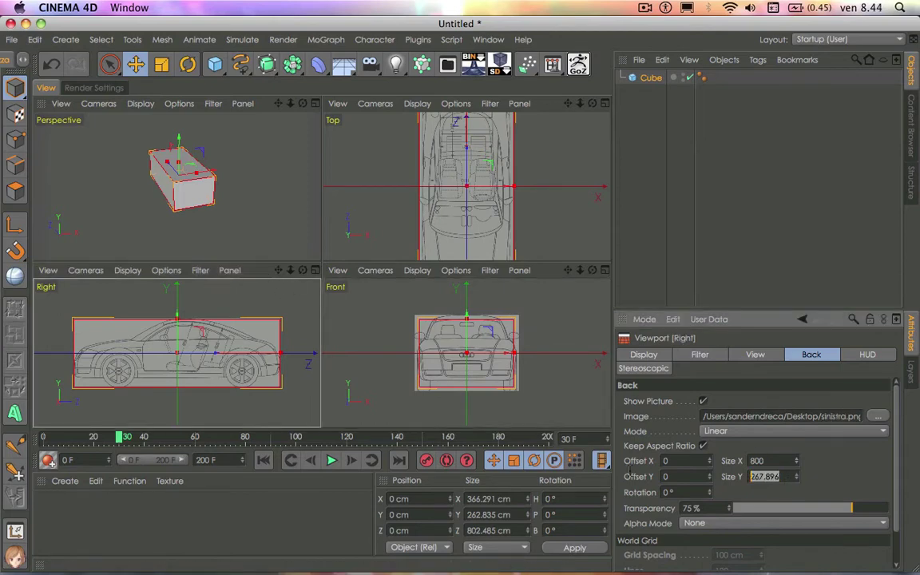
{"action": "left_click", "coordinate": [557, 278]}
{"action": "double_click", "coordinate": [791, 479]}
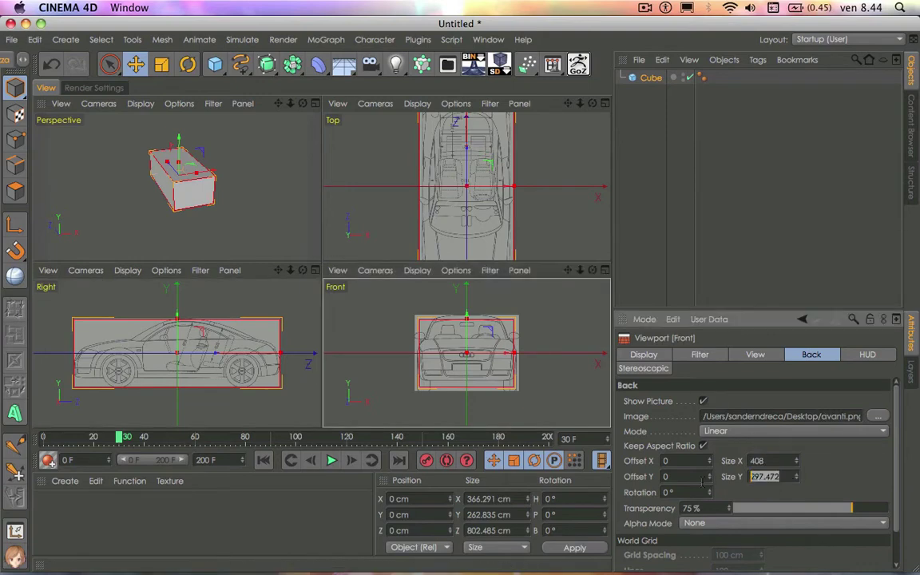
{"action": "type", "text": "267.896"}
{"action": "key", "text": "Return"}
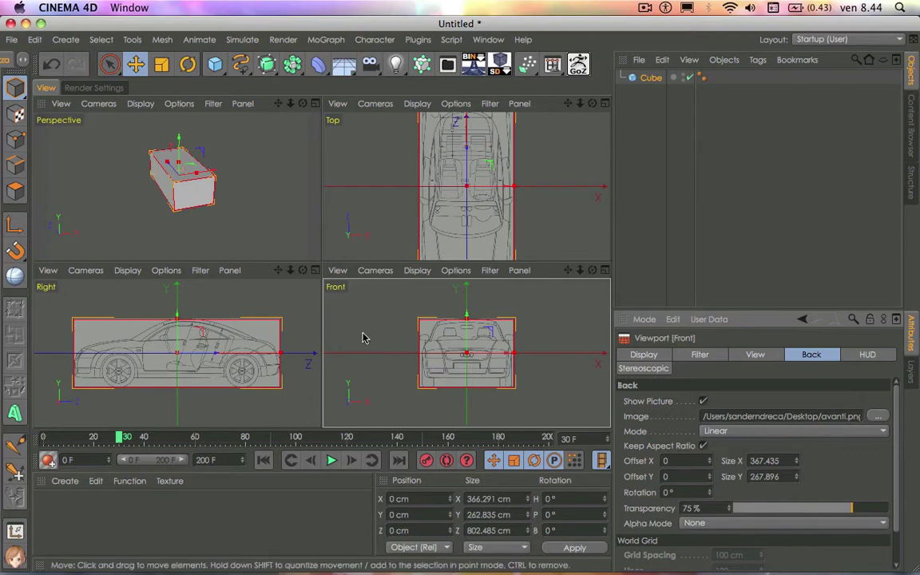
{"action": "left_click", "coordinate": [647, 77]}
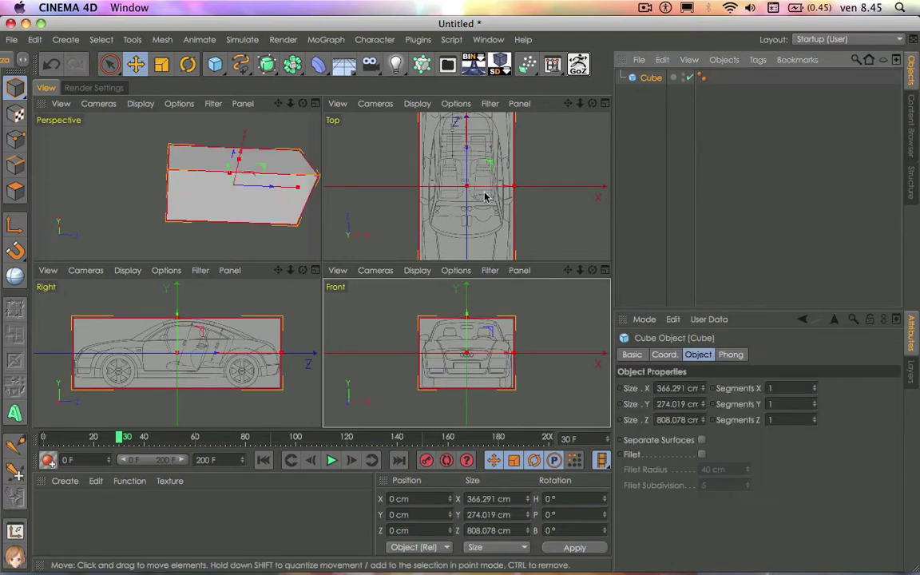
Step: Delete the cube and add a Disc oriented +X with 10 rotation segments
{"action": "left_click", "coordinate": [485, 196]}
{"action": "key", "text": "Delete"}
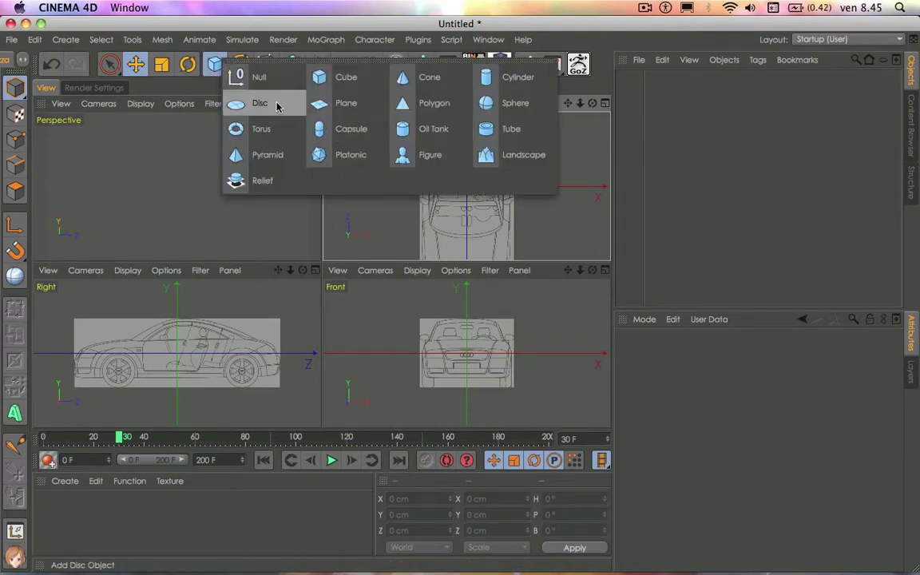
{"action": "left_click_drag", "start_coordinate": [215, 72], "coordinate": [258, 101]}
{"action": "mouse_move", "coordinate": [727, 450]}
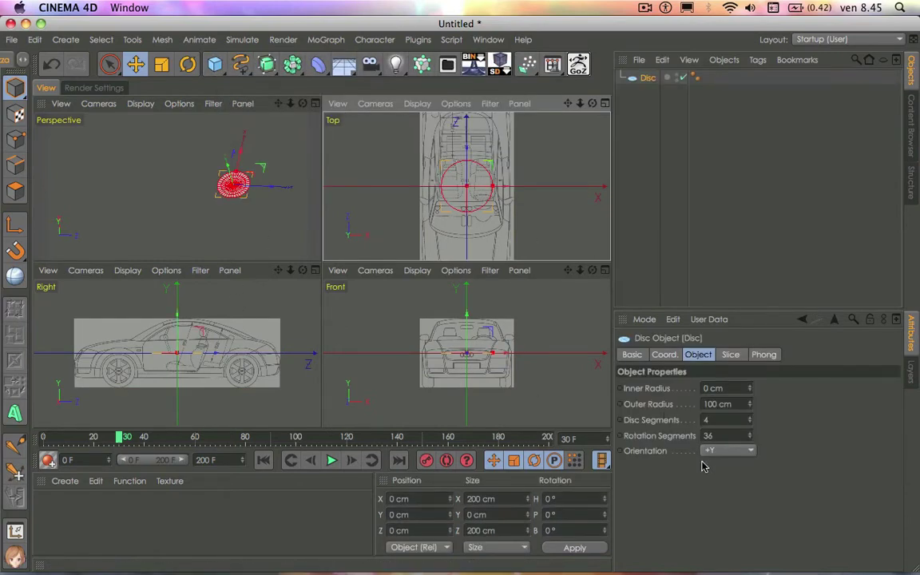
{"action": "left_click", "coordinate": [732, 452]}
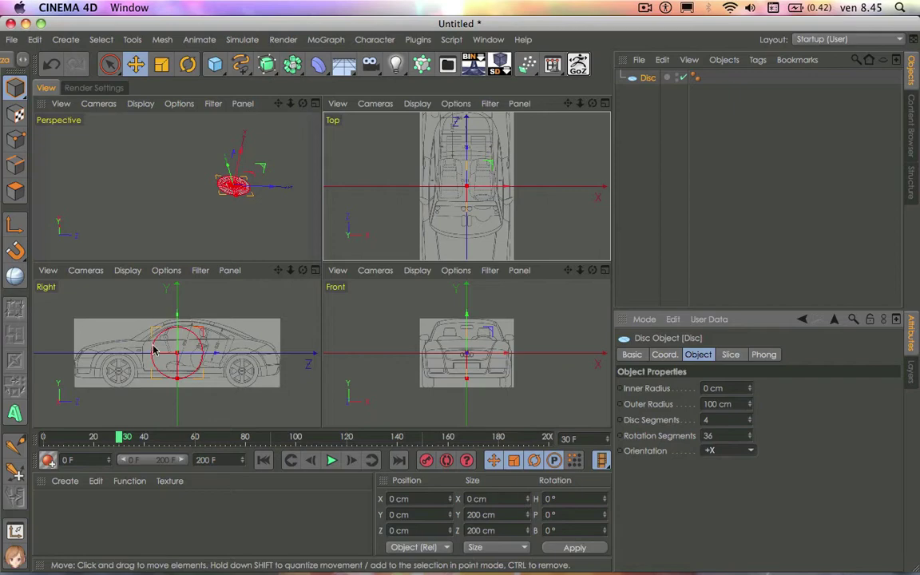
{"action": "scroll", "coordinate": [203, 198], "scroll_direction": "up", "scroll_amount": 5}
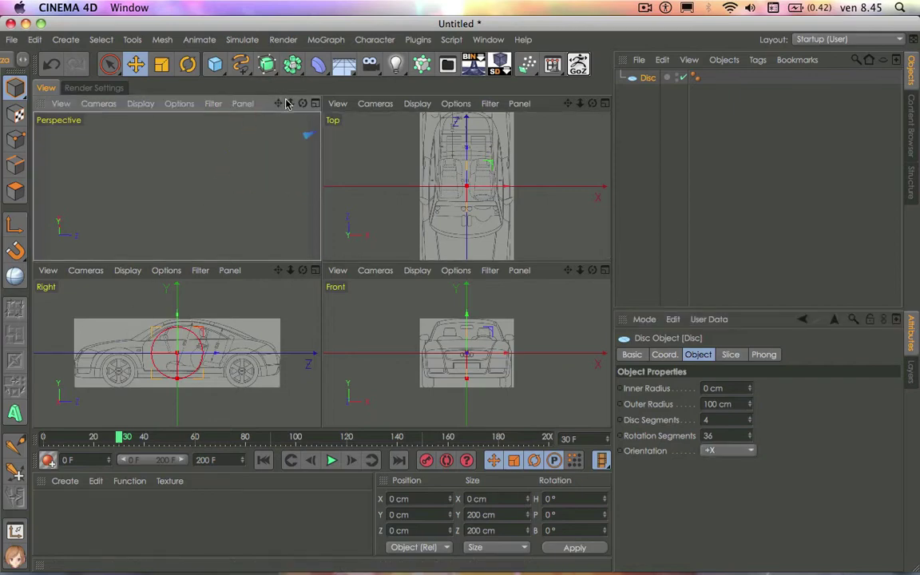
{"action": "scroll", "coordinate": [176, 185], "scroll_direction": "down", "scroll_amount": 5}
{"action": "scroll", "coordinate": [176, 186], "scroll_direction": "down", "scroll_amount": 2}
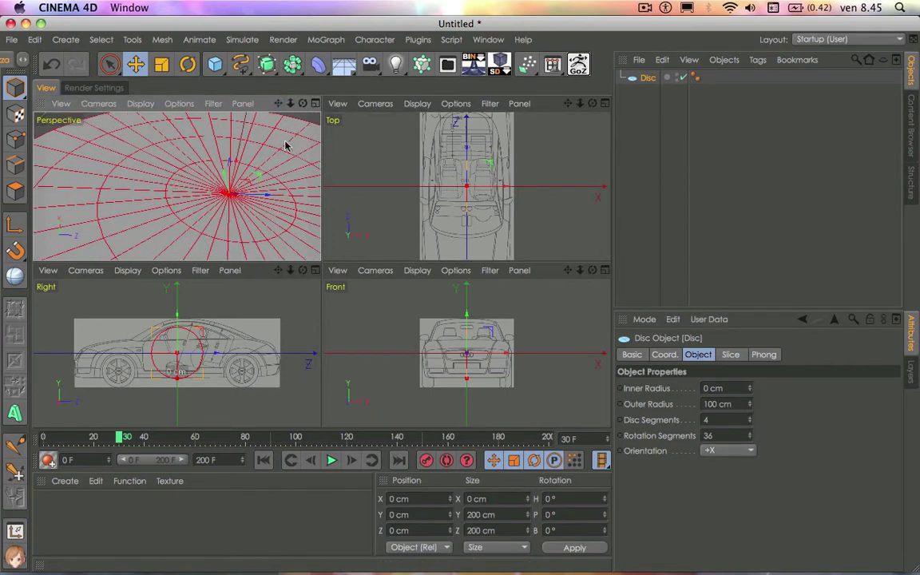
{"action": "scroll", "coordinate": [260, 163], "scroll_direction": "down", "scroll_amount": 3}
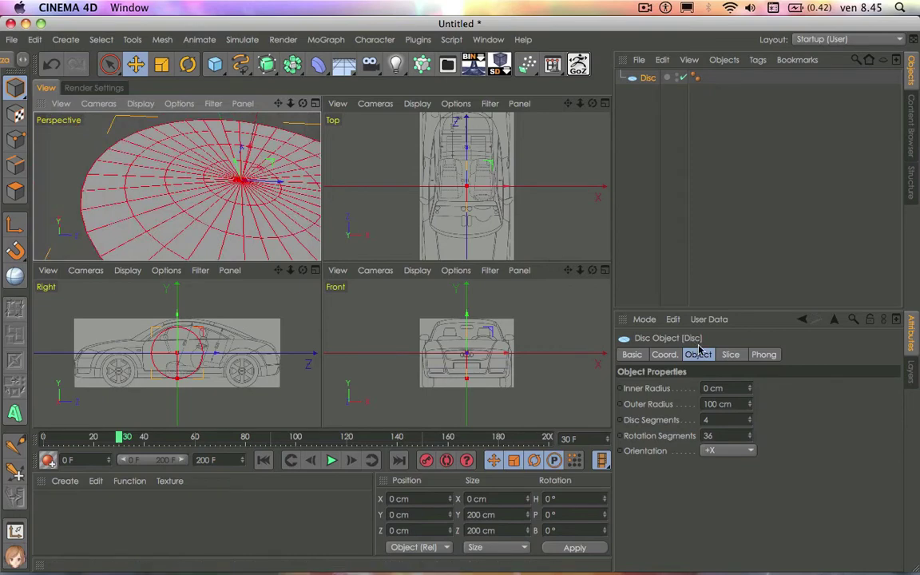
{"action": "mouse_move", "coordinate": [749, 438]}
{"action": "left_mouse_down"}
{"action": "mouse_move", "coordinate": [749, 454]}
{"action": "mouse_move", "coordinate": [750, 438]}
{"action": "left_mouse_up"}
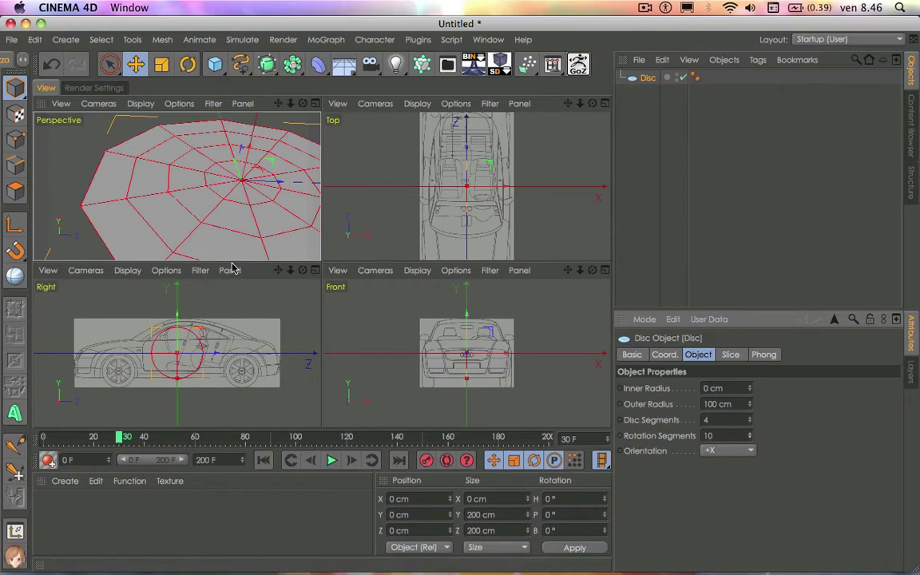
Step: Make the disc editable, maximize the Right view, and move the disc onto the front wheel
{"action": "key", "text": "c"}
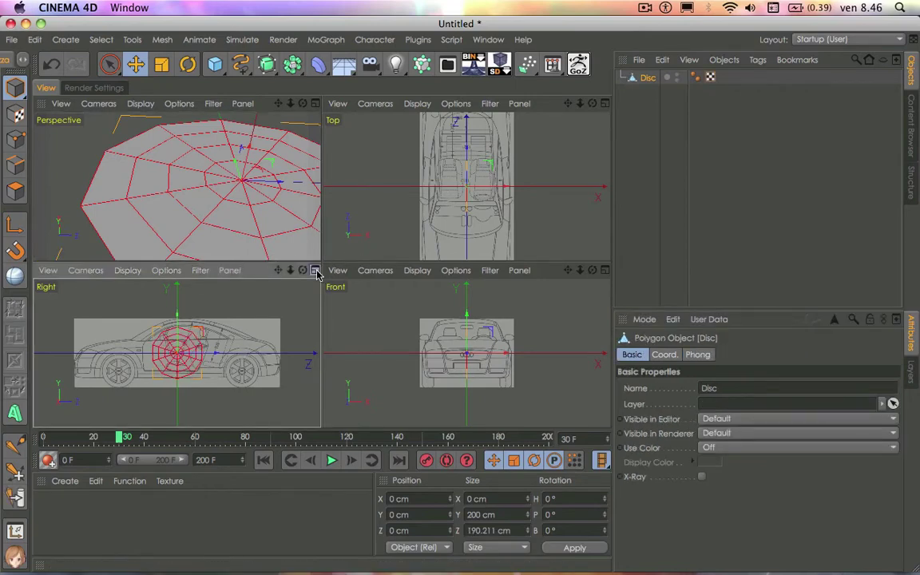
{"action": "left_click", "coordinate": [315, 270]}
{"action": "left_click_drag", "start_coordinate": [443, 221], "coordinate": [318, 259]}
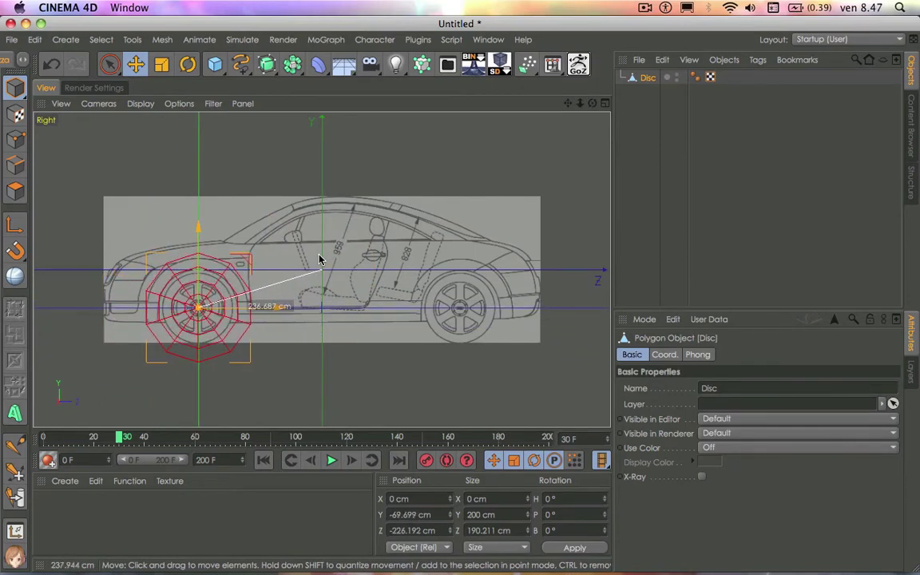
{"action": "left_click_drag", "start_coordinate": [319, 260], "coordinate": [192, 345]}
Step: Scale the disc down to about 127.8 × 121.545 cm to fit the front wheel
{"action": "key", "text": "t"}
{"action": "scroll", "coordinate": [192, 342], "scroll_direction": "up", "scroll_amount": 2}
{"action": "scroll", "coordinate": [189, 323], "scroll_direction": "up", "scroll_amount": 2}
{"action": "scroll", "coordinate": [187, 323], "scroll_direction": "up", "scroll_amount": 2}
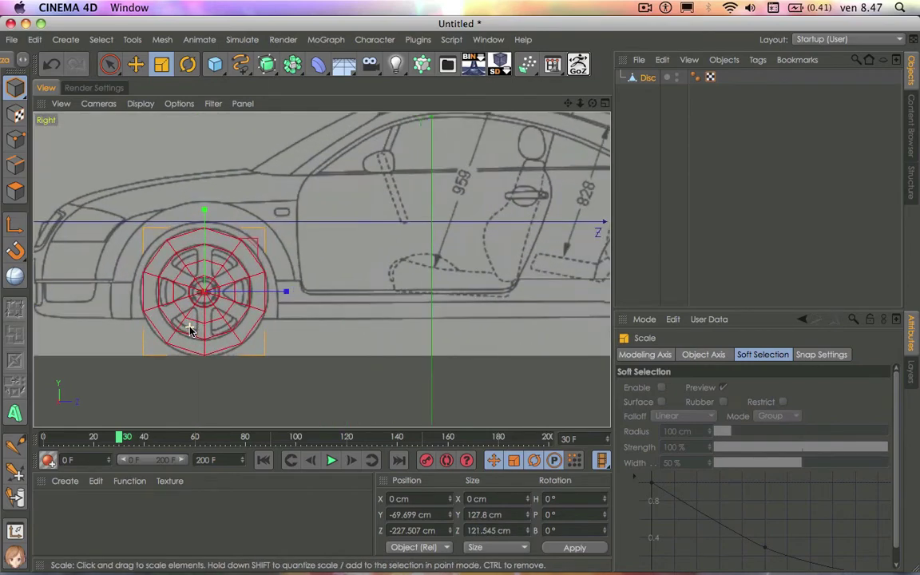
{"action": "scroll", "coordinate": [189, 326], "scroll_direction": "up", "scroll_amount": 2}
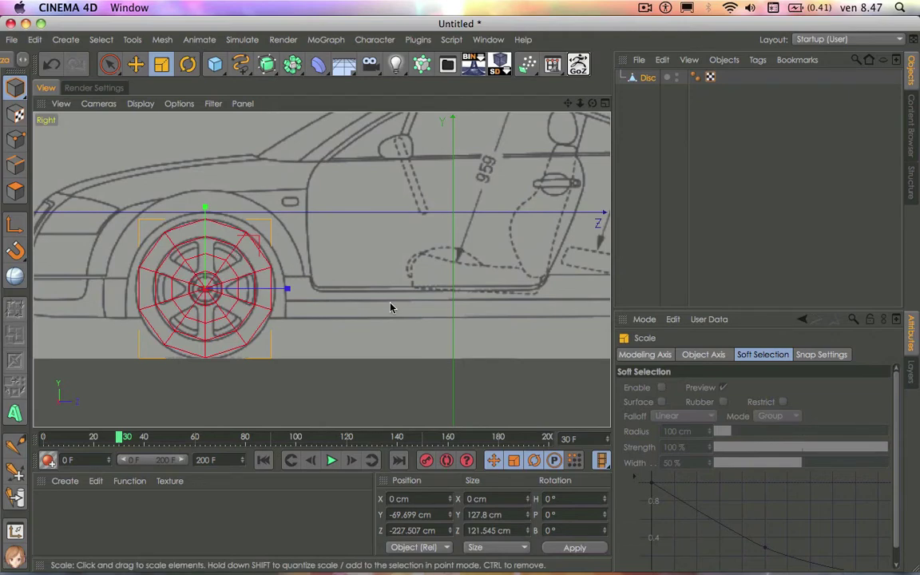
Step: Duplicate the disc as Disc.1 and scale it to 186.332 × 177.213 cm around the wheel arch
{"action": "left_click_drag", "start_coordinate": [391, 307], "coordinate": [356, 309], "text": "ctrl"}
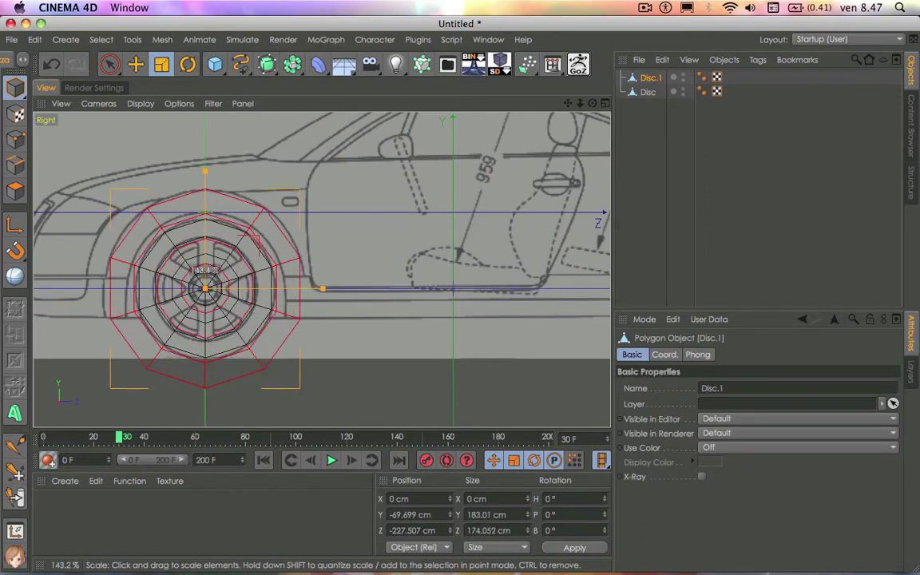
{"action": "left_click_drag", "start_coordinate": [357, 309], "coordinate": [433, 309]}
{"action": "left_click_drag", "start_coordinate": [324, 288], "coordinate": [324, 297]}
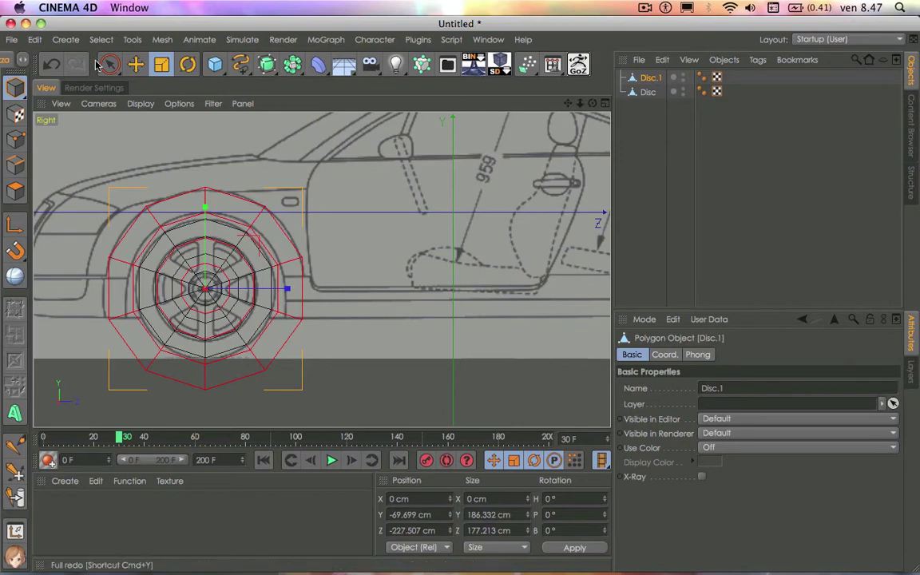
{"action": "key", "text": "space"}
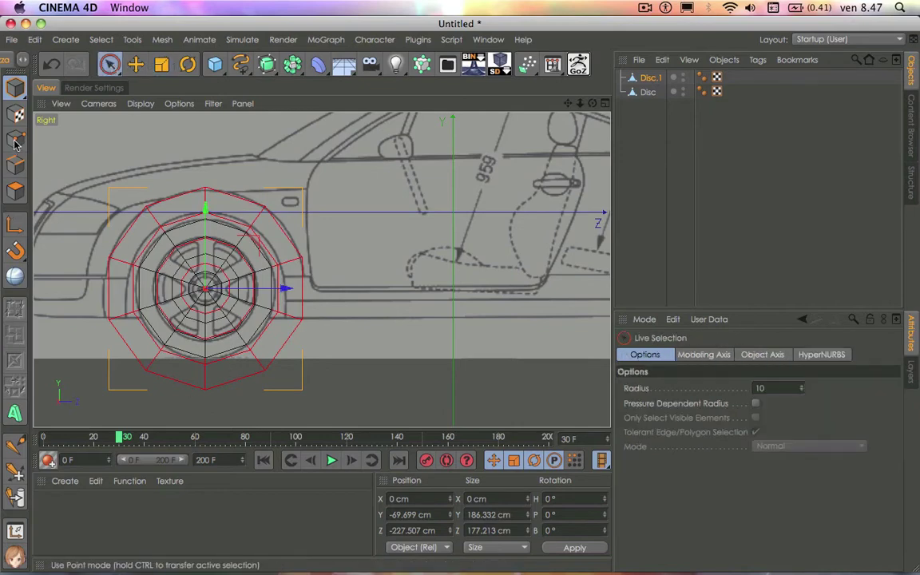
Step: Delete Disc.1's lower-left inner points so only the arch strip remains
{"action": "left_click", "coordinate": [16, 139]}
{"action": "left_click", "coordinate": [145, 368]}
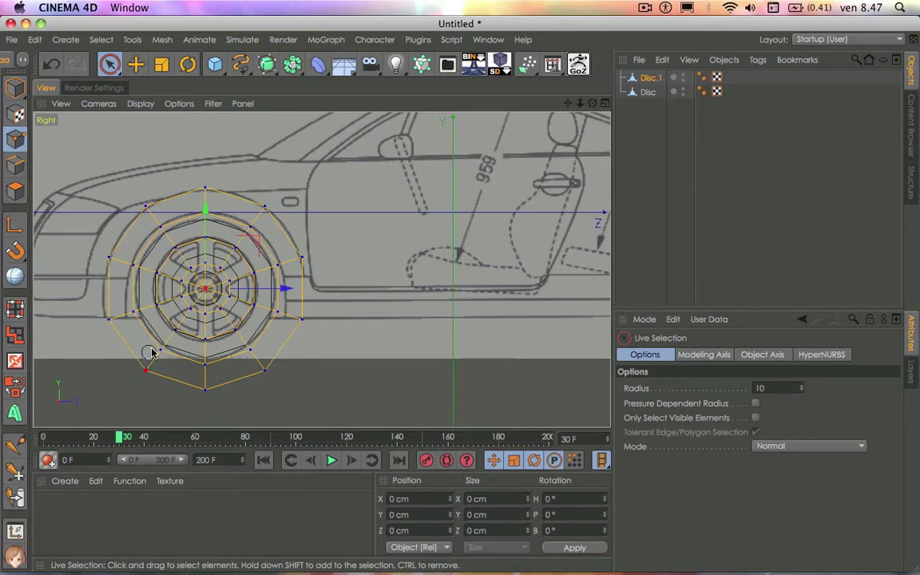
{"action": "mouse_move", "coordinate": [172, 331]}
{"action": "left_mouse_down", "text": "shift"}
{"action": "mouse_move", "coordinate": [218, 249]}
{"action": "mouse_move", "coordinate": [252, 363]}
{"action": "mouse_move", "coordinate": [227, 299]}
{"action": "left_mouse_up", "text": "shift"}
{"action": "key", "text": "Delete"}
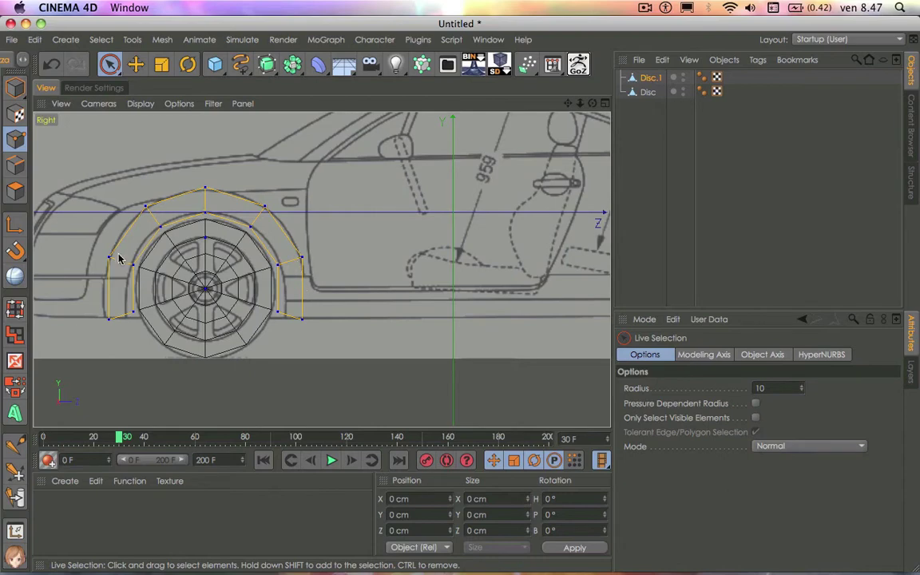
Step: Move the arch's left-side points onto the blueprint's wheel-arch outline
{"action": "scroll", "coordinate": [77, 334], "scroll_direction": "up", "scroll_amount": 2}
{"action": "scroll", "coordinate": [76, 328], "scroll_direction": "up", "scroll_amount": 3}
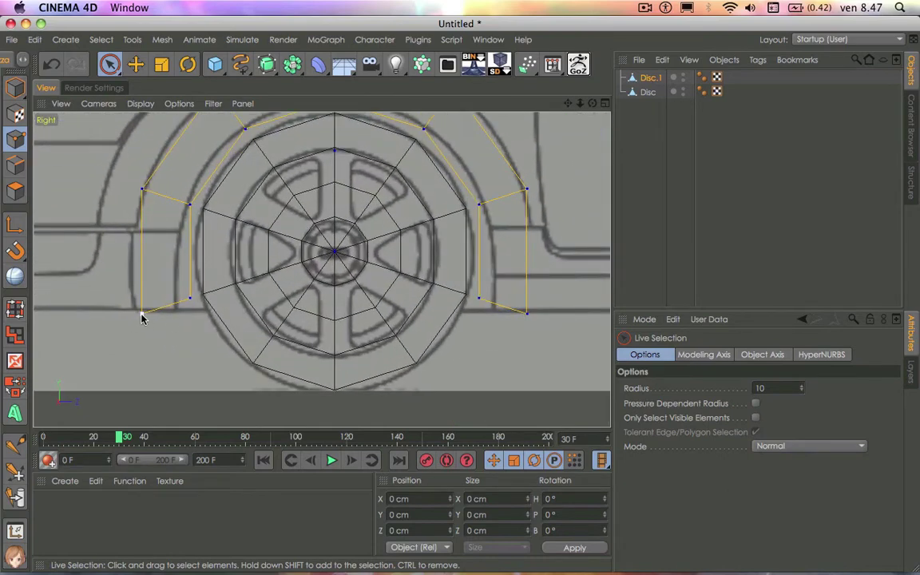
{"action": "left_click", "coordinate": [141, 316]}
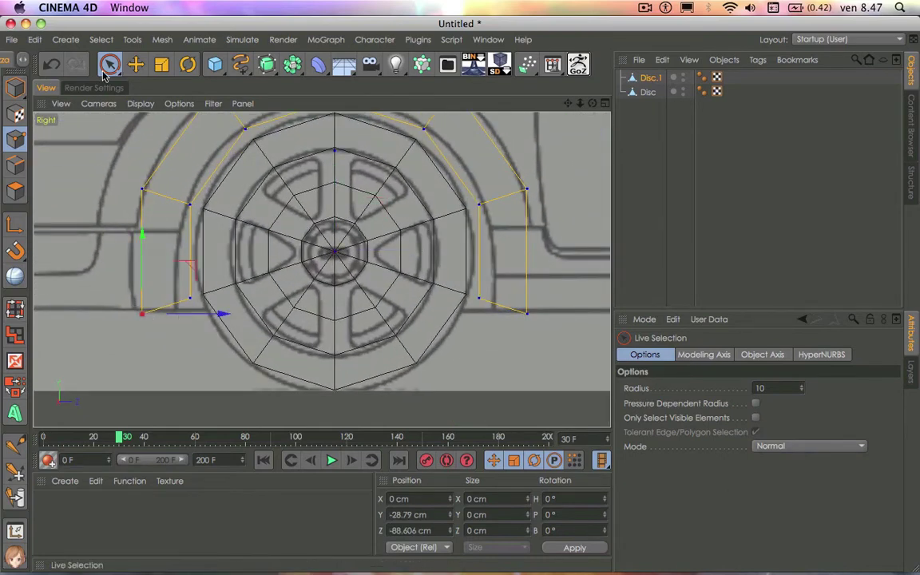
{"action": "key", "text": "e"}
{"action": "left_click_drag", "start_coordinate": [143, 349], "coordinate": [182, 339]}
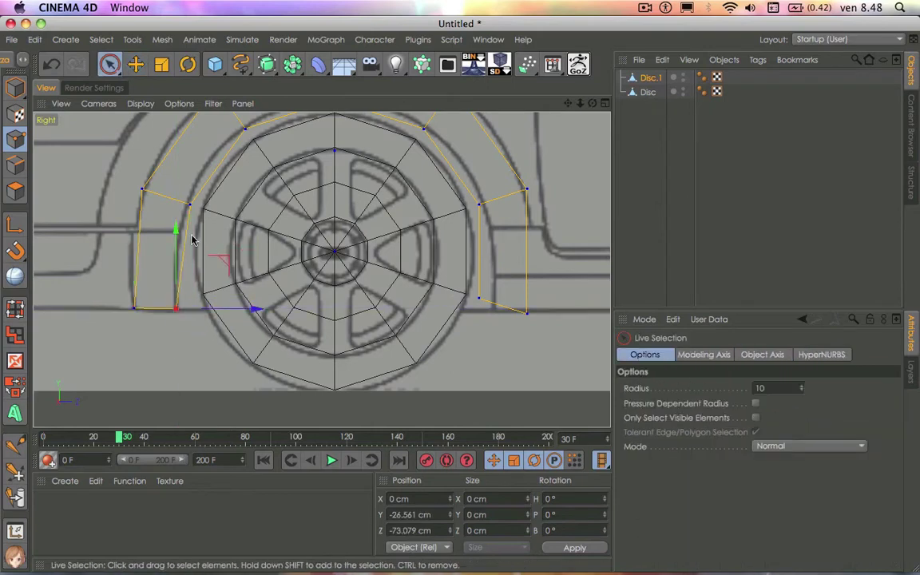
{"action": "left_click", "coordinate": [142, 189]}
{"action": "left_click_drag", "start_coordinate": [567, 103], "coordinate": [526, 181]}
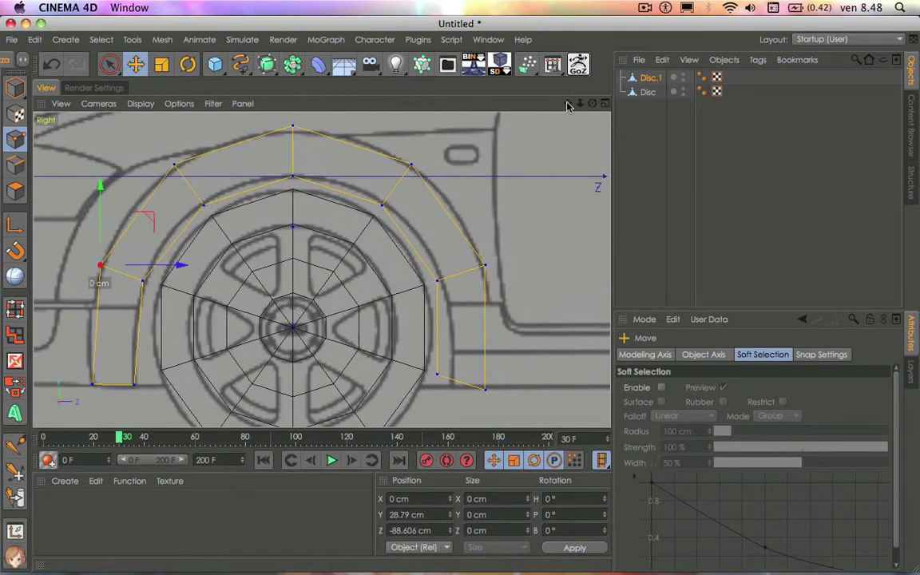
{"action": "key", "text": "space"}
Step: Move the right-side arch points onto the outline, then pan out to show the whole car
{"action": "left_click", "coordinate": [484, 400]}
{"action": "key", "text": "e"}
{"action": "left_click_drag", "start_coordinate": [470, 408], "coordinate": [449, 396]}
{"action": "key", "text": "space"}
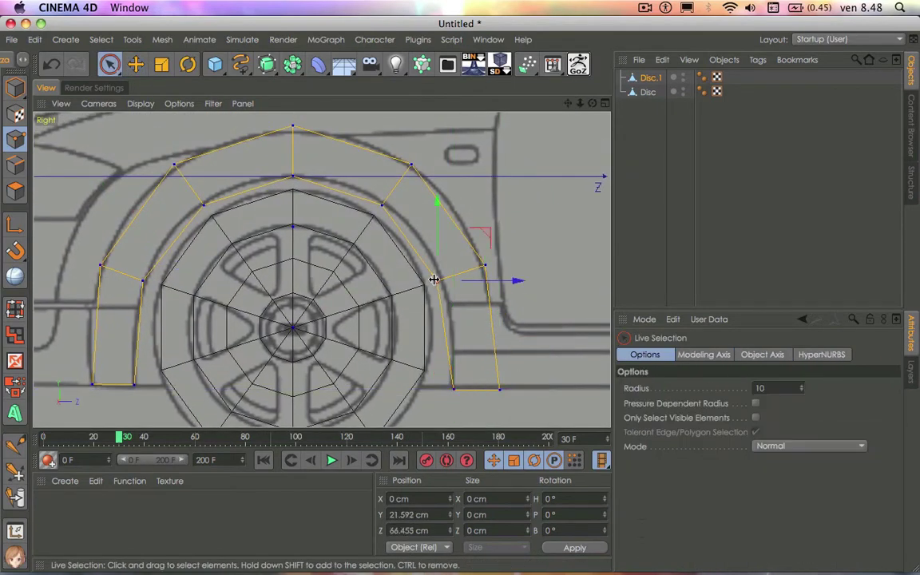
{"action": "left_click", "coordinate": [383, 204]}
{"action": "key", "text": "e"}
{"action": "key", "text": "space"}
{"action": "key", "text": "space"}
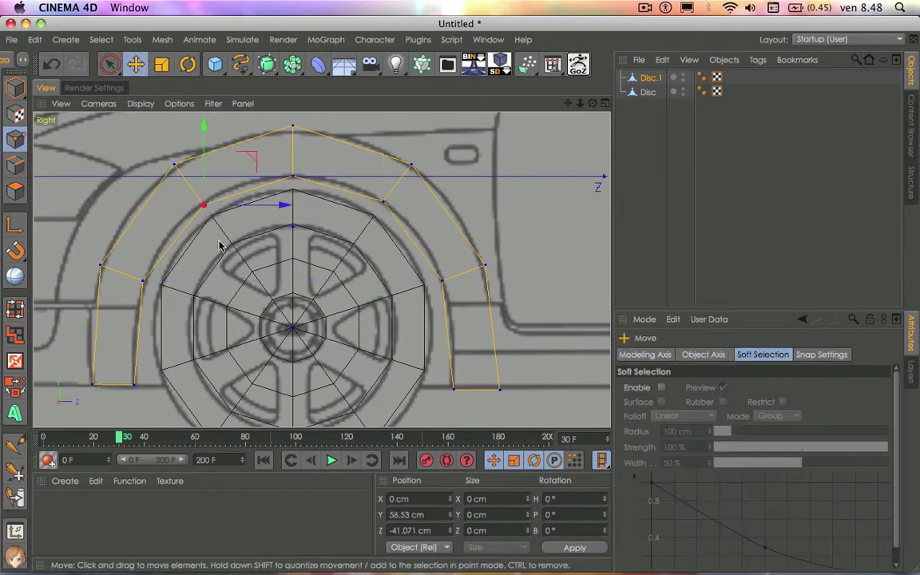
{"action": "scroll", "coordinate": [431, 184], "scroll_direction": "down", "scroll_amount": 3}
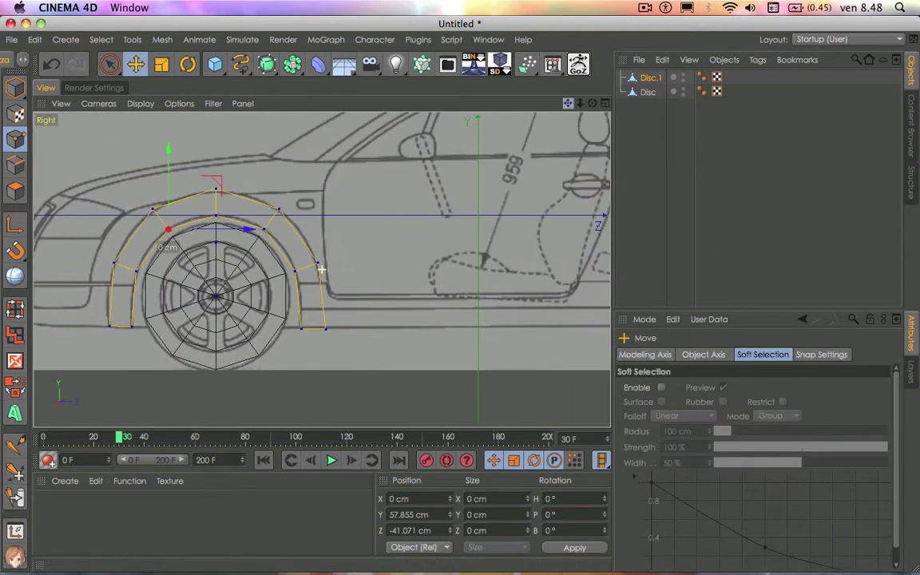
{"action": "left_click_drag", "start_coordinate": [568, 103], "coordinate": [322, 270]}
{"action": "scroll", "coordinate": [425, 218], "scroll_direction": "down", "scroll_amount": 2}
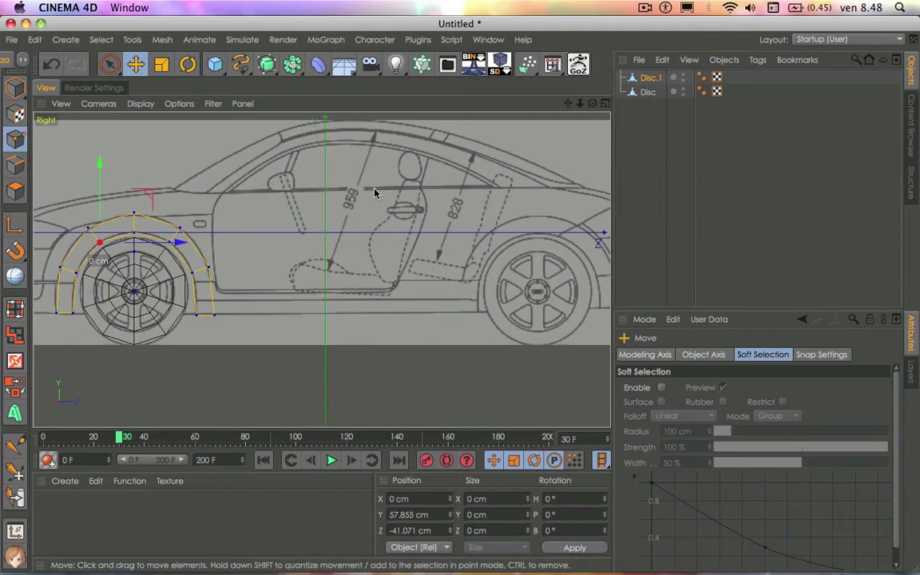
Step: Select the front wheel-arch polygons and mirror them toward the rear wheel
{"action": "right_click", "coordinate": [348, 157]}
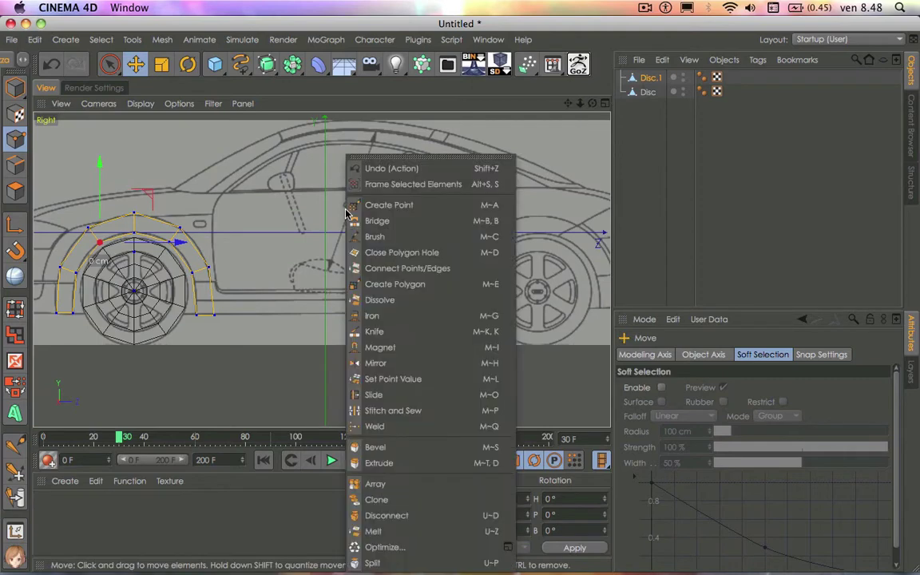
{"action": "left_click", "coordinate": [393, 368]}
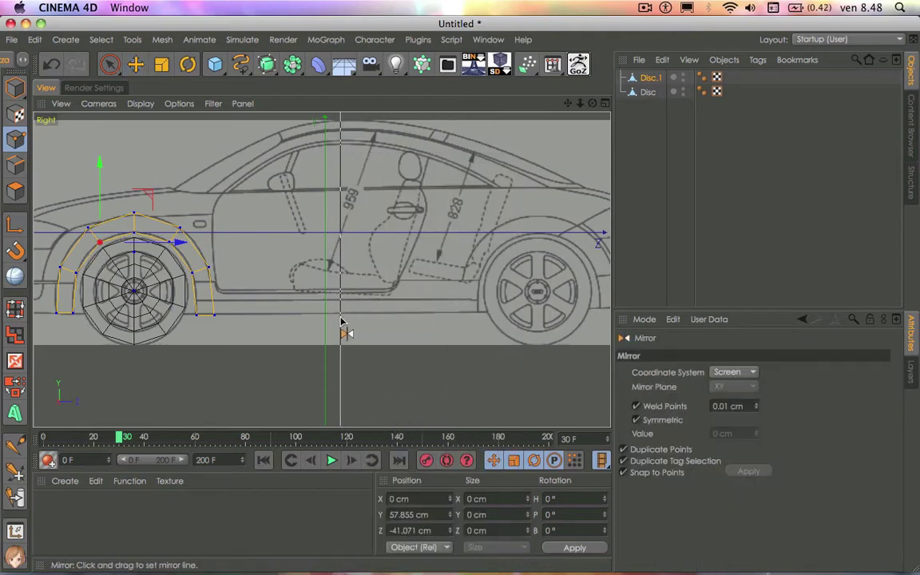
{"action": "left_click_drag", "start_coordinate": [330, 327], "coordinate": [325, 327]}
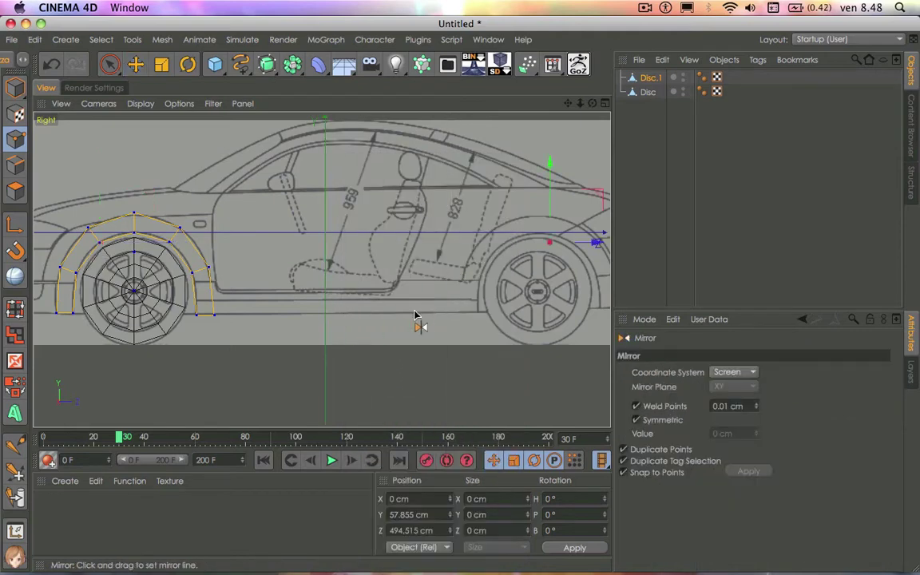
{"action": "key", "text": "ctrl+z"}
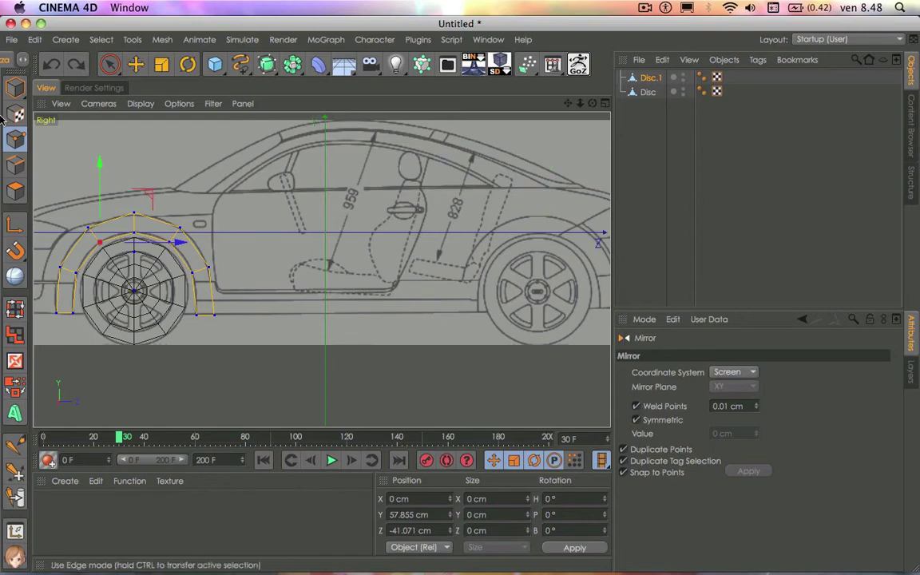
{"action": "left_click", "coordinate": [15, 190]}
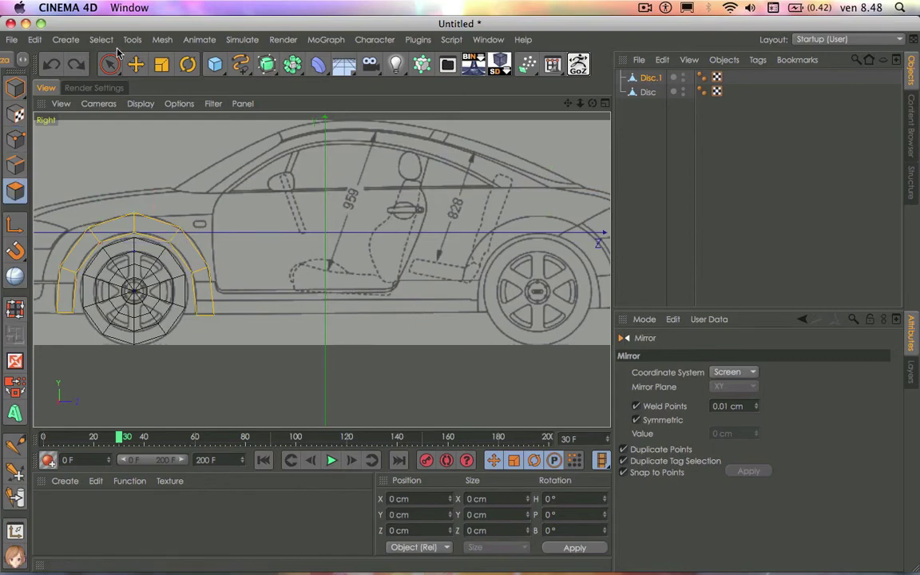
{"action": "key", "text": "space"}
{"action": "mouse_move", "coordinate": [212, 317]}
{"action": "left_mouse_down"}
{"action": "mouse_move", "coordinate": [186, 261]}
{"action": "mouse_move", "coordinate": [99, 181]}
{"action": "mouse_move", "coordinate": [52, 256]}
{"action": "mouse_move", "coordinate": [203, 316]}
{"action": "left_mouse_up"}
{"action": "right_click", "coordinate": [204, 317]}
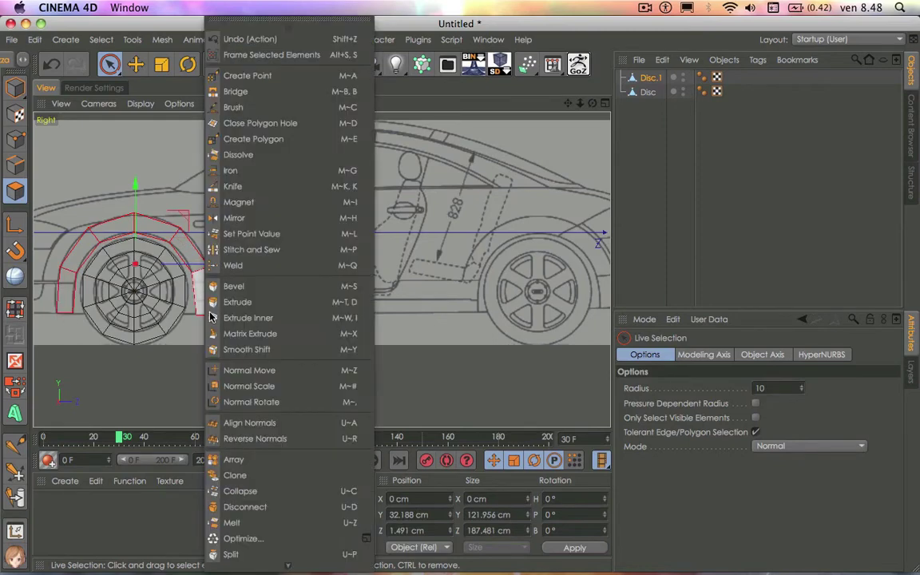
{"action": "left_click", "coordinate": [247, 219]}
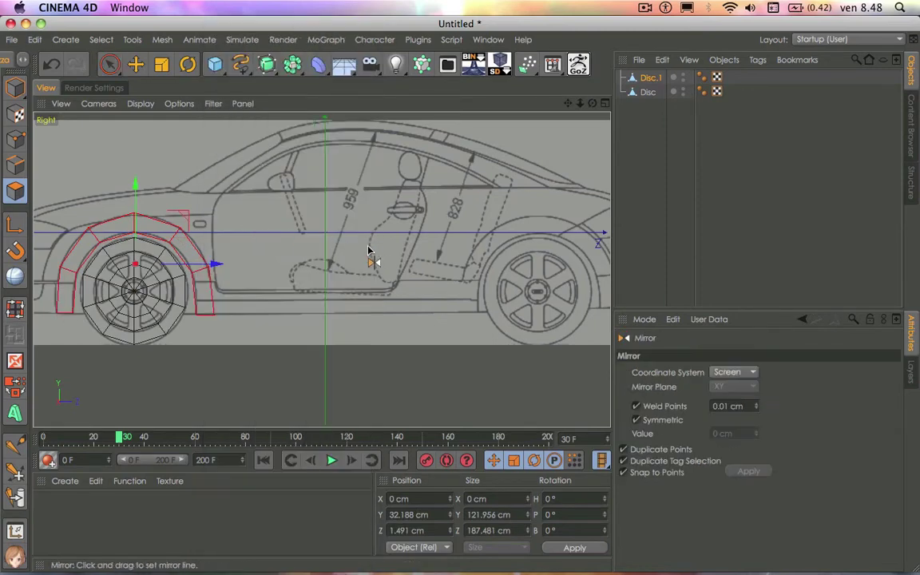
{"action": "left_click", "coordinate": [324, 259]}
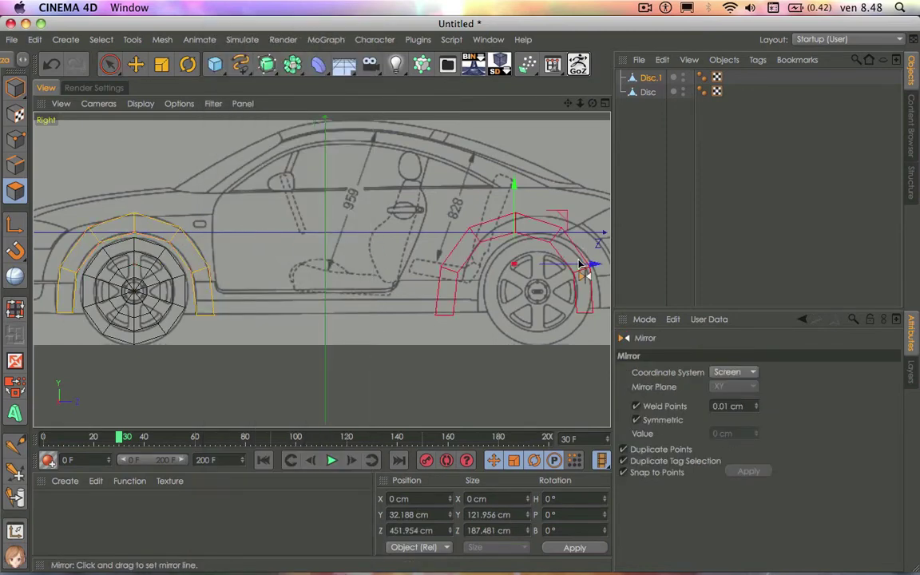
Step: Slide the mirrored arch strip right so it sits over the rear wheel
{"action": "left_click", "coordinate": [136, 64]}
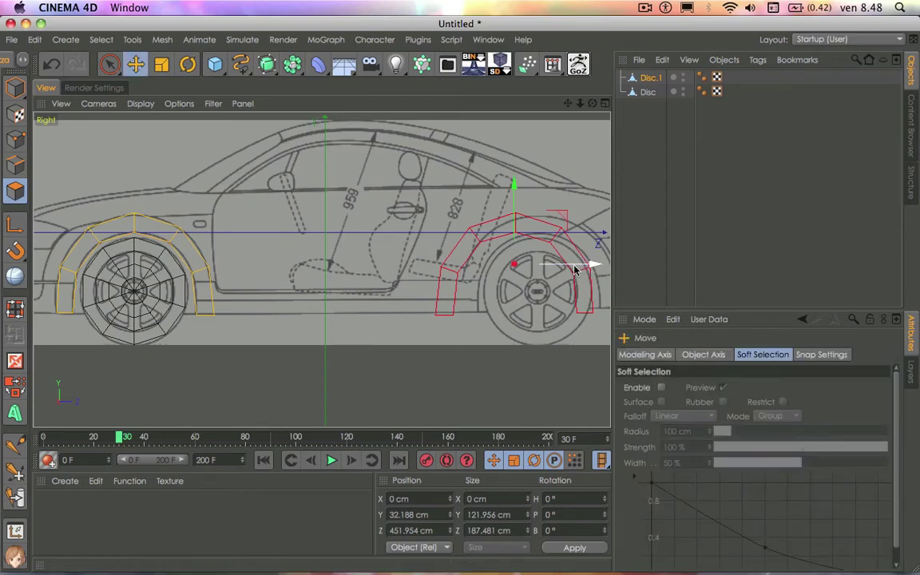
{"action": "left_click_drag", "start_coordinate": [575, 269], "coordinate": [597, 267]}
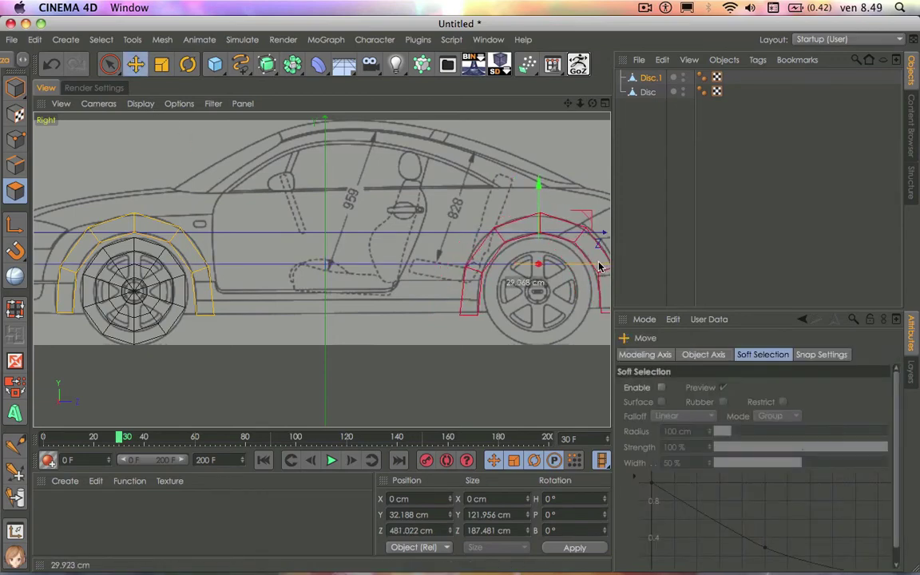
{"action": "mouse_move", "coordinate": [567, 103]}
{"action": "left_mouse_down"}
{"action": "mouse_move", "coordinate": [321, 270]}
{"action": "mouse_move", "coordinate": [279, 276]}
{"action": "left_mouse_up"}
Step: Move the rear arch's lower left point onto the blueprint line
{"action": "scroll", "coordinate": [515, 216], "scroll_direction": "up", "scroll_amount": 3}
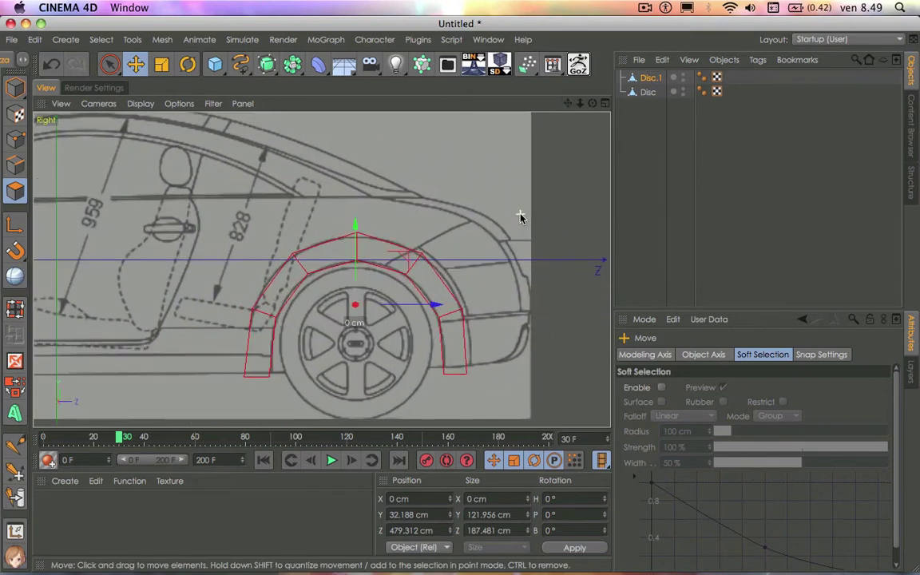
{"action": "scroll", "coordinate": [515, 216], "scroll_direction": "up", "scroll_amount": 2}
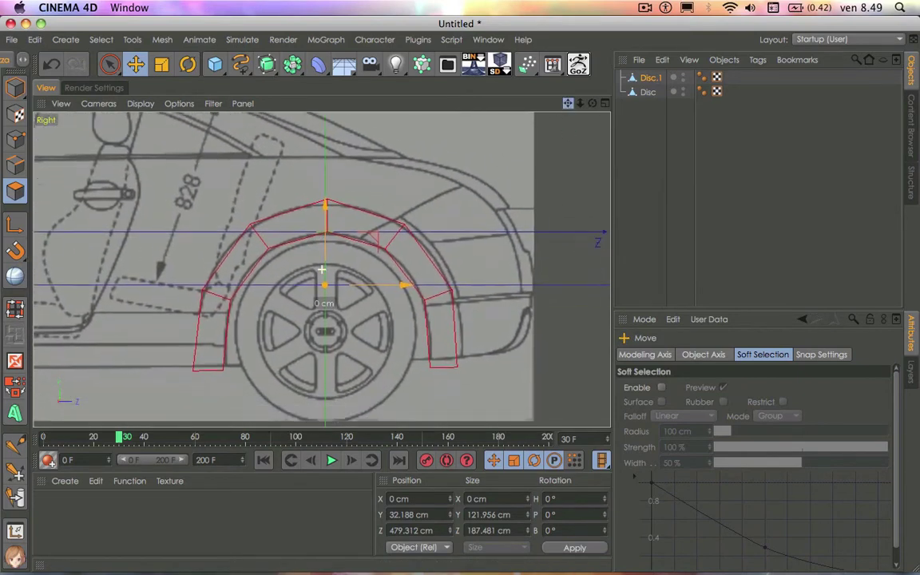
{"action": "left_click_drag", "start_coordinate": [567, 103], "coordinate": [575, 41]}
{"action": "left_click", "coordinate": [110, 65]}
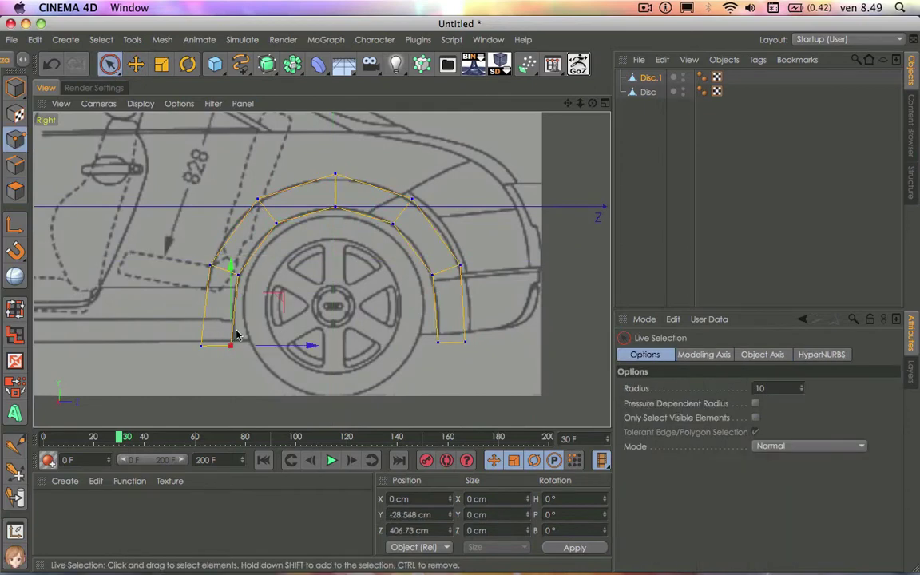
{"action": "left_click_drag", "start_coordinate": [230, 345], "coordinate": [201, 341]}
{"action": "left_click", "coordinate": [201, 345]}
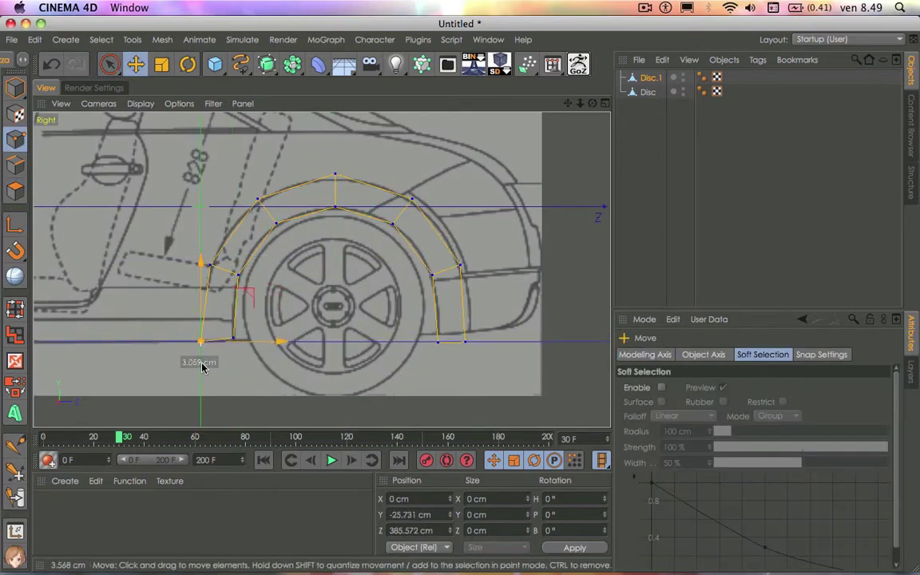
{"action": "key", "text": "e"}
{"action": "left_click_drag", "start_coordinate": [431, 370], "coordinate": [431, 360]}
Step: Align the remaining rear-arch points, including the upper right ones, with the blueprint outline
{"action": "key", "text": "9"}
{"action": "left_click", "coordinate": [461, 267]}
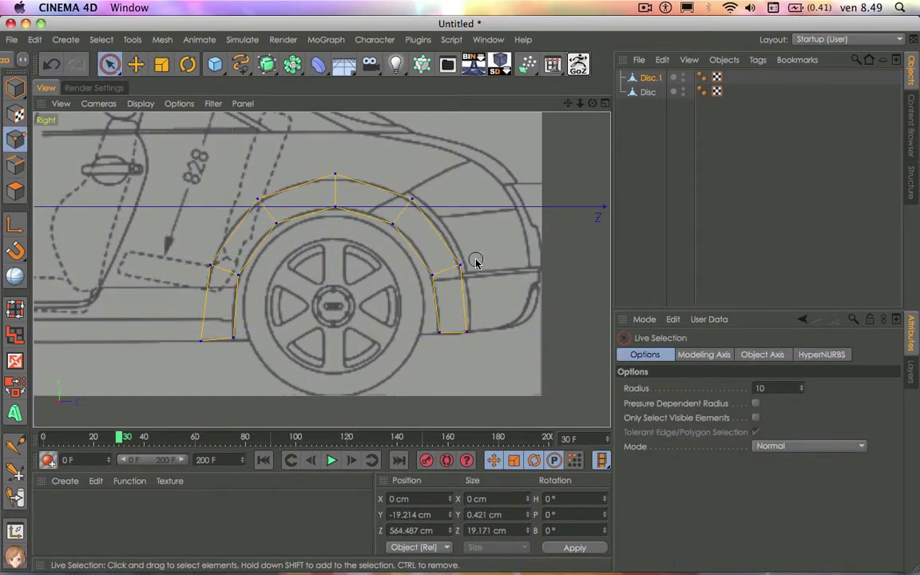
{"action": "key", "text": "e"}
{"action": "left_click_drag", "start_coordinate": [476, 260], "coordinate": [460, 316]}
{"action": "key", "text": "9"}
{"action": "key", "text": "e"}
{"action": "key", "text": "9"}
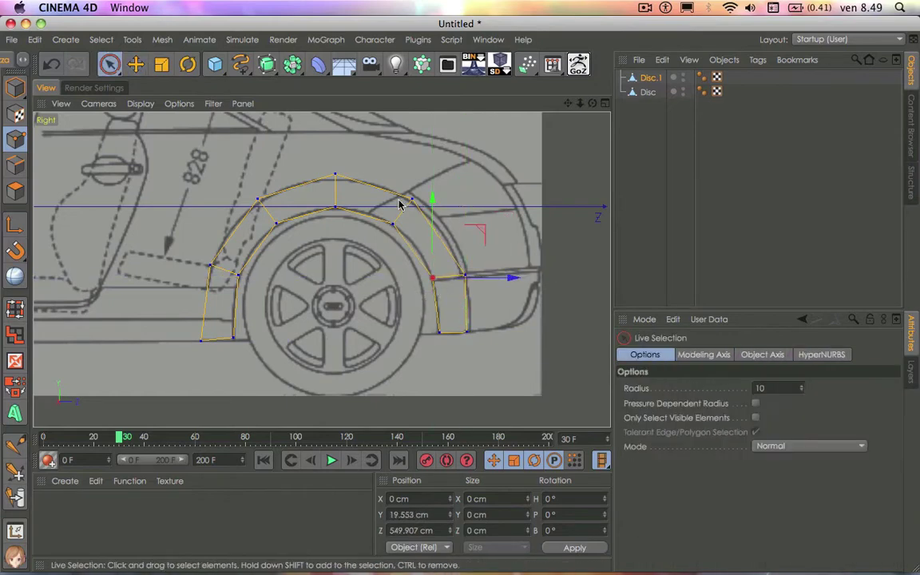
{"action": "left_click", "coordinate": [402, 212]}
{"action": "key", "text": "e"}
{"action": "left_click_drag", "start_coordinate": [391, 242], "coordinate": [391, 261]}
{"action": "key", "text": "9"}
{"action": "scroll", "coordinate": [308, 267], "scroll_direction": "down", "scroll_amount": 2}
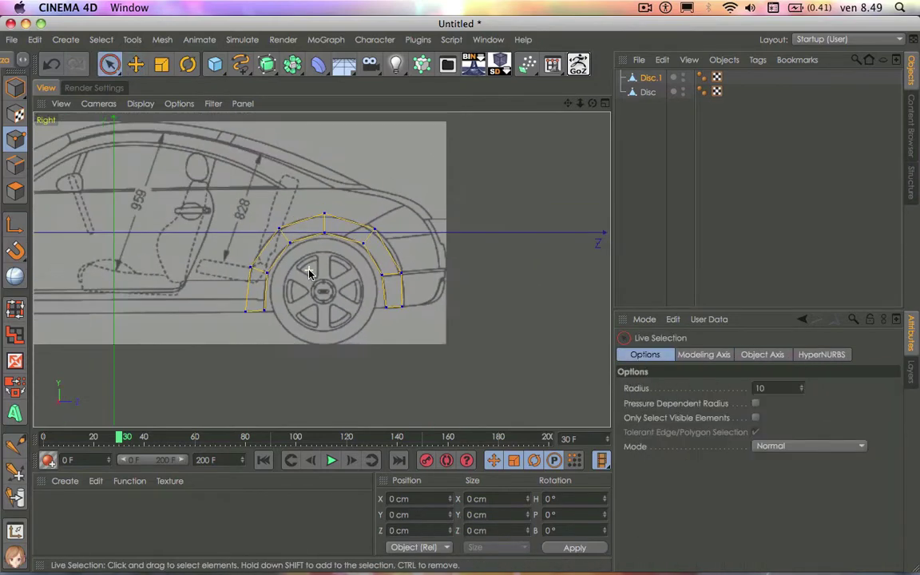
{"action": "scroll", "coordinate": [321, 270], "scroll_direction": "down", "scroll_amount": 2}
{"action": "middle_click_drag", "start_coordinate": [321, 269], "coordinate": [371, 273], "text": "alt"}
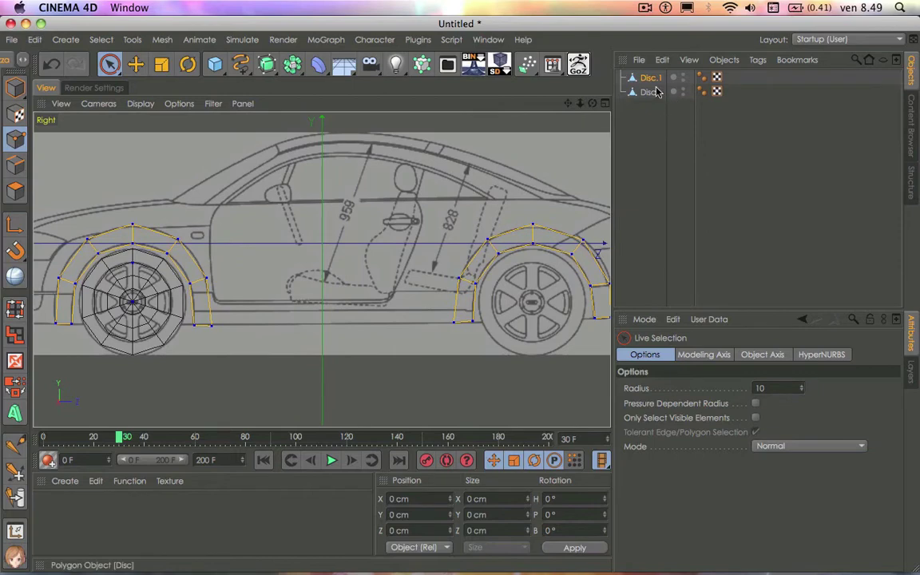
Step: Bridge the two wheel arches with a sill strip along their bottom edges
{"action": "left_click", "coordinate": [16, 165]}
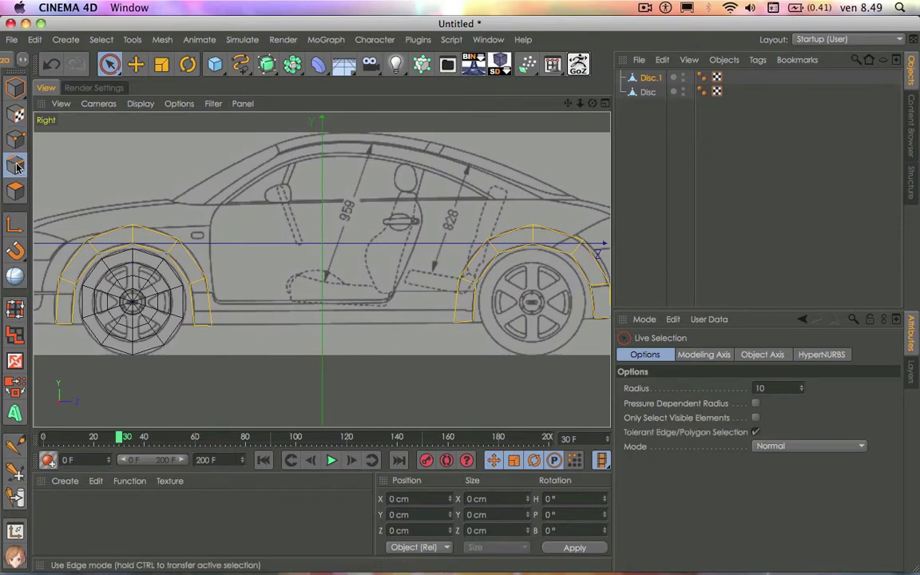
{"action": "right_click", "coordinate": [215, 136]}
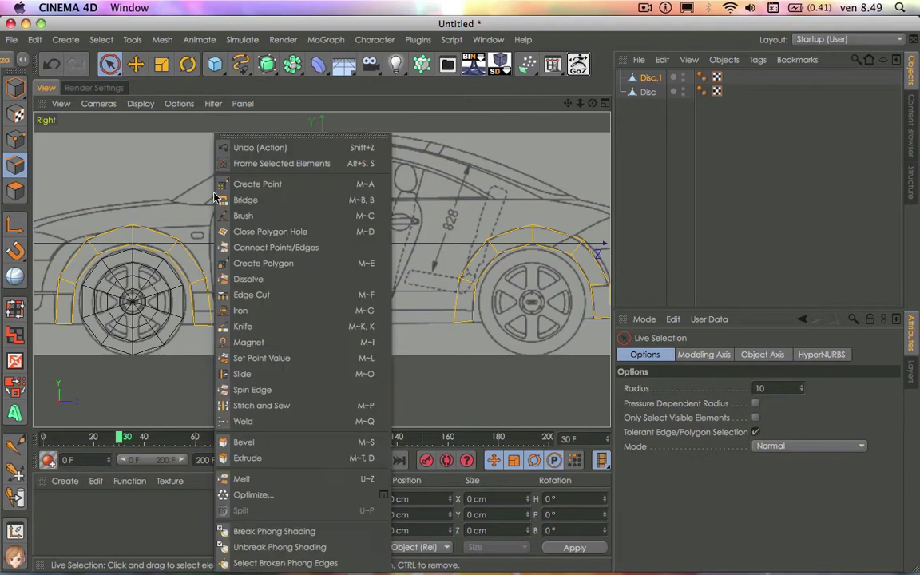
{"action": "left_click", "coordinate": [266, 202]}
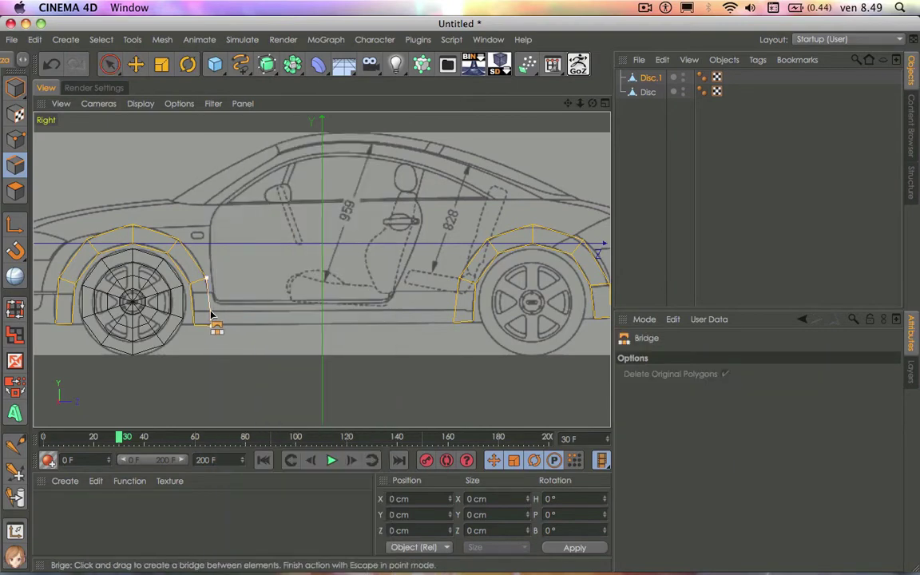
{"action": "left_click_drag", "start_coordinate": [212, 316], "coordinate": [443, 301]}
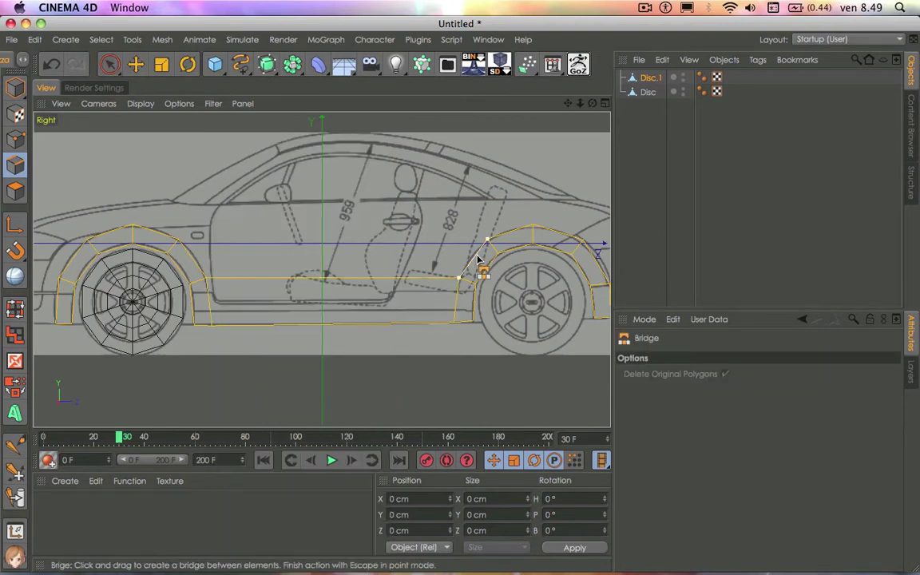
Step: Bridge the arches' middle and upper edges to form the upper body strip
{"action": "left_click_drag", "start_coordinate": [477, 258], "coordinate": [195, 264]}
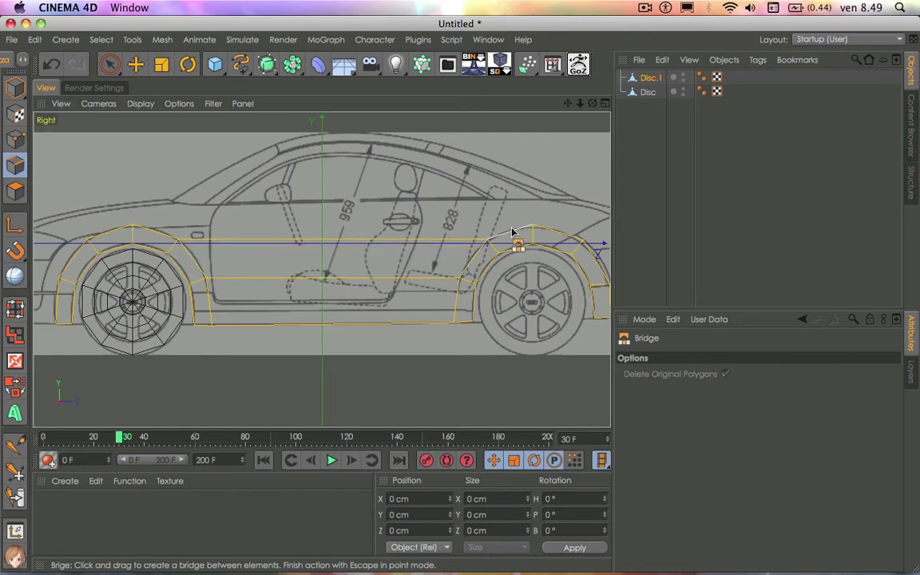
{"action": "left_click_drag", "start_coordinate": [511, 232], "coordinate": [311, 232]}
{"action": "left_click_drag", "start_coordinate": [225, 229], "coordinate": [179, 230]}
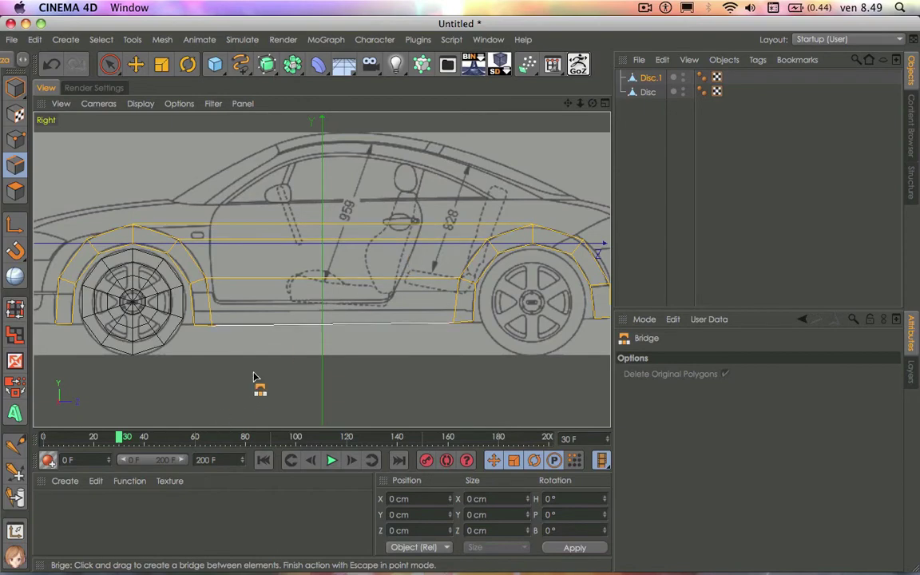
{"action": "scroll", "coordinate": [255, 377], "scroll_direction": "down", "scroll_amount": 3}
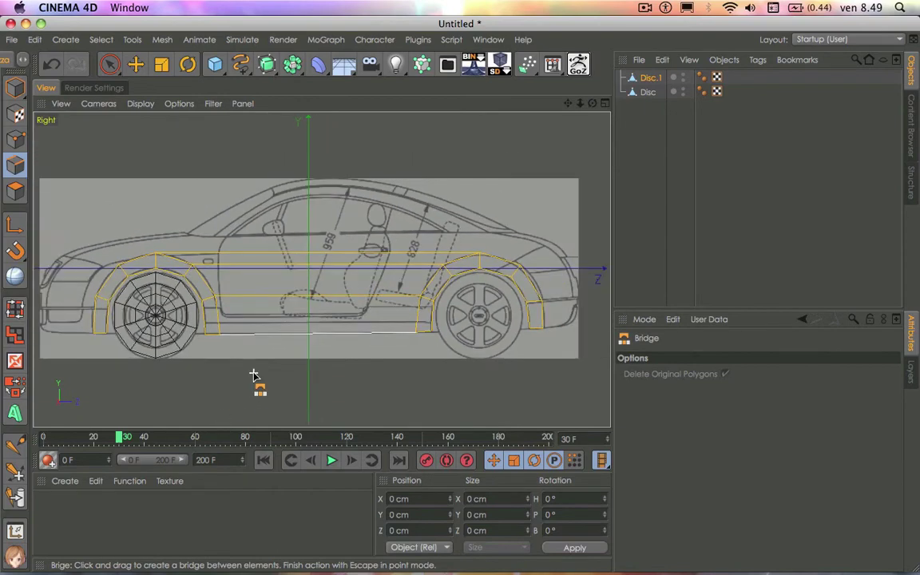
Step: Shift the whole outline object to X 170.563 cm and frame the car's rear in the Top view
{"action": "left_click", "coordinate": [604, 103]}
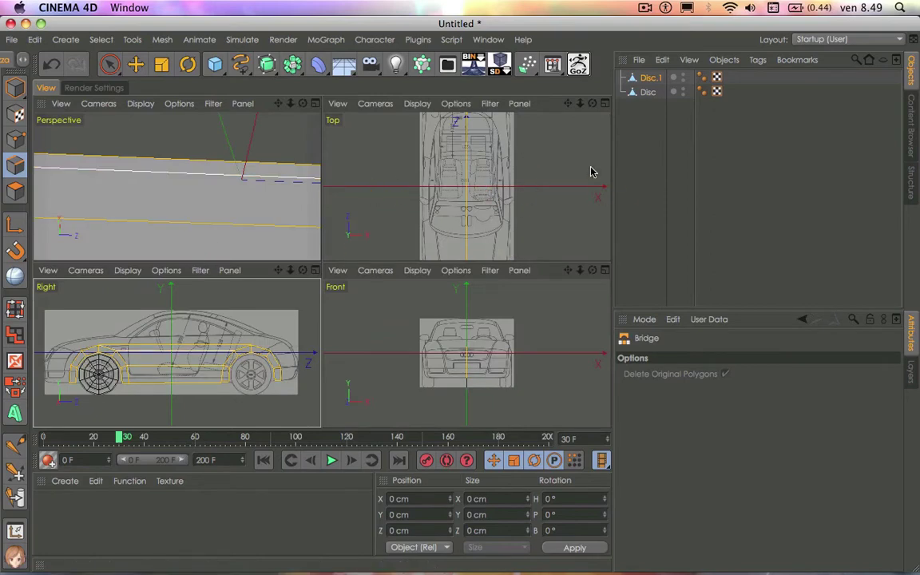
{"action": "left_click", "coordinate": [137, 67]}
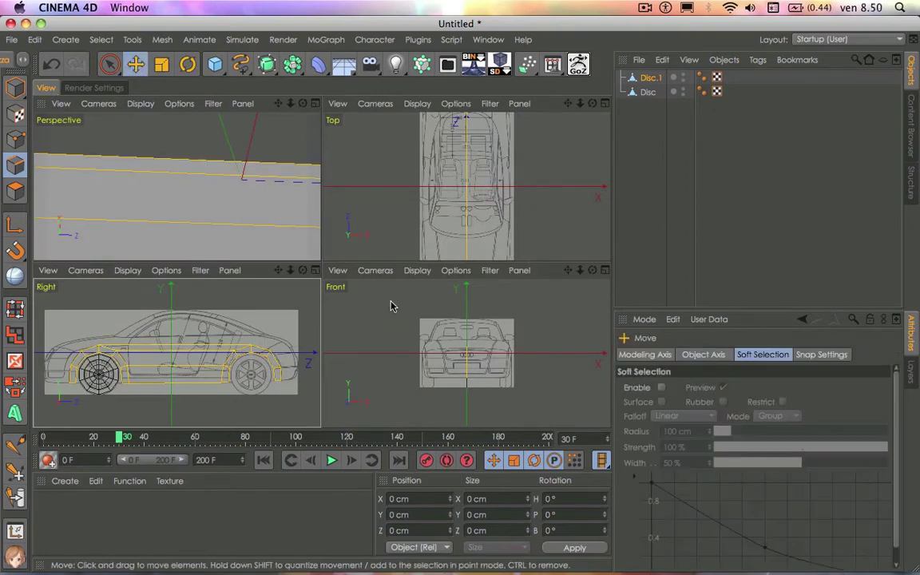
{"action": "left_click", "coordinate": [15, 87]}
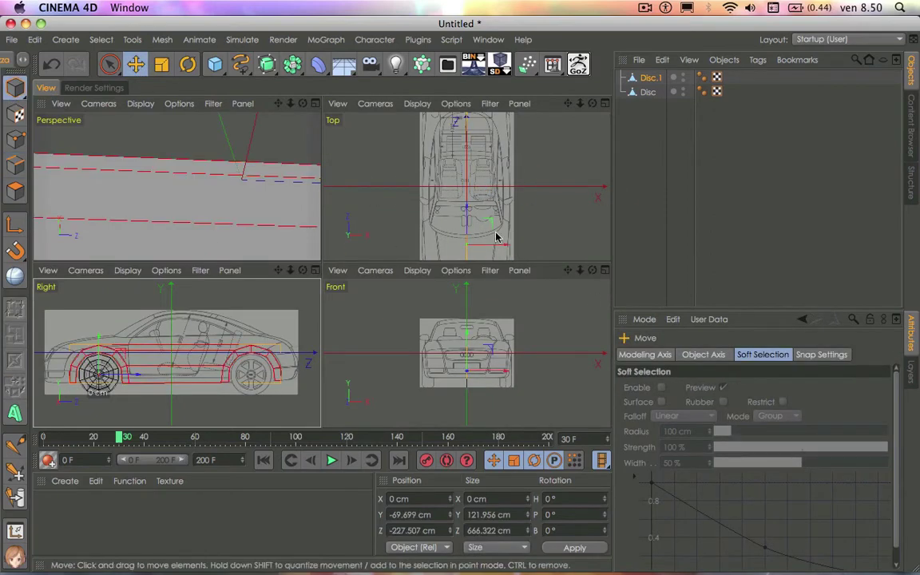
{"action": "left_click_drag", "start_coordinate": [500, 253], "coordinate": [543, 247]}
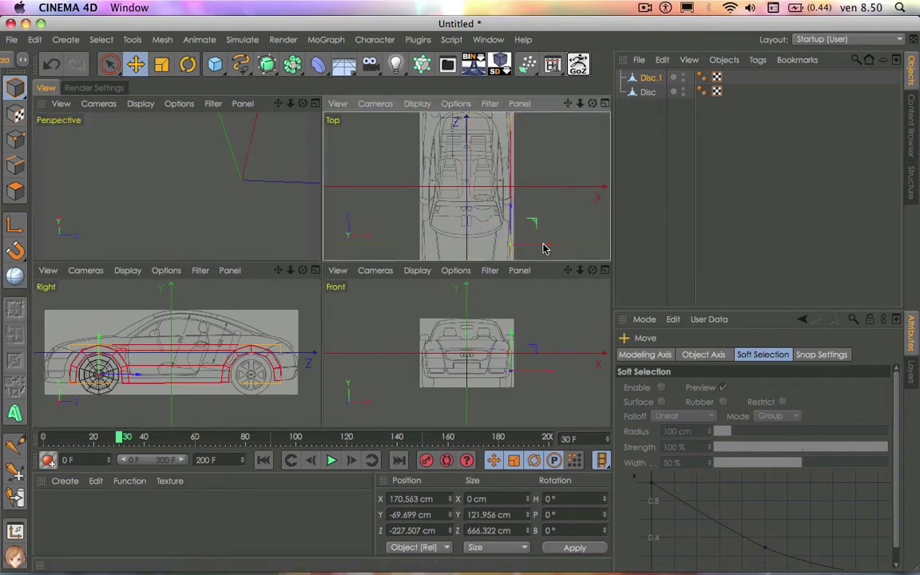
{"action": "scroll", "coordinate": [534, 118], "scroll_direction": "up", "scroll_amount": 3}
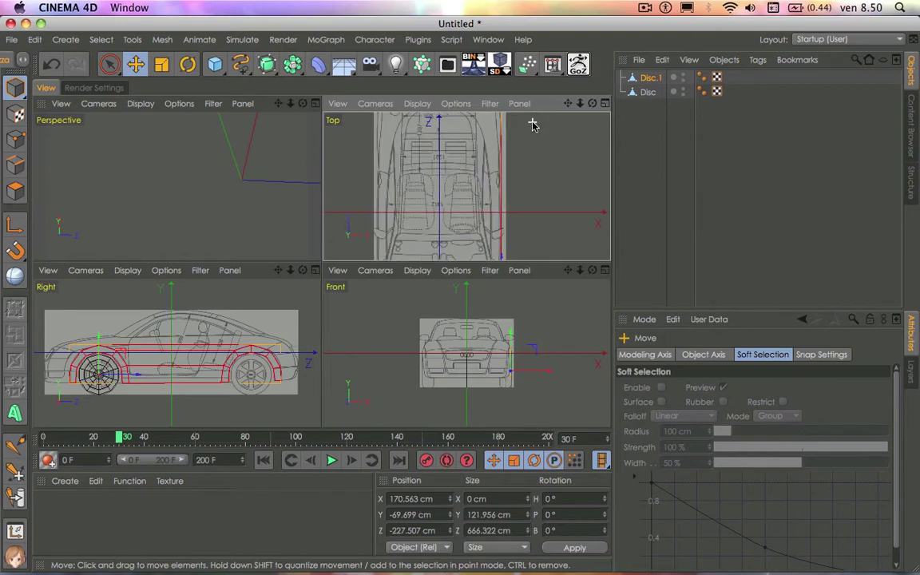
{"action": "scroll", "coordinate": [531, 121], "scroll_direction": "up", "scroll_amount": 3}
{"action": "left_click_drag", "start_coordinate": [567, 103], "coordinate": [567, 177]}
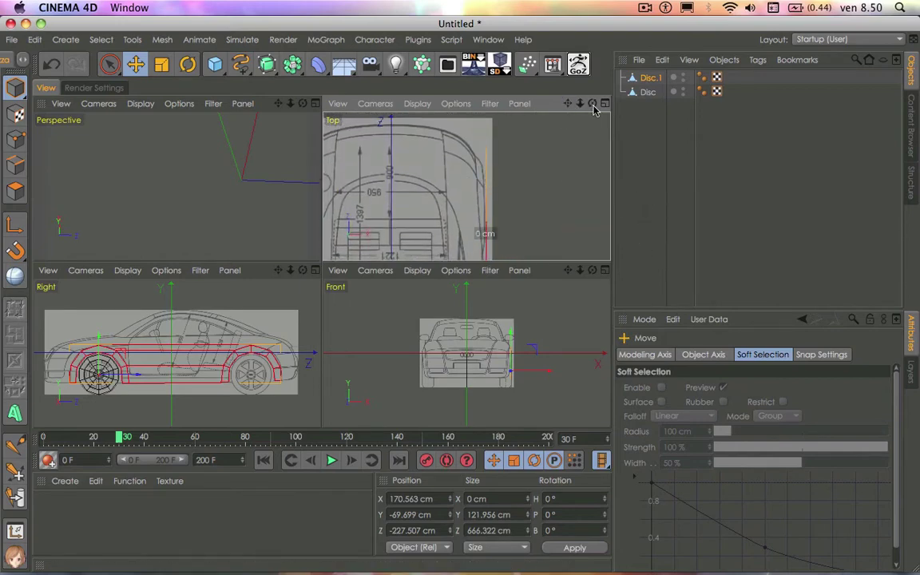
{"action": "left_click_drag", "start_coordinate": [568, 103], "coordinate": [559, 132]}
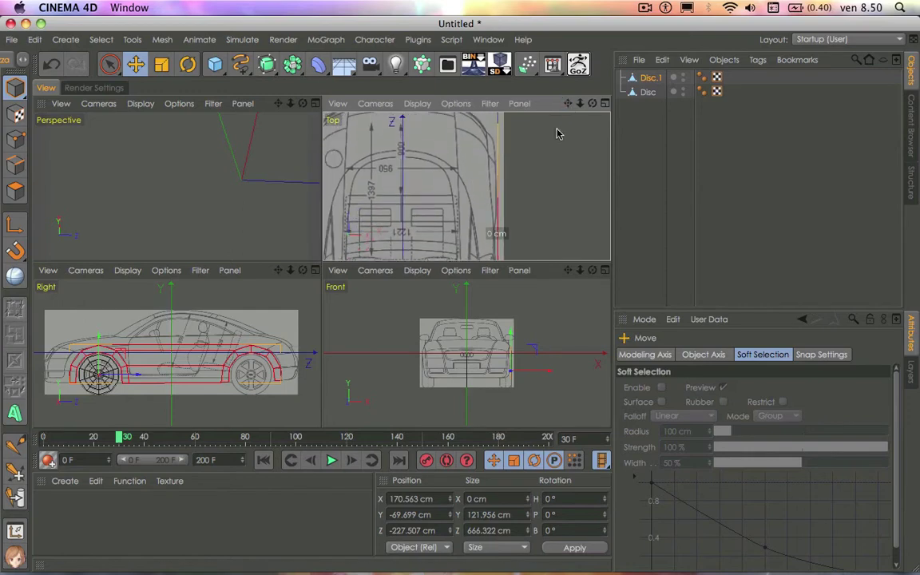
{"action": "scroll", "coordinate": [296, 386], "scroll_direction": "up", "scroll_amount": 3}
{"action": "scroll", "coordinate": [295, 386], "scroll_direction": "up", "scroll_amount": 2}
Step: Zoom the Right view onto the rear wheel arch and pan the Top view to the rear flank
{"action": "scroll", "coordinate": [295, 385], "scroll_direction": "up", "scroll_amount": 2}
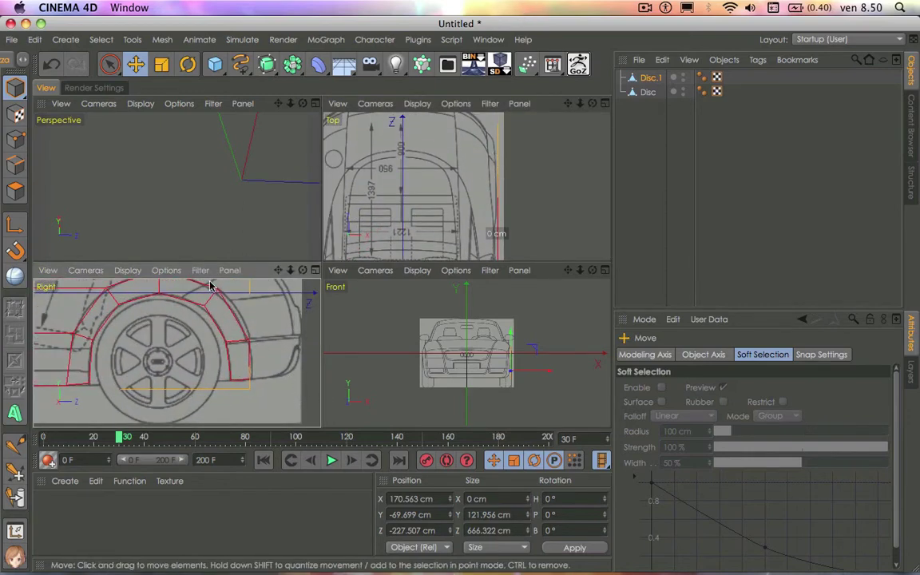
{"action": "left_click_drag", "start_coordinate": [278, 270], "coordinate": [286, 286]}
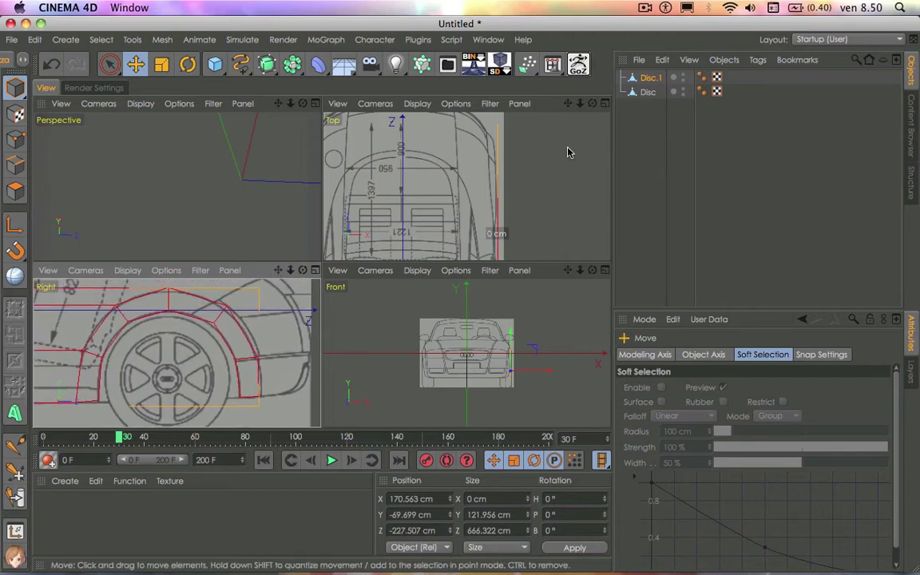
{"action": "middle_click_drag", "start_coordinate": [468, 184], "coordinate": [434, 180], "text": "alt"}
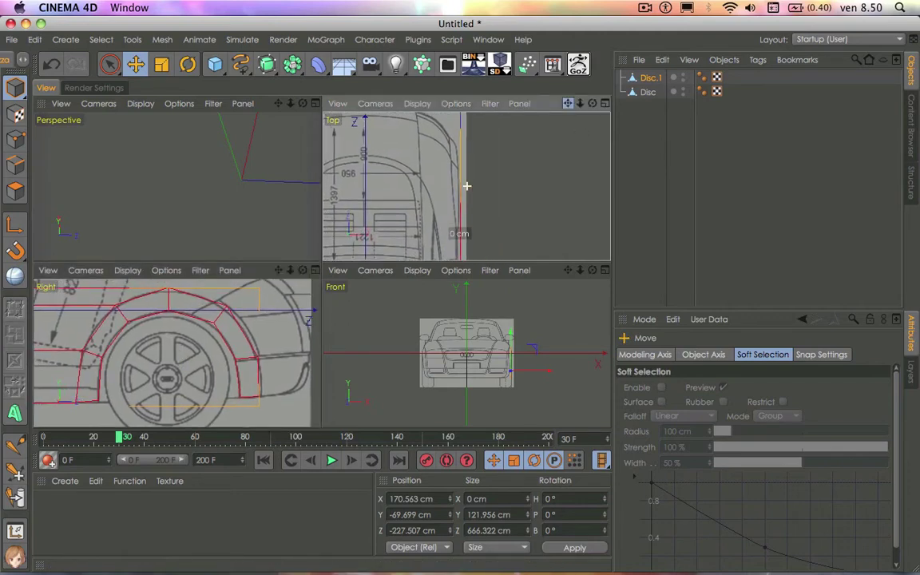
Step: Pull the bottom, next and upper rear arch points inward along X in the Top view
{"action": "left_click", "coordinate": [15, 139]}
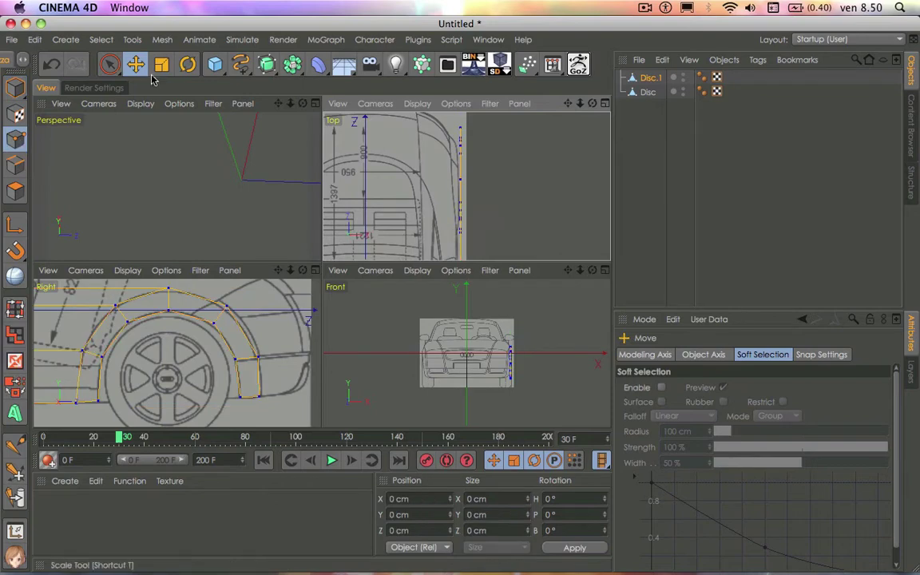
{"action": "left_click", "coordinate": [109, 64]}
{"action": "left_click", "coordinate": [258, 396]}
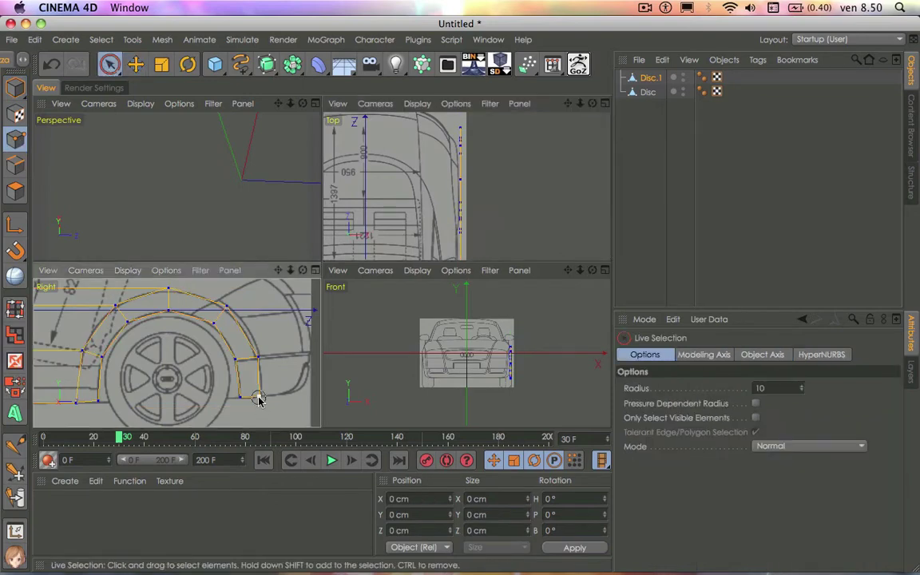
{"action": "left_click_drag", "start_coordinate": [499, 127], "coordinate": [483, 139]}
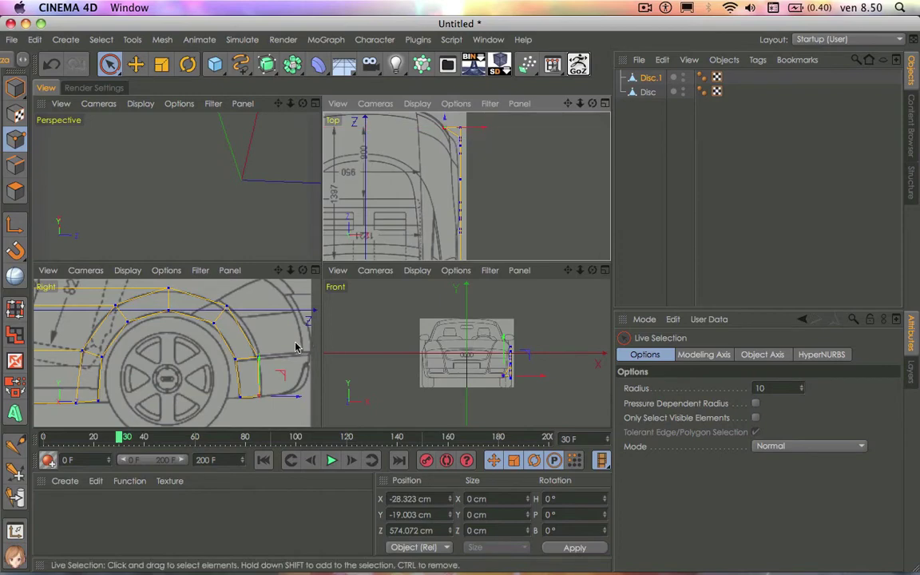
{"action": "left_click", "coordinate": [258, 358]}
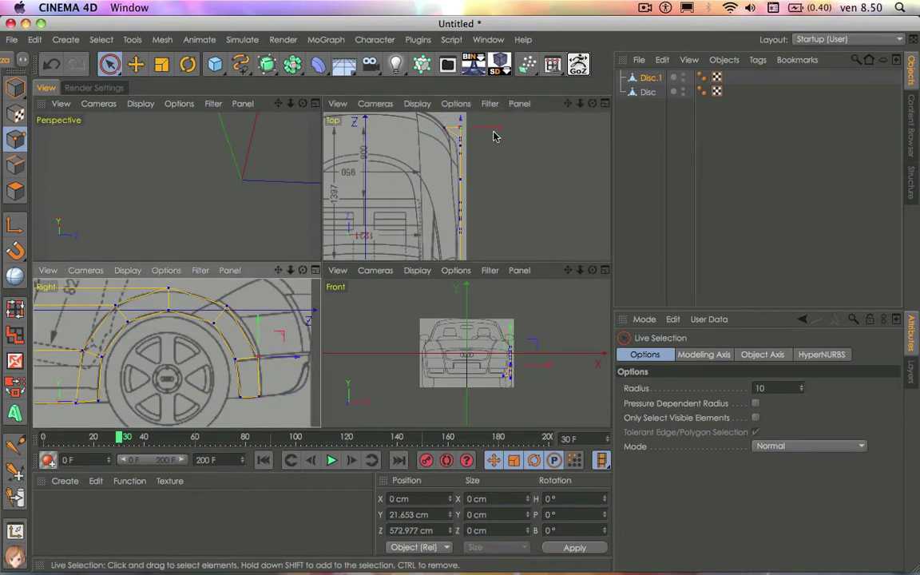
{"action": "left_click_drag", "start_coordinate": [493, 129], "coordinate": [477, 141]}
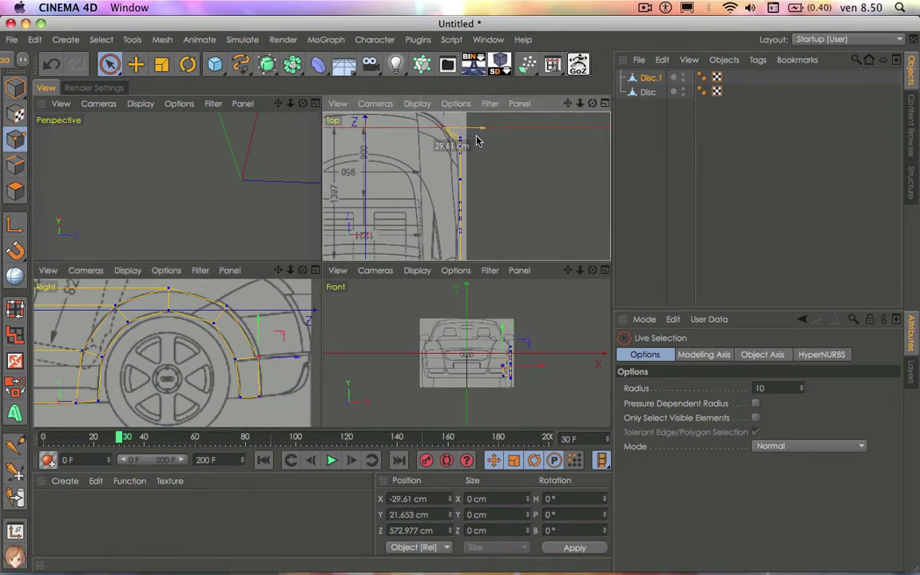
{"action": "left_click", "coordinate": [226, 305]}
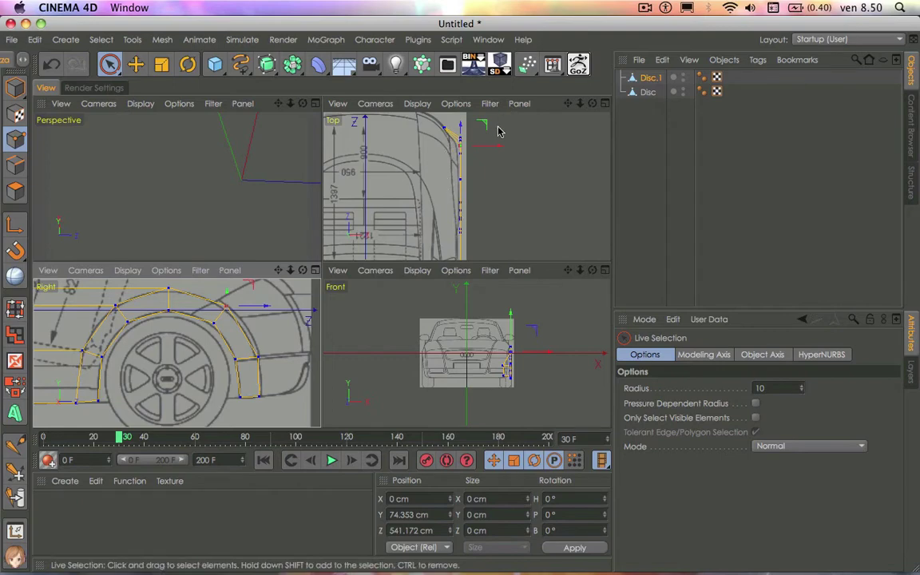
{"action": "left_click_drag", "start_coordinate": [492, 146], "coordinate": [469, 152]}
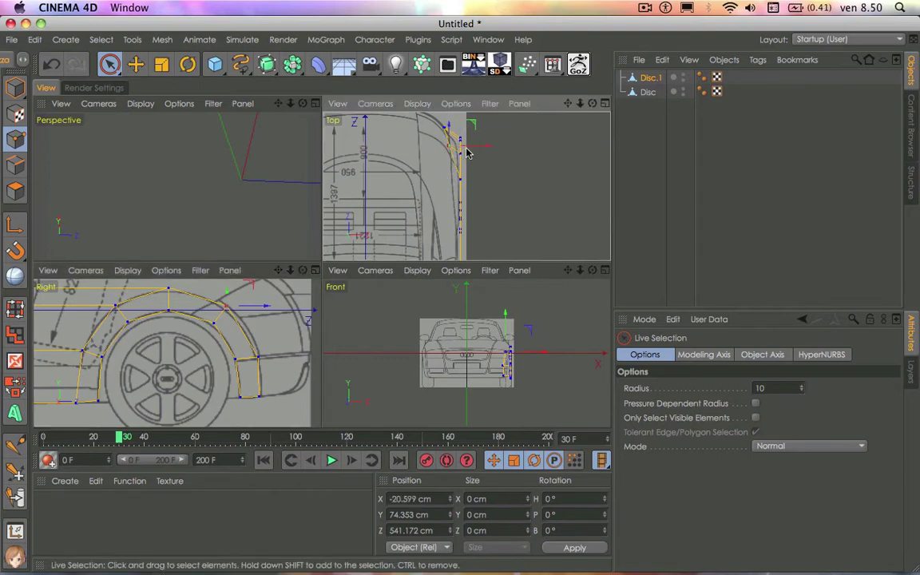
Step: Pull the next arch points, up to the top point, inward along X
{"action": "left_click", "coordinate": [241, 361]}
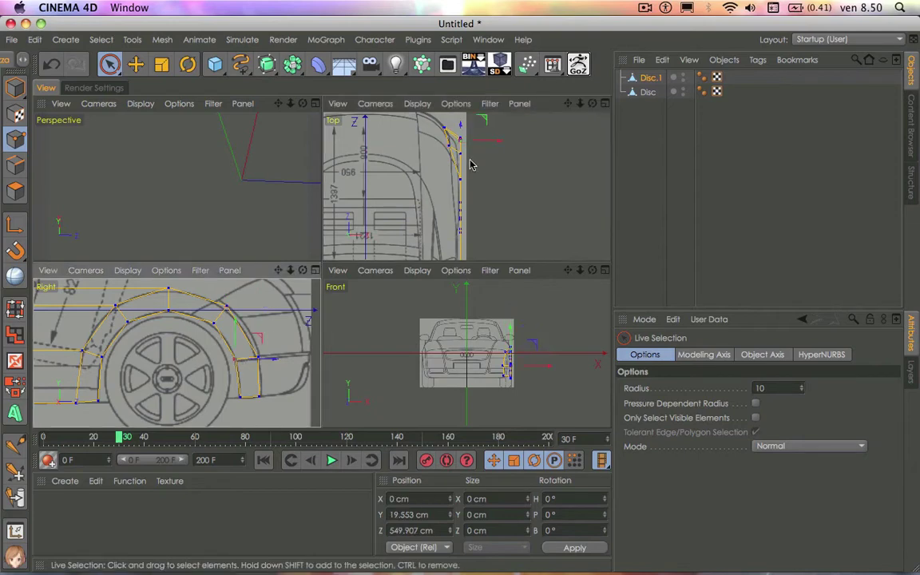
{"action": "left_click_drag", "start_coordinate": [496, 143], "coordinate": [492, 144]}
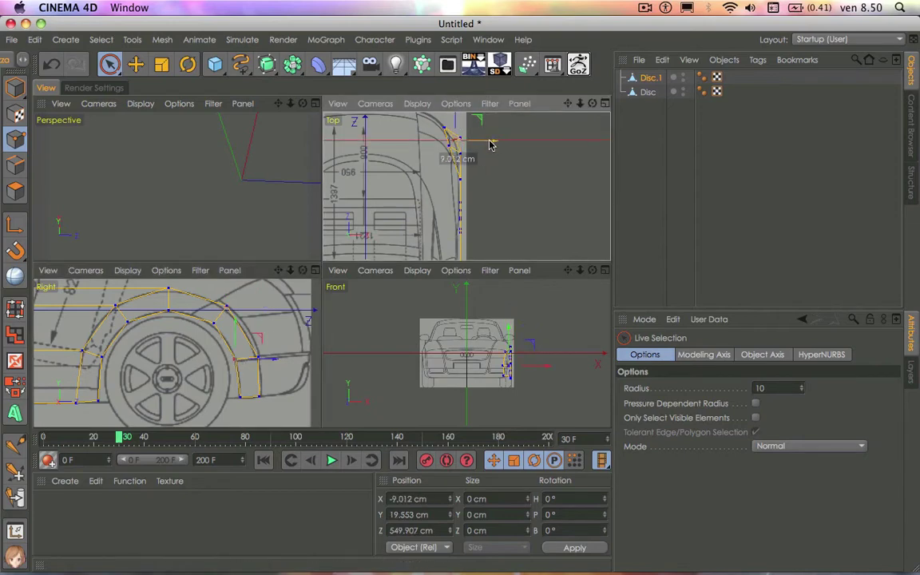
{"action": "left_click", "coordinate": [464, 140]}
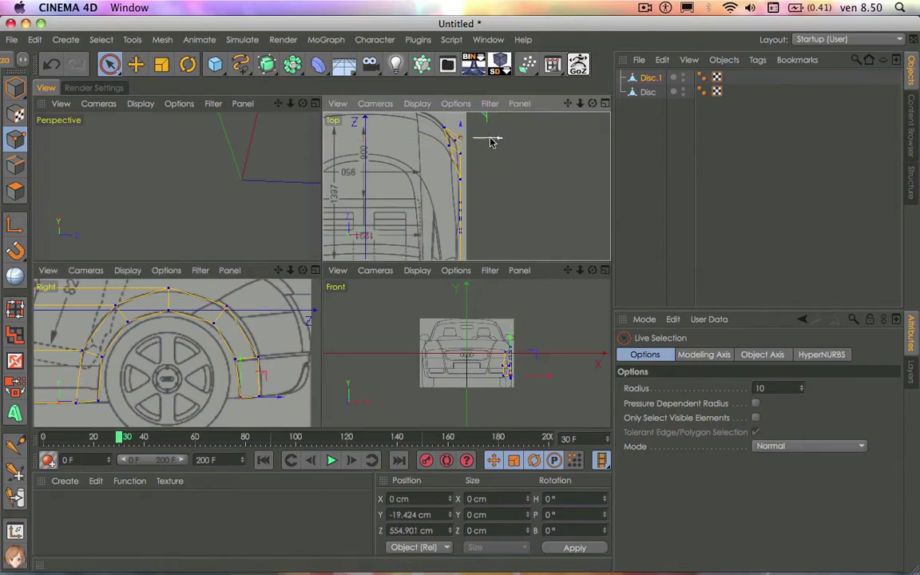
{"action": "left_click_drag", "start_coordinate": [492, 139], "coordinate": [480, 141]}
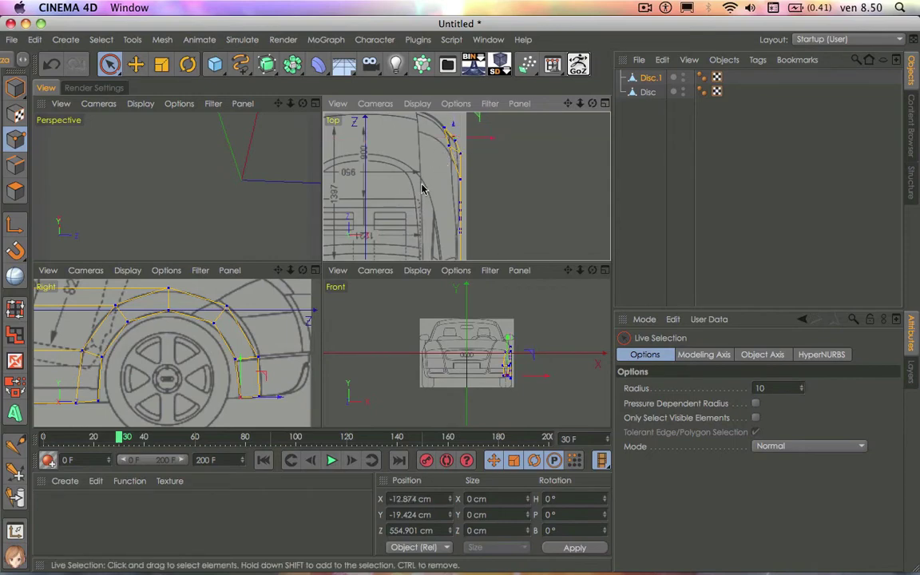
{"action": "left_click", "coordinate": [211, 322]}
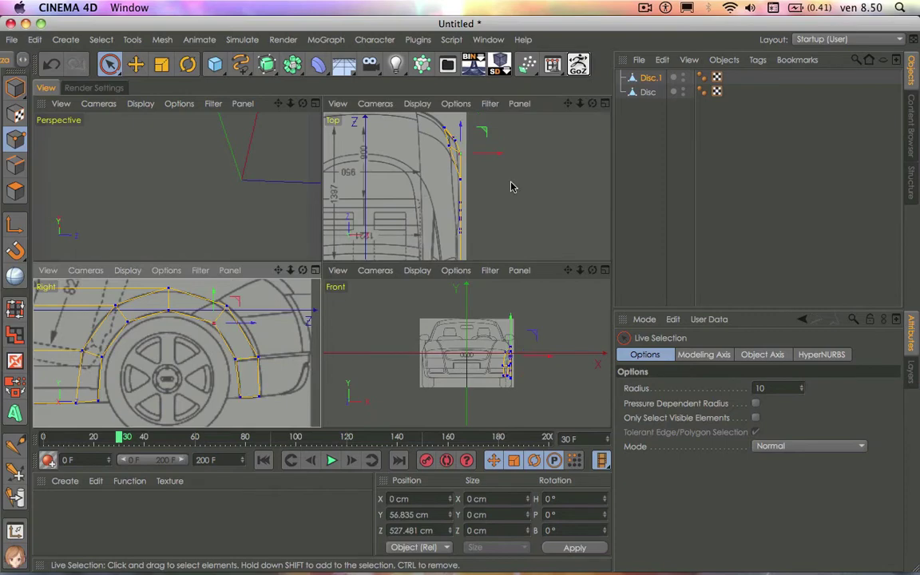
{"action": "left_click_drag", "start_coordinate": [500, 154], "coordinate": [492, 158]}
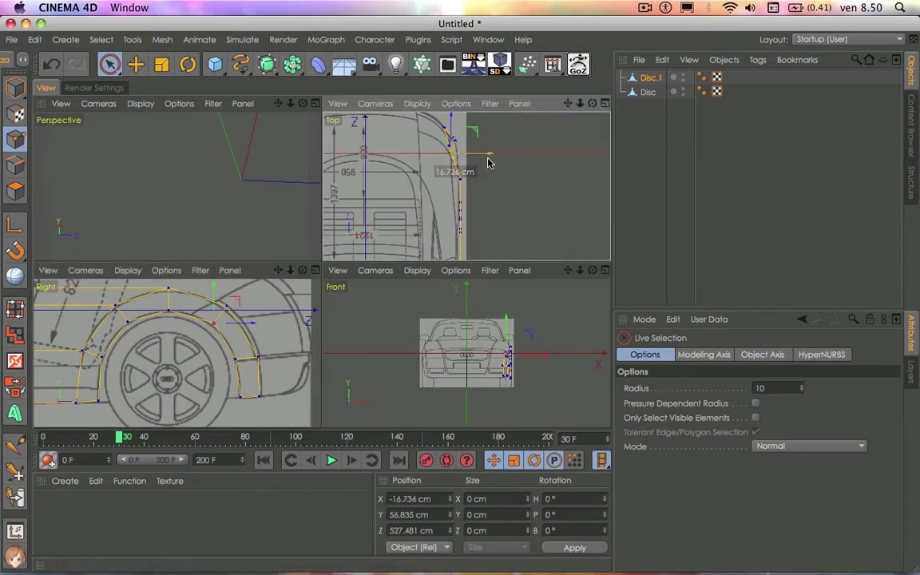
{"action": "left_click", "coordinate": [168, 287]}
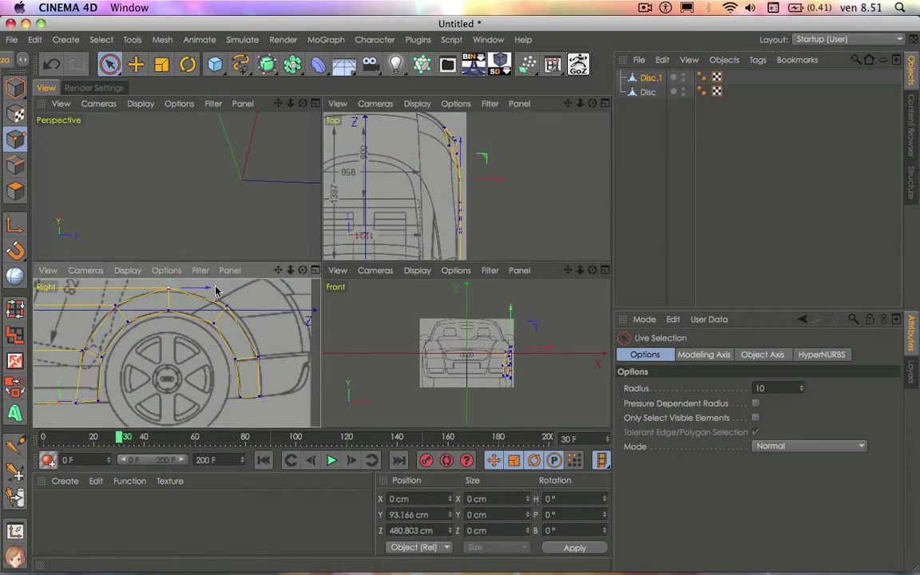
{"action": "mouse_move", "coordinate": [487, 183]}
{"action": "left_mouse_down"}
{"action": "mouse_move", "coordinate": [477, 184]}
{"action": "mouse_move", "coordinate": [487, 211]}
{"action": "mouse_move", "coordinate": [475, 230]}
{"action": "mouse_move", "coordinate": [489, 240]}
{"action": "left_mouse_up"}
Step: Select the lower arch points and nudge the point above the rear arch along X
{"action": "left_click", "coordinate": [116, 305]}
{"action": "left_click", "coordinate": [83, 350]}
{"action": "left_click", "coordinate": [76, 402]}
{"action": "left_click", "coordinate": [476, 179]}
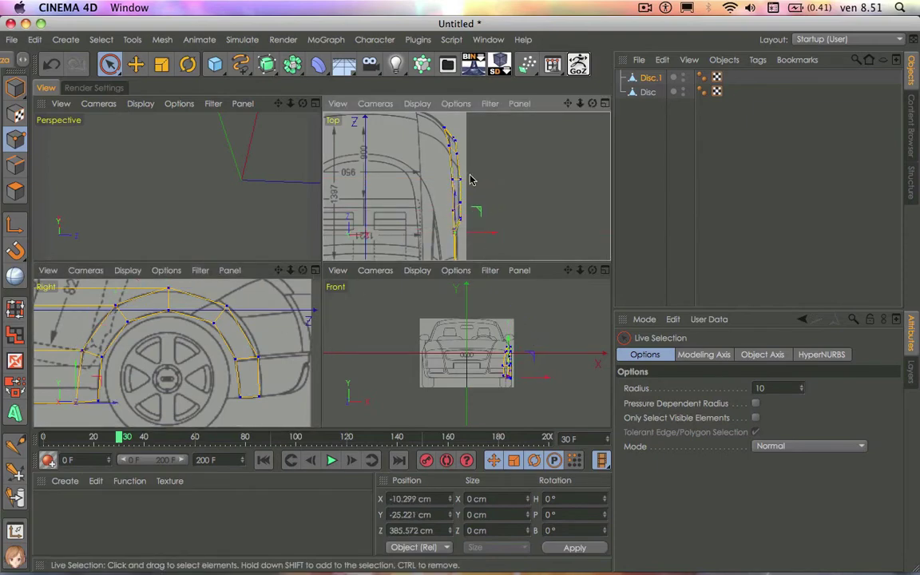
{"action": "mouse_move", "coordinate": [477, 179]}
{"action": "left_mouse_down"}
{"action": "mouse_move", "coordinate": [503, 181]}
{"action": "mouse_move", "coordinate": [495, 182]}
{"action": "left_mouse_up"}
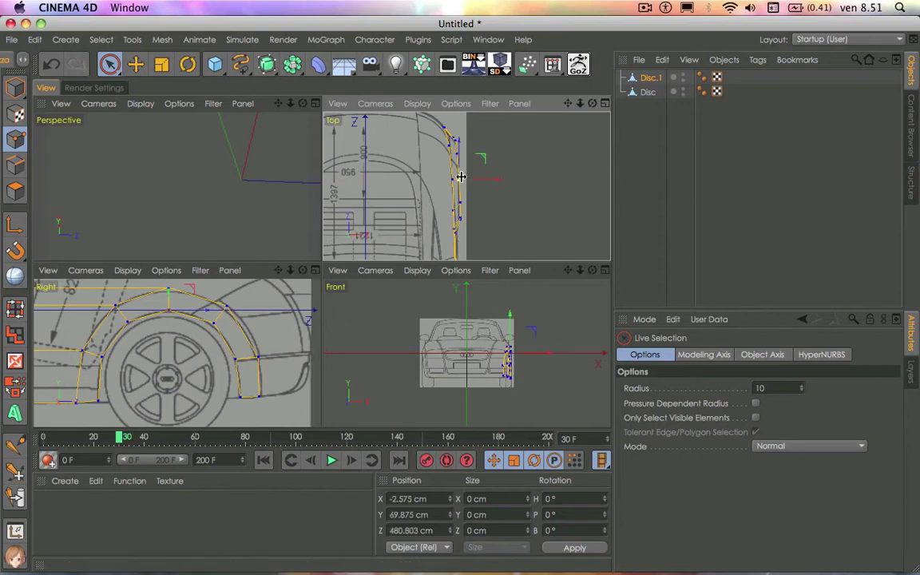
{"action": "scroll", "coordinate": [479, 190], "scroll_direction": "down", "scroll_amount": 2}
{"action": "scroll", "coordinate": [477, 193], "scroll_direction": "down", "scroll_amount": 1}
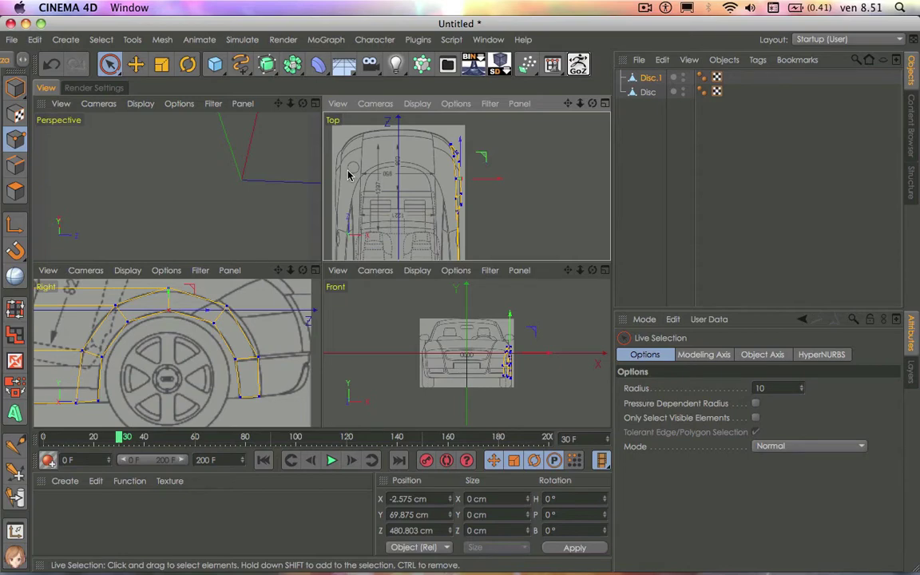
Step: Pull the front wheel arch's lower and top points inward along X
{"action": "left_click_drag", "start_coordinate": [567, 103], "coordinate": [467, 186]}
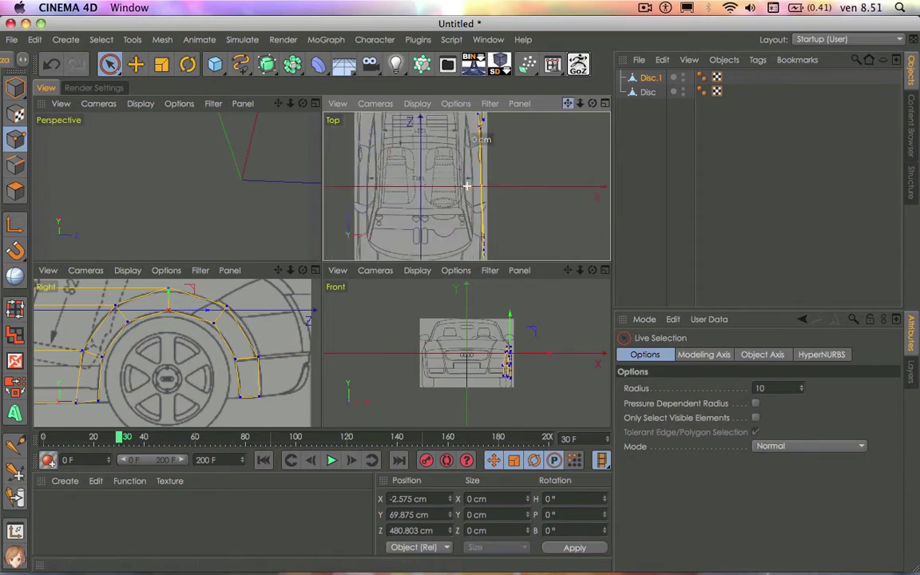
{"action": "scroll", "coordinate": [467, 186], "scroll_direction": "up", "scroll_amount": 2}
{"action": "scroll", "coordinate": [464, 189], "scroll_direction": "up", "scroll_amount": 1}
{"action": "scroll", "coordinate": [499, 191], "scroll_direction": "up", "scroll_amount": 2}
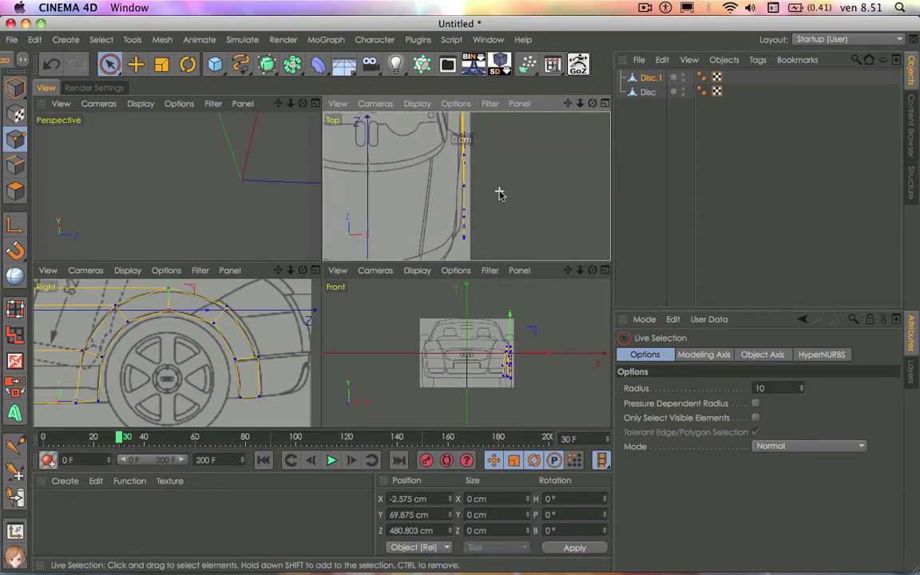
{"action": "mouse_move", "coordinate": [278, 270]}
{"action": "left_mouse_down"}
{"action": "mouse_move", "coordinate": [178, 352]}
{"action": "mouse_move", "coordinate": [191, 359]}
{"action": "left_mouse_up"}
{"action": "left_click_drag", "start_coordinate": [463, 236], "coordinate": [453, 236]}
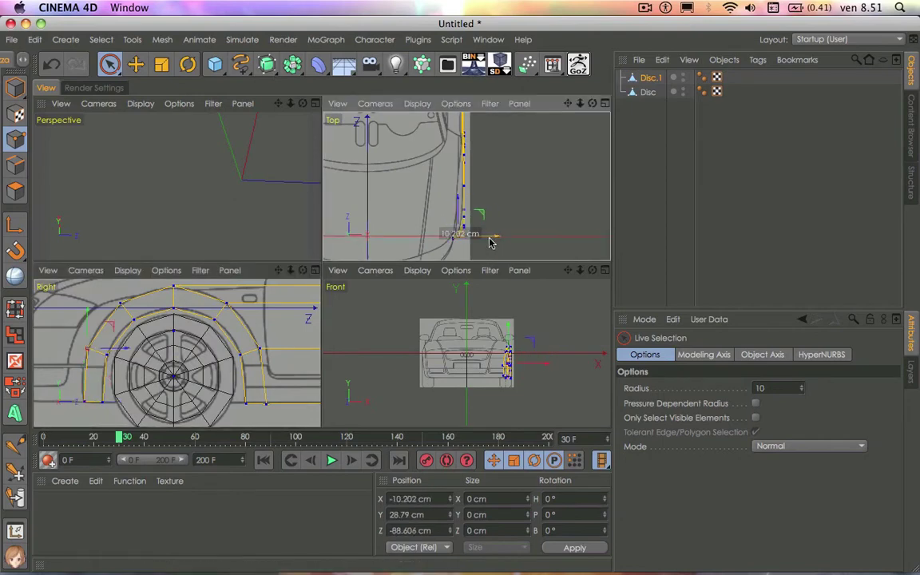
{"action": "left_click", "coordinate": [495, 216]}
{"action": "middle_click_drag", "start_coordinate": [505, 212], "coordinate": [488, 191], "text": "alt"}
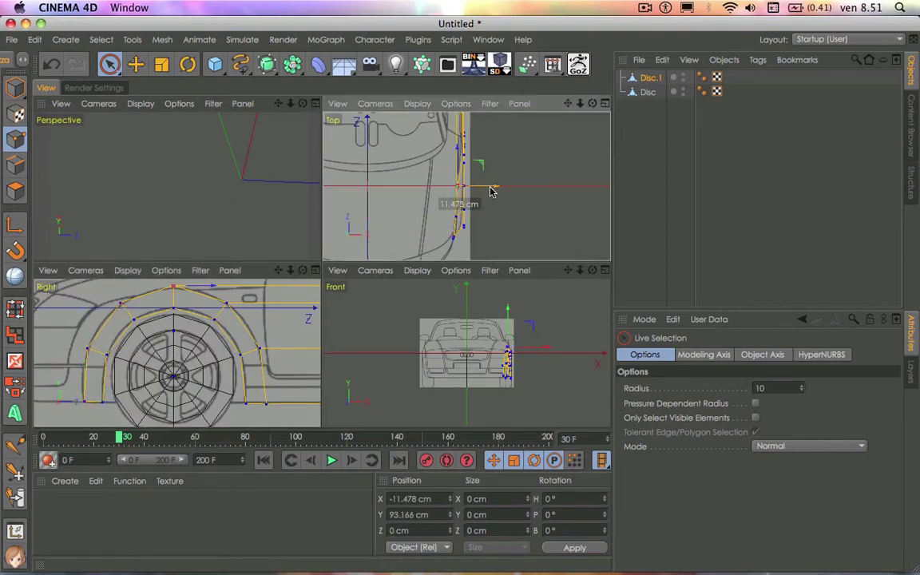
Step: Select further wheel-arch points in the side view and refine the selection in the Top view
{"action": "left_click_drag", "start_coordinate": [580, 103], "coordinate": [569, 102]}
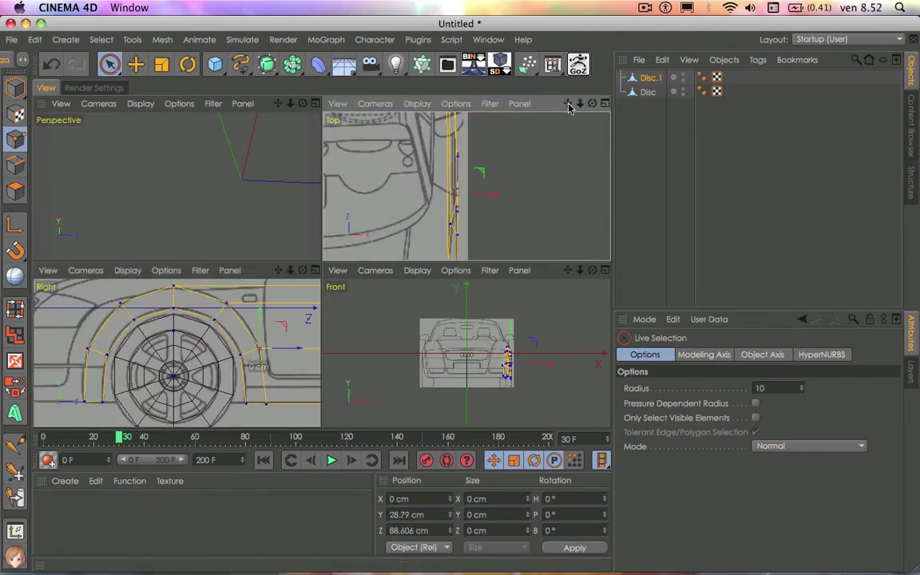
{"action": "left_click", "coordinate": [259, 349]}
{"action": "left_click_drag", "start_coordinate": [106, 351], "coordinate": [102, 402]}
{"action": "scroll", "coordinate": [468, 187], "scroll_direction": "up", "scroll_amount": 3}
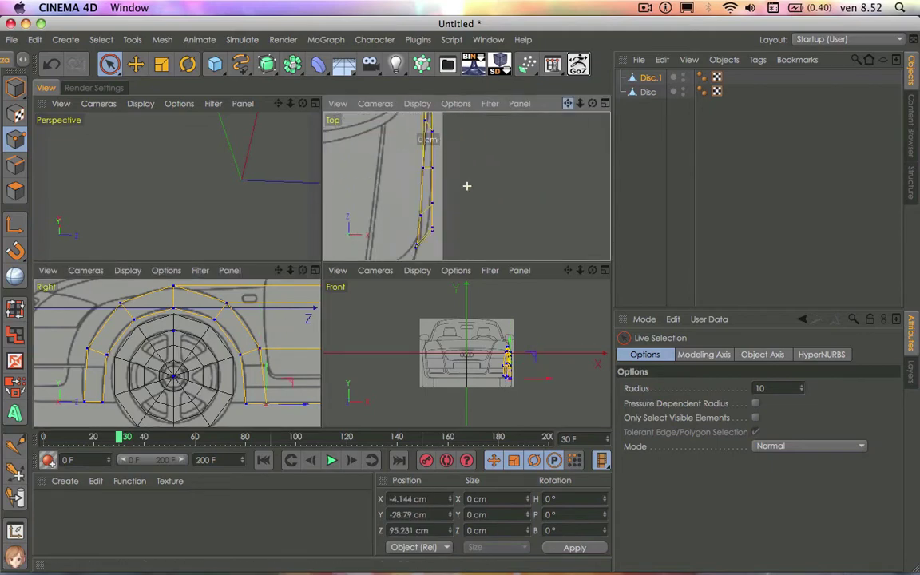
{"action": "left_click", "coordinate": [475, 195]}
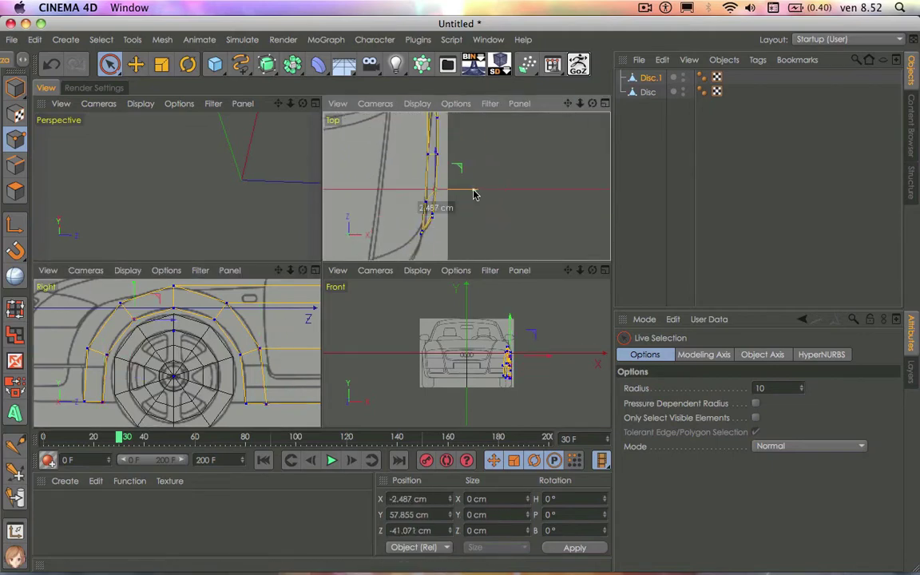
{"action": "left_click", "coordinate": [314, 104]}
Step: Orbit and pan the maximised Perspective view to inspect the whole side-panel mesh
{"action": "left_click_drag", "start_coordinate": [359, 183], "coordinate": [359, 183], "text": "alt"}
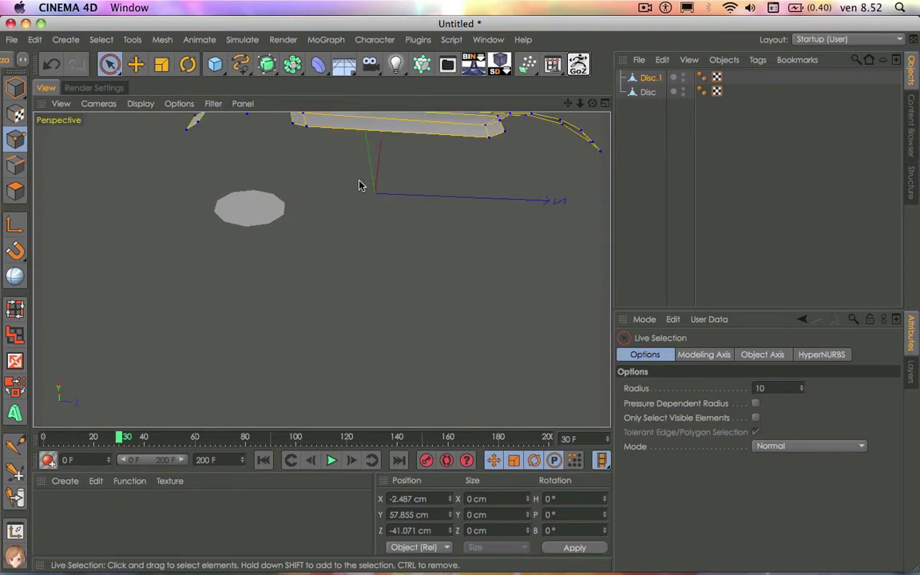
{"action": "middle_click_drag", "start_coordinate": [344, 186], "coordinate": [323, 269], "text": "alt"}
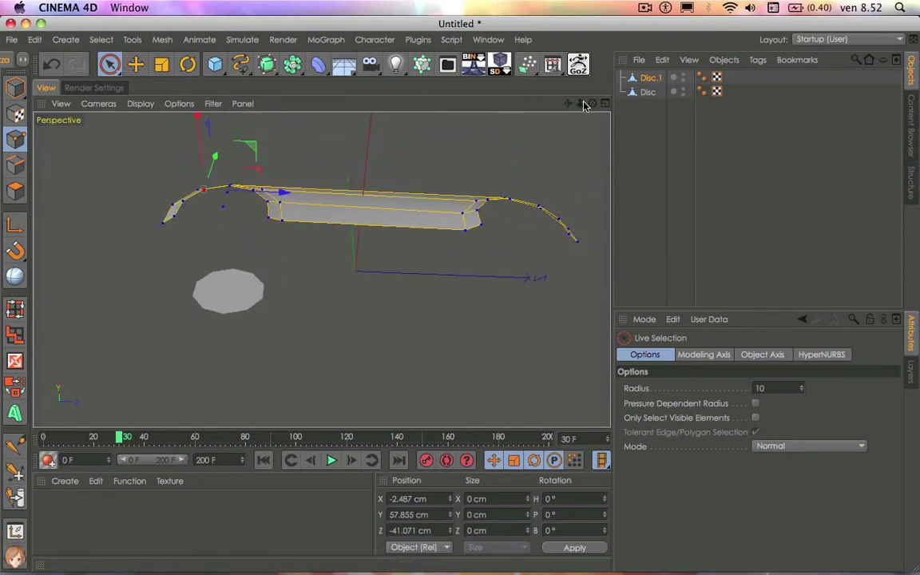
{"action": "left_click_drag", "start_coordinate": [322, 269], "coordinate": [321, 268], "text": "alt"}
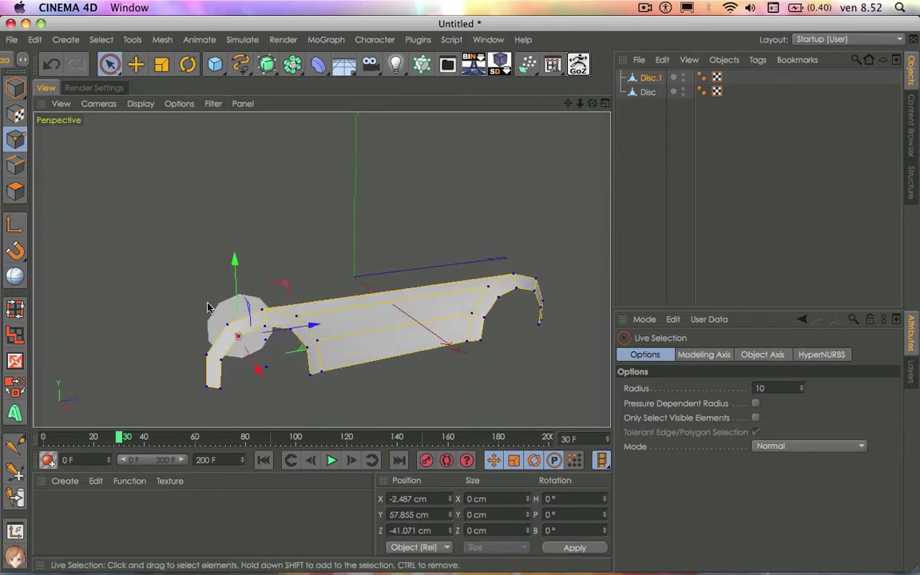
{"action": "left_click", "coordinate": [267, 348]}
{"action": "left_click", "coordinate": [267, 348], "text": "ctrl"}
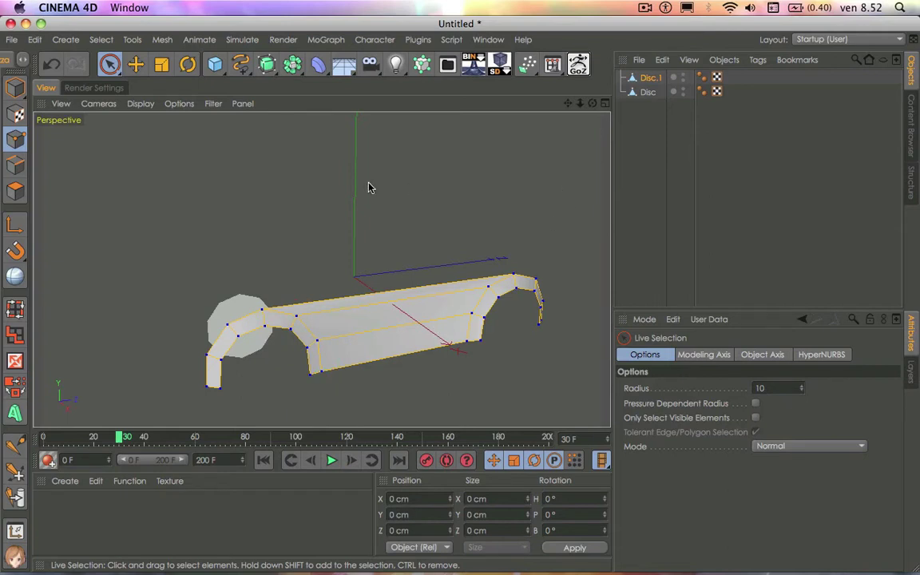
Step: Path-select the panel's top outer edges end to end, plus the rear outer edges
{"action": "left_click", "coordinate": [14, 337]}
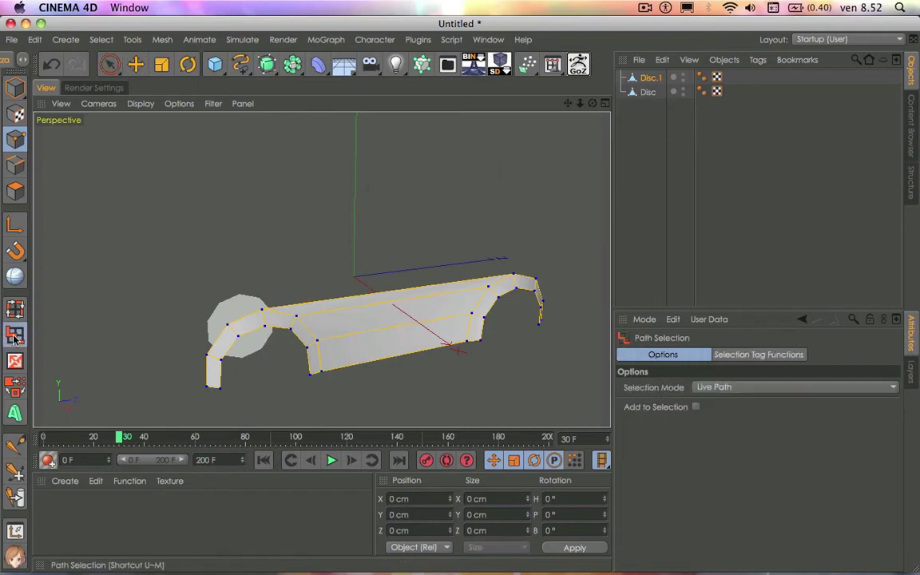
{"action": "left_click", "coordinate": [107, 43]}
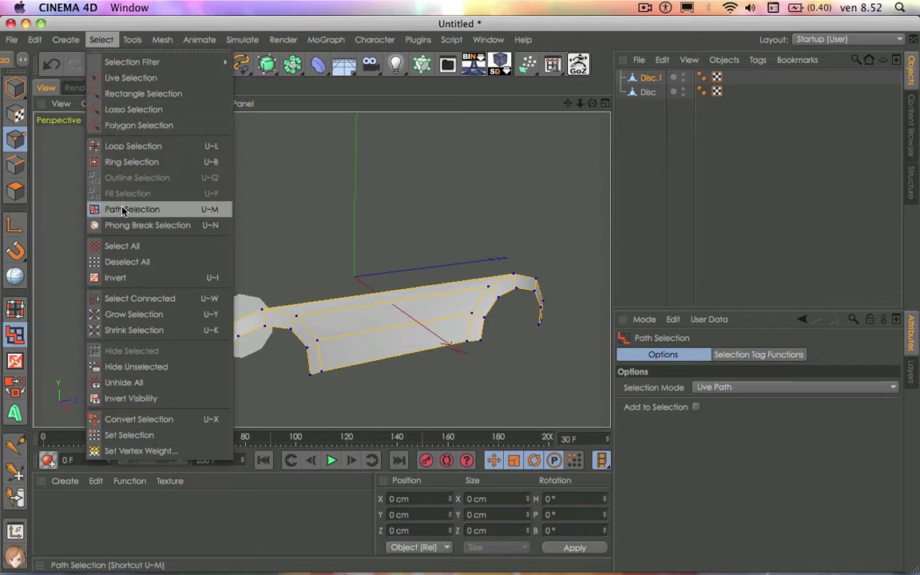
{"action": "left_click", "coordinate": [176, 209]}
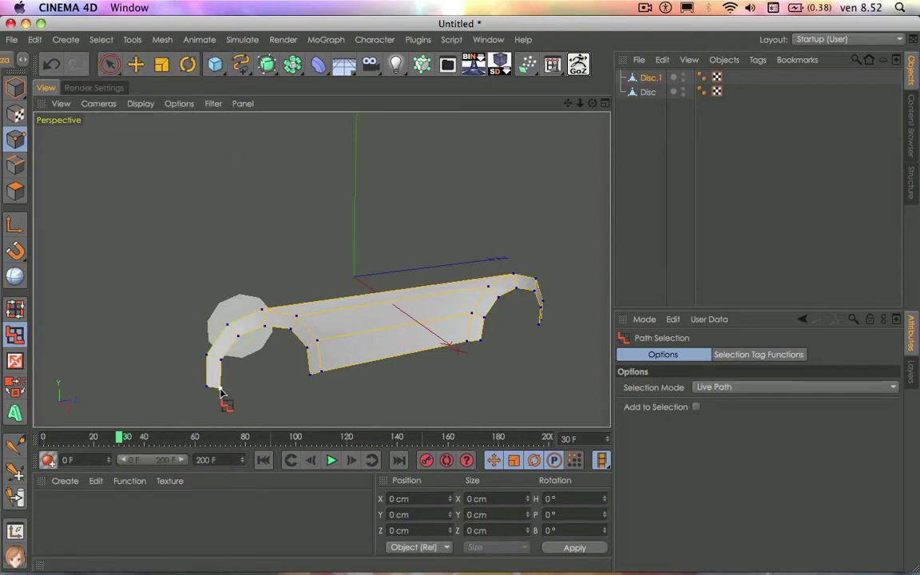
{"action": "mouse_move", "coordinate": [210, 392]}
{"action": "left_mouse_down"}
{"action": "mouse_move", "coordinate": [559, 311]}
{"action": "mouse_move", "coordinate": [558, 349]}
{"action": "left_mouse_up"}
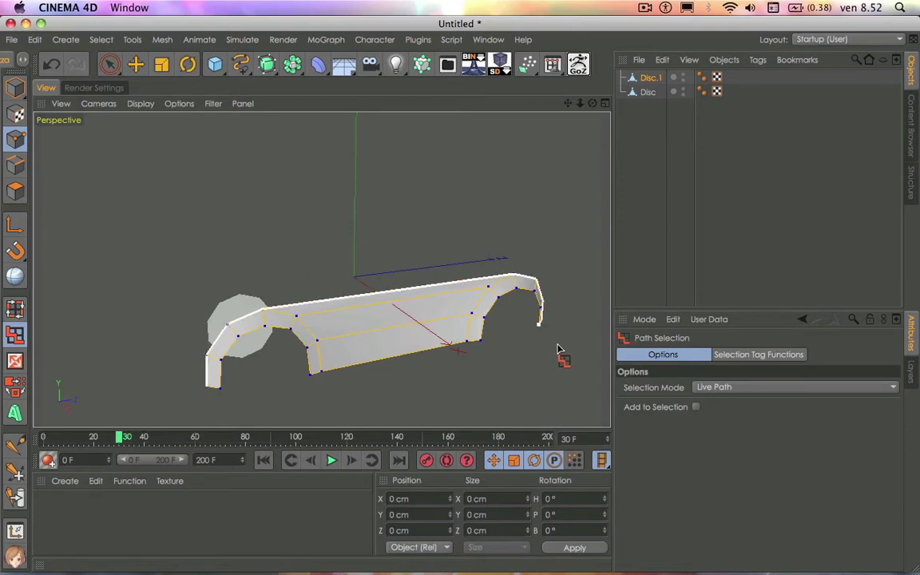
{"action": "left_click", "coordinate": [13, 166]}
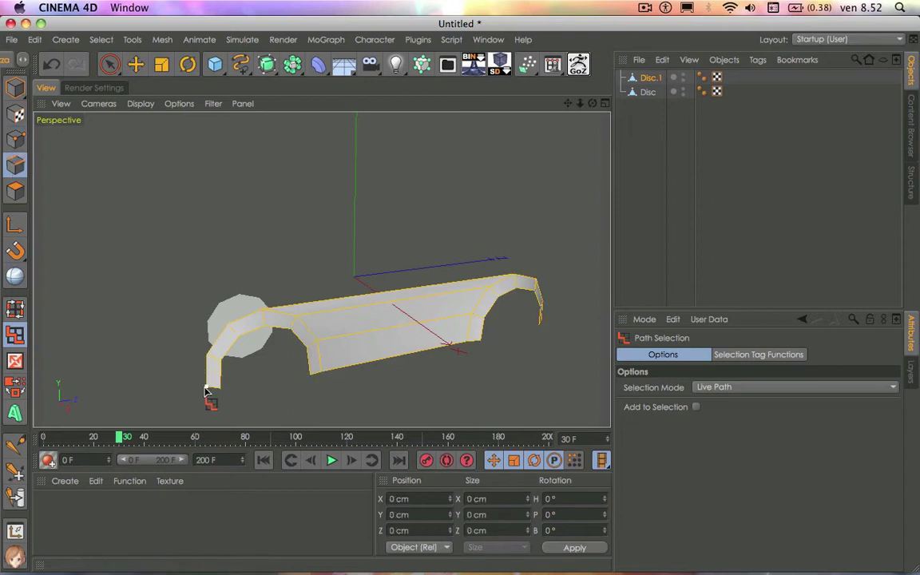
{"action": "mouse_move", "coordinate": [204, 390]}
{"action": "left_mouse_down"}
{"action": "mouse_move", "coordinate": [246, 319]}
{"action": "mouse_move", "coordinate": [538, 273]}
{"action": "mouse_move", "coordinate": [565, 312]}
{"action": "mouse_move", "coordinate": [562, 346]}
{"action": "left_mouse_up"}
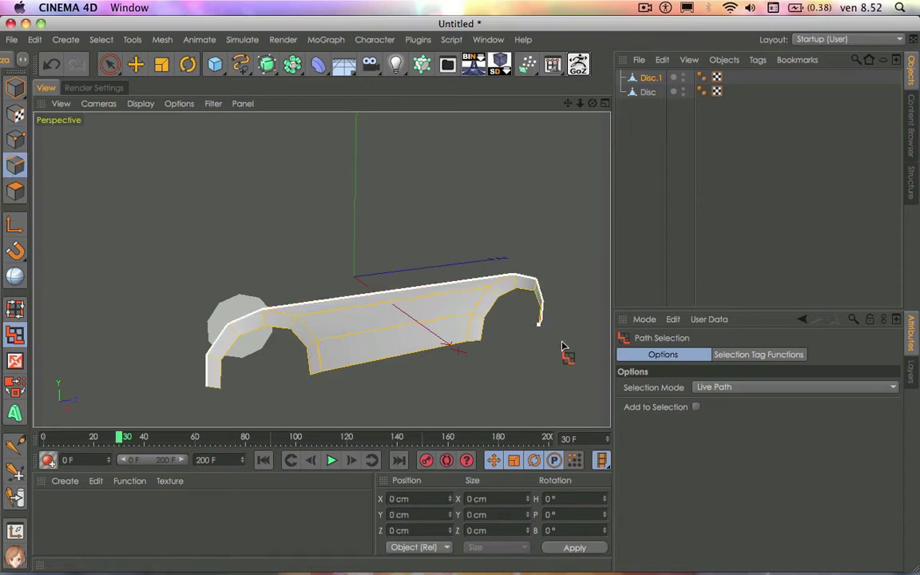
{"action": "left_click_drag", "start_coordinate": [592, 104], "coordinate": [320, 269]}
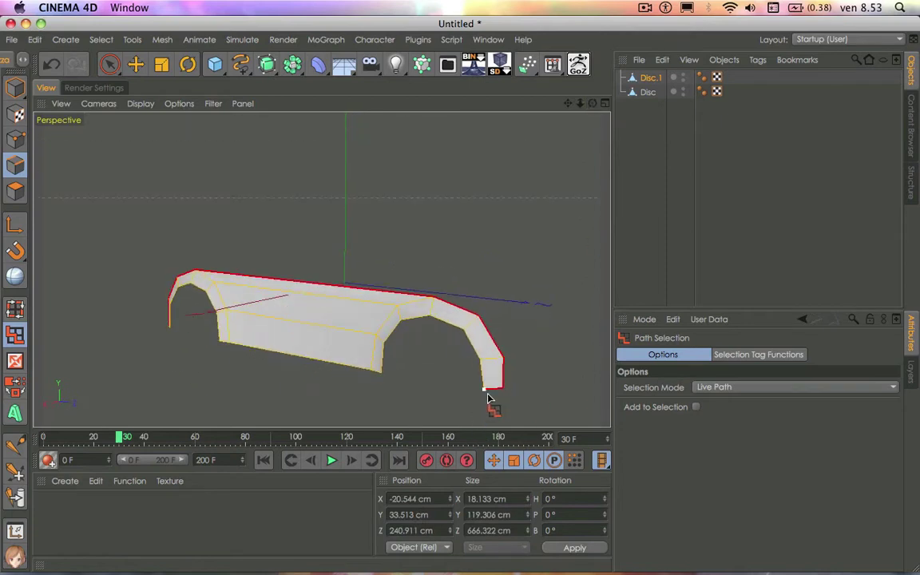
{"action": "left_click_drag", "start_coordinate": [487, 397], "coordinate": [501, 397]}
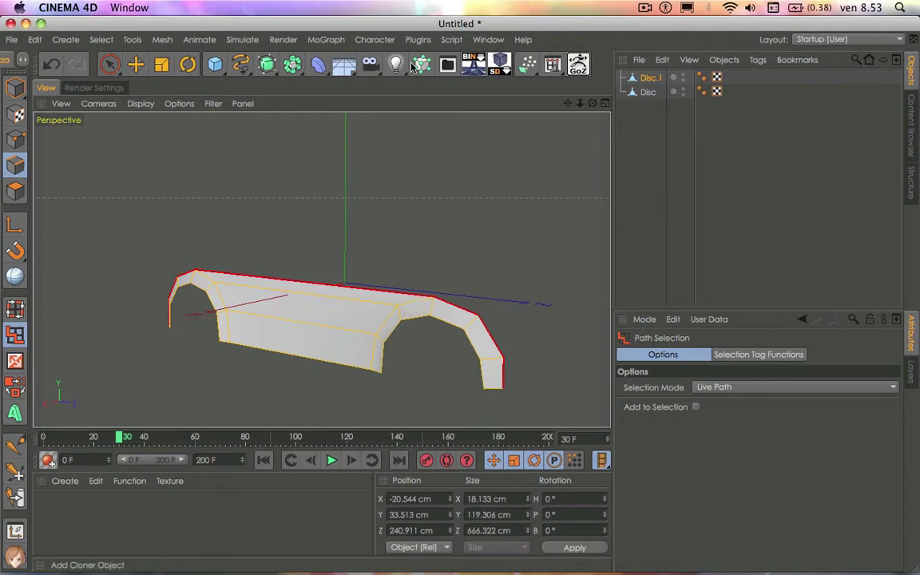
Step: Return to four views and frame the car in the side view
{"action": "left_click", "coordinate": [605, 104]}
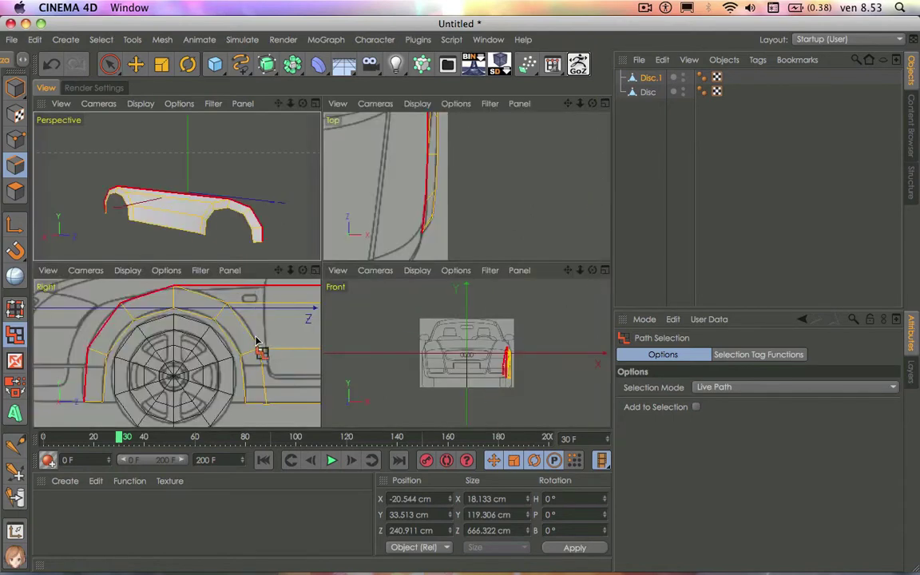
{"action": "scroll", "coordinate": [233, 317], "scroll_direction": "down", "scroll_amount": 3}
{"action": "mouse_move", "coordinate": [290, 303]}
{"action": "middle_mouse_down", "text": "alt"}
{"action": "mouse_move", "coordinate": [214, 322]}
{"action": "mouse_move", "coordinate": [178, 352]}
{"action": "middle_mouse_up", "text": "alt"}
Step: Extrude the selected outer edges outward about 24 cm in the enlarged side view
{"action": "left_click", "coordinate": [316, 271]}
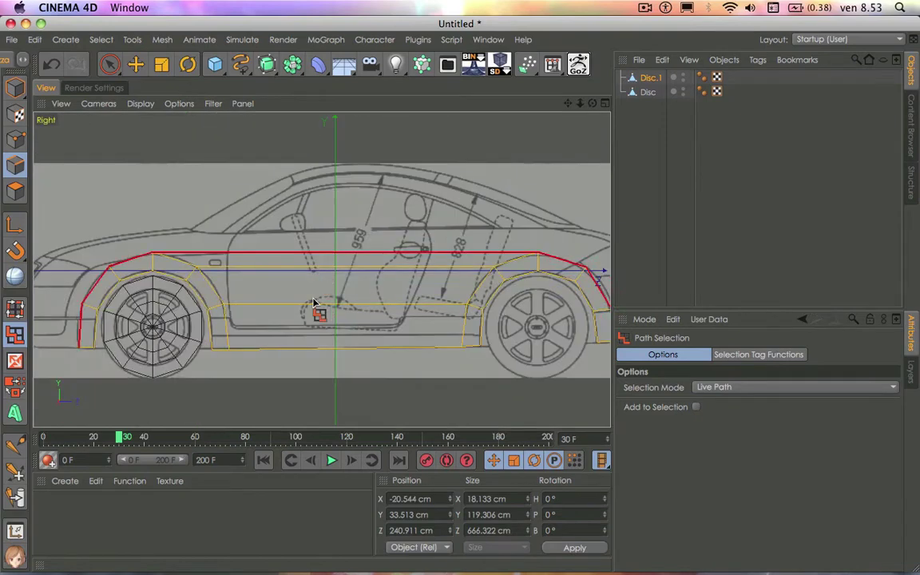
{"action": "scroll", "coordinate": [318, 312], "scroll_direction": "down", "scroll_amount": 3}
{"action": "right_click", "coordinate": [314, 313]}
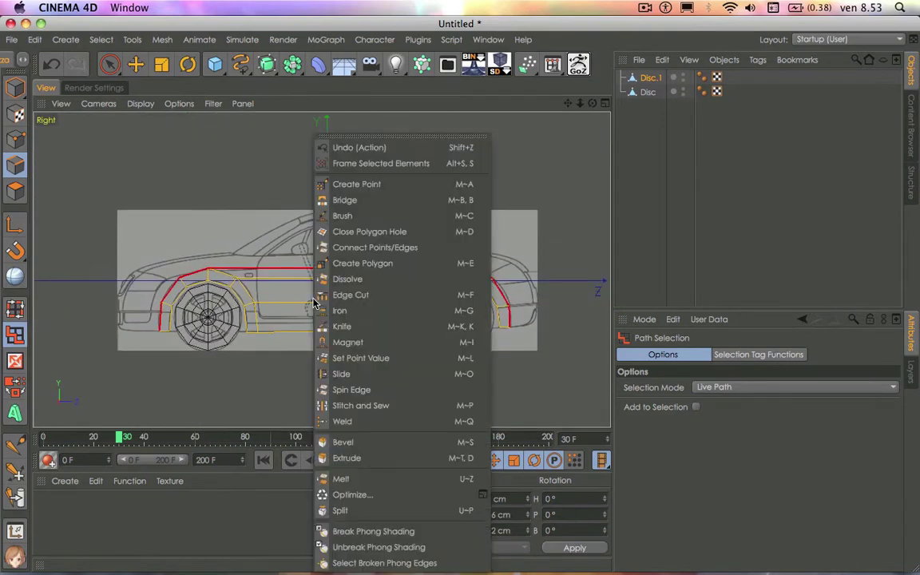
{"action": "left_click", "coordinate": [359, 458]}
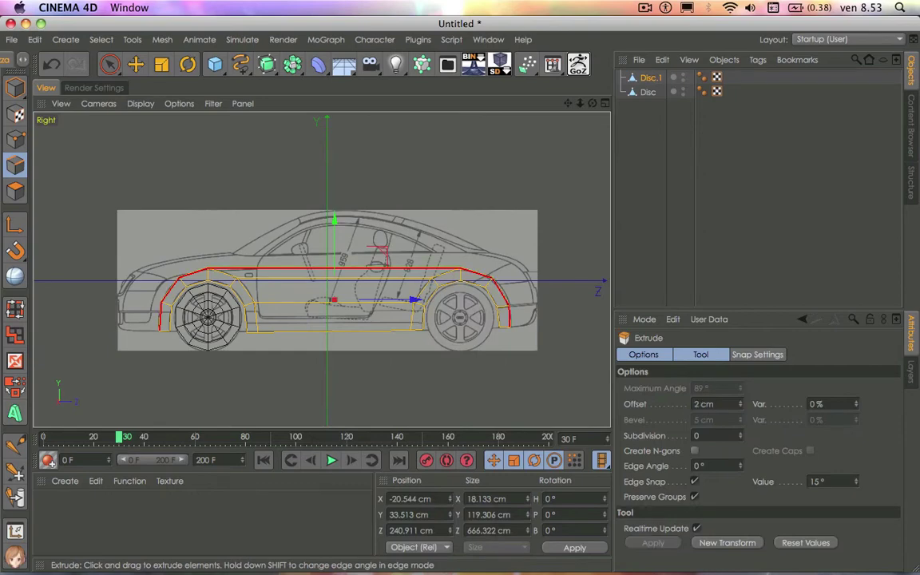
{"action": "mouse_move", "coordinate": [336, 320]}
{"action": "left_mouse_down"}
{"action": "mouse_move", "coordinate": [407, 319]}
{"action": "mouse_move", "coordinate": [367, 392]}
{"action": "left_mouse_up"}
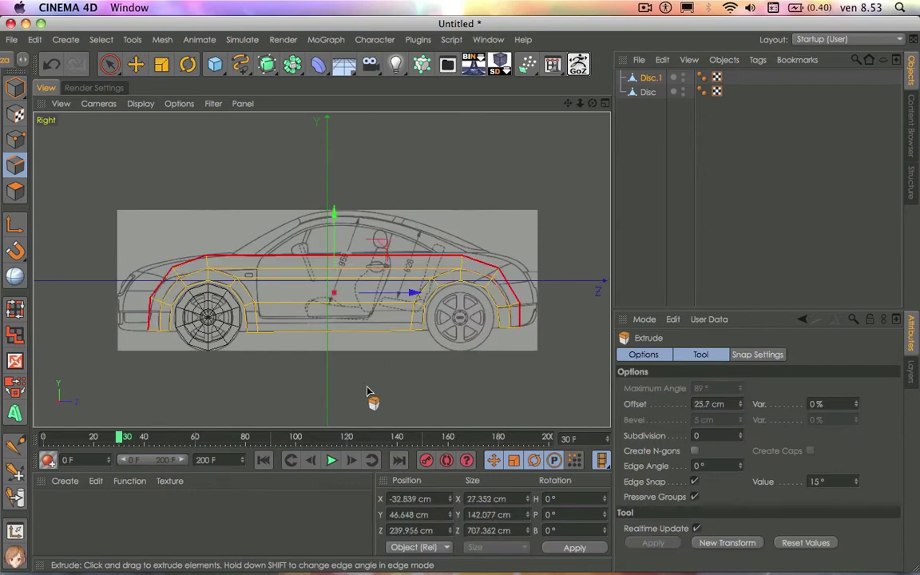
{"action": "scroll", "coordinate": [556, 284], "scroll_direction": "up", "scroll_amount": 2}
{"action": "scroll", "coordinate": [554, 296], "scroll_direction": "up", "scroll_amount": 3}
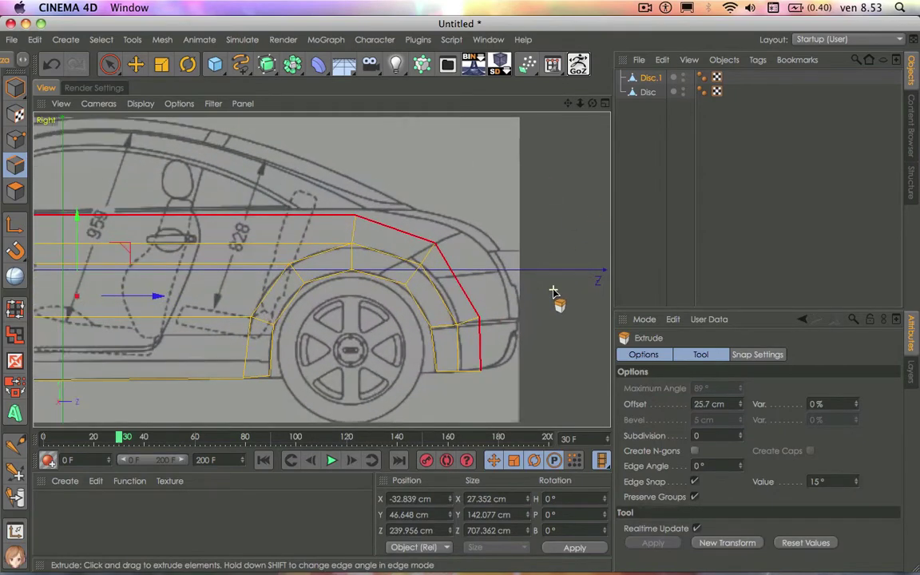
Step: Move the panel's rear bottom vertex onto the blueprint outline
{"action": "left_click", "coordinate": [109, 64]}
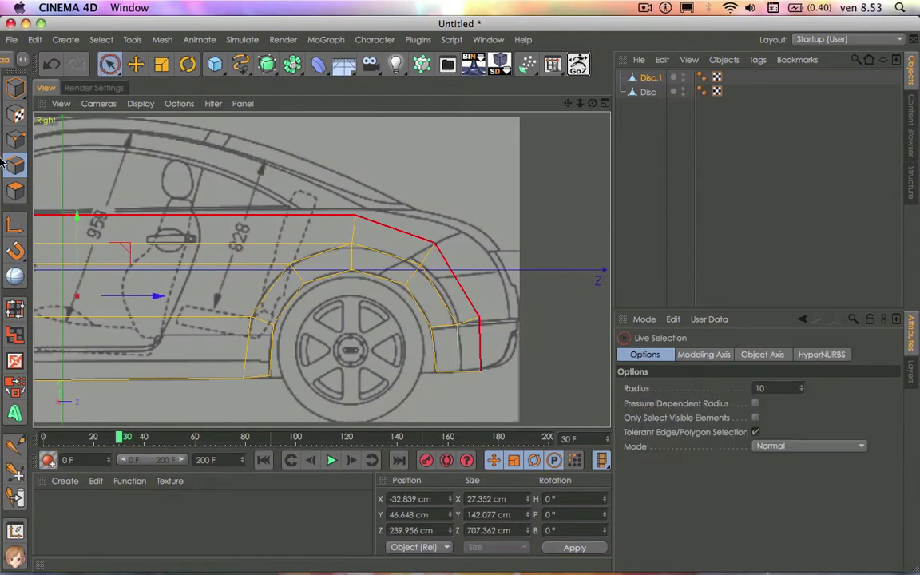
{"action": "left_click", "coordinate": [15, 140]}
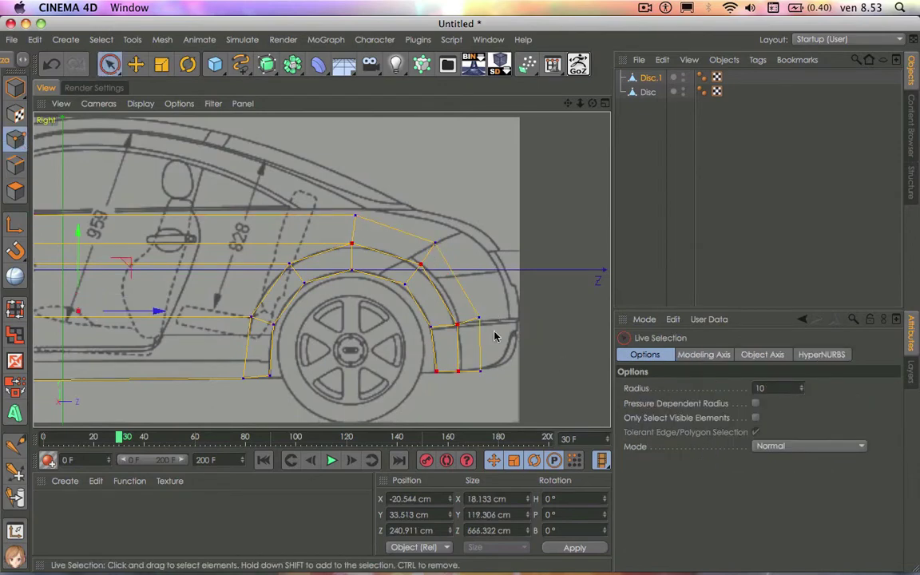
{"action": "left_click", "coordinate": [480, 376]}
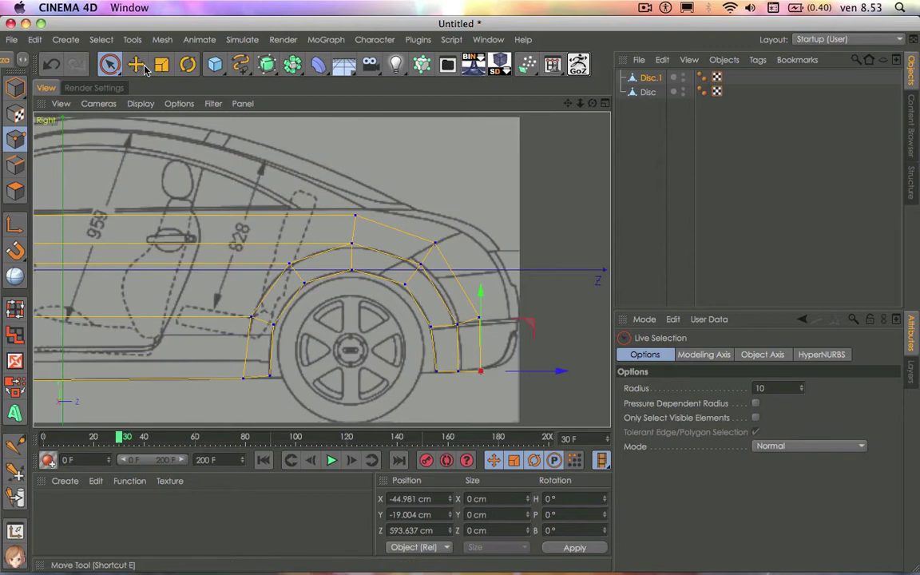
{"action": "left_click", "coordinate": [137, 65]}
{"action": "key", "text": "space"}
{"action": "key", "text": "space"}
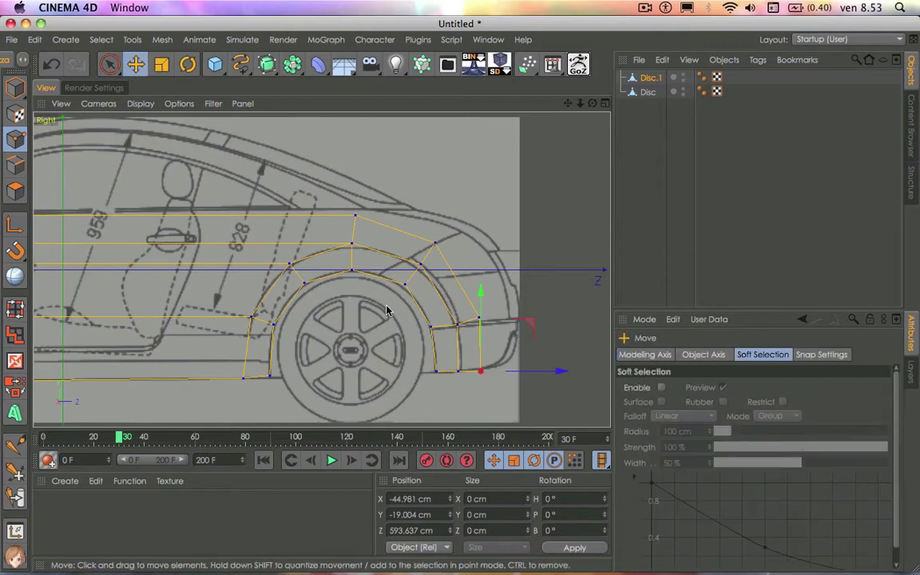
{"action": "left_click_drag", "start_coordinate": [453, 377], "coordinate": [489, 367]}
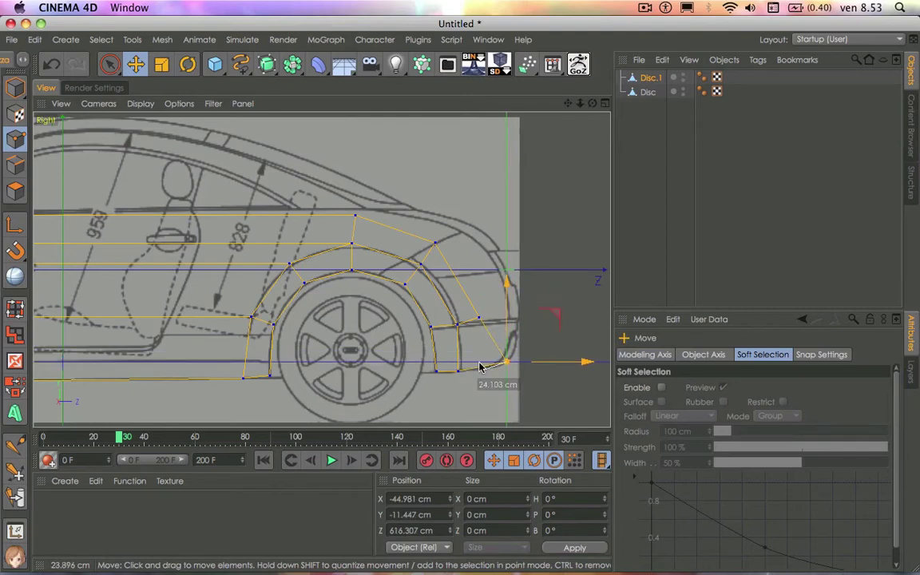
{"action": "left_click", "coordinate": [508, 305]}
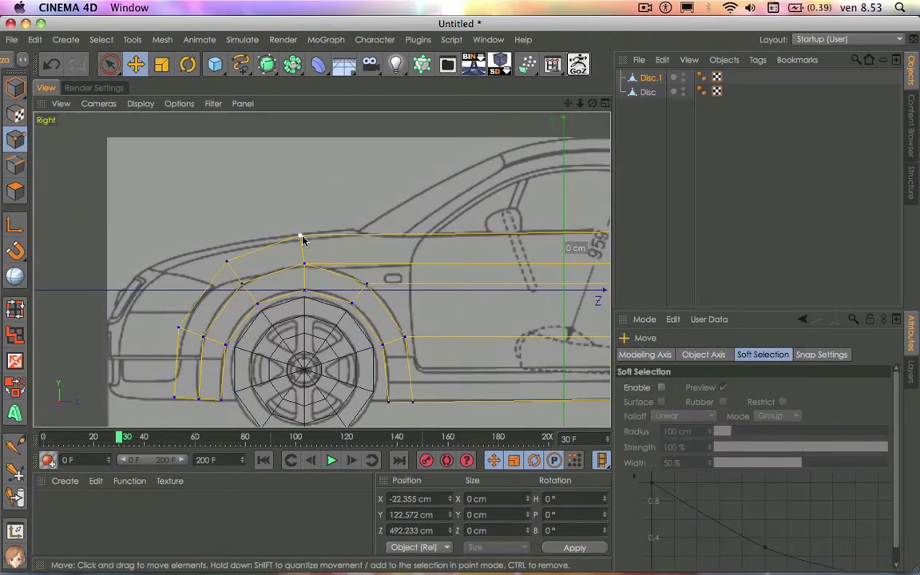
Step: Shift the front vertices left and raise the lowest front point onto the bumper outline
{"action": "left_click", "coordinate": [303, 238]}
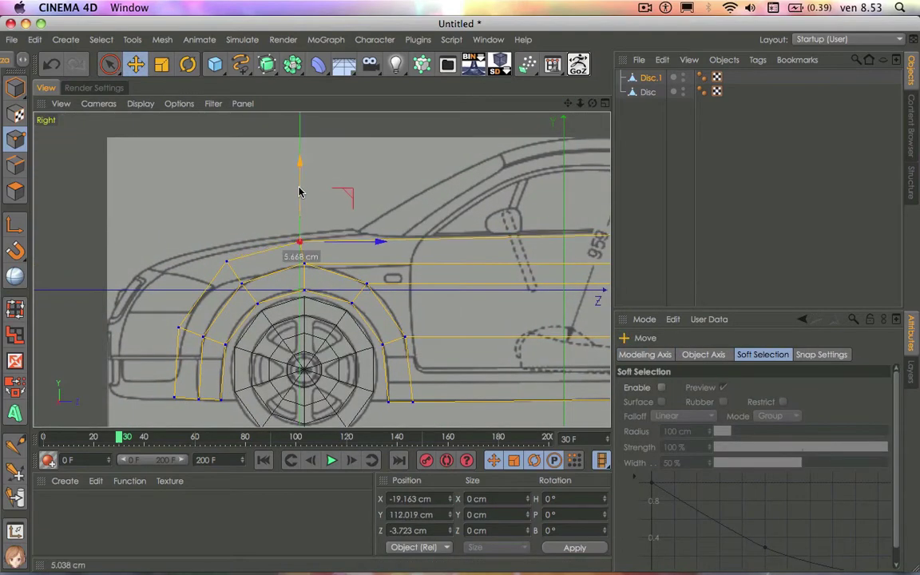
{"action": "left_click", "coordinate": [226, 252]}
{"action": "left_click_drag", "start_coordinate": [177, 327], "coordinate": [133, 327]}
{"action": "key", "text": "space"}
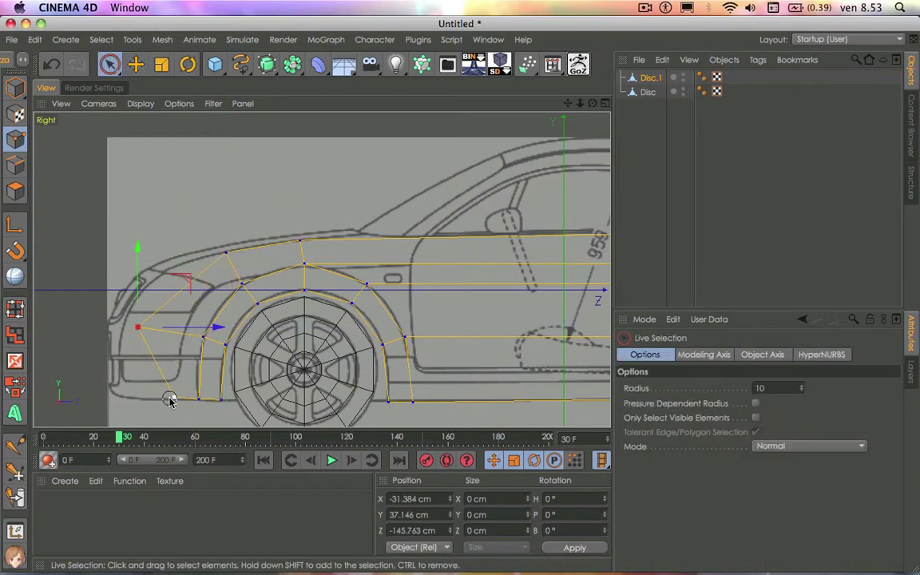
{"action": "left_click_drag", "start_coordinate": [174, 397], "coordinate": [114, 396]}
{"action": "left_click", "coordinate": [134, 327]}
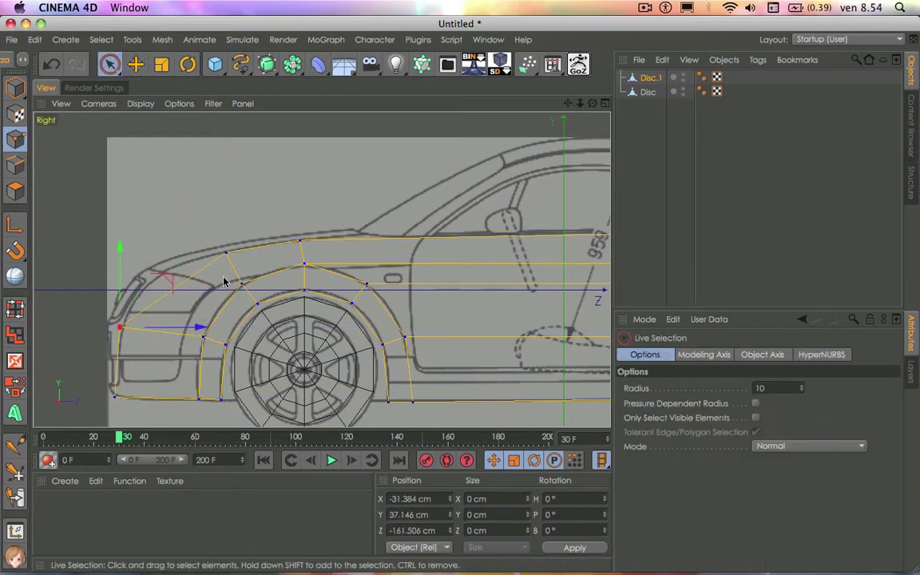
{"action": "left_click_drag", "start_coordinate": [133, 328], "coordinate": [134, 298]}
{"action": "scroll", "coordinate": [221, 406], "scroll_direction": "down", "scroll_amount": 5}
{"action": "scroll", "coordinate": [511, 244], "scroll_direction": "up", "scroll_amount": 2}
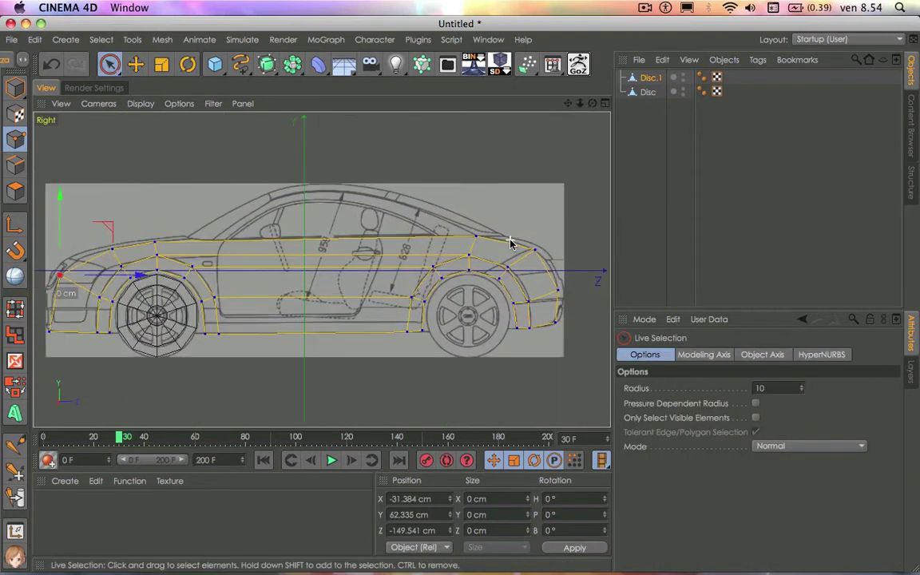
Step: In the four-view layout, move a front-view cage point and a rear-end point onto the body outline
{"action": "middle_click", "coordinate": [573, 232]}
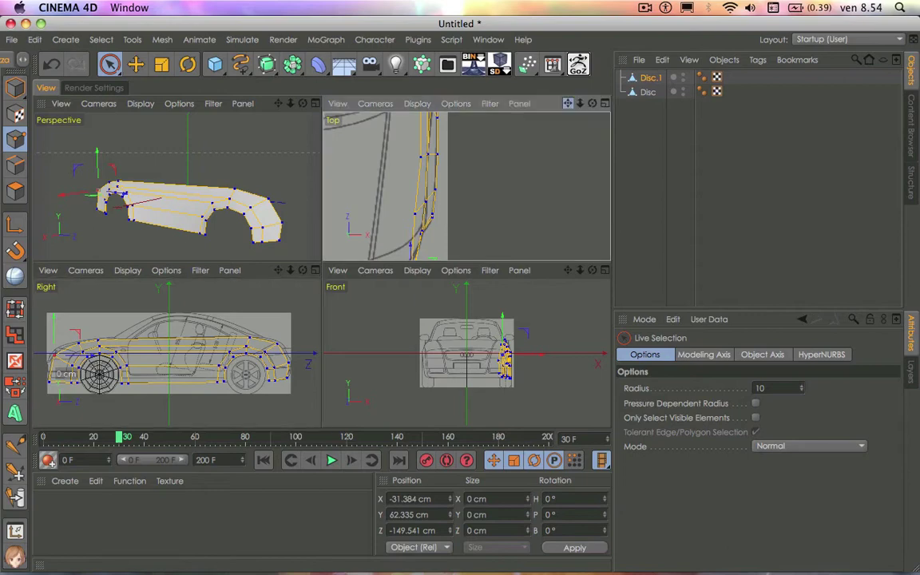
{"action": "left_click_drag", "start_coordinate": [567, 103], "coordinate": [468, 180]}
{"action": "scroll", "coordinate": [527, 364], "scroll_direction": "up", "scroll_amount": 3}
{"action": "scroll", "coordinate": [522, 365], "scroll_direction": "up", "scroll_amount": 3}
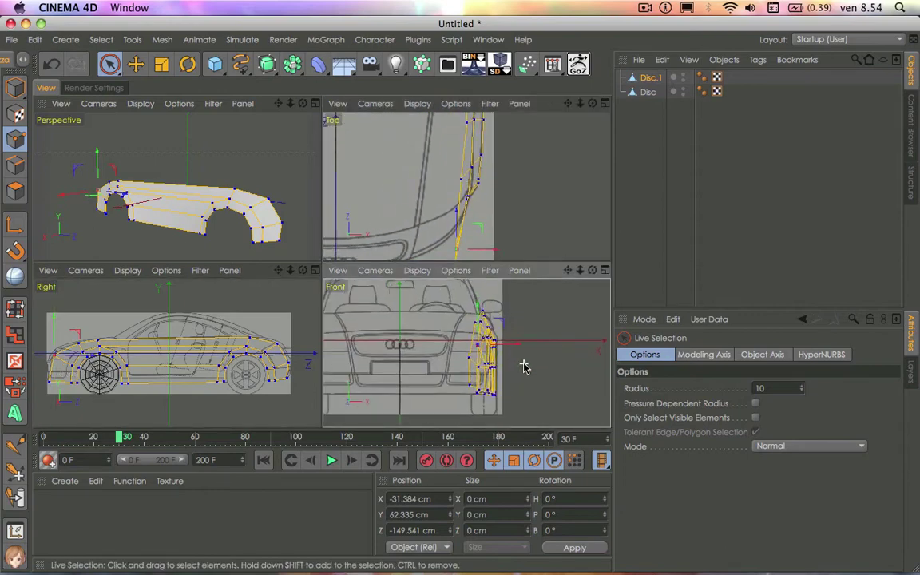
{"action": "scroll", "coordinate": [521, 366], "scroll_direction": "up", "scroll_amount": 3}
{"action": "scroll", "coordinate": [522, 365], "scroll_direction": "up", "scroll_amount": 2}
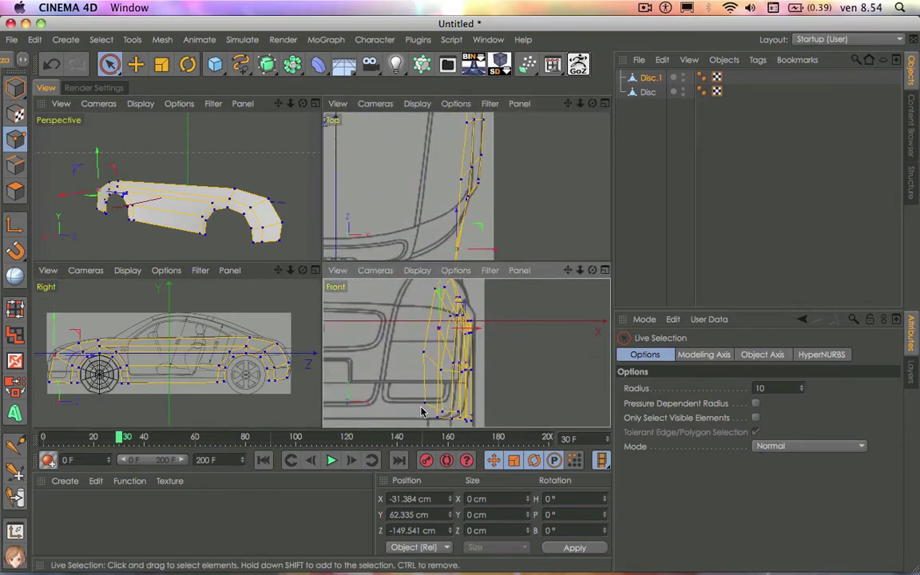
{"action": "left_click", "coordinate": [426, 405]}
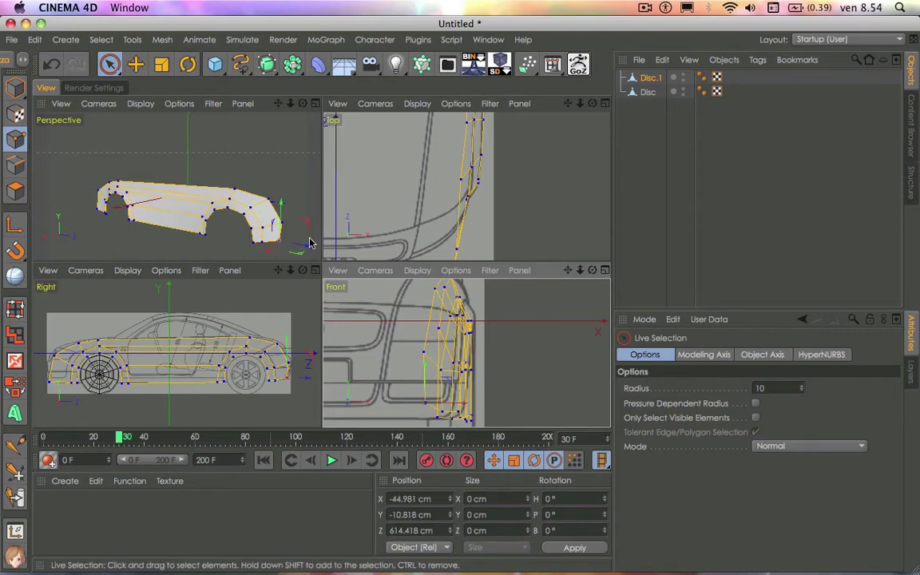
{"action": "left_click", "coordinate": [47, 387]}
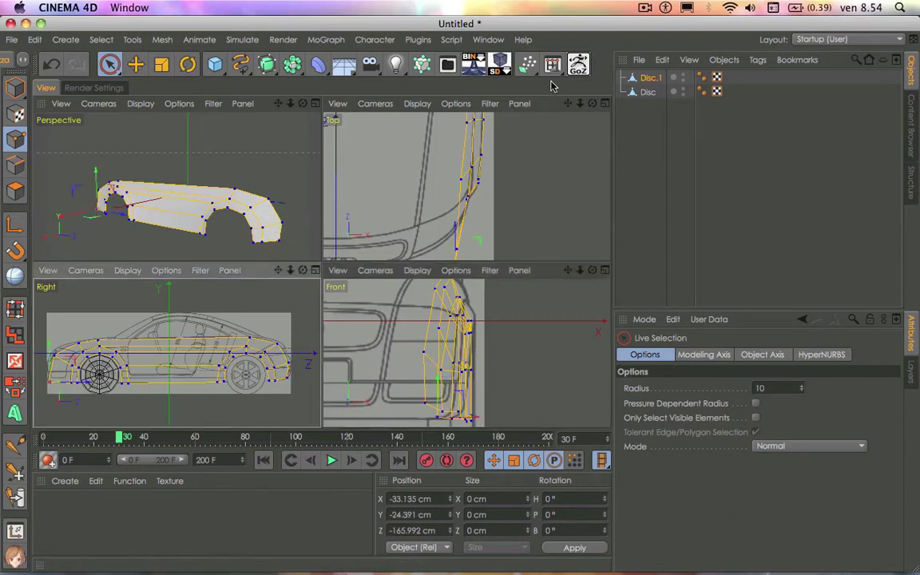
{"action": "mouse_move", "coordinate": [576, 106]}
{"action": "left_mouse_down"}
{"action": "mouse_move", "coordinate": [543, 190]}
{"action": "mouse_move", "coordinate": [479, 211]}
{"action": "left_mouse_up"}
{"action": "left_click_drag", "start_coordinate": [45, 345], "coordinate": [51, 319]}
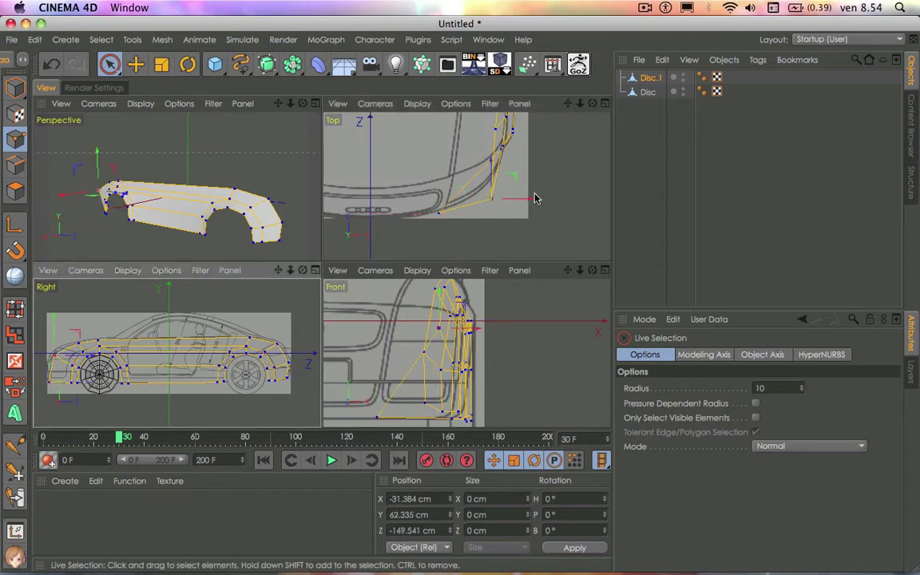
Step: Pull more side-panel points inward onto the top-view outline around the car's front corner
{"action": "scroll", "coordinate": [200, 352], "scroll_direction": "up", "scroll_amount": 3}
{"action": "scroll", "coordinate": [200, 351], "scroll_direction": "up", "scroll_amount": 2}
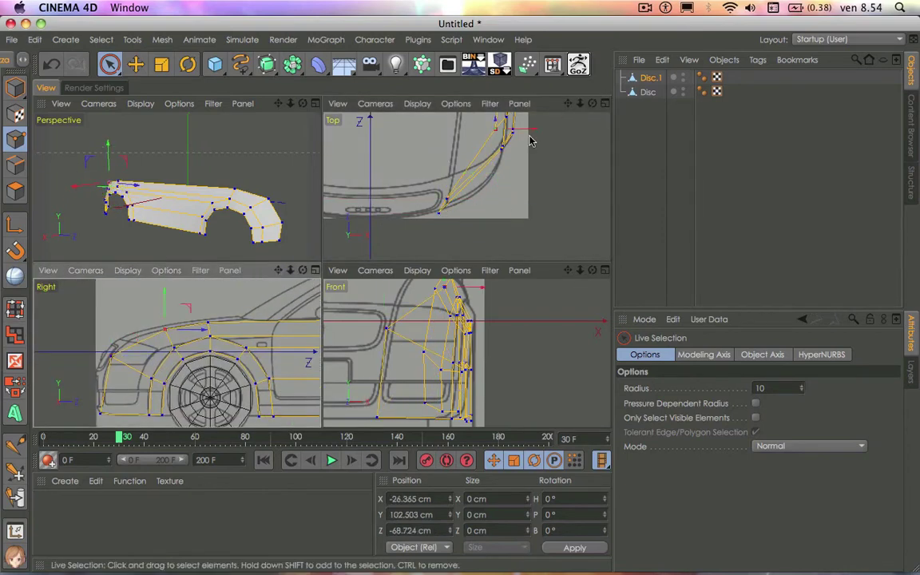
{"action": "left_click_drag", "start_coordinate": [511, 127], "coordinate": [495, 137]}
{"action": "scroll", "coordinate": [467, 189], "scroll_direction": "up", "scroll_amount": 2}
{"action": "left_click", "coordinate": [497, 189]}
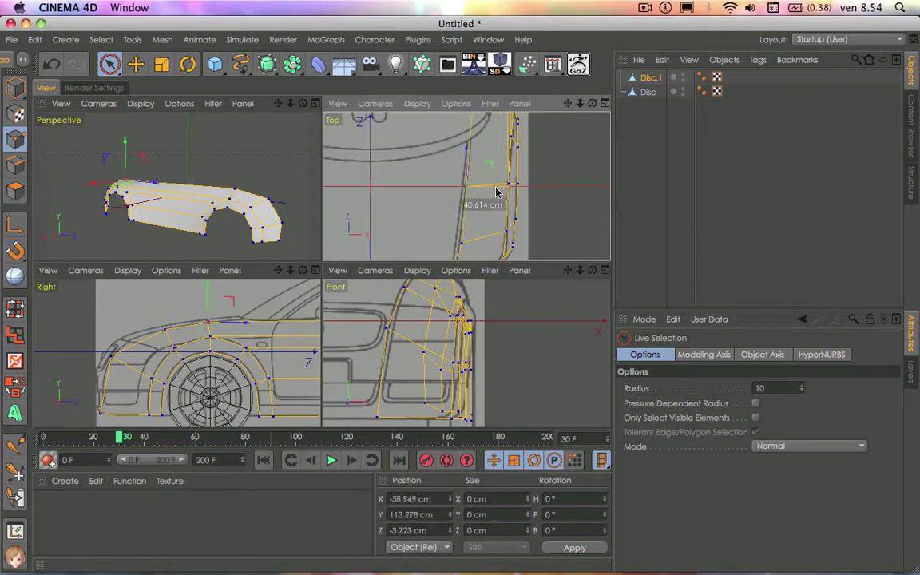
{"action": "left_click_drag", "start_coordinate": [566, 103], "coordinate": [468, 184]}
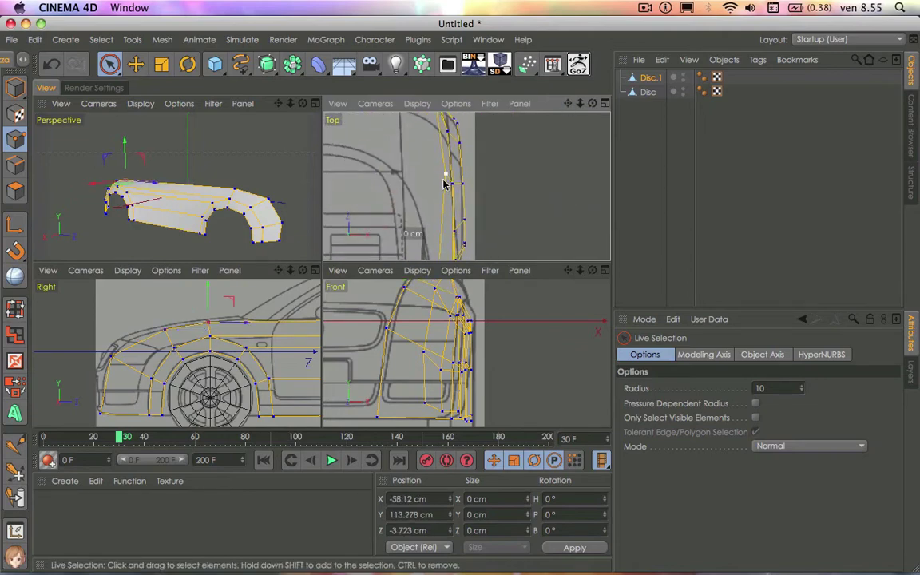
{"action": "left_click", "coordinate": [458, 181]}
{"action": "scroll", "coordinate": [459, 183], "scroll_direction": "down", "scroll_amount": 2}
{"action": "left_click", "coordinate": [437, 186]}
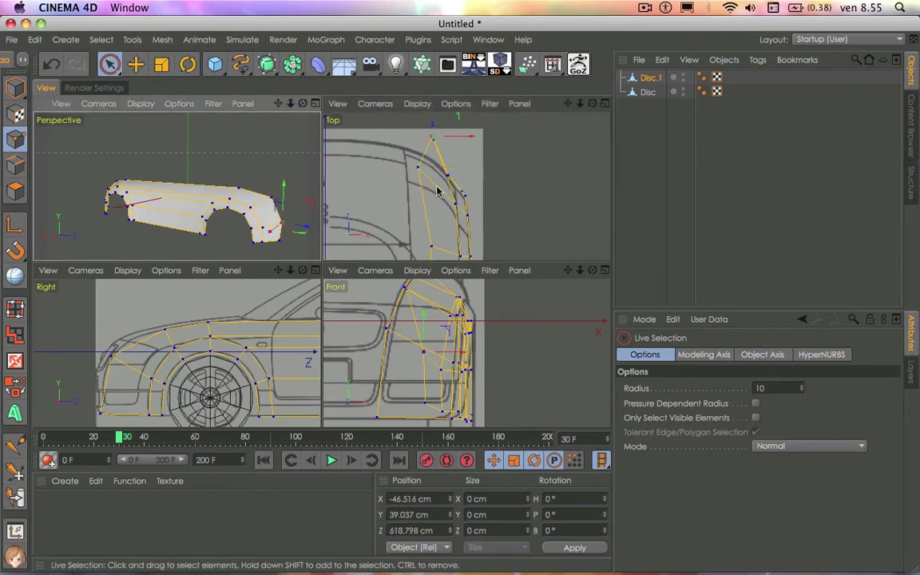
{"action": "left_click", "coordinate": [438, 154]}
{"action": "left_click", "coordinate": [435, 152]}
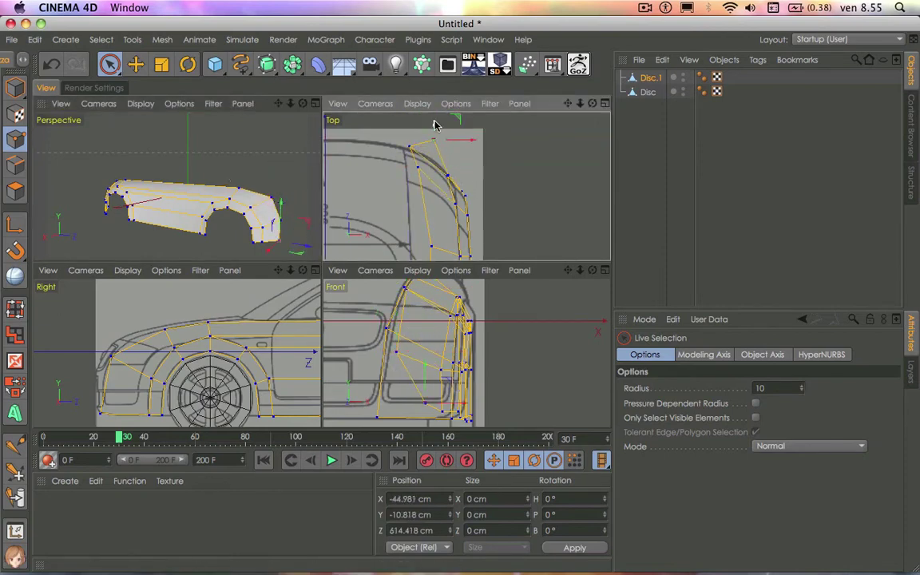
{"action": "scroll", "coordinate": [316, 354], "scroll_direction": "down", "scroll_amount": 1}
{"action": "scroll", "coordinate": [315, 355], "scroll_direction": "down", "scroll_amount": 1}
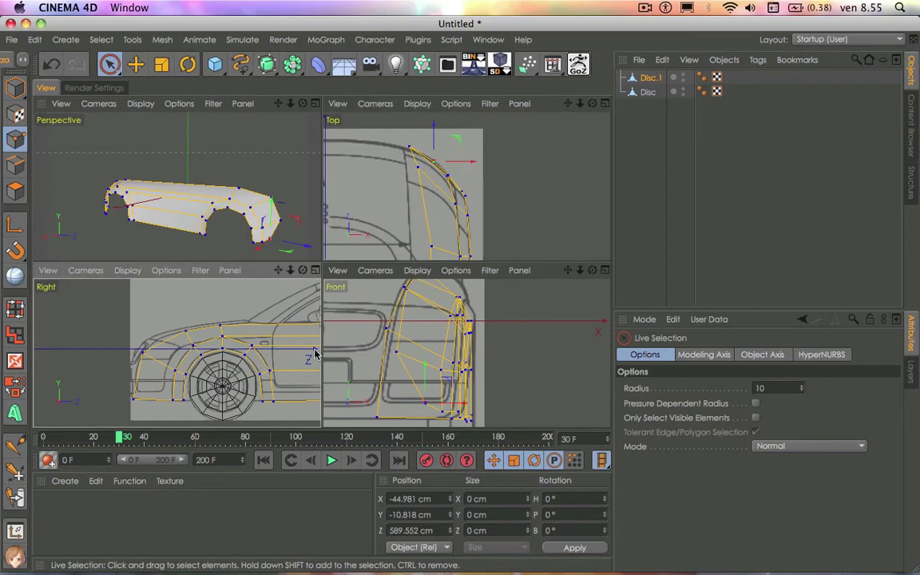
{"action": "middle_click", "coordinate": [317, 273]}
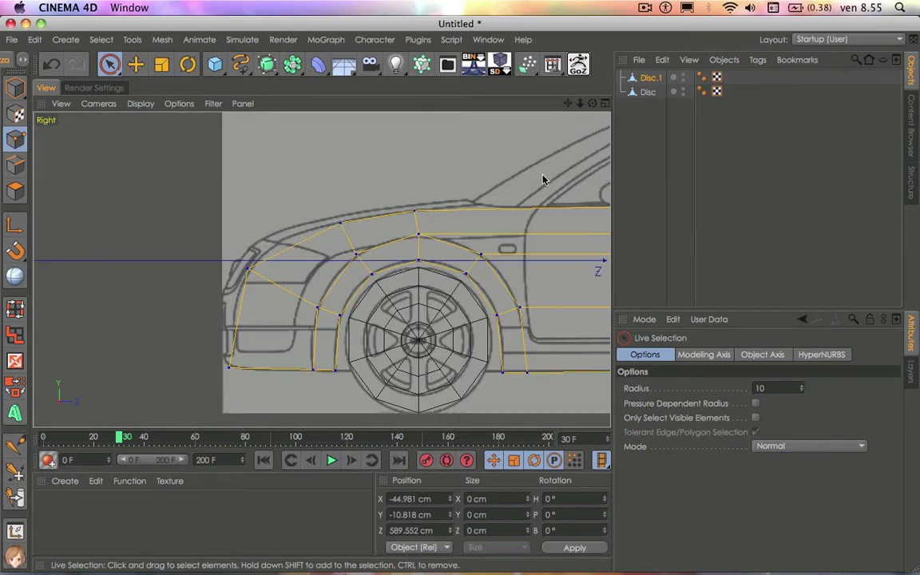
Step: Start the Knife tool with Visible Only unchecked and cut vertically across the door front
{"action": "left_click_drag", "start_coordinate": [567, 103], "coordinate": [316, 272]}
{"action": "right_click", "coordinate": [271, 345]}
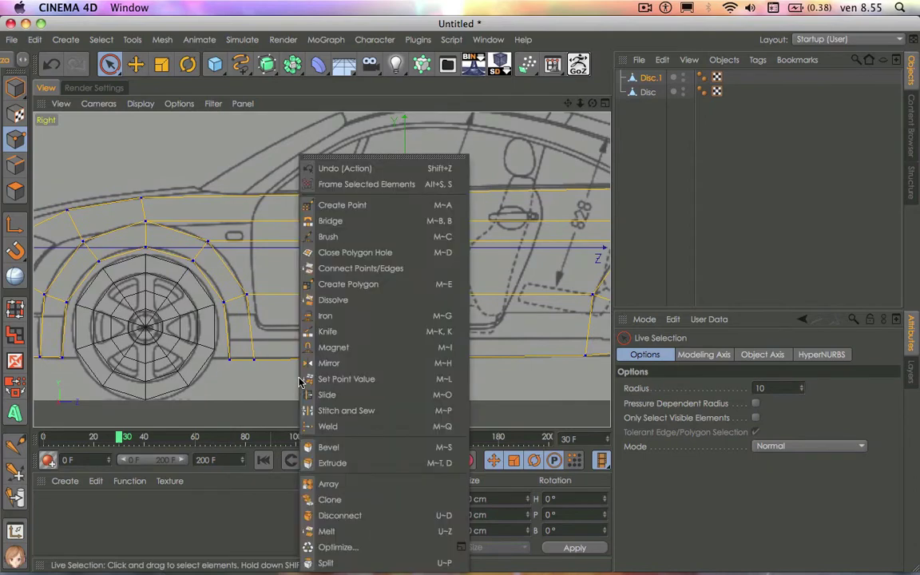
{"action": "left_click", "coordinate": [345, 331]}
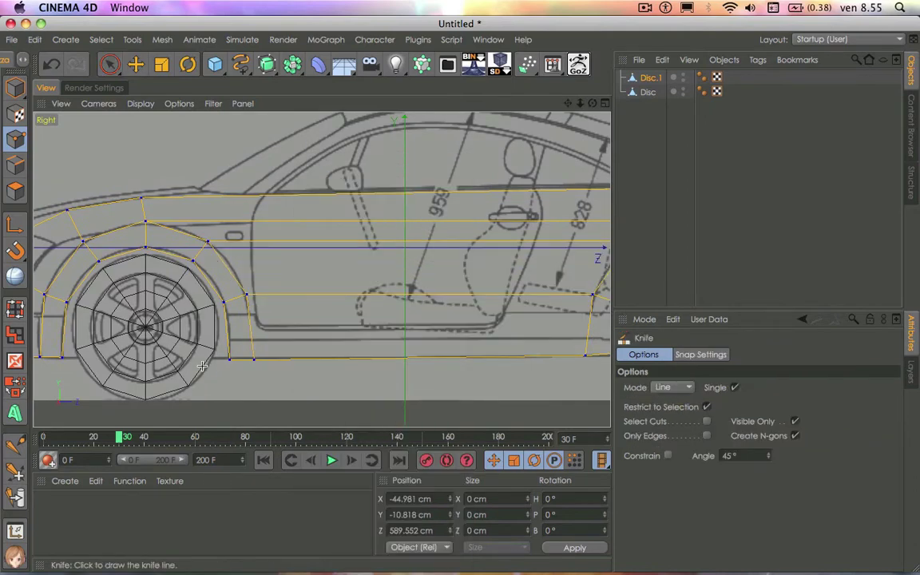
{"action": "left_click", "coordinate": [795, 422]}
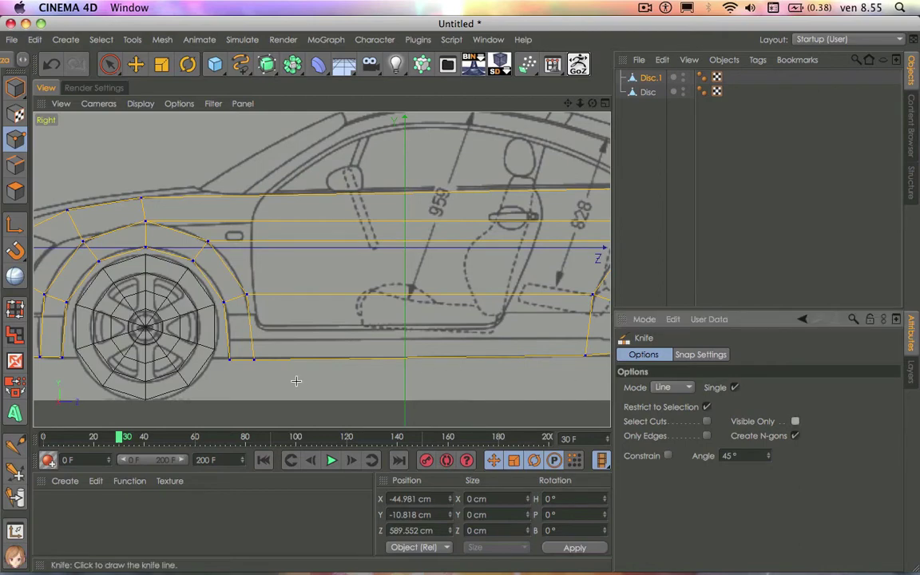
{"action": "left_click_drag", "start_coordinate": [266, 374], "coordinate": [254, 185]}
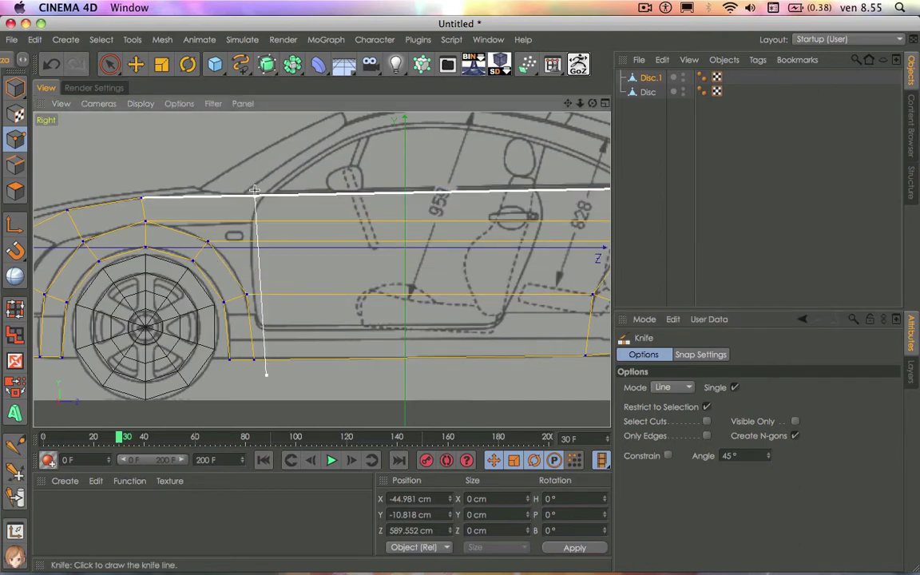
Step: Add Line-mode knife cuts across the door, rear body, front fender and the panel's rear end
{"action": "scroll", "coordinate": [455, 239], "scroll_direction": "down", "scroll_amount": 3}
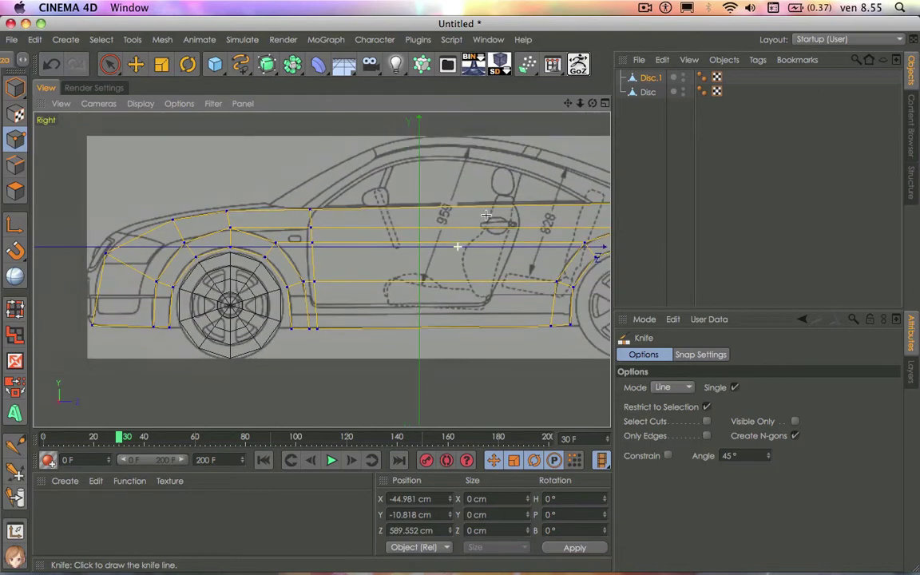
{"action": "left_click_drag", "start_coordinate": [567, 103], "coordinate": [323, 267]}
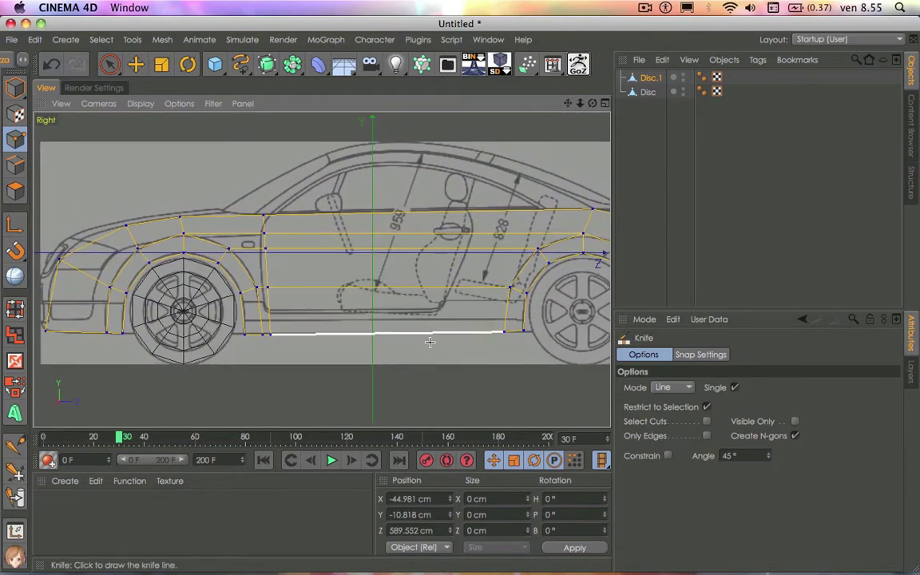
{"action": "mouse_move", "coordinate": [429, 353]}
{"action": "left_mouse_down"}
{"action": "mouse_move", "coordinate": [489, 105]}
{"action": "mouse_move", "coordinate": [492, 111]}
{"action": "left_mouse_up"}
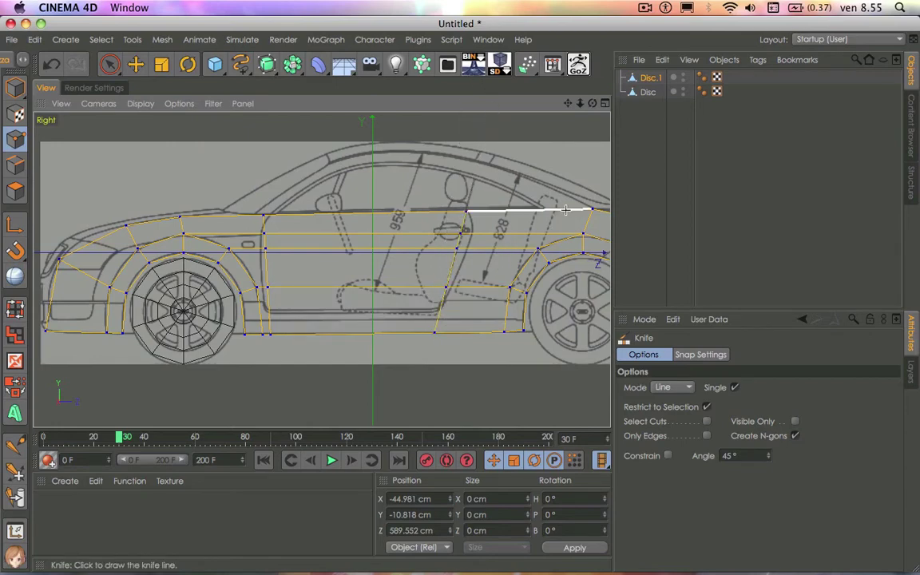
{"action": "left_click_drag", "start_coordinate": [464, 328], "coordinate": [577, 138]}
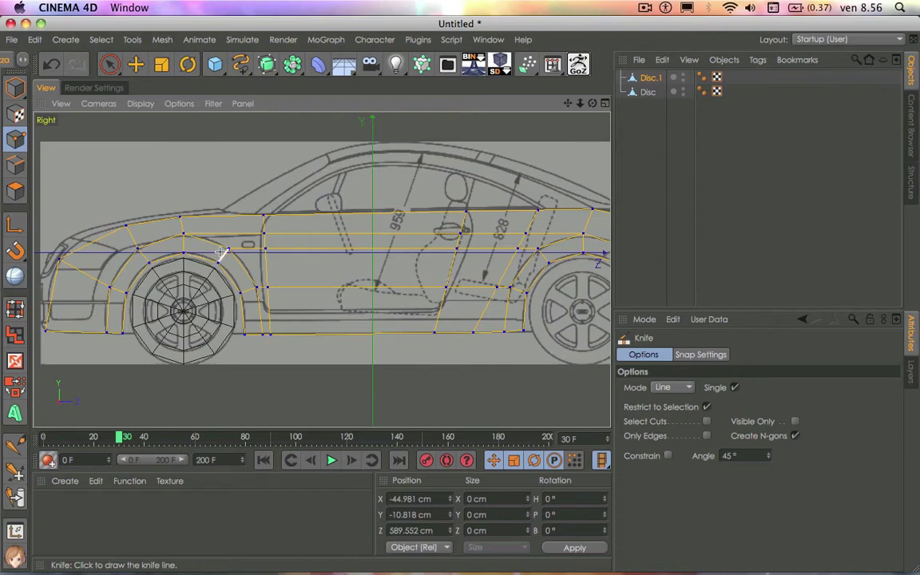
{"action": "left_click_drag", "start_coordinate": [227, 249], "coordinate": [252, 211]}
{"action": "left_click_drag", "start_coordinate": [538, 243], "coordinate": [554, 209]}
{"action": "mouse_move", "coordinate": [568, 103]}
{"action": "left_mouse_down"}
{"action": "mouse_move", "coordinate": [321, 270]}
{"action": "mouse_move", "coordinate": [363, 94]}
{"action": "left_mouse_up"}
Step: Push the rear bumper points further back along the car
{"action": "left_click", "coordinate": [109, 64]}
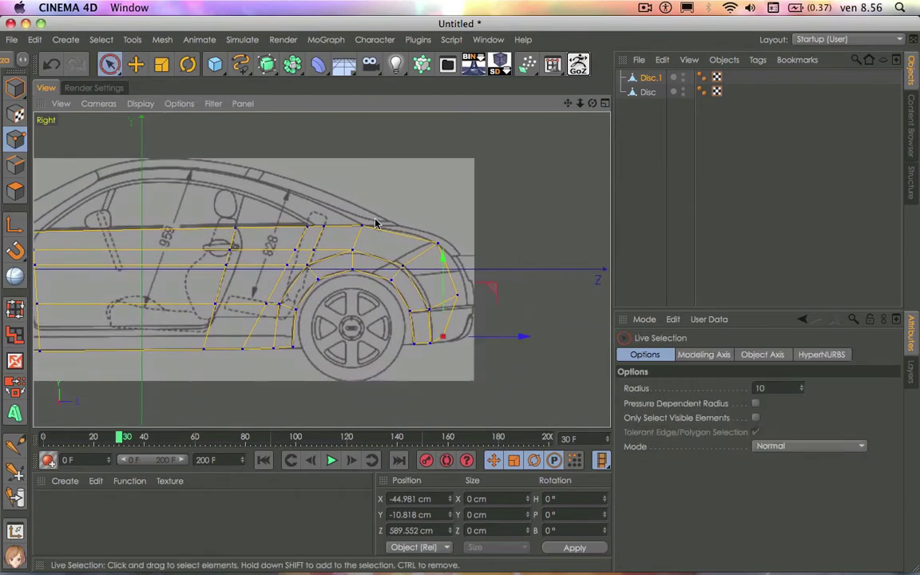
{"action": "left_click", "coordinate": [443, 336]}
{"action": "left_click_drag", "start_coordinate": [485, 291], "coordinate": [495, 295]}
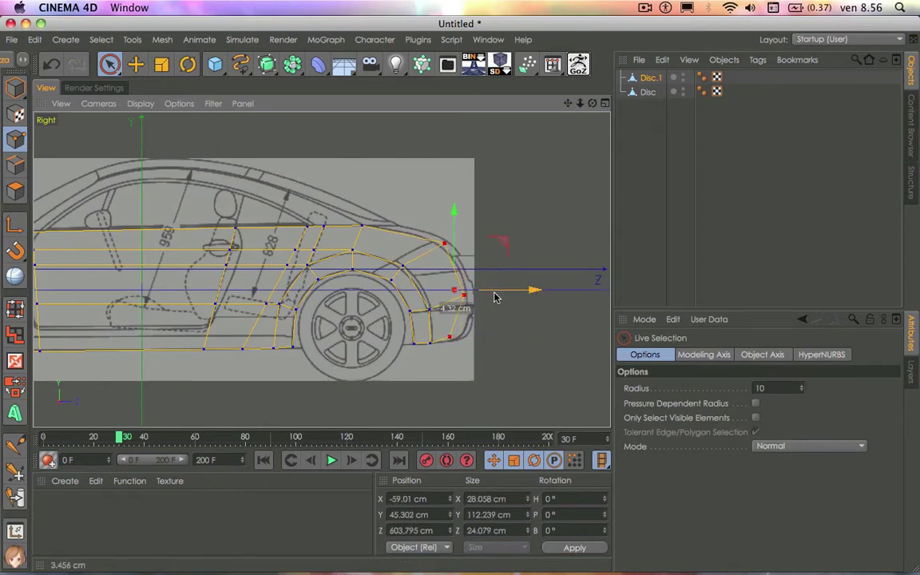
{"action": "left_click", "coordinate": [483, 198]}
{"action": "left_click_drag", "start_coordinate": [567, 104], "coordinate": [568, 106]}
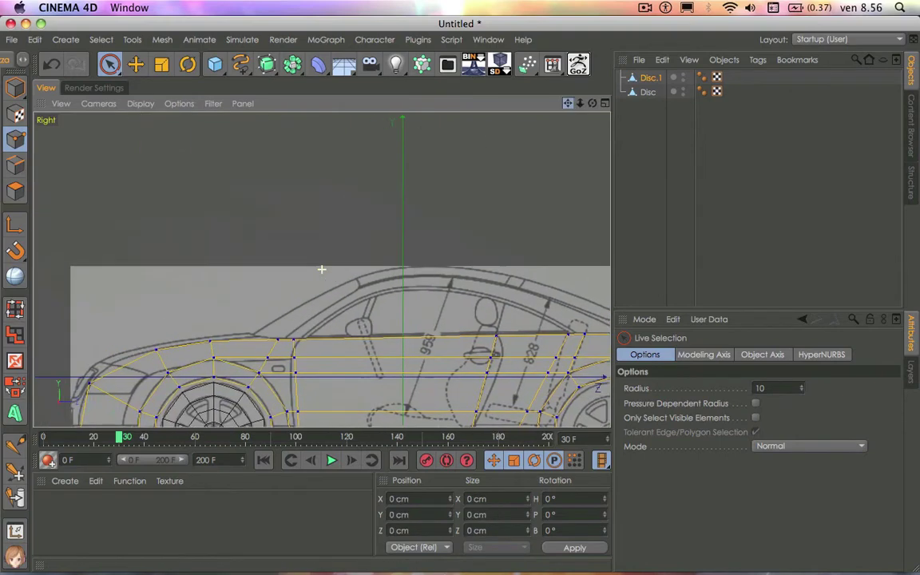
Step: Shift the short door-top front edge back along the beltline and scale it to about 155%
{"action": "left_click", "coordinate": [15, 165]}
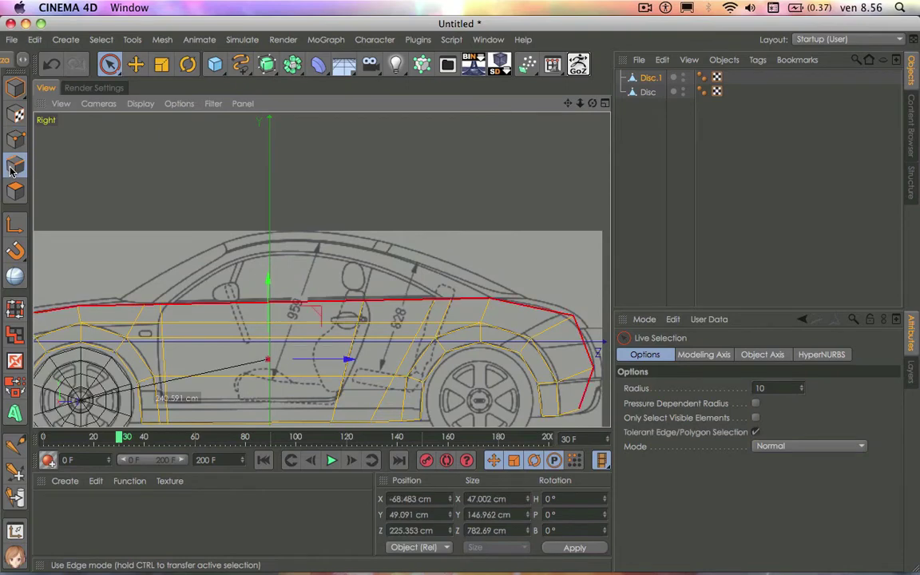
{"action": "left_click", "coordinate": [169, 291]}
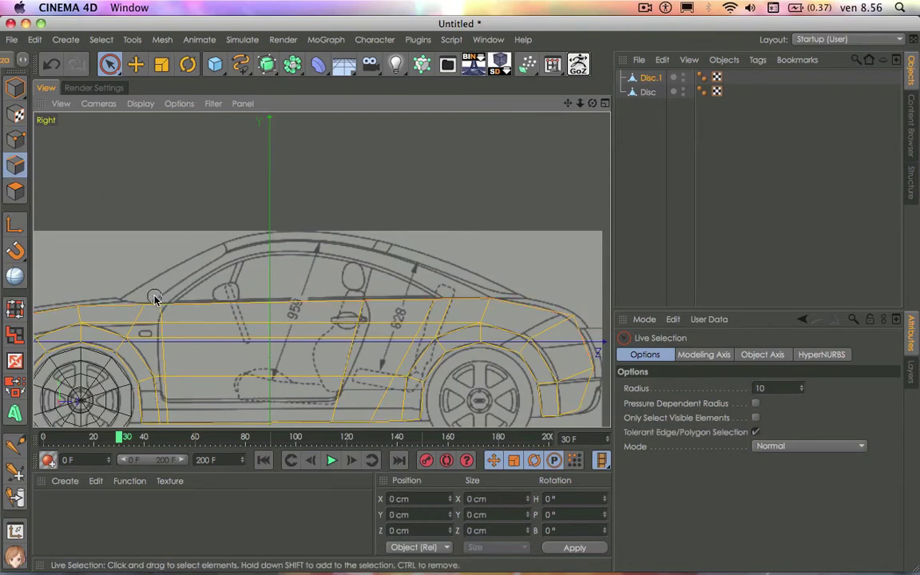
{"action": "left_click", "coordinate": [235, 302]}
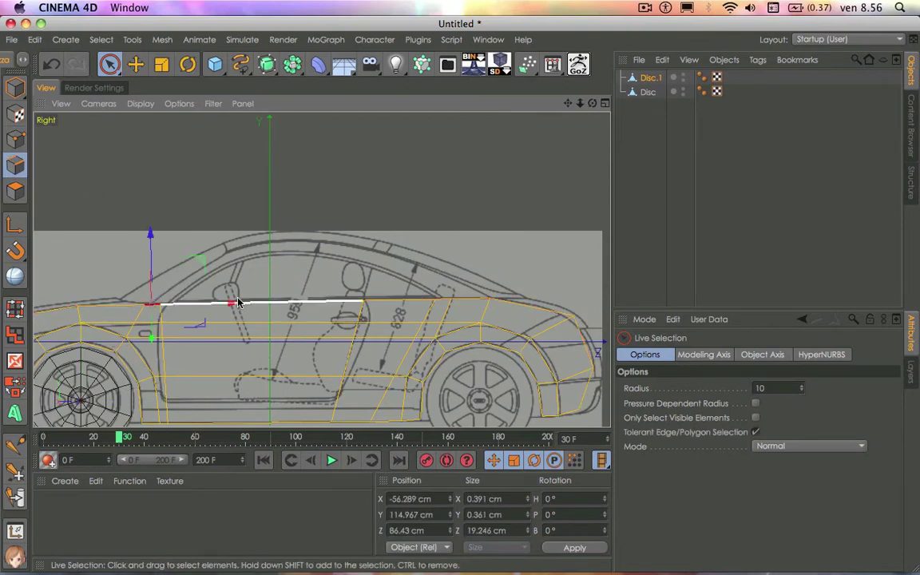
{"action": "left_click", "coordinate": [200, 312]}
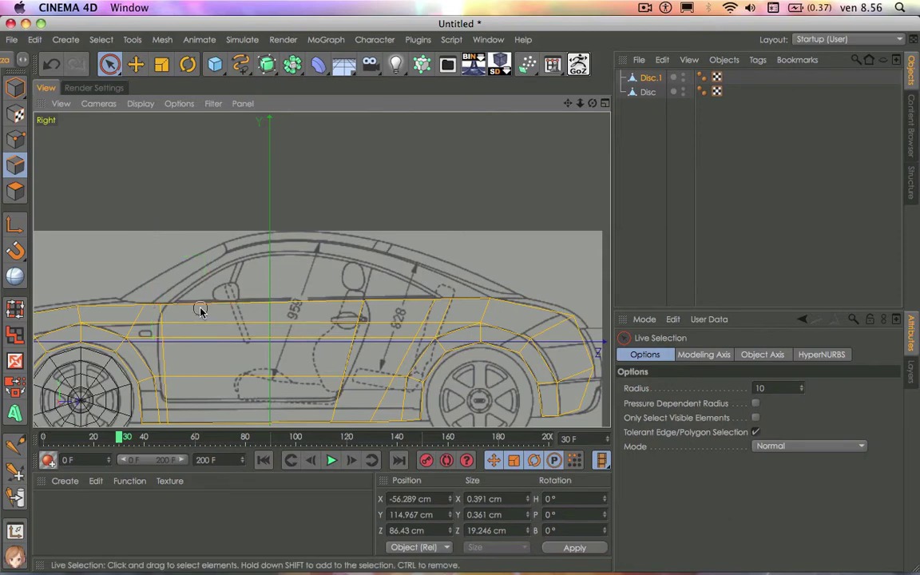
{"action": "left_click", "coordinate": [151, 304]}
{"action": "left_click_drag", "start_coordinate": [199, 308], "coordinate": [209, 308]}
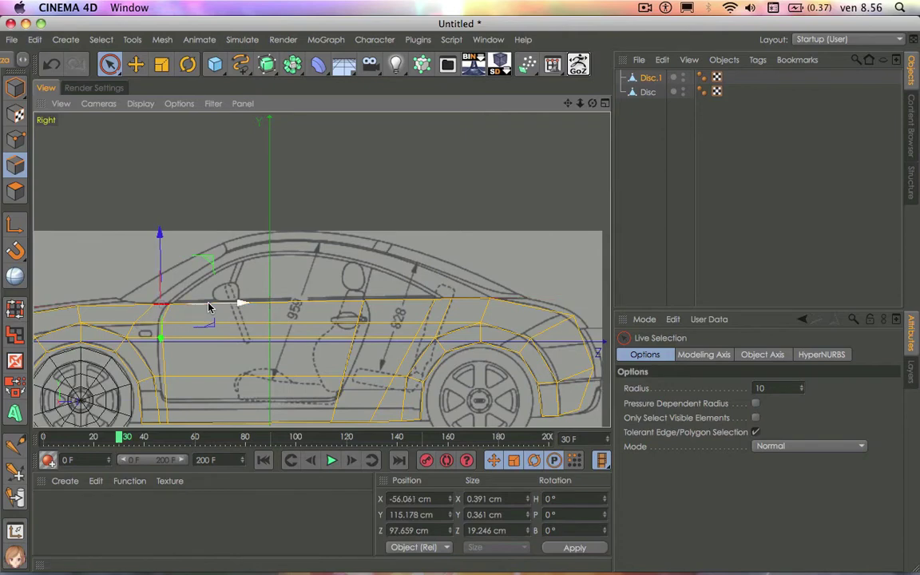
{"action": "scroll", "coordinate": [171, 306], "scroll_direction": "up", "scroll_amount": 2}
{"action": "scroll", "coordinate": [171, 307], "scroll_direction": "up", "scroll_amount": 2}
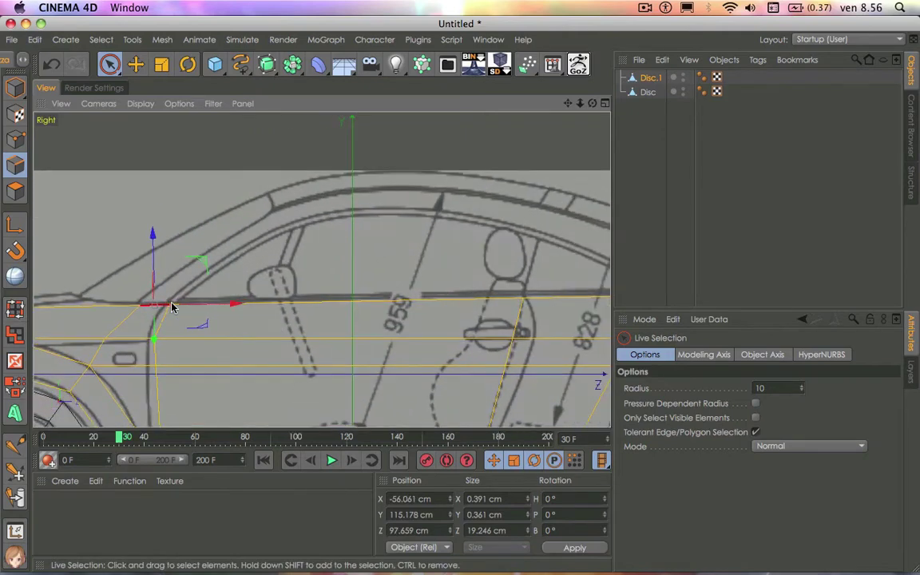
{"action": "key", "text": "t"}
{"action": "left_click_drag", "start_coordinate": [182, 298], "coordinate": [230, 308]}
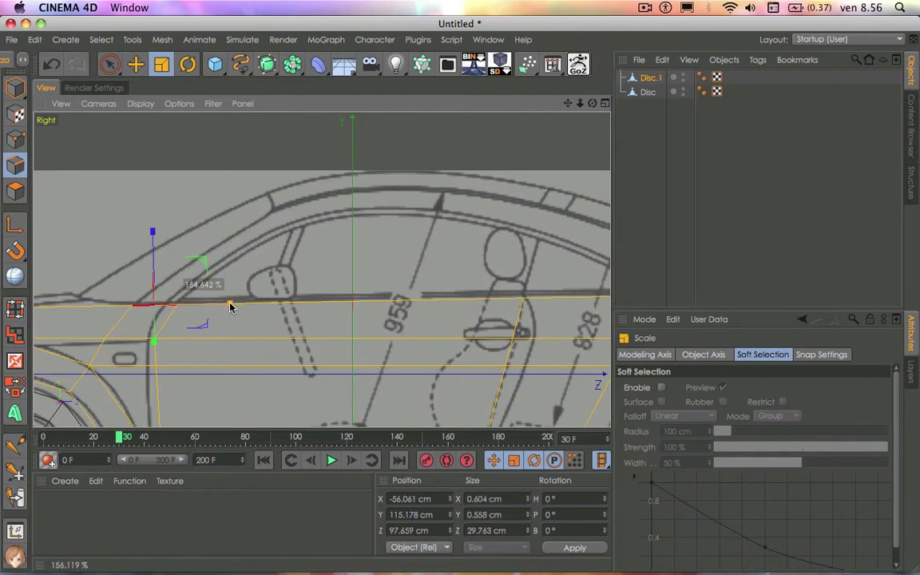
{"action": "left_click", "coordinate": [240, 275]}
{"action": "left_click", "coordinate": [154, 312]}
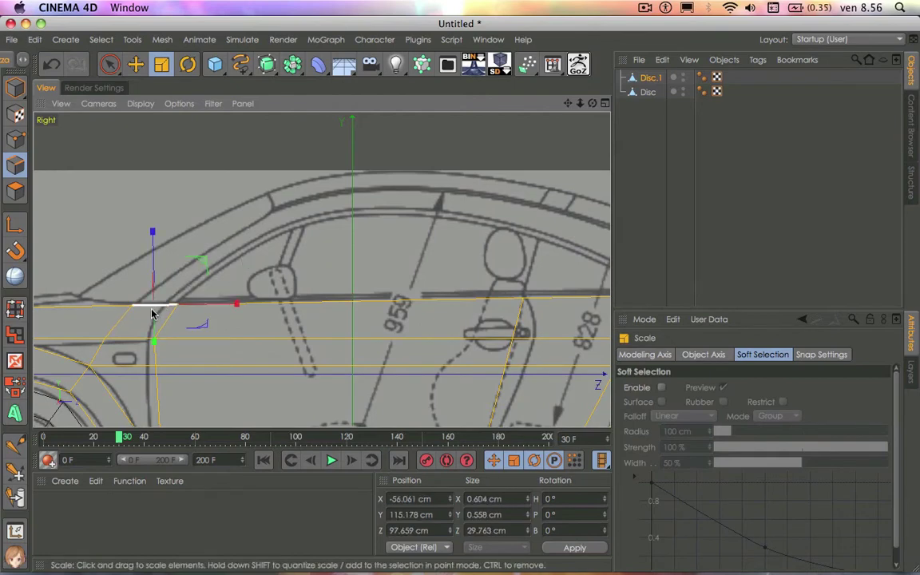
Step: Extrude the door-front beltline edge upward and pull it back into a strip reaching the rear roofline
{"action": "right_click", "coordinate": [322, 135]}
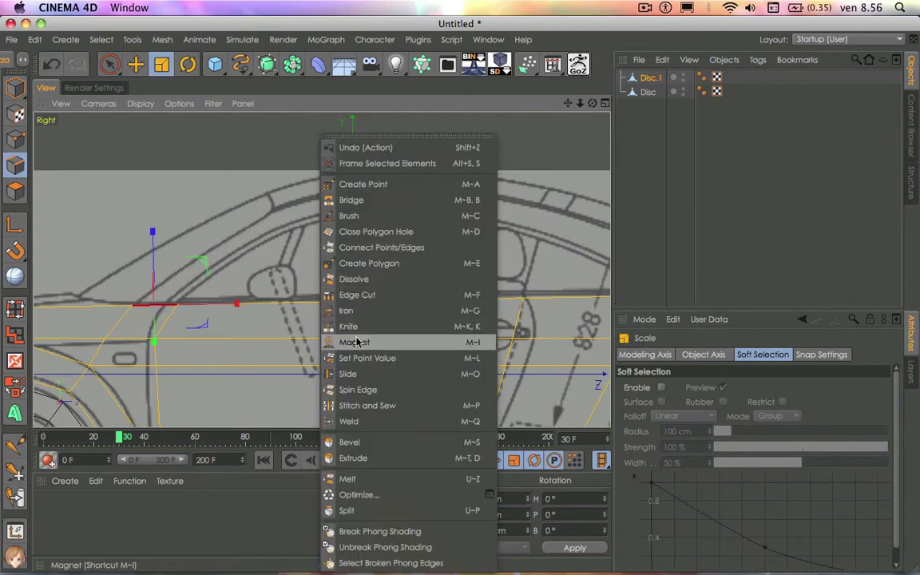
{"action": "left_click", "coordinate": [353, 459]}
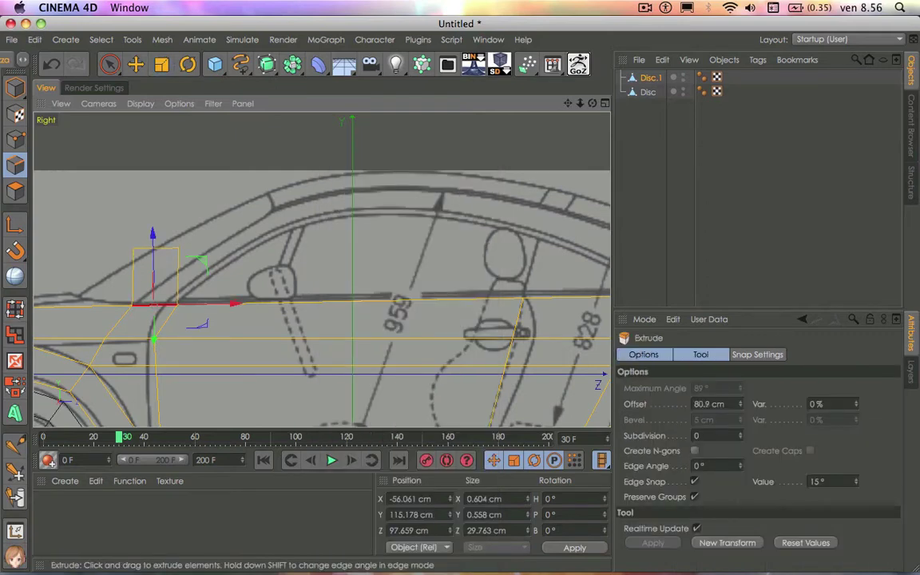
{"action": "mouse_move", "coordinate": [291, 396]}
{"action": "left_mouse_down"}
{"action": "mouse_move", "coordinate": [152, 203]}
{"action": "mouse_move", "coordinate": [152, 171]}
{"action": "left_mouse_up"}
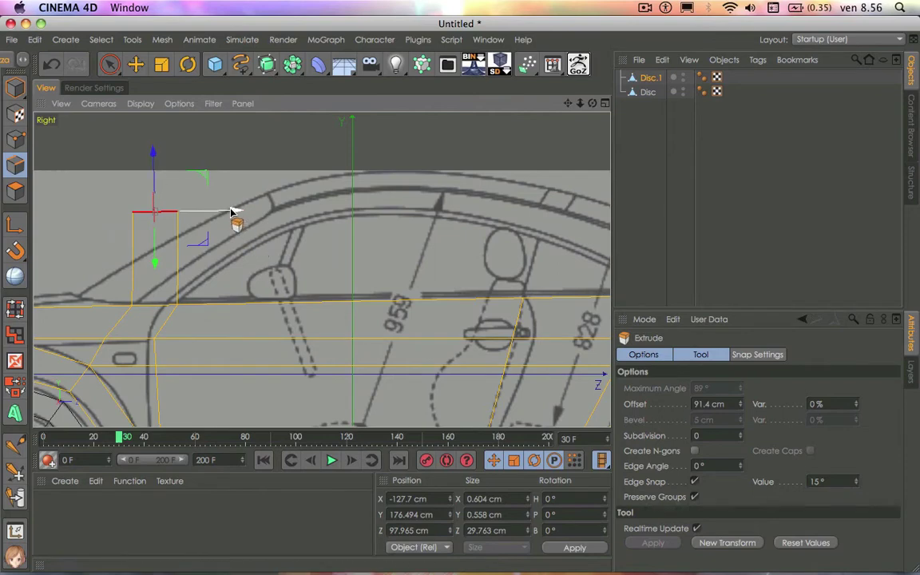
{"action": "mouse_move", "coordinate": [232, 212]}
{"action": "left_mouse_down"}
{"action": "mouse_move", "coordinate": [538, 214]}
{"action": "mouse_move", "coordinate": [543, 204]}
{"action": "left_mouse_up"}
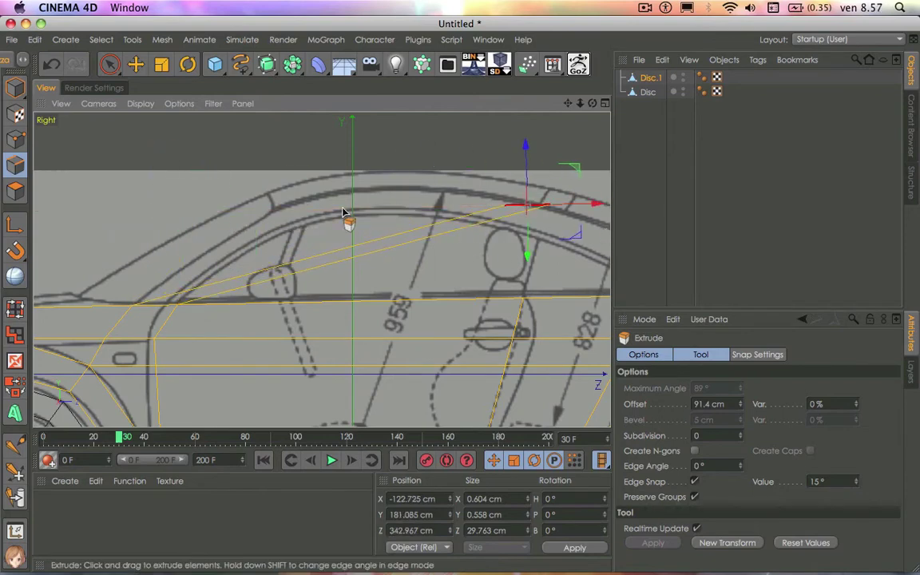
{"action": "right_click", "coordinate": [240, 177]}
{"action": "left_click", "coordinate": [267, 320]}
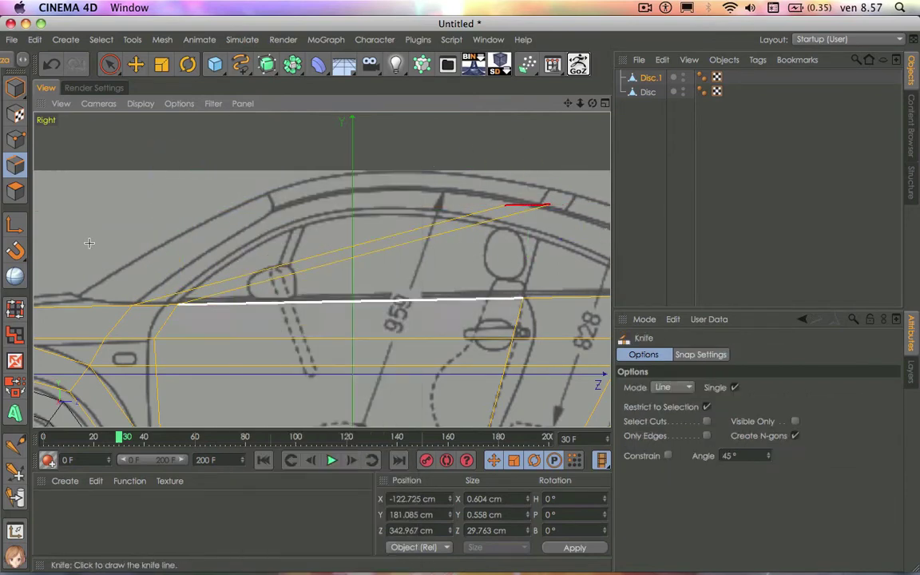
{"action": "left_click", "coordinate": [16, 140]}
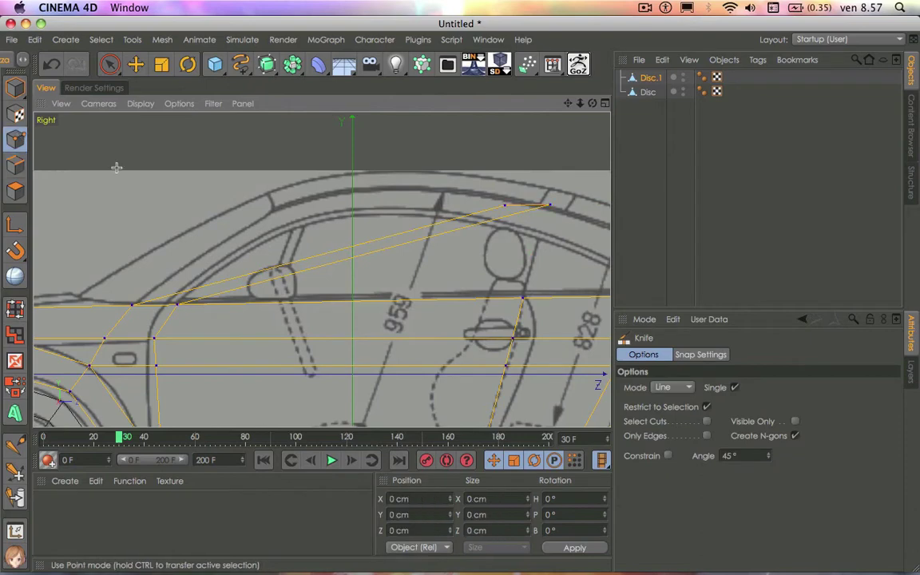
Step: Knife-cut across the roof strip to add points along it
{"action": "left_click", "coordinate": [323, 287]}
{"action": "left_click", "coordinate": [182, 134]}
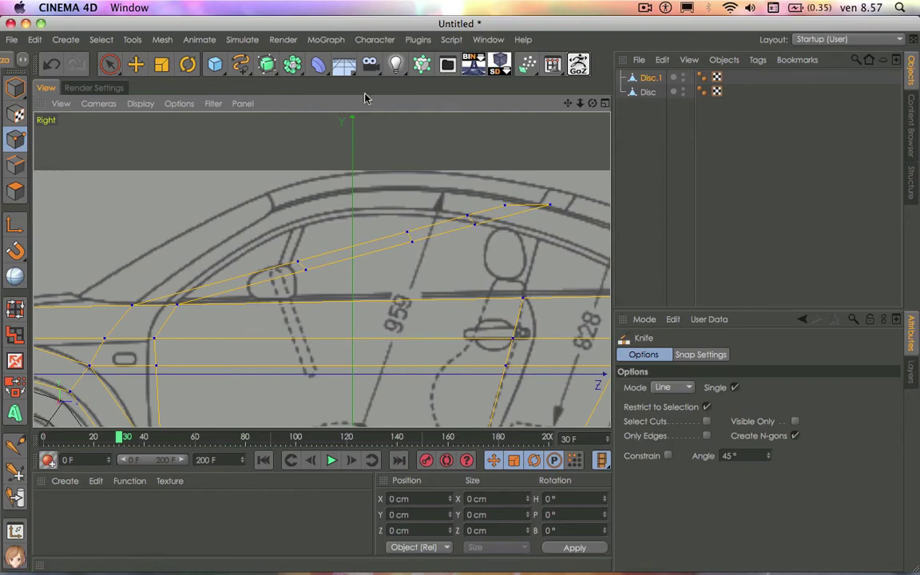
{"action": "middle_click_drag", "start_coordinate": [488, 272], "coordinate": [309, 261], "text": "alt"}
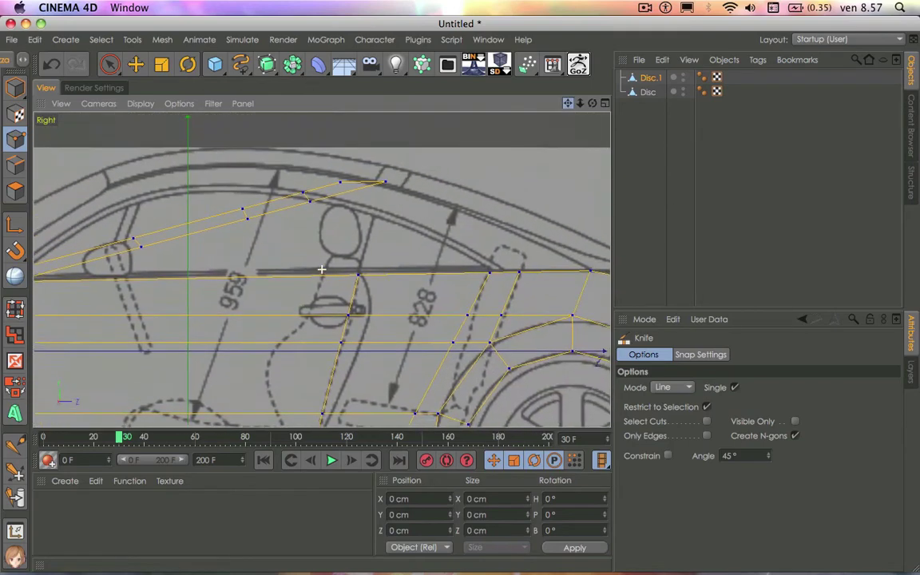
{"action": "scroll", "coordinate": [309, 260], "scroll_direction": "down", "scroll_amount": 1}
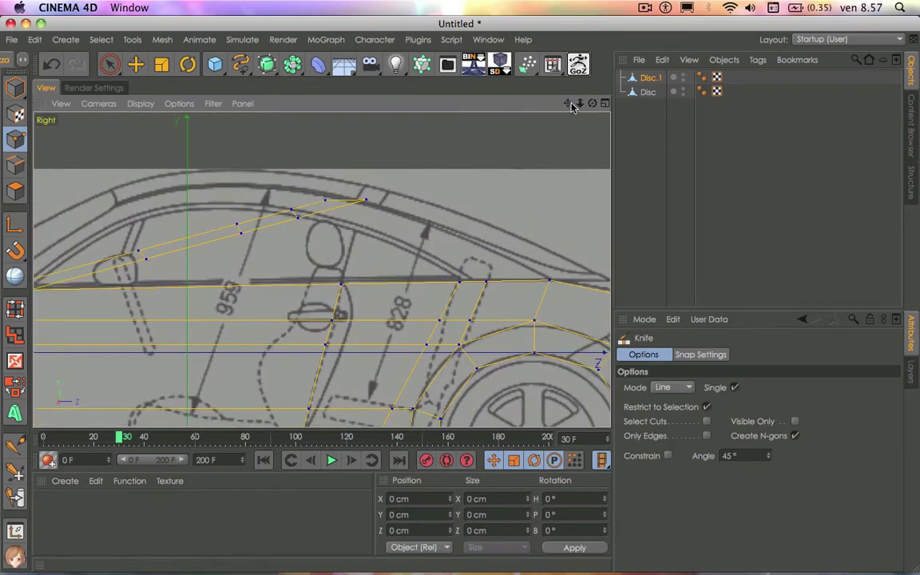
{"action": "middle_click_drag", "start_coordinate": [160, 270], "coordinate": [321, 270], "text": "alt"}
Step: Move the strip's points up and back onto the blueprint's curved roofline and rear window line
{"action": "left_click", "coordinate": [110, 64]}
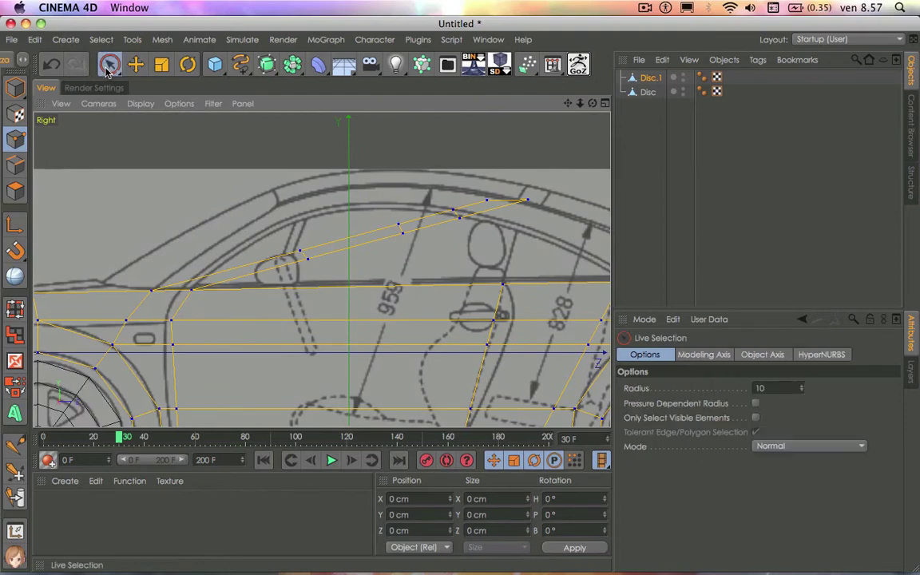
{"action": "left_click", "coordinate": [304, 254]}
{"action": "left_click_drag", "start_coordinate": [302, 226], "coordinate": [294, 169]}
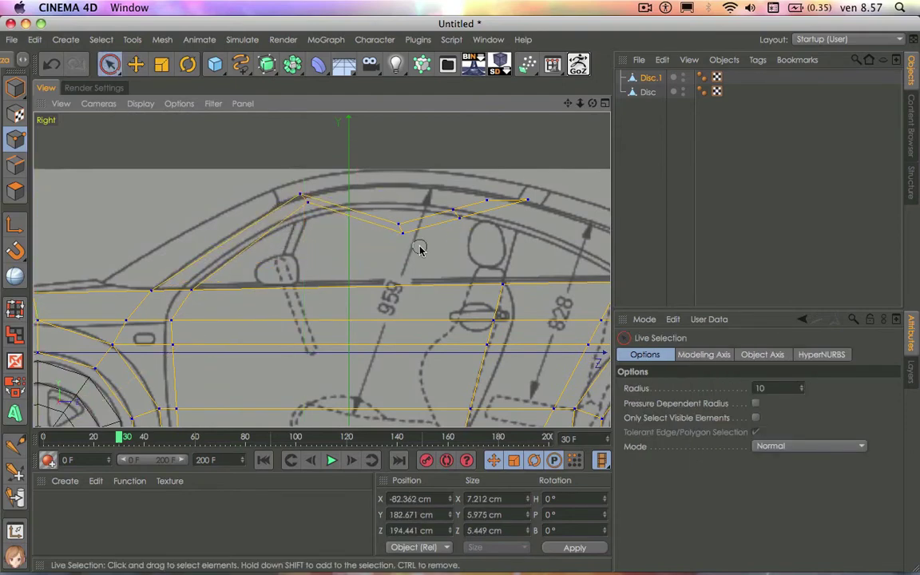
{"action": "left_click", "coordinate": [400, 229]}
{"action": "left_click_drag", "start_coordinate": [401, 238], "coordinate": [399, 149]}
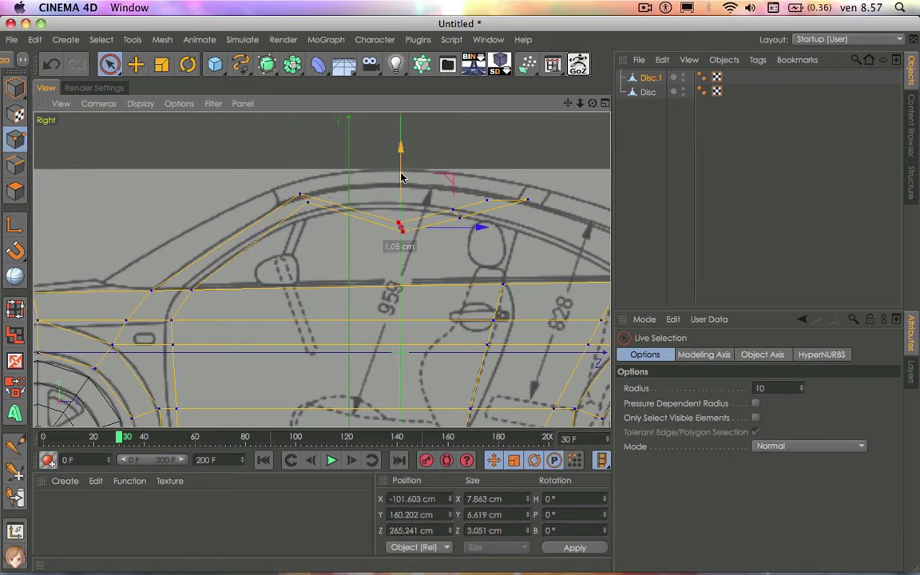
{"action": "left_click", "coordinate": [308, 204]}
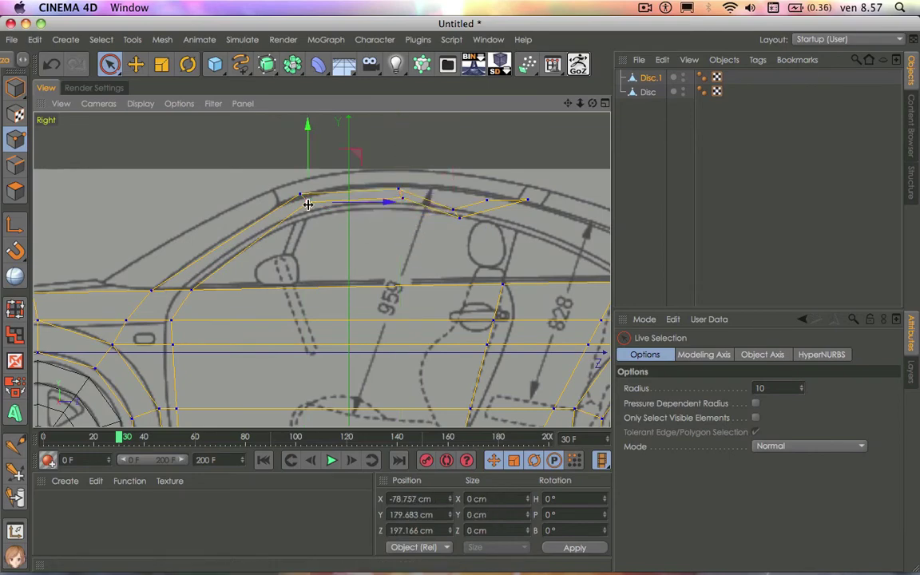
{"action": "left_click_drag", "start_coordinate": [305, 160], "coordinate": [306, 172]}
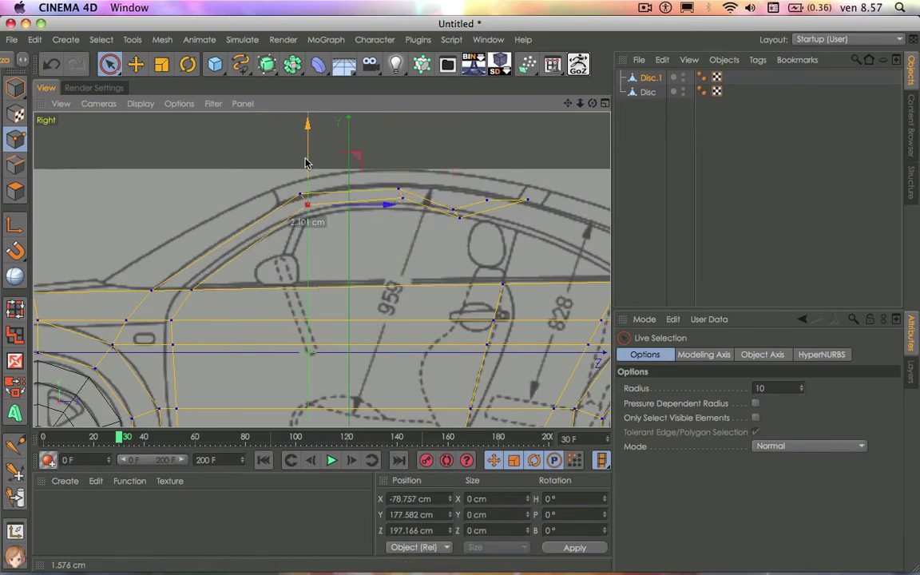
{"action": "left_click", "coordinate": [399, 166]}
{"action": "left_click", "coordinate": [404, 204]}
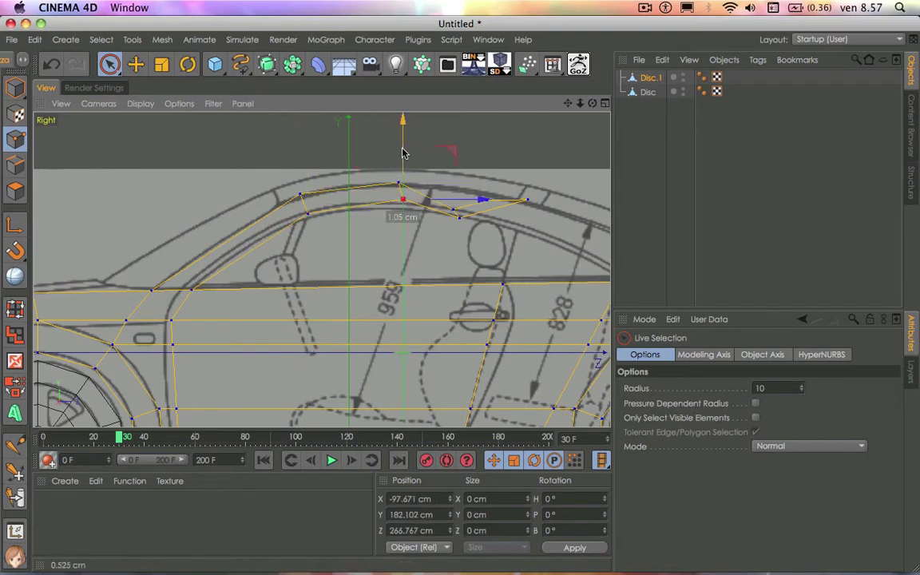
{"action": "middle_click_drag", "start_coordinate": [572, 132], "coordinate": [328, 216], "text": "alt"}
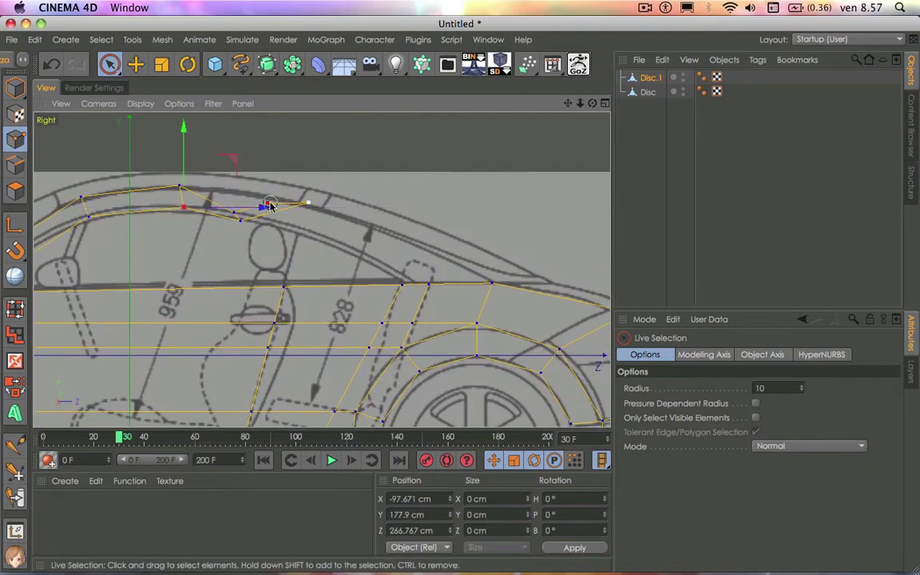
{"action": "left_click_drag", "start_coordinate": [267, 205], "coordinate": [447, 232]}
{"action": "left_click", "coordinate": [232, 211]}
{"action": "left_click_drag", "start_coordinate": [255, 210], "coordinate": [343, 209]}
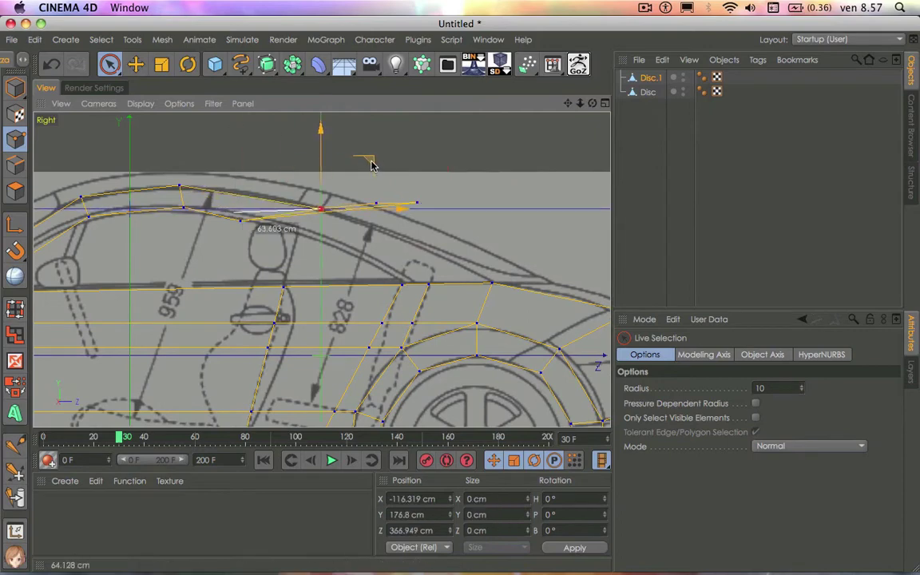
{"action": "left_click", "coordinate": [241, 222]}
{"action": "left_click_drag", "start_coordinate": [241, 222], "coordinate": [308, 233]}
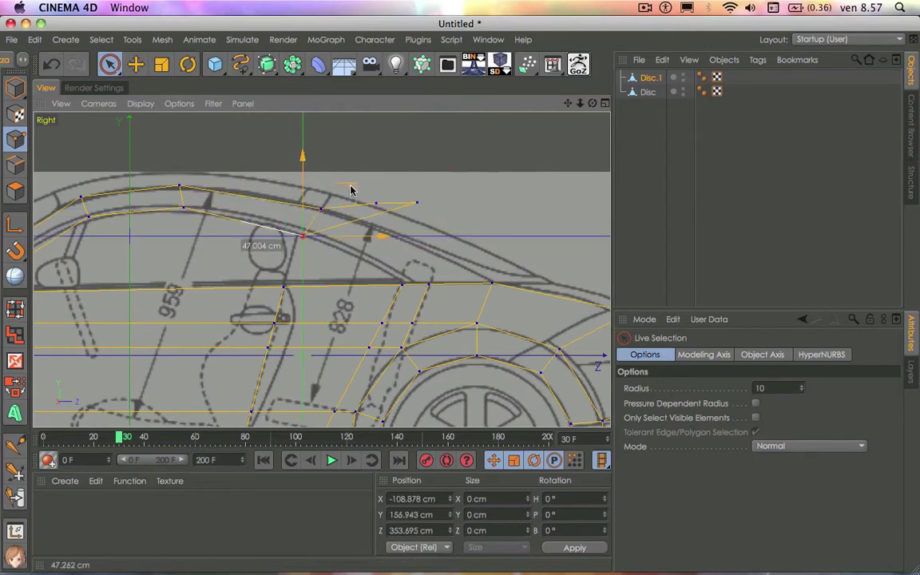
Step: Bring the strip's rear tip down to the beltline and slide it back along it
{"action": "left_click", "coordinate": [422, 200]}
{"action": "left_click_drag", "start_coordinate": [425, 198], "coordinate": [385, 200]}
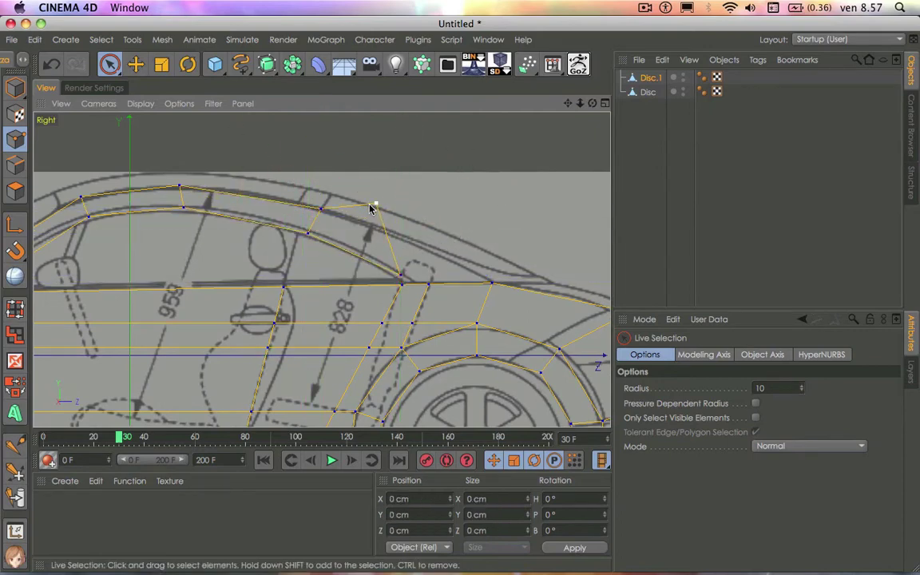
{"action": "left_click_drag", "start_coordinate": [429, 160], "coordinate": [453, 232]}
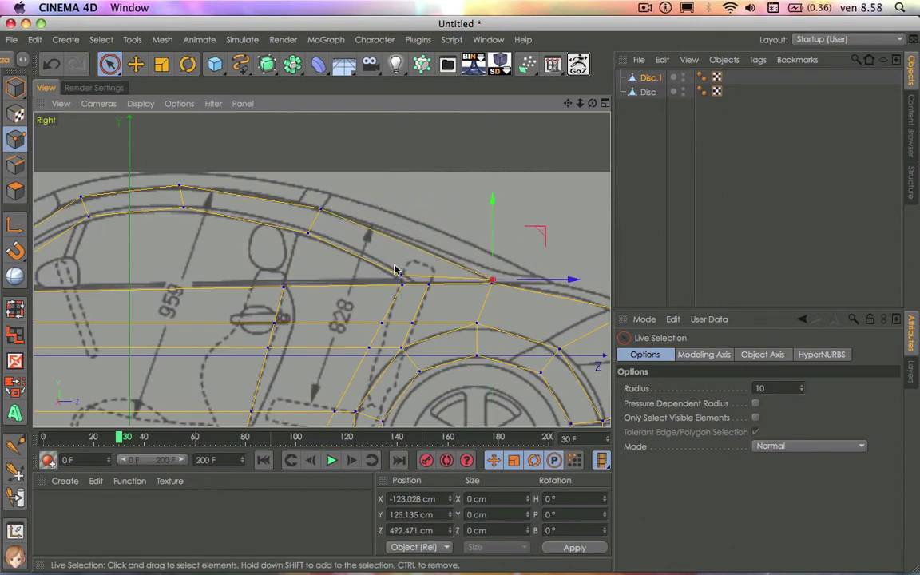
{"action": "left_click_drag", "start_coordinate": [462, 276], "coordinate": [490, 277]}
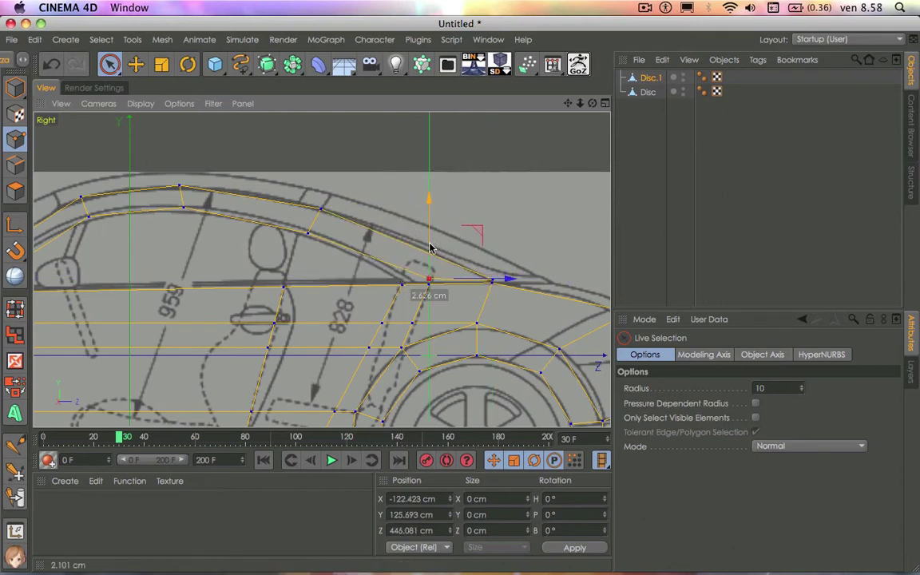
{"action": "scroll", "coordinate": [410, 266], "scroll_direction": "up", "scroll_amount": 3}
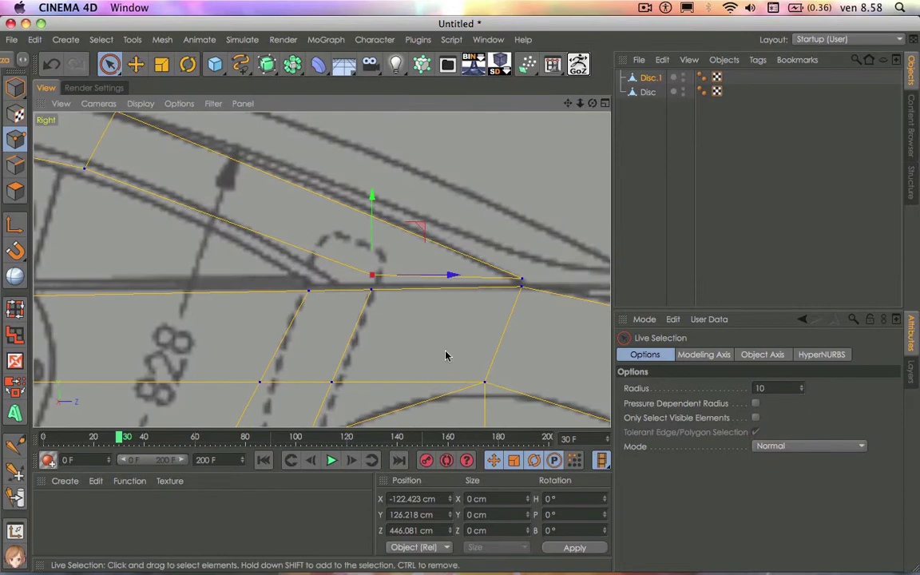
{"action": "left_click", "coordinate": [372, 279]}
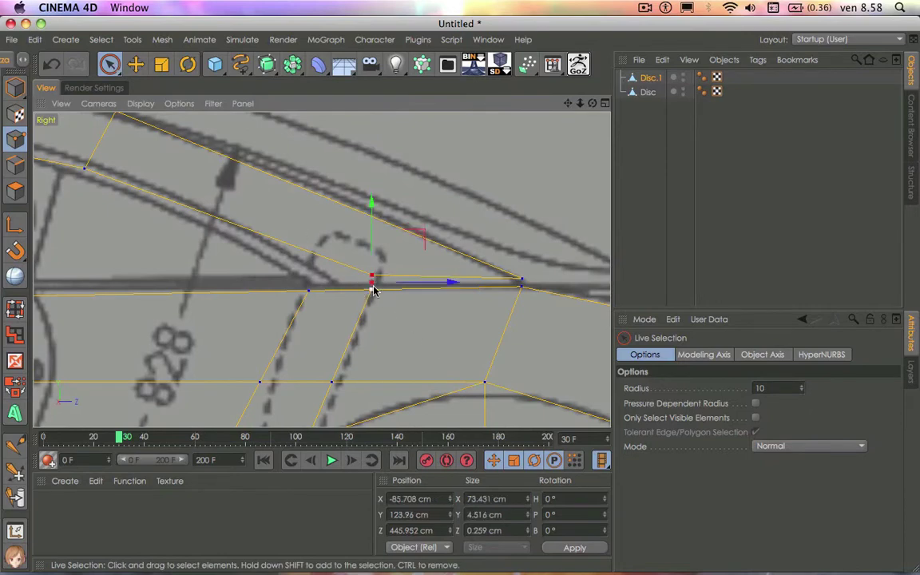
Step: Weld the paired points at the rear window corner into single vertices
{"action": "right_click", "coordinate": [436, 359]}
{"action": "left_click", "coordinate": [479, 425]}
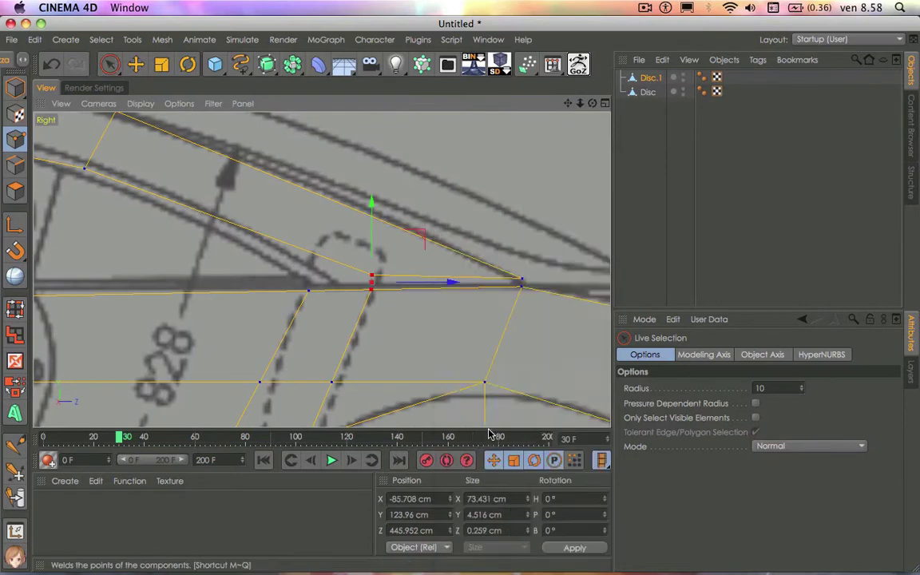
{"action": "left_click", "coordinate": [371, 292]}
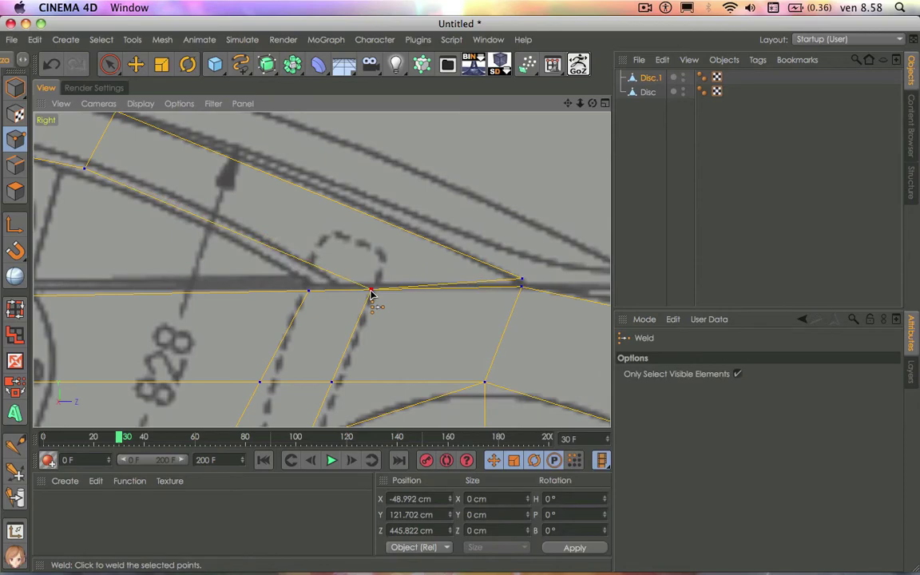
{"action": "key", "text": "space"}
{"action": "left_click", "coordinate": [523, 283], "text": "shift"}
{"action": "key", "text": "space"}
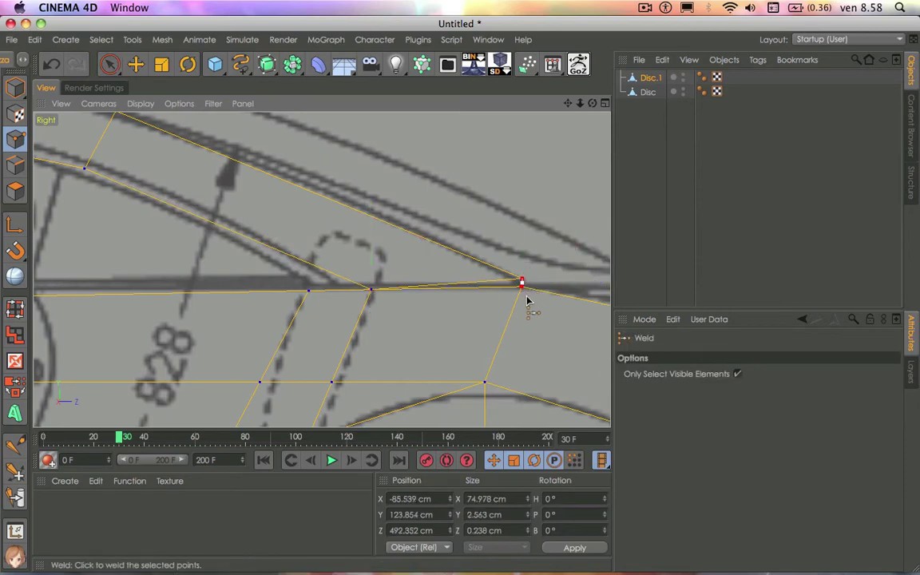
{"action": "left_click", "coordinate": [520, 291]}
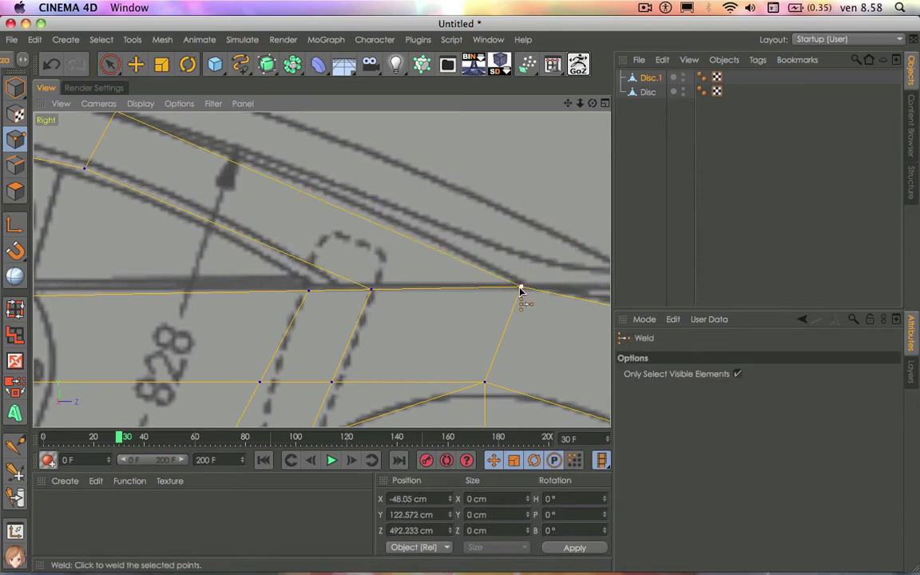
{"action": "scroll", "coordinate": [421, 273], "scroll_direction": "down", "scroll_amount": 2}
{"action": "scroll", "coordinate": [420, 273], "scroll_direction": "down", "scroll_amount": 2}
{"action": "scroll", "coordinate": [421, 276], "scroll_direction": "down", "scroll_amount": 1}
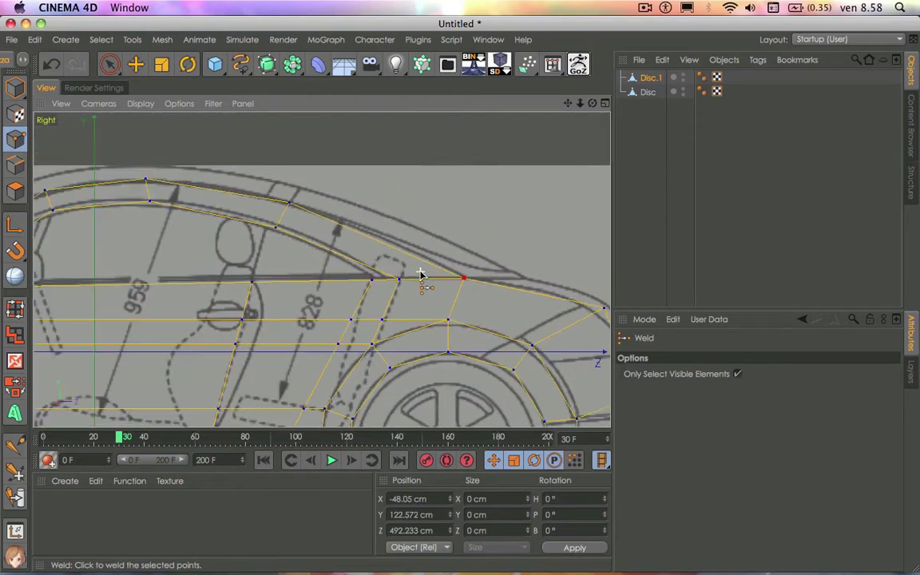
{"action": "scroll", "coordinate": [404, 260], "scroll_direction": "up", "scroll_amount": 1}
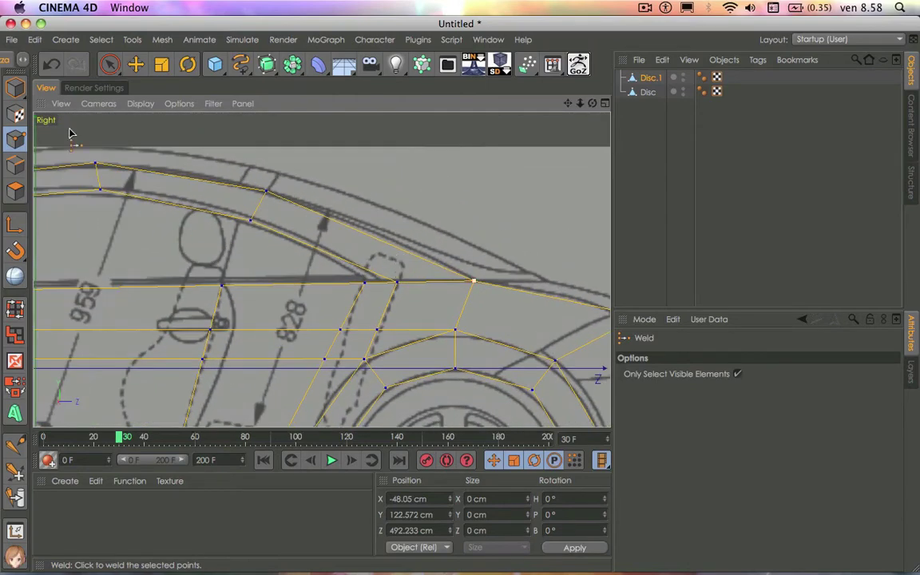
Step: Knife-cut through the roof pillar and add vertical edges down the side panel and door
{"action": "right_click", "coordinate": [239, 156]}
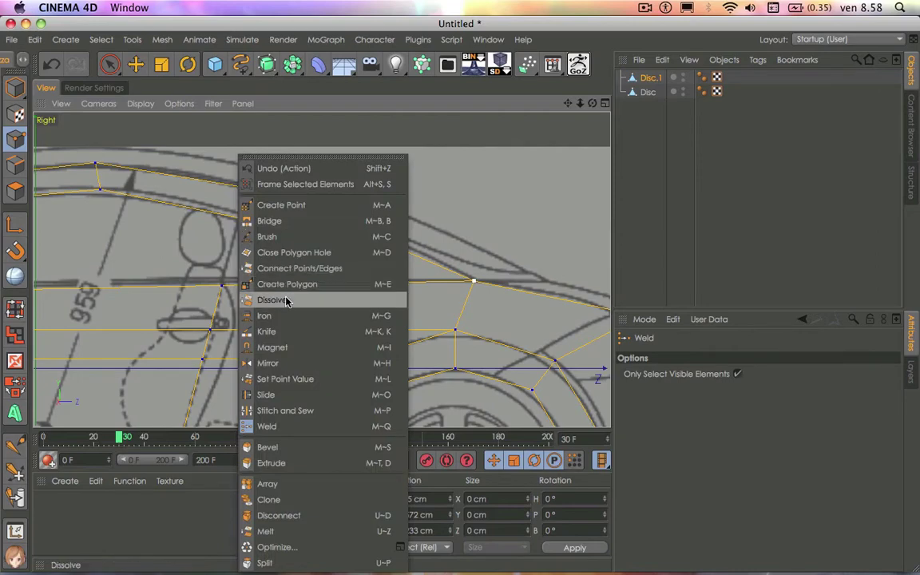
{"action": "left_click", "coordinate": [267, 331]}
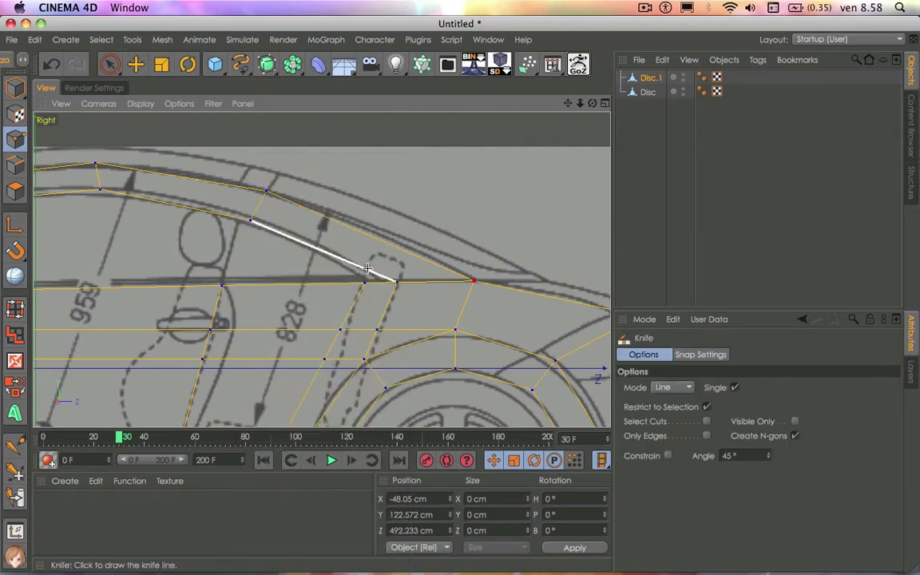
{"action": "left_click_drag", "start_coordinate": [367, 269], "coordinate": [394, 217]}
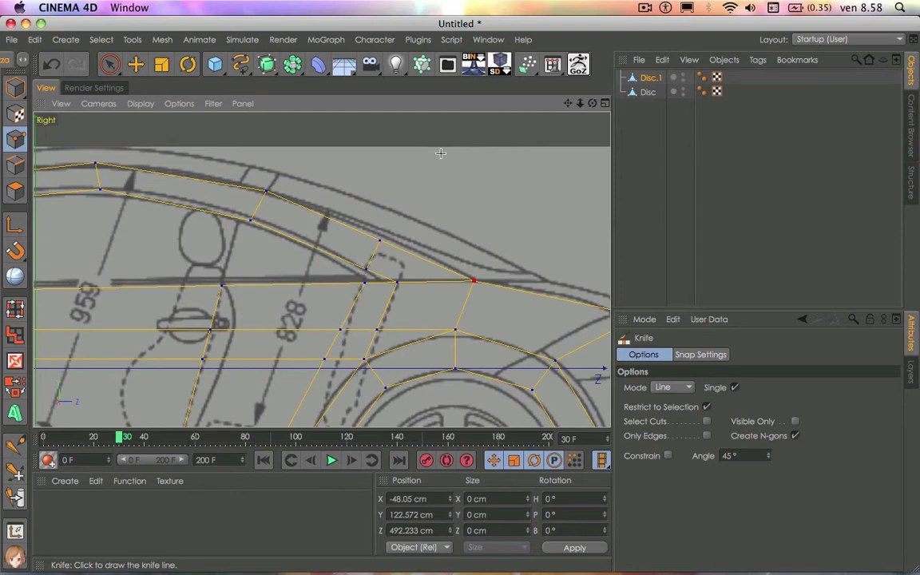
{"action": "scroll", "coordinate": [322, 269], "scroll_direction": "left", "scroll_amount": 10}
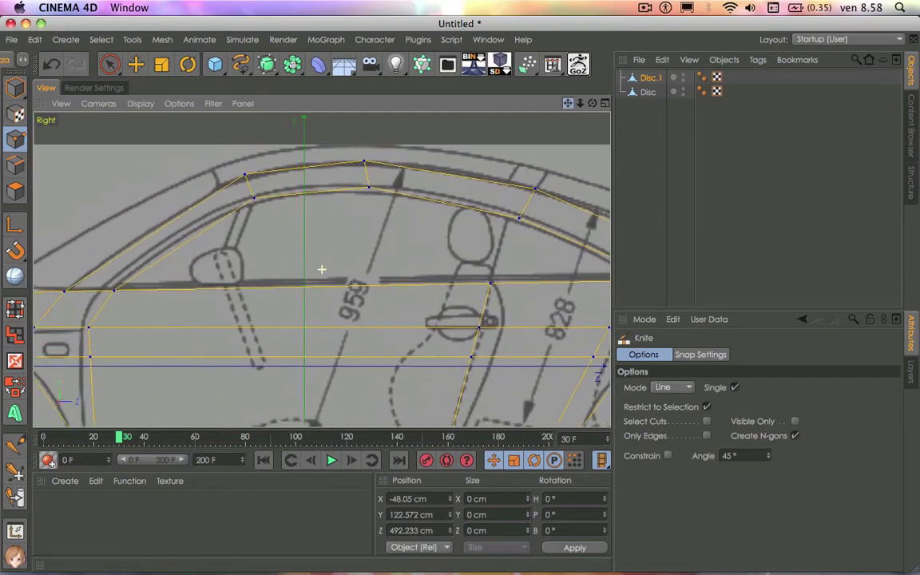
{"action": "scroll", "coordinate": [400, 212], "scroll_direction": "down", "scroll_amount": 2}
{"action": "scroll", "coordinate": [400, 212], "scroll_direction": "down", "scroll_amount": 2}
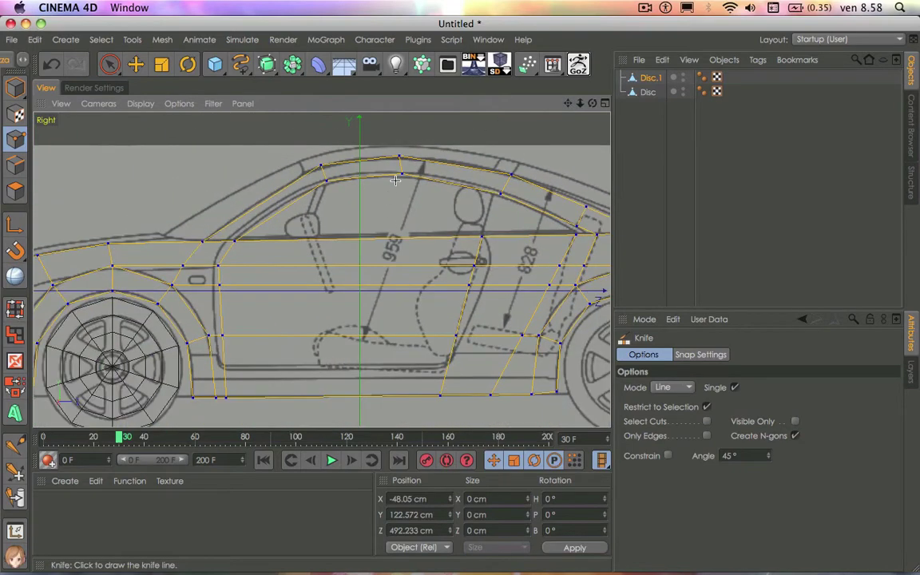
{"action": "left_click_drag", "start_coordinate": [397, 223], "coordinate": [377, 410]}
{"action": "mouse_move", "coordinate": [325, 230]}
{"action": "left_mouse_down"}
{"action": "mouse_move", "coordinate": [320, 417]}
{"action": "mouse_move", "coordinate": [312, 419]}
{"action": "left_mouse_up"}
{"action": "scroll", "coordinate": [315, 399], "scroll_direction": "down", "scroll_amount": 3}
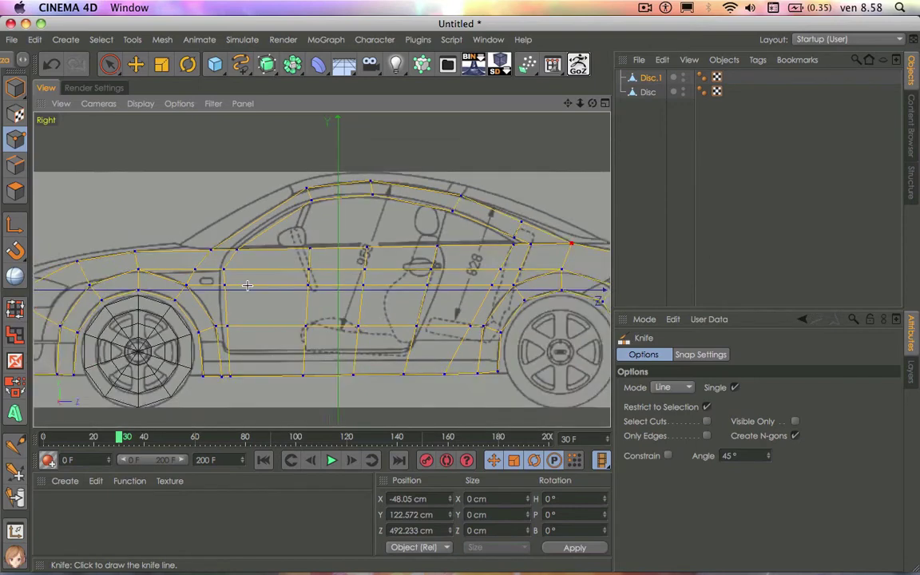
{"action": "left_click_drag", "start_coordinate": [398, 322], "coordinate": [386, 356]}
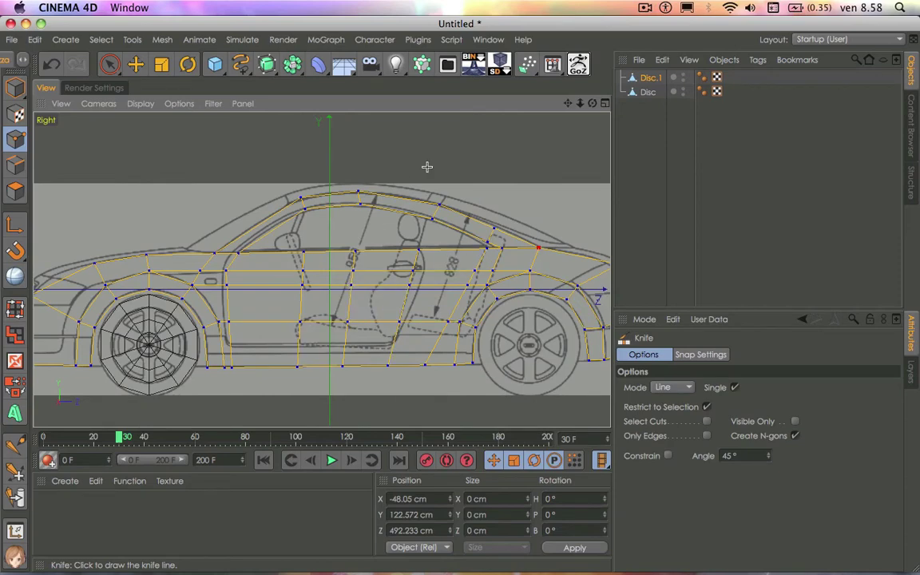
{"action": "scroll", "coordinate": [409, 212], "scroll_direction": "down", "scroll_amount": 2}
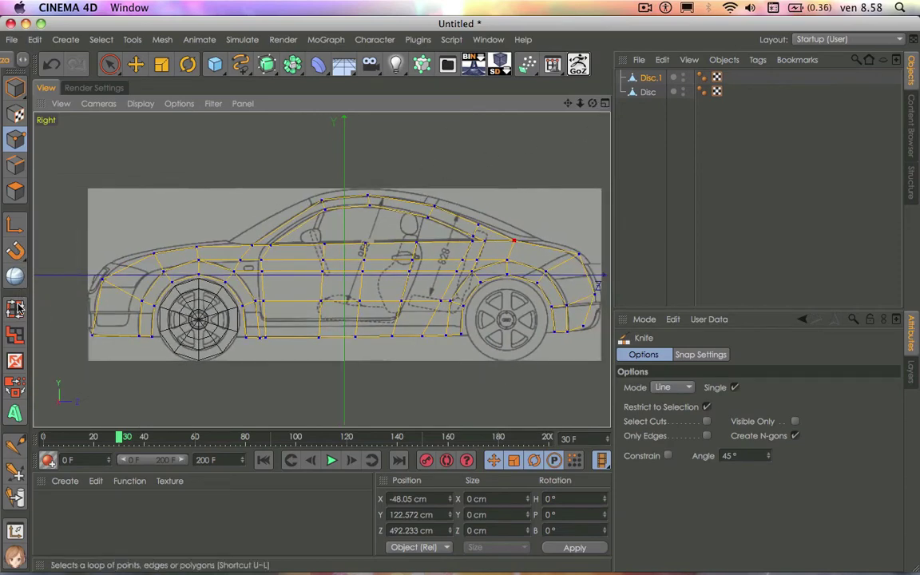
Step: Path-select Disc.1's profile edges from front bumper over the roof to the rear, in four-view layout
{"action": "left_click", "coordinate": [10, 337]}
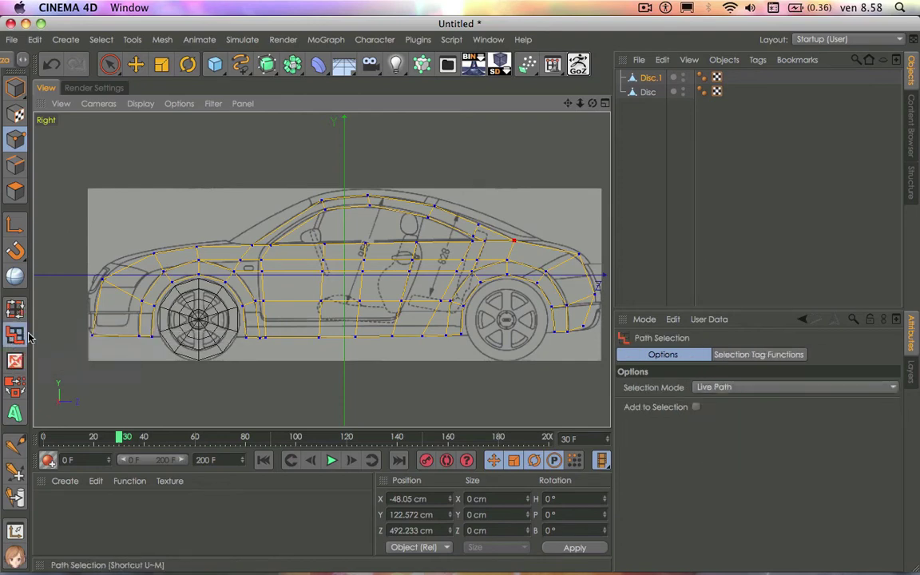
{"action": "left_click", "coordinate": [17, 165]}
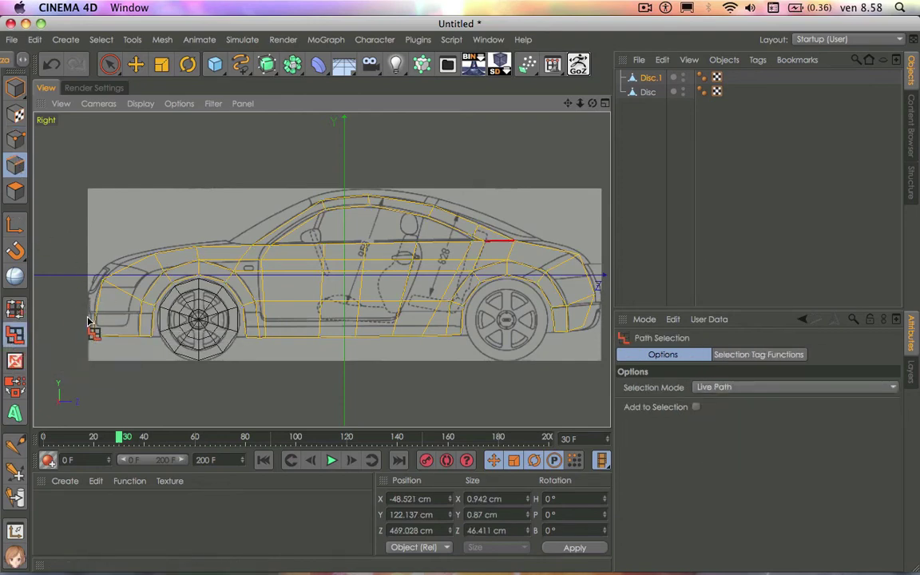
{"action": "mouse_move", "coordinate": [94, 337]}
{"action": "left_mouse_down"}
{"action": "mouse_move", "coordinate": [102, 283]}
{"action": "mouse_move", "coordinate": [164, 254]}
{"action": "mouse_move", "coordinate": [195, 259]}
{"action": "mouse_move", "coordinate": [267, 242]}
{"action": "mouse_move", "coordinate": [328, 199]}
{"action": "mouse_move", "coordinate": [446, 211]}
{"action": "mouse_move", "coordinate": [572, 256]}
{"action": "left_mouse_up"}
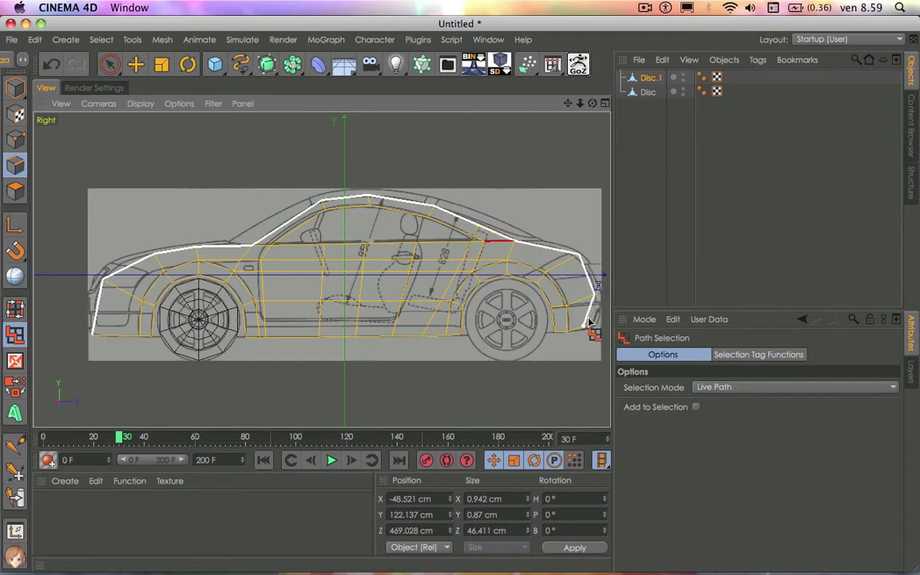
{"action": "left_click_drag", "start_coordinate": [588, 322], "coordinate": [589, 323]}
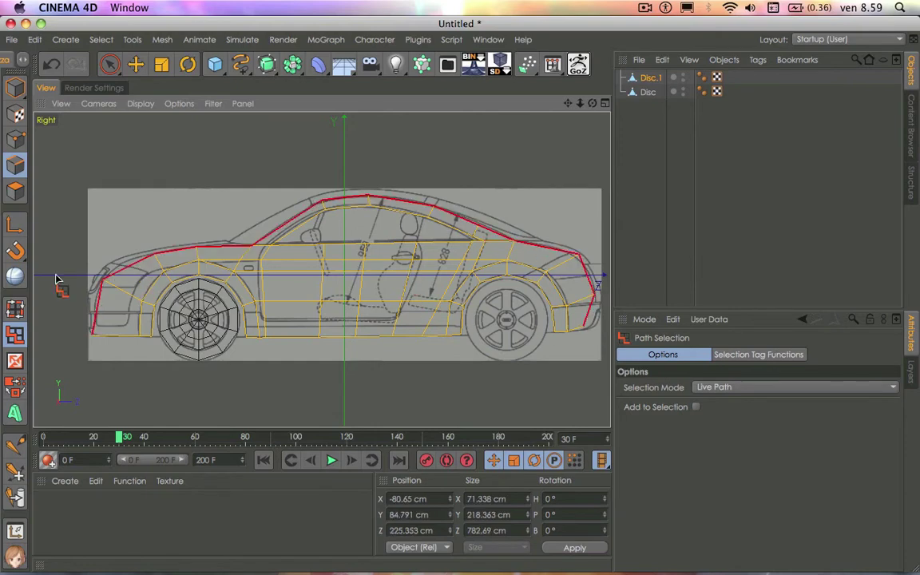
{"action": "left_click", "coordinate": [605, 107]}
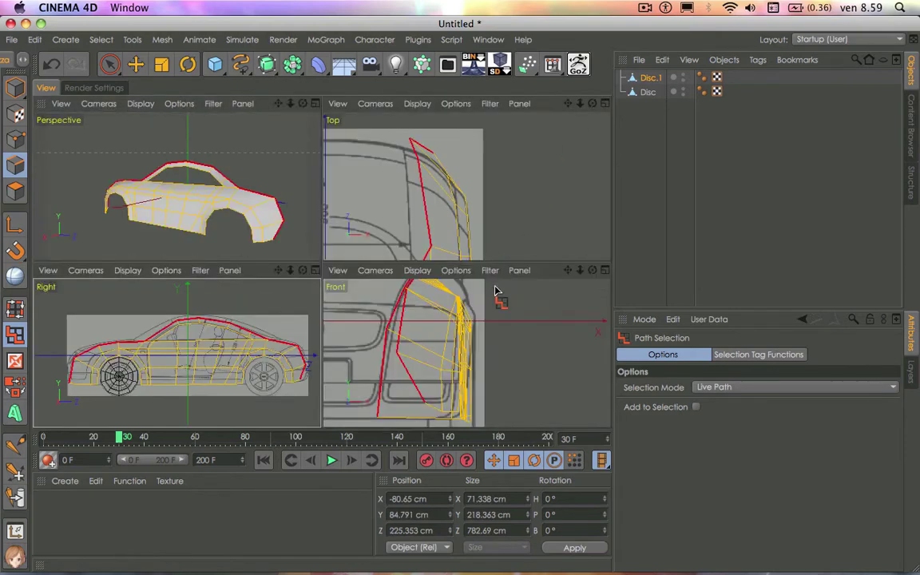
Step: Extrude the outline edges by 2.6 cm and move the new strip inward along X in Top view
{"action": "right_click", "coordinate": [499, 176]}
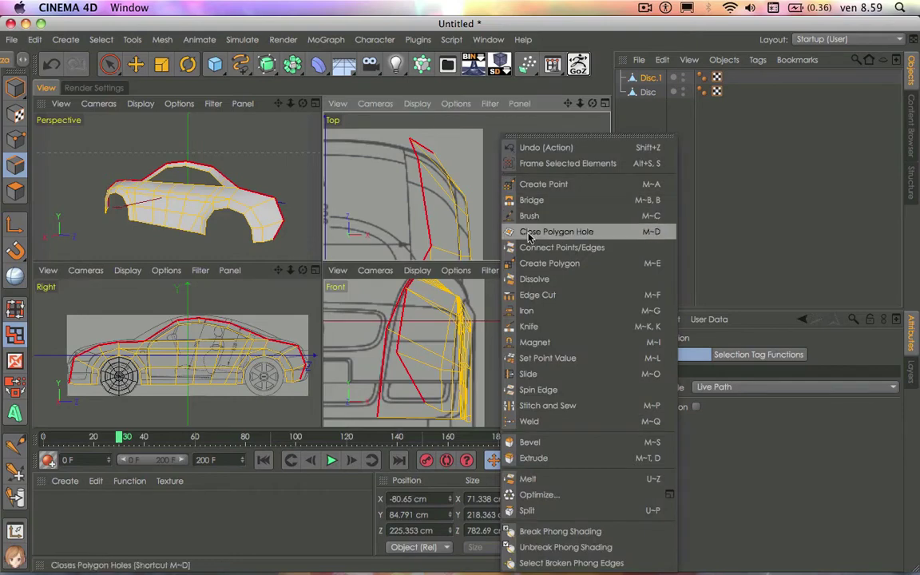
{"action": "left_click", "coordinate": [524, 458]}
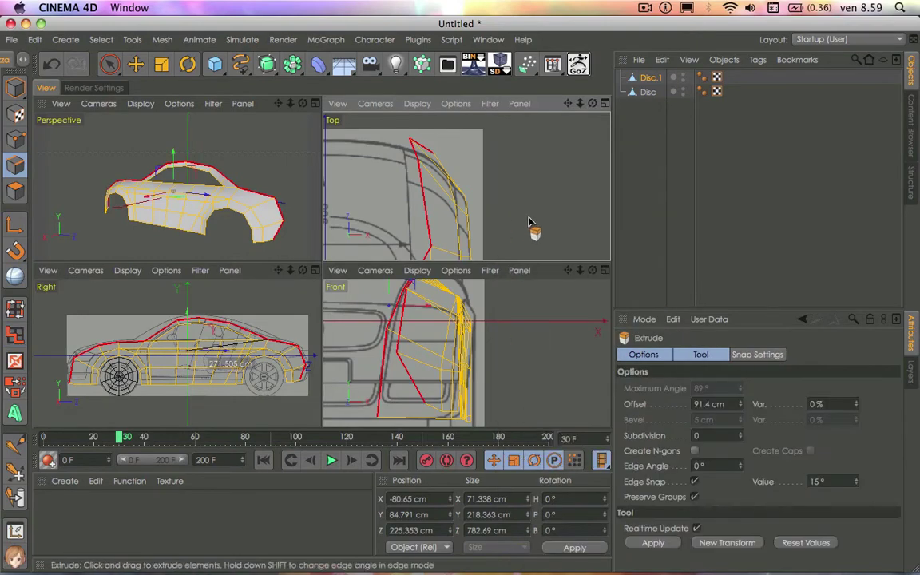
{"action": "mouse_move", "coordinate": [230, 364]}
{"action": "left_mouse_down"}
{"action": "mouse_move", "coordinate": [240, 336]}
{"action": "mouse_move", "coordinate": [232, 343]}
{"action": "mouse_move", "coordinate": [528, 217]}
{"action": "left_mouse_up"}
{"action": "scroll", "coordinate": [455, 190], "scroll_direction": "down", "scroll_amount": 3}
{"action": "scroll", "coordinate": [503, 184], "scroll_direction": "down", "scroll_amount": 3}
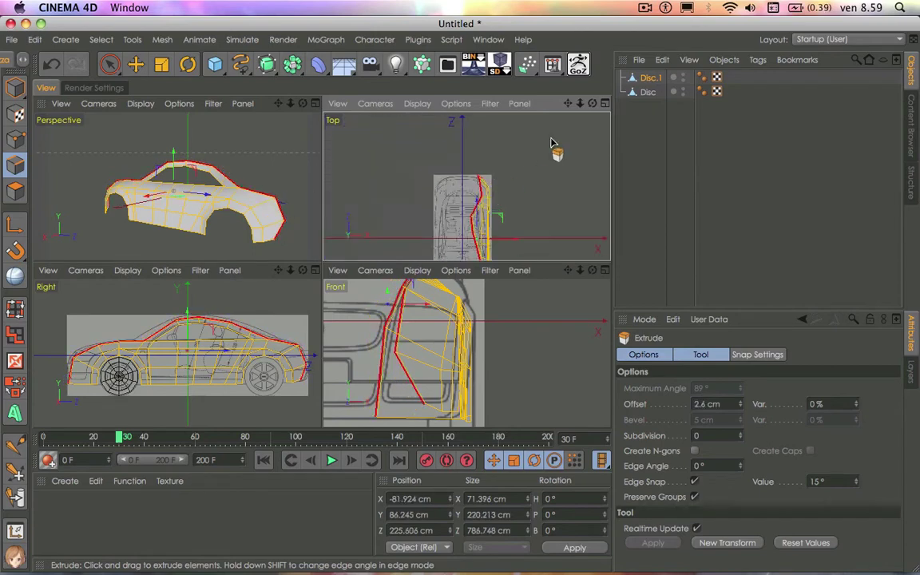
{"action": "middle_click_drag", "start_coordinate": [512, 240], "coordinate": [513, 177], "text": "alt"}
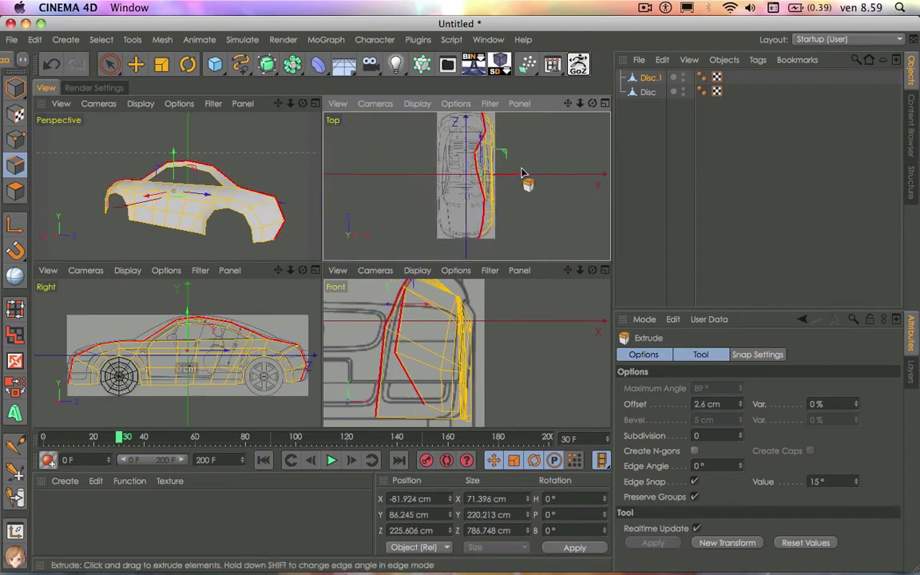
{"action": "left_click_drag", "start_coordinate": [514, 176], "coordinate": [503, 172]}
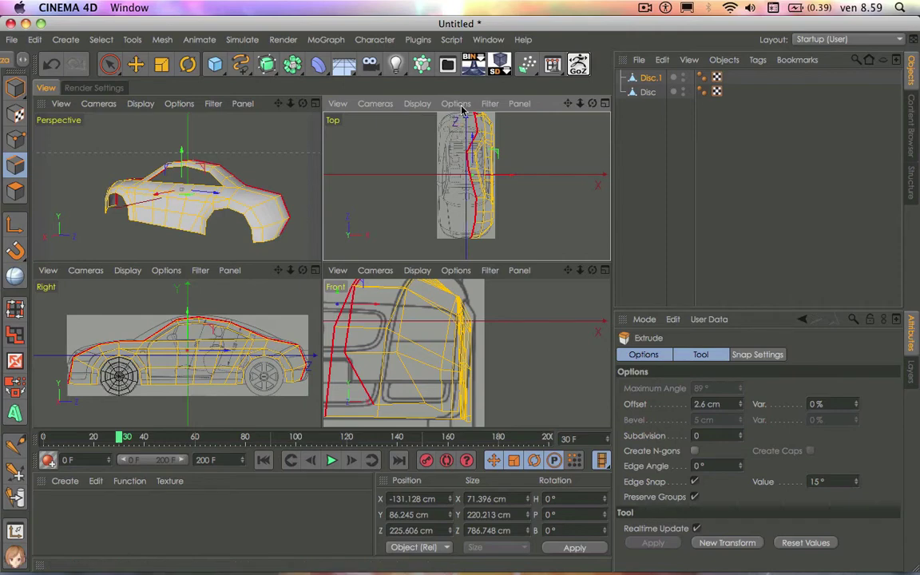
Step: Snap Disc.1's selected centre-line points to X = 0 cm in World coordinates using Set Point Value
{"action": "right_click", "coordinate": [557, 198]}
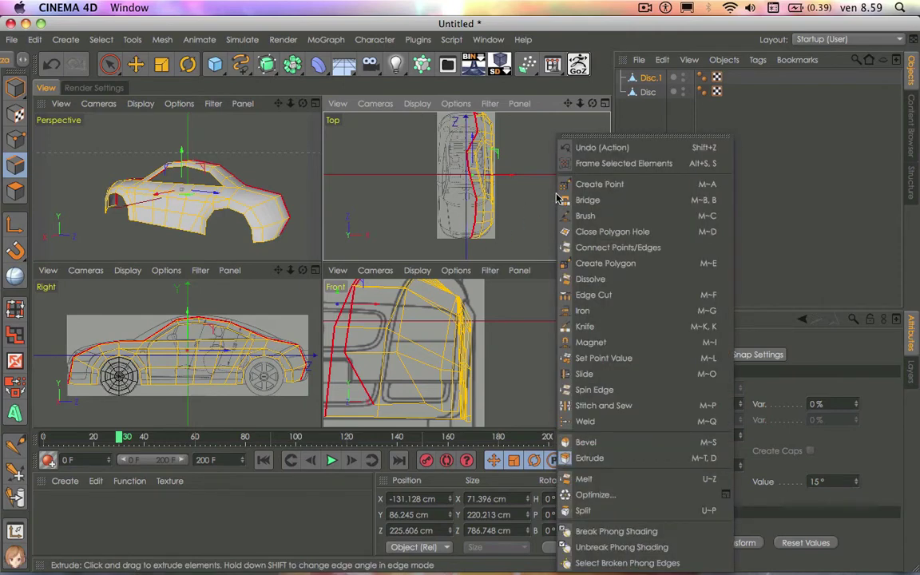
{"action": "left_click", "coordinate": [603, 361]}
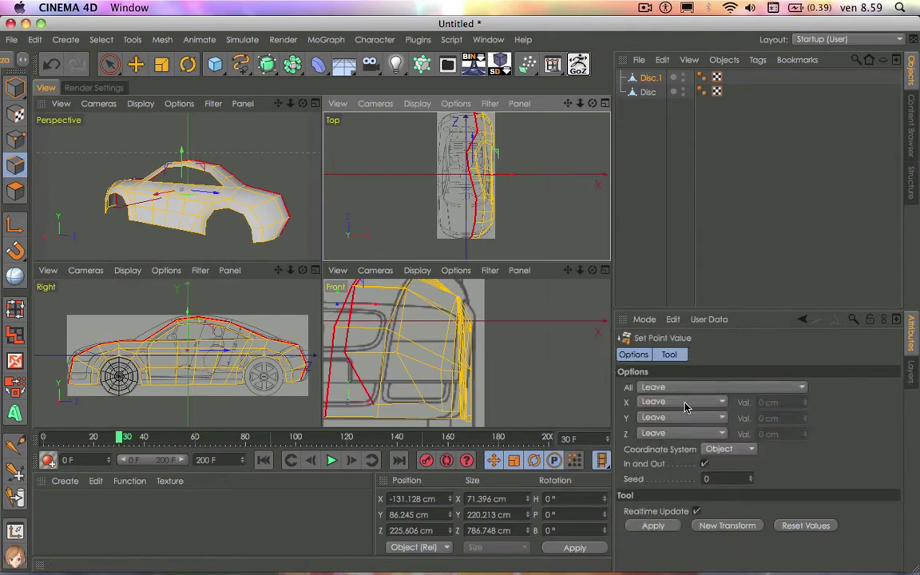
{"action": "left_click", "coordinate": [684, 407]}
{"action": "left_click", "coordinate": [675, 432]}
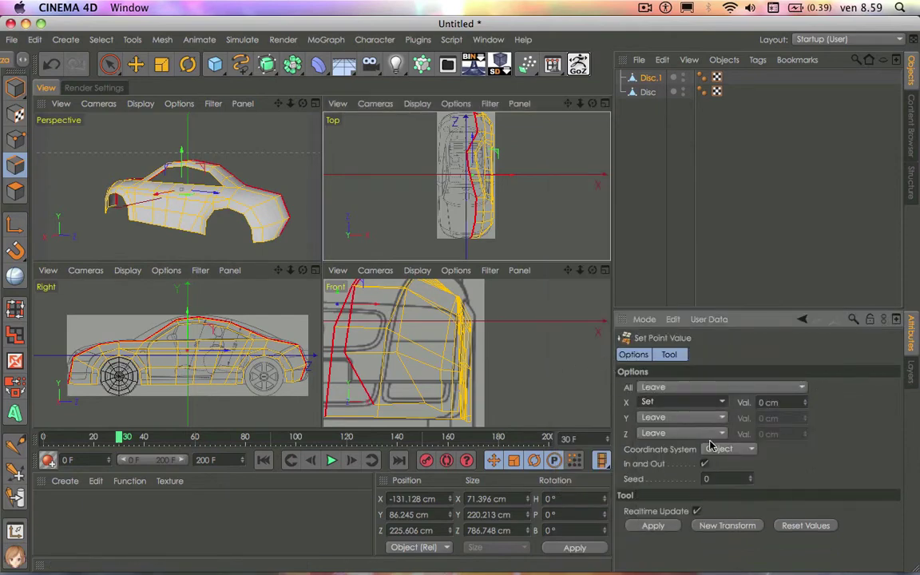
{"action": "left_click", "coordinate": [723, 449]}
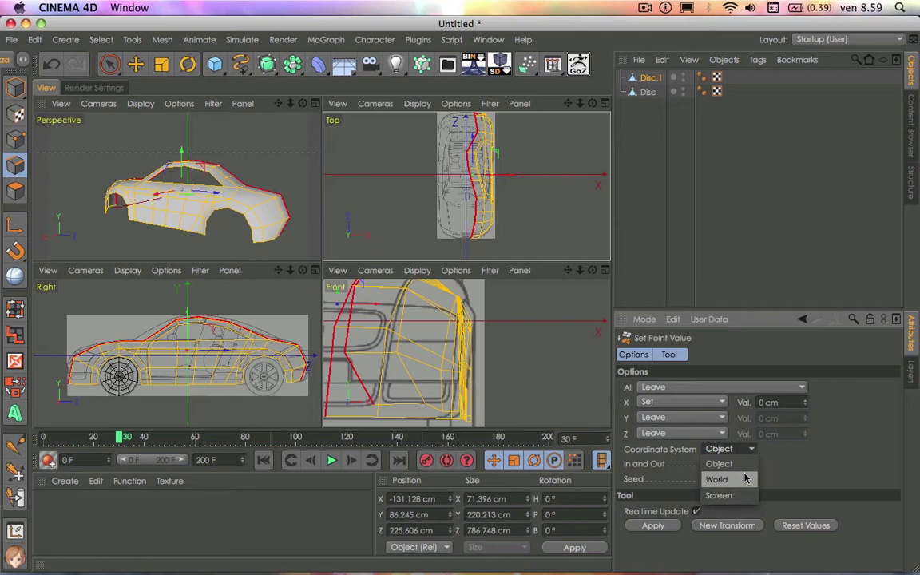
{"action": "left_click", "coordinate": [742, 479]}
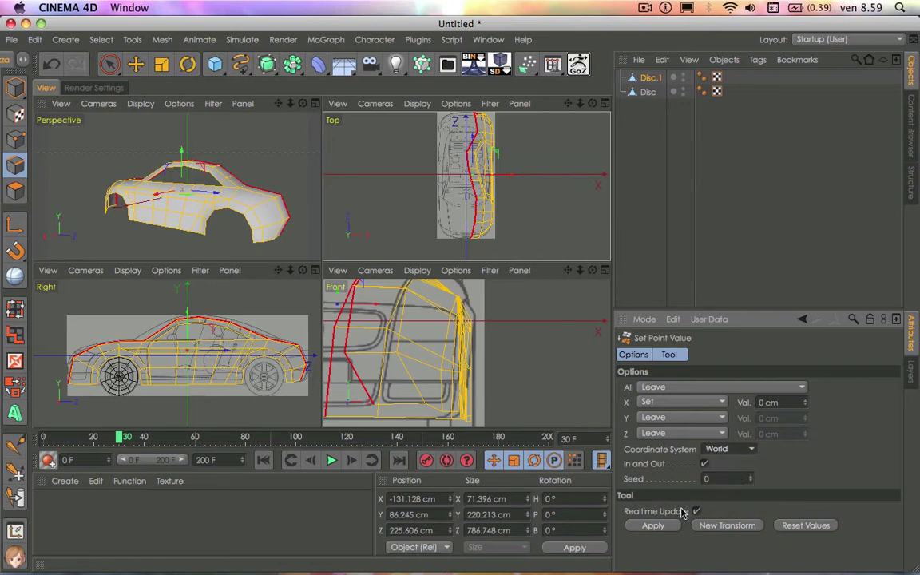
{"action": "left_click", "coordinate": [655, 526]}
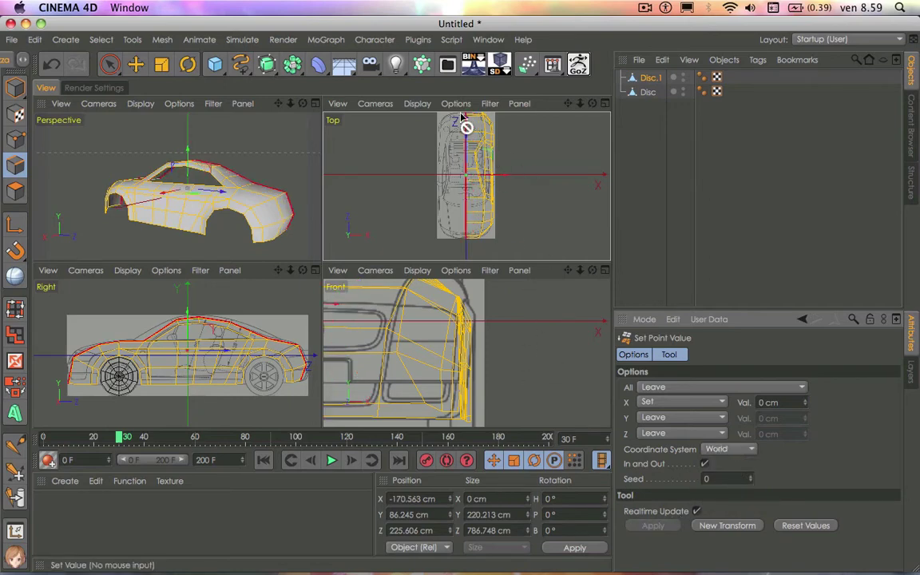
{"action": "left_click_drag", "start_coordinate": [294, 63], "coordinate": [444, 131]}
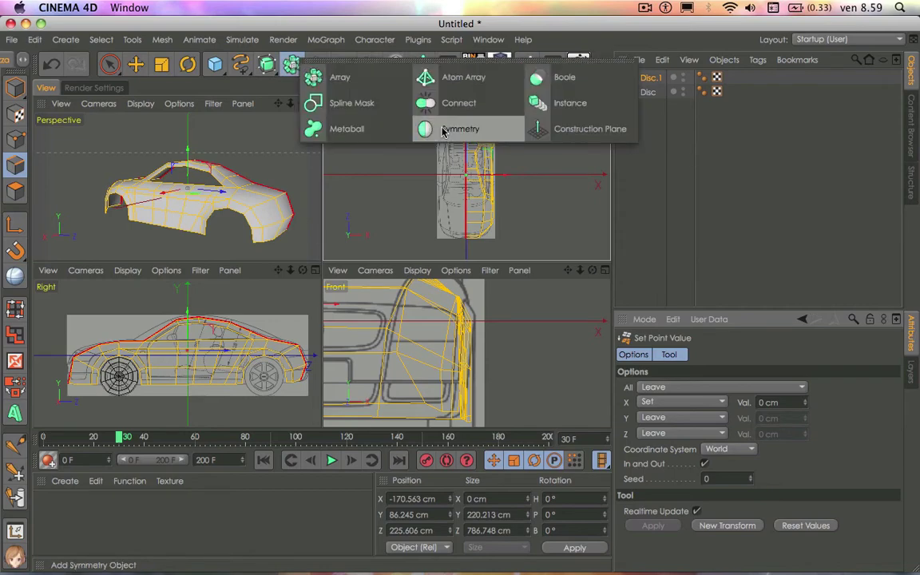
Step: Add a Symmetry object, parent Disc.1 under it, and orbit to check the mirrored full body
{"action": "left_click", "coordinate": [444, 131]}
{"action": "left_click_drag", "start_coordinate": [653, 78], "coordinate": [653, 80]}
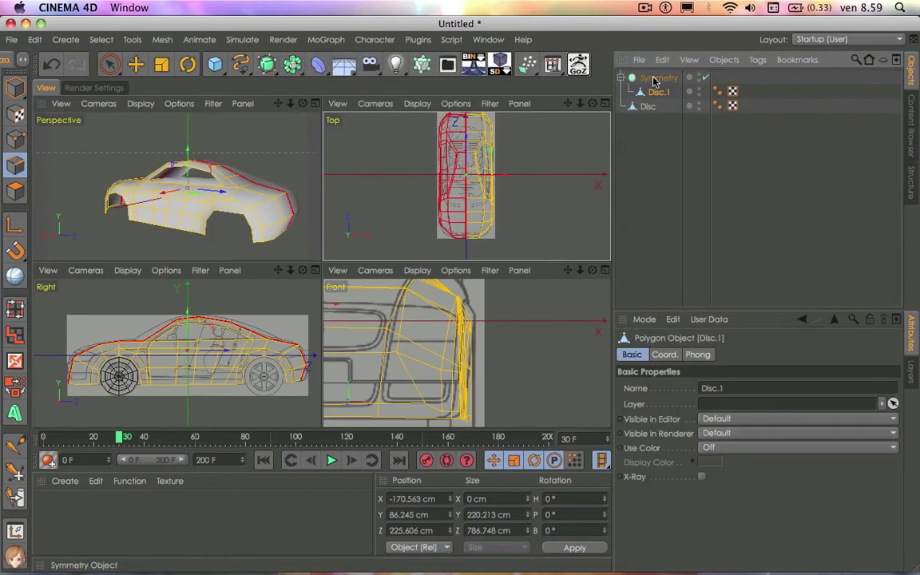
{"action": "left_click", "coordinate": [314, 103]}
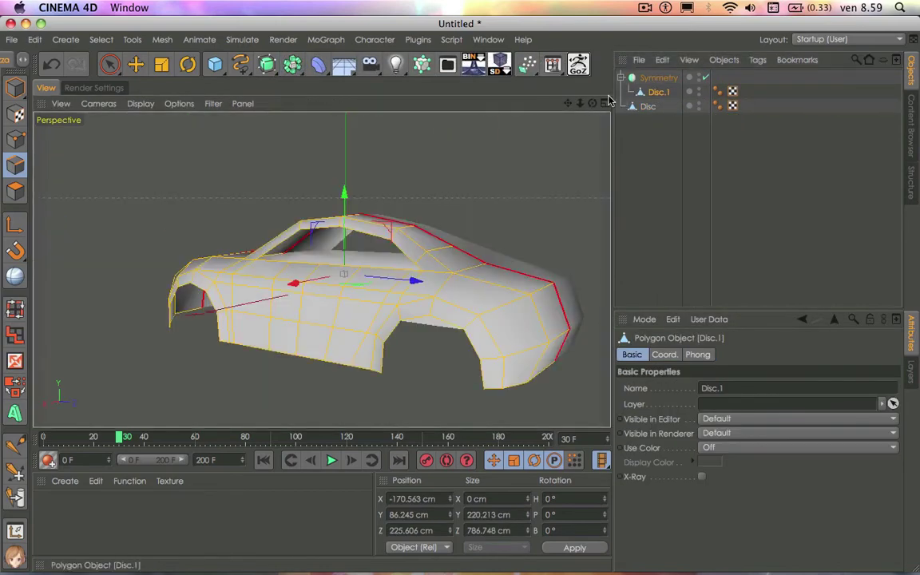
{"action": "left_click_drag", "start_coordinate": [592, 103], "coordinate": [559, 112]}
{"action": "left_click_drag", "start_coordinate": [320, 268], "coordinate": [321, 268], "text": "alt"}
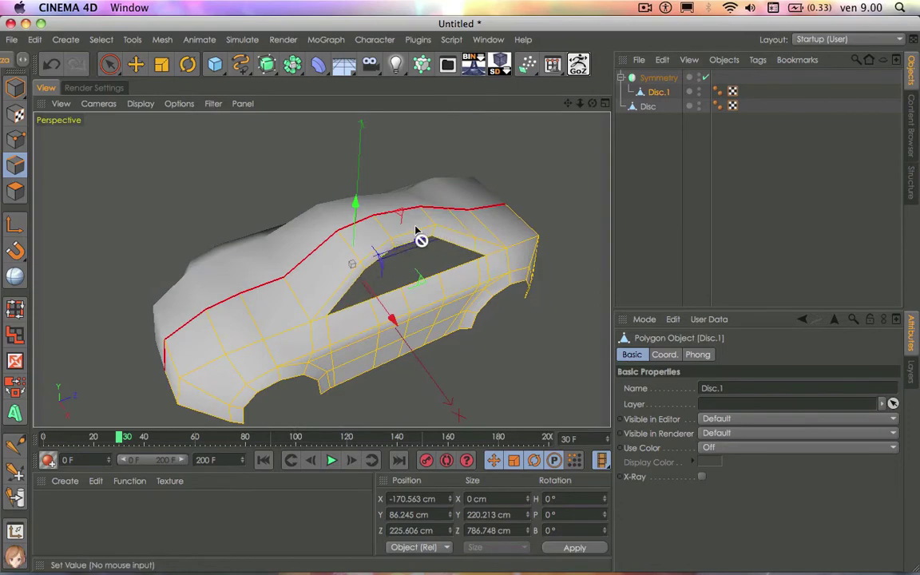
{"action": "left_click", "coordinate": [604, 103]}
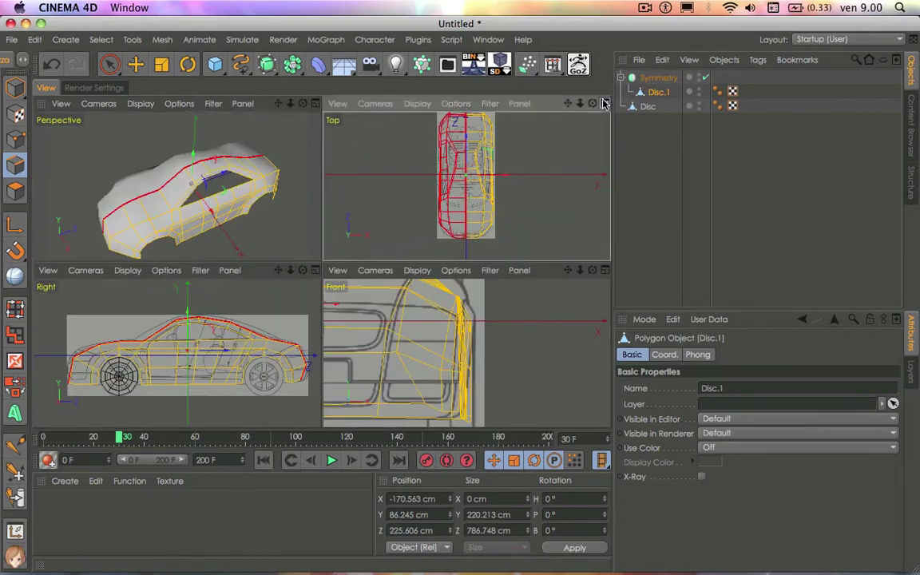
Step: In a maximised Top view in Point mode, move the first side points onto the blueprint outline
{"action": "left_click", "coordinate": [605, 97]}
{"action": "scroll", "coordinate": [370, 211], "scroll_direction": "up", "scroll_amount": 3}
{"action": "scroll", "coordinate": [370, 211], "scroll_direction": "up", "scroll_amount": 2}
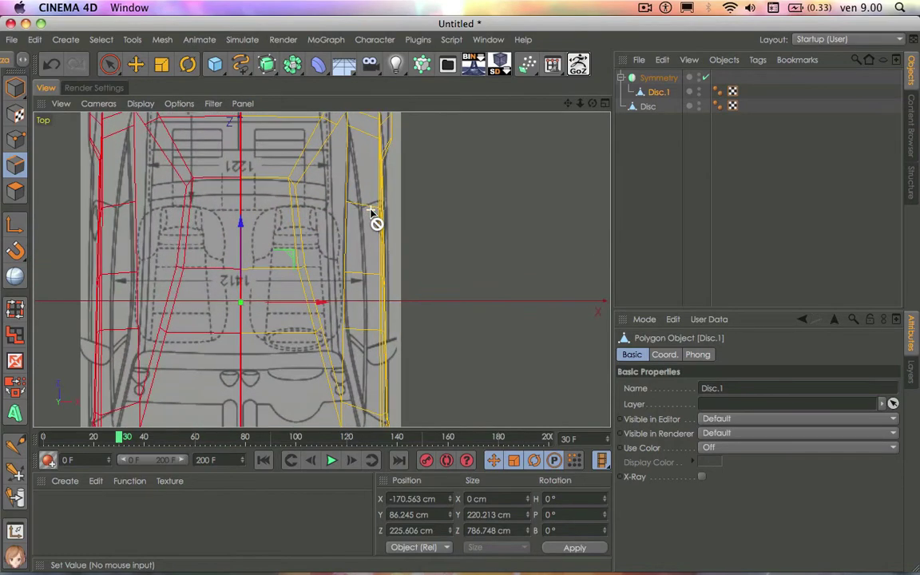
{"action": "scroll", "coordinate": [351, 328], "scroll_direction": "up", "scroll_amount": 2}
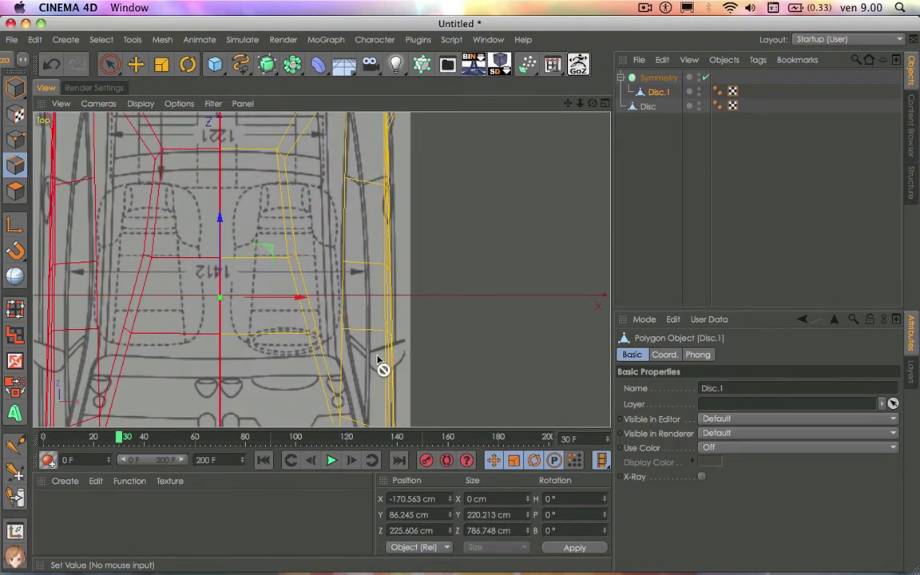
{"action": "left_click_drag", "start_coordinate": [569, 105], "coordinate": [546, 11]}
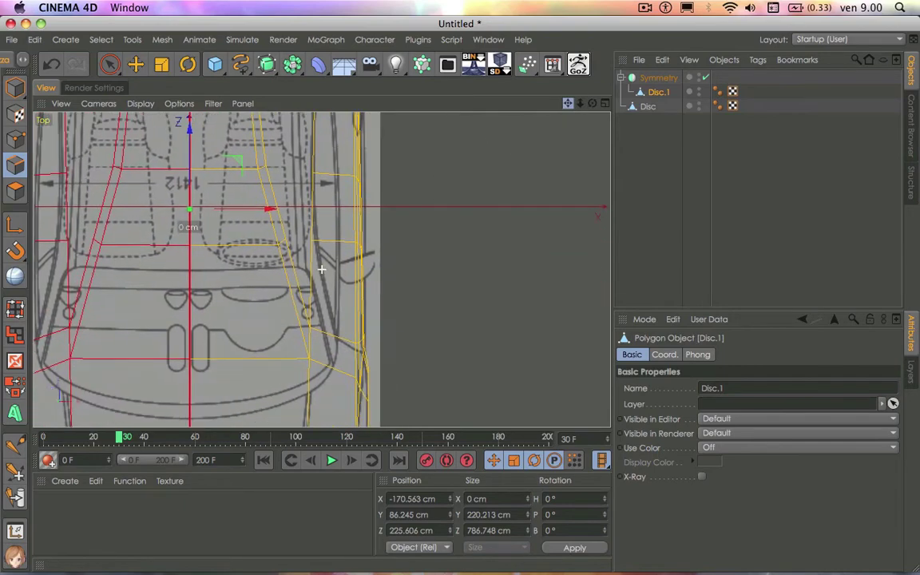
{"action": "left_click", "coordinate": [15, 140]}
{"action": "left_click", "coordinate": [9, 141]}
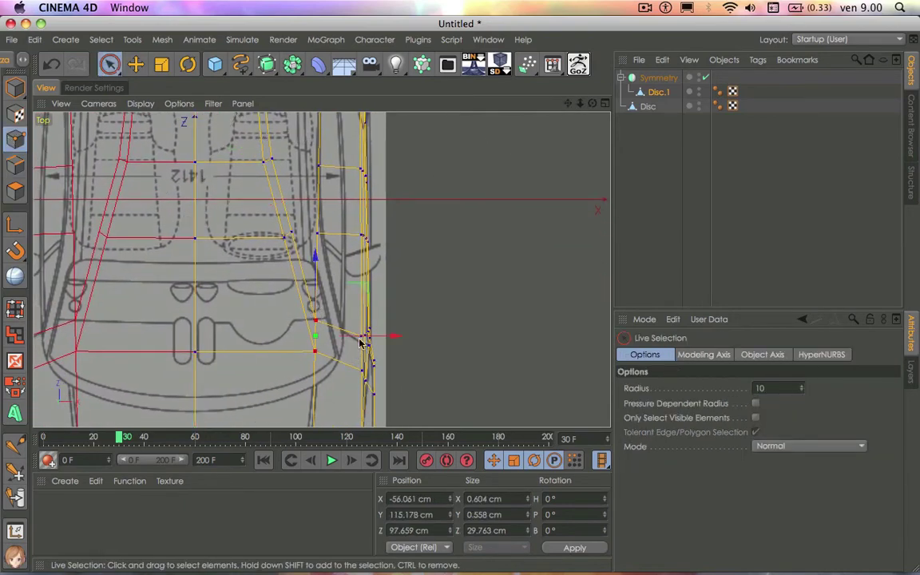
{"action": "left_click", "coordinate": [340, 335]}
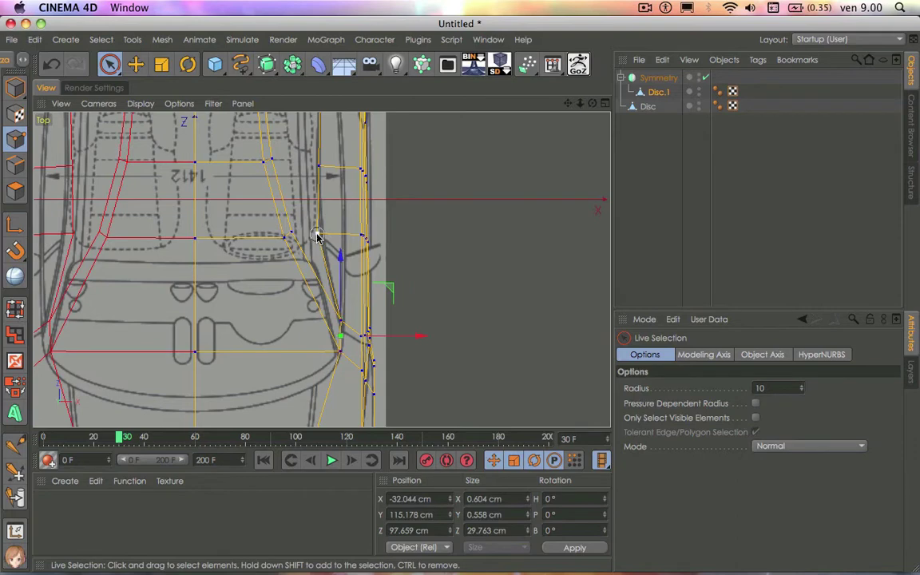
{"action": "mouse_move", "coordinate": [317, 236]}
{"action": "left_mouse_down"}
{"action": "mouse_move", "coordinate": [384, 198]}
{"action": "mouse_move", "coordinate": [411, 203]}
{"action": "left_mouse_up"}
Step: Move the vertices beside the cabin and the front vertex pair along X onto the blueprint lines
{"action": "mouse_move", "coordinate": [567, 104]}
{"action": "left_mouse_down"}
{"action": "mouse_move", "coordinate": [321, 270]}
{"action": "mouse_move", "coordinate": [376, 157]}
{"action": "left_mouse_up"}
{"action": "left_click", "coordinate": [344, 239]}
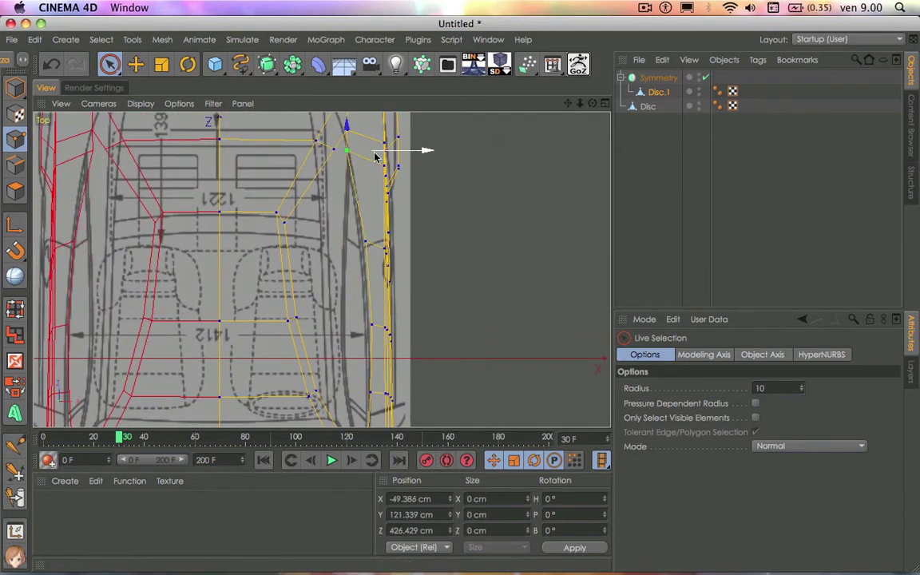
{"action": "left_click", "coordinate": [286, 221]}
{"action": "mouse_move", "coordinate": [328, 223]}
{"action": "left_mouse_down"}
{"action": "mouse_move", "coordinate": [386, 225]}
{"action": "mouse_move", "coordinate": [396, 213]}
{"action": "left_mouse_up"}
{"action": "left_click", "coordinate": [277, 213]}
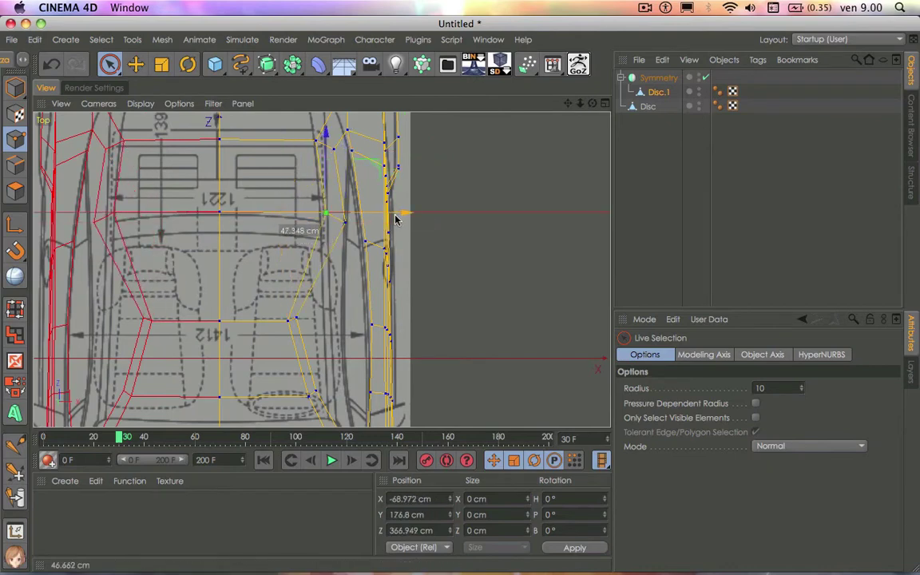
{"action": "left_click", "coordinate": [323, 148]}
{"action": "left_click_drag", "start_coordinate": [361, 148], "coordinate": [376, 147]}
Step: Move the outer front vertex and a nearby side vertex left onto the outline
{"action": "left_click_drag", "start_coordinate": [566, 105], "coordinate": [566, 109]}
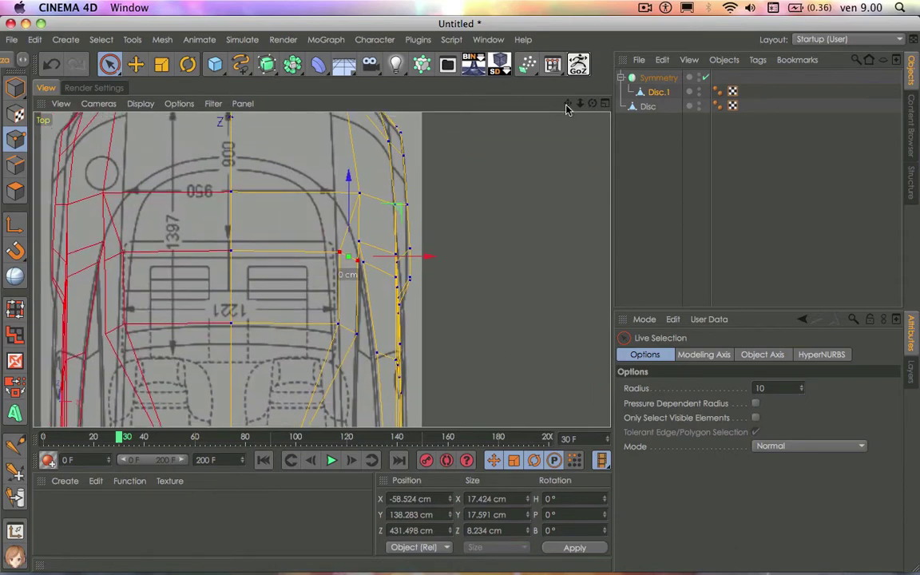
{"action": "left_click", "coordinate": [358, 193]}
{"action": "left_click_drag", "start_coordinate": [417, 194], "coordinate": [392, 194]}
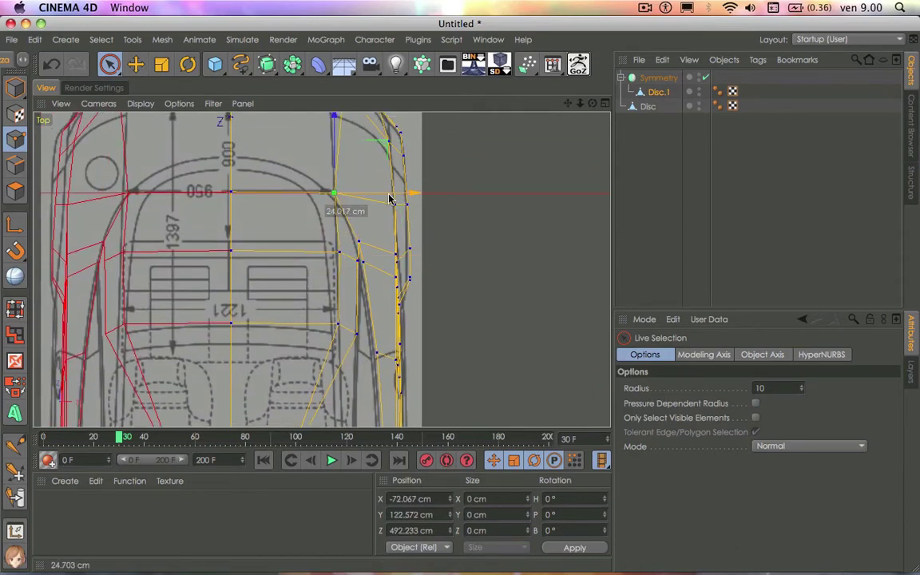
{"action": "left_click", "coordinate": [358, 243]}
{"action": "left_click_drag", "start_coordinate": [411, 242], "coordinate": [402, 242]}
Step: Shift the cabin-side and lower side vertices right along X to match the blueprint
{"action": "left_click_drag", "start_coordinate": [567, 104], "coordinate": [570, 107]}
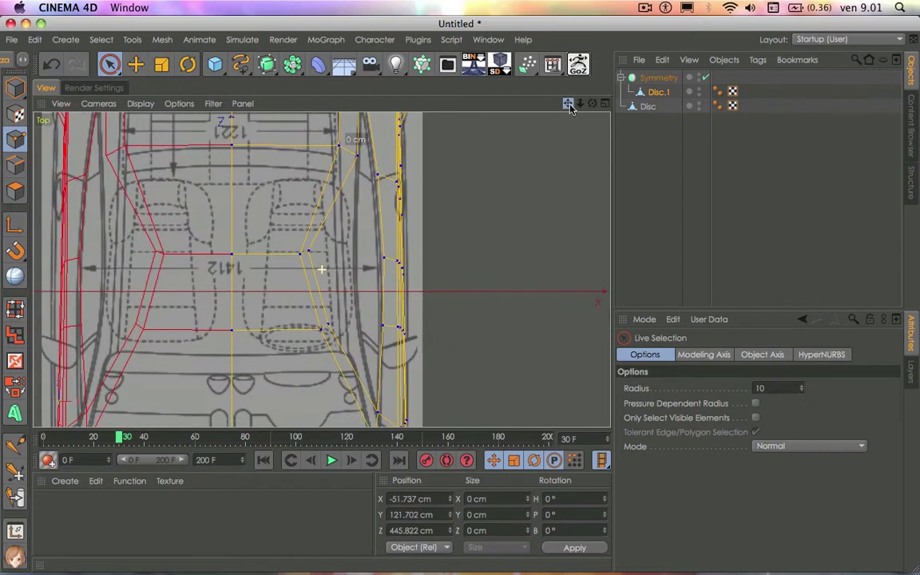
{"action": "left_click", "coordinate": [309, 250]}
{"action": "mouse_move", "coordinate": [389, 250]}
{"action": "left_mouse_down"}
{"action": "mouse_move", "coordinate": [435, 250]}
{"action": "mouse_move", "coordinate": [427, 255]}
{"action": "left_mouse_up"}
{"action": "left_click", "coordinate": [300, 254]}
{"action": "left_click", "coordinate": [333, 323]}
{"action": "mouse_move", "coordinate": [409, 325]}
{"action": "left_mouse_down"}
{"action": "mouse_move", "coordinate": [421, 324]}
{"action": "mouse_move", "coordinate": [417, 332]}
{"action": "left_mouse_up"}
{"action": "left_click", "coordinate": [321, 329]}
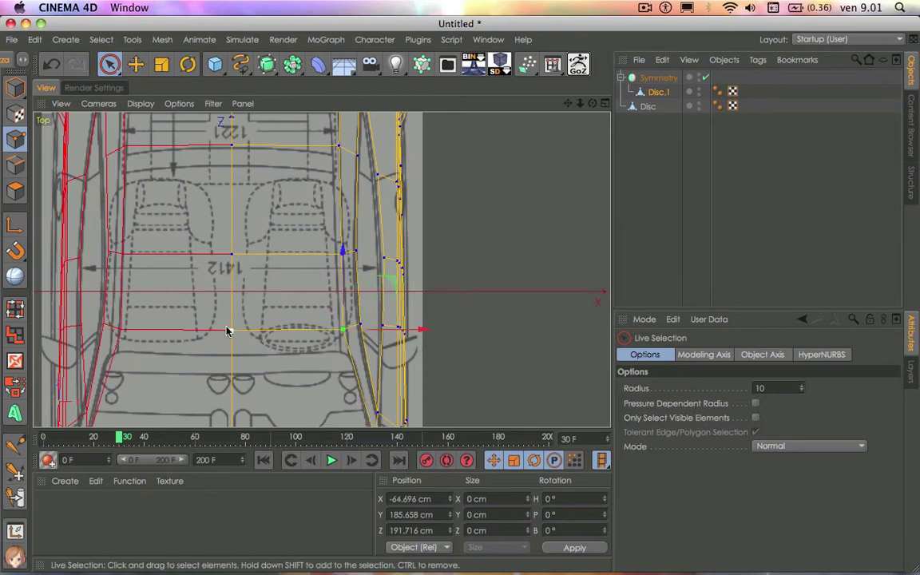
Step: Select the lower row of points and move it down along Z
{"action": "left_click_drag", "start_coordinate": [156, 331], "coordinate": [343, 329]}
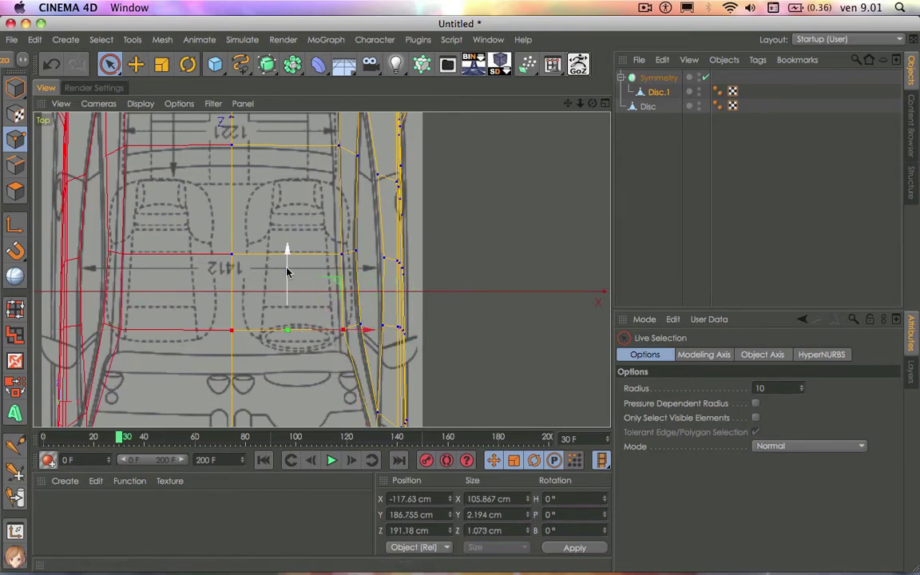
{"action": "left_click_drag", "start_coordinate": [289, 298], "coordinate": [342, 360]}
{"action": "left_click", "coordinate": [342, 353]}
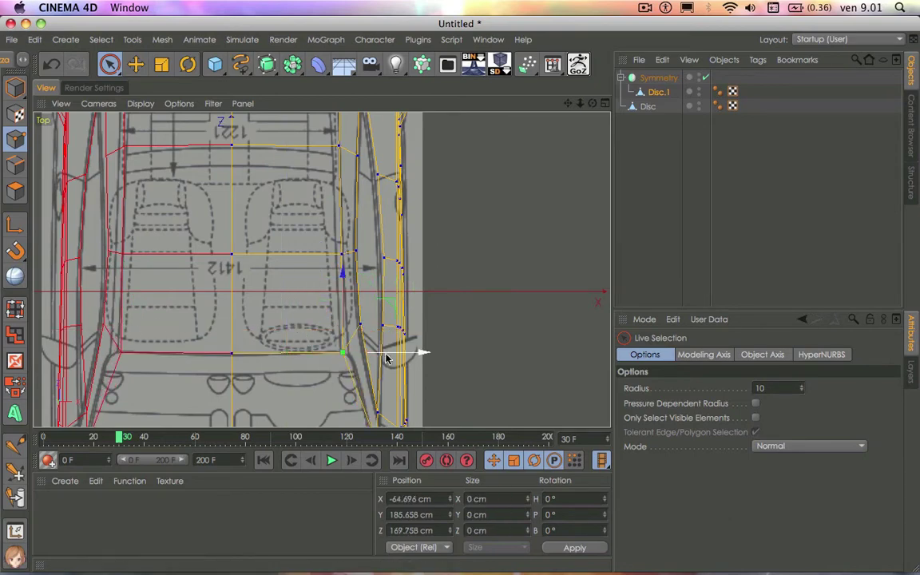
{"action": "scroll", "coordinate": [452, 309], "scroll_direction": "down", "scroll_amount": 5}
{"action": "scroll", "coordinate": [445, 183], "scroll_direction": "up", "scroll_amount": 5}
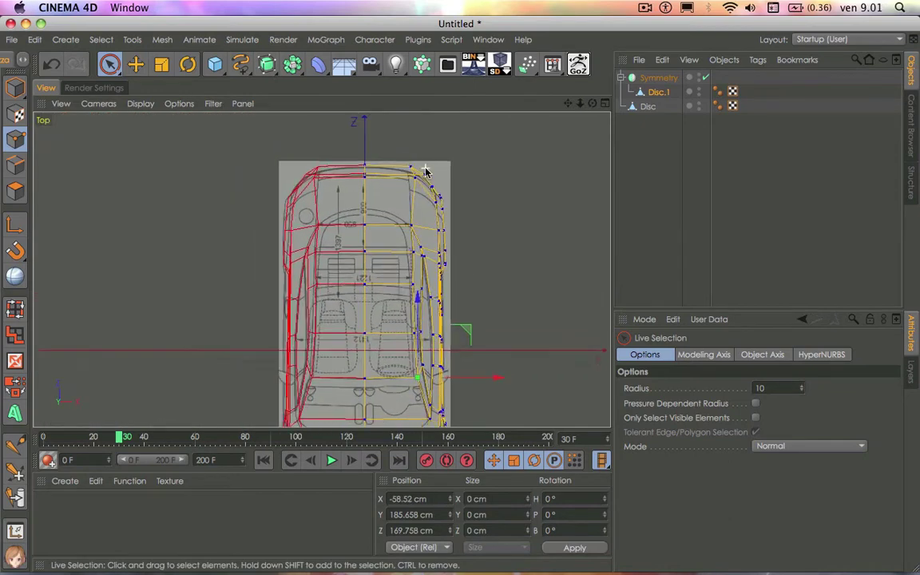
Step: Move the front corner point left and another front point up onto the outline
{"action": "left_click", "coordinate": [411, 186]}
{"action": "mouse_move", "coordinate": [437, 185]}
{"action": "left_mouse_down"}
{"action": "mouse_move", "coordinate": [405, 170]}
{"action": "mouse_move", "coordinate": [422, 162]}
{"action": "left_mouse_up"}
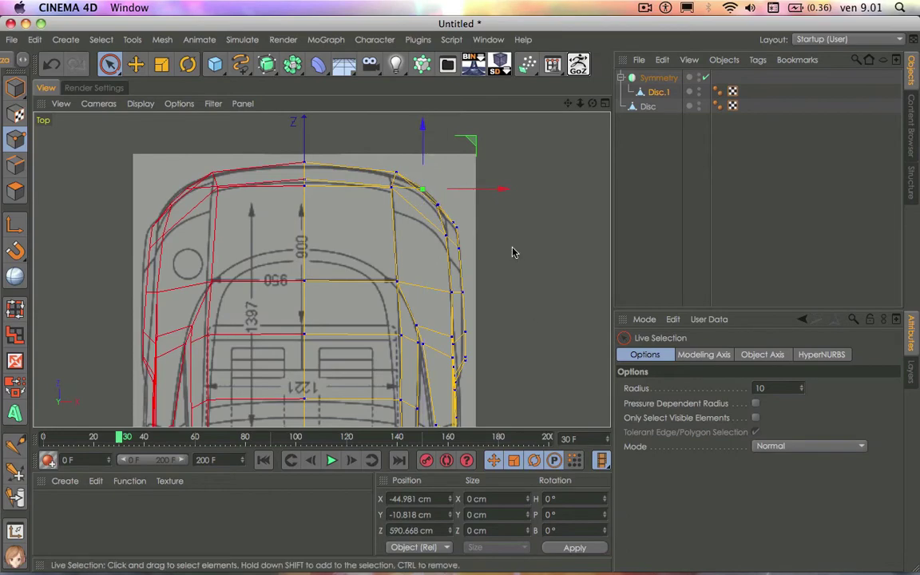
{"action": "middle_click_drag", "start_coordinate": [472, 278], "coordinate": [468, 202]}
{"action": "scroll", "coordinate": [468, 202], "scroll_direction": "up", "scroll_amount": 2}
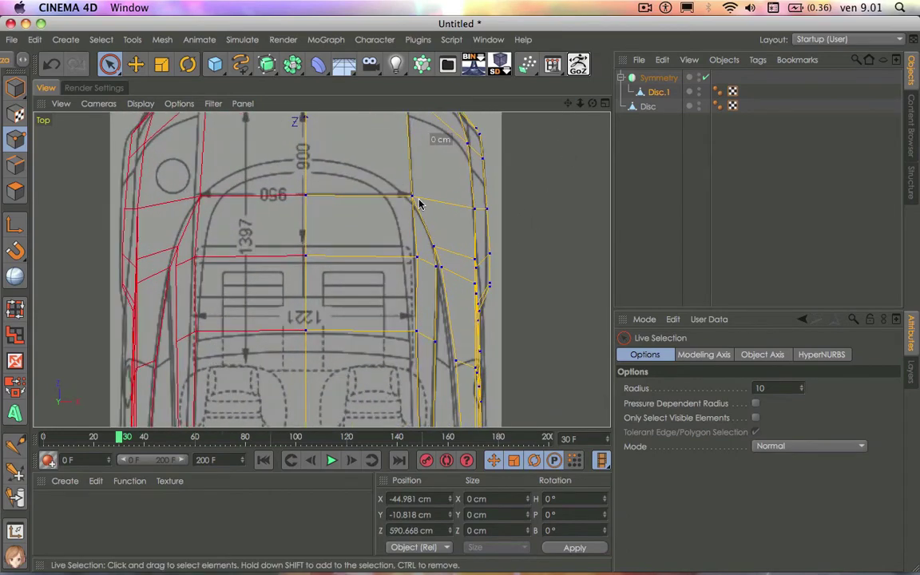
{"action": "left_click", "coordinate": [306, 196]}
{"action": "left_click_drag", "start_coordinate": [311, 180], "coordinate": [311, 156]}
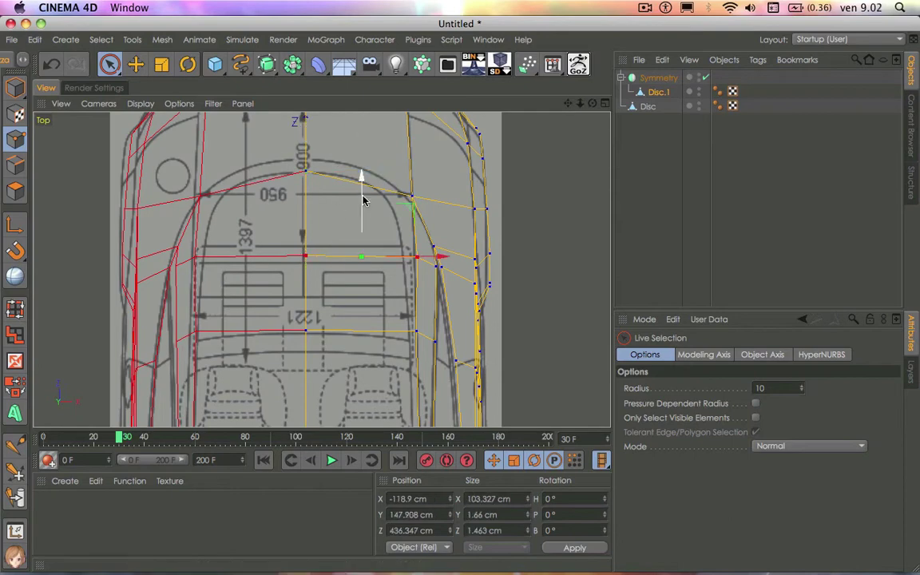
{"action": "left_click", "coordinate": [415, 331]}
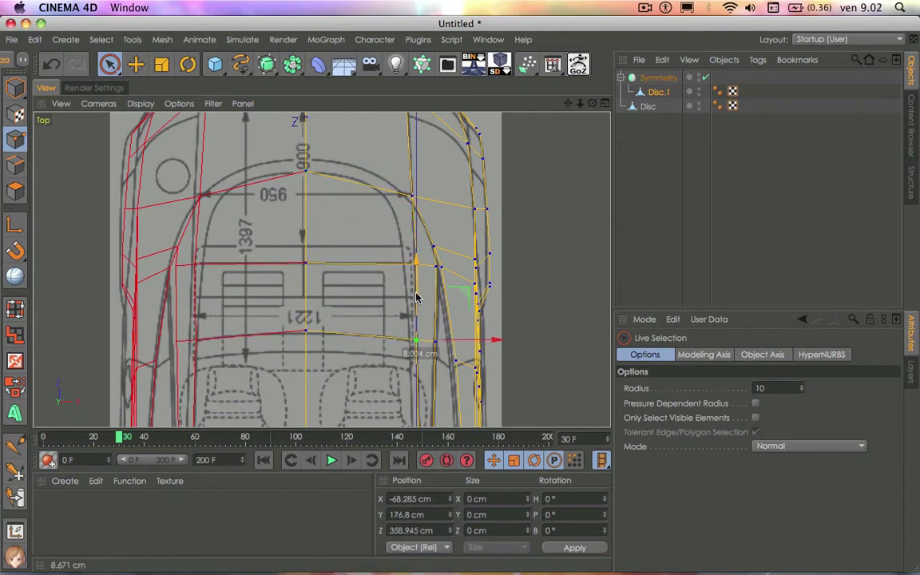
Step: Move the centre hood vertex down and reposition the centre vertex at the nose
{"action": "scroll", "coordinate": [411, 293], "scroll_direction": "down", "scroll_amount": 3}
{"action": "middle_click_drag", "start_coordinate": [549, 127], "coordinate": [310, 289]}
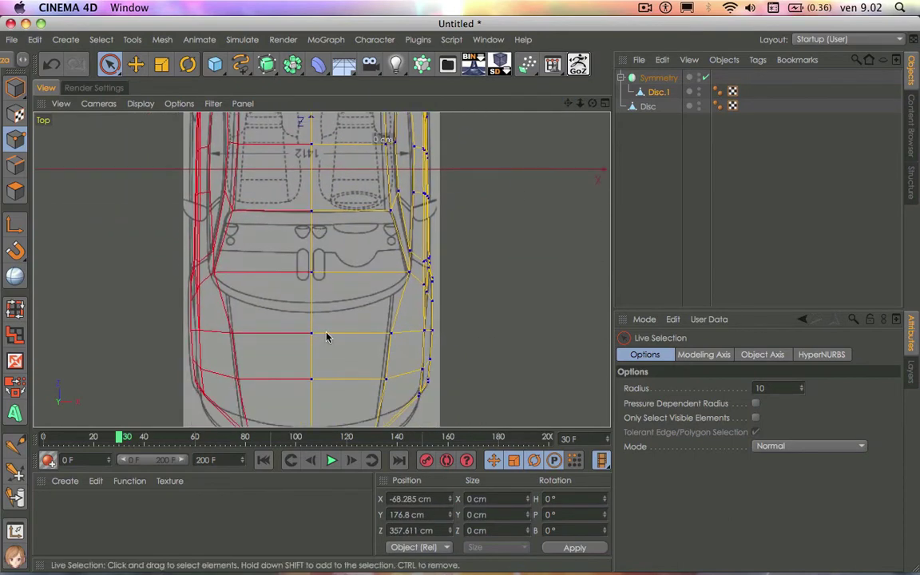
{"action": "scroll", "coordinate": [310, 289], "scroll_direction": "up", "scroll_amount": 3}
{"action": "left_click_drag", "start_coordinate": [312, 236], "coordinate": [312, 281]}
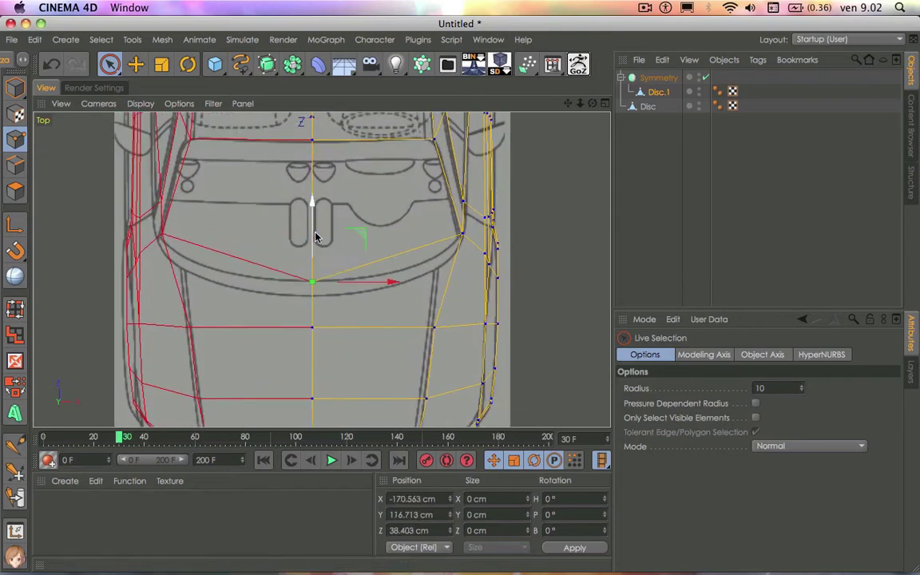
{"action": "middle_click_drag", "start_coordinate": [312, 281], "coordinate": [543, 123]}
{"action": "left_click", "coordinate": [303, 242]}
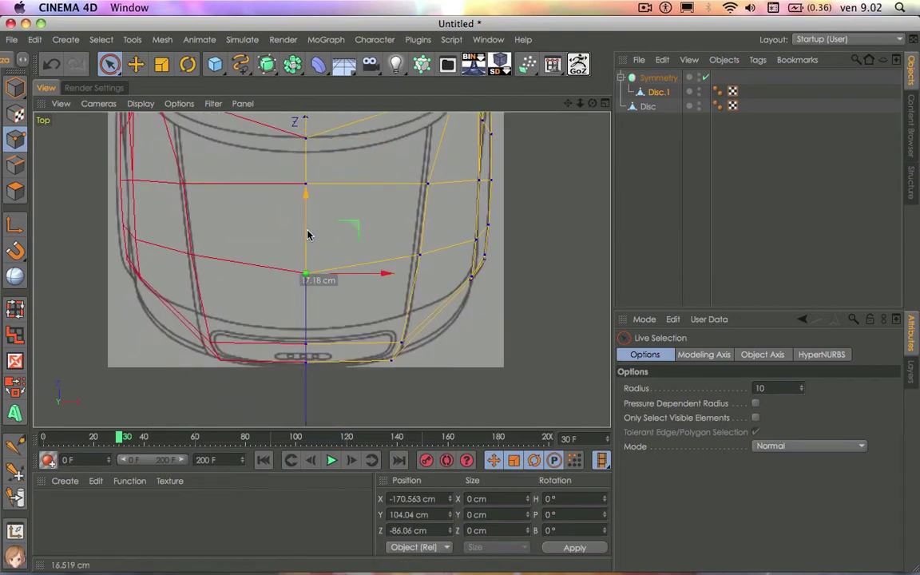
{"action": "left_click_drag", "start_coordinate": [308, 236], "coordinate": [317, 175]}
Step: Align the centre vertex above the bumper and the bumper corner and bottom-centre vertices with the drawing
{"action": "left_click", "coordinate": [306, 183]}
{"action": "left_click_drag", "start_coordinate": [304, 186], "coordinate": [305, 184]}
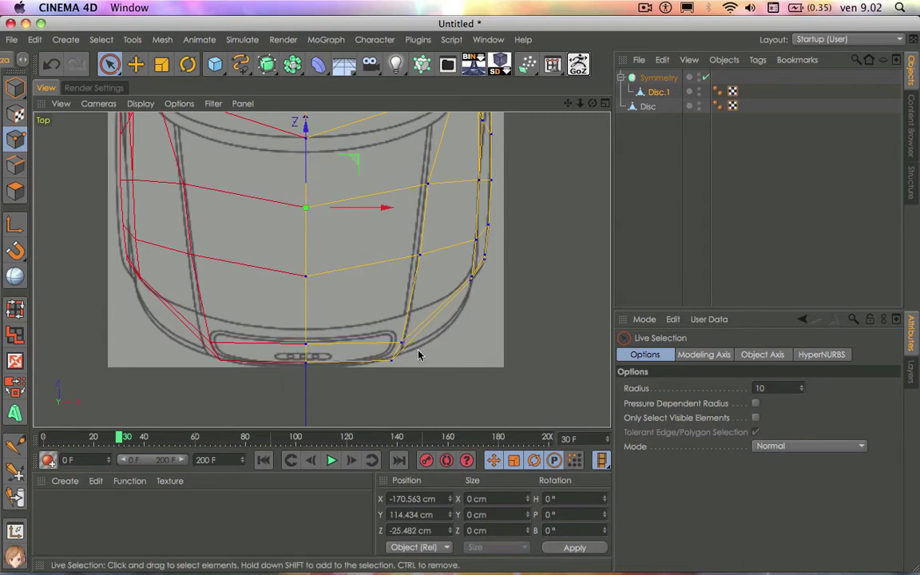
{"action": "left_click_drag", "start_coordinate": [391, 364], "coordinate": [400, 356]}
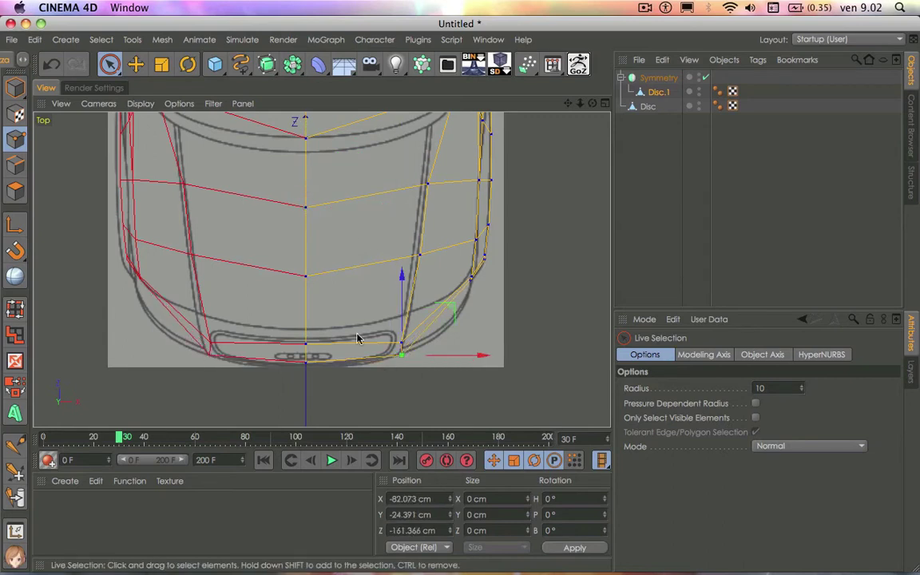
{"action": "mouse_move", "coordinate": [306, 359]}
{"action": "left_mouse_down"}
{"action": "mouse_move", "coordinate": [303, 322]}
{"action": "mouse_move", "coordinate": [261, 329]}
{"action": "left_mouse_up"}
{"action": "scroll", "coordinate": [499, 249], "scroll_direction": "down", "scroll_amount": 3}
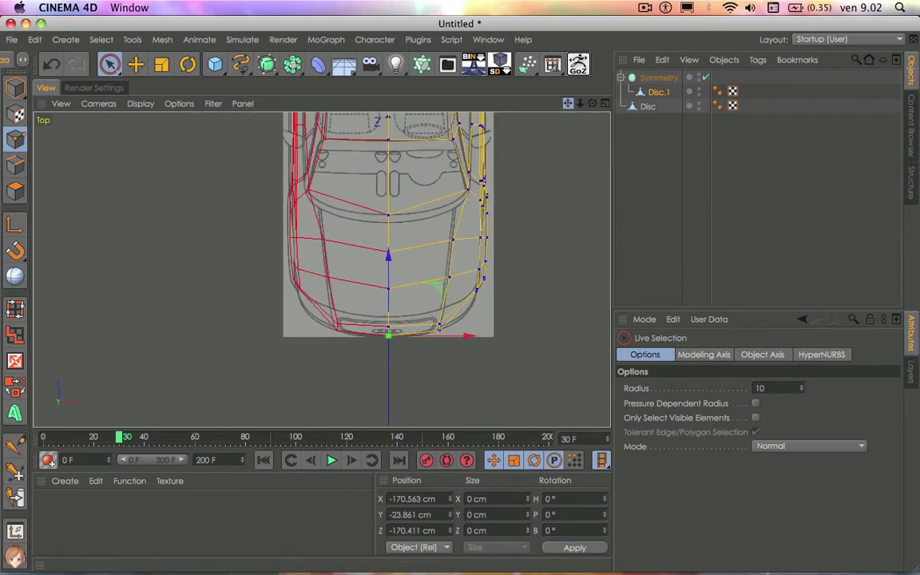
Step: Maximise the Perspective view, zoom onto the side window and select Disc.1
{"action": "left_click", "coordinate": [604, 103]}
{"action": "left_click", "coordinate": [306, 97]}
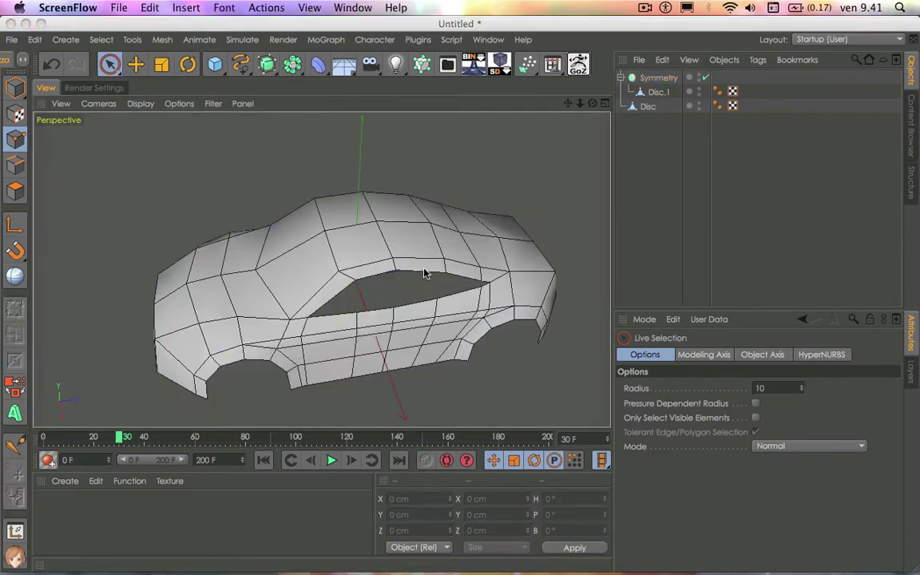
{"action": "scroll", "coordinate": [438, 321], "scroll_direction": "up", "scroll_amount": 3}
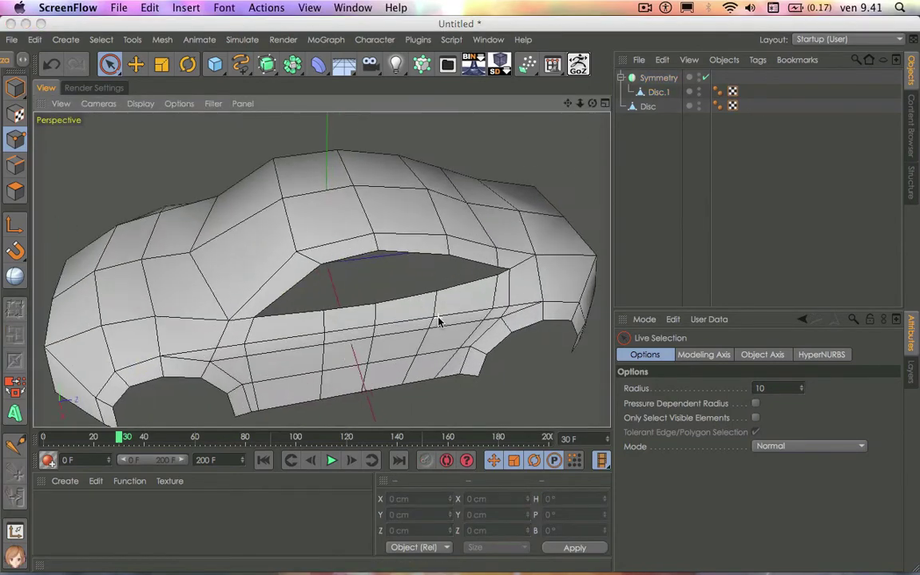
{"action": "scroll", "coordinate": [438, 320], "scroll_direction": "up", "scroll_amount": 2}
{"action": "scroll", "coordinate": [437, 320], "scroll_direction": "up", "scroll_amount": 2}
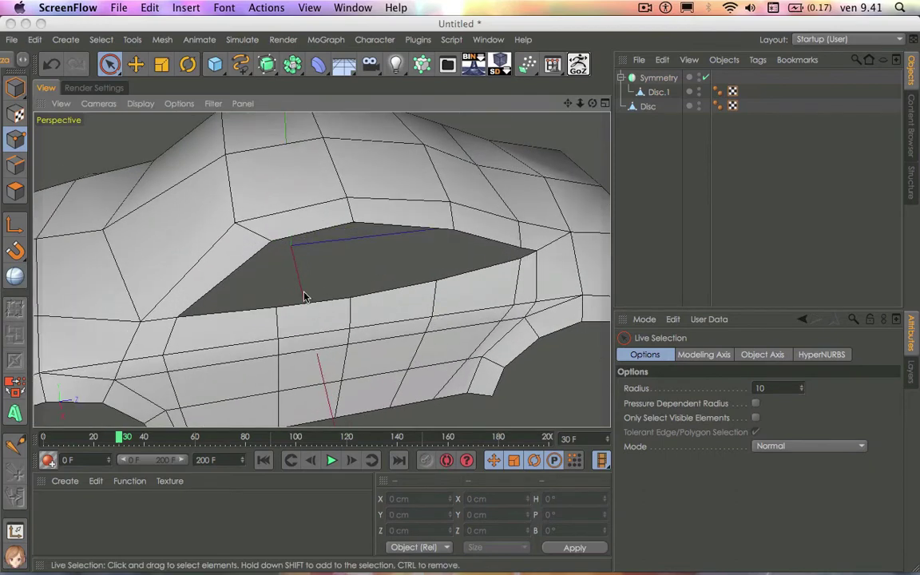
{"action": "left_click", "coordinate": [657, 92]}
Step: In Edge mode, pick the Bridge tool and select an edge along the window hole
{"action": "left_click", "coordinate": [14, 165]}
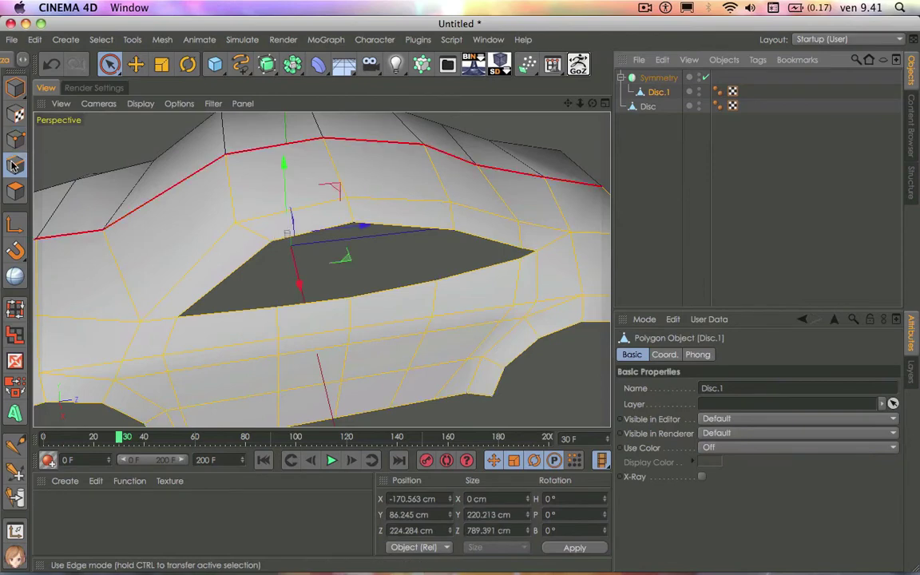
{"action": "right_click", "coordinate": [171, 244]}
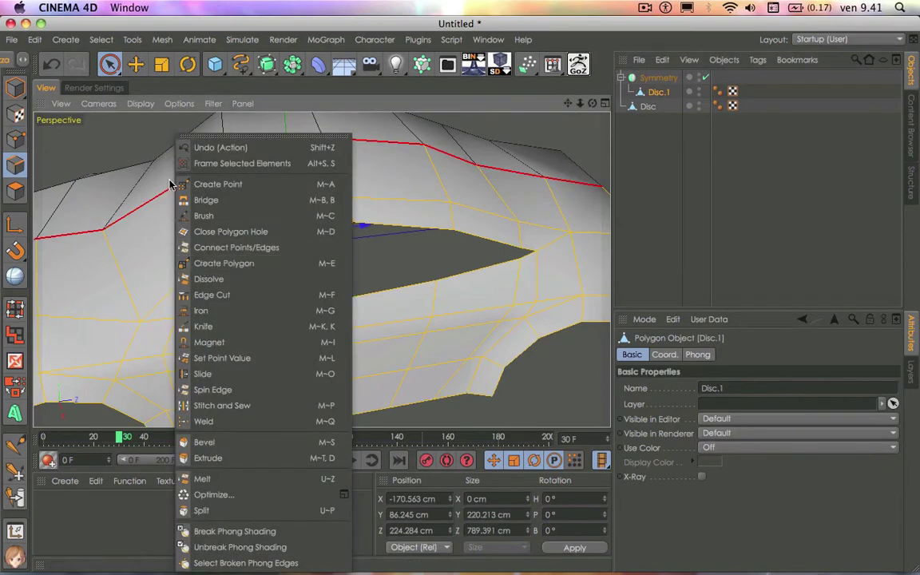
{"action": "left_click", "coordinate": [206, 200]}
{"action": "key", "text": "e"}
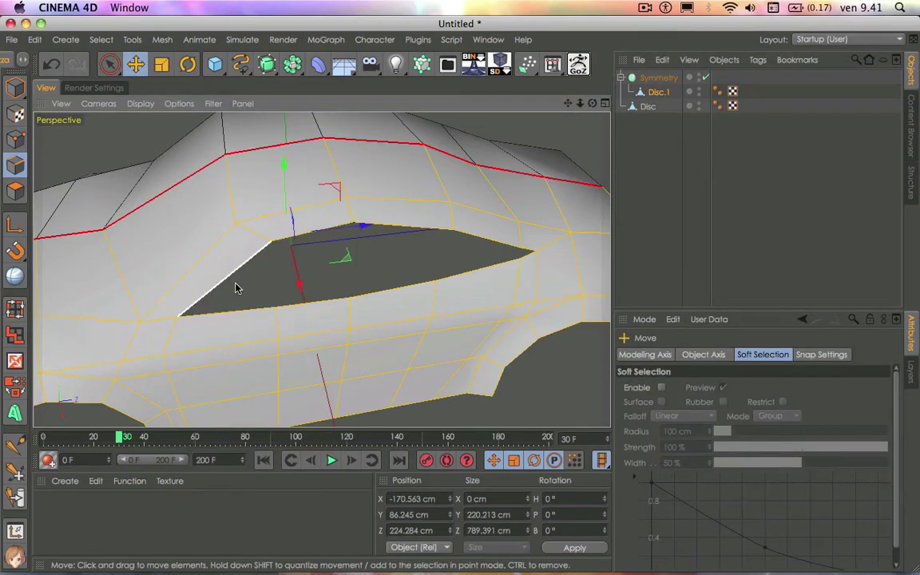
{"action": "left_click", "coordinate": [236, 280]}
{"action": "right_click", "coordinate": [272, 283]}
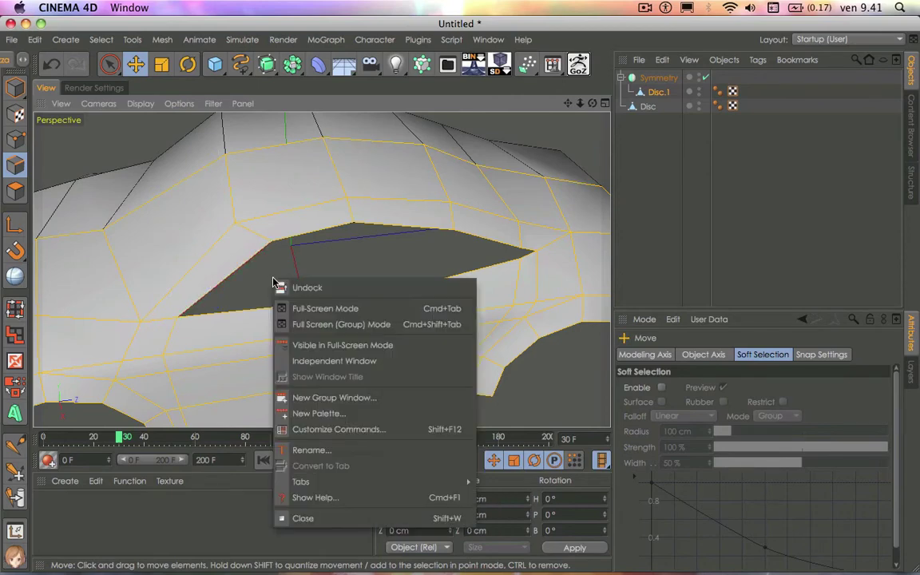
{"action": "left_click", "coordinate": [269, 243]}
{"action": "right_click", "coordinate": [269, 243]}
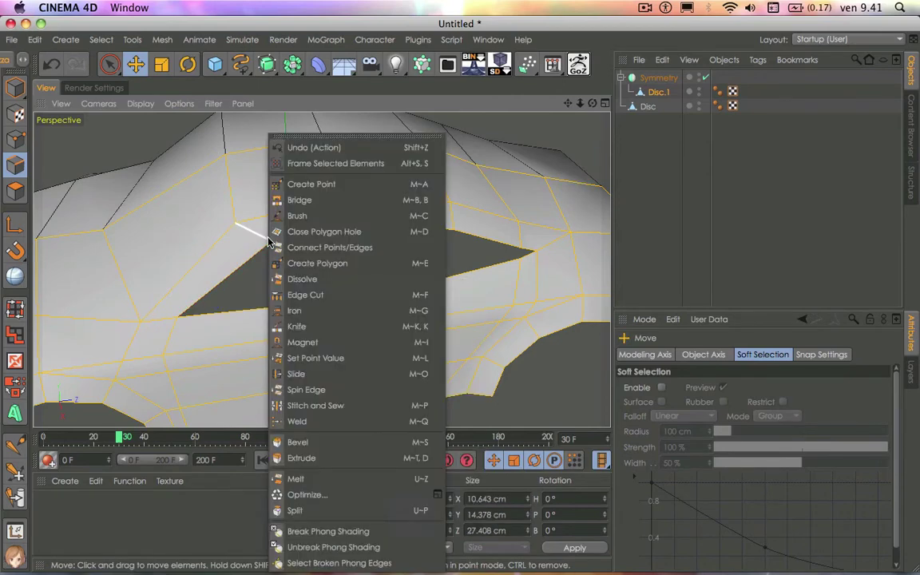
Step: Bridge the window hole's upper edges to its lower edges across its left, middle and remaining parts
{"action": "left_click", "coordinate": [302, 201]}
{"action": "mouse_move", "coordinate": [262, 251]}
{"action": "left_mouse_down"}
{"action": "mouse_move", "coordinate": [259, 311]}
{"action": "mouse_move", "coordinate": [304, 252]}
{"action": "left_mouse_up"}
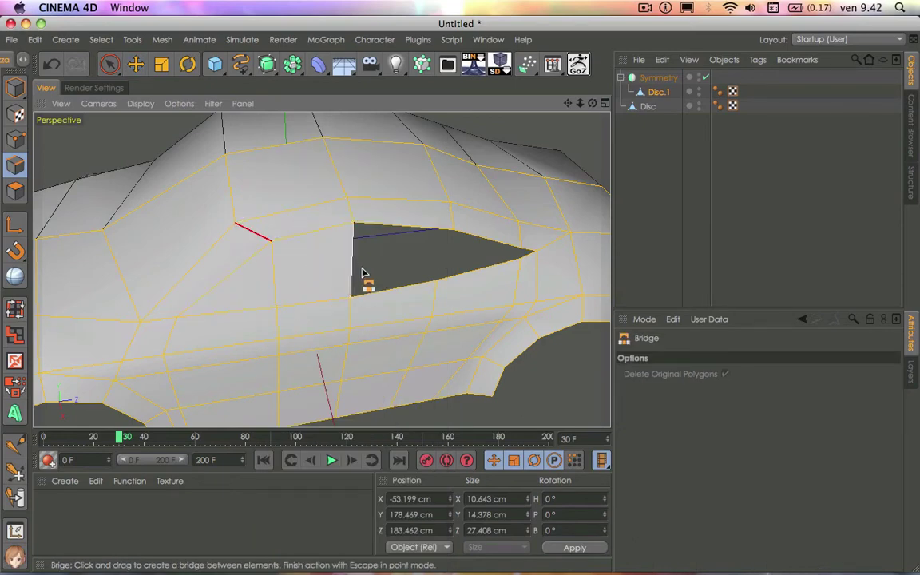
{"action": "left_click_drag", "start_coordinate": [385, 281], "coordinate": [395, 245]}
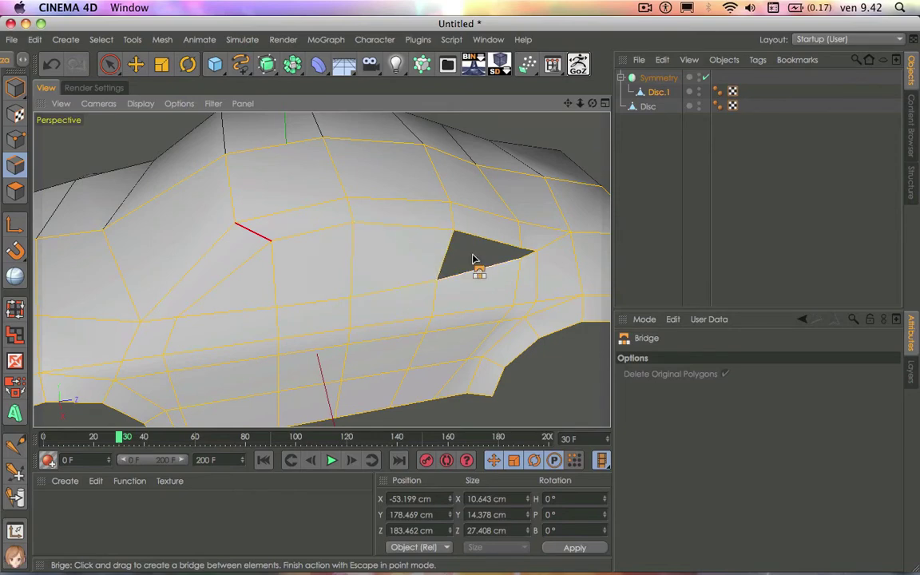
{"action": "left_click_drag", "start_coordinate": [472, 267], "coordinate": [476, 246]}
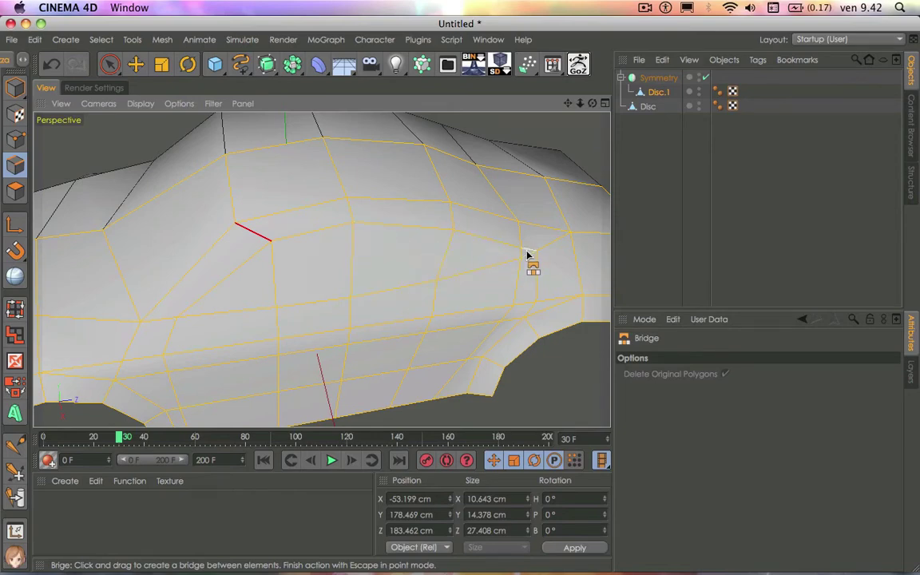
Step: Orbit to a three-quarter side view of the car and reselect Disc.1
{"action": "scroll", "coordinate": [421, 277], "scroll_direction": "down", "scroll_amount": 5}
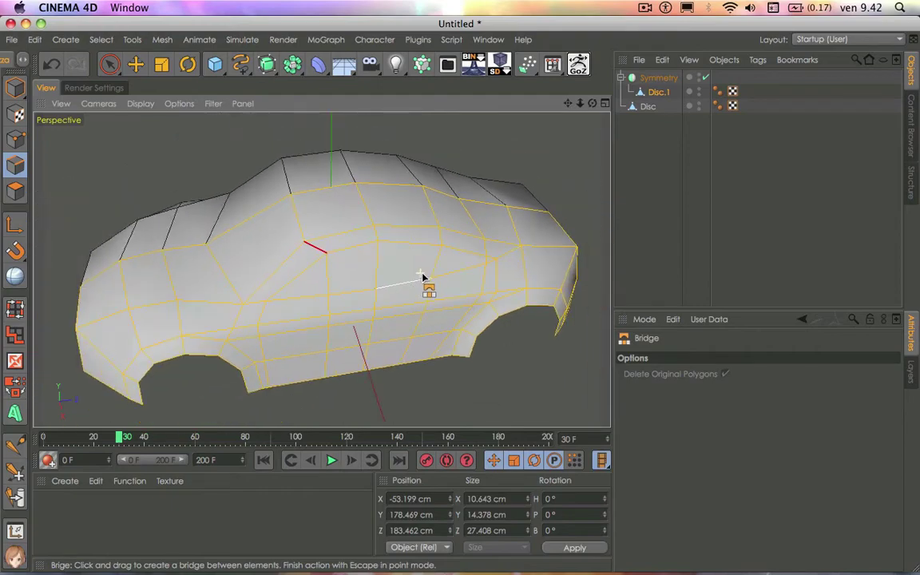
{"action": "left_click", "coordinate": [649, 207]}
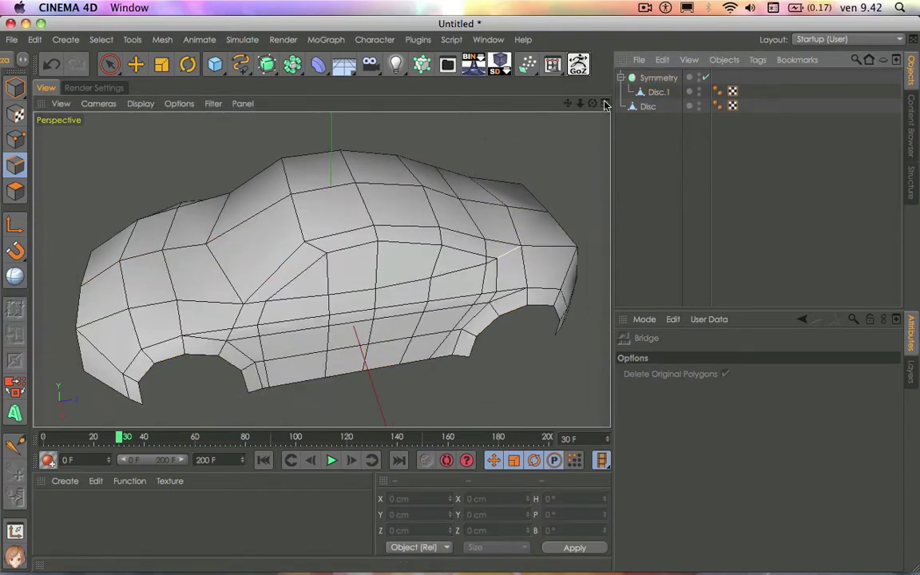
{"action": "mouse_move", "coordinate": [592, 103]}
{"action": "left_mouse_down"}
{"action": "mouse_move", "coordinate": [321, 270]}
{"action": "mouse_move", "coordinate": [445, 198]}
{"action": "left_mouse_up"}
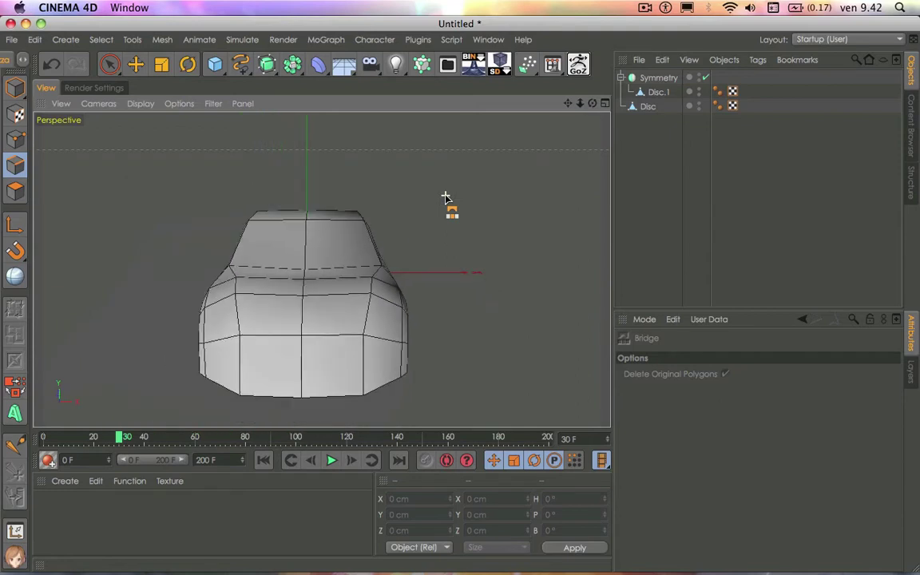
{"action": "left_click_drag", "start_coordinate": [591, 105], "coordinate": [320, 269]}
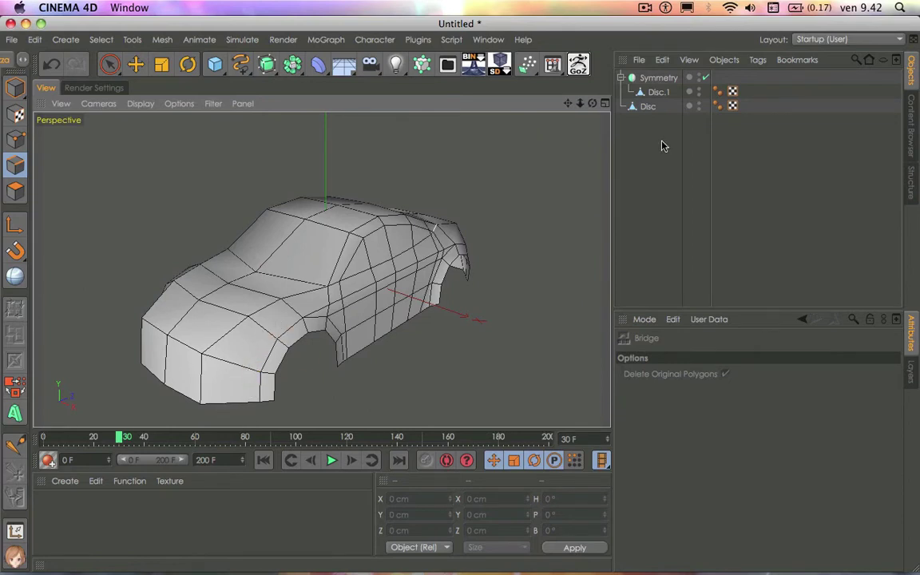
{"action": "left_click", "coordinate": [655, 92]}
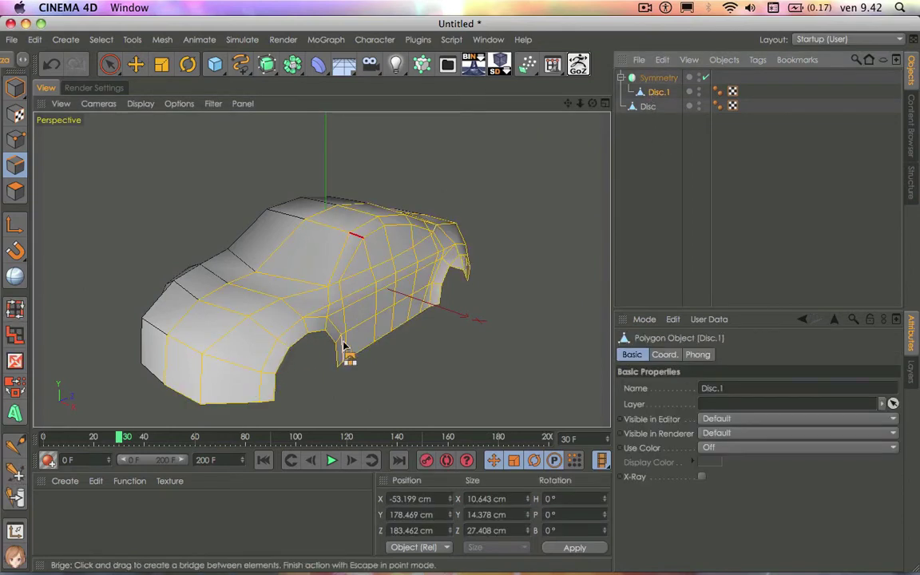
Step: Add a horizontal edge loop along the car body's side using the Knife in Loop mode
{"action": "right_click", "coordinate": [503, 231]}
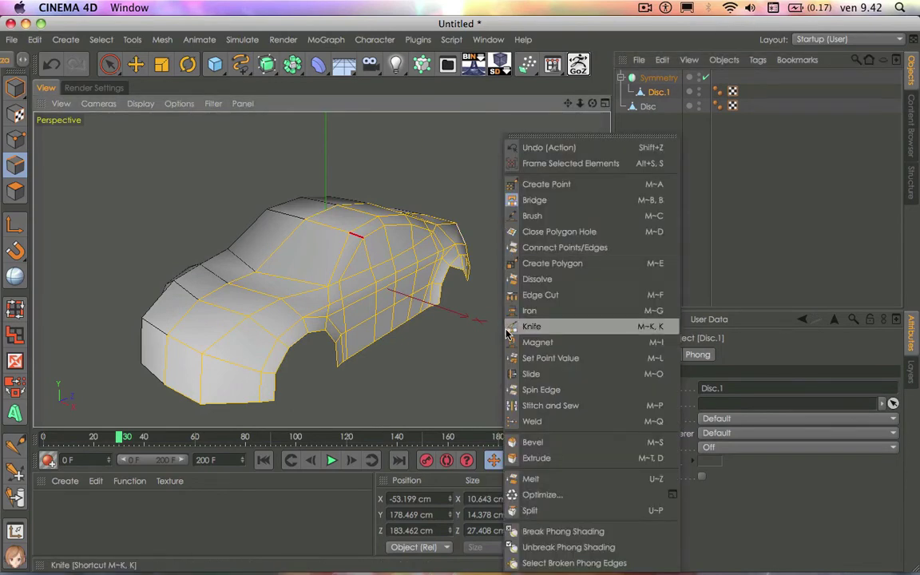
{"action": "left_click", "coordinate": [507, 327]}
{"action": "left_click", "coordinate": [684, 388]}
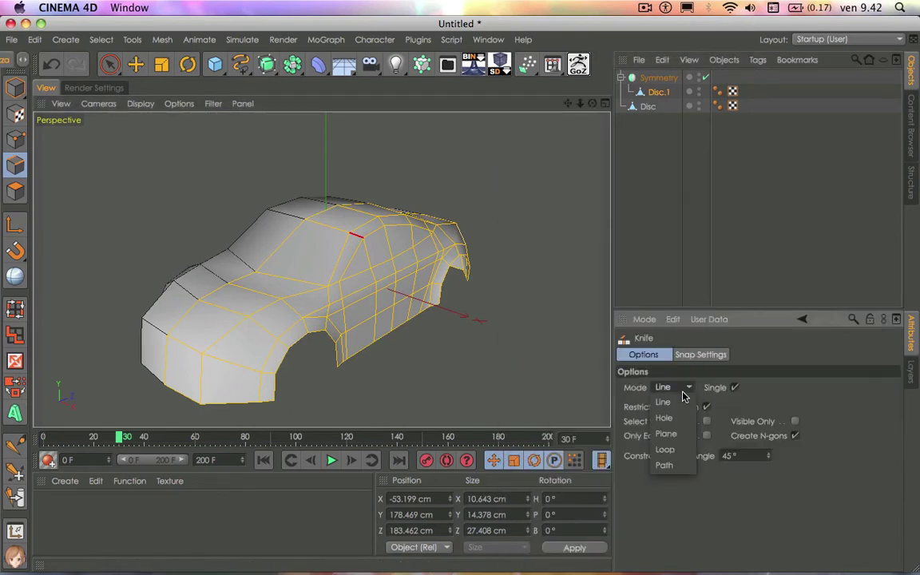
{"action": "left_click", "coordinate": [665, 445]}
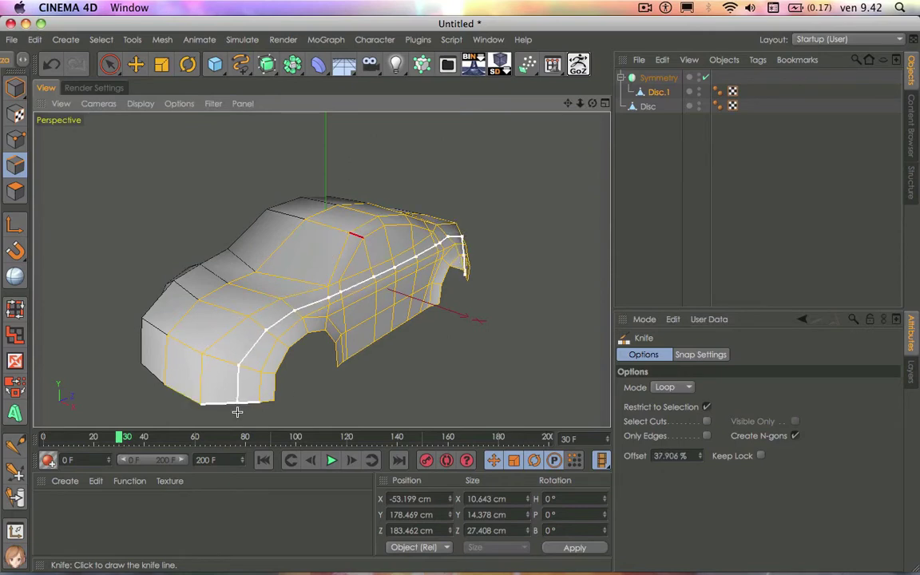
{"action": "left_click", "coordinate": [241, 406]}
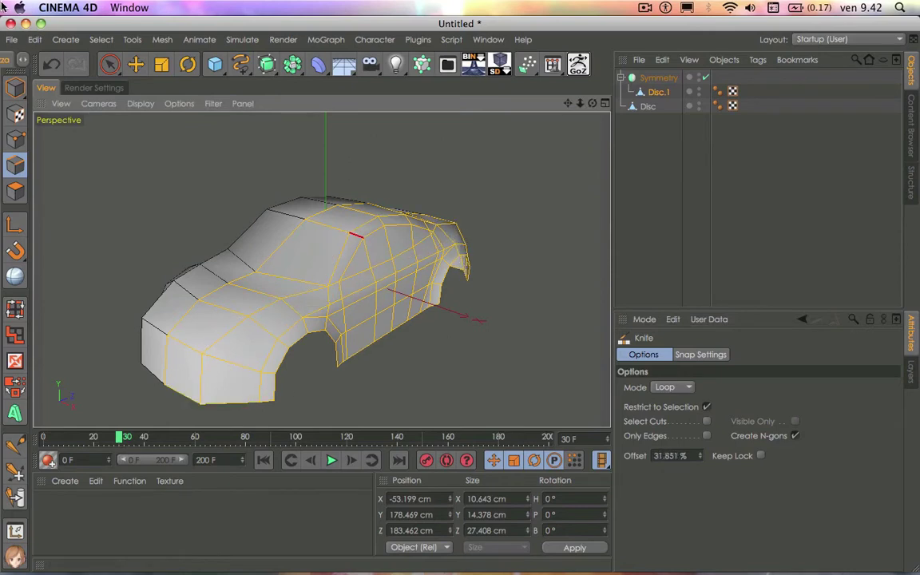
{"action": "left_click", "coordinate": [15, 139]}
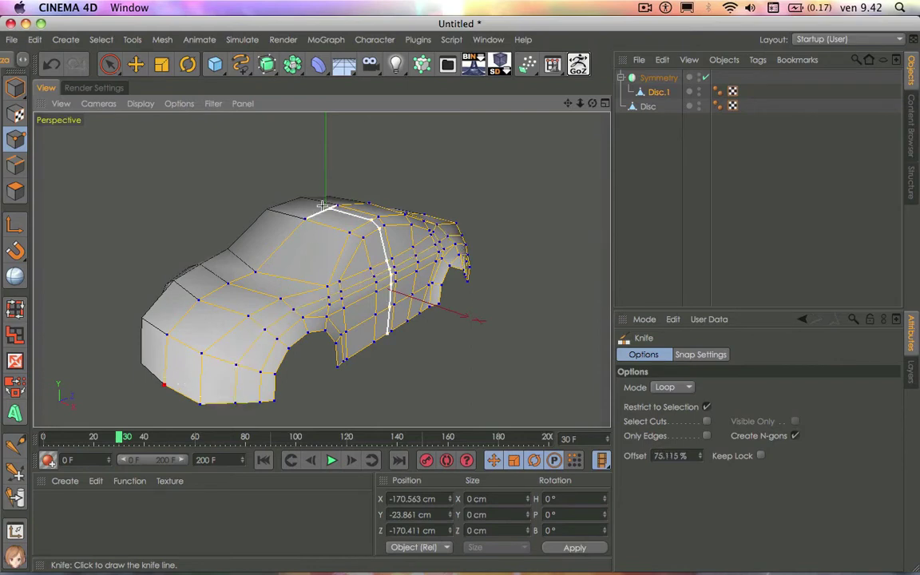
Step: Leave the knife, orbit to see the car's side and front, and pick the Knife again
{"action": "key", "text": "space"}
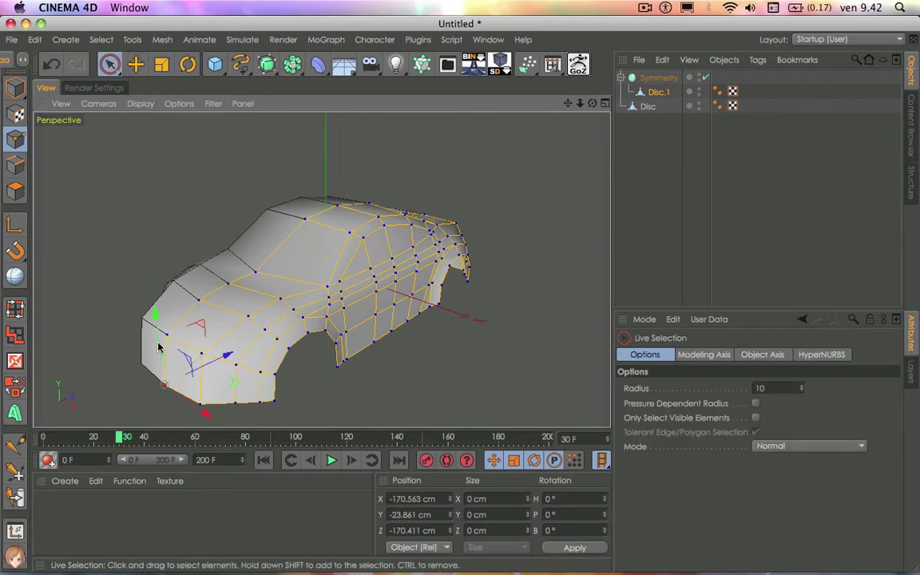
{"action": "left_click_drag", "start_coordinate": [592, 103], "coordinate": [511, 107]}
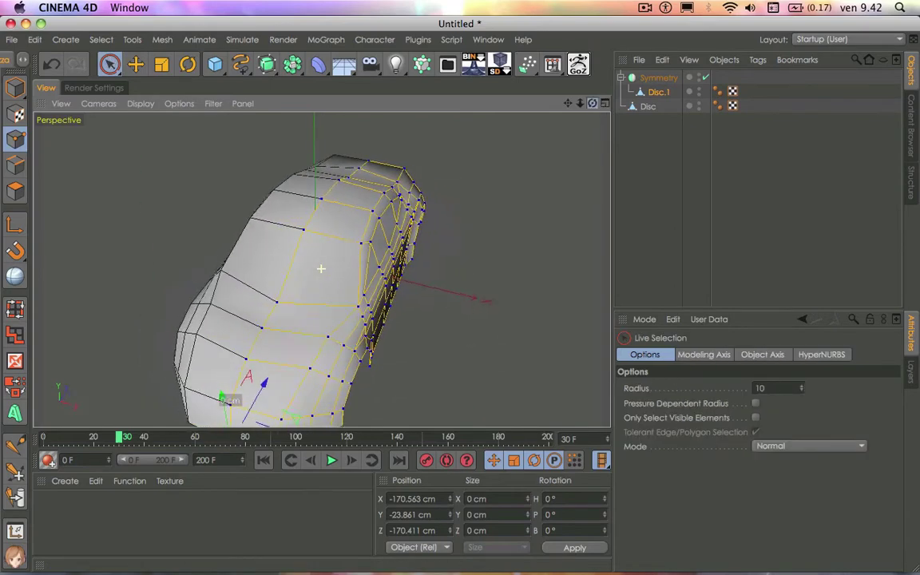
{"action": "left_click_drag", "start_coordinate": [320, 268], "coordinate": [371, 222]}
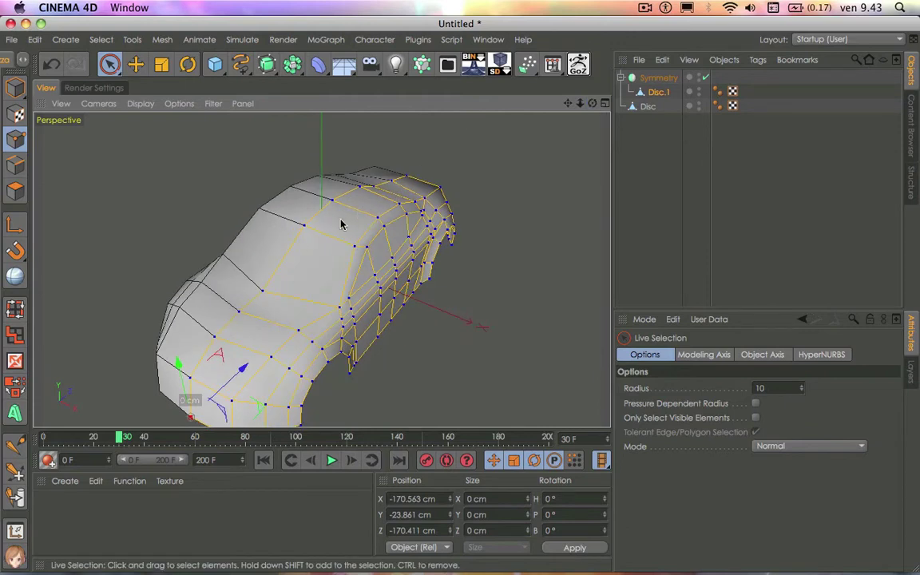
{"action": "left_click_drag", "start_coordinate": [567, 103], "coordinate": [558, 64]}
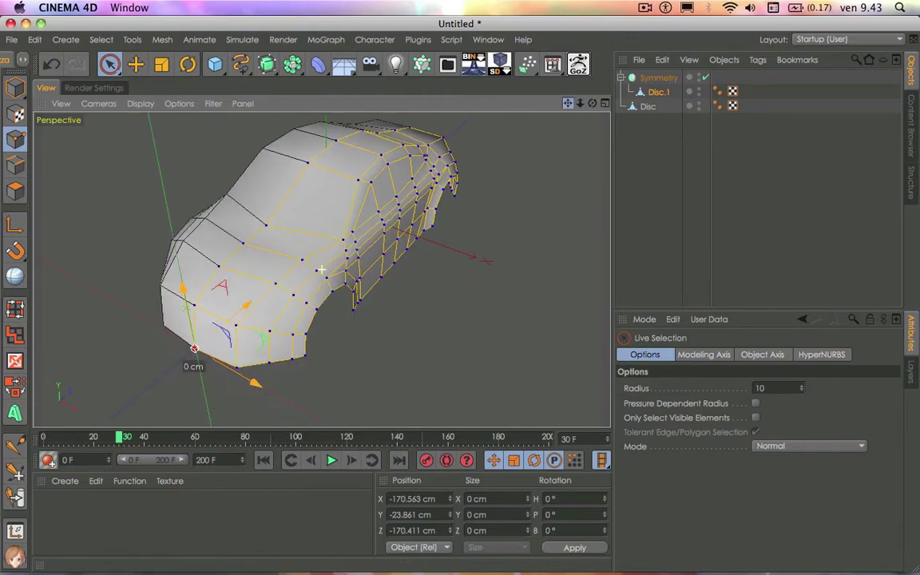
{"action": "right_click", "coordinate": [95, 219]}
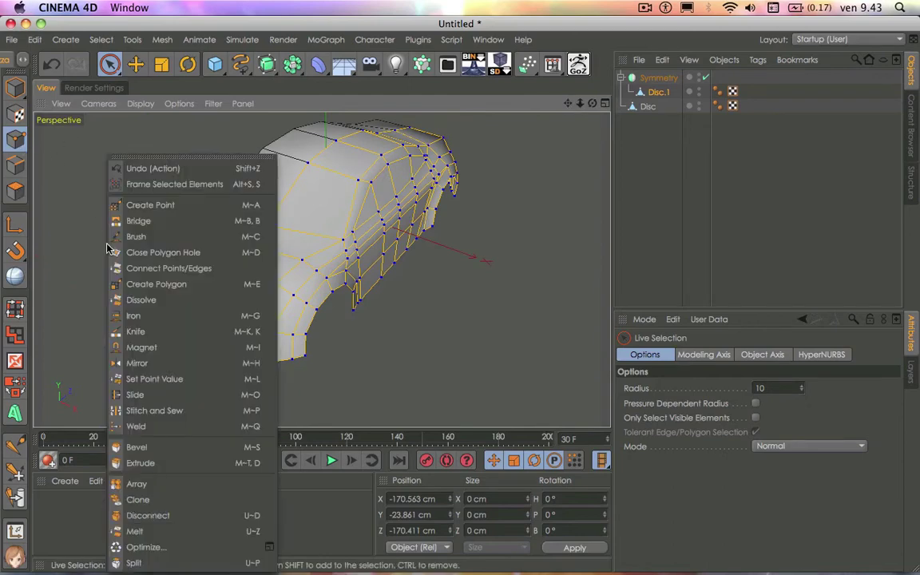
{"action": "left_click", "coordinate": [121, 311]}
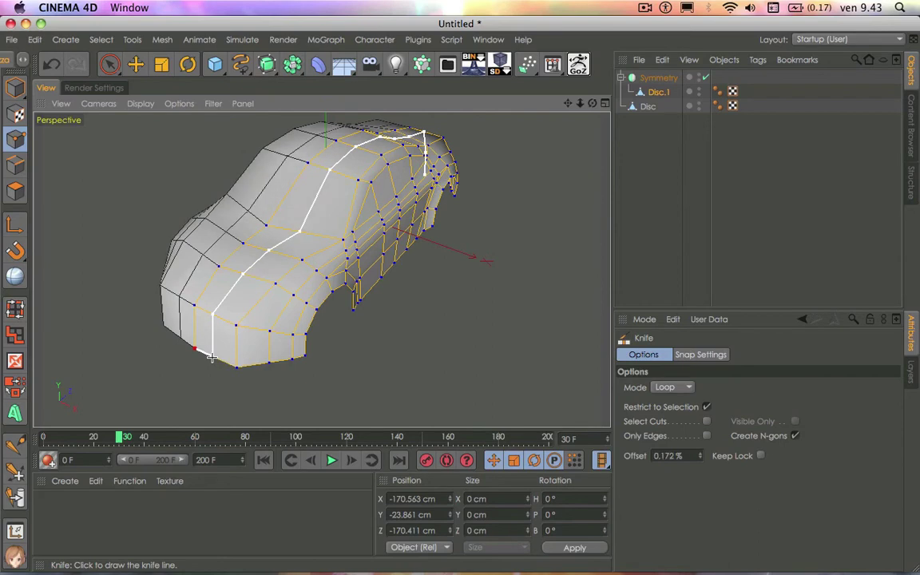
Step: Maximise a zoomed-in Top view framing the car's front
{"action": "left_click", "coordinate": [606, 105]}
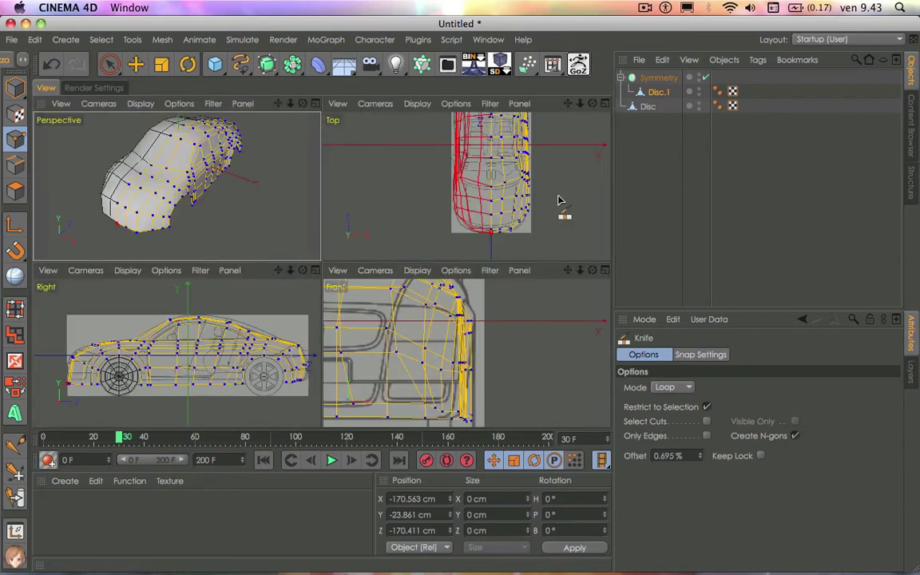
{"action": "scroll", "coordinate": [559, 200], "scroll_direction": "up", "scroll_amount": 3}
{"action": "scroll", "coordinate": [551, 201], "scroll_direction": "up", "scroll_amount": 3}
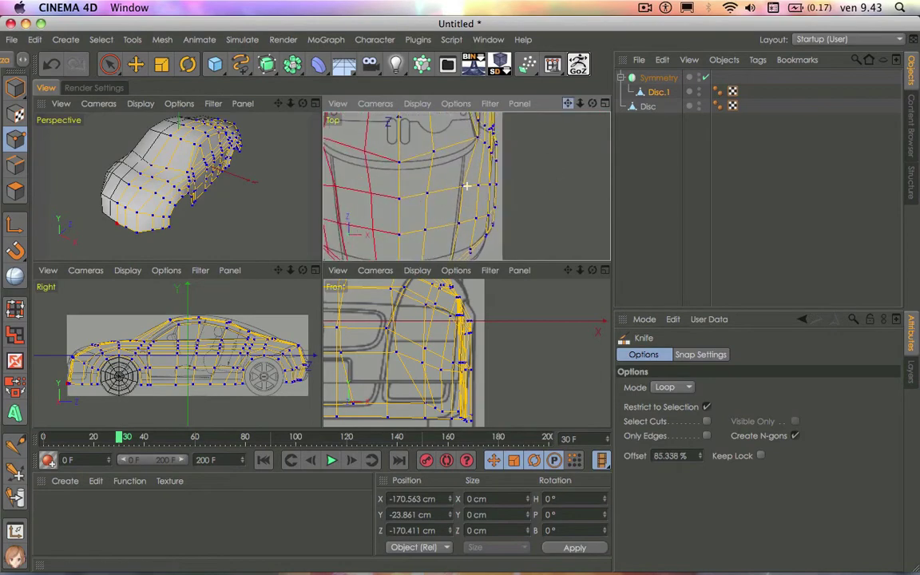
{"action": "left_click_drag", "start_coordinate": [467, 186], "coordinate": [572, 103]}
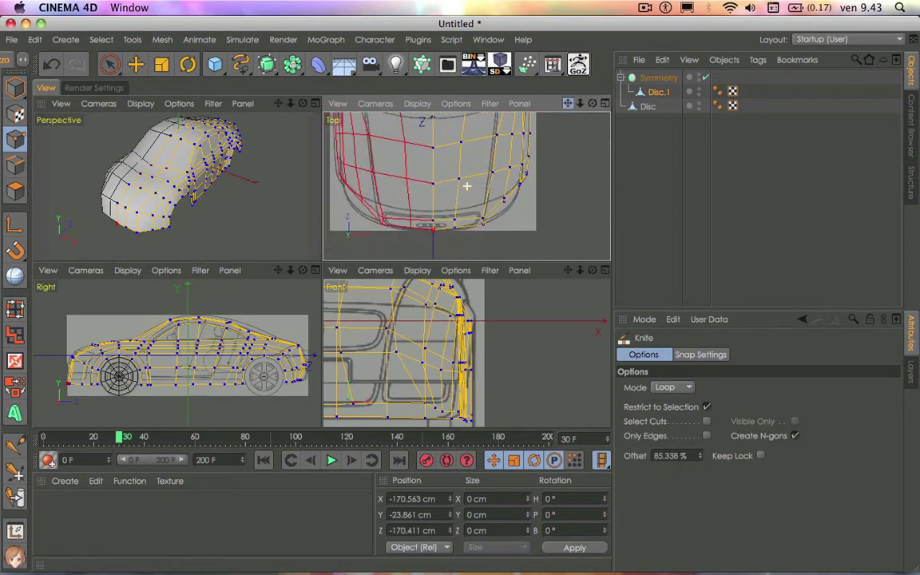
{"action": "left_click", "coordinate": [605, 105]}
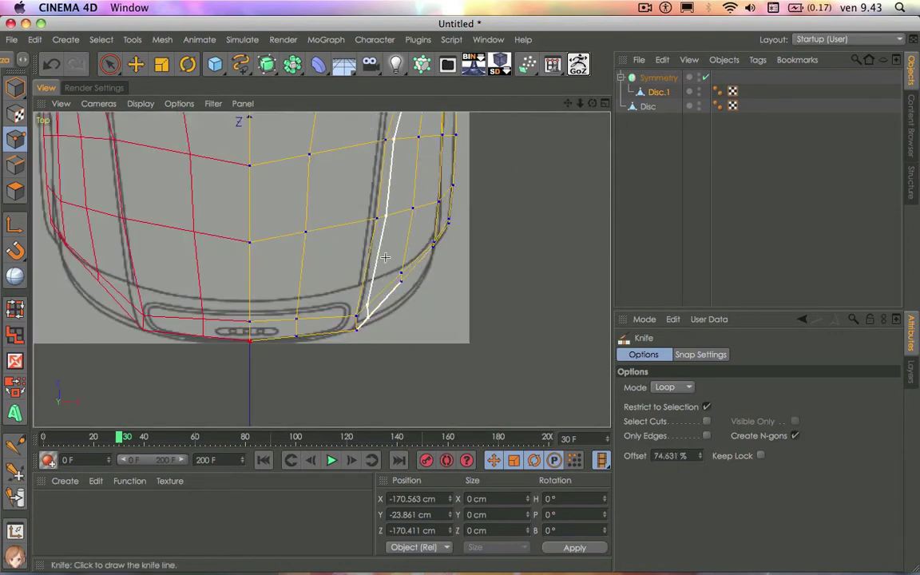
Step: With Live Selection, move the front-edge and grille points onto the blueprint curve
{"action": "left_click", "coordinate": [108, 63]}
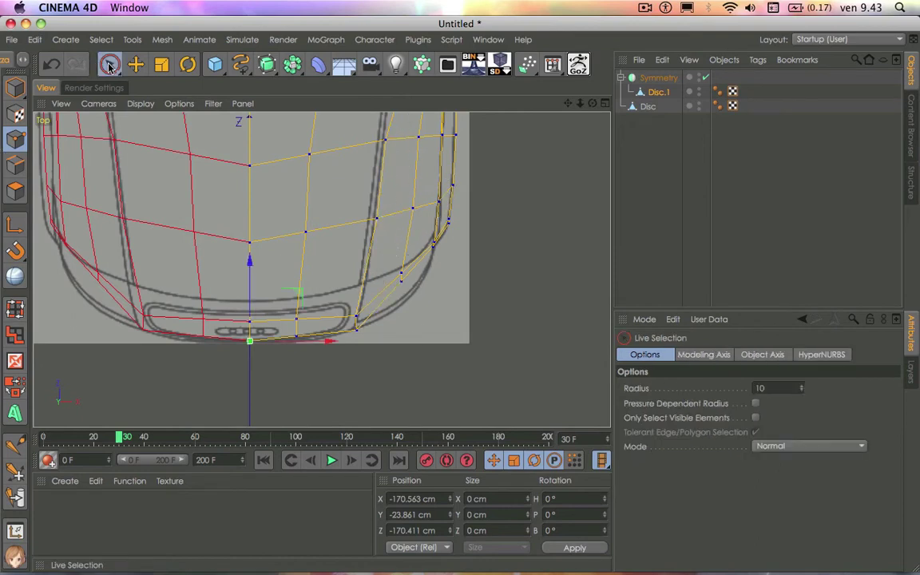
{"action": "left_click", "coordinate": [401, 301]}
{"action": "left_click_drag", "start_coordinate": [403, 266], "coordinate": [433, 279]}
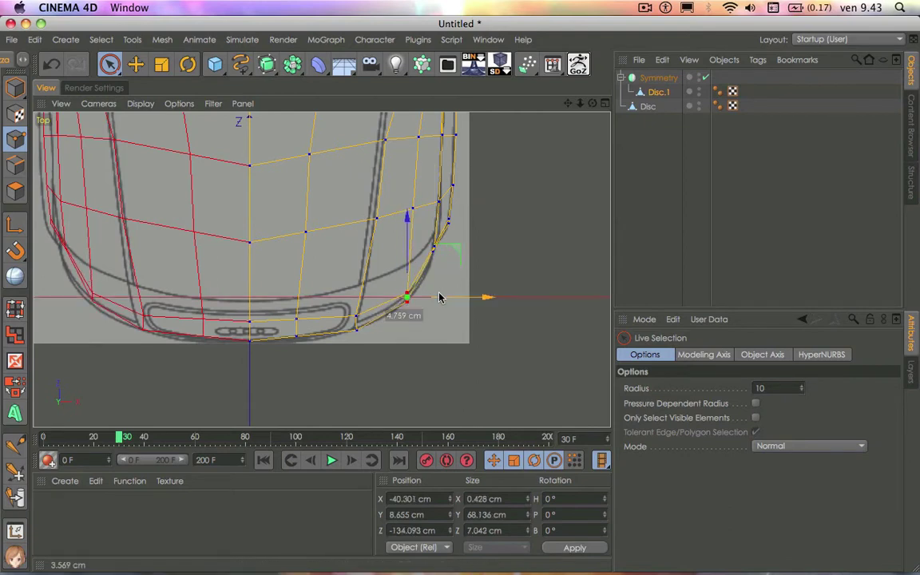
{"action": "left_click_drag", "start_coordinate": [401, 280], "coordinate": [407, 275]}
{"action": "left_click", "coordinate": [355, 329]}
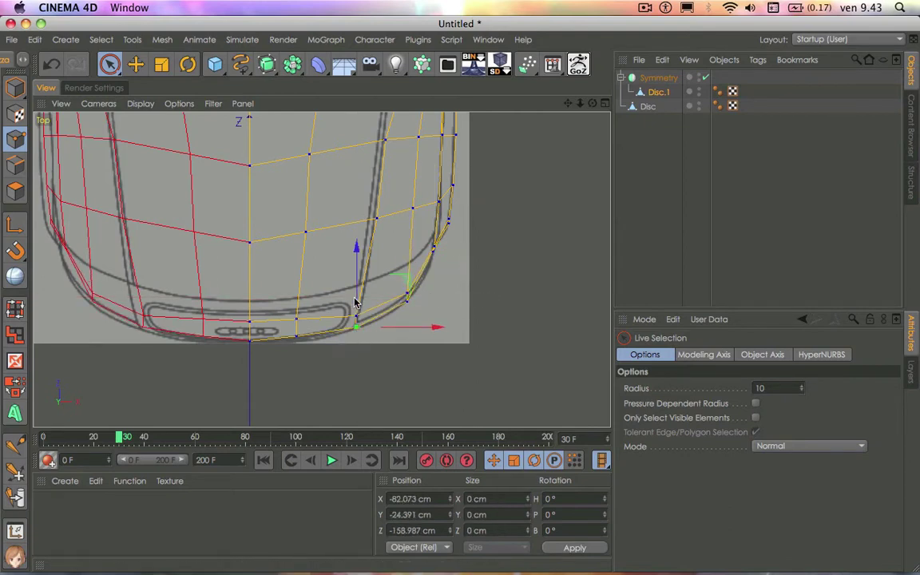
{"action": "left_click", "coordinate": [299, 336]}
{"action": "left_click_drag", "start_coordinate": [298, 304], "coordinate": [297, 300]}
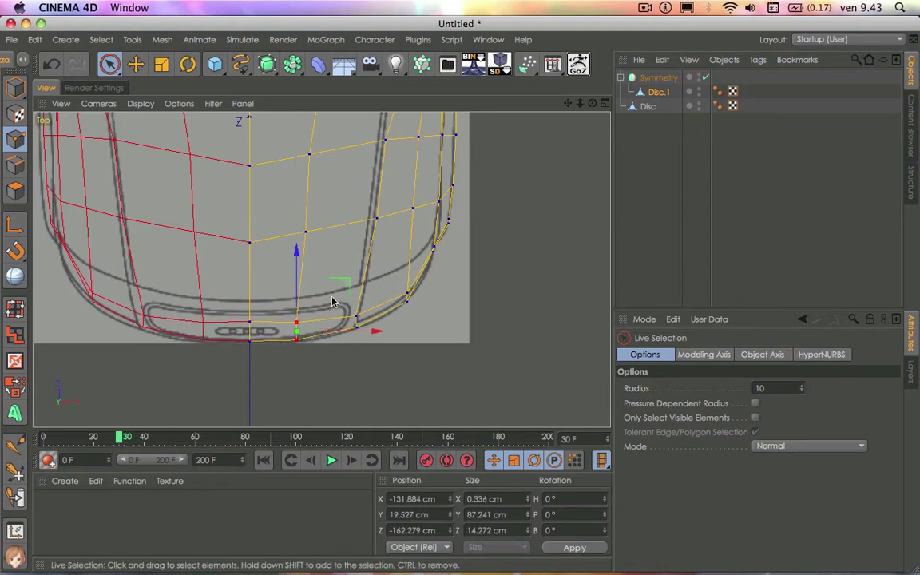
{"action": "left_click", "coordinate": [354, 313]}
{"action": "left_click_drag", "start_coordinate": [353, 312], "coordinate": [357, 308]}
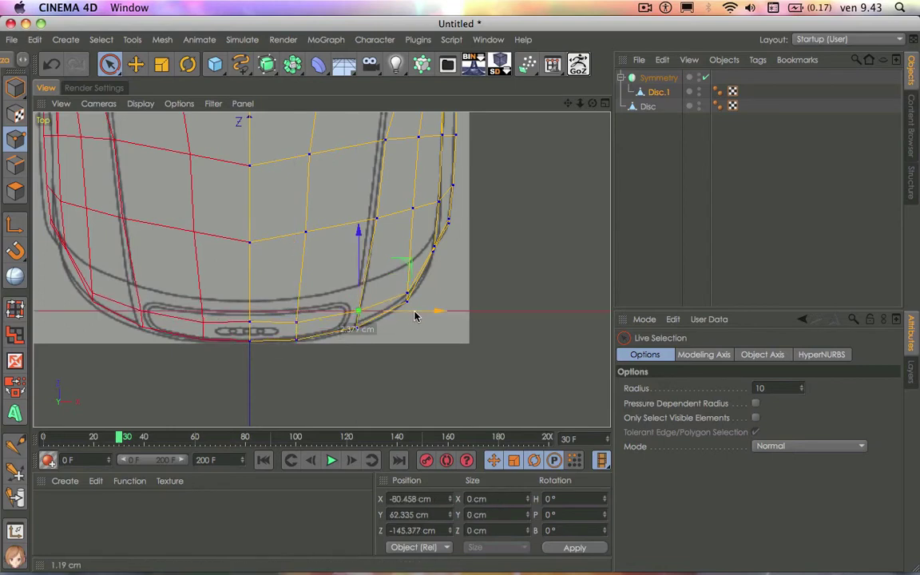
Step: Adjust a bonnet point and move the centre-line points up onto the outline
{"action": "left_click", "coordinate": [377, 220]}
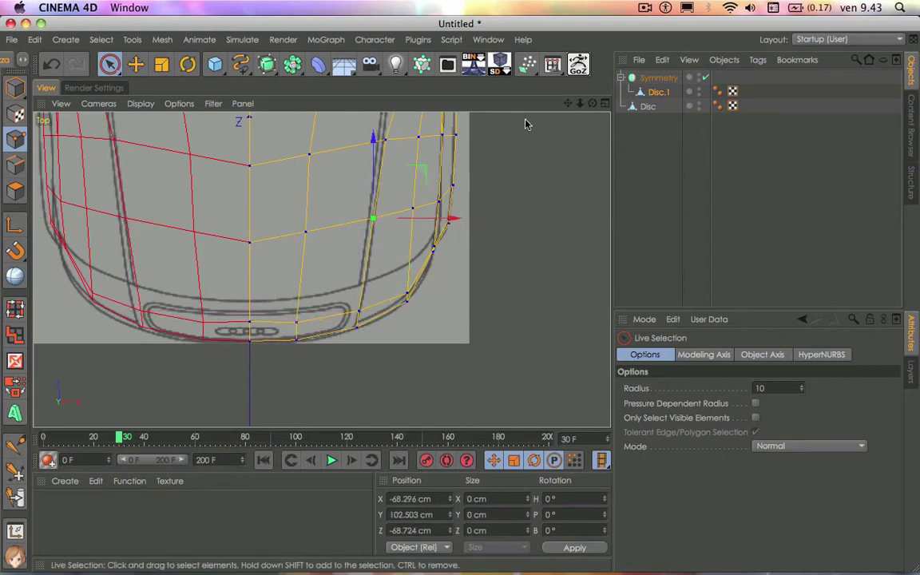
{"action": "left_click_drag", "start_coordinate": [312, 259], "coordinate": [321, 269]}
{"action": "middle_click_drag", "start_coordinate": [321, 269], "coordinate": [423, 296], "text": "alt"}
{"action": "left_click", "coordinate": [292, 305]}
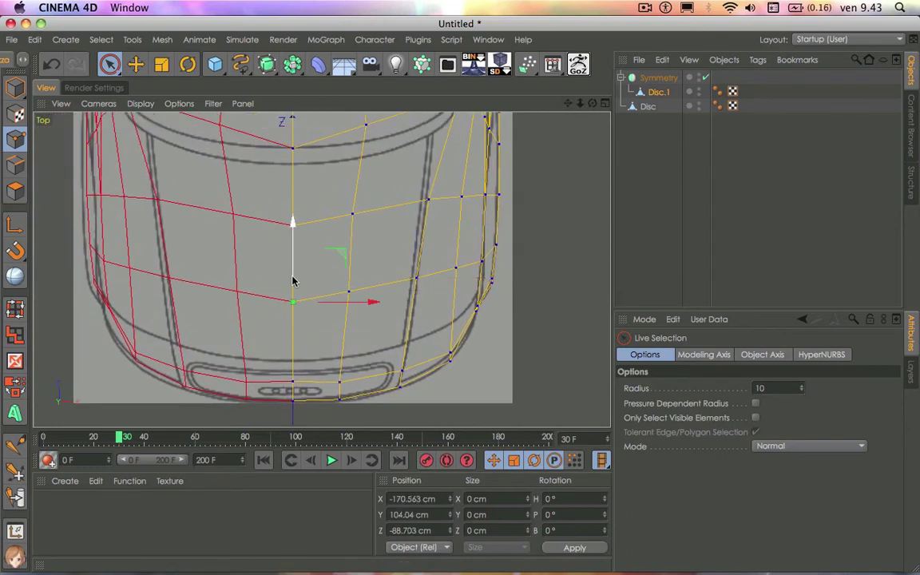
{"action": "left_click_drag", "start_coordinate": [292, 233], "coordinate": [289, 223]}
{"action": "left_click", "coordinate": [289, 223]}
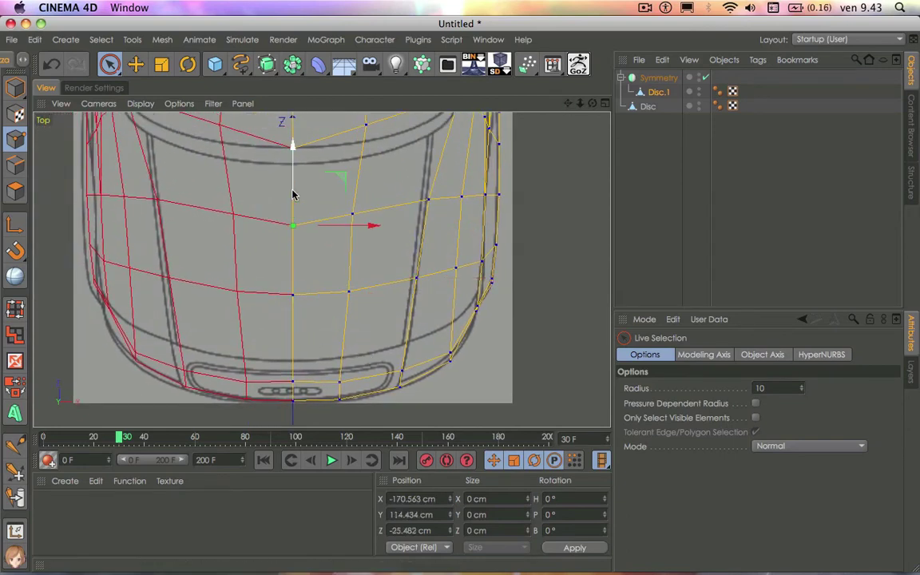
Step: Align the bonnet points near the fender and windscreen with the blueprint lines
{"action": "left_click", "coordinate": [428, 202]}
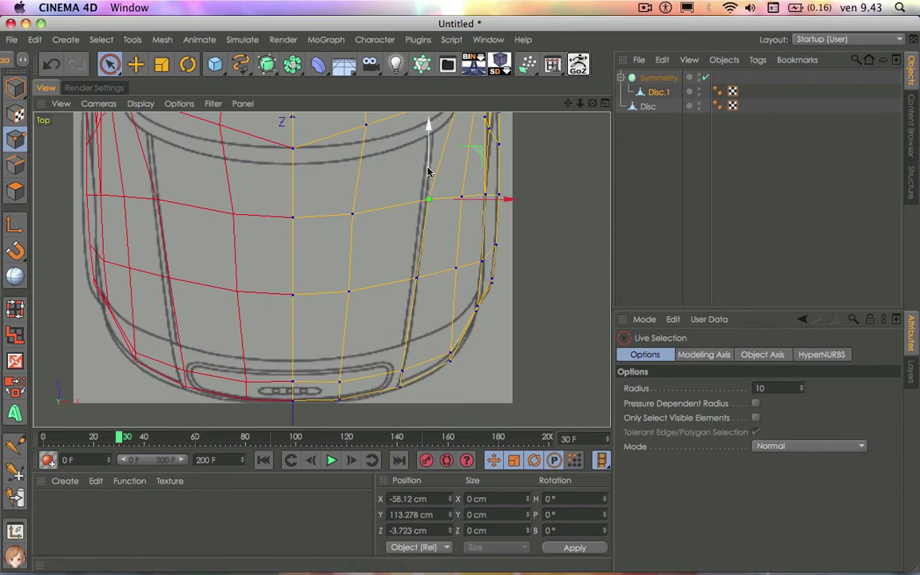
{"action": "left_click_drag", "start_coordinate": [428, 159], "coordinate": [428, 166]}
{"action": "left_click", "coordinate": [461, 196]}
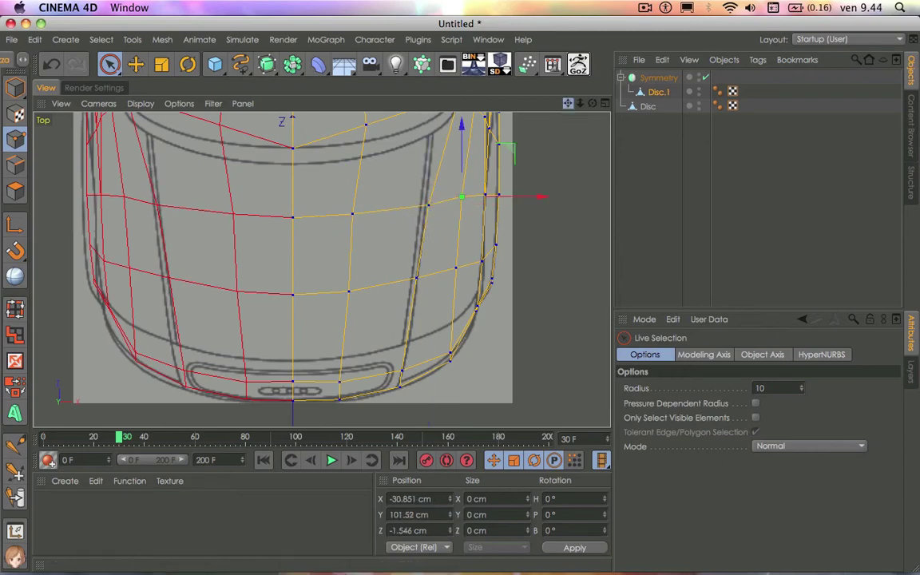
{"action": "middle_click_drag", "start_coordinate": [318, 177], "coordinate": [320, 269], "text": "alt"}
{"action": "left_click", "coordinate": [366, 216]}
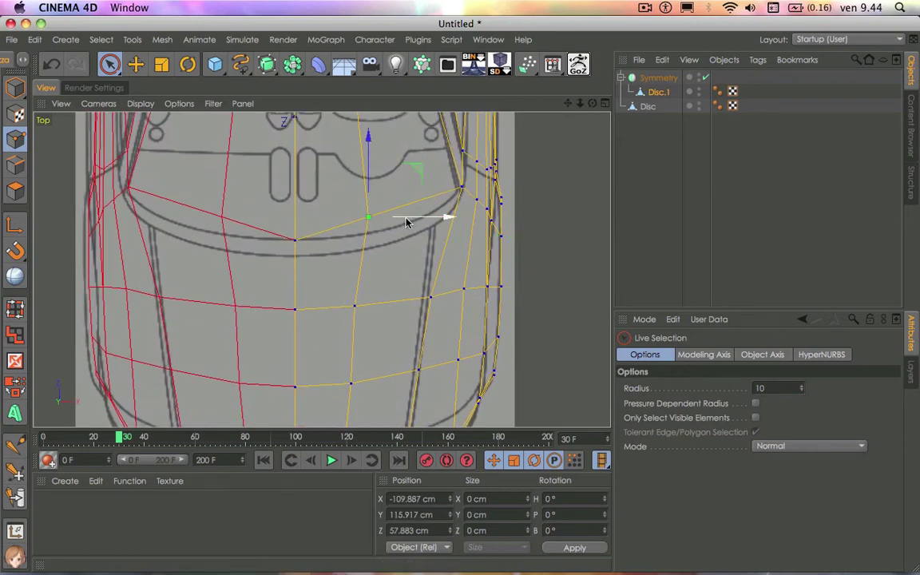
{"action": "left_click_drag", "start_coordinate": [409, 216], "coordinate": [429, 215]}
{"action": "mouse_move", "coordinate": [385, 168]}
{"action": "left_mouse_down"}
{"action": "mouse_move", "coordinate": [385, 194]}
{"action": "mouse_move", "coordinate": [386, 181]}
{"action": "left_mouse_up"}
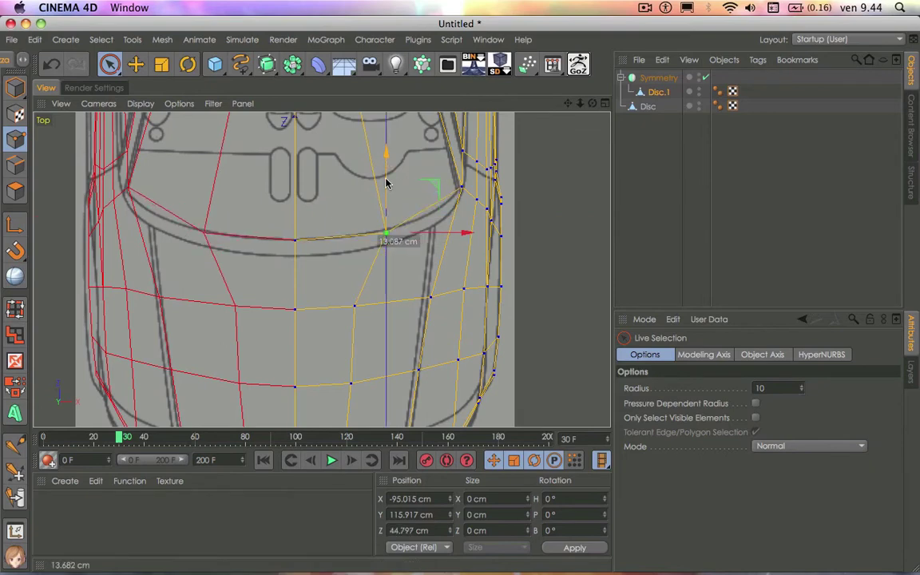
Step: Shift the lower bonnet points right to match the outline
{"action": "left_click", "coordinate": [355, 306]}
{"action": "left_click_drag", "start_coordinate": [420, 308], "coordinate": [441, 309]}
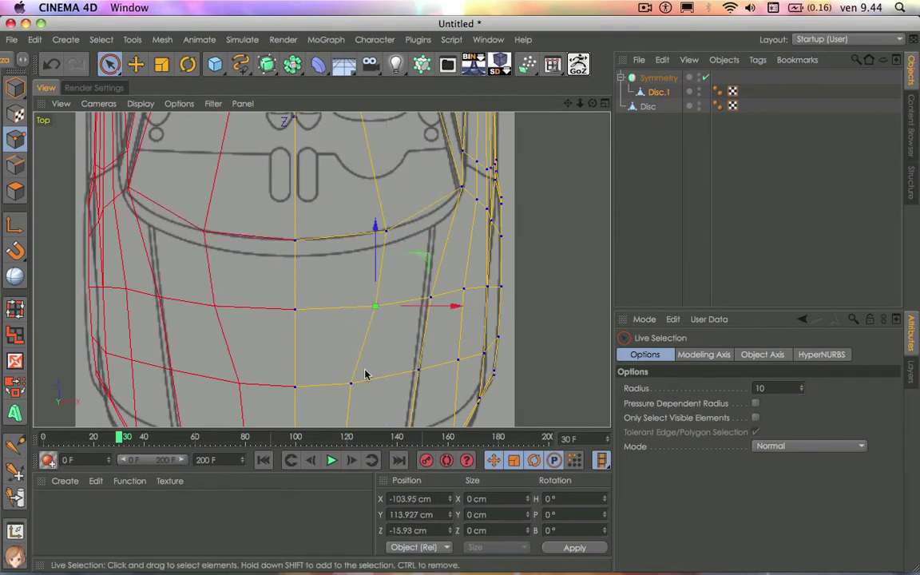
{"action": "left_click", "coordinate": [351, 384]}
{"action": "left_click_drag", "start_coordinate": [384, 384], "coordinate": [398, 388]}
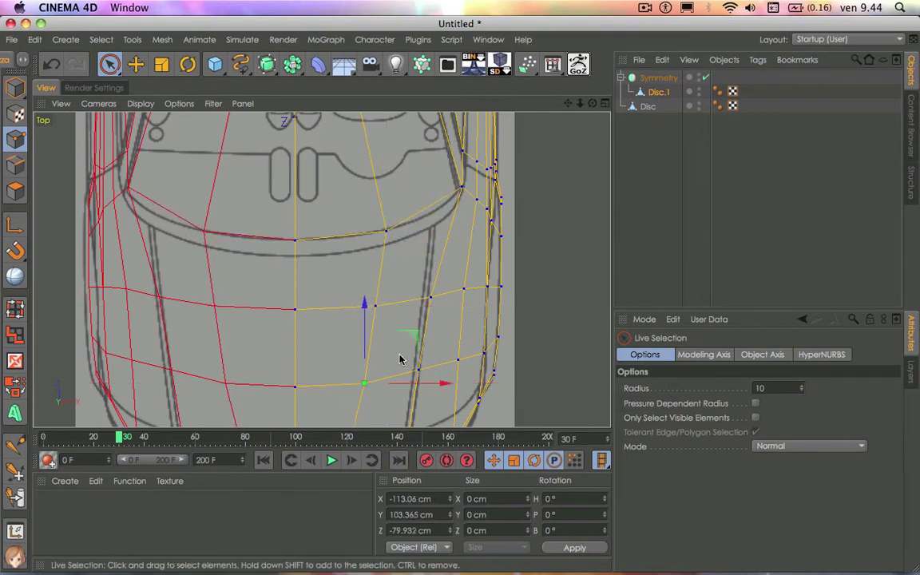
{"action": "scroll", "coordinate": [399, 367], "scroll_direction": "down", "scroll_amount": 3}
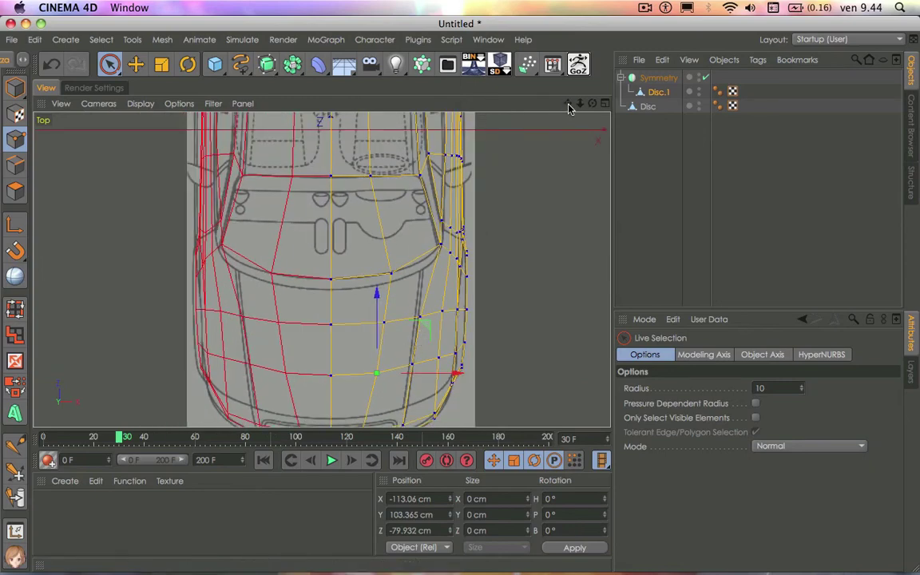
Step: In the Top view, nudge the top-centre front-edge points toward the blueprint outline
{"action": "left_click_drag", "start_coordinate": [569, 109], "coordinate": [594, 166]}
{"action": "left_click", "coordinate": [356, 234]}
{"action": "left_click_drag", "start_coordinate": [357, 209], "coordinate": [357, 206]}
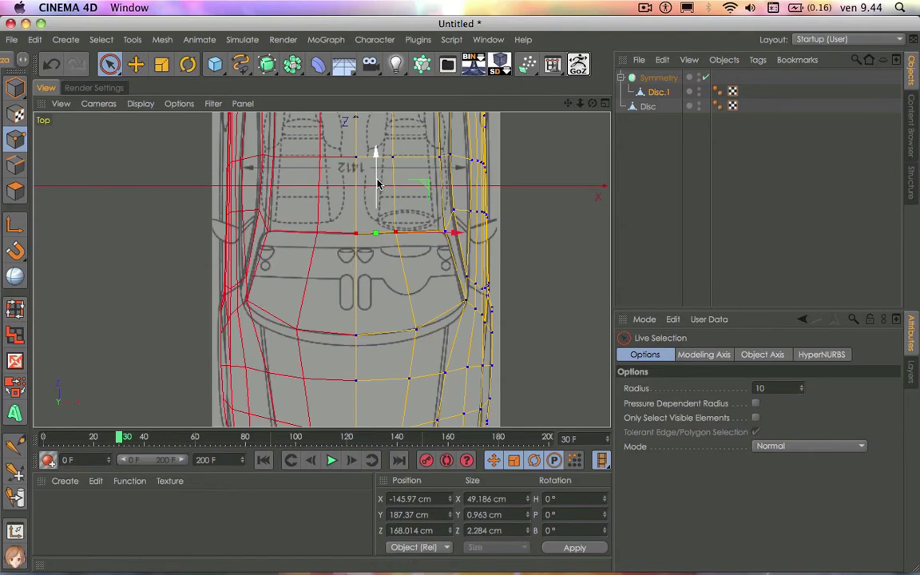
{"action": "left_click", "coordinate": [395, 233], "text": "shift"}
{"action": "middle_click_drag", "start_coordinate": [360, 202], "coordinate": [365, 251]}
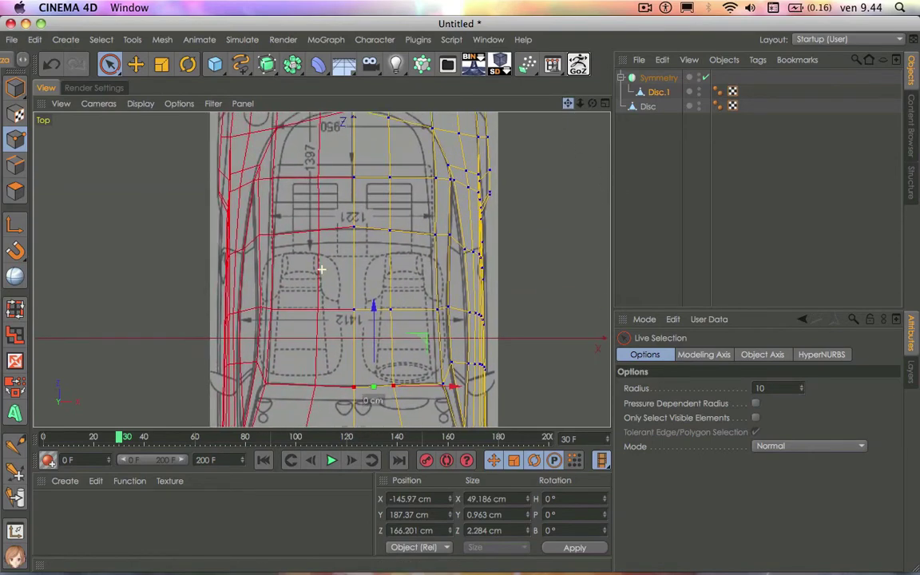
{"action": "scroll", "coordinate": [364, 251], "scroll_direction": "up", "scroll_amount": 3}
{"action": "left_click_drag", "start_coordinate": [336, 241], "coordinate": [336, 245]}
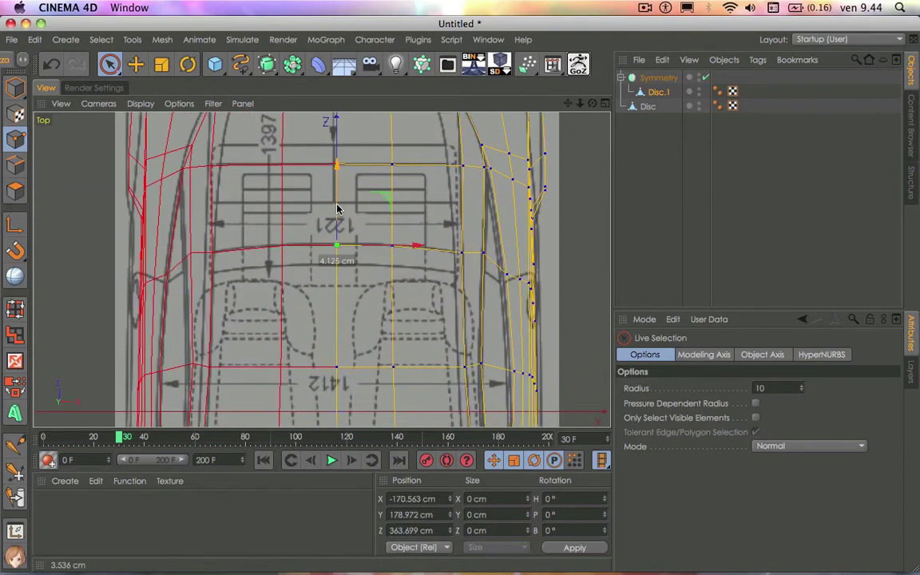
{"action": "left_click", "coordinate": [390, 252]}
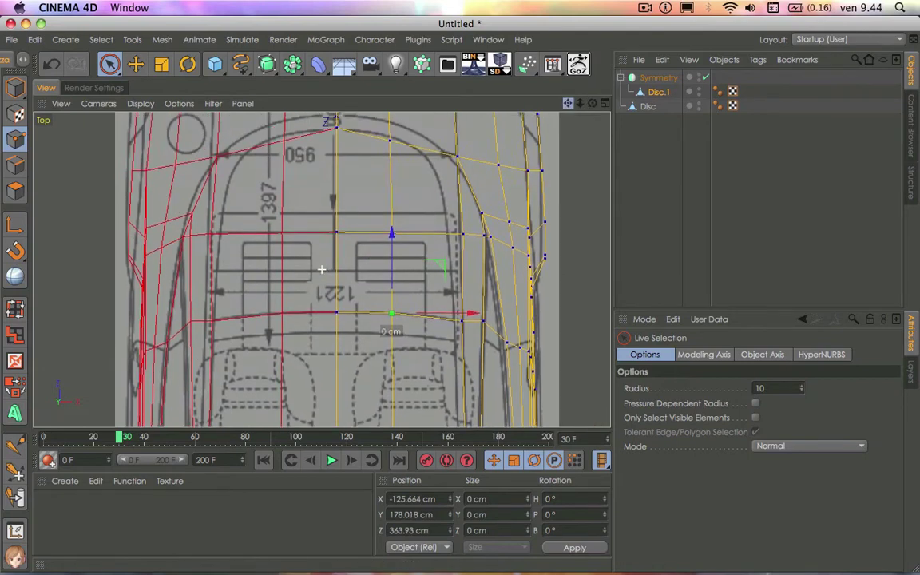
Step: Move the remaining roof-edge and front-outline points onto the blueprint's curved nose line
{"action": "middle_click_drag", "start_coordinate": [371, 190], "coordinate": [402, 229]}
{"action": "left_click", "coordinate": [401, 221]}
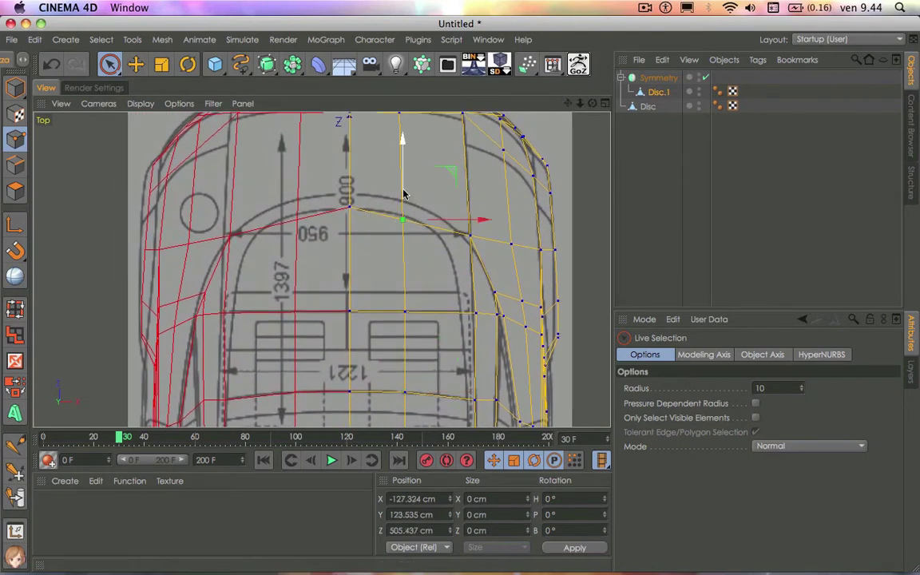
{"action": "mouse_move", "coordinate": [404, 194]}
{"action": "left_mouse_down"}
{"action": "mouse_move", "coordinate": [345, 199]}
{"action": "mouse_move", "coordinate": [345, 140]}
{"action": "left_mouse_up"}
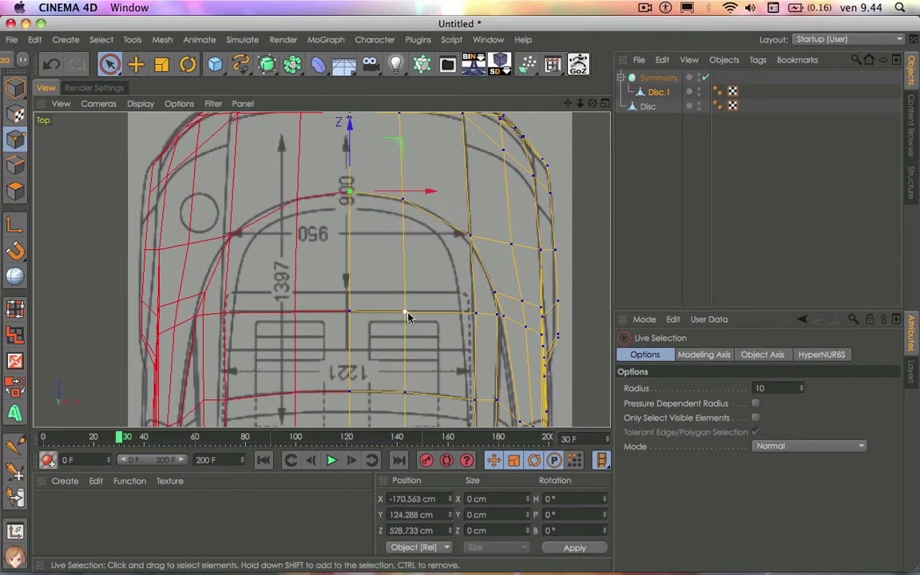
{"action": "left_click", "coordinate": [473, 313]}
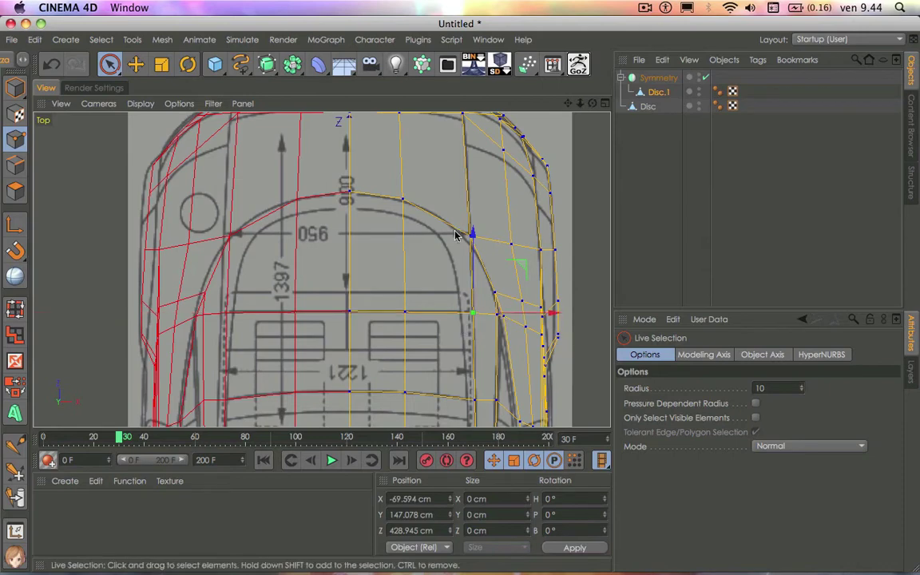
{"action": "left_click_drag", "start_coordinate": [567, 103], "coordinate": [569, 185]}
{"action": "left_click", "coordinate": [468, 195]}
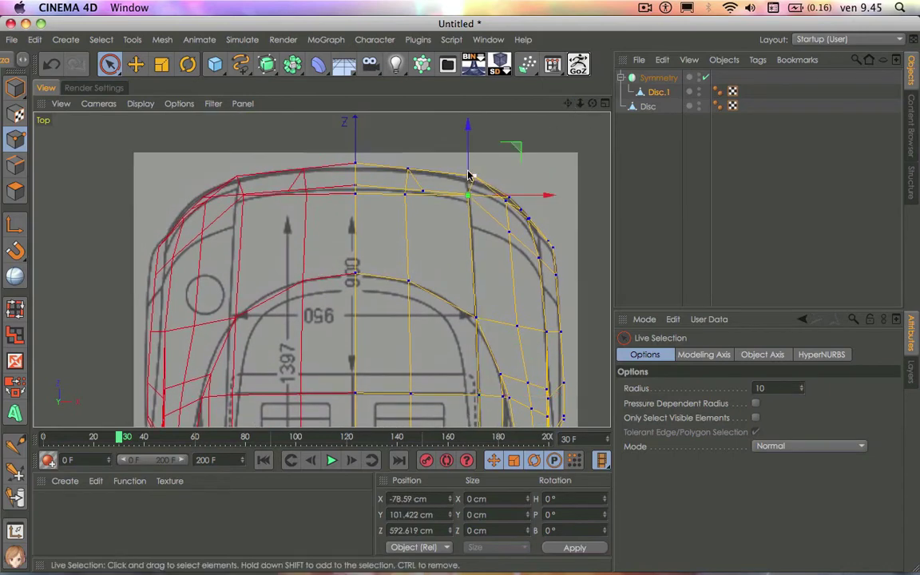
{"action": "left_click", "coordinate": [423, 192]}
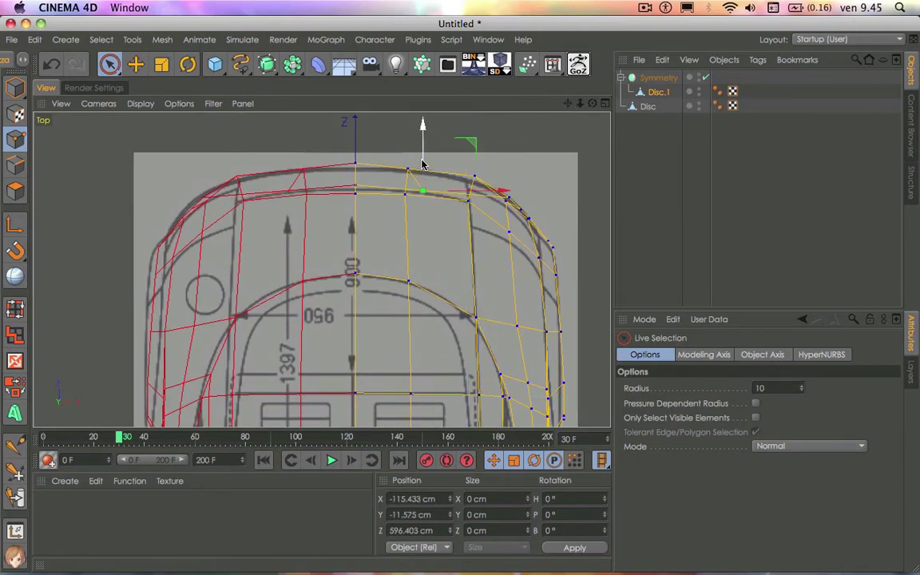
{"action": "left_click_drag", "start_coordinate": [423, 164], "coordinate": [356, 158]}
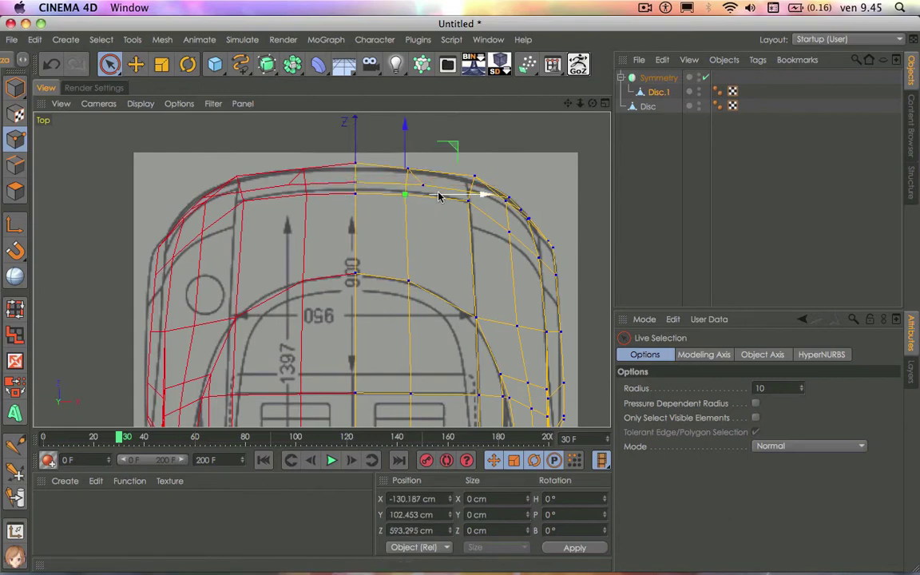
{"action": "mouse_move", "coordinate": [477, 191]}
{"action": "left_mouse_down"}
{"action": "mouse_move", "coordinate": [432, 170]}
{"action": "mouse_move", "coordinate": [357, 164]}
{"action": "left_mouse_up"}
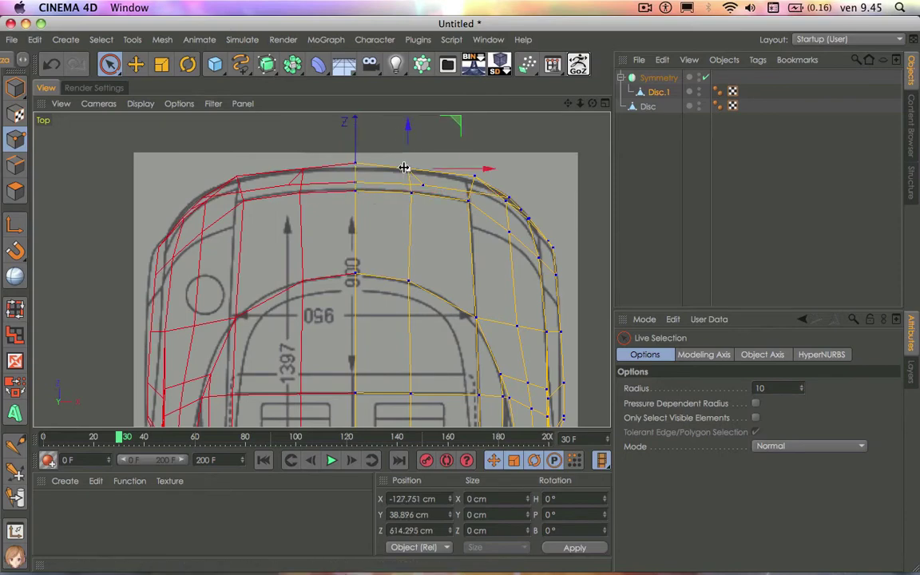
{"action": "left_click_drag", "start_coordinate": [356, 164], "coordinate": [355, 136]}
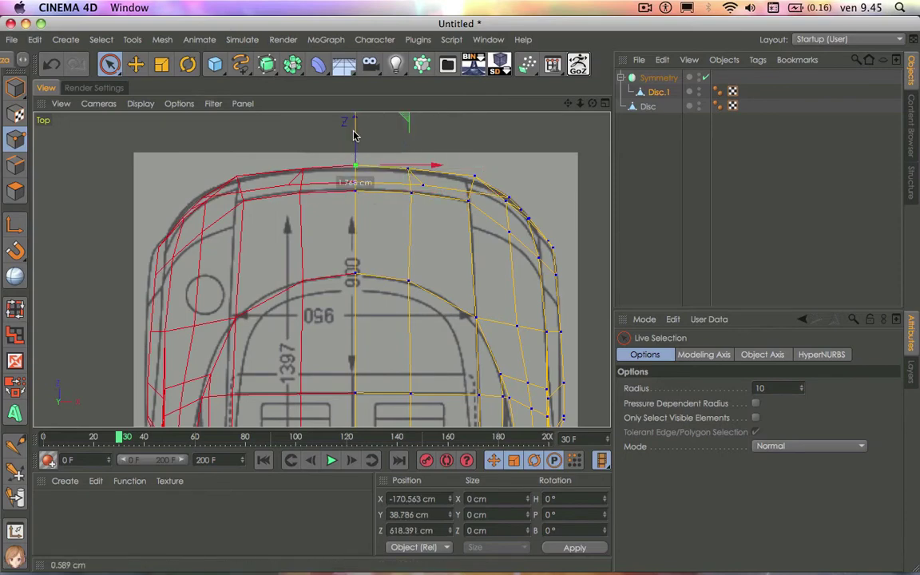
{"action": "left_click", "coordinate": [474, 181]}
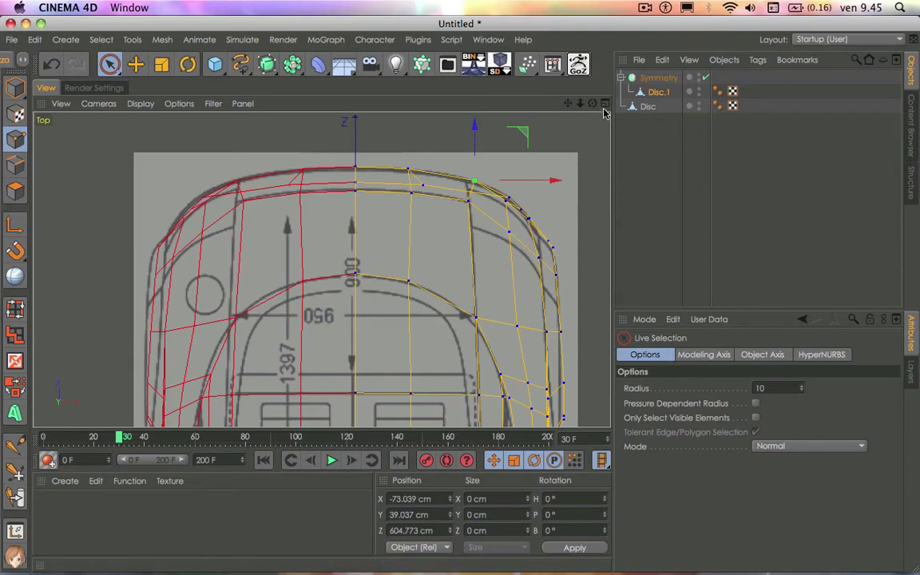
Step: In a maximised Perspective view, raise the front side points toward the shoulder line, then restore four views
{"action": "middle_click", "coordinate": [526, 172]}
{"action": "middle_click", "coordinate": [284, 147]}
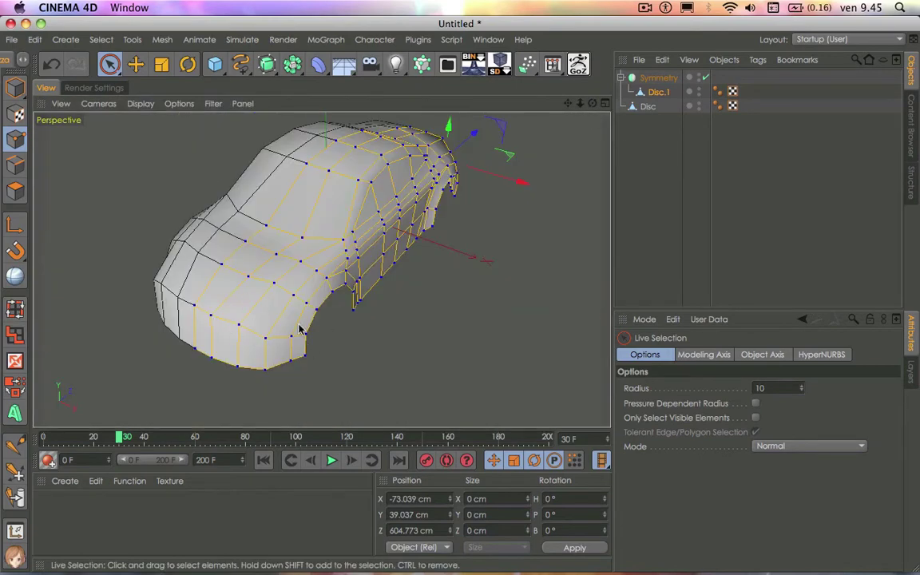
{"action": "mouse_move", "coordinate": [591, 103]}
{"action": "left_mouse_down"}
{"action": "mouse_move", "coordinate": [320, 268]}
{"action": "mouse_move", "coordinate": [225, 294]}
{"action": "left_mouse_up"}
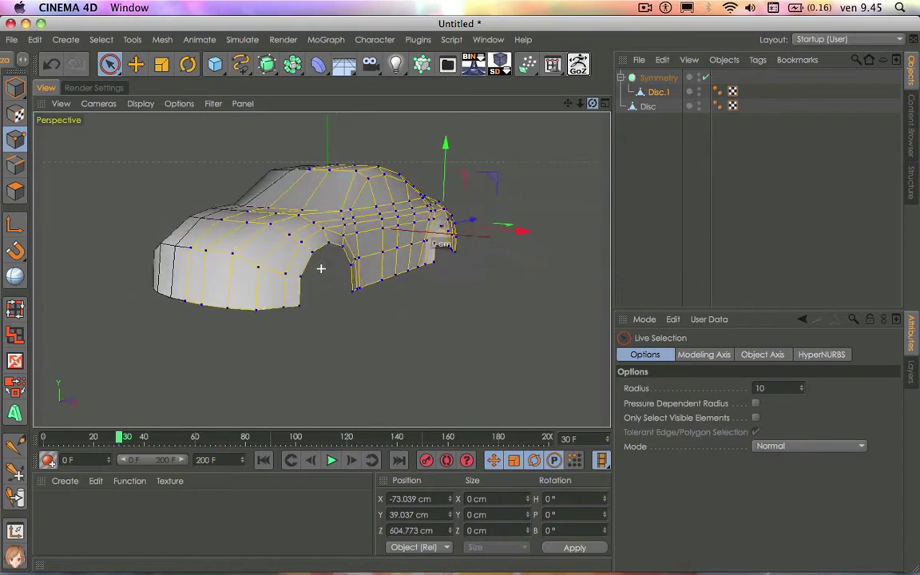
{"action": "scroll", "coordinate": [263, 261], "scroll_direction": "up", "scroll_amount": 2}
{"action": "scroll", "coordinate": [267, 266], "scroll_direction": "up", "scroll_amount": 3}
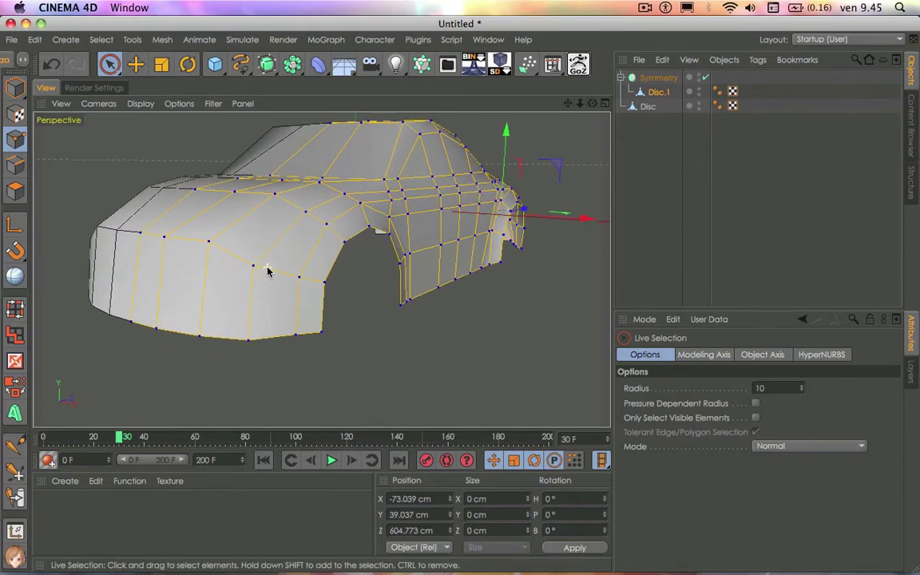
{"action": "left_click", "coordinate": [251, 270]}
{"action": "left_click", "coordinate": [248, 240]}
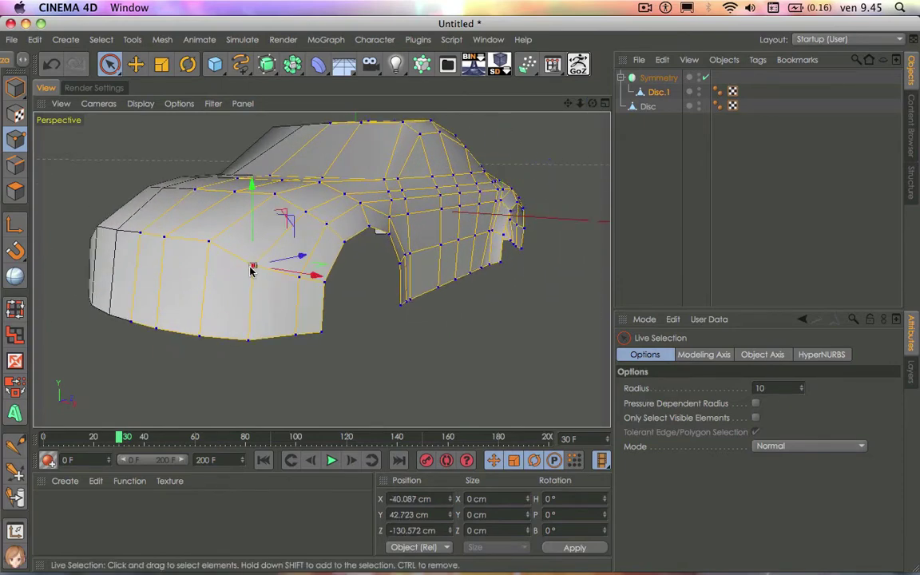
{"action": "left_click_drag", "start_coordinate": [251, 240], "coordinate": [254, 222]}
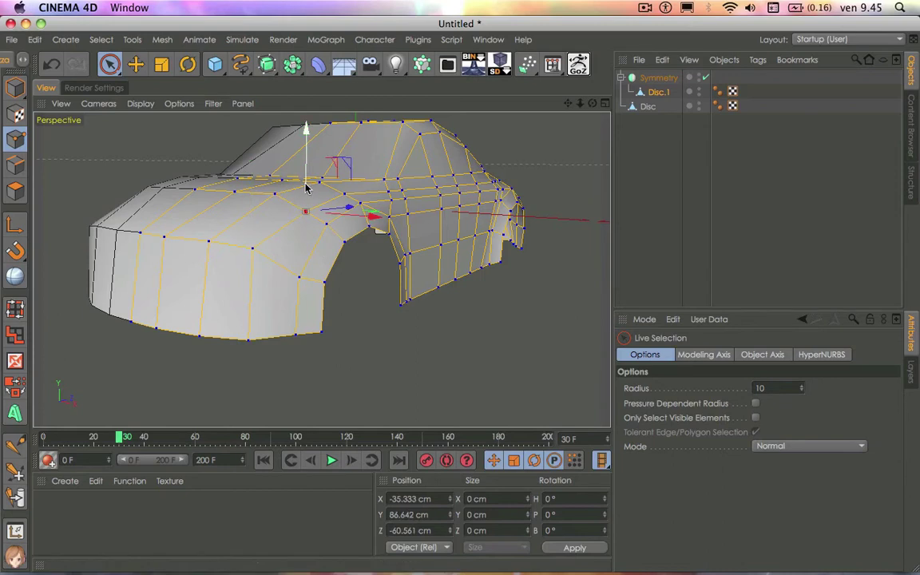
{"action": "mouse_move", "coordinate": [304, 195]}
{"action": "left_mouse_down"}
{"action": "mouse_move", "coordinate": [306, 185]}
{"action": "mouse_move", "coordinate": [329, 184]}
{"action": "mouse_move", "coordinate": [349, 157]}
{"action": "left_mouse_up"}
{"action": "left_click", "coordinate": [345, 194]}
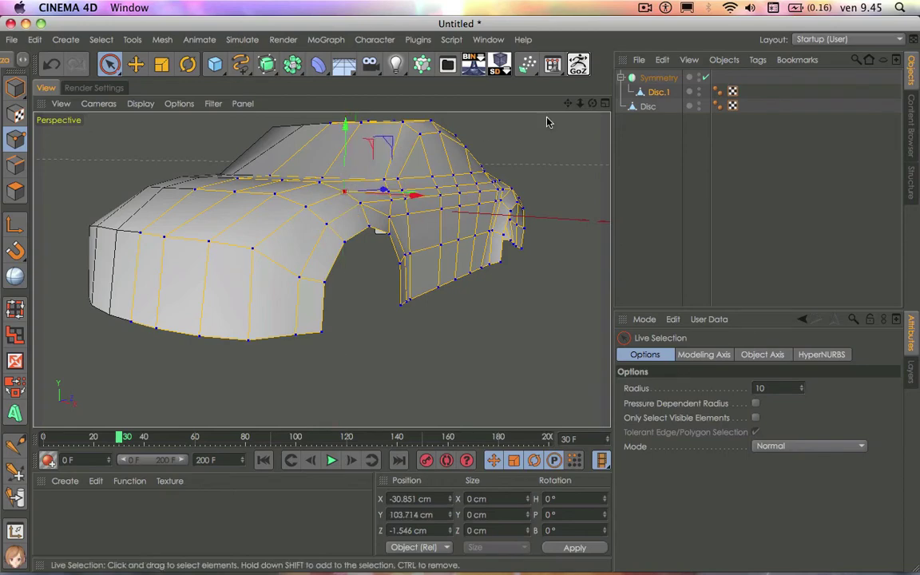
{"action": "left_click", "coordinate": [604, 105]}
Step: Maximise the Right view at the front wheel and shift two fender points onto the blueprint lines
{"action": "scroll", "coordinate": [91, 373], "scroll_direction": "up", "scroll_amount": 3}
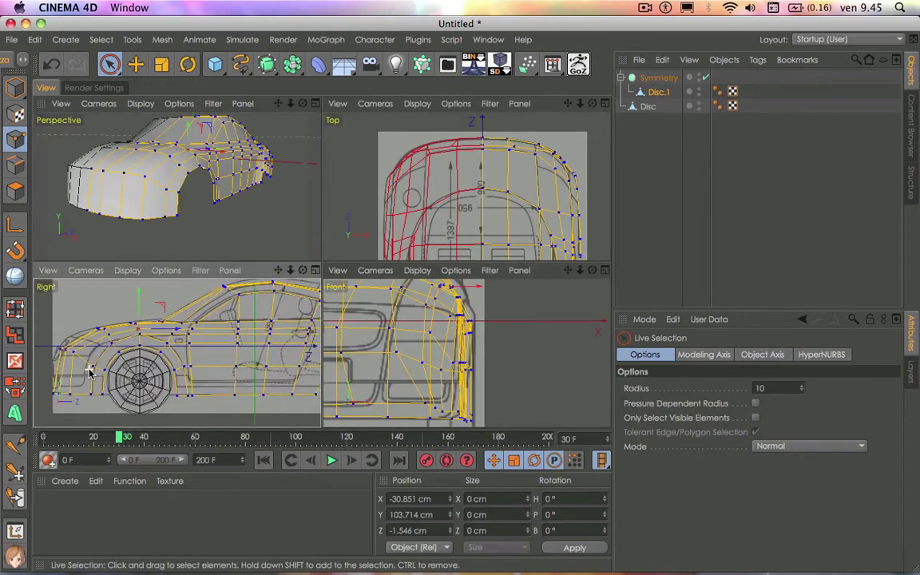
{"action": "scroll", "coordinate": [90, 374], "scroll_direction": "up", "scroll_amount": 2}
{"action": "middle_click", "coordinate": [310, 287]}
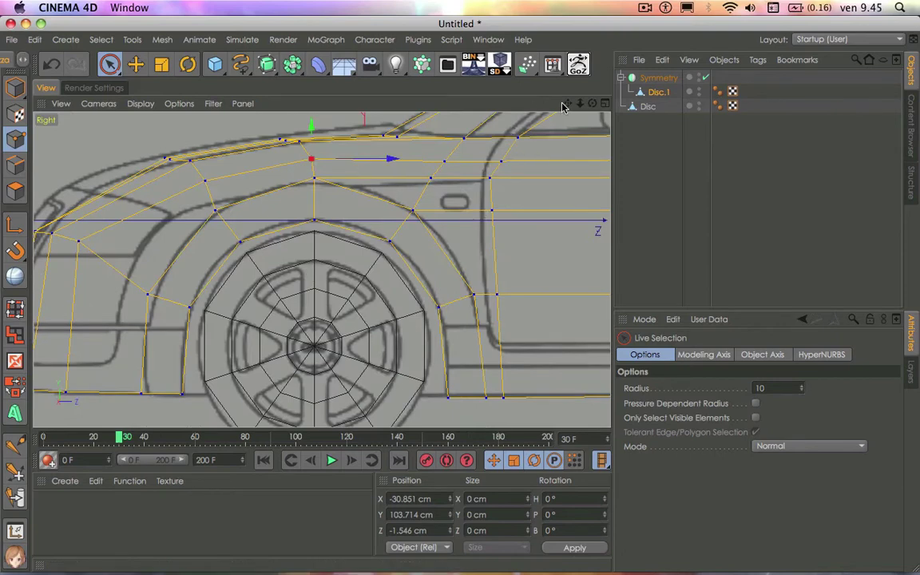
{"action": "left_click_drag", "start_coordinate": [567, 103], "coordinate": [687, 120]}
{"action": "left_click", "coordinate": [198, 258]}
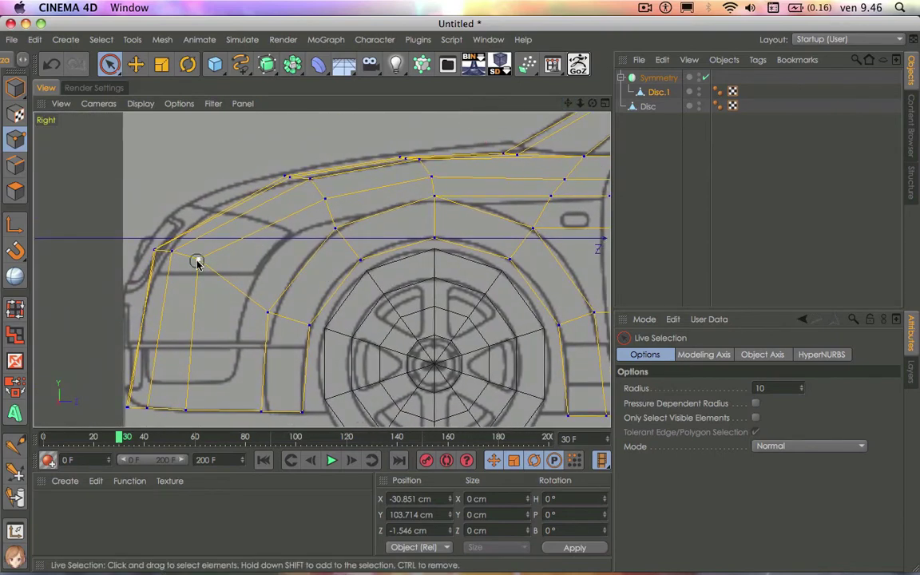
{"action": "left_click_drag", "start_coordinate": [232, 261], "coordinate": [245, 262]}
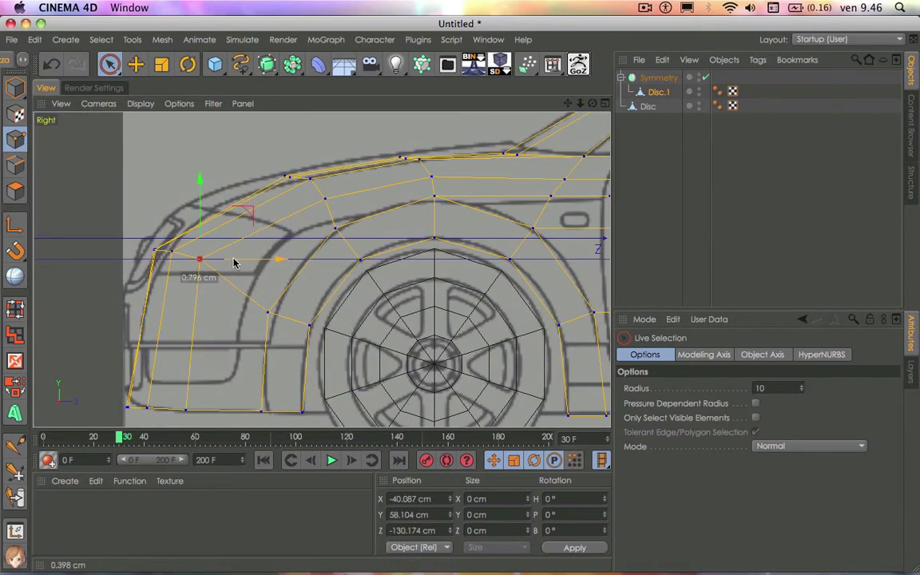
{"action": "left_click", "coordinate": [322, 200]}
{"action": "left_click_drag", "start_coordinate": [324, 166], "coordinate": [323, 164]}
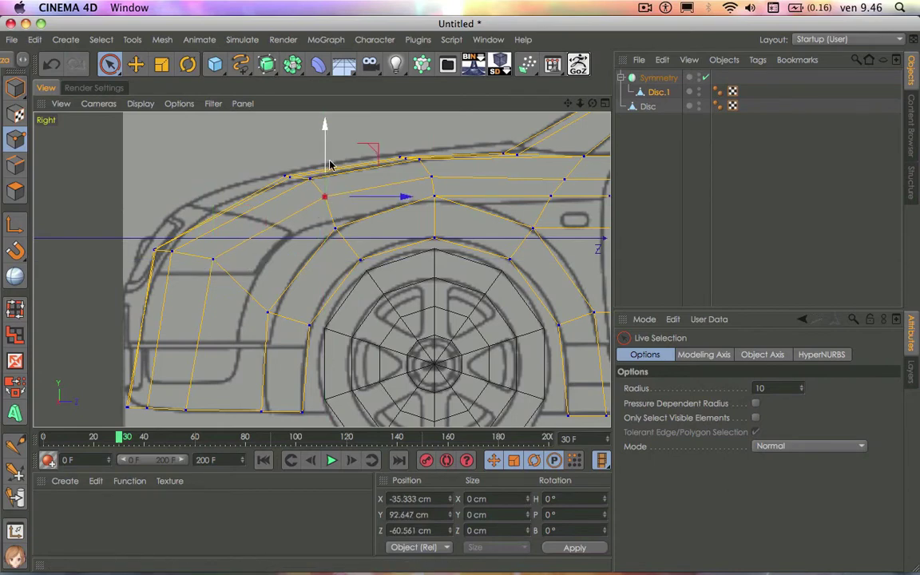
{"action": "scroll", "coordinate": [519, 258], "scroll_direction": "down", "scroll_amount": 1}
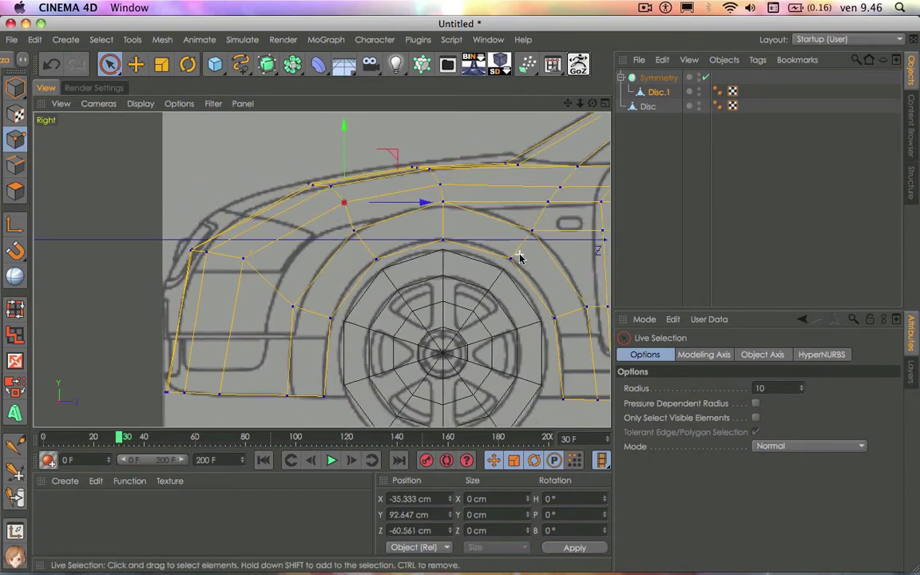
{"action": "scroll", "coordinate": [519, 258], "scroll_direction": "down", "scroll_amount": 1}
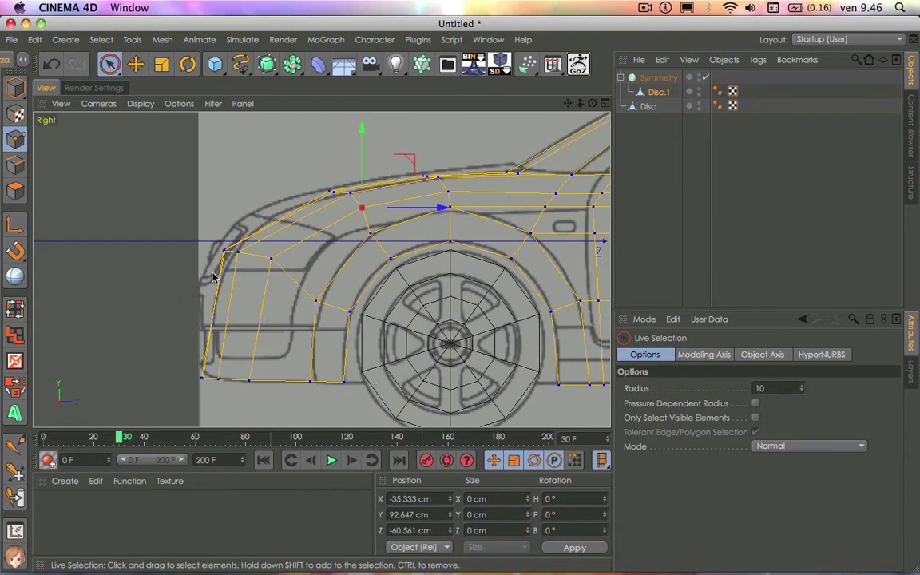
Step: With the Knife in Line mode, cut up the fender from the wheel arch and across the lower front panel
{"action": "right_click", "coordinate": [399, 320]}
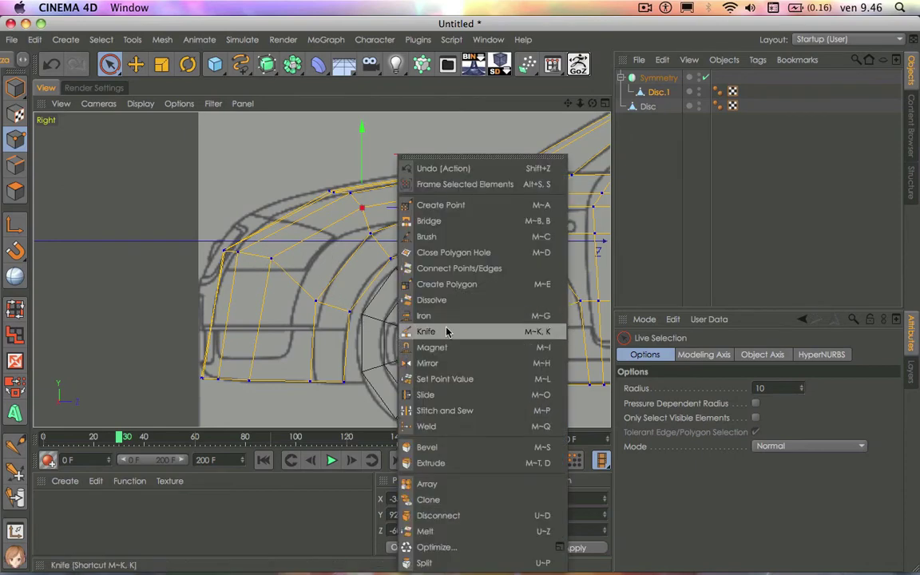
{"action": "left_click", "coordinate": [447, 332]}
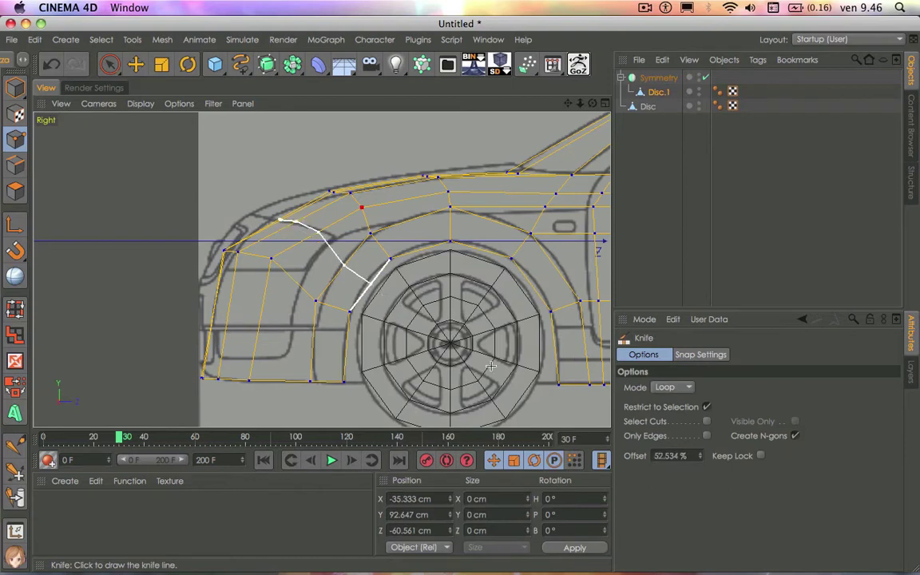
{"action": "left_click", "coordinate": [677, 388]}
{"action": "left_click", "coordinate": [685, 401]}
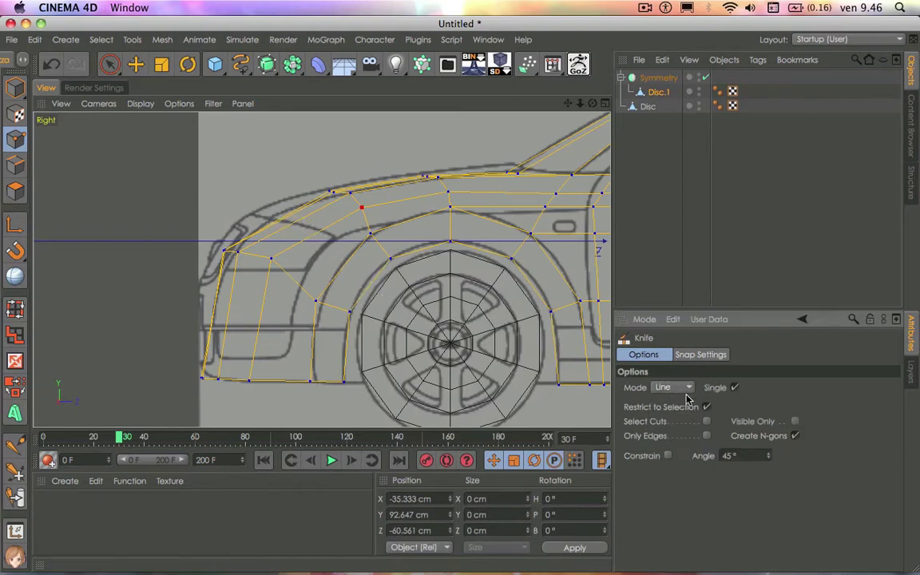
{"action": "left_click_drag", "start_coordinate": [399, 301], "coordinate": [260, 191]}
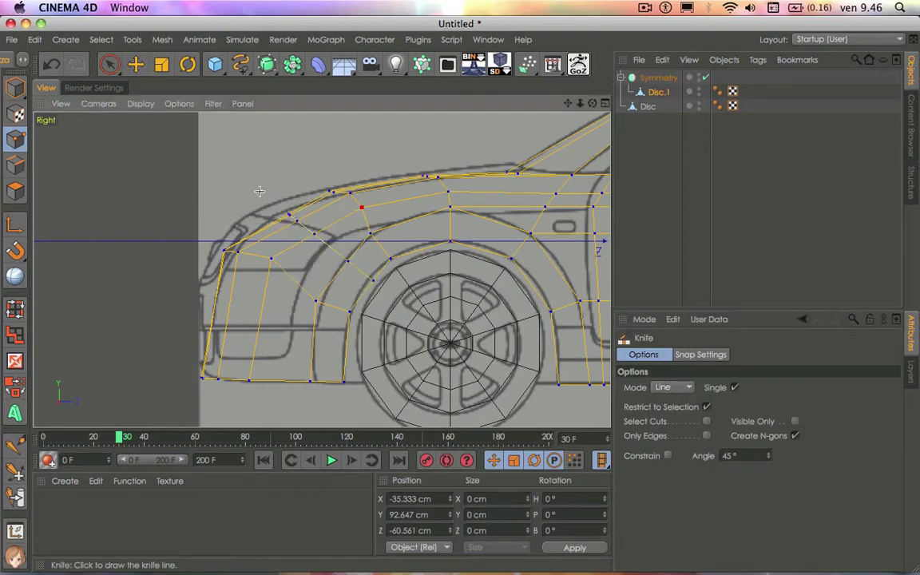
{"action": "left_click_drag", "start_coordinate": [367, 349], "coordinate": [180, 319]}
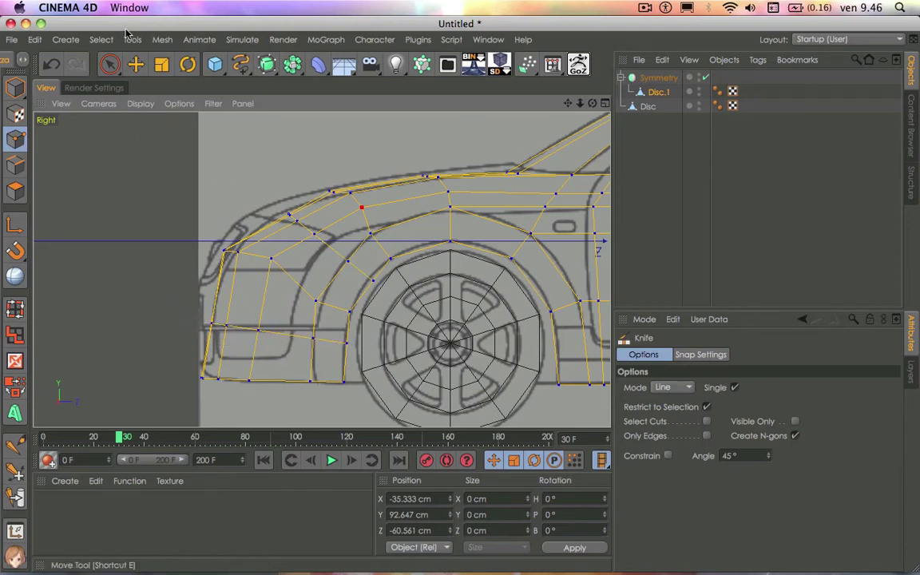
Step: Straighten the front panel's lower edge and move a bumper point up the front
{"action": "left_click", "coordinate": [111, 63]}
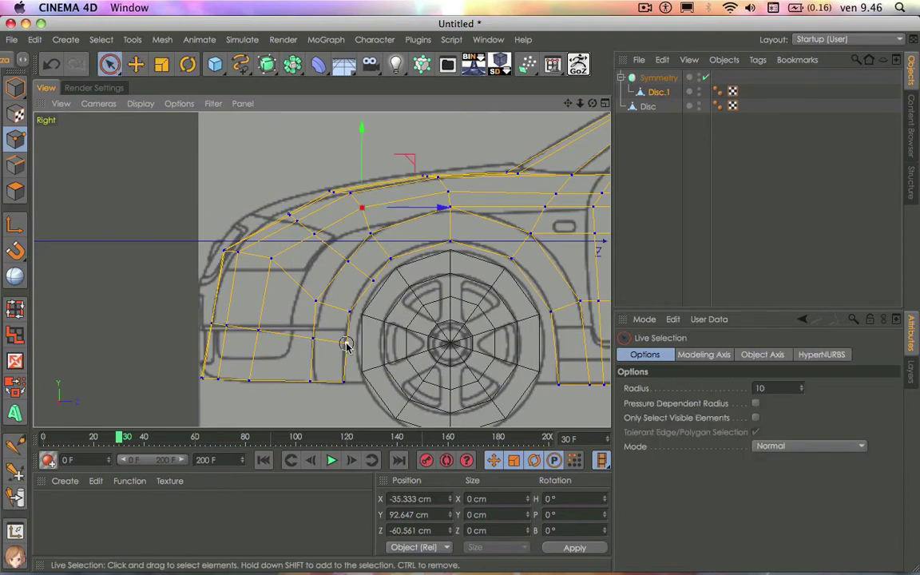
{"action": "left_click_drag", "start_coordinate": [345, 343], "coordinate": [346, 301]}
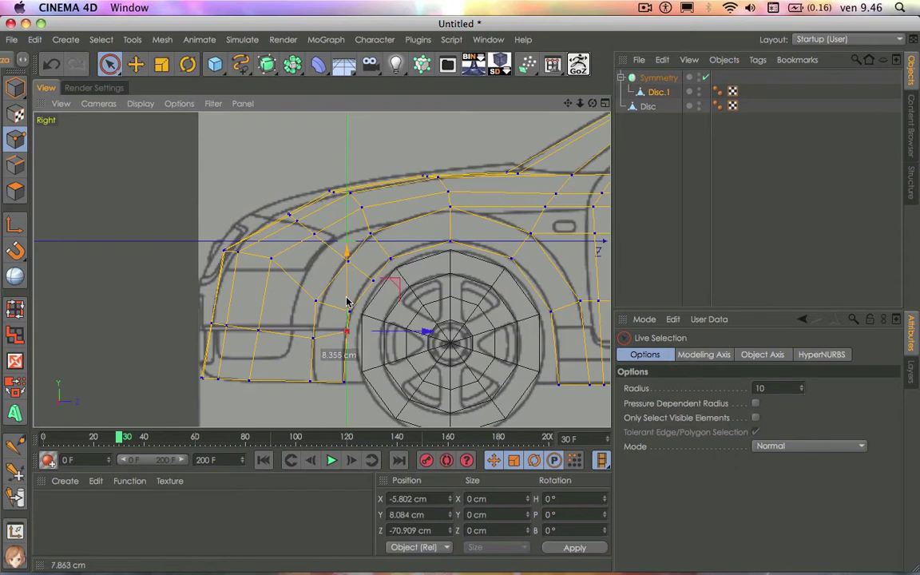
{"action": "left_click_drag", "start_coordinate": [311, 339], "coordinate": [311, 330]}
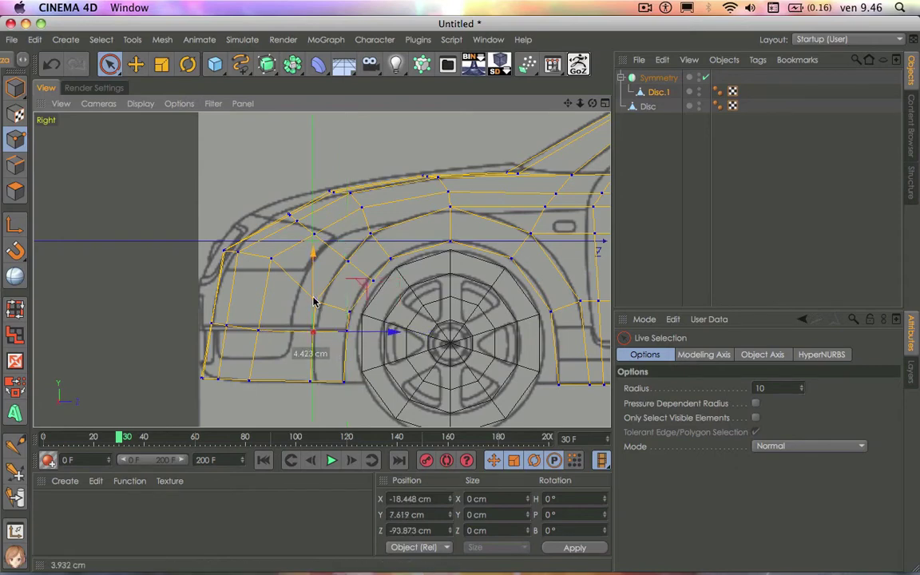
{"action": "left_click", "coordinate": [258, 330]}
{"action": "left_click", "coordinate": [211, 323]}
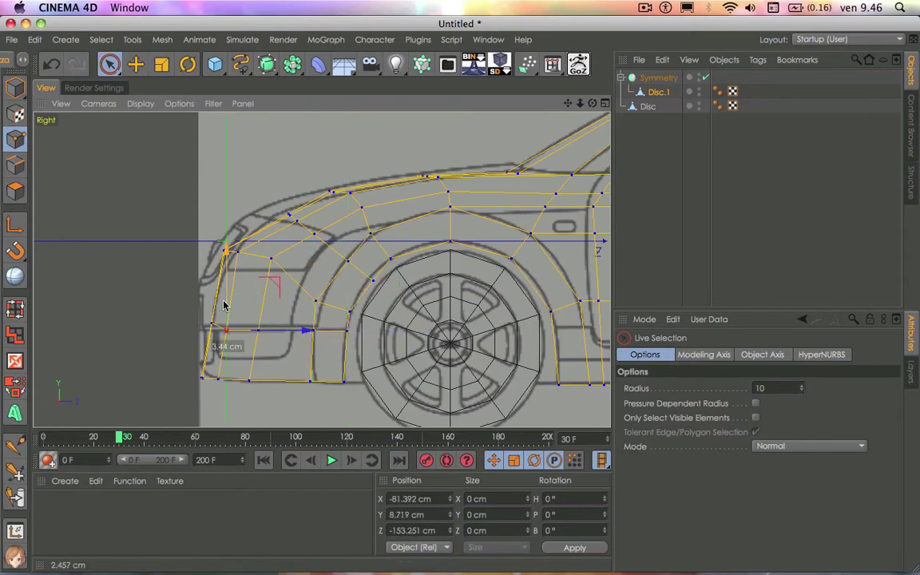
{"action": "mouse_move", "coordinate": [254, 328]}
{"action": "left_mouse_down"}
{"action": "mouse_move", "coordinate": [254, 254]}
{"action": "mouse_move", "coordinate": [245, 254]}
{"action": "left_mouse_up"}
Step: Shift two upper fender points left onto the blueprint outline with the Move tool
{"action": "left_click", "coordinate": [287, 214]}
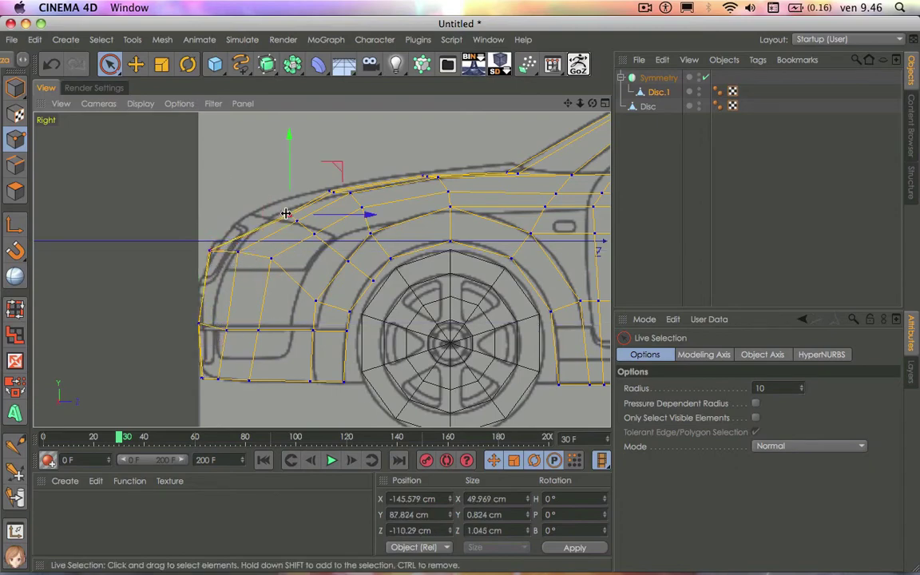
{"action": "key", "text": "e"}
{"action": "mouse_move", "coordinate": [282, 302]}
{"action": "left_mouse_down"}
{"action": "mouse_move", "coordinate": [231, 293]}
{"action": "mouse_move", "coordinate": [244, 297]}
{"action": "left_mouse_up"}
{"action": "key", "text": "space"}
{"action": "left_click", "coordinate": [297, 219]}
{"action": "key", "text": "space"}
{"action": "left_click_drag", "start_coordinate": [293, 231], "coordinate": [268, 227]}
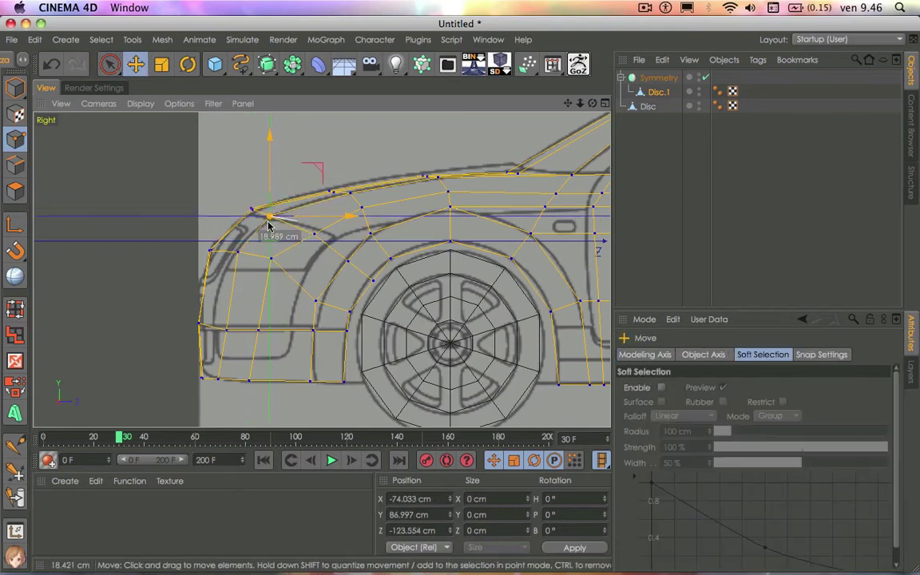
{"action": "key", "text": "space"}
Step: Move a front panel point left and slide a lower bumper point along Z onto the outline
{"action": "left_click", "coordinate": [229, 330]}
{"action": "key", "text": "space"}
{"action": "left_click_drag", "start_coordinate": [230, 343], "coordinate": [215, 328]}
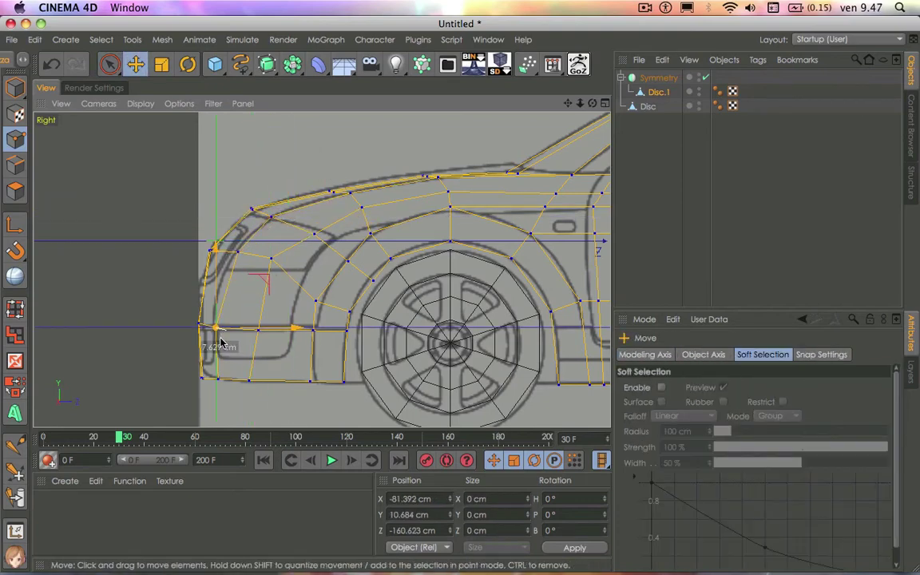
{"action": "key", "text": "space"}
{"action": "left_click", "coordinate": [249, 380]}
{"action": "key", "text": "space"}
{"action": "left_click_drag", "start_coordinate": [285, 384], "coordinate": [293, 385]}
{"action": "key", "text": "space"}
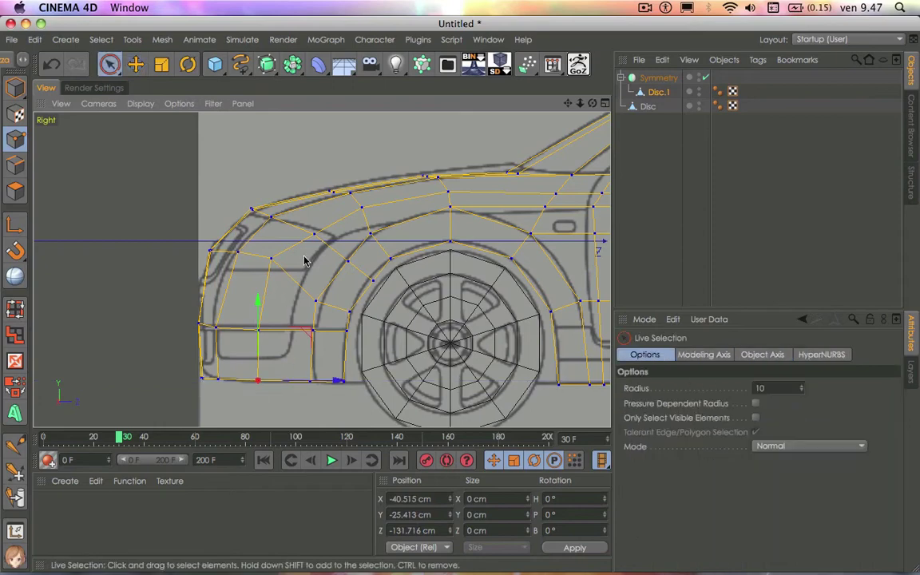
Step: Select the fender's top-edge points and return to the four-view layout
{"action": "left_click", "coordinate": [349, 194]}
{"action": "left_click", "coordinate": [325, 193]}
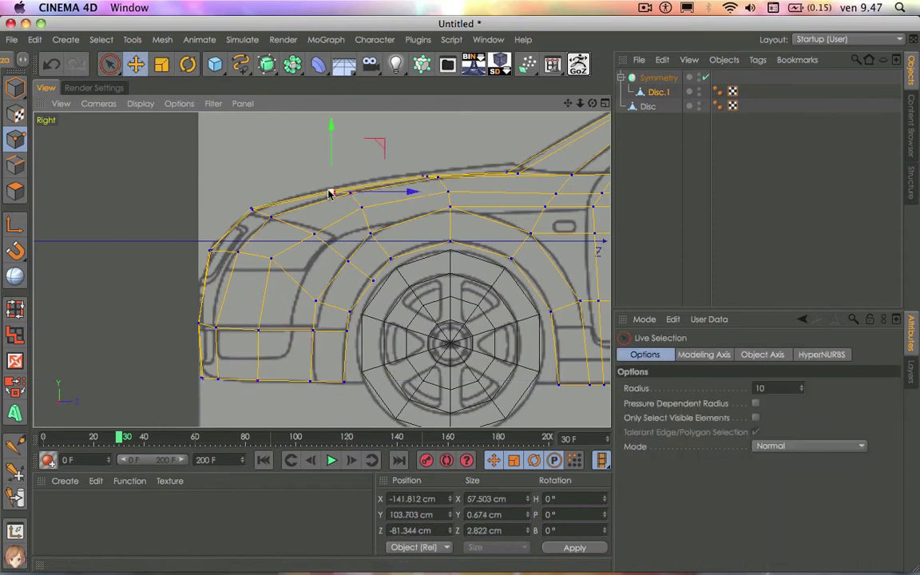
{"action": "key", "text": "space"}
{"action": "key", "text": "space"}
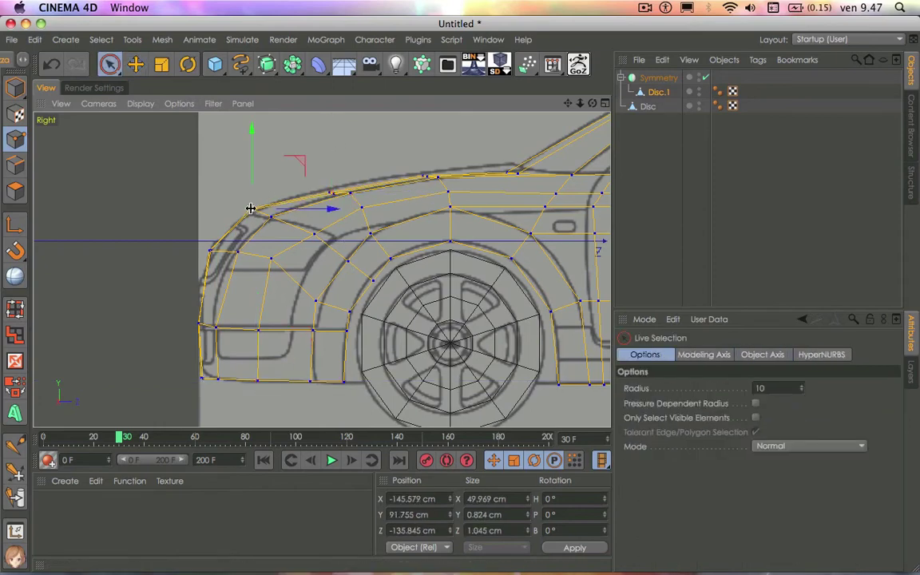
{"action": "left_click", "coordinate": [251, 212]}
{"action": "left_click", "coordinate": [605, 102]}
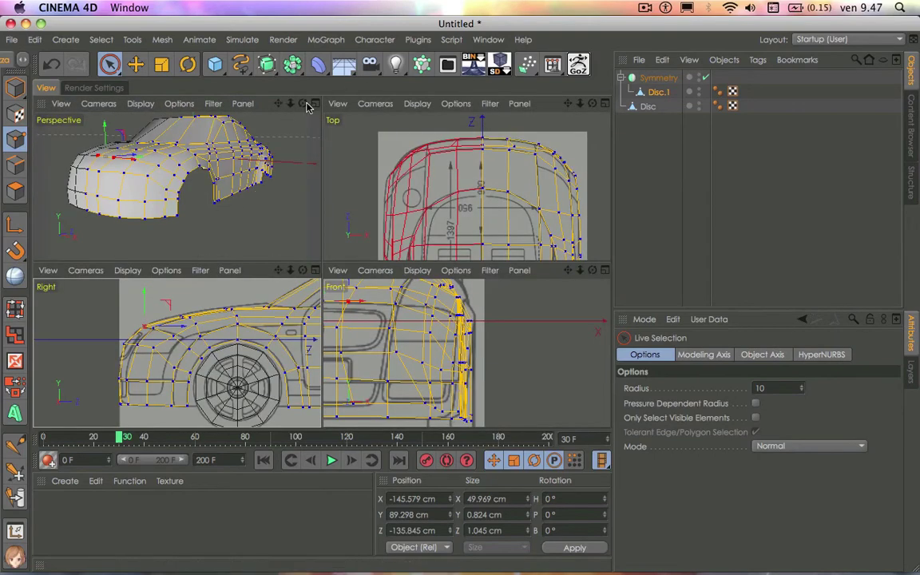
Step: Raise a hood side-edge point about 1.9 cm and select further points along the hood edge
{"action": "left_click_drag", "start_coordinate": [307, 107], "coordinate": [189, 163]}
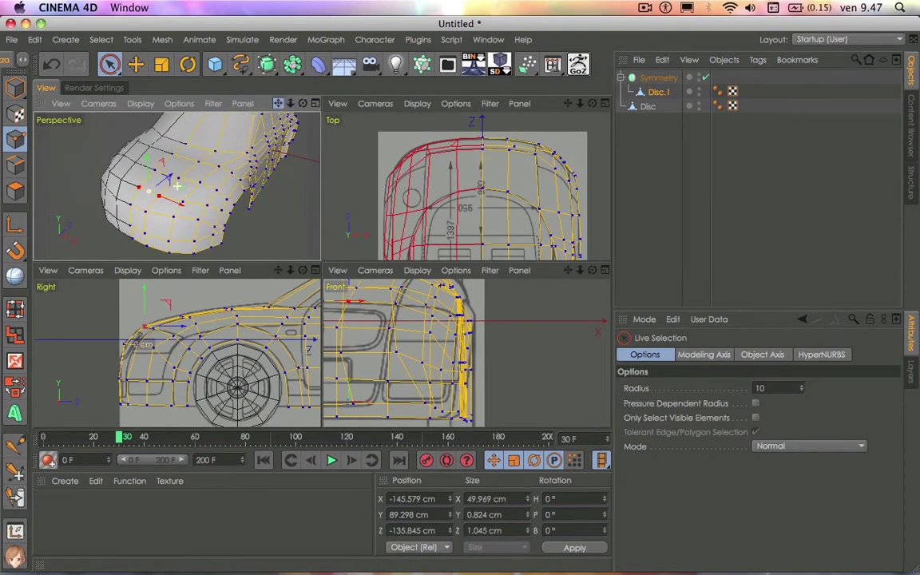
{"action": "left_click", "coordinate": [191, 154]}
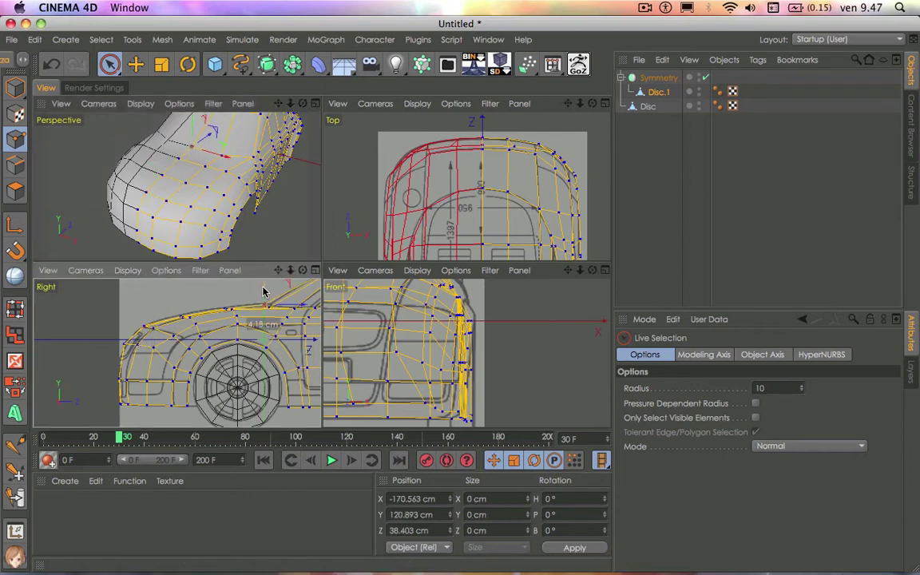
{"action": "scroll", "coordinate": [264, 293], "scroll_direction": "up", "scroll_amount": 2}
{"action": "scroll", "coordinate": [263, 294], "scroll_direction": "up", "scroll_amount": 2}
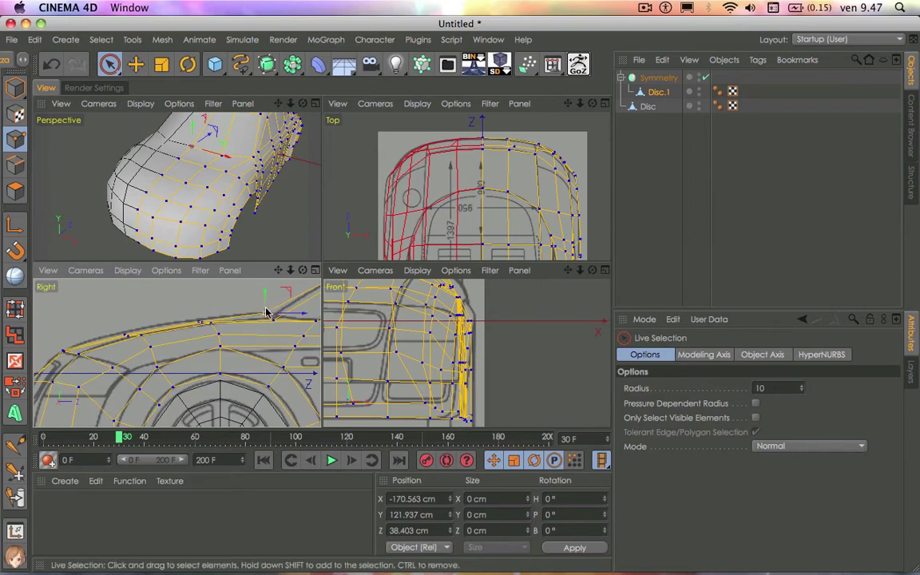
{"action": "left_click", "coordinate": [186, 160]}
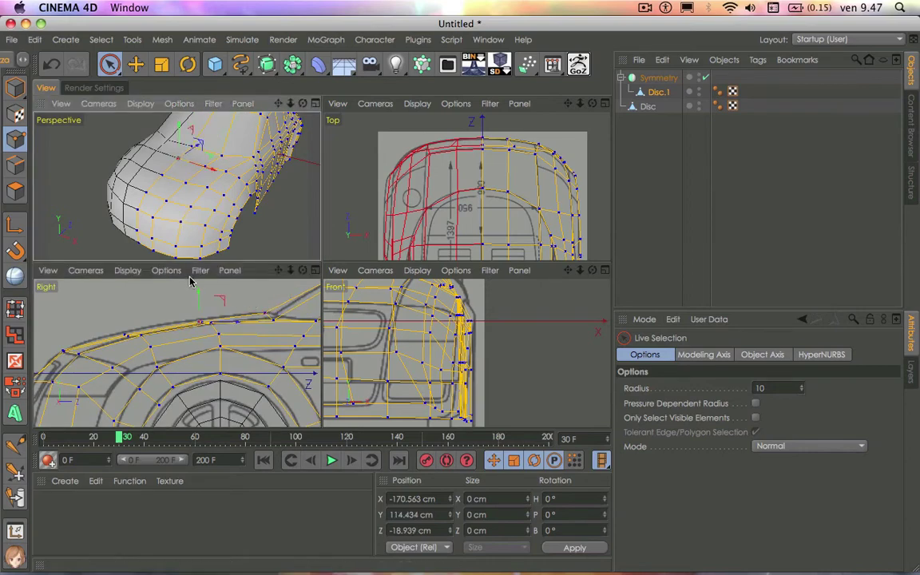
{"action": "left_click_drag", "start_coordinate": [198, 294], "coordinate": [199, 291]}
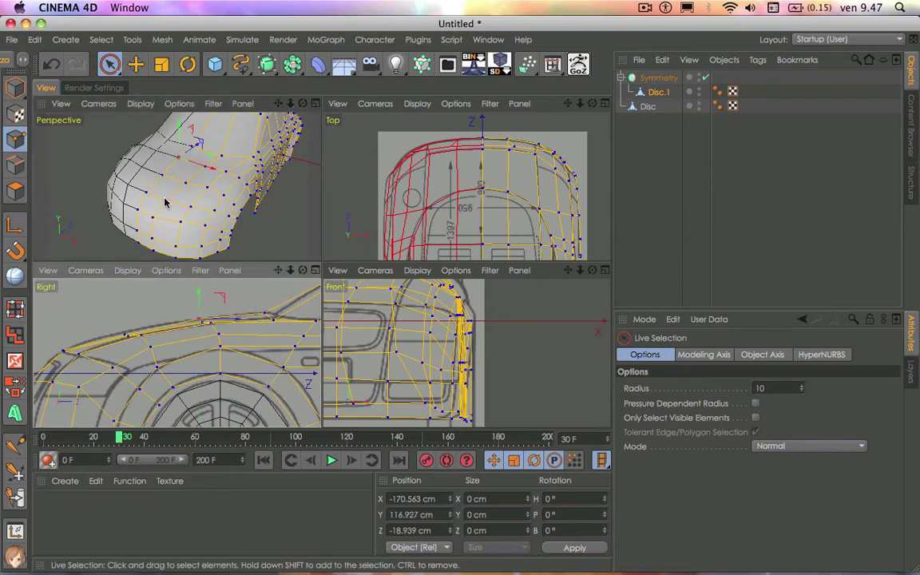
{"action": "left_click", "coordinate": [162, 173]}
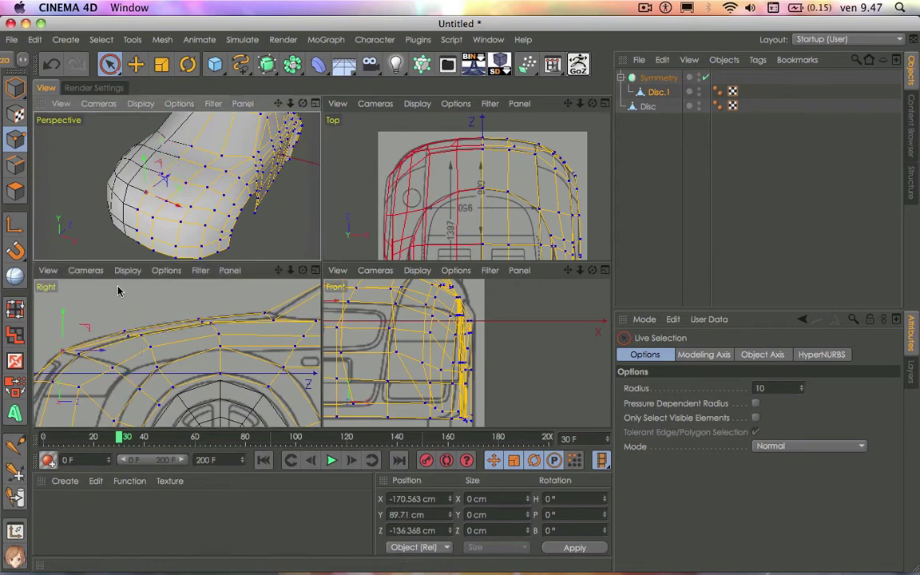
{"action": "left_click", "coordinate": [62, 349]}
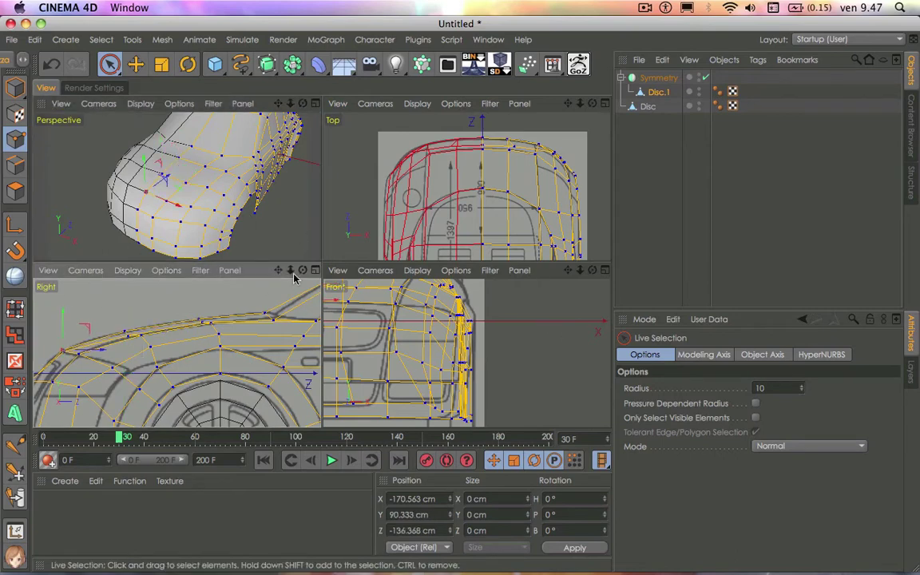
{"action": "left_click_drag", "start_coordinate": [293, 277], "coordinate": [263, 246]}
Step: Maximise the Perspective view with F1, deselect all points, and orbit to inspect the reshaped front
{"action": "key", "text": "F1"}
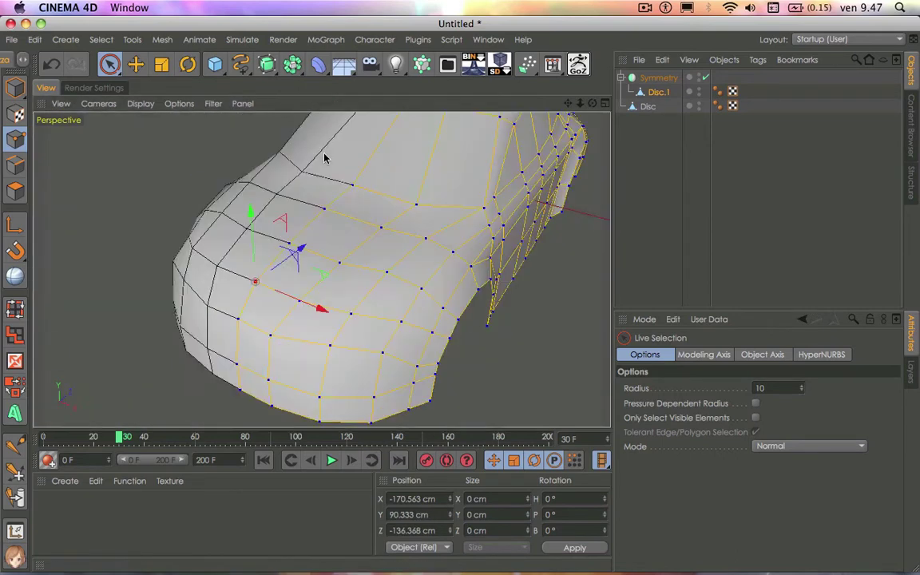
{"action": "left_click", "coordinate": [544, 298]}
{"action": "scroll", "coordinate": [543, 299], "scroll_direction": "down", "scroll_amount": 3}
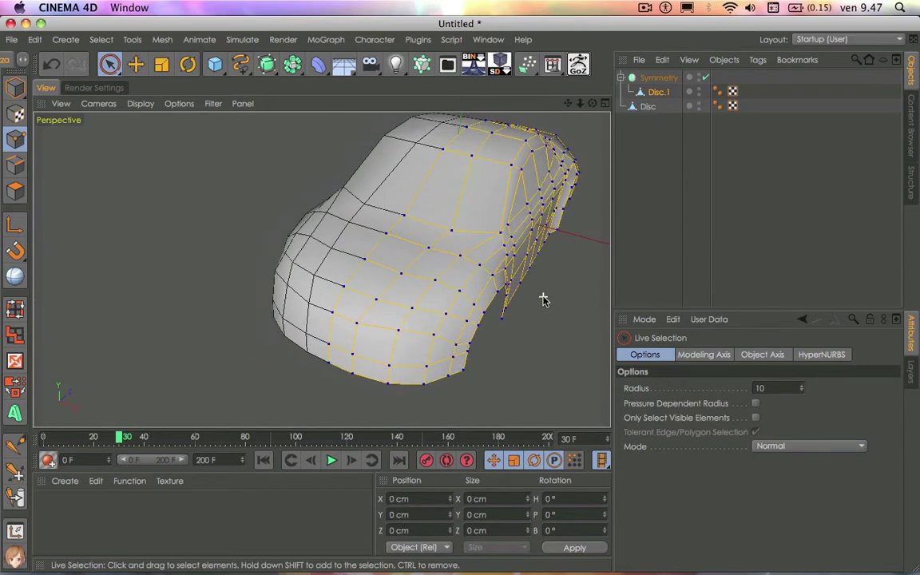
{"action": "left_click_drag", "start_coordinate": [363, 208], "coordinate": [379, 252], "text": "alt"}
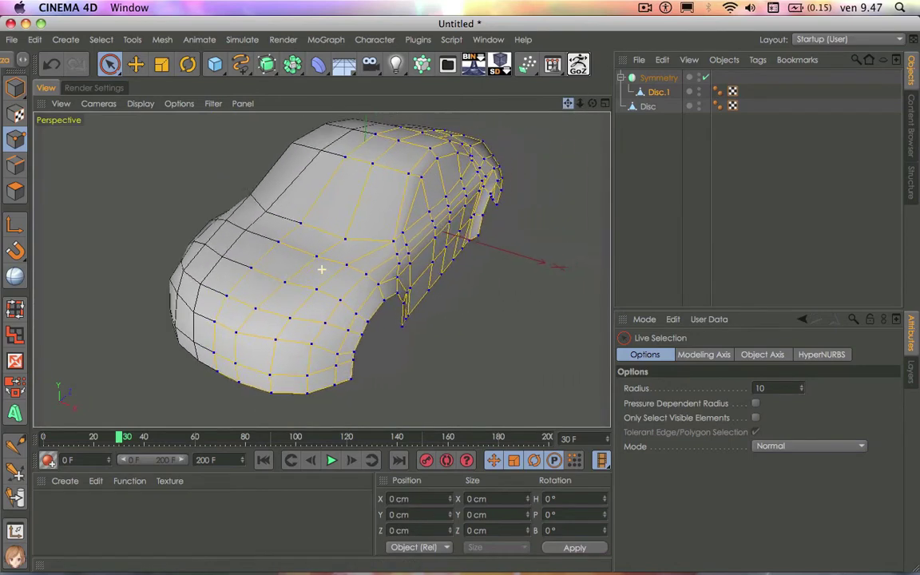
{"action": "scroll", "coordinate": [380, 251], "scroll_direction": "up", "scroll_amount": 2}
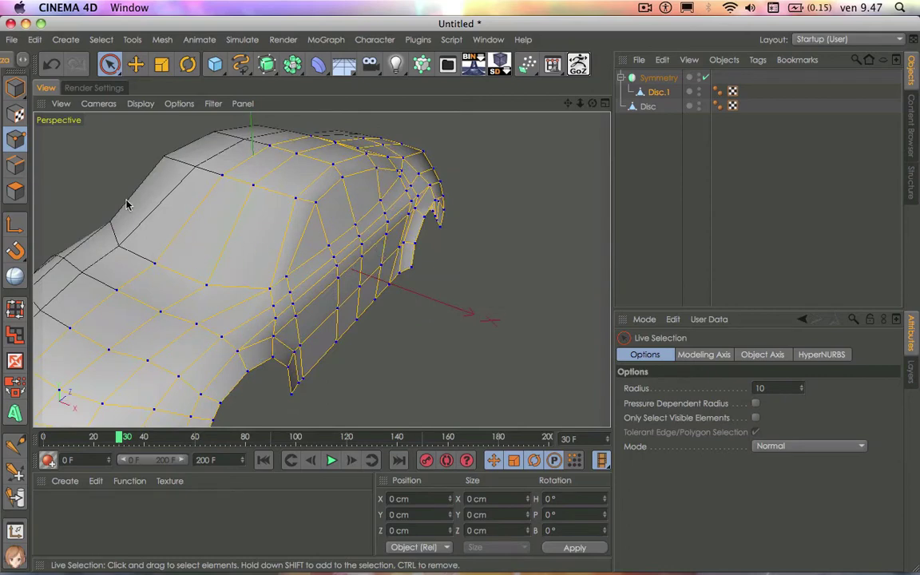
{"action": "scroll", "coordinate": [292, 251], "scroll_direction": "up", "scroll_amount": 1}
{"action": "scroll", "coordinate": [291, 251], "scroll_direction": "up", "scroll_amount": 1}
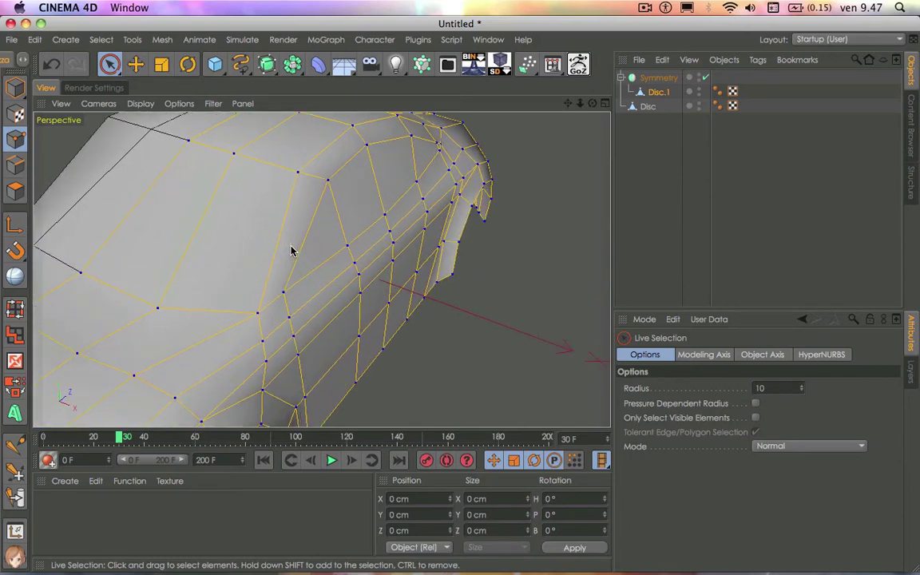
{"action": "scroll", "coordinate": [334, 244], "scroll_direction": "down", "scroll_amount": 1}
{"action": "scroll", "coordinate": [334, 244], "scroll_direction": "down", "scroll_amount": 1}
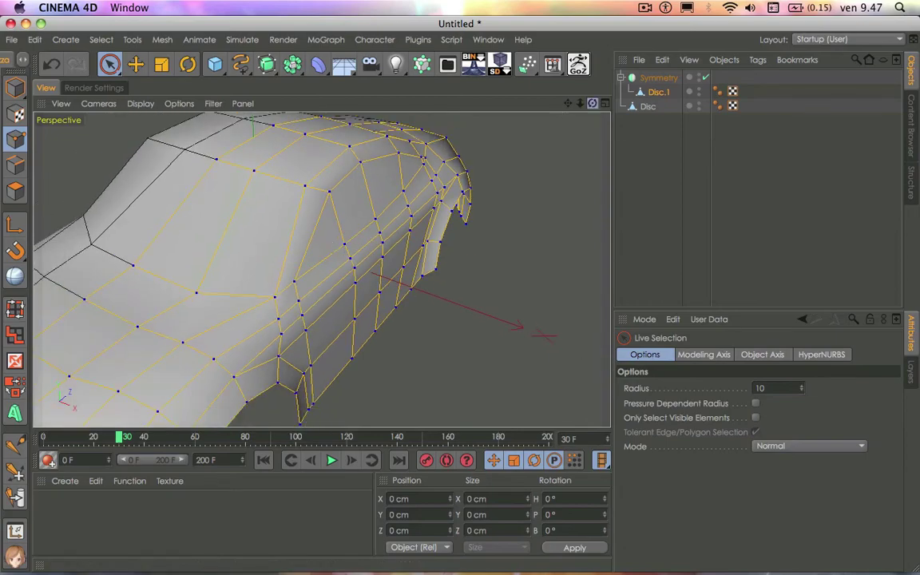
{"action": "left_click_drag", "start_coordinate": [592, 103], "coordinate": [559, 127]}
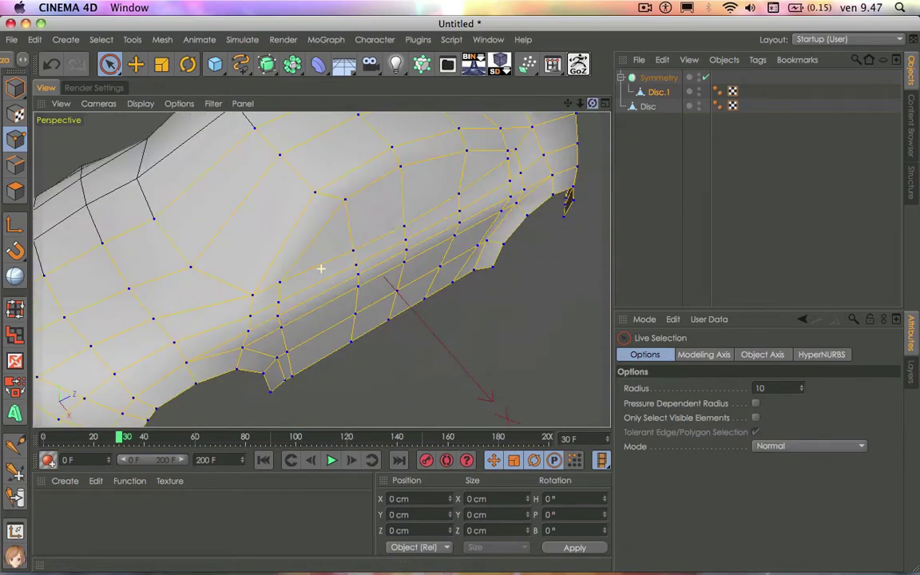
{"action": "left_click", "coordinate": [267, 64], "text": "alt"}
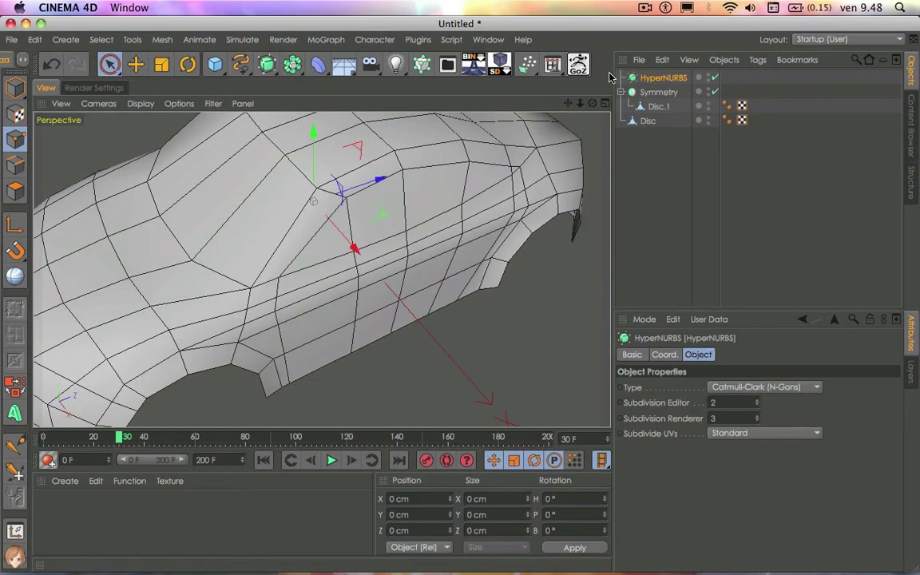
{"action": "left_click", "coordinate": [649, 94]}
{"action": "left_click_drag", "start_coordinate": [653, 76], "coordinate": [653, 81]}
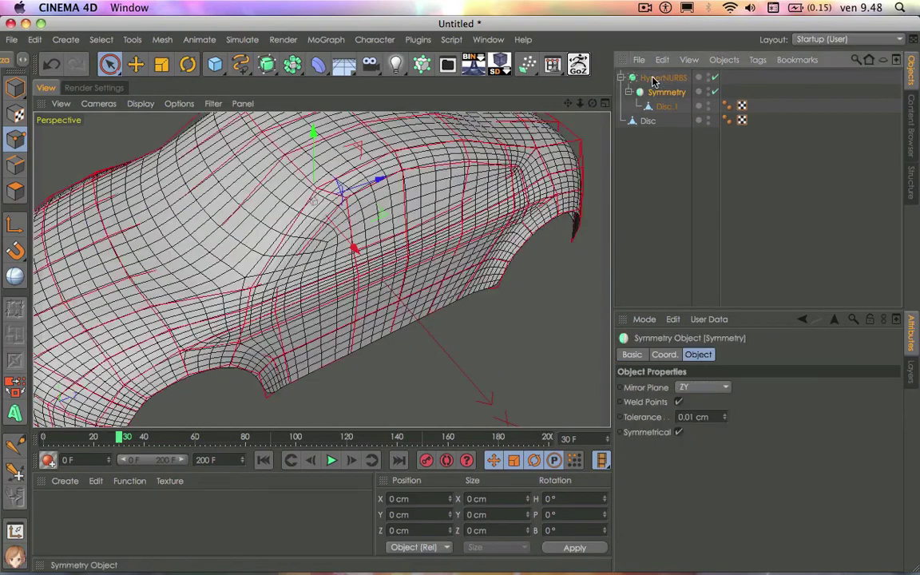
{"action": "left_click", "coordinate": [647, 174]}
{"action": "left_click_drag", "start_coordinate": [464, 184], "coordinate": [281, 201], "text": "alt"}
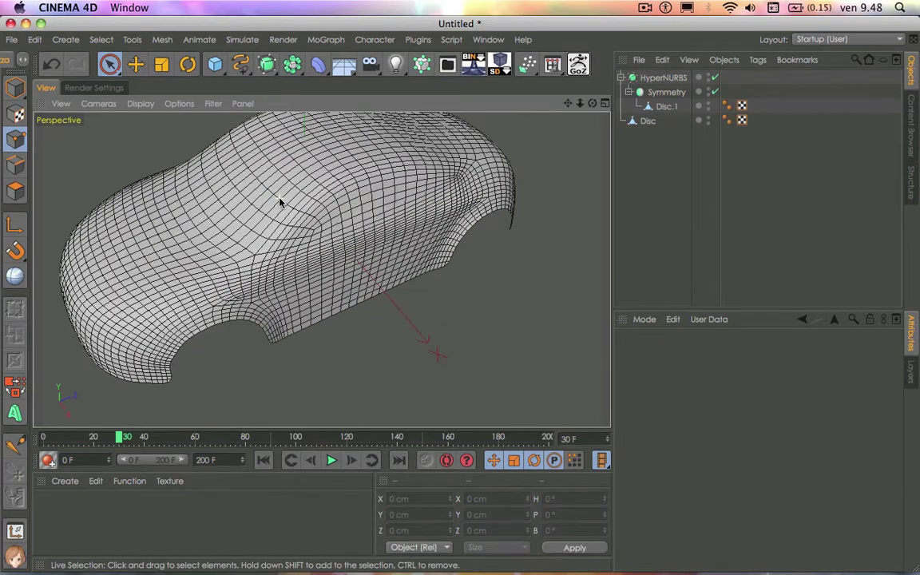
{"action": "mouse_move", "coordinate": [566, 103]}
{"action": "left_mouse_down"}
{"action": "mouse_move", "coordinate": [595, 120]}
{"action": "mouse_move", "coordinate": [567, 106]}
{"action": "left_mouse_up"}
{"action": "left_click_drag", "start_coordinate": [468, 288], "coordinate": [321, 269], "text": "alt"}
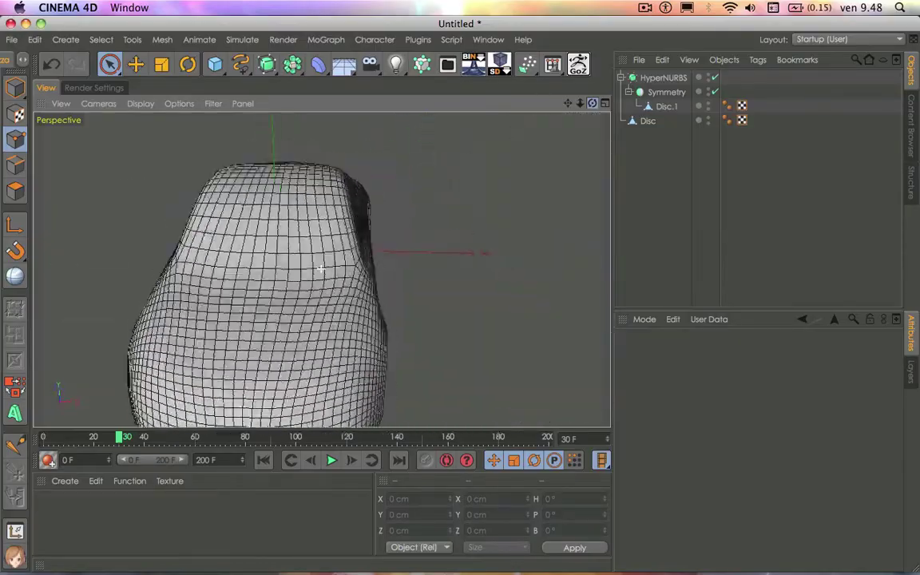
{"action": "left_click", "coordinate": [660, 78]}
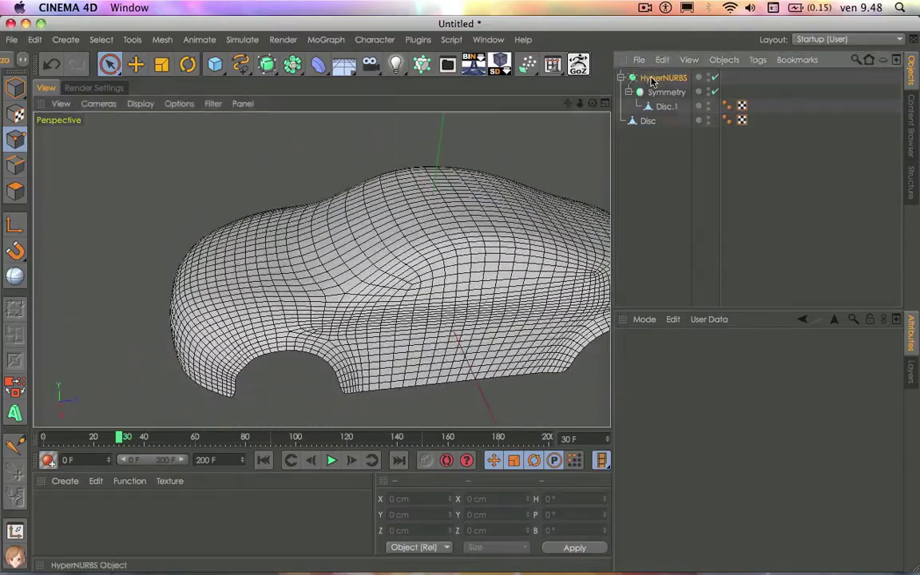
{"action": "left_click", "coordinate": [757, 406]}
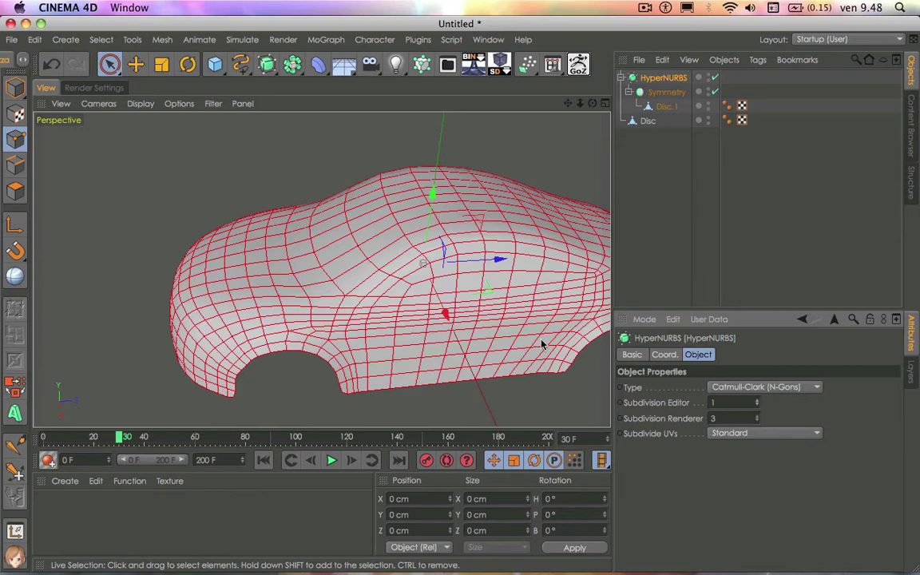
{"action": "left_click", "coordinate": [714, 77]}
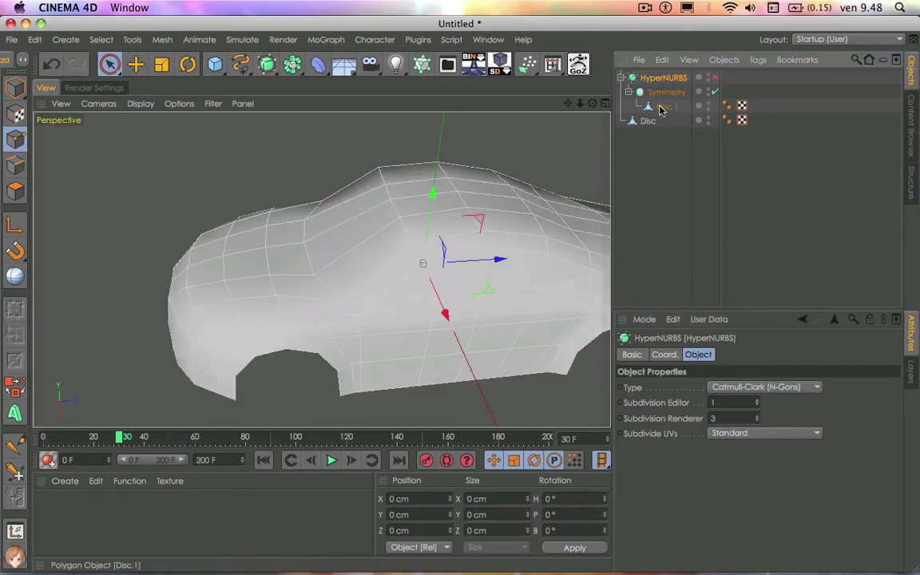
{"action": "left_click", "coordinate": [660, 109]}
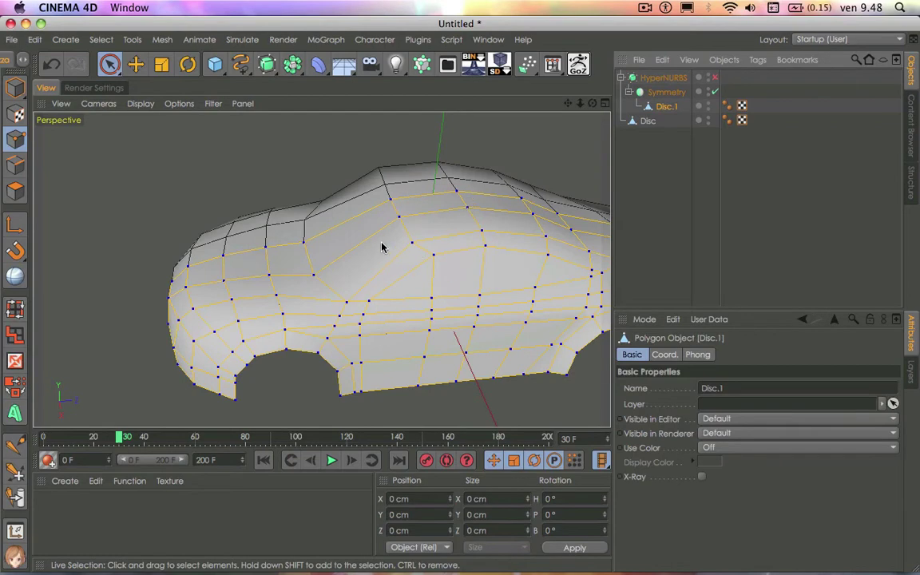
{"action": "left_click", "coordinate": [663, 77]}
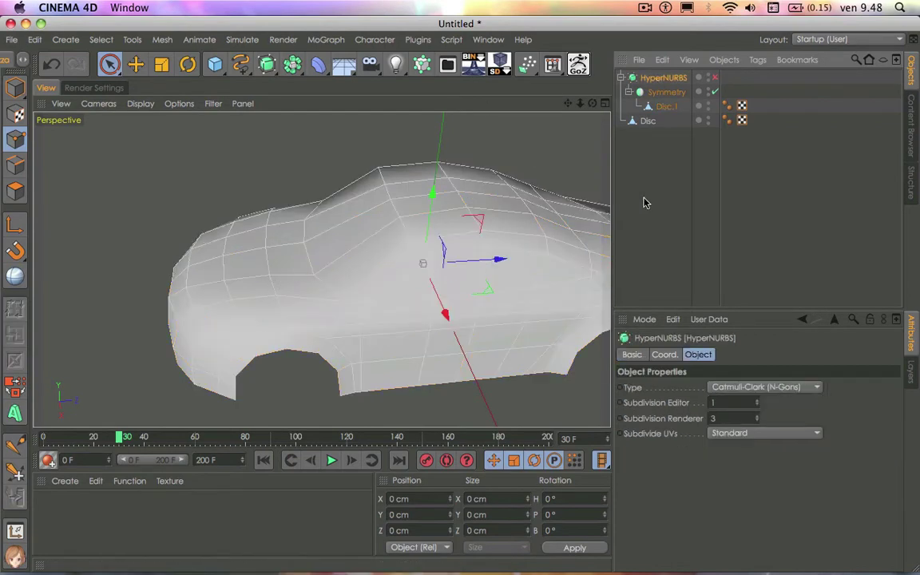
{"action": "left_click", "coordinate": [715, 78]}
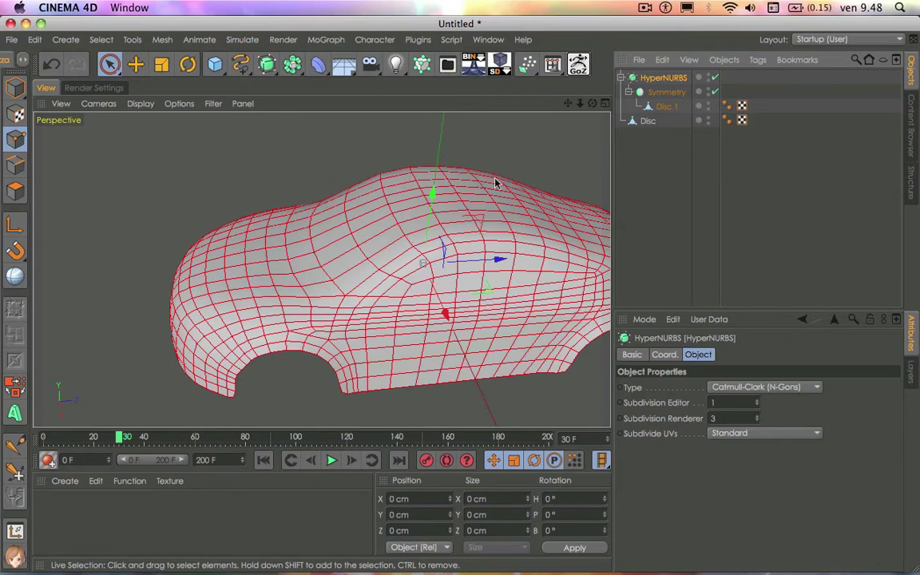
{"action": "left_click", "coordinate": [715, 78]}
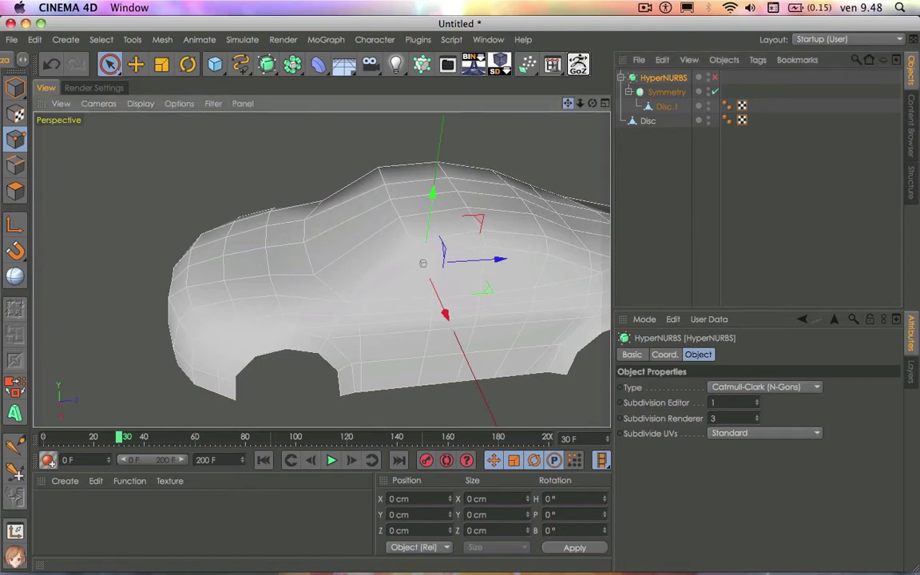
{"action": "middle_click_drag", "start_coordinate": [511, 237], "coordinate": [358, 263], "text": "alt"}
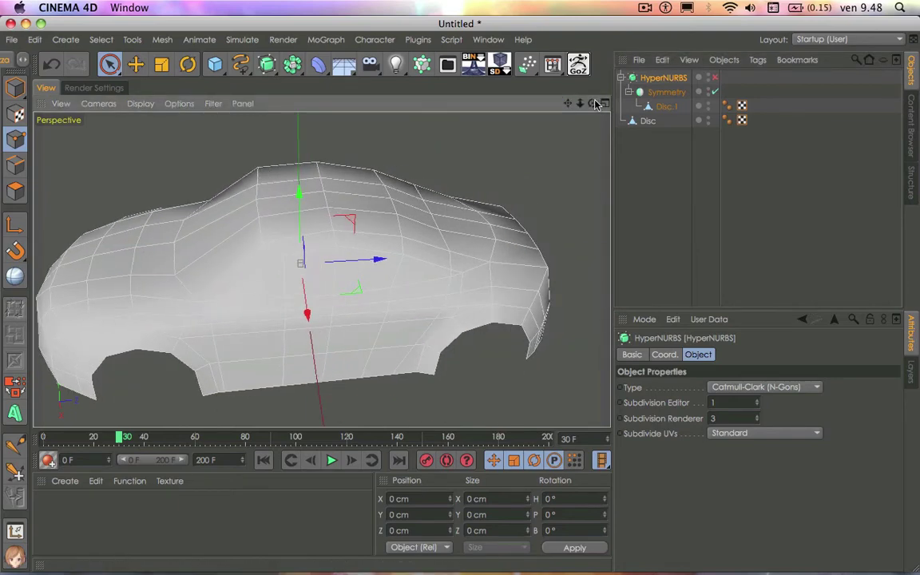
{"action": "mouse_move", "coordinate": [595, 104]}
{"action": "left_mouse_down"}
{"action": "mouse_move", "coordinate": [320, 269]}
{"action": "mouse_move", "coordinate": [535, 200]}
{"action": "left_mouse_up"}
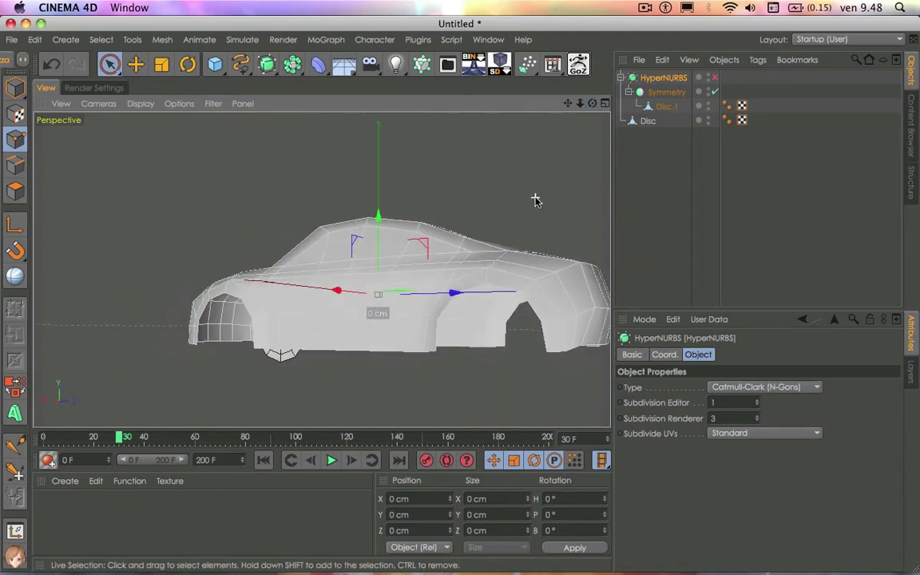
{"action": "scroll", "coordinate": [527, 309], "scroll_direction": "up", "scroll_amount": 3}
{"action": "scroll", "coordinate": [527, 273], "scroll_direction": "up", "scroll_amount": 2}
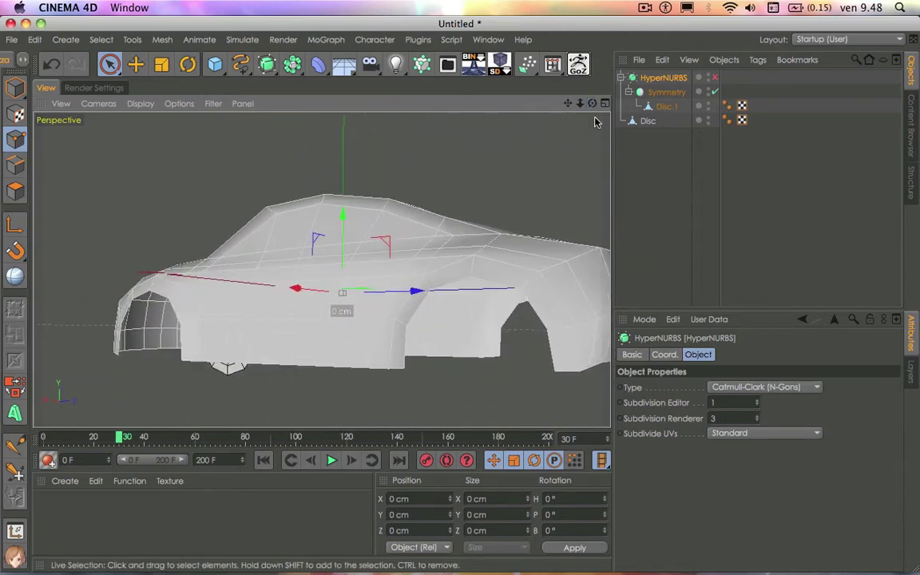
{"action": "mouse_move", "coordinate": [591, 103]}
{"action": "left_mouse_down"}
{"action": "mouse_move", "coordinate": [321, 269]}
{"action": "mouse_move", "coordinate": [350, 297]}
{"action": "left_mouse_up"}
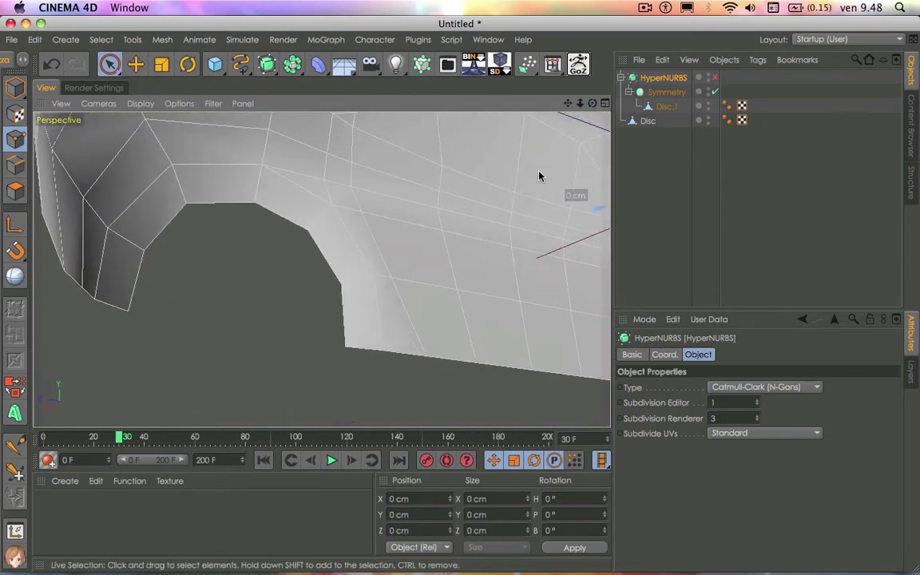
{"action": "left_click_drag", "start_coordinate": [592, 103], "coordinate": [471, 250]}
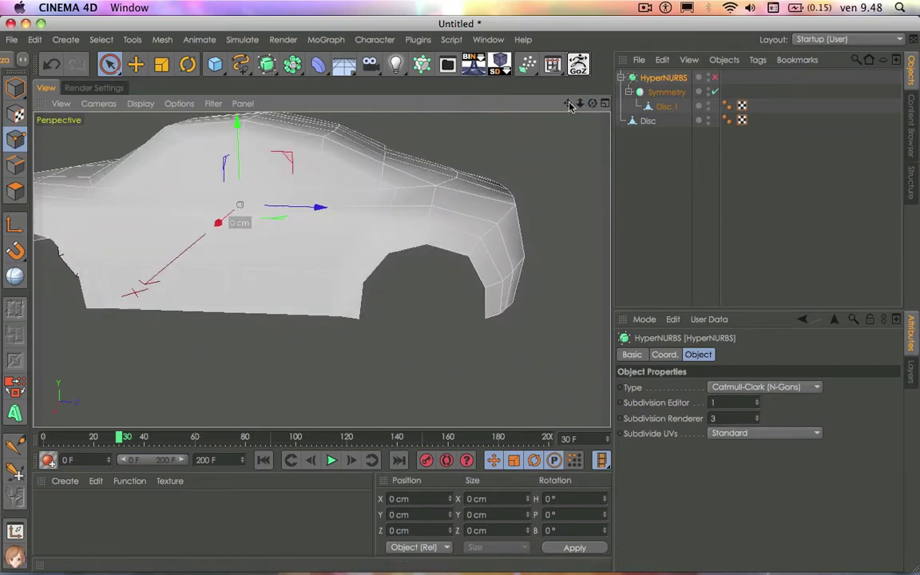
{"action": "left_click_drag", "start_coordinate": [567, 103], "coordinate": [322, 269]}
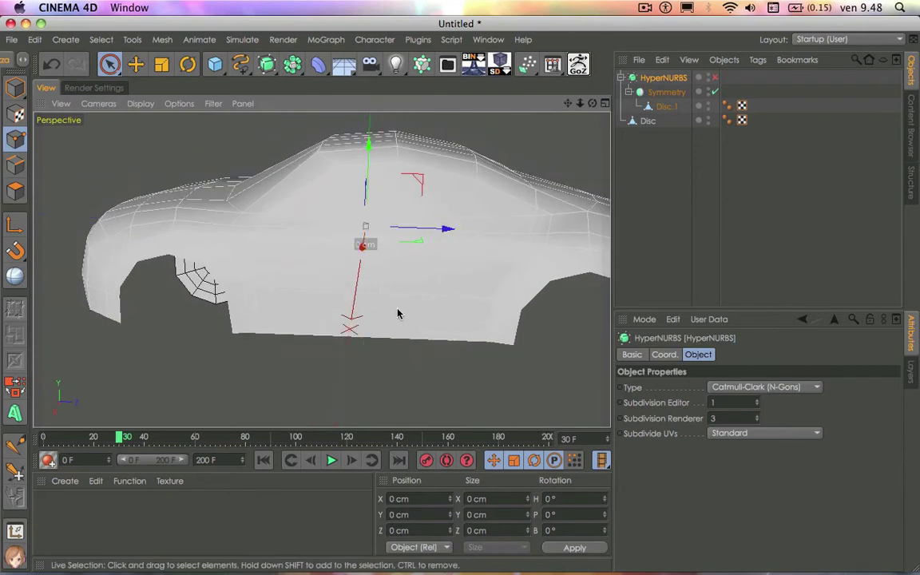
Step: Path-select Disc.1's bottom edge plus the front and rear wheel-arch outlines in Edges mode
{"action": "left_click", "coordinate": [667, 106]}
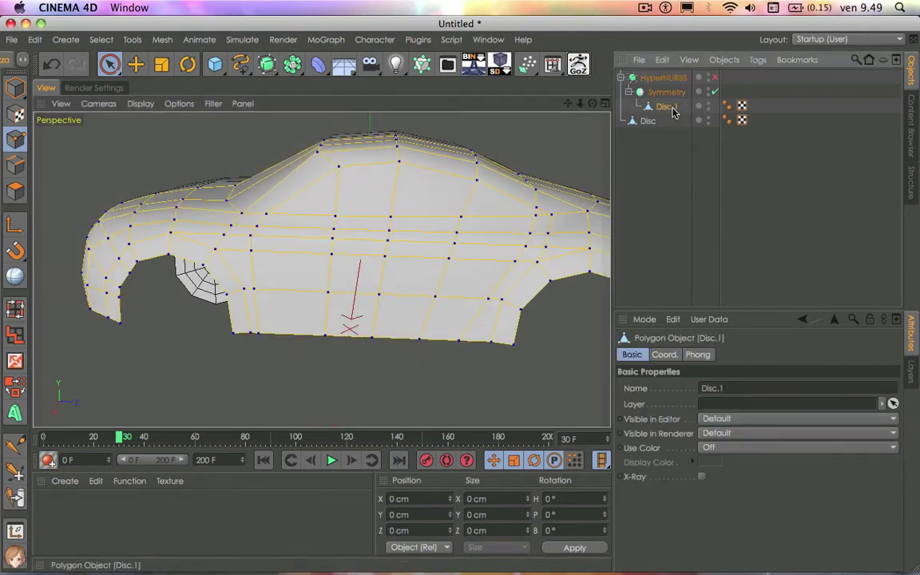
{"action": "left_click", "coordinate": [15, 166]}
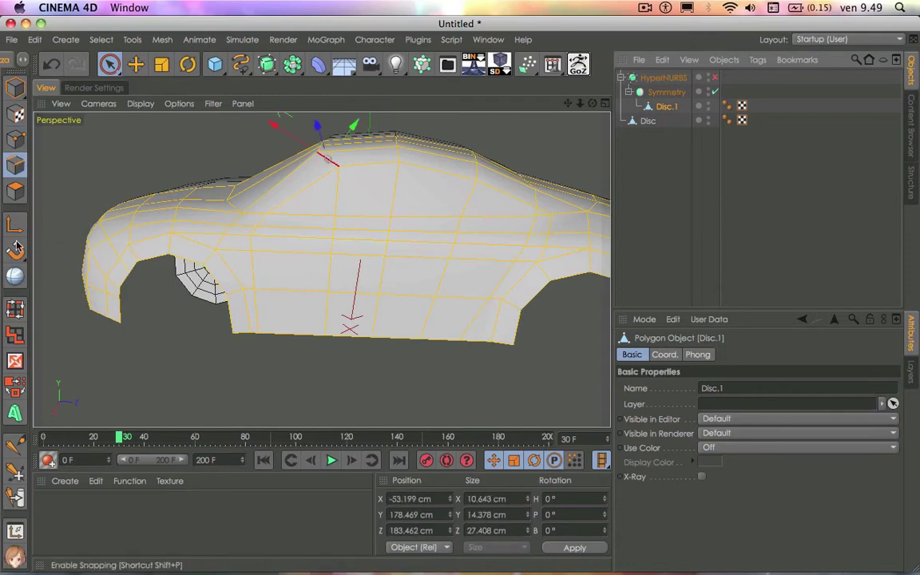
{"action": "left_click", "coordinate": [15, 336]}
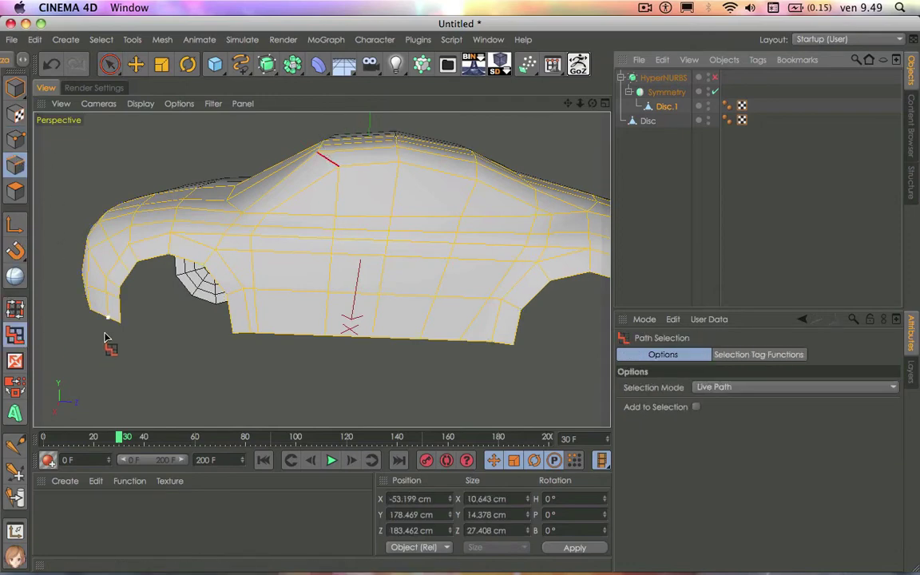
{"action": "mouse_move", "coordinate": [124, 321]}
{"action": "left_mouse_down"}
{"action": "mouse_move", "coordinate": [224, 365]}
{"action": "mouse_move", "coordinate": [622, 302]}
{"action": "left_mouse_up"}
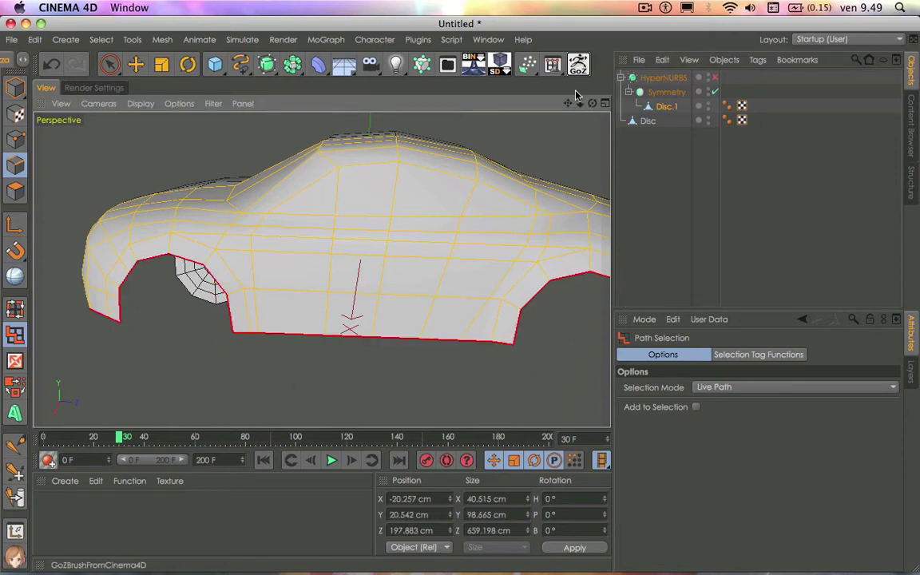
{"action": "left_click_drag", "start_coordinate": [568, 104], "coordinate": [570, 106]}
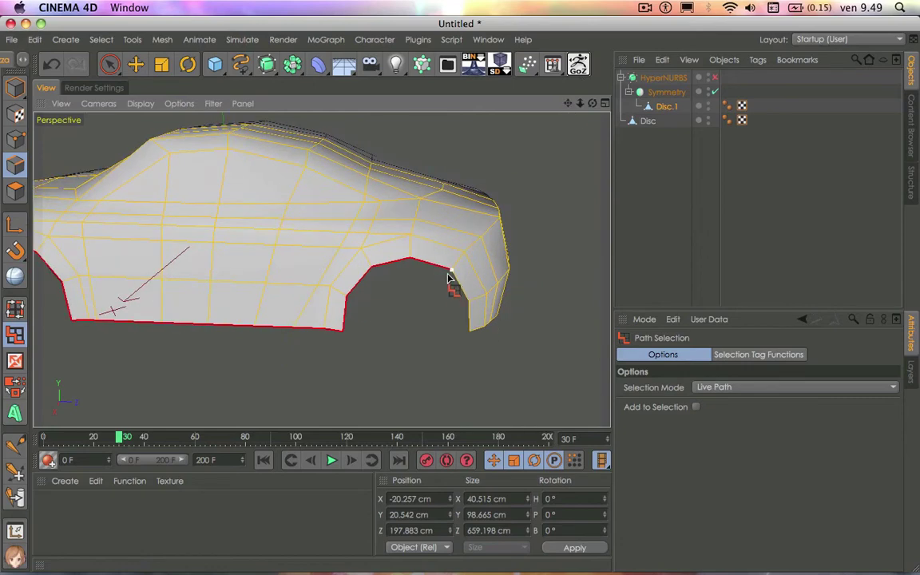
{"action": "mouse_move", "coordinate": [448, 277]}
{"action": "left_mouse_down"}
{"action": "mouse_move", "coordinate": [468, 330]}
{"action": "mouse_move", "coordinate": [483, 330]}
{"action": "left_mouse_up"}
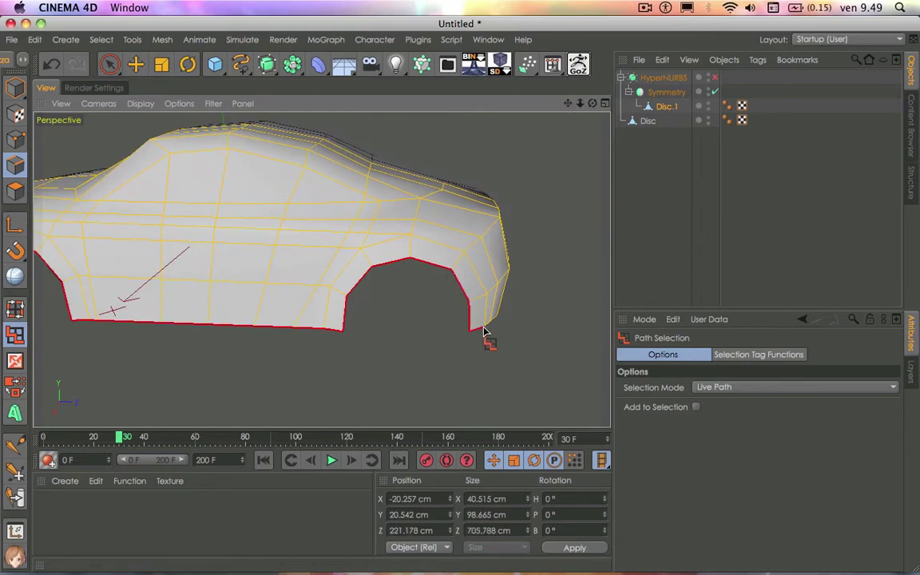
{"action": "left_click_drag", "start_coordinate": [416, 349], "coordinate": [420, 352], "text": "alt"}
{"action": "right_click", "coordinate": [375, 320]}
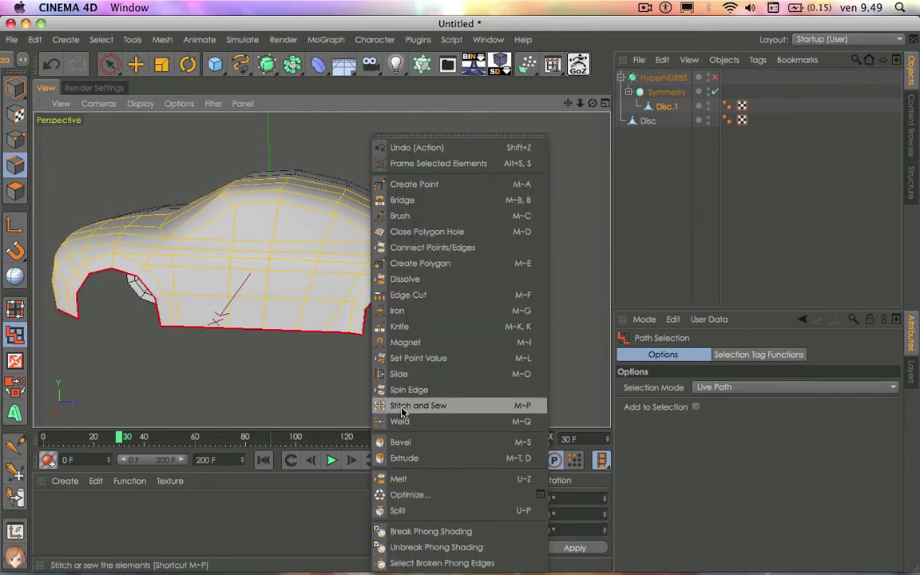
Step: Extrude the selected lower and wheel-arch edges about 1 cm and preview with HyperNURBS on
{"action": "left_click", "coordinate": [404, 458]}
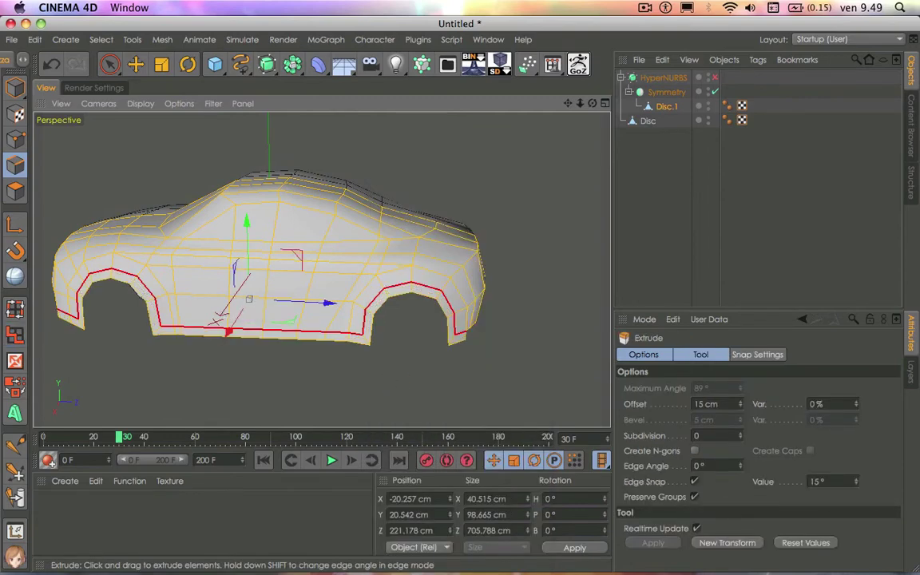
{"action": "left_click_drag", "start_coordinate": [229, 330], "coordinate": [229, 327]}
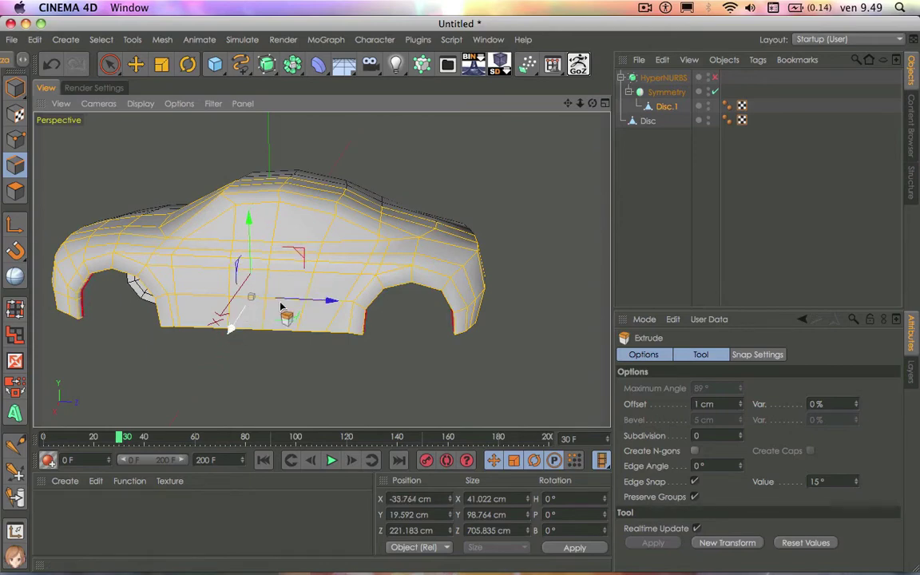
{"action": "left_click", "coordinate": [716, 80]}
{"action": "scroll", "coordinate": [128, 319], "scroll_direction": "up", "scroll_amount": 3}
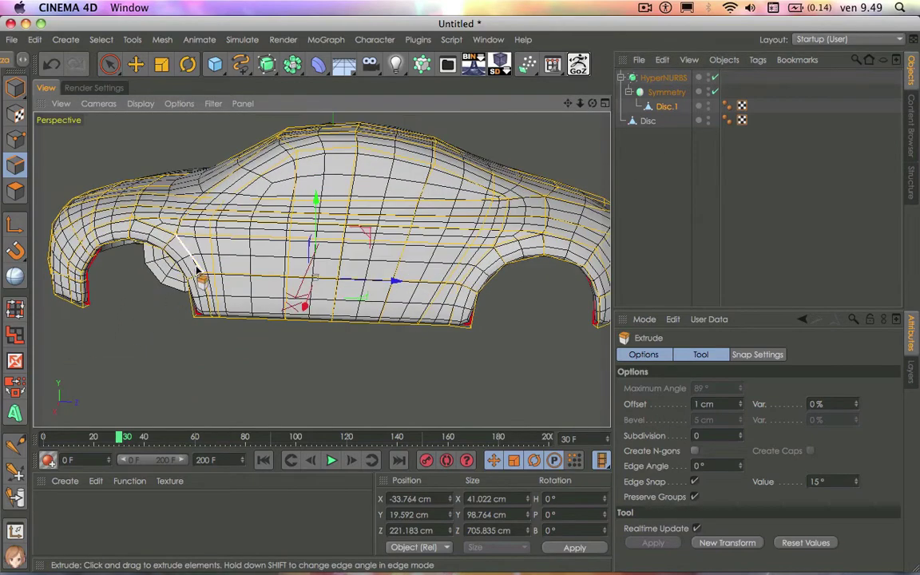
{"action": "left_click_drag", "start_coordinate": [592, 103], "coordinate": [559, 128]}
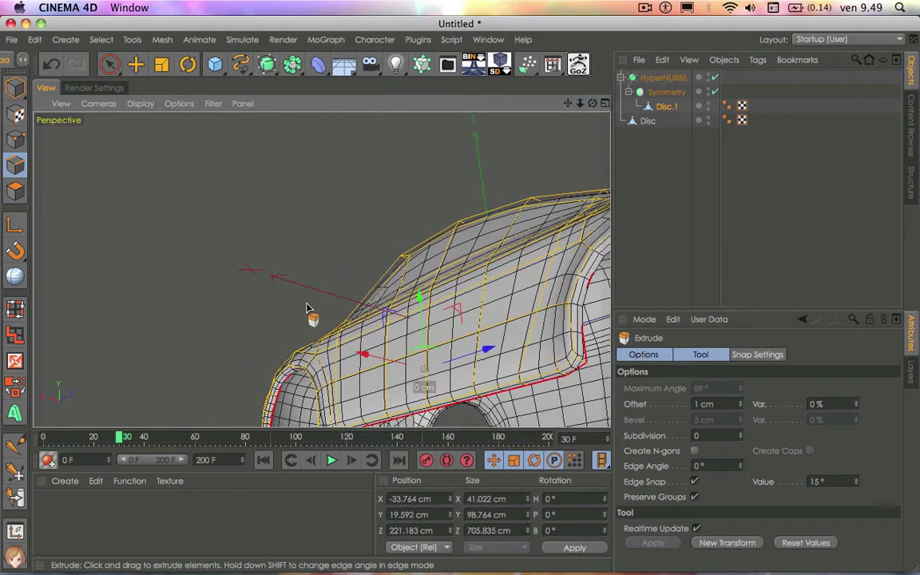
Step: Re-extrude the edges at -0.3 cm offset, then disable HyperNURBS and inspect the cage
{"action": "mouse_move", "coordinate": [307, 308]}
{"action": "left_mouse_down"}
{"action": "mouse_move", "coordinate": [369, 352]}
{"action": "mouse_move", "coordinate": [435, 375]}
{"action": "left_mouse_up"}
{"action": "scroll", "coordinate": [435, 376], "scroll_direction": "down", "scroll_amount": 3}
{"action": "scroll", "coordinate": [435, 375], "scroll_direction": "down", "scroll_amount": 3}
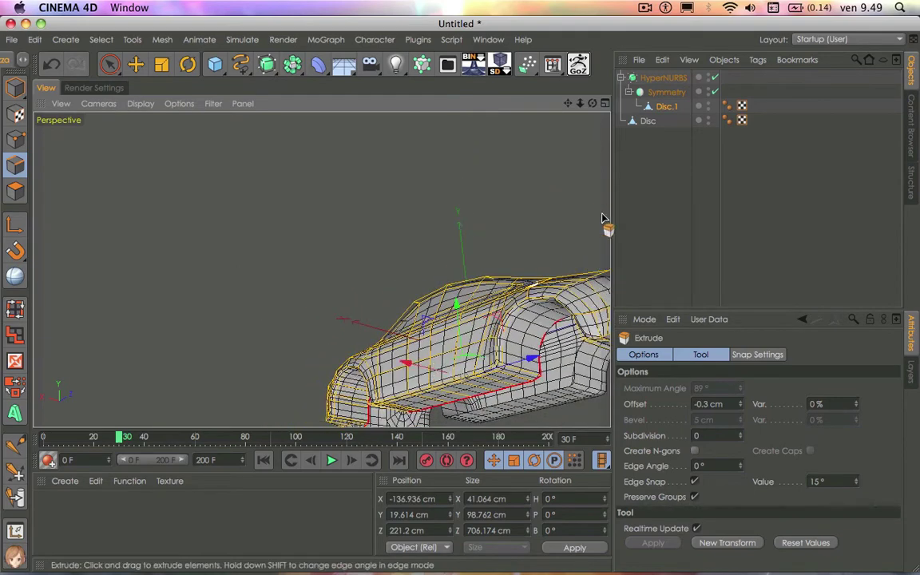
{"action": "left_click_drag", "start_coordinate": [321, 268], "coordinate": [321, 268], "text": "alt"}
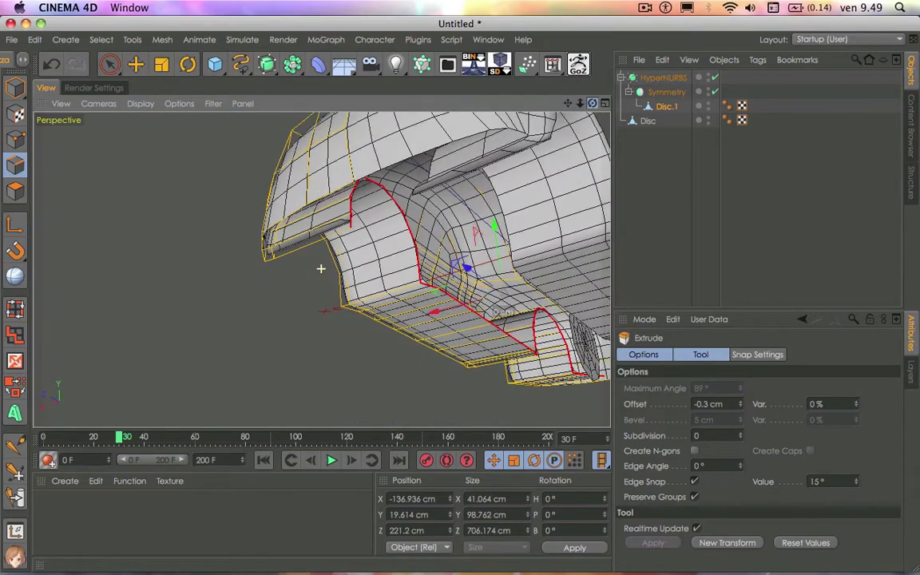
{"action": "left_click", "coordinate": [714, 78]}
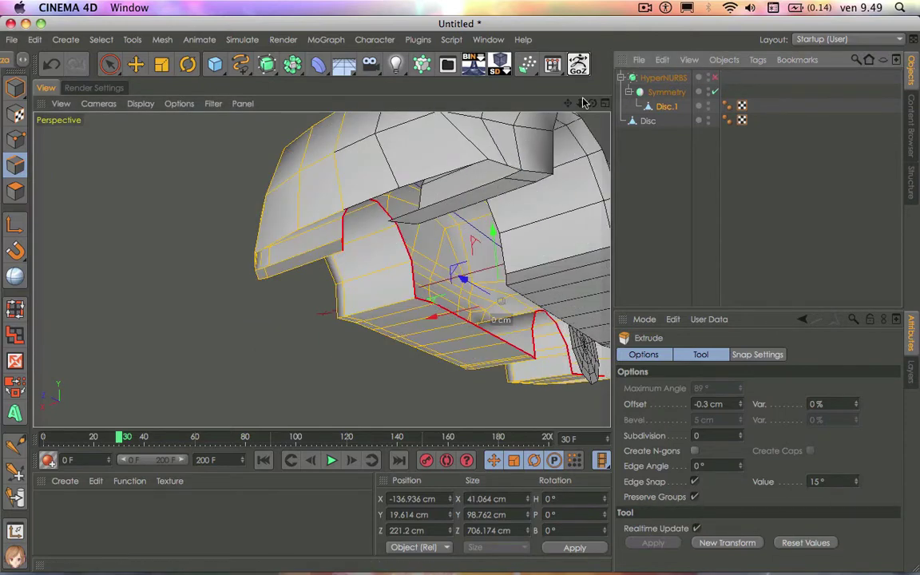
{"action": "left_click_drag", "start_coordinate": [569, 143], "coordinate": [481, 305], "text": "alt"}
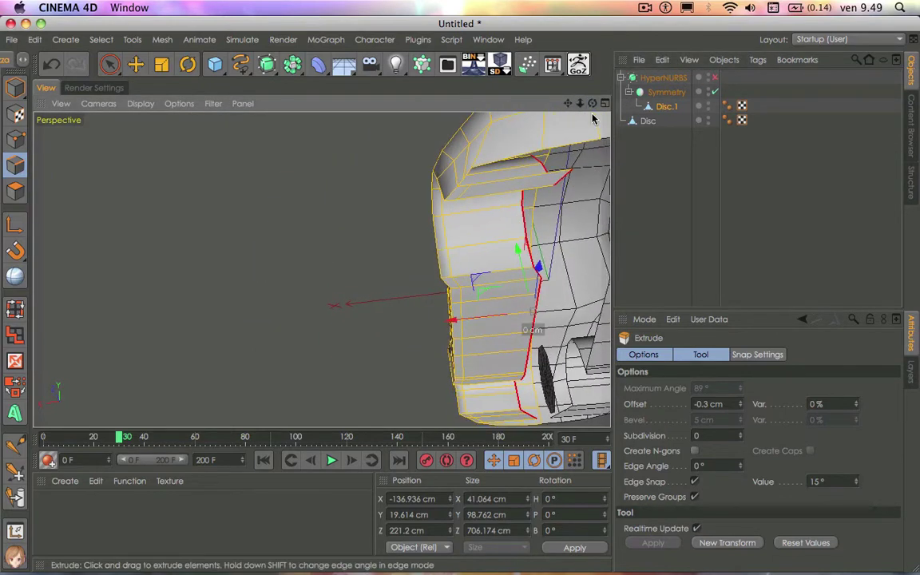
{"action": "left_click_drag", "start_coordinate": [481, 305], "coordinate": [464, 319], "text": "alt"}
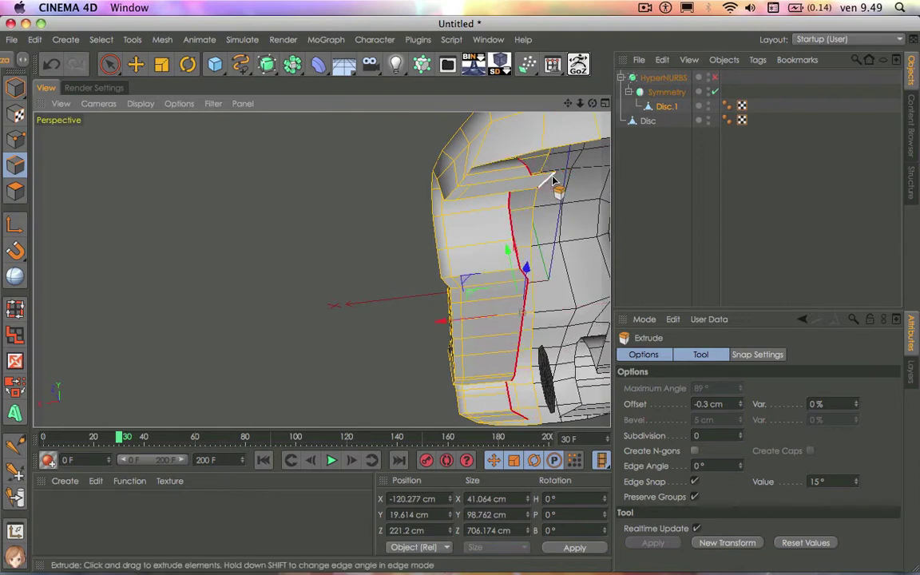
{"action": "left_click_drag", "start_coordinate": [320, 269], "coordinate": [320, 269], "text": "alt"}
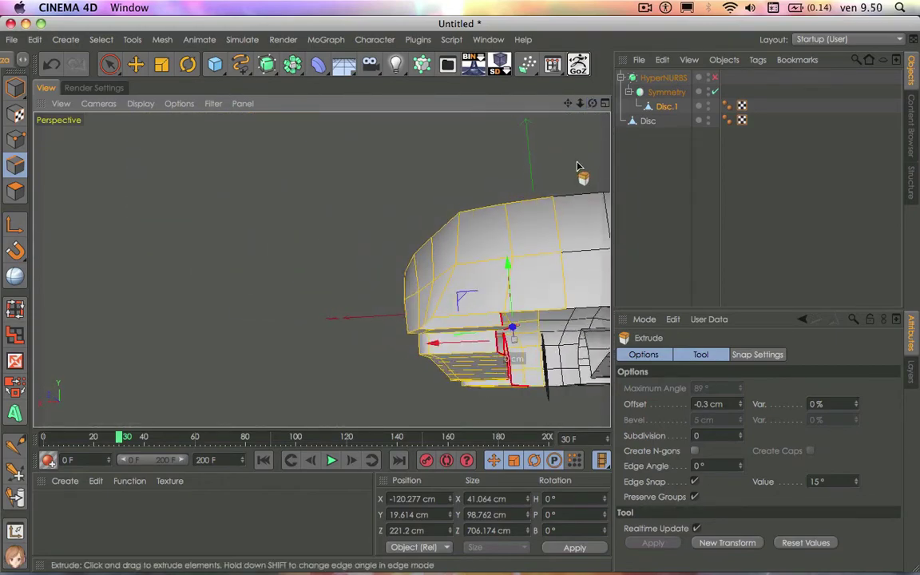
Step: Set the centre-seam points to X = 0 cm with Set Point Value, then deselect all and orbit the body
{"action": "right_click", "coordinate": [537, 412]}
{"action": "left_click", "coordinate": [597, 359]}
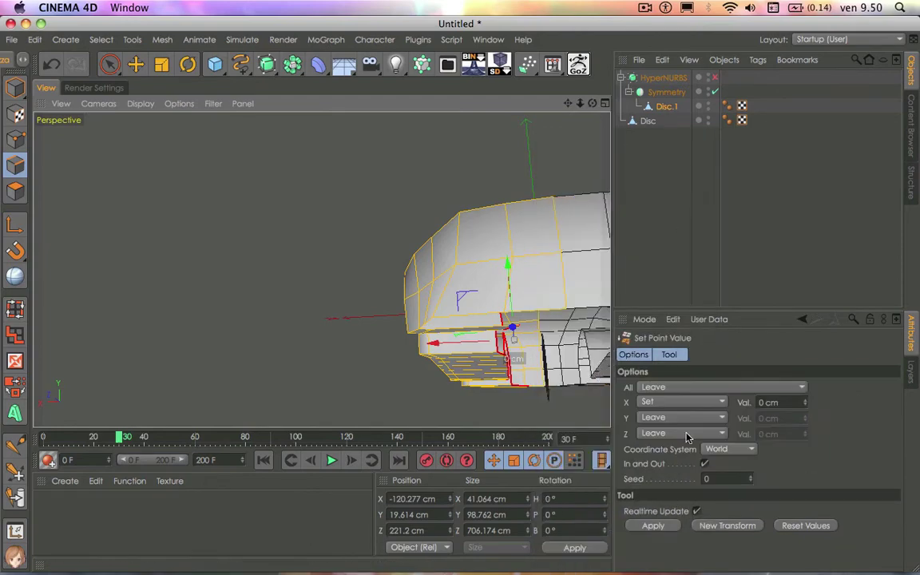
{"action": "left_click", "coordinate": [653, 525]}
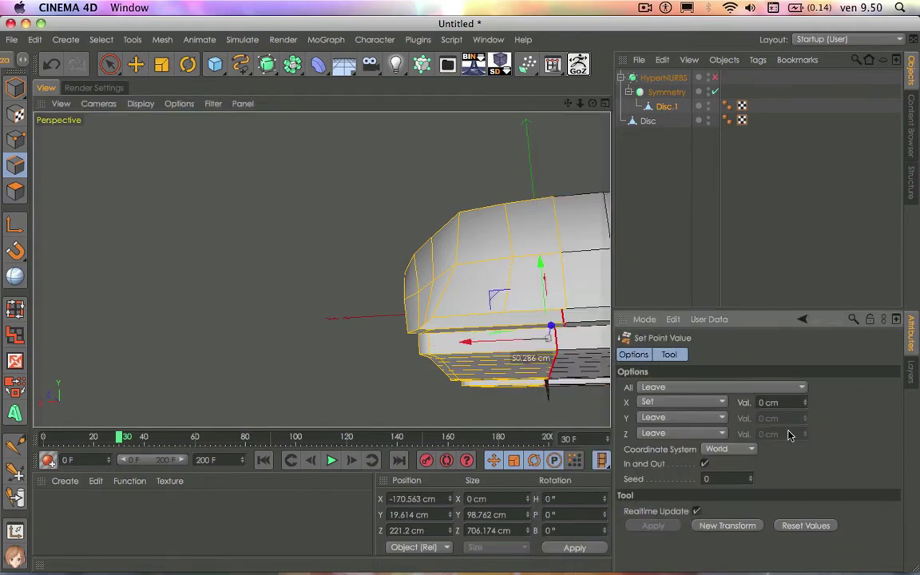
{"action": "left_click_drag", "start_coordinate": [496, 341], "coordinate": [458, 341]}
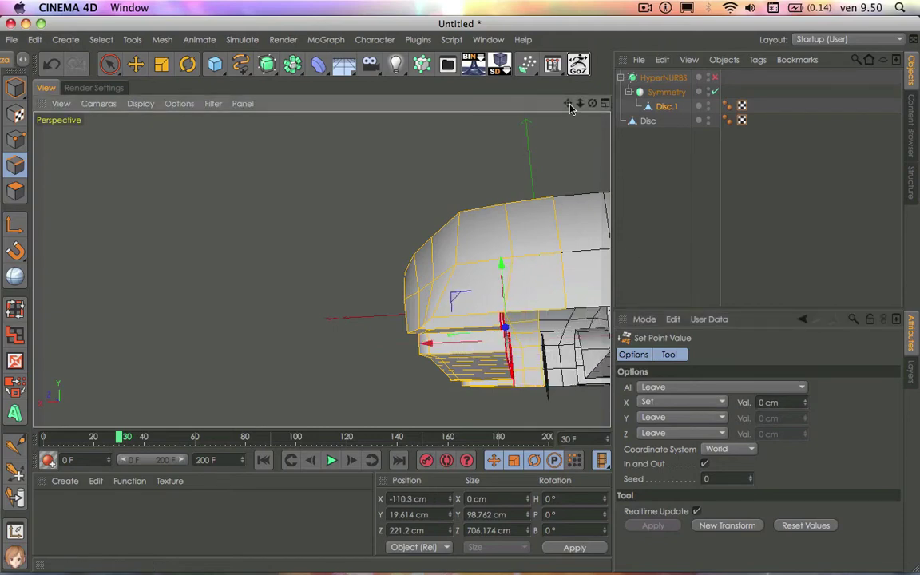
{"action": "left_click_drag", "start_coordinate": [592, 103], "coordinate": [590, 114]}
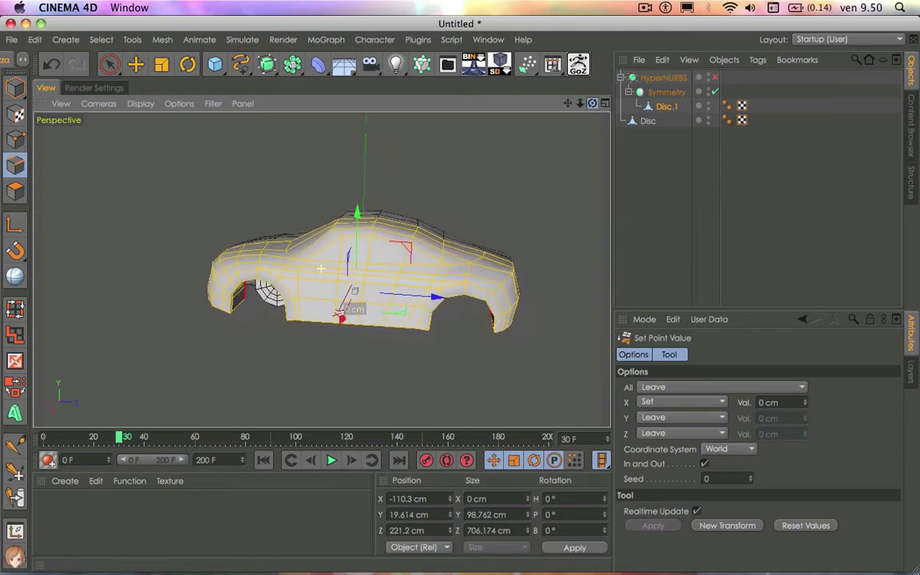
{"action": "left_click", "coordinate": [632, 206]}
{"action": "mouse_move", "coordinate": [298, 257]}
{"action": "left_mouse_down", "text": "alt"}
{"action": "mouse_move", "coordinate": [320, 269]}
{"action": "mouse_move", "coordinate": [185, 233]}
{"action": "left_mouse_up", "text": "alt"}
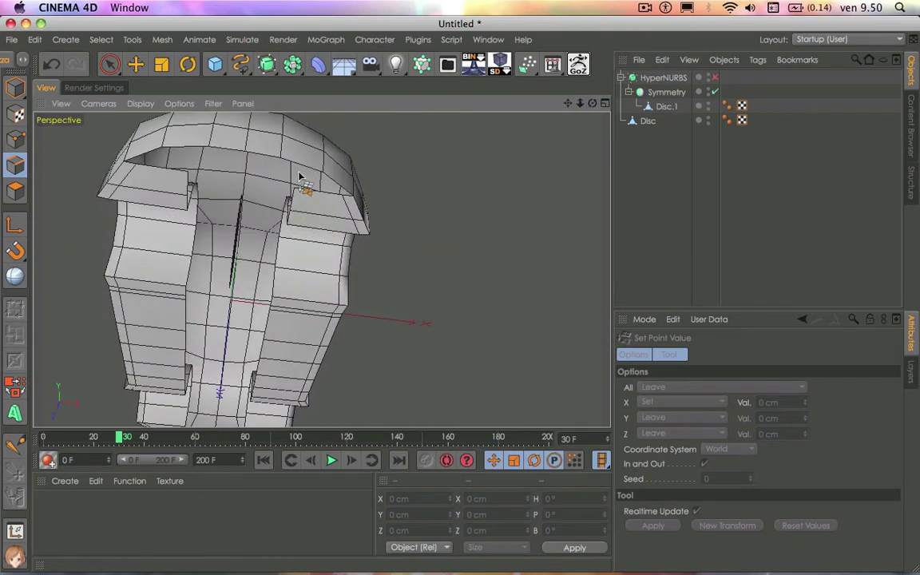
Step: With the Bridge tool, try bridging polygons across the front vertices, undoing the unwanted attempts
{"action": "left_click", "coordinate": [661, 108]}
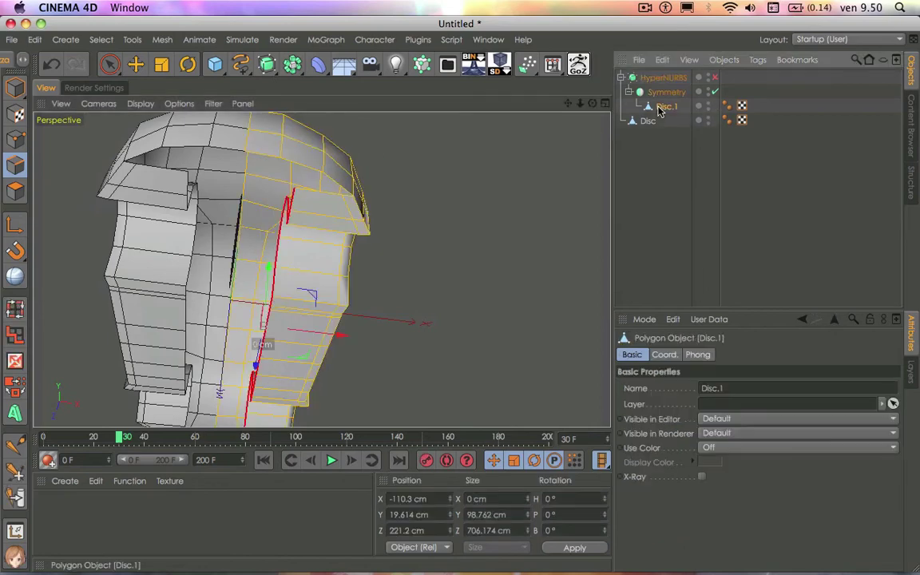
{"action": "mouse_move", "coordinate": [333, 166]}
{"action": "left_mouse_down", "text": "alt"}
{"action": "mouse_move", "coordinate": [352, 190]}
{"action": "mouse_move", "coordinate": [421, 213]}
{"action": "left_mouse_up", "text": "alt"}
{"action": "right_click", "coordinate": [442, 199]}
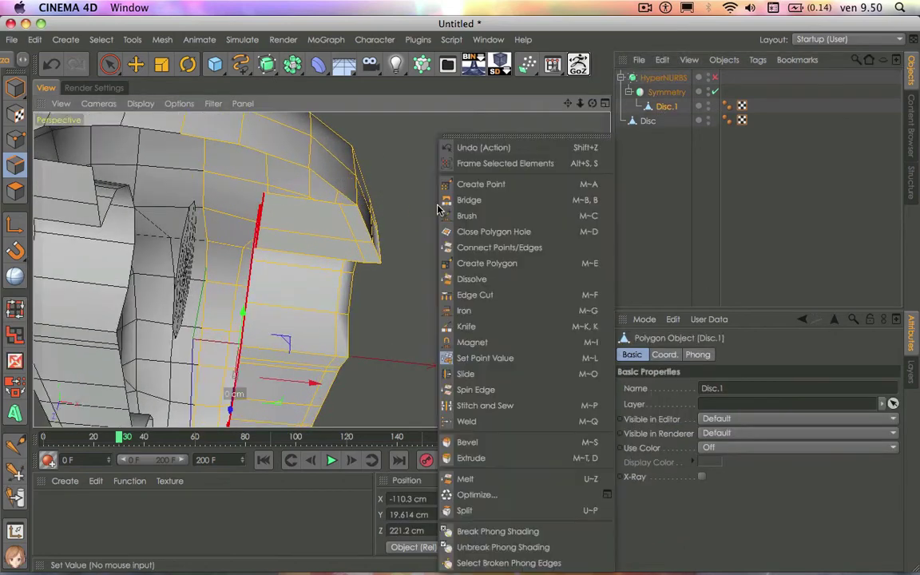
{"action": "left_click", "coordinate": [467, 200]}
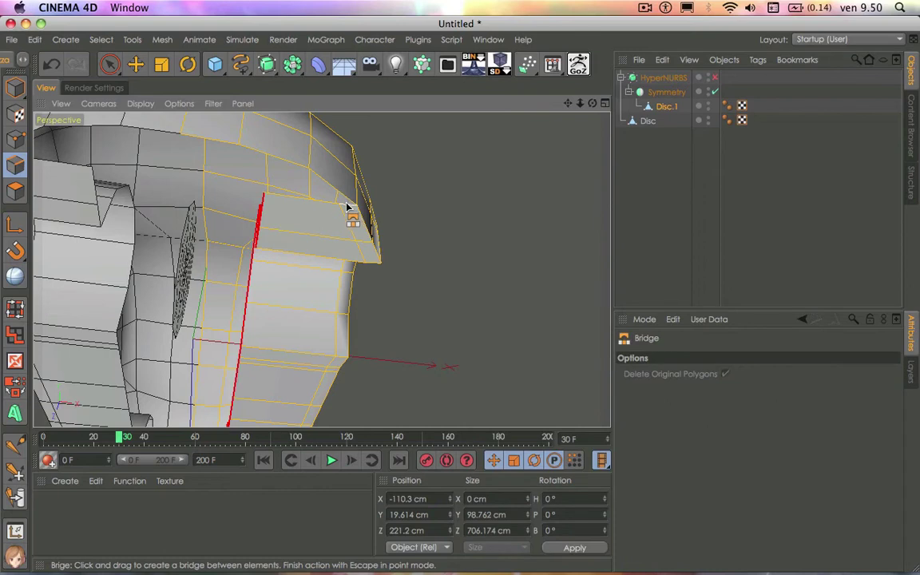
{"action": "mouse_move", "coordinate": [309, 168]}
{"action": "left_mouse_down"}
{"action": "mouse_move", "coordinate": [353, 205]}
{"action": "mouse_move", "coordinate": [281, 158]}
{"action": "left_mouse_up"}
{"action": "key", "text": "ctrl+z"}
{"action": "scroll", "coordinate": [216, 189], "scroll_direction": "down", "scroll_amount": 3}
{"action": "scroll", "coordinate": [214, 188], "scroll_direction": "down", "scroll_amount": 3}
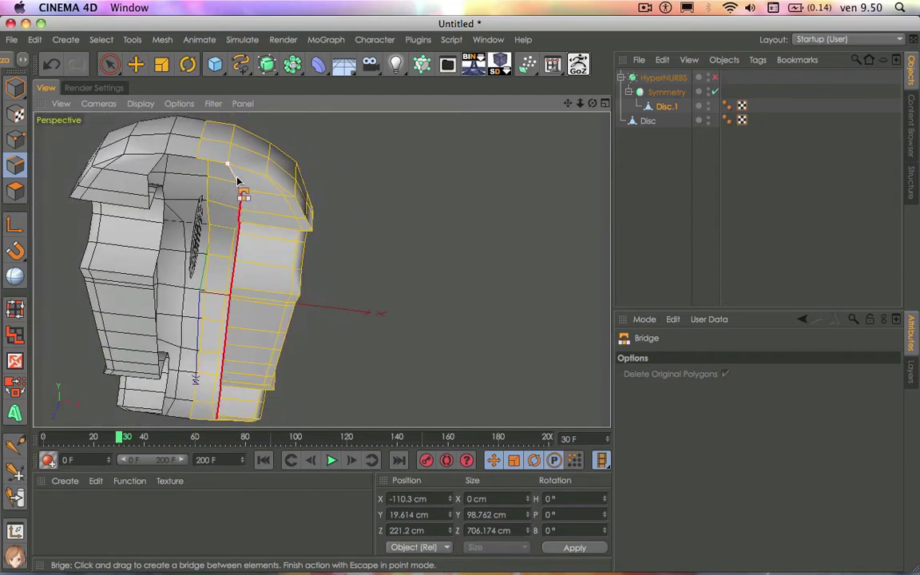
{"action": "left_click_drag", "start_coordinate": [238, 180], "coordinate": [203, 193]}
{"action": "key", "text": "ctrl+z"}
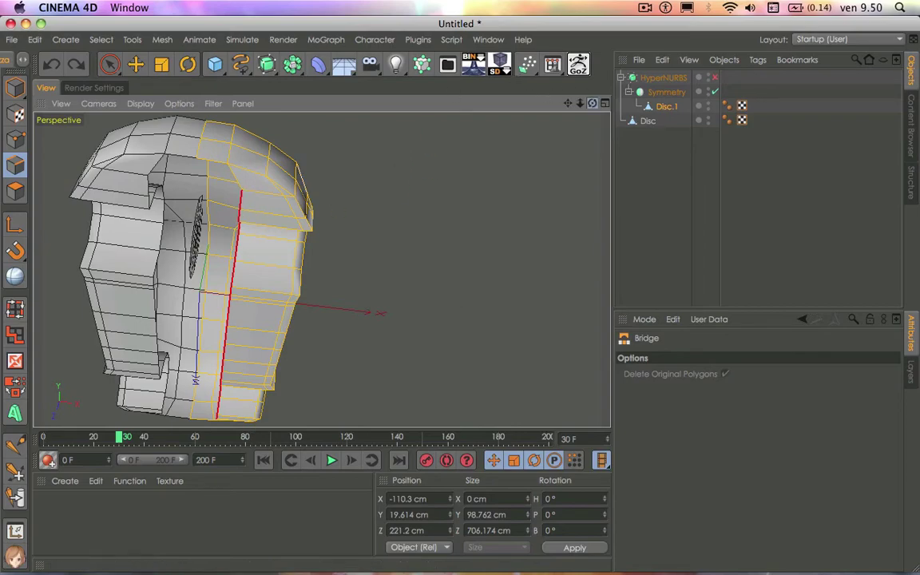
Step: Bridge a new polygon to close the gap at the body's upper front corner
{"action": "left_click_drag", "start_coordinate": [592, 104], "coordinate": [407, 263]}
{"action": "scroll", "coordinate": [408, 263], "scroll_direction": "up", "scroll_amount": 3}
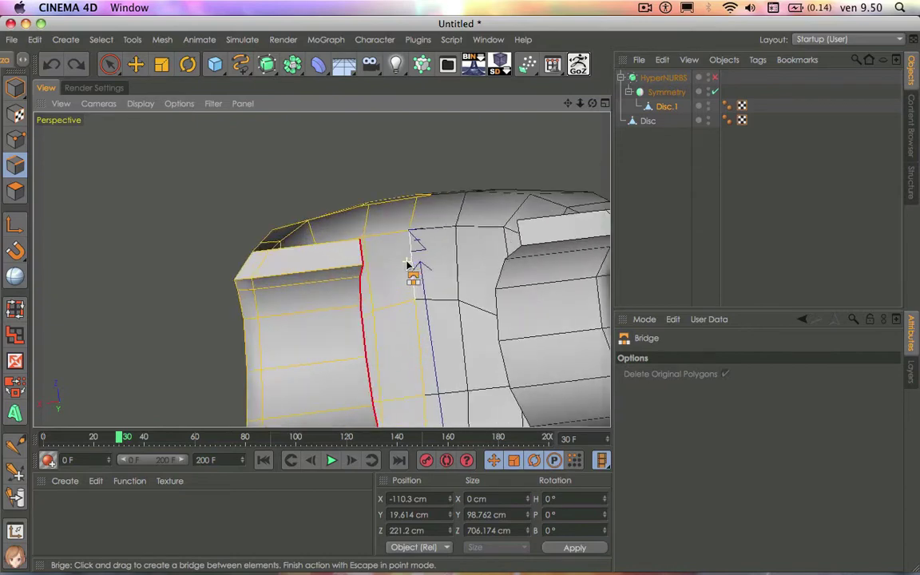
{"action": "scroll", "coordinate": [407, 264], "scroll_direction": "up", "scroll_amount": 1}
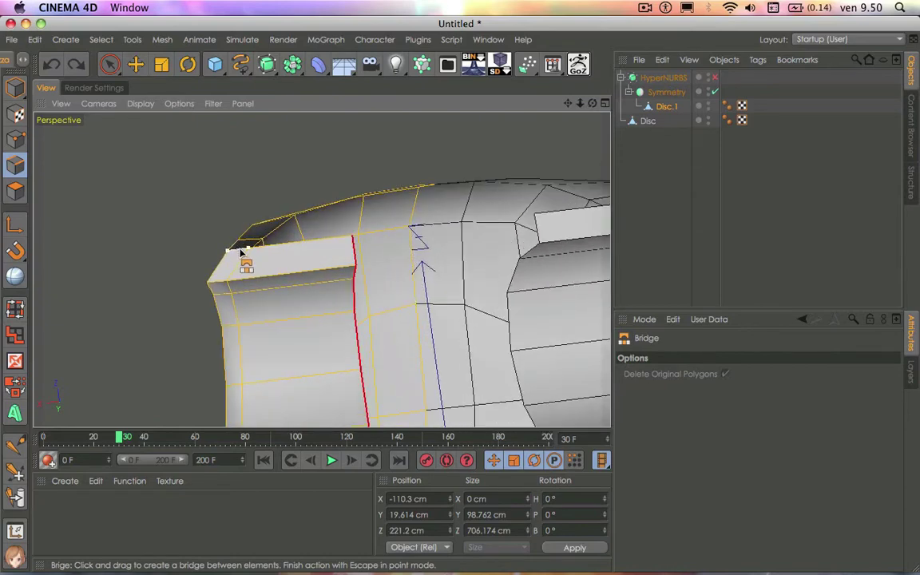
{"action": "left_click_drag", "start_coordinate": [245, 234], "coordinate": [279, 218]}
{"action": "mouse_move", "coordinate": [375, 220]}
{"action": "left_mouse_down", "text": "alt"}
{"action": "mouse_move", "coordinate": [411, 224]}
{"action": "mouse_move", "coordinate": [320, 269]}
{"action": "left_mouse_up", "text": "alt"}
{"action": "scroll", "coordinate": [479, 183], "scroll_direction": "down", "scroll_amount": 3}
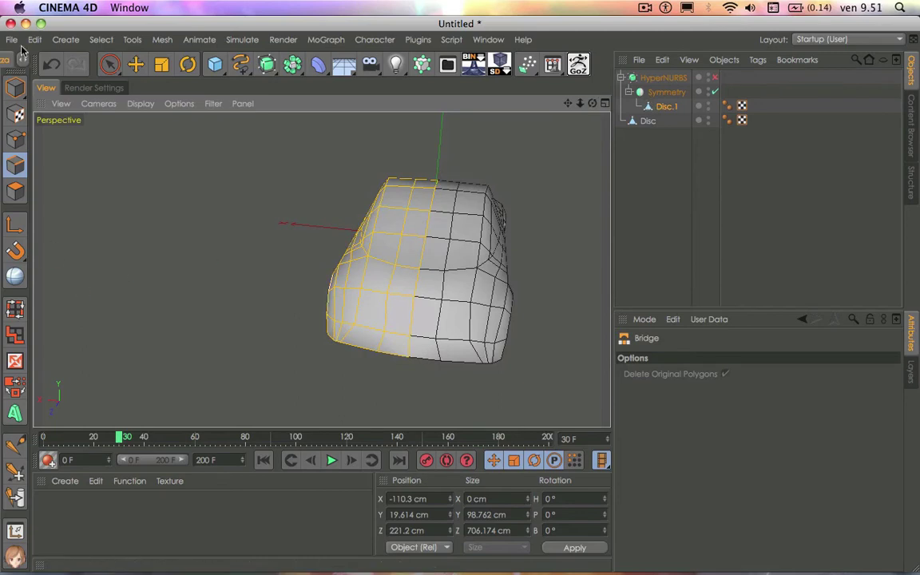
Step: In Point mode with Live Selection, select the lower-left corner points and shift them along X
{"action": "left_click", "coordinate": [15, 139]}
{"action": "left_click", "coordinate": [109, 67]}
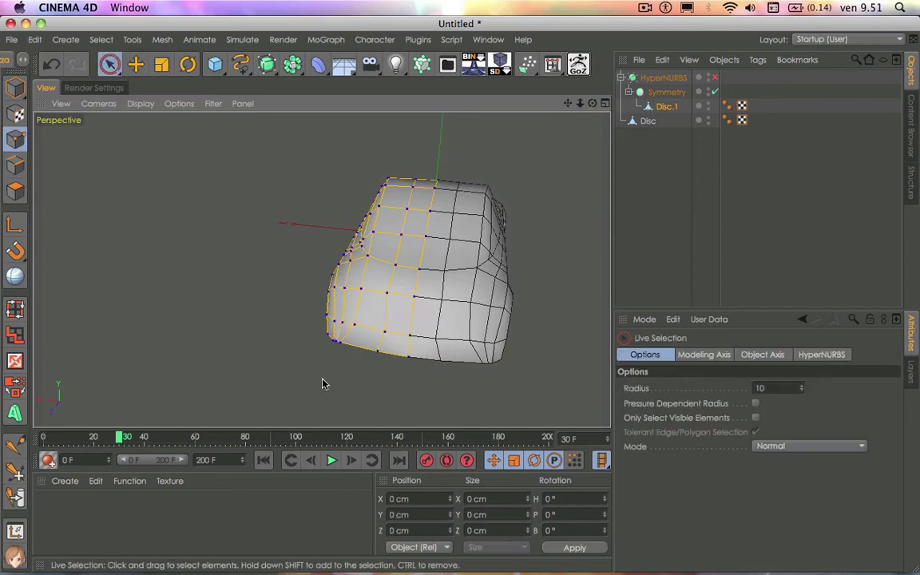
{"action": "left_click", "coordinate": [345, 345]}
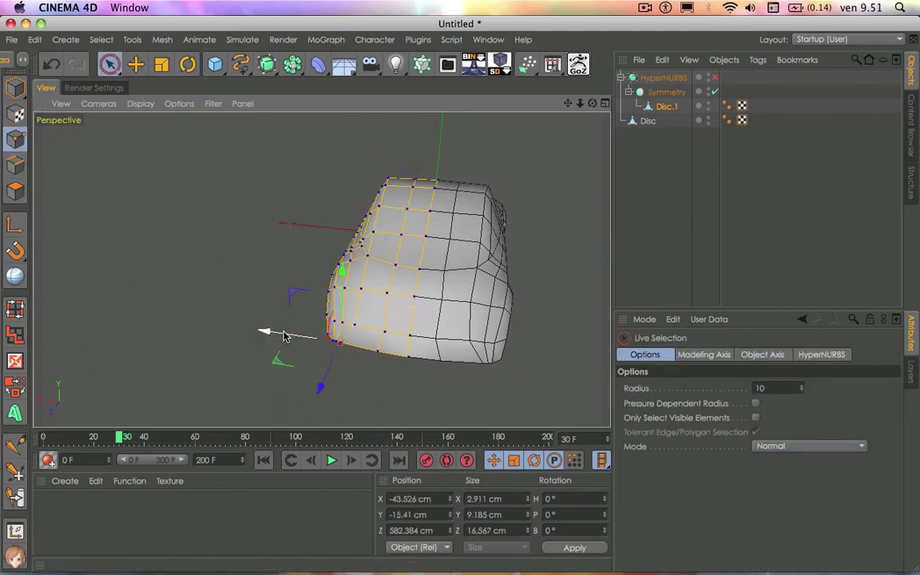
{"action": "mouse_move", "coordinate": [288, 340]}
{"action": "left_mouse_down"}
{"action": "mouse_move", "coordinate": [302, 339]}
{"action": "mouse_move", "coordinate": [287, 335]}
{"action": "left_mouse_up"}
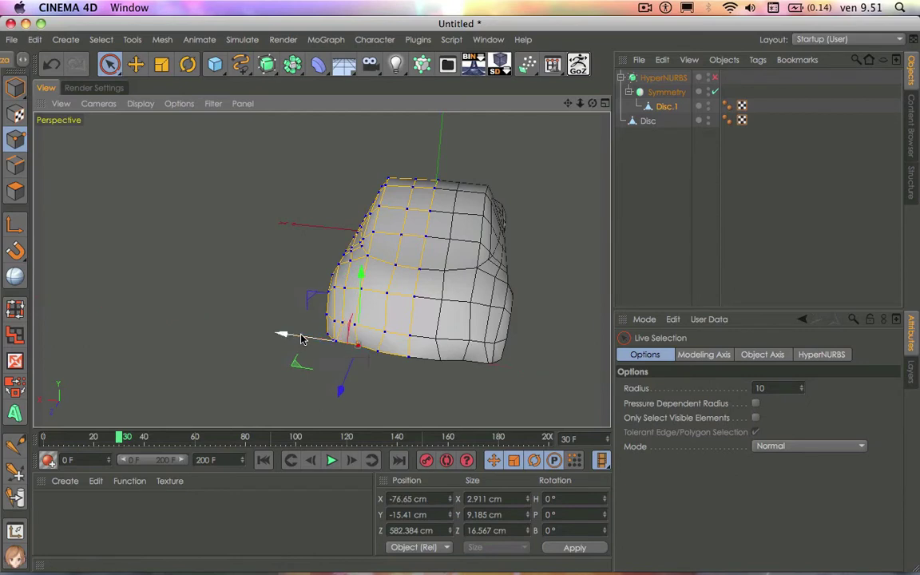
{"action": "scroll", "coordinate": [335, 349], "scroll_direction": "up", "scroll_amount": 2}
{"action": "scroll", "coordinate": [336, 351], "scroll_direction": "up", "scroll_amount": 3}
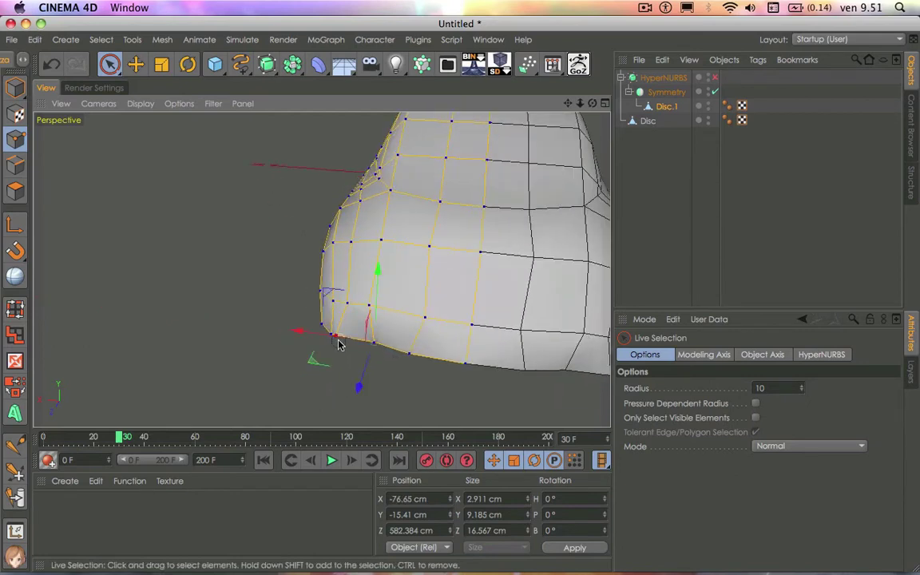
{"action": "left_click_drag", "start_coordinate": [308, 331], "coordinate": [319, 331]}
{"action": "left_click", "coordinate": [315, 349]}
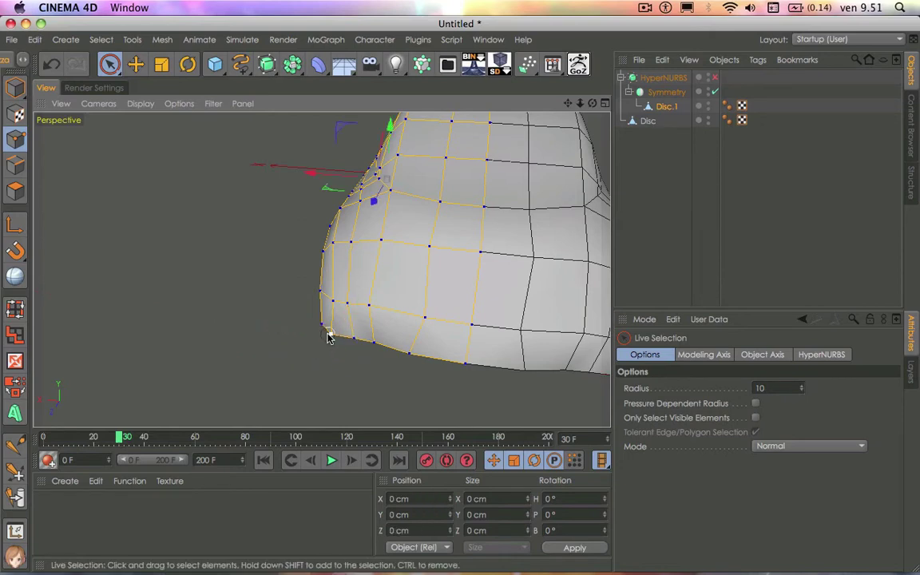
Step: Nudge the lower-left corner vertex and the next bottom-edge vertex along X
{"action": "left_click", "coordinate": [328, 335]}
{"action": "left_click_drag", "start_coordinate": [292, 333], "coordinate": [314, 377]}
{"action": "left_click", "coordinate": [376, 348]}
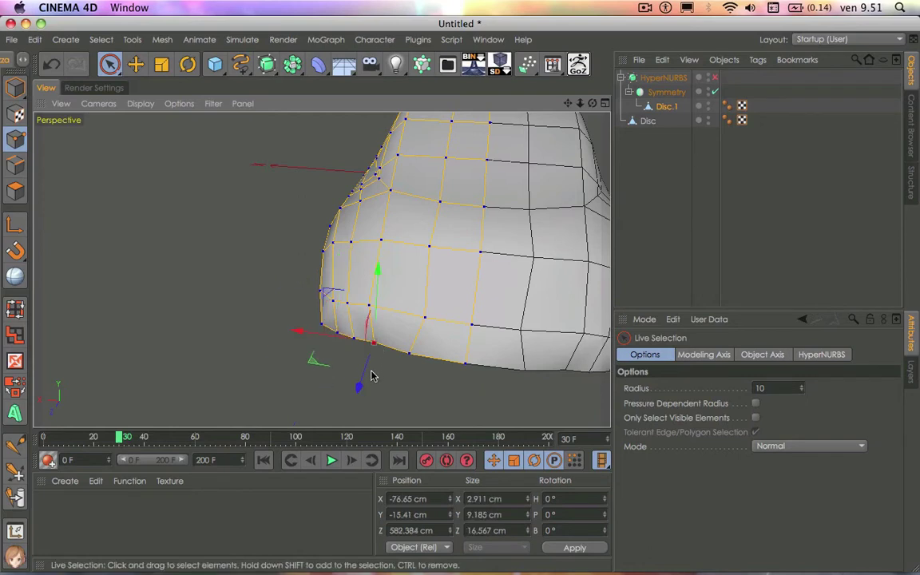
{"action": "left_click_drag", "start_coordinate": [364, 375], "coordinate": [606, 227]}
{"action": "left_click", "coordinate": [417, 380]}
Step: Orbit to a three-quarter view of the car, then select Disc with the Move tool
{"action": "left_click", "coordinate": [643, 232]}
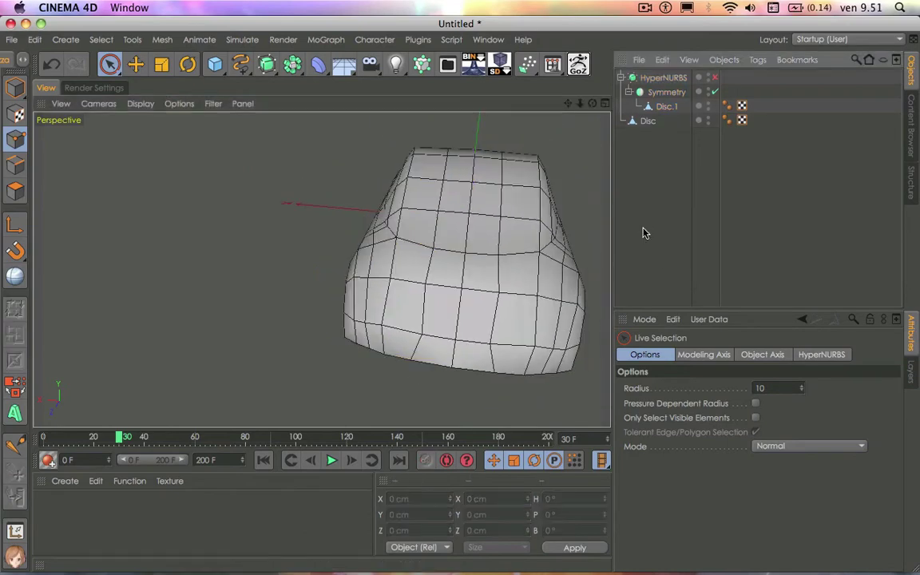
{"action": "left_click_drag", "start_coordinate": [592, 103], "coordinate": [320, 269]}
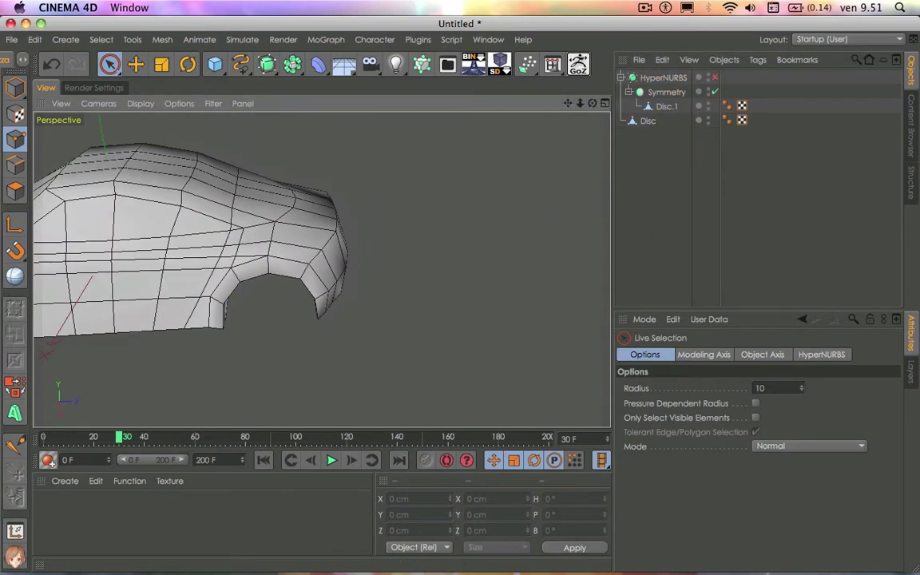
{"action": "left_click_drag", "start_coordinate": [592, 103], "coordinate": [442, 220]}
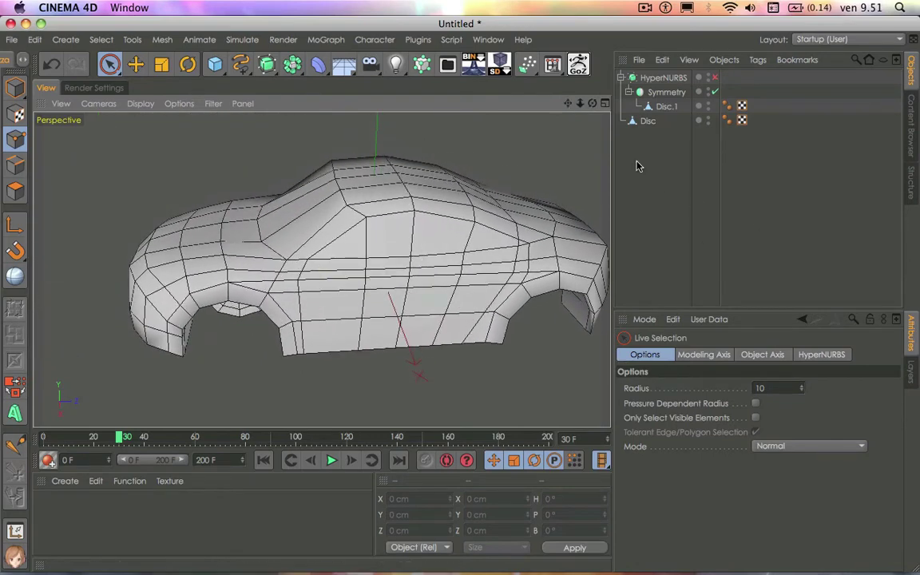
{"action": "left_click", "coordinate": [649, 124]}
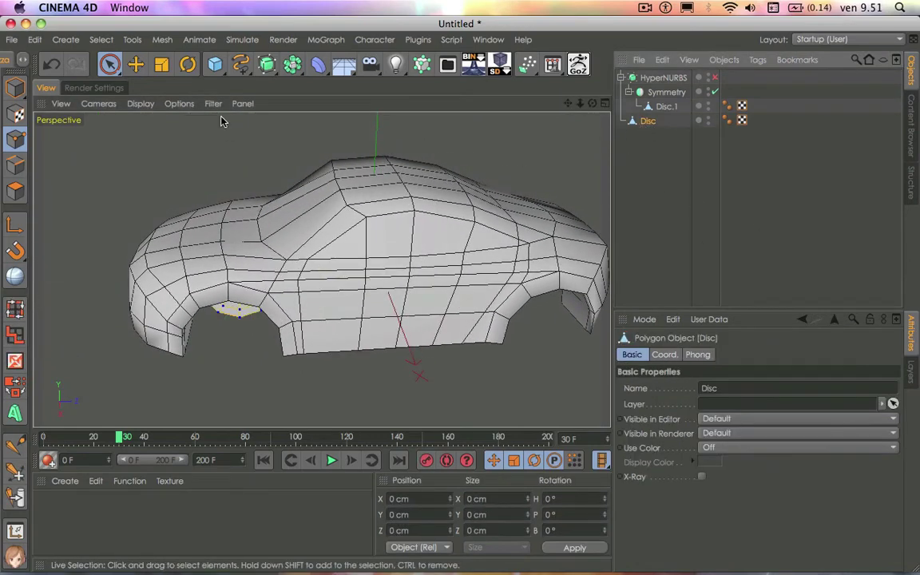
{"action": "left_click", "coordinate": [136, 63]}
Step: Lower the Disc into the front wheel arch and align it at X 168.141 cm in Top view
{"action": "left_click", "coordinate": [14, 89]}
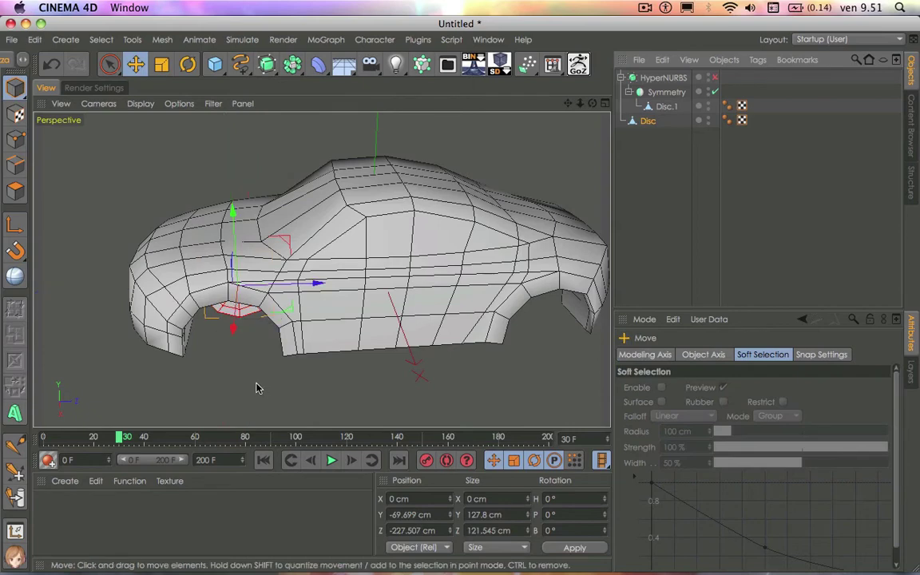
{"action": "left_click_drag", "start_coordinate": [232, 327], "coordinate": [231, 385]}
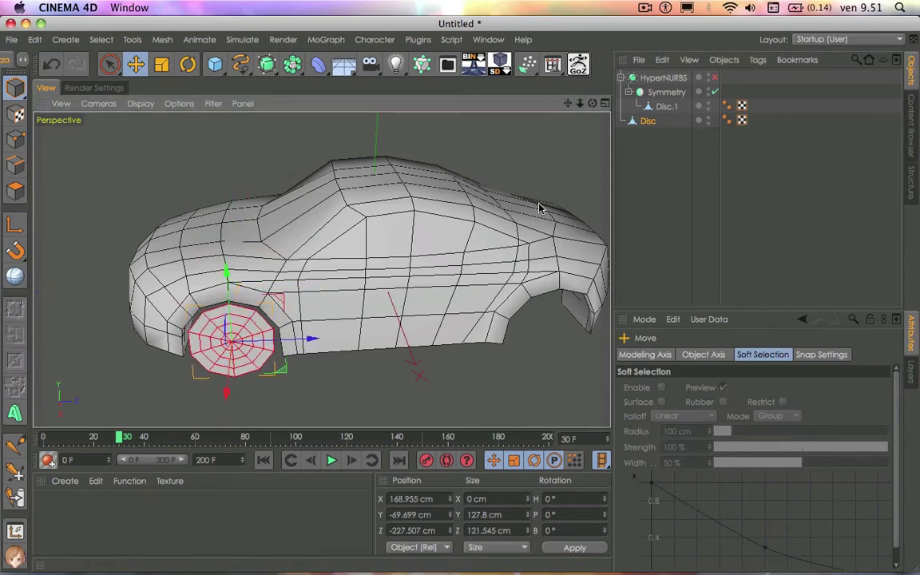
{"action": "left_click", "coordinate": [605, 103]}
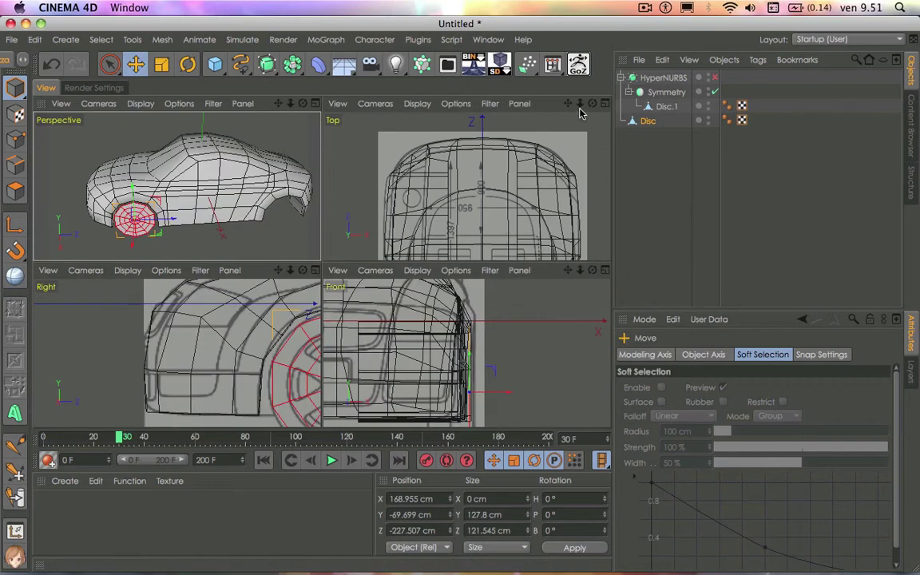
{"action": "left_click_drag", "start_coordinate": [573, 105], "coordinate": [572, 104]}
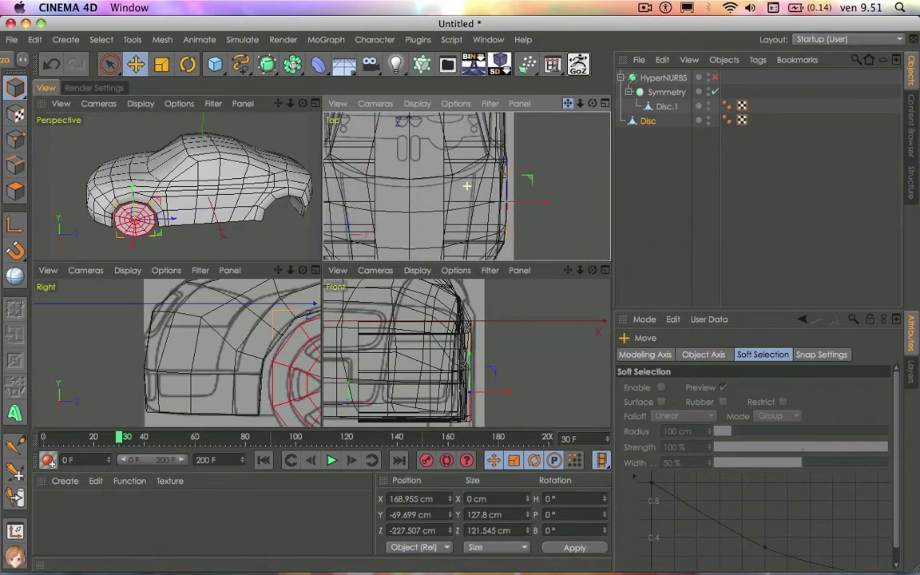
{"action": "scroll", "coordinate": [527, 189], "scroll_direction": "up", "scroll_amount": 2}
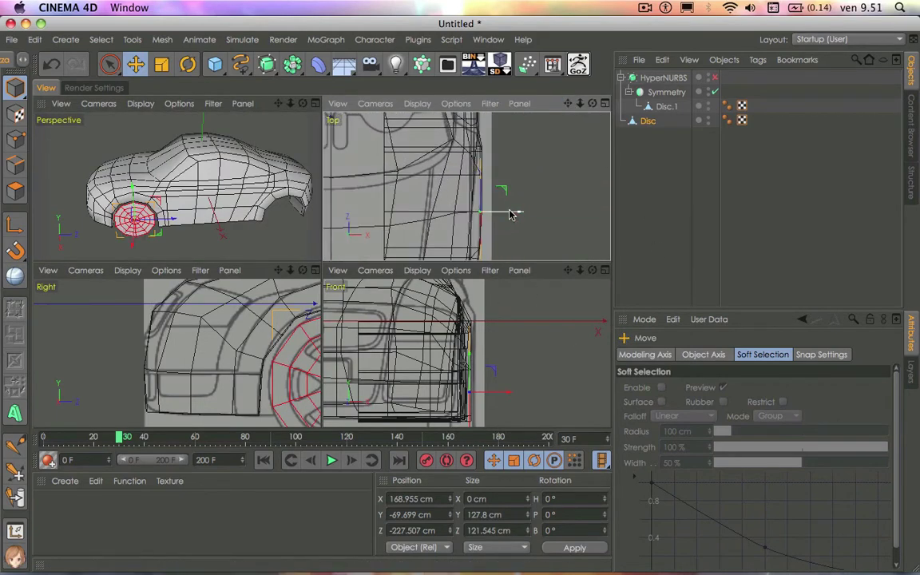
{"action": "left_click_drag", "start_coordinate": [511, 216], "coordinate": [510, 215]}
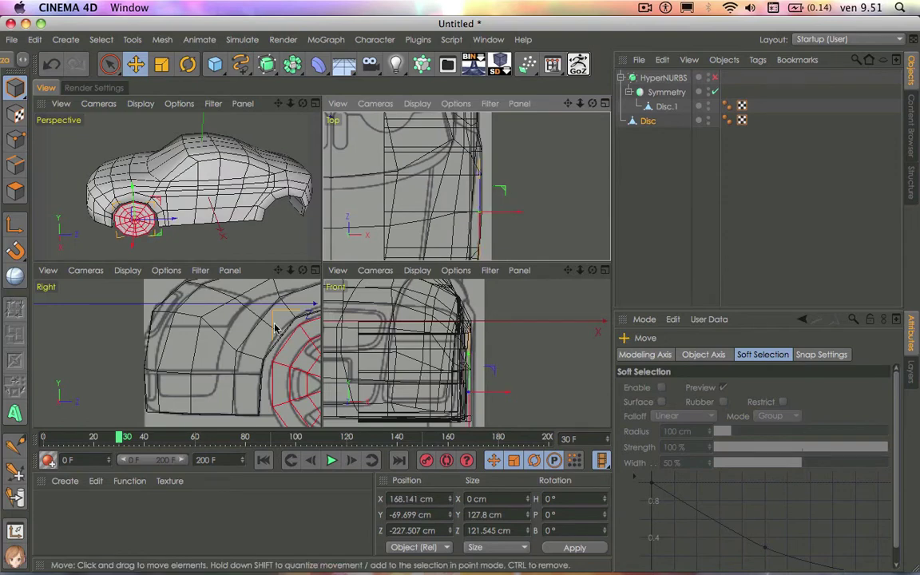
{"action": "left_click", "coordinate": [315, 106]}
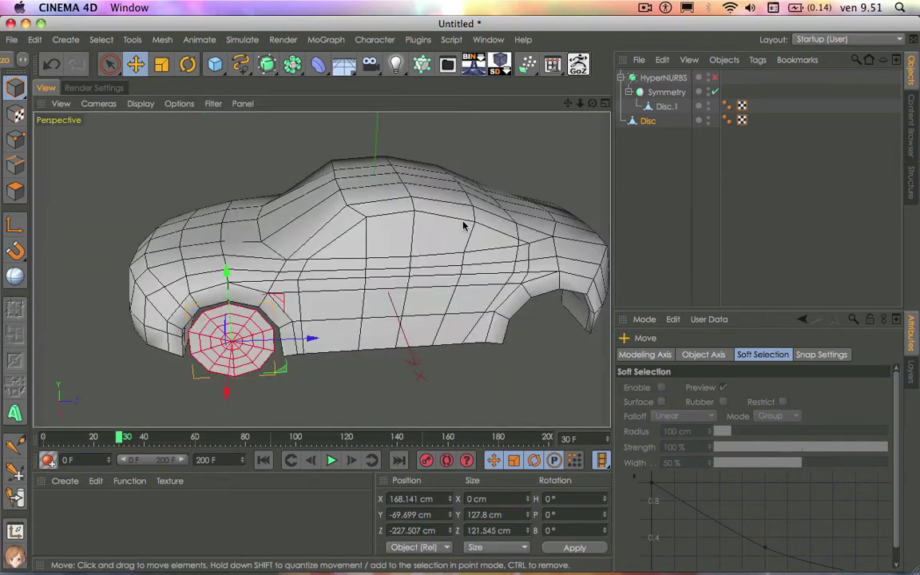
Step: Orbit to inspect the disc under the arch and switch to Polygon mode
{"action": "left_click_drag", "start_coordinate": [565, 116], "coordinate": [511, 97], "text": "alt"}
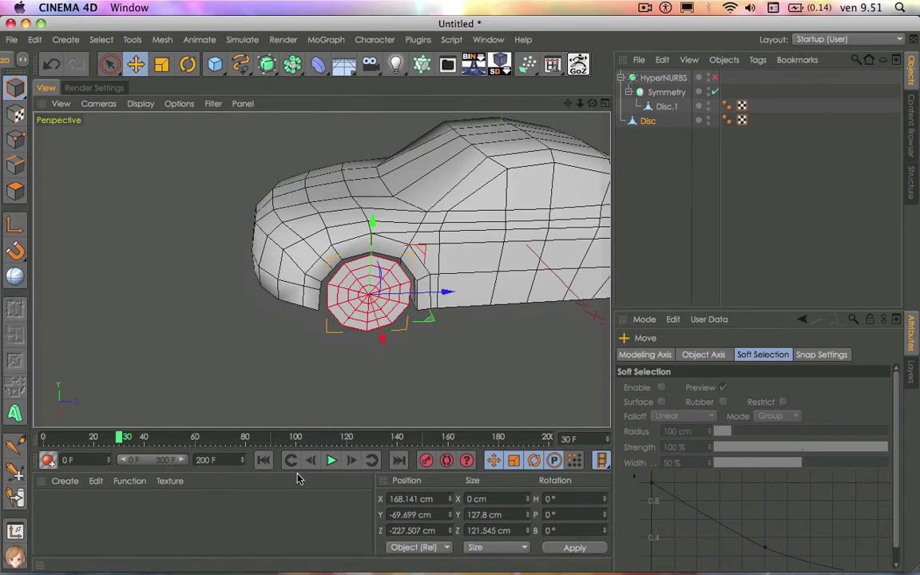
{"action": "scroll", "coordinate": [396, 360], "scroll_direction": "up", "scroll_amount": 2}
{"action": "scroll", "coordinate": [400, 360], "scroll_direction": "up", "scroll_amount": 4}
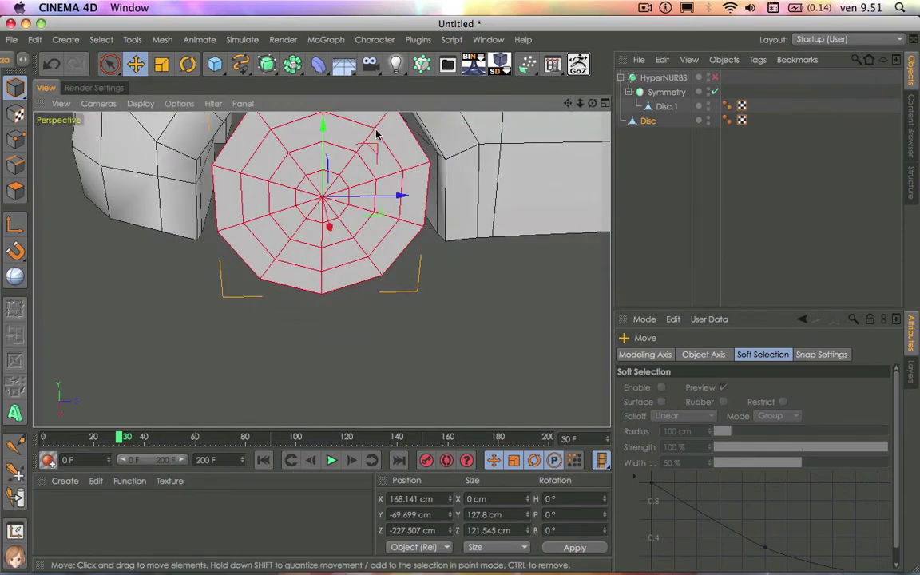
{"action": "left_click_drag", "start_coordinate": [378, 135], "coordinate": [327, 143], "text": "alt"}
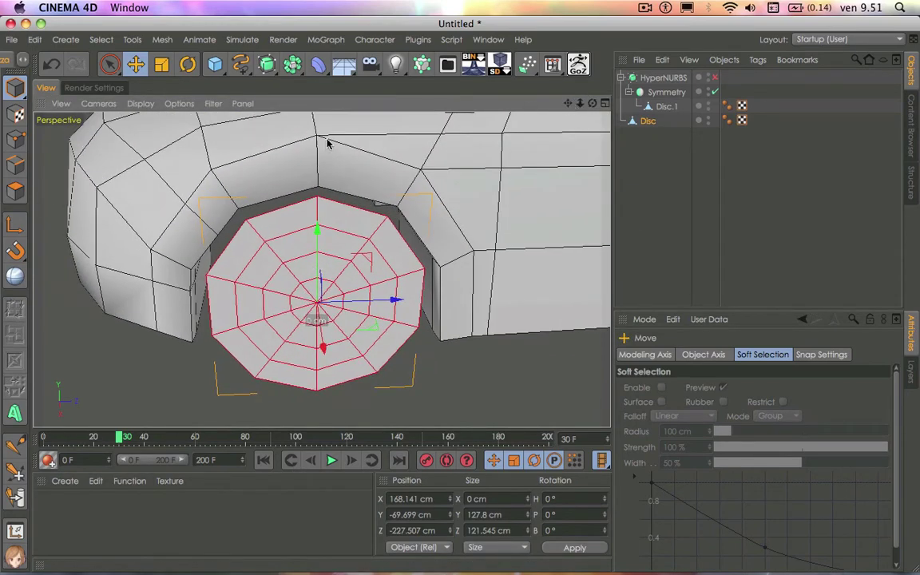
{"action": "left_click", "coordinate": [15, 191]}
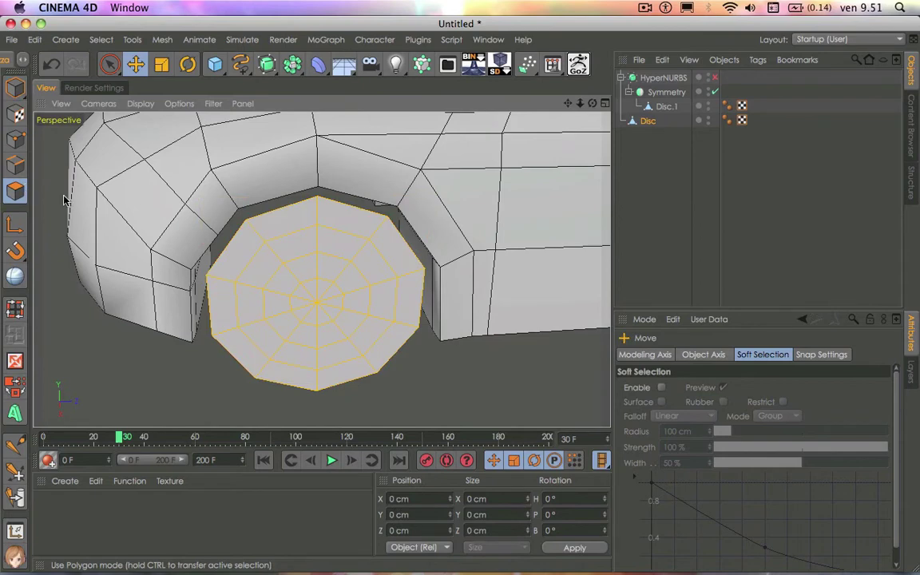
Step: Select five ring polygons around the disc and delete them, leaving wedge-shaped spoke openings
{"action": "left_click", "coordinate": [354, 280]}
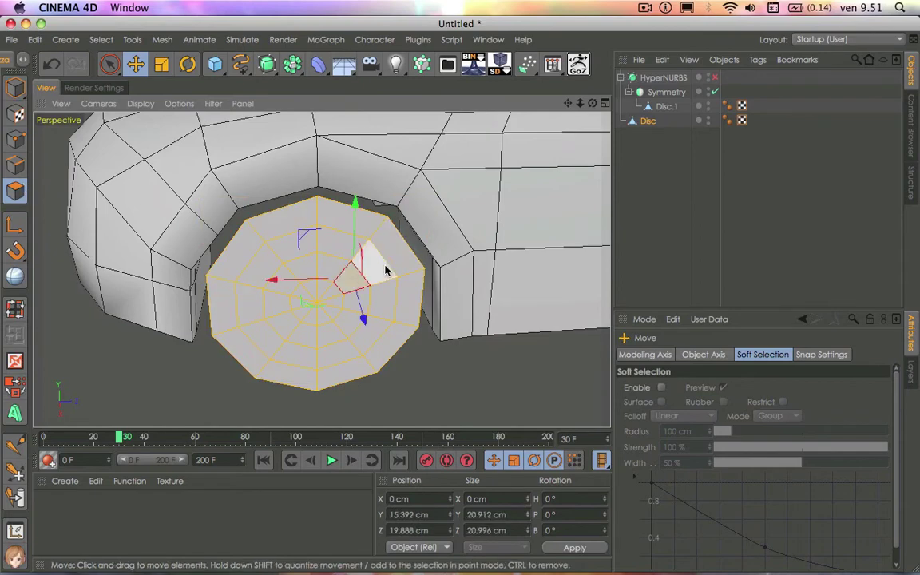
{"action": "left_click", "coordinate": [295, 244], "text": "shift"}
{"action": "left_click", "coordinate": [299, 265], "text": "shift"}
{"action": "left_click", "coordinate": [281, 309], "text": "shift"}
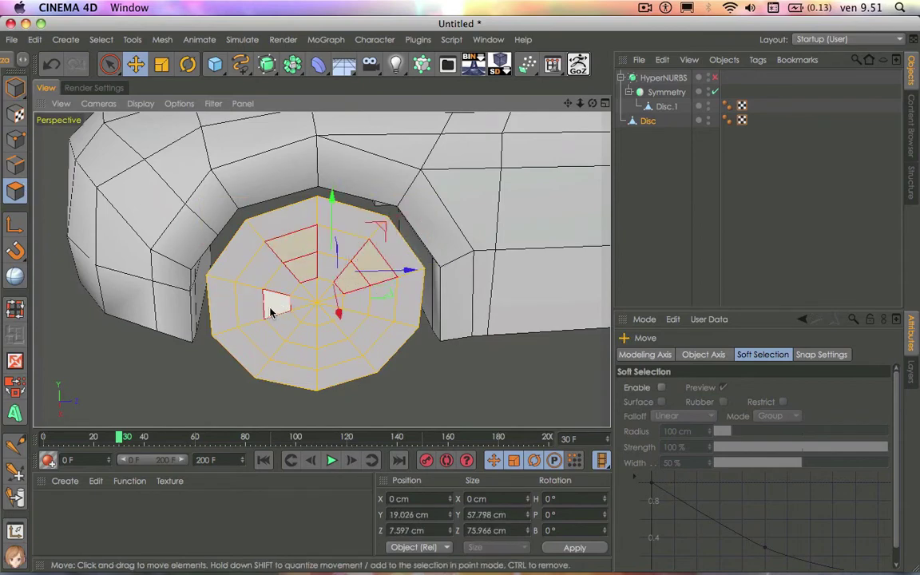
{"action": "left_click", "coordinate": [256, 309], "text": "shift"}
{"action": "left_click", "coordinate": [292, 354], "text": "shift"}
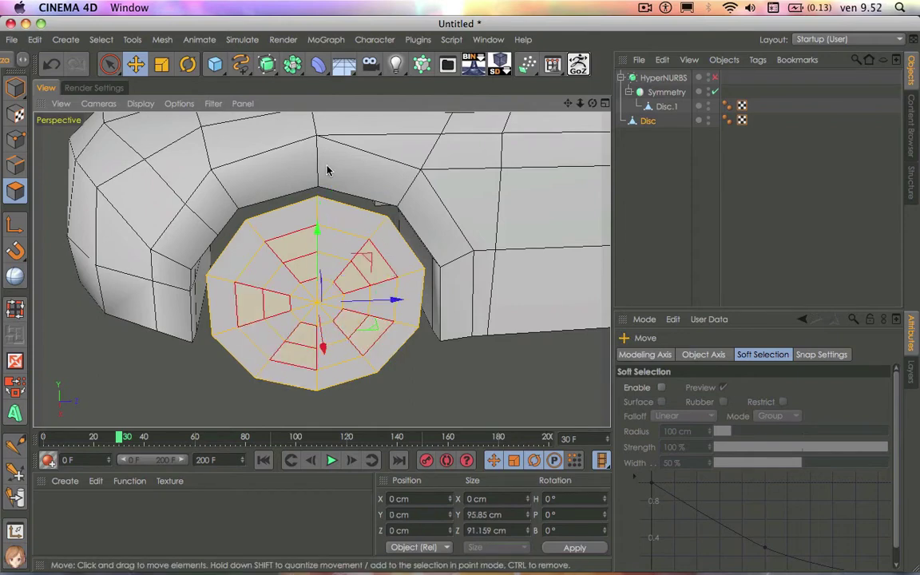
{"action": "key", "text": "Delete"}
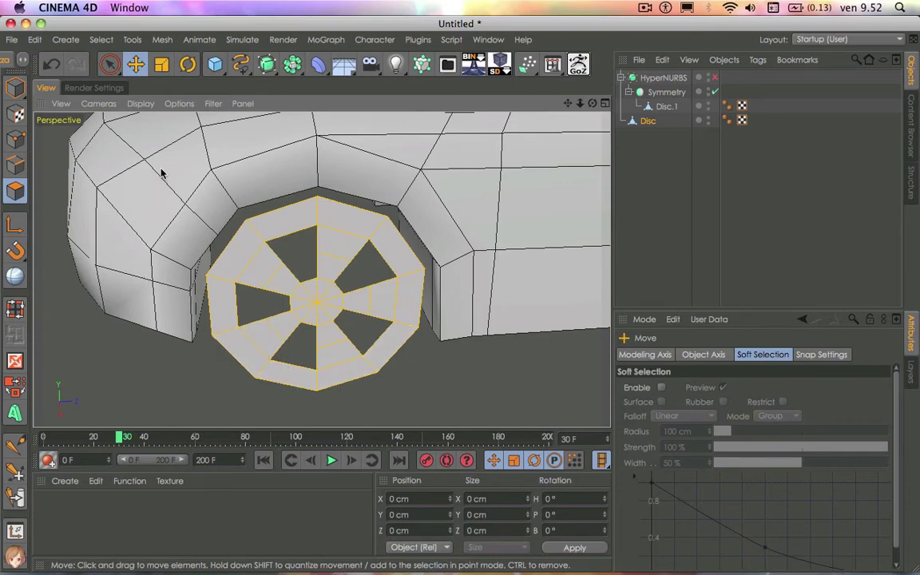
{"action": "key", "text": "u"}
{"action": "key", "text": "l"}
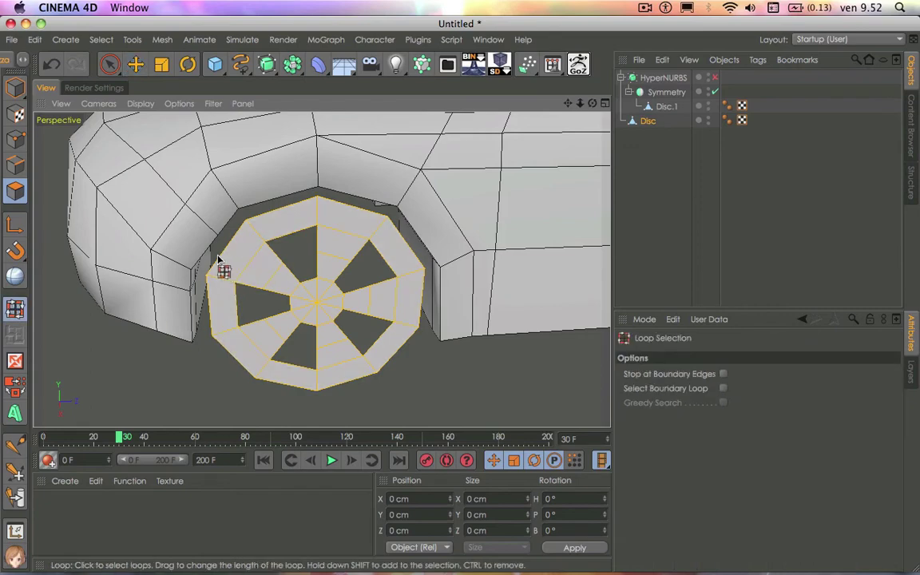
Step: Loop-select the disc's outer border edge and scale it up to about 138 × 131 cm
{"action": "left_click", "coordinate": [16, 165]}
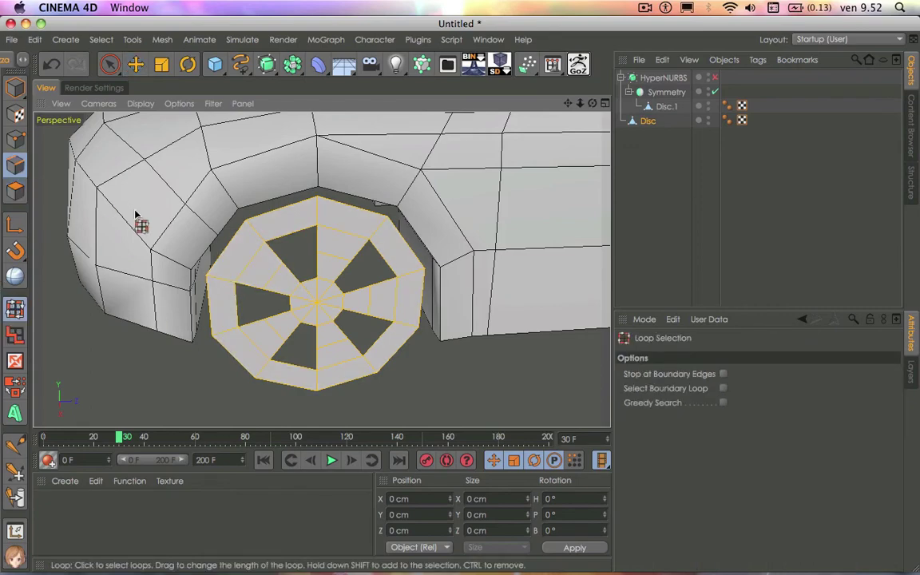
{"action": "left_click", "coordinate": [228, 249]}
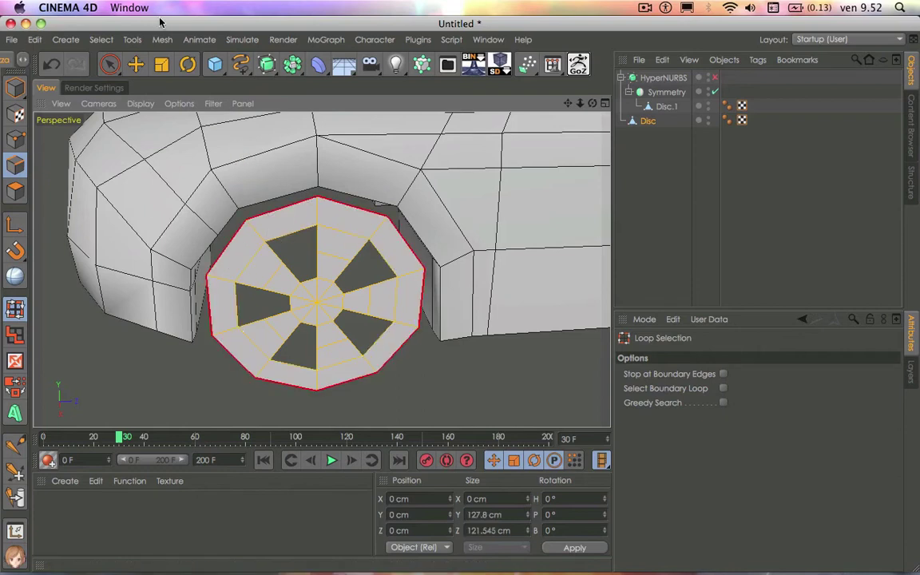
{"action": "left_click", "coordinate": [161, 65]}
{"action": "left_click_drag", "start_coordinate": [511, 382], "coordinate": [552, 381]}
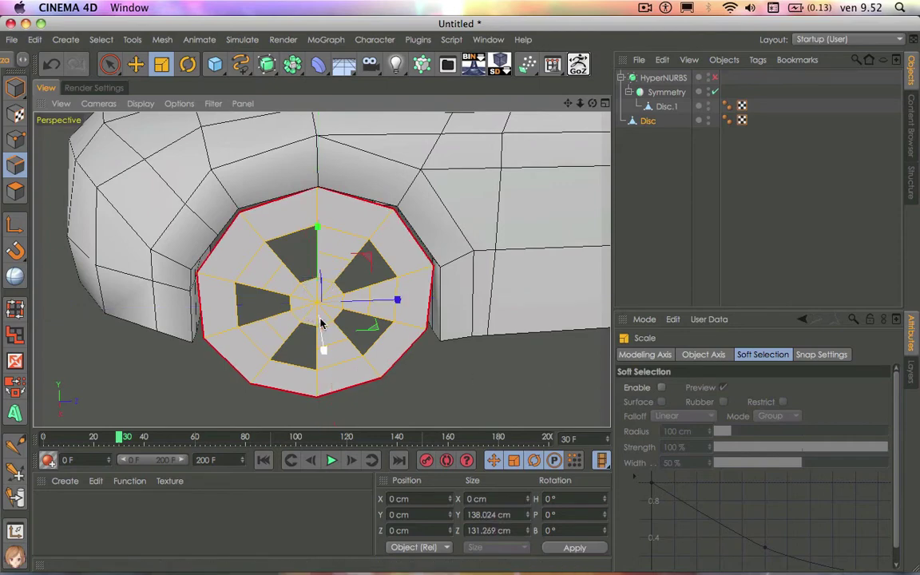
{"action": "key", "text": "ctrl+a"}
{"action": "right_click", "coordinate": [486, 382]}
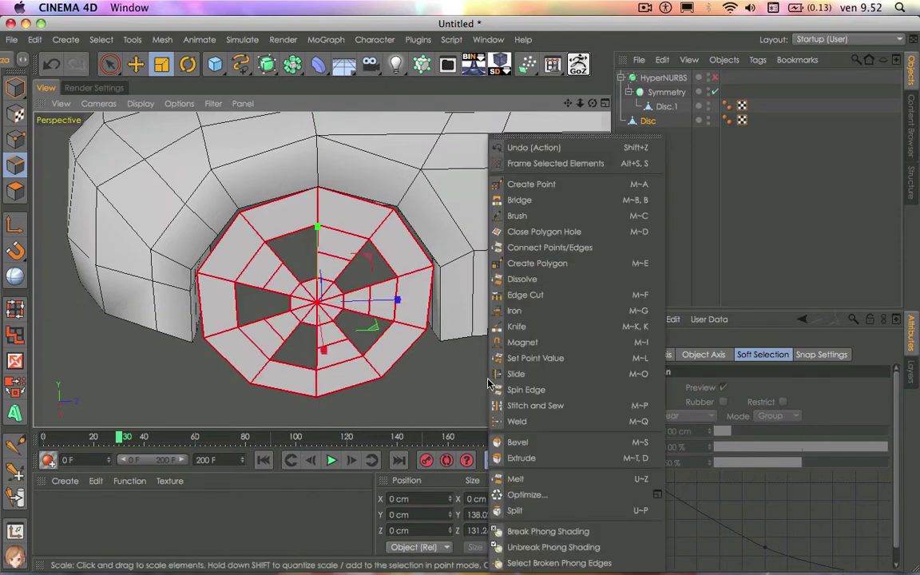
Step: Extrude the disc with Create Caps enabled to an offset of -8.3 cm
{"action": "left_click", "coordinate": [511, 462]}
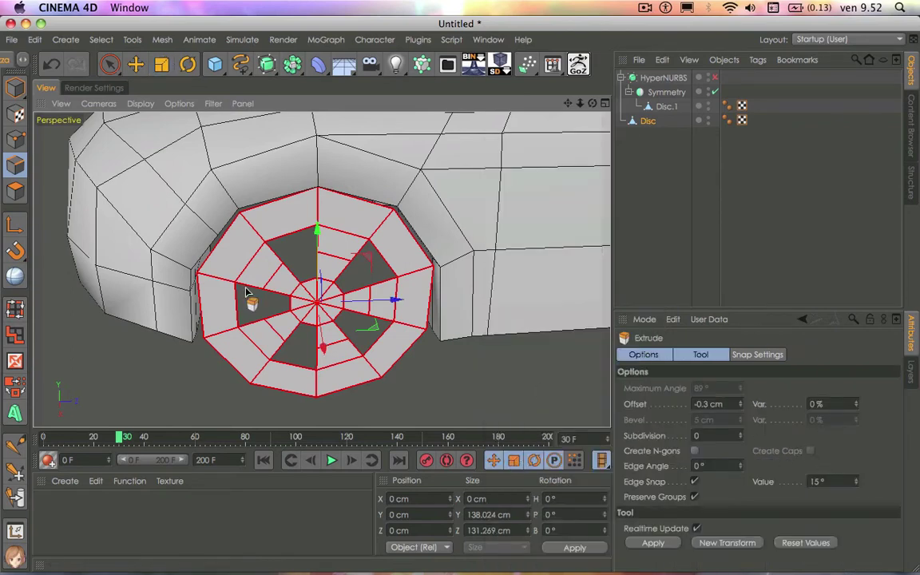
{"action": "left_click", "coordinate": [15, 191], "text": "ctrl"}
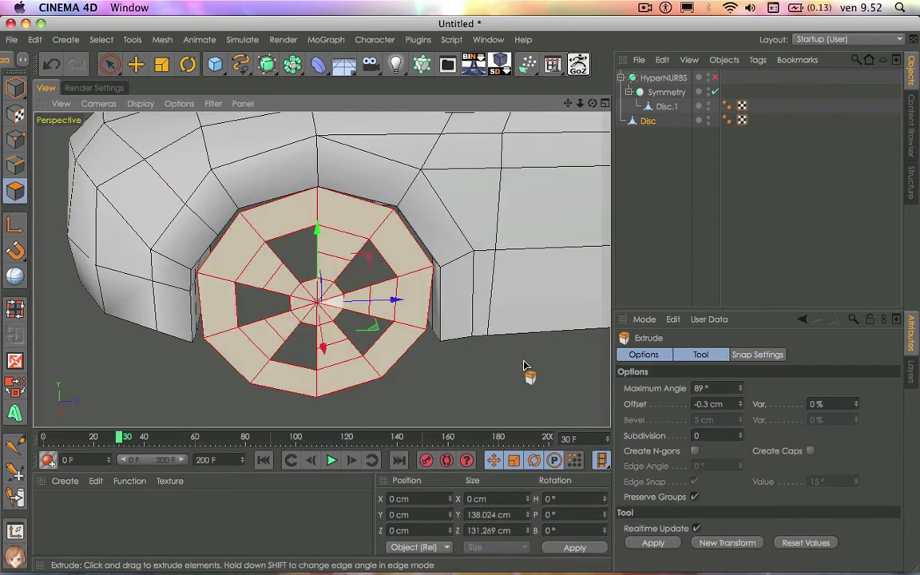
{"action": "left_click", "coordinate": [811, 450]}
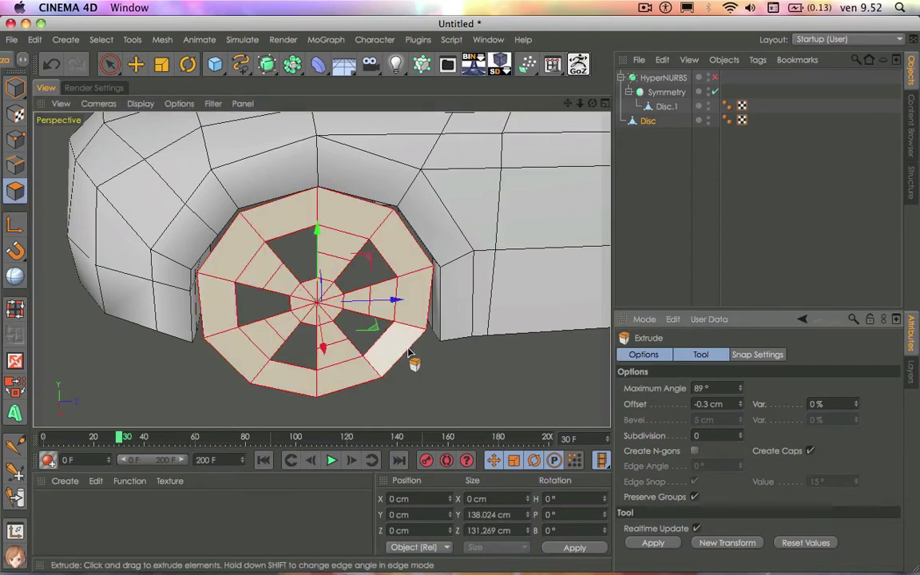
{"action": "left_click_drag", "start_coordinate": [436, 382], "coordinate": [381, 341]}
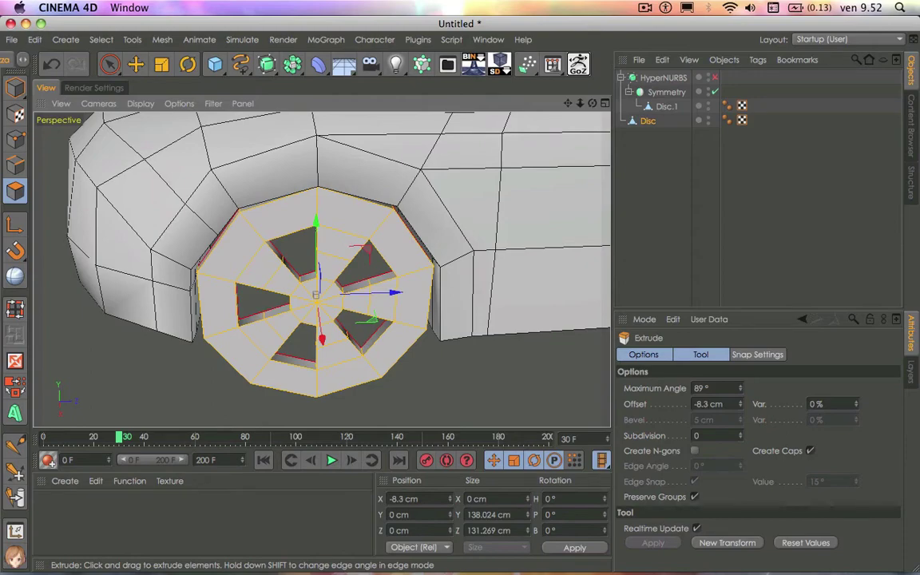
{"action": "left_click_drag", "start_coordinate": [592, 103], "coordinate": [551, 135]}
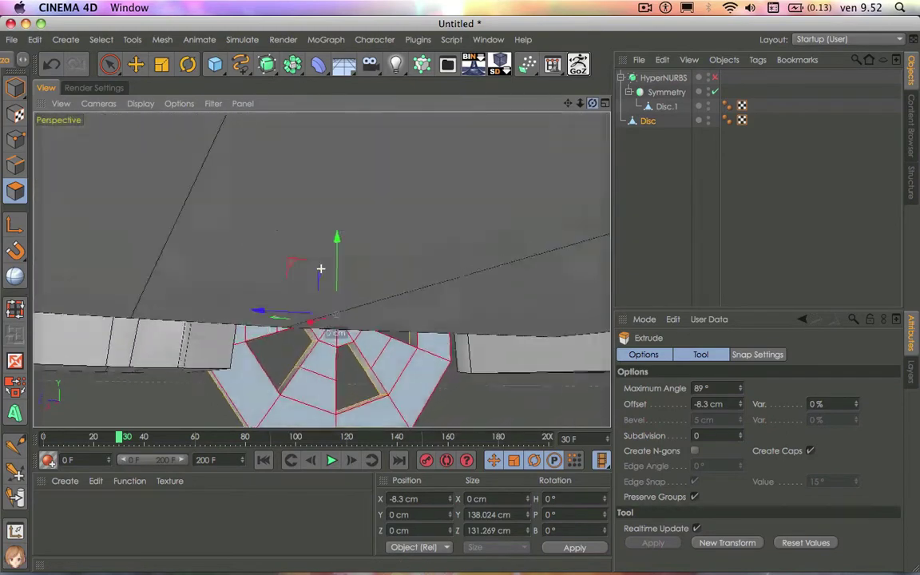
{"action": "left_click_drag", "start_coordinate": [550, 136], "coordinate": [62, 266]}
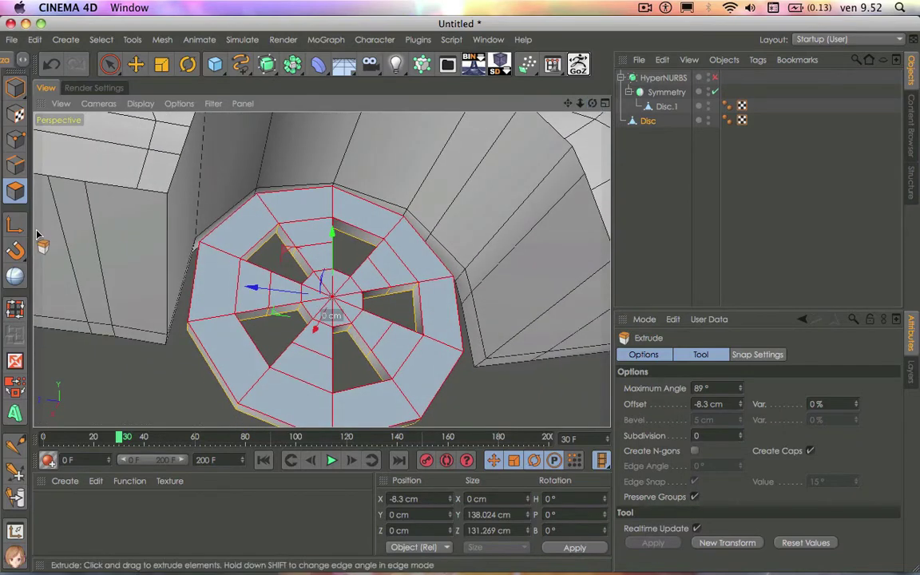
Step: Loop-select the disc's outer polygon ring and extrude it -7.2 cm to form a raised rim
{"action": "key", "text": "u"}
{"action": "key", "text": "l"}
{"action": "left_click", "coordinate": [216, 318]}
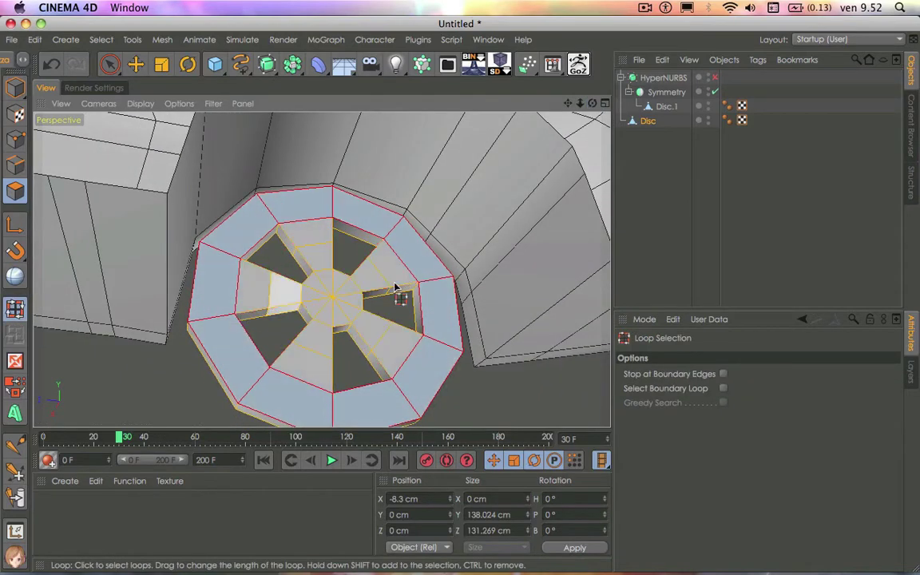
{"action": "right_click", "coordinate": [507, 329]}
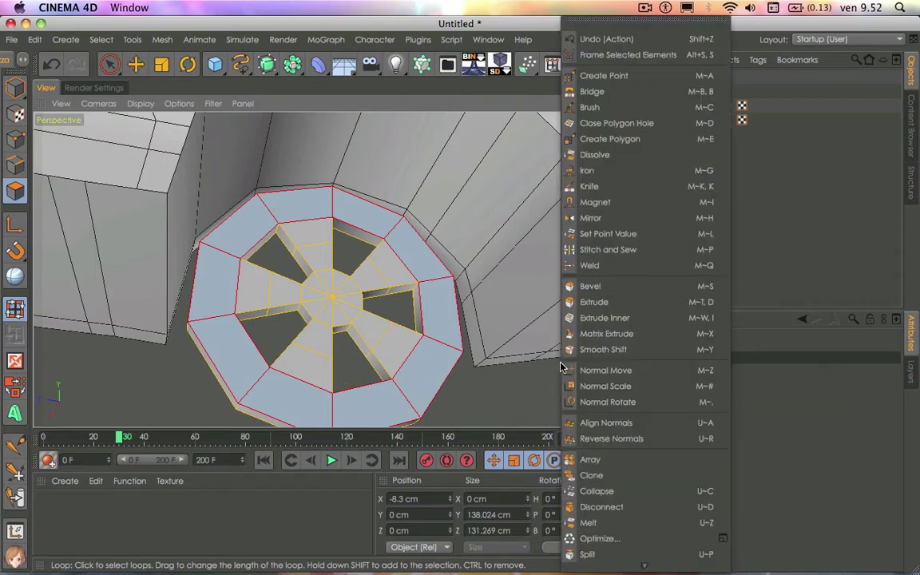
{"action": "left_click", "coordinate": [609, 304]}
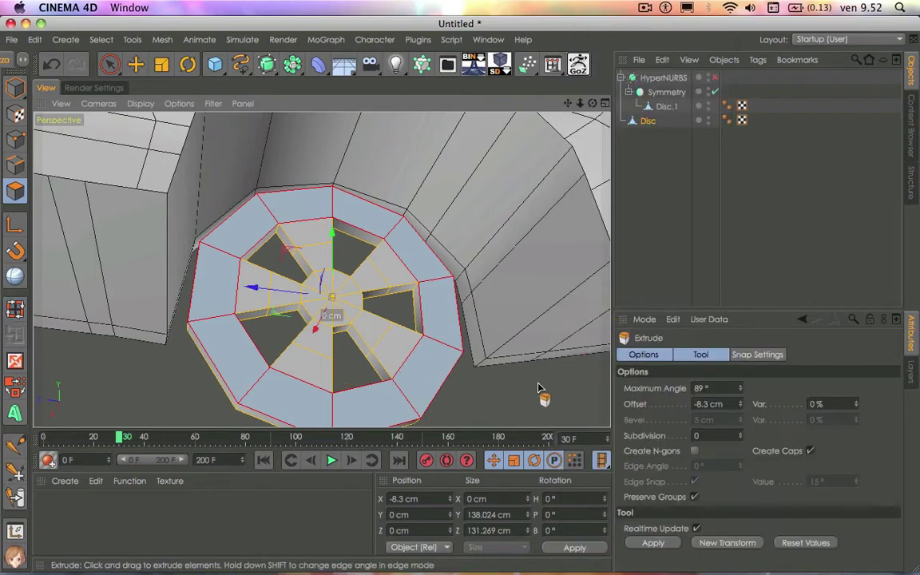
{"action": "left_click_drag", "start_coordinate": [538, 388], "coordinate": [446, 391]}
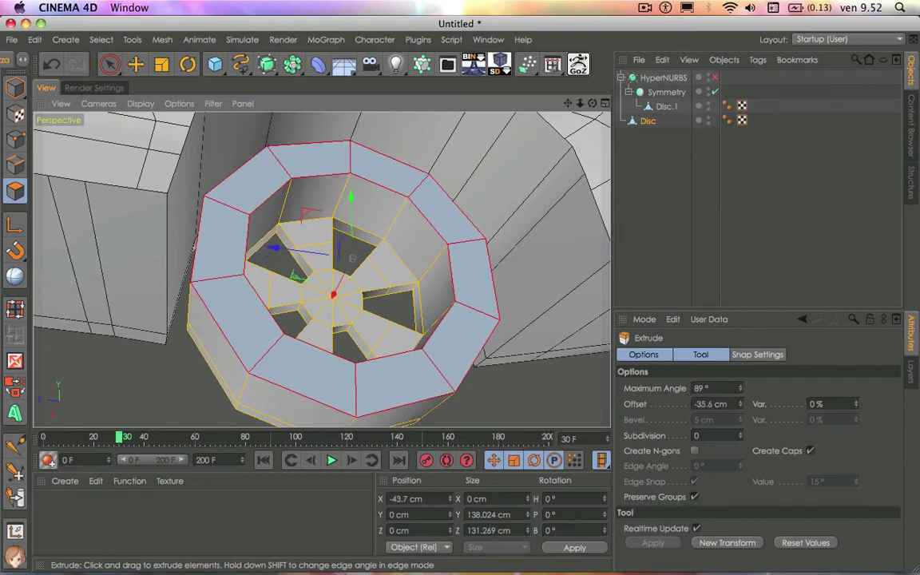
{"action": "left_click_drag", "start_coordinate": [352, 258], "coordinate": [354, 255]}
{"action": "left_click_drag", "start_coordinate": [448, 263], "coordinate": [375, 264]}
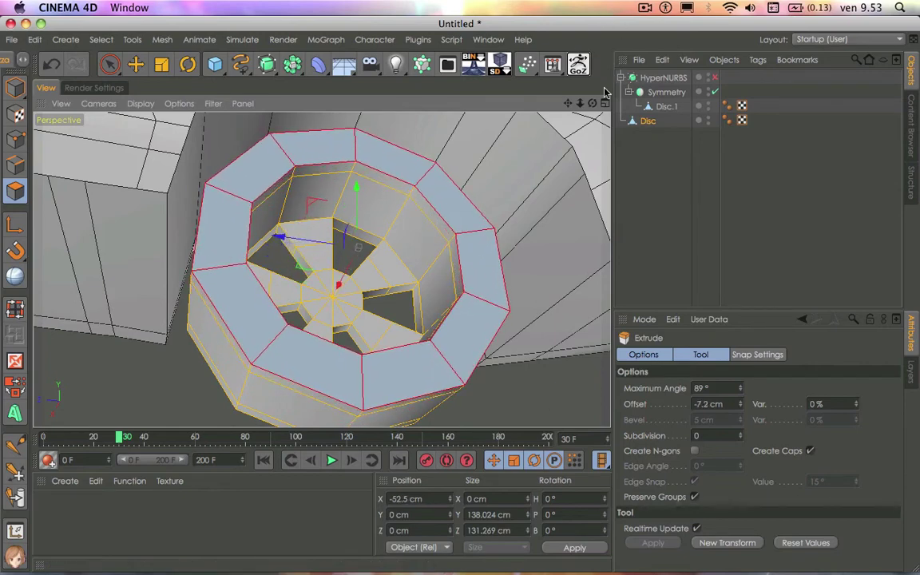
{"action": "left_click_drag", "start_coordinate": [358, 247], "coordinate": [380, 351], "text": "alt"}
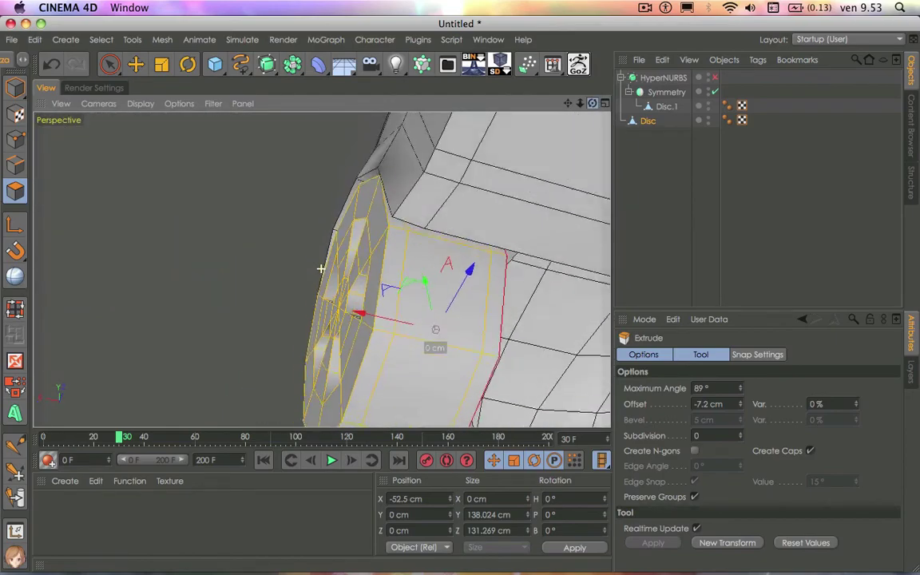
{"action": "left_click_drag", "start_coordinate": [320, 269], "coordinate": [321, 268], "text": "alt"}
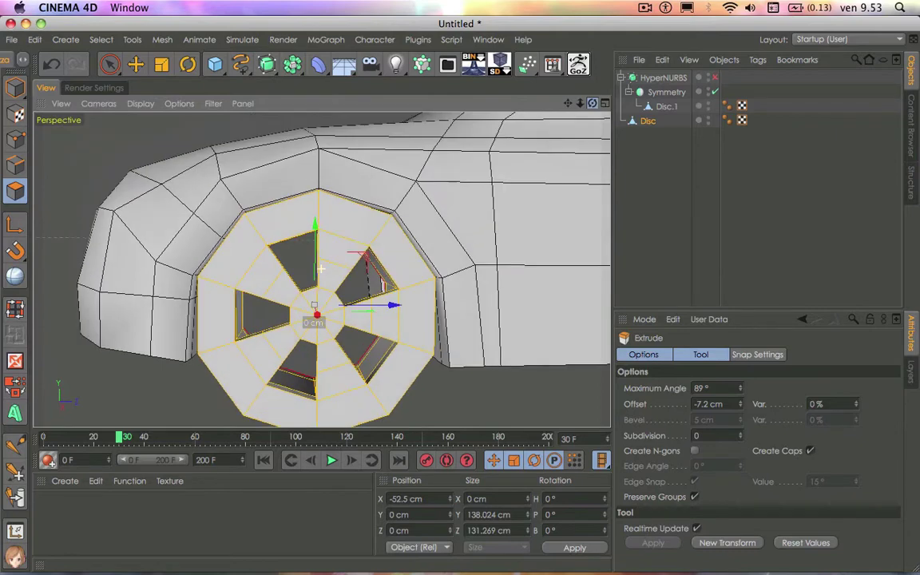
{"action": "left_click", "coordinate": [108, 67]}
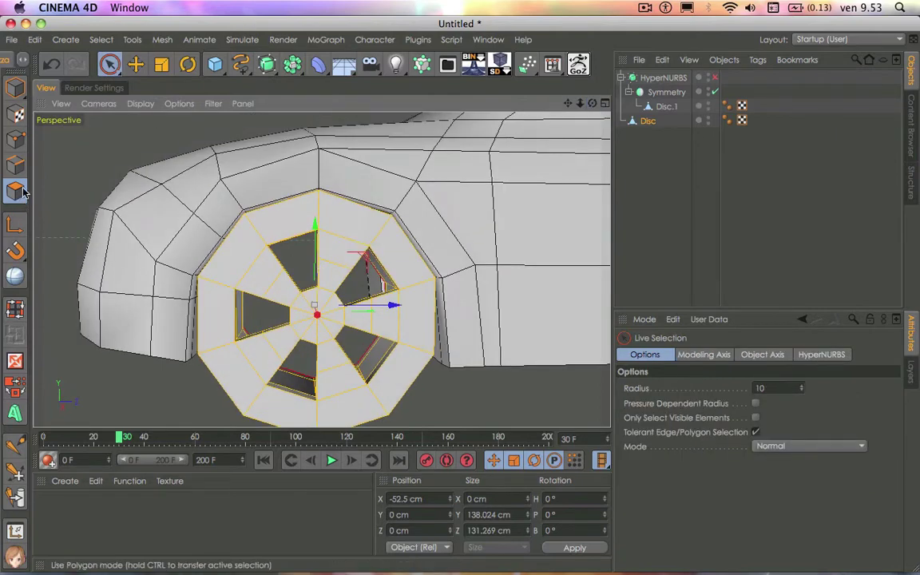
Step: Select the disc's centre point and enable Soft Selection with a 31 cm radius
{"action": "left_click", "coordinate": [15, 139]}
{"action": "left_click", "coordinate": [318, 320]}
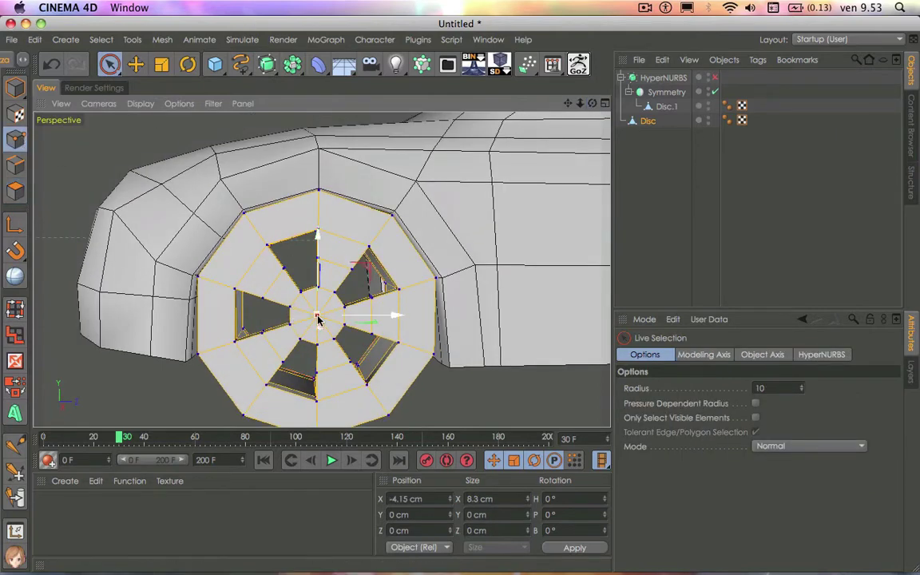
{"action": "left_click", "coordinate": [809, 446]}
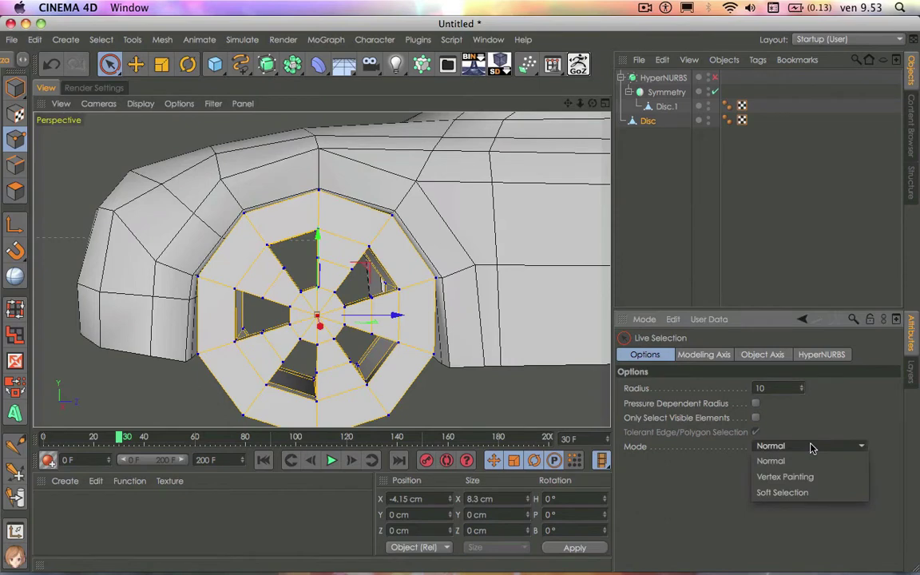
{"action": "left_click", "coordinate": [809, 492]}
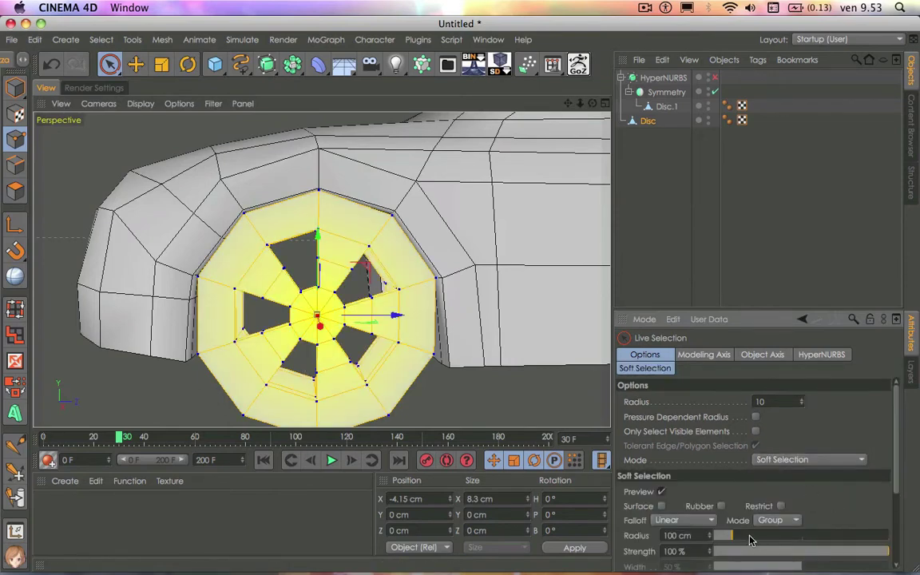
{"action": "left_click_drag", "start_coordinate": [725, 539], "coordinate": [725, 540]}
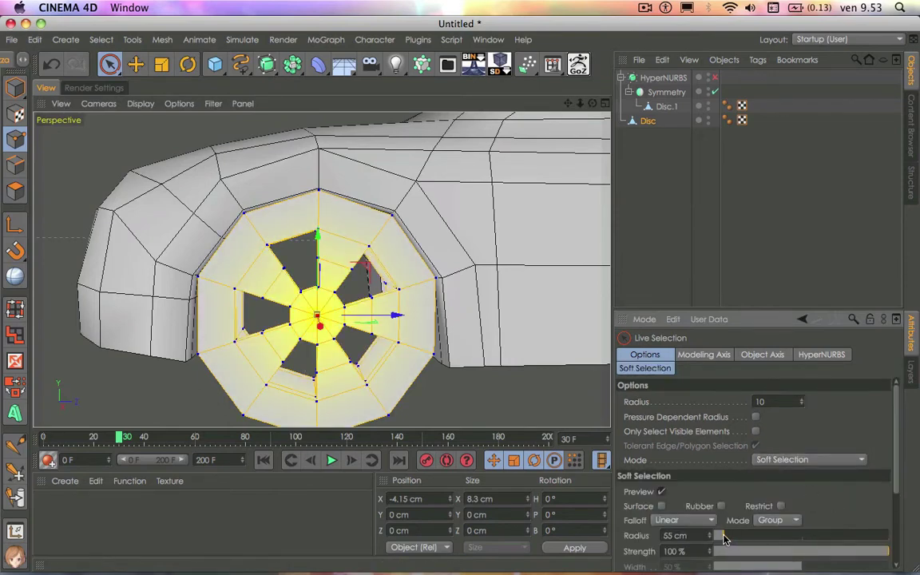
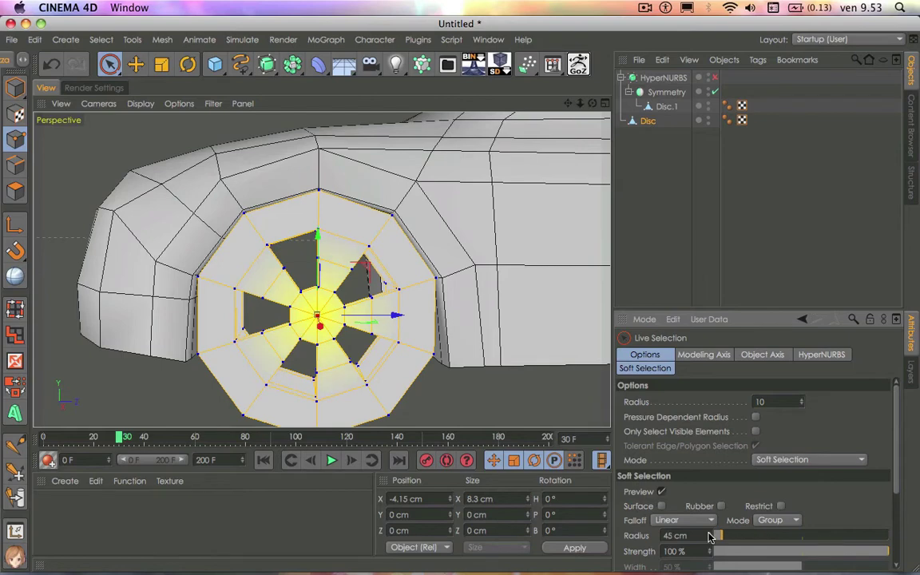
Step: Push the disc's centre points outward along X with a wider soft-selection falloff, then reset Mode to Normal
{"action": "left_click_drag", "start_coordinate": [710, 538], "coordinate": [712, 537]}
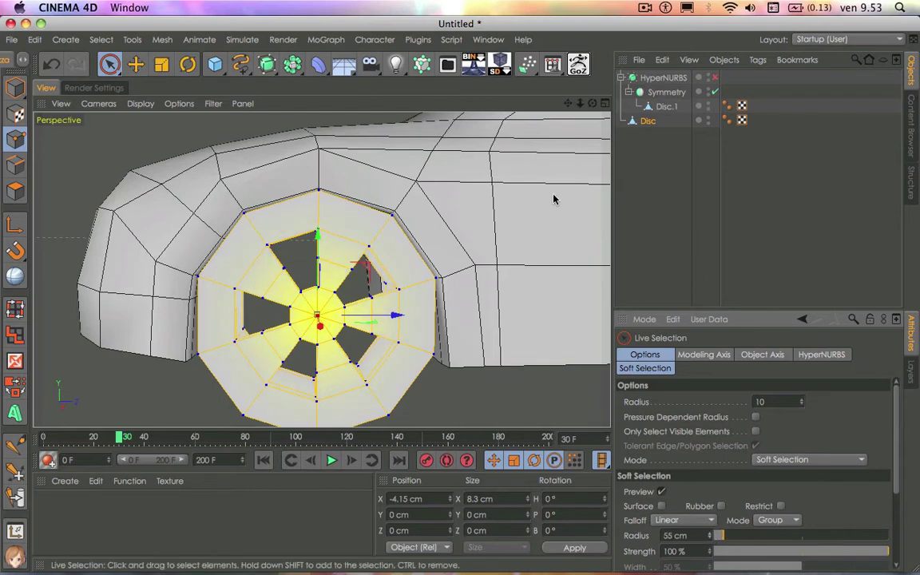
{"action": "left_click_drag", "start_coordinate": [593, 103], "coordinate": [304, 232]}
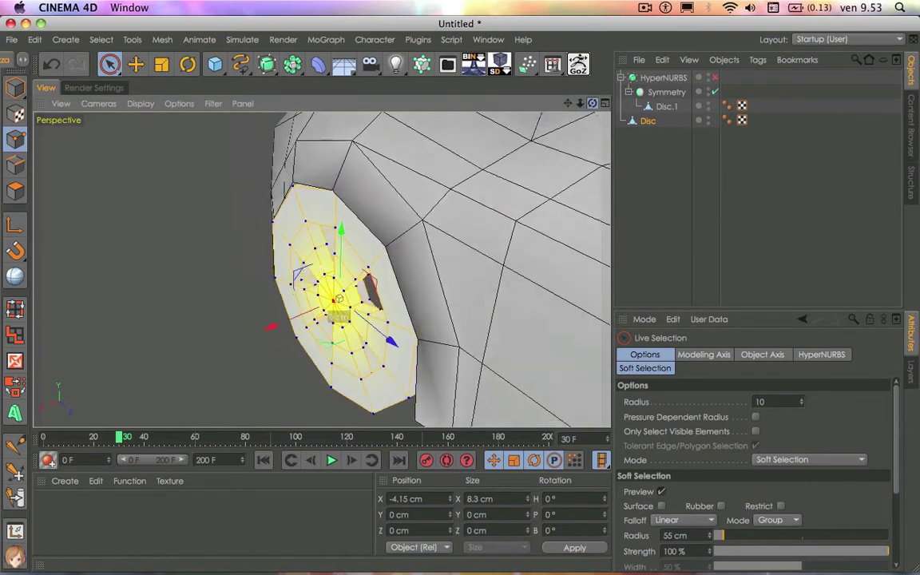
{"action": "left_click_drag", "start_coordinate": [264, 325], "coordinate": [267, 336]}
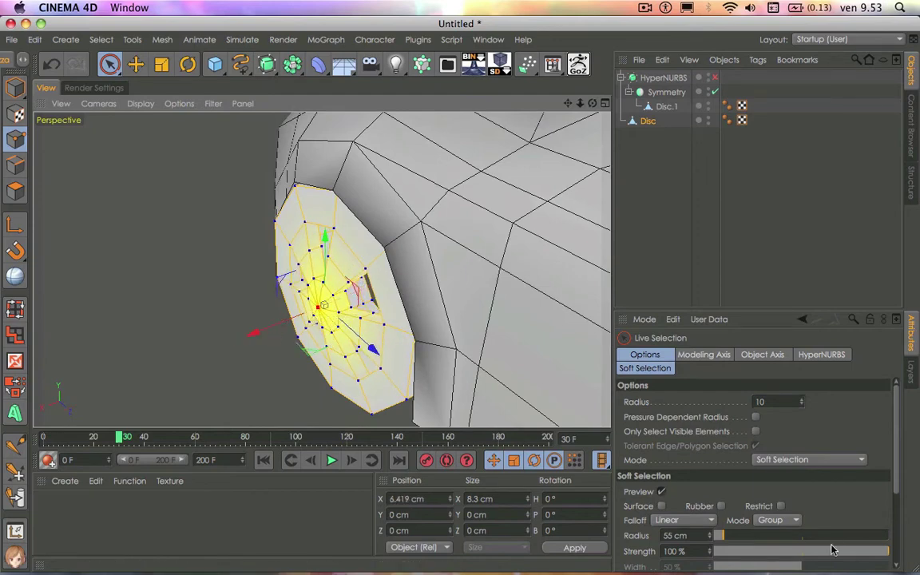
{"action": "mouse_move", "coordinate": [745, 537]}
{"action": "left_mouse_down"}
{"action": "mouse_move", "coordinate": [773, 541]}
{"action": "mouse_move", "coordinate": [725, 540]}
{"action": "left_mouse_up"}
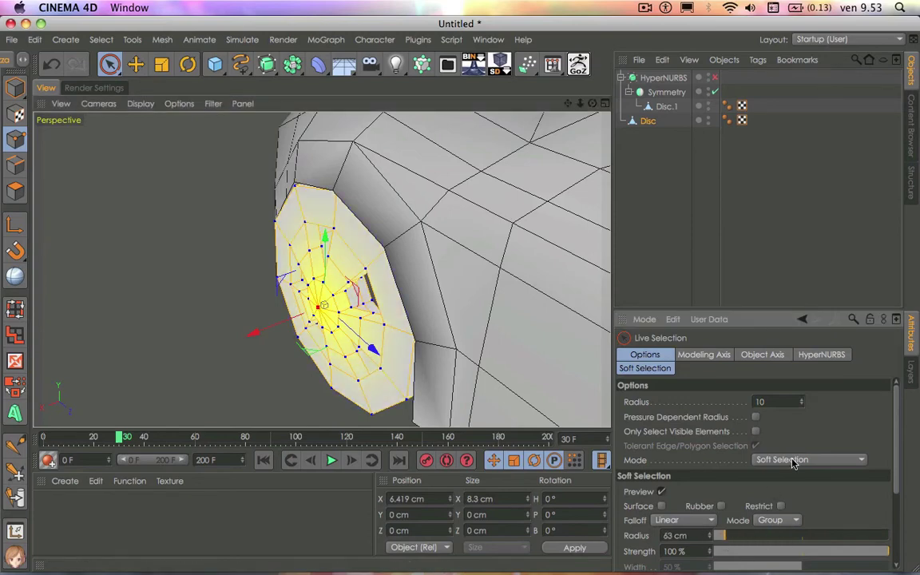
{"action": "left_click", "coordinate": [793, 462]}
{"action": "left_click", "coordinate": [780, 474]}
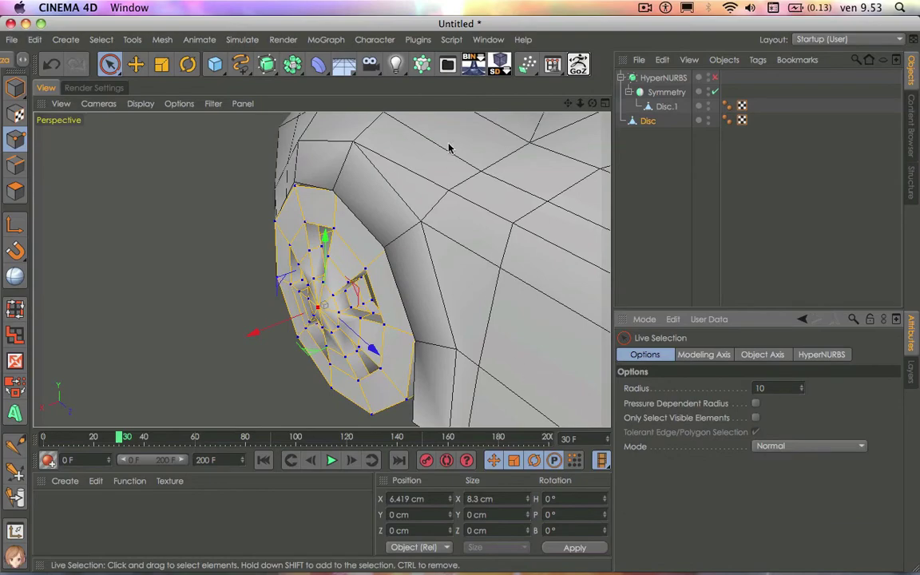
{"action": "mouse_move", "coordinate": [592, 103]}
{"action": "left_mouse_down"}
{"action": "mouse_move", "coordinate": [527, 108]}
{"action": "mouse_move", "coordinate": [511, 144]}
{"action": "mouse_move", "coordinate": [594, 106]}
{"action": "left_mouse_up"}
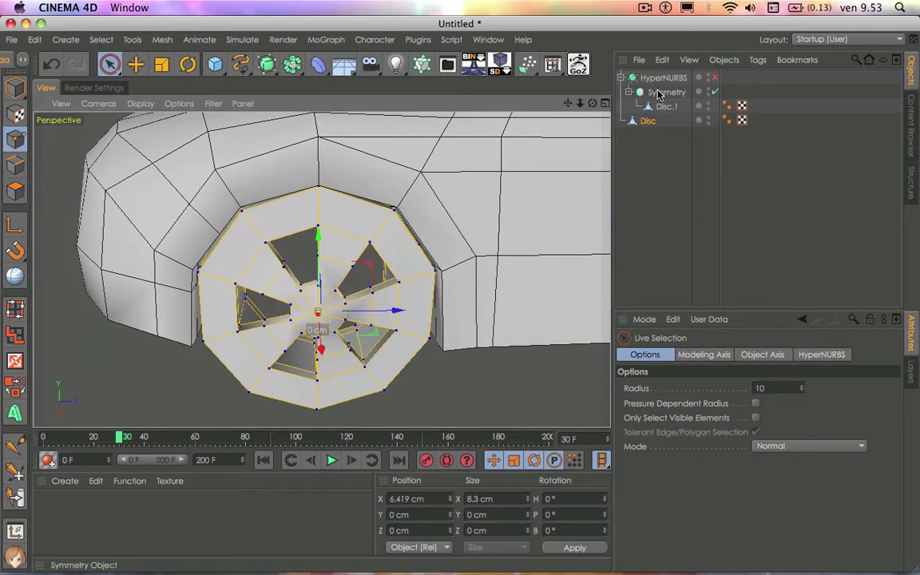
Step: Move Symmetry out of HyperNURBS, place the Disc under HyperNURBS, and preview the smoothed wheel
{"action": "left_click_drag", "start_coordinate": [659, 94], "coordinate": [655, 119]}
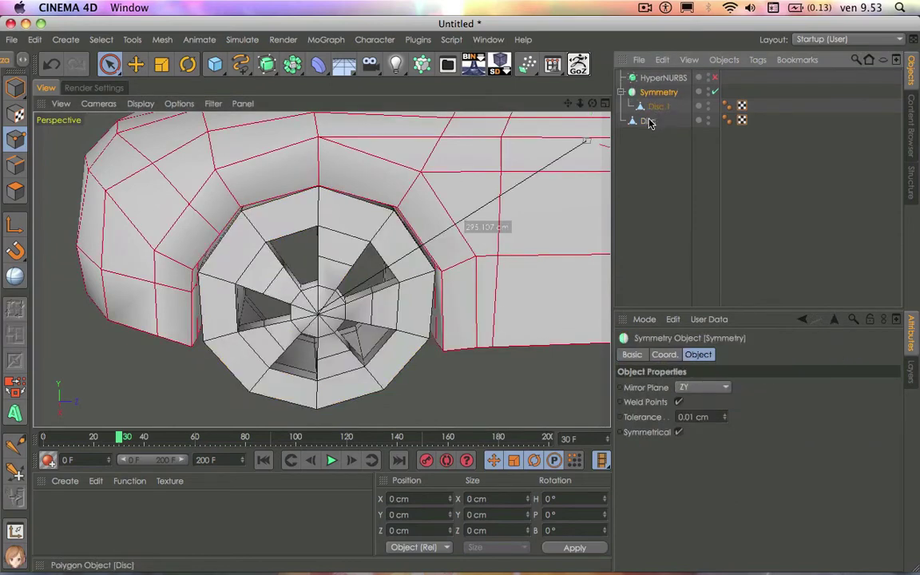
{"action": "left_click_drag", "start_coordinate": [646, 80], "coordinate": [682, 80]}
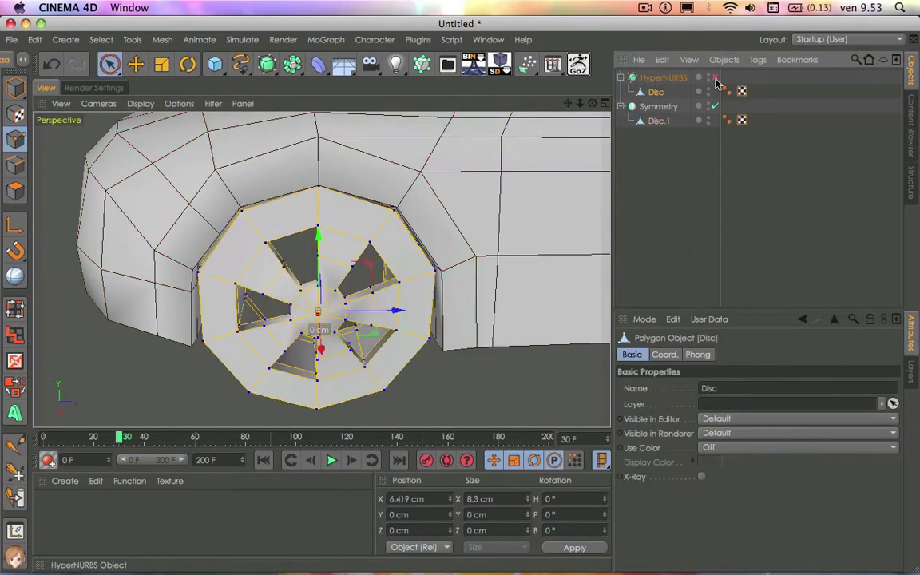
{"action": "left_click", "coordinate": [716, 79]}
{"action": "left_click", "coordinate": [698, 193]}
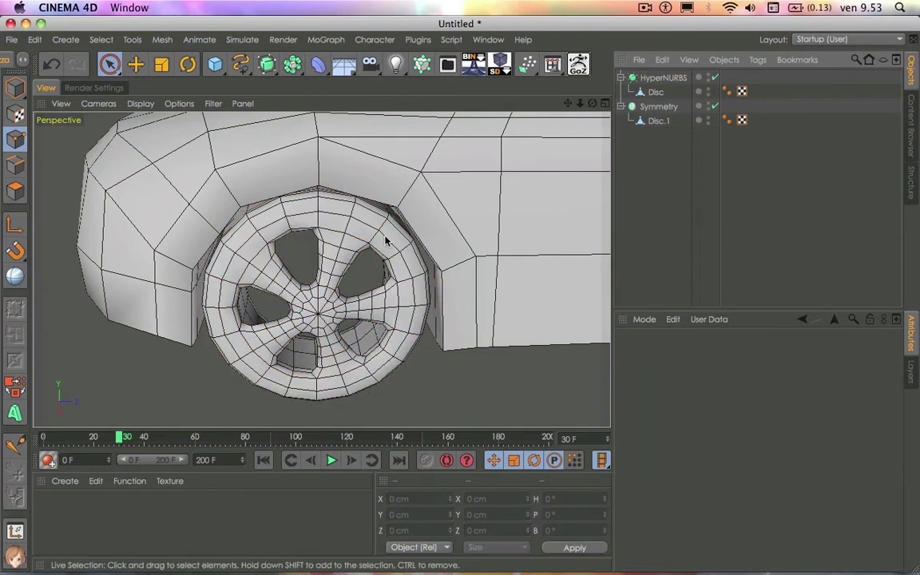
{"action": "scroll", "coordinate": [386, 240], "scroll_direction": "down", "scroll_amount": 4}
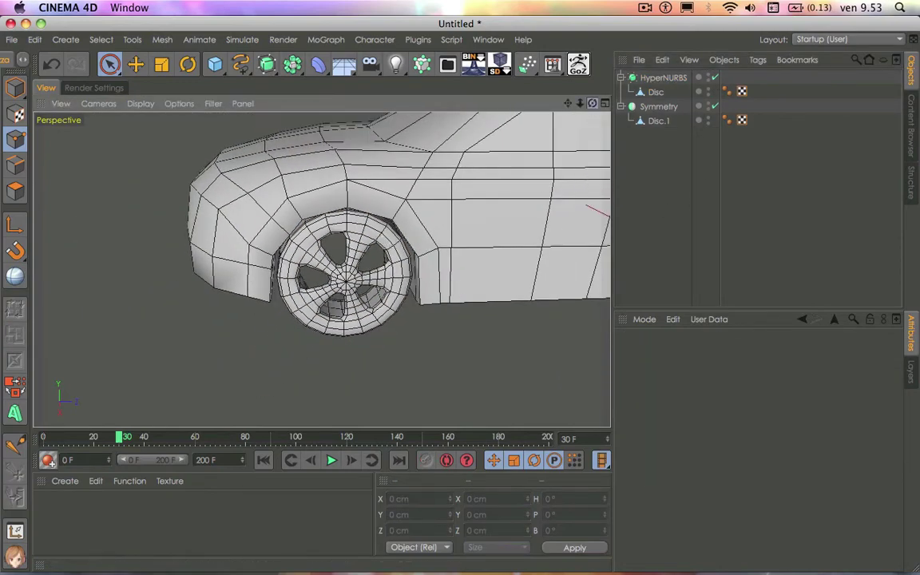
{"action": "left_click_drag", "start_coordinate": [592, 103], "coordinate": [411, 182]}
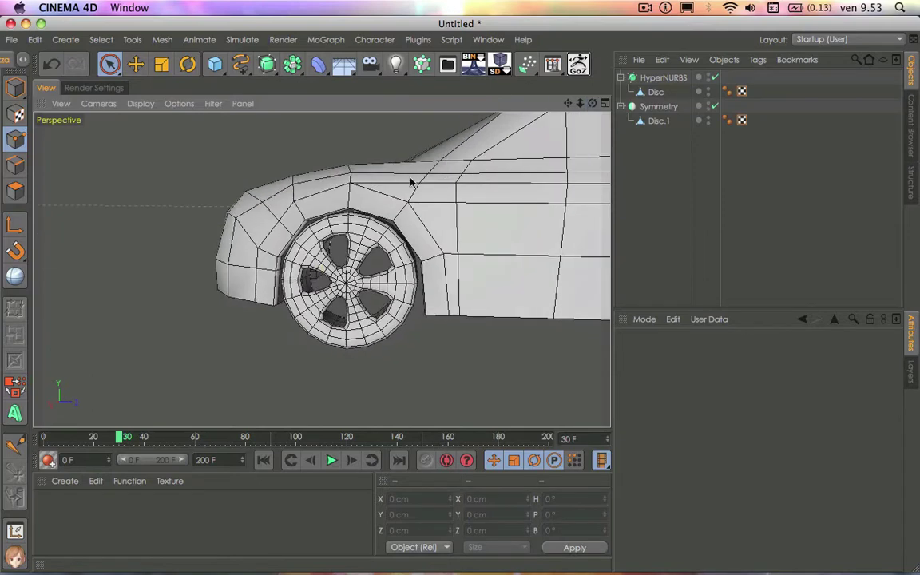
{"action": "scroll", "coordinate": [330, 268], "scroll_direction": "up", "scroll_amount": 3}
{"action": "scroll", "coordinate": [332, 270], "scroll_direction": "up", "scroll_amount": 3}
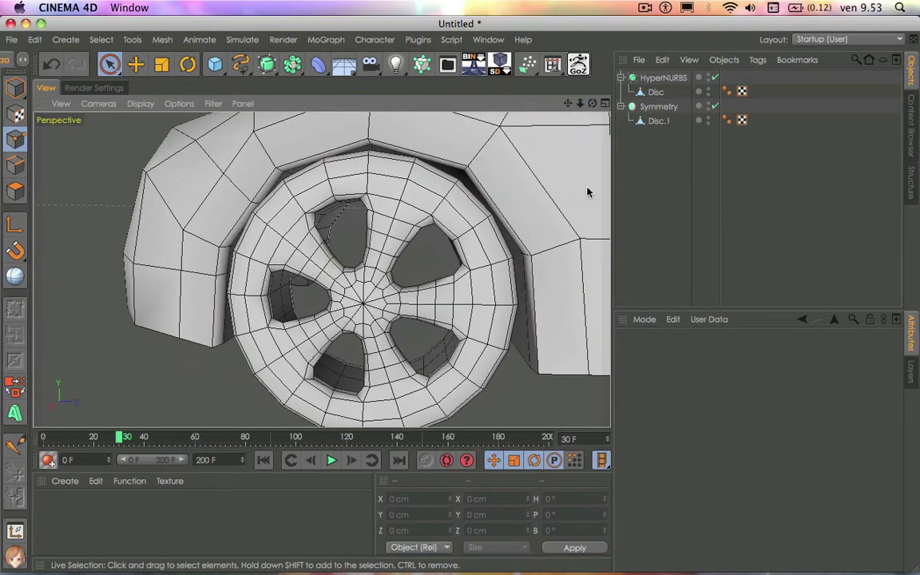
Step: Select the Disc and switch to Points mode
{"action": "left_click", "coordinate": [655, 92]}
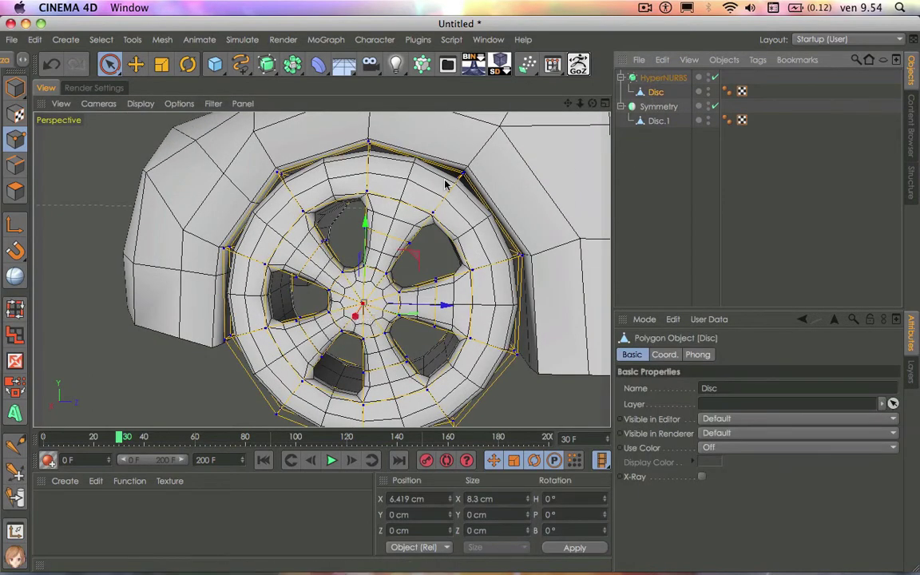
{"action": "left_click", "coordinate": [16, 190]}
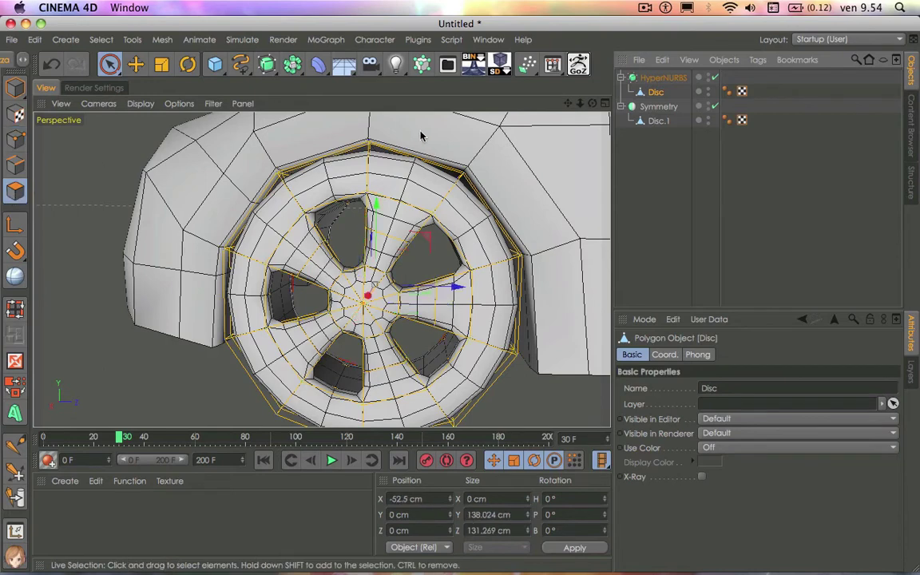
{"action": "left_click", "coordinate": [15, 139]}
Step: Cut two edge loops into the disc's outer ring with the Knife in Loop mode
{"action": "key", "text": "q"}
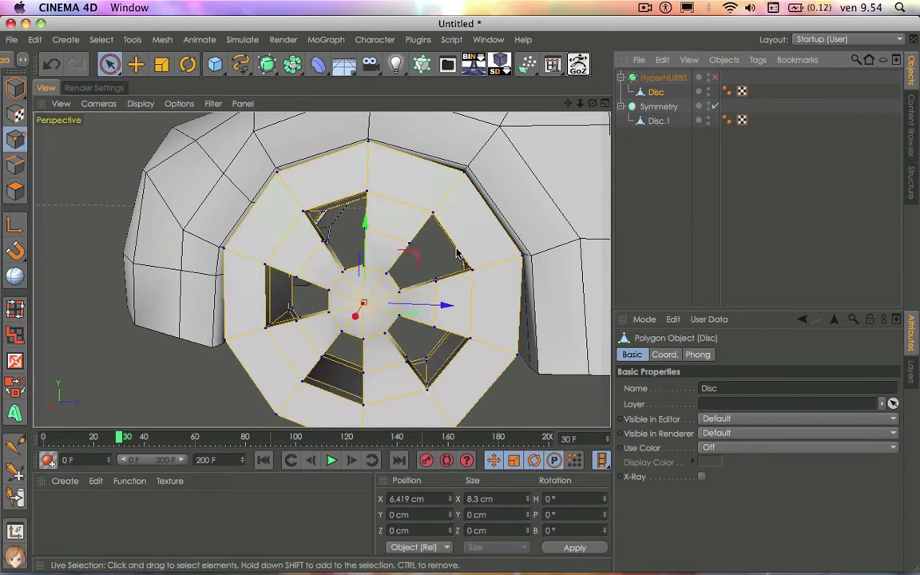
{"action": "right_click", "coordinate": [458, 254]}
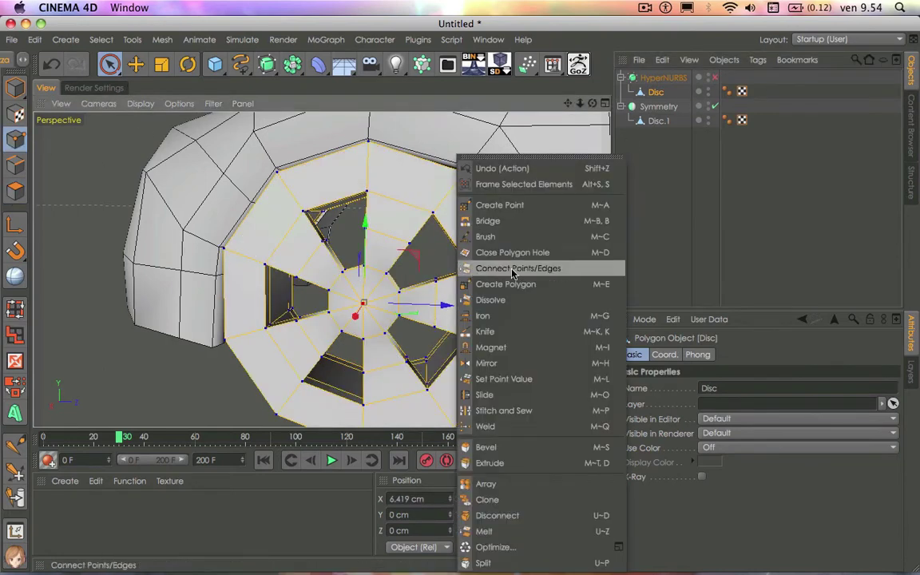
{"action": "left_click", "coordinate": [494, 330]}
{"action": "left_click", "coordinate": [675, 387]}
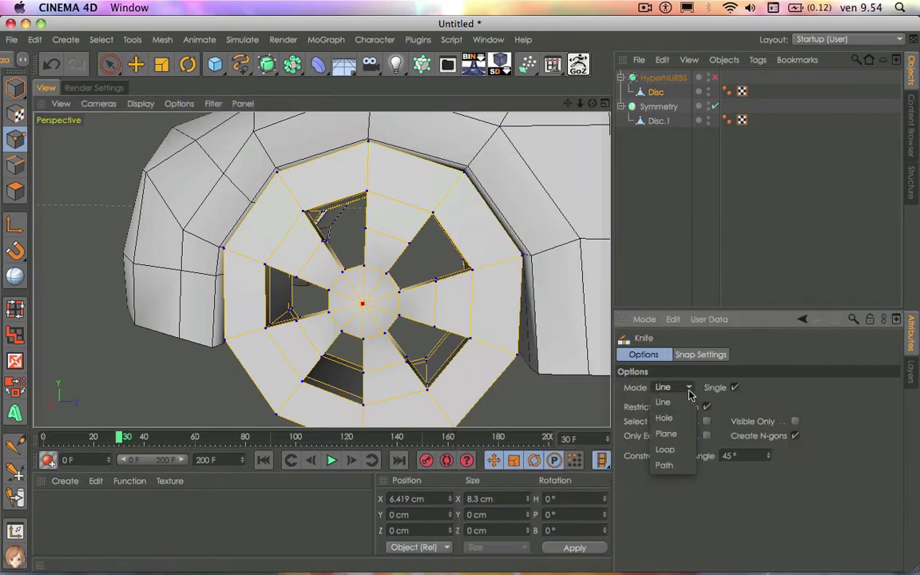
{"action": "left_click", "coordinate": [677, 449]}
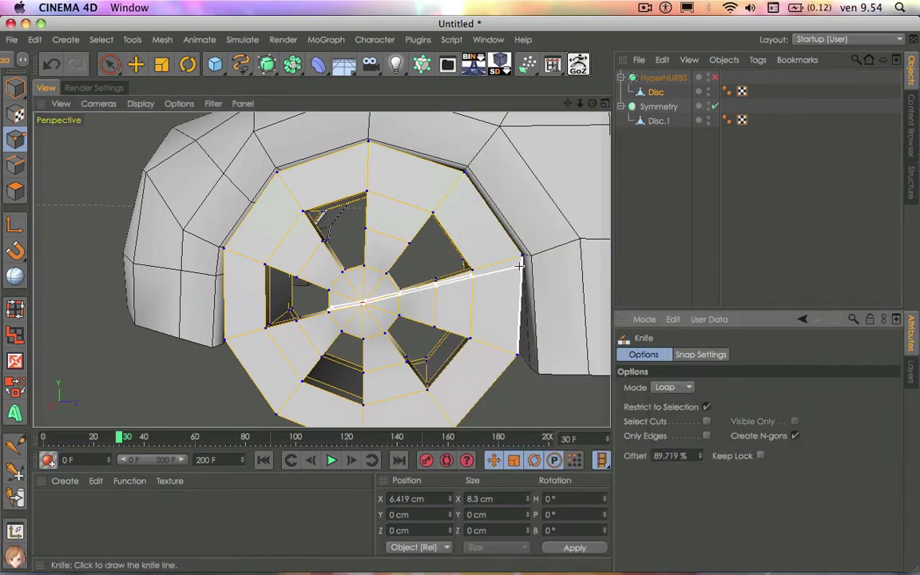
{"action": "left_click", "coordinate": [435, 204]}
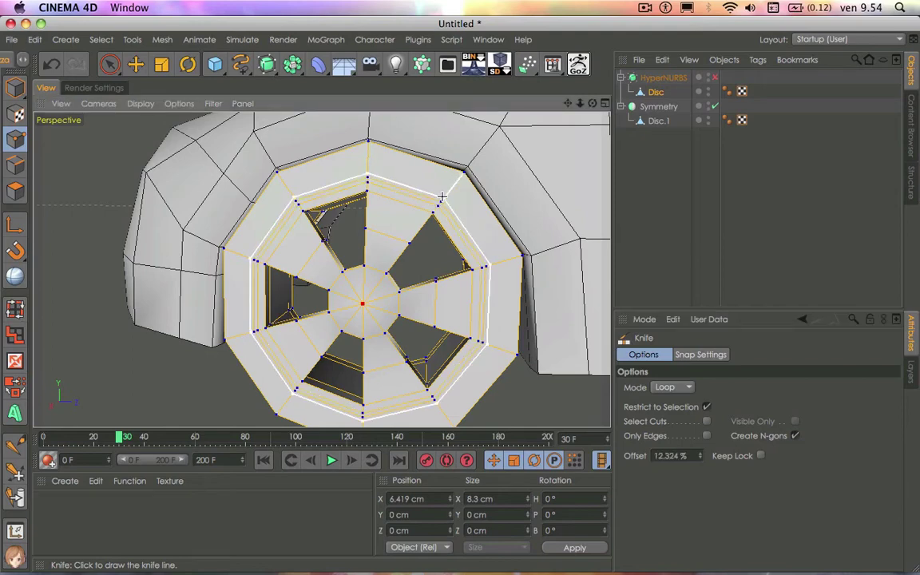
{"action": "left_click", "coordinate": [442, 196]}
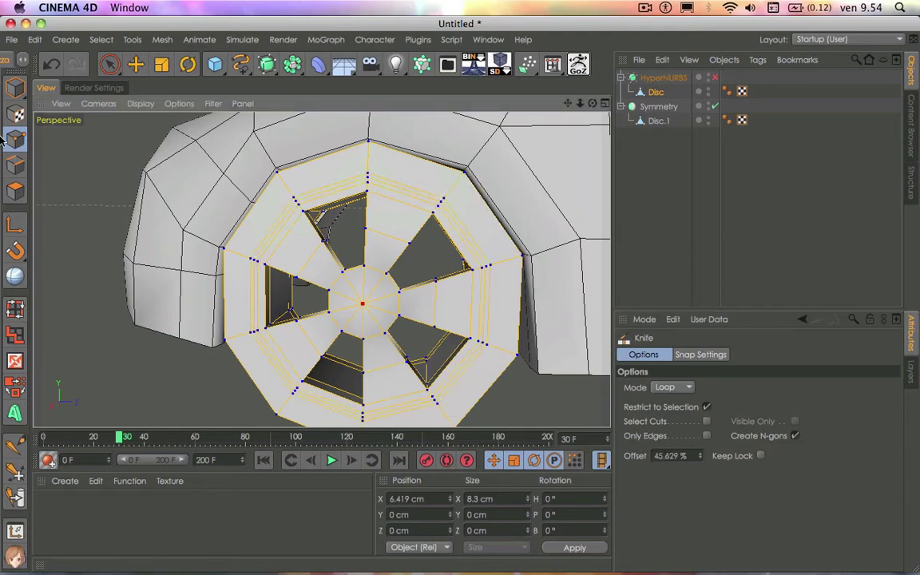
Step: Loop-select the new ring, move it along X, scale it down slightly, and re-enable HyperNURBS
{"action": "left_click", "coordinate": [16, 311]}
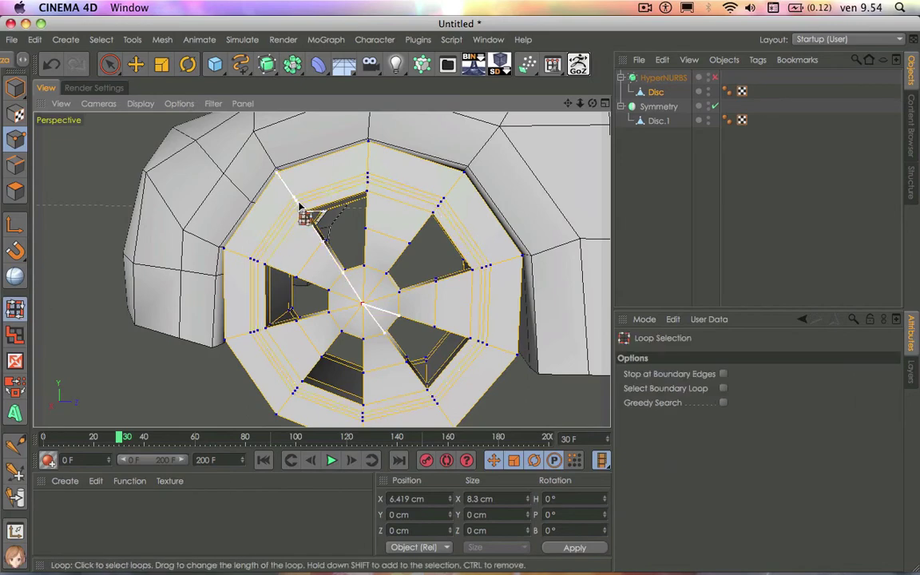
{"action": "left_click", "coordinate": [293, 211]}
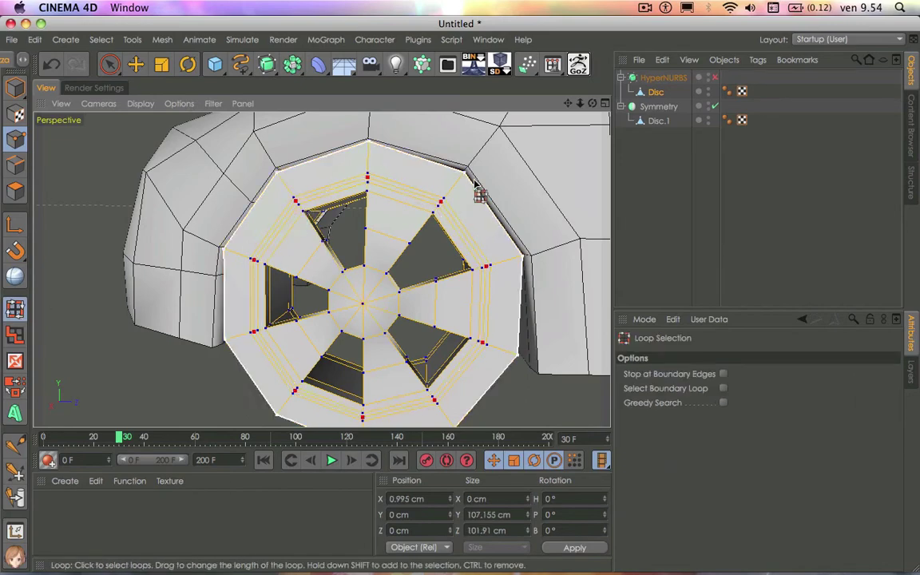
{"action": "left_click_drag", "start_coordinate": [323, 231], "coordinate": [369, 105], "text": "alt"}
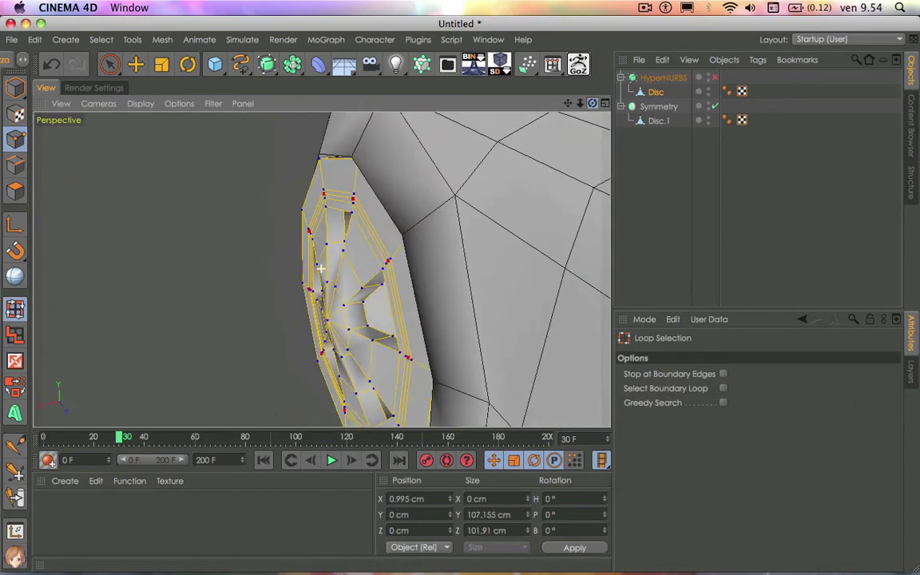
{"action": "left_click", "coordinate": [130, 61]}
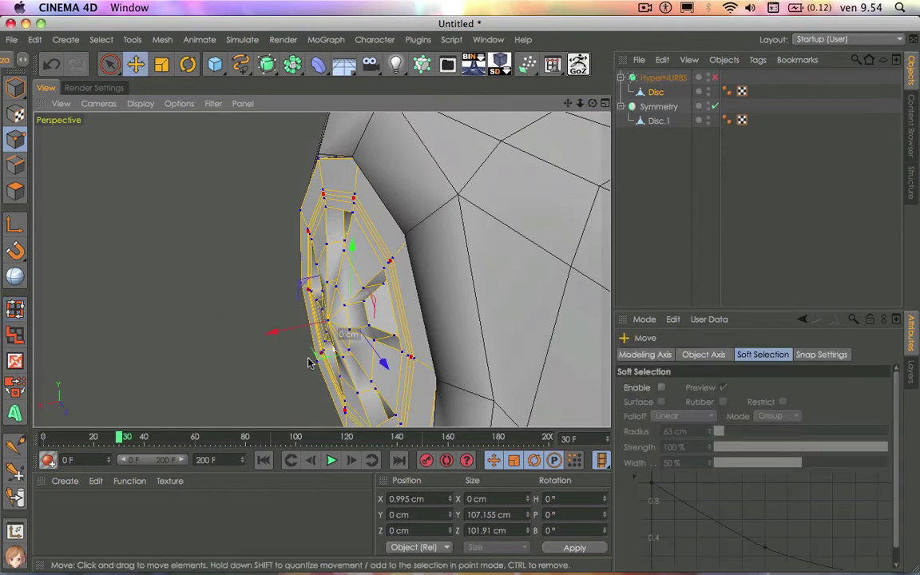
{"action": "left_click_drag", "start_coordinate": [273, 341], "coordinate": [281, 341]}
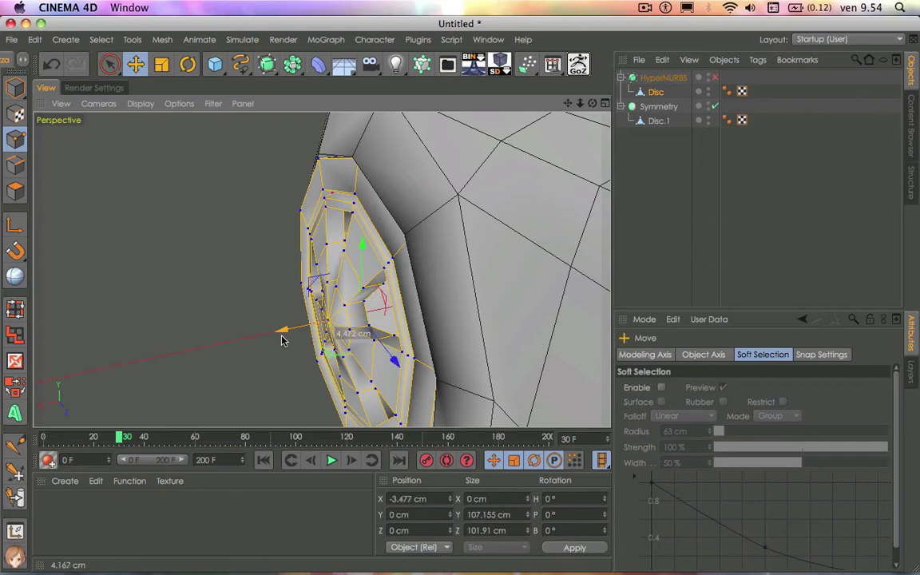
{"action": "left_click", "coordinate": [161, 64]}
{"action": "left_click_drag", "start_coordinate": [168, 201], "coordinate": [156, 207]}
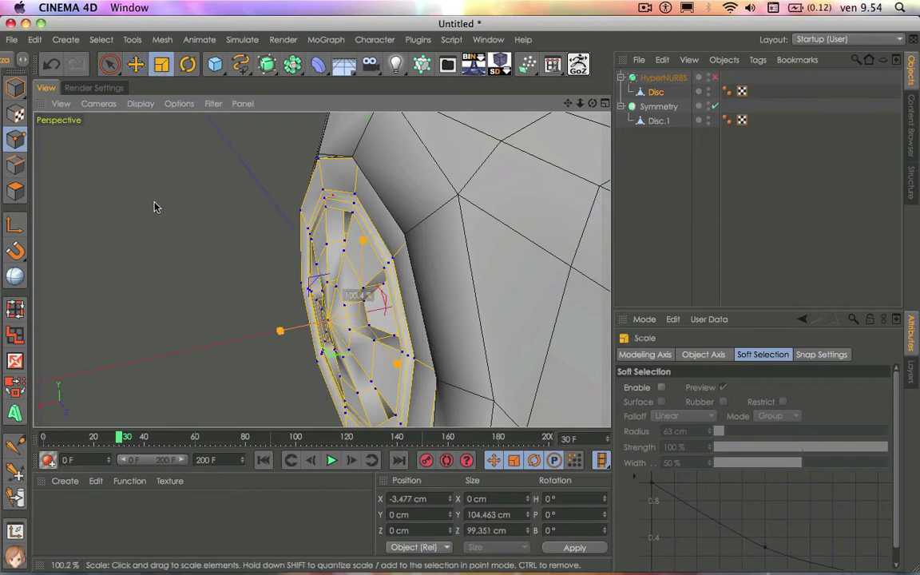
{"action": "left_click", "coordinate": [716, 79]}
{"action": "left_click", "coordinate": [657, 198]}
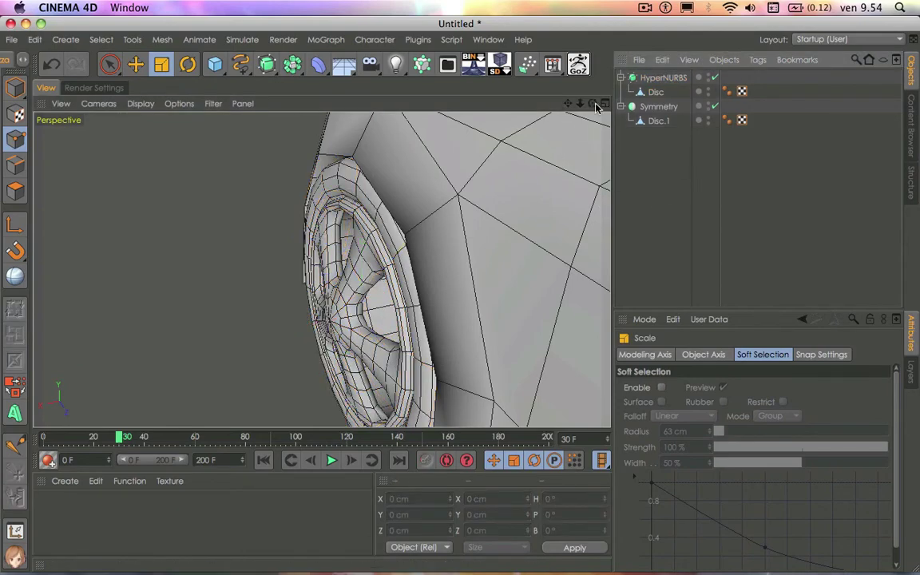
Step: Select the Disc in Polygon mode and add the face on each of the five spokes to the selection
{"action": "left_click_drag", "start_coordinate": [591, 103], "coordinate": [551, 119]}
{"action": "left_click_drag", "start_coordinate": [320, 270], "coordinate": [445, 224], "text": "alt"}
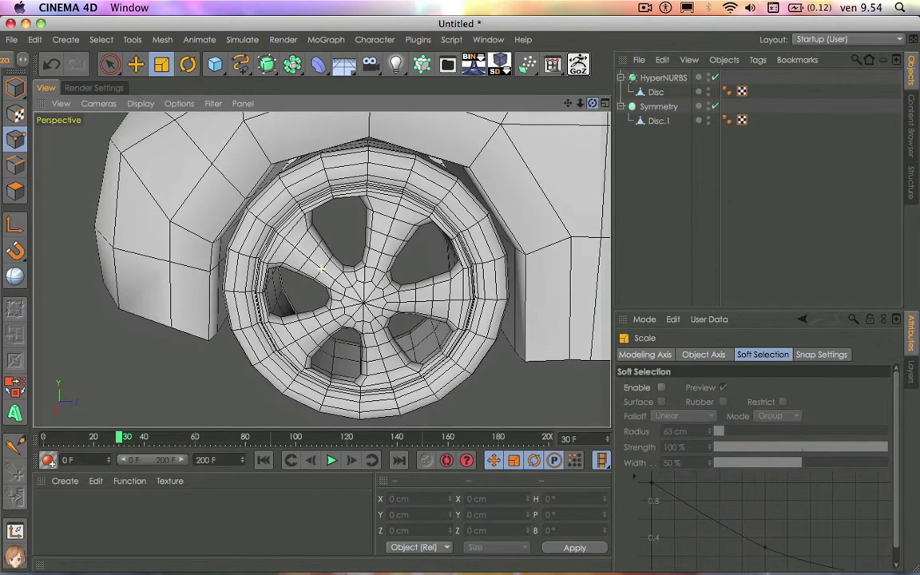
{"action": "scroll", "coordinate": [445, 224], "scroll_direction": "up", "scroll_amount": 2}
{"action": "scroll", "coordinate": [445, 224], "scroll_direction": "up", "scroll_amount": 2}
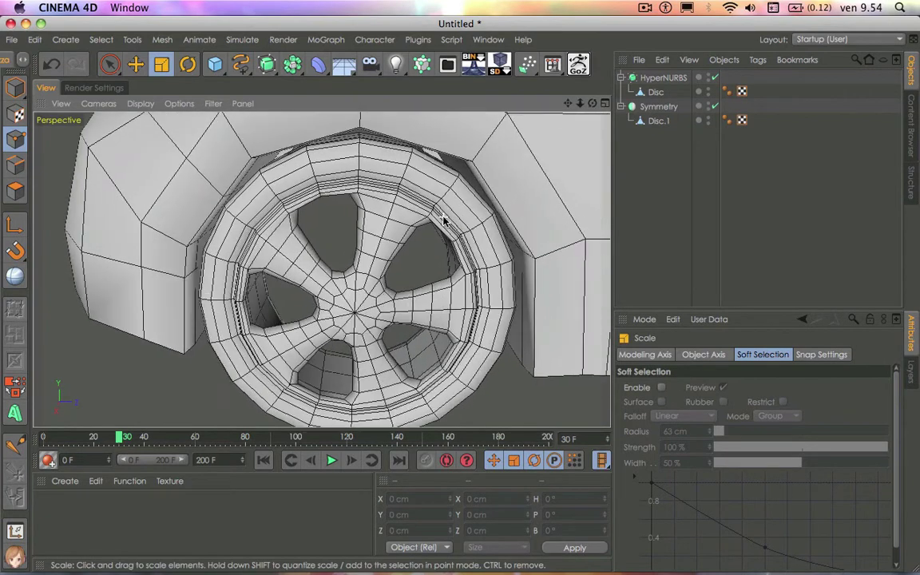
{"action": "left_click", "coordinate": [655, 91]}
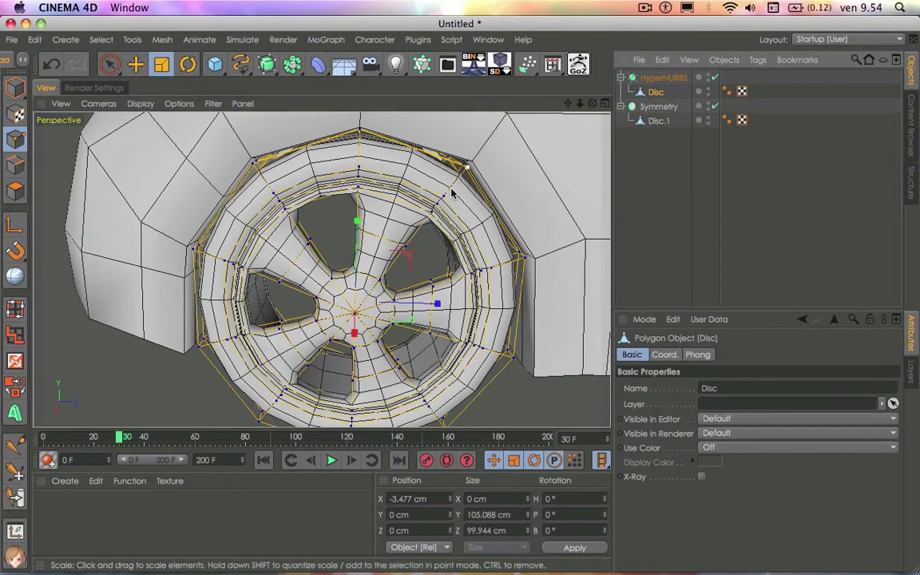
{"action": "left_click", "coordinate": [12, 191]}
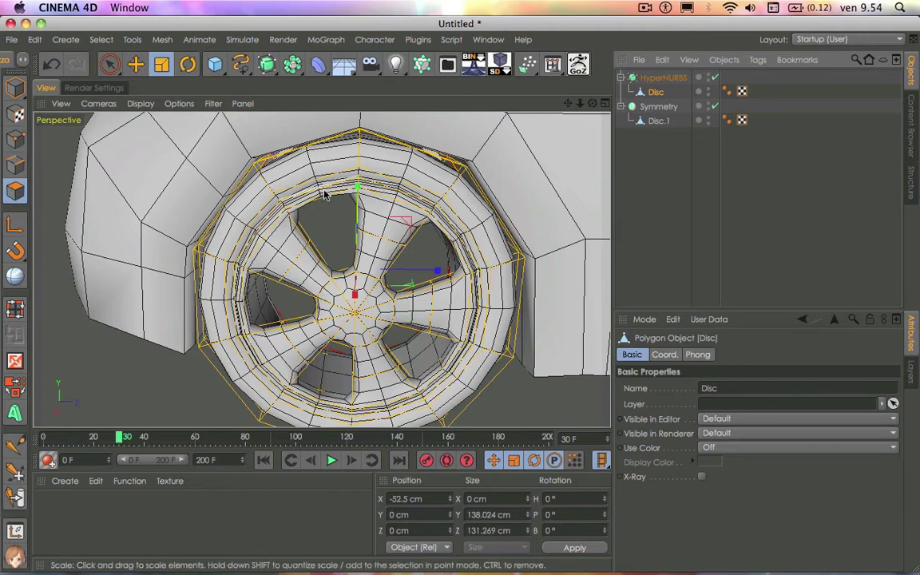
{"action": "left_click", "coordinate": [371, 251]}
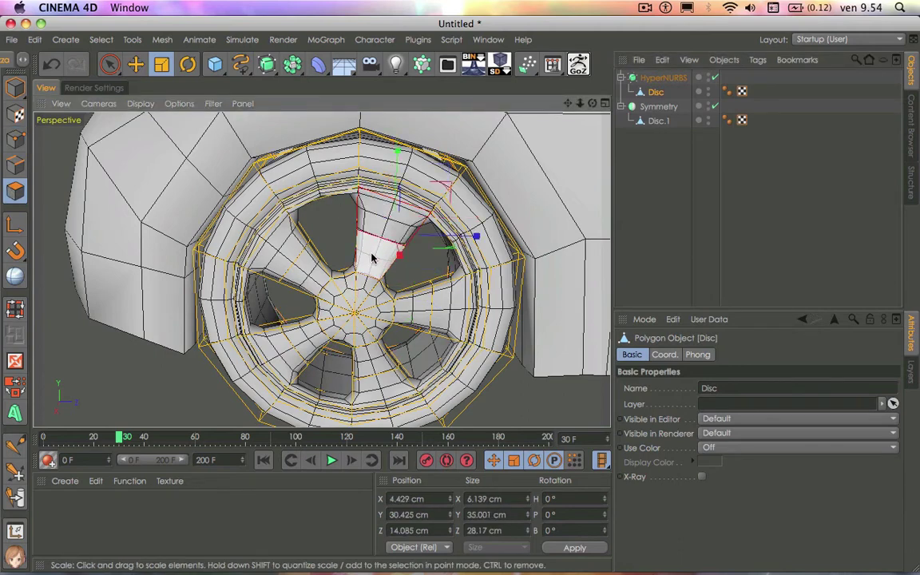
{"action": "left_click", "coordinate": [284, 266], "text": "shift"}
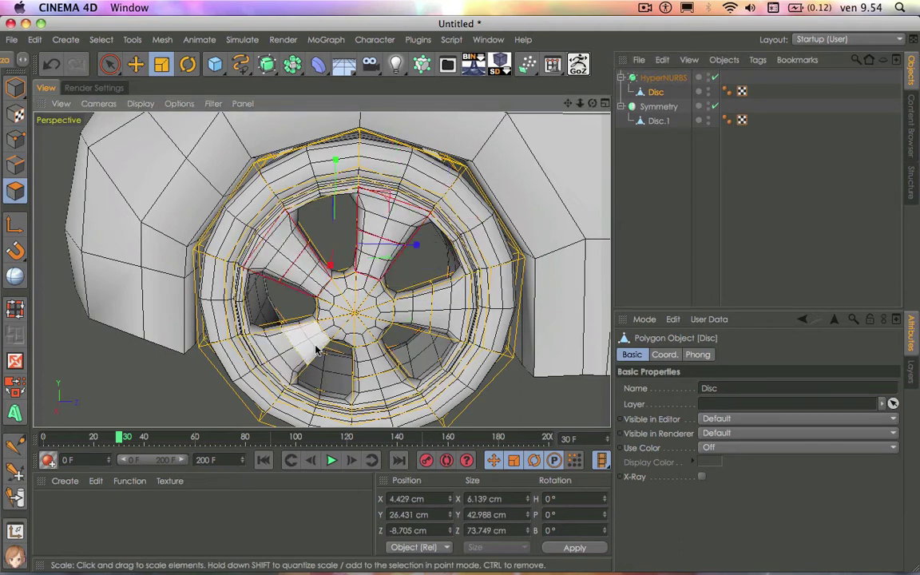
{"action": "left_click", "coordinate": [264, 321], "text": "shift"}
{"action": "left_click", "coordinate": [371, 359], "text": "shift"}
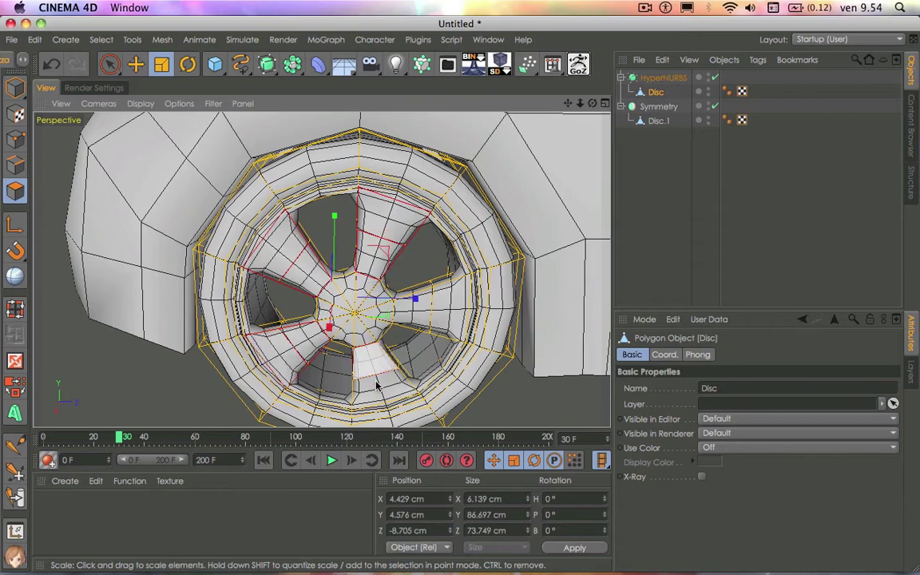
{"action": "left_click", "coordinate": [404, 280], "text": "shift"}
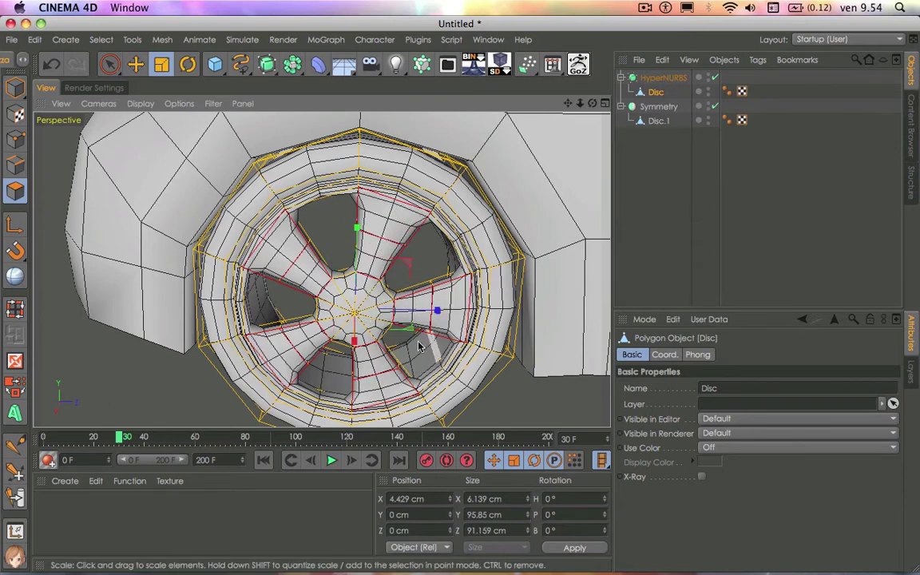
{"action": "right_click", "coordinate": [422, 387]}
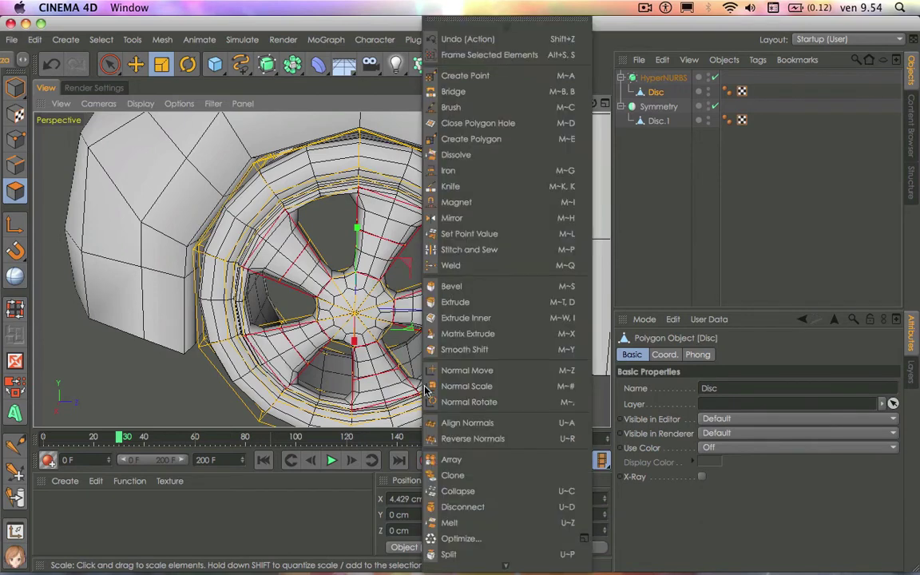
Step: Inset the spoke faces with Extrude Inner at 4.9 cm and check the cage with HyperNURBS toggled
{"action": "left_click", "coordinate": [466, 318]}
{"action": "left_click_drag", "start_coordinate": [466, 289], "coordinate": [503, 290]}
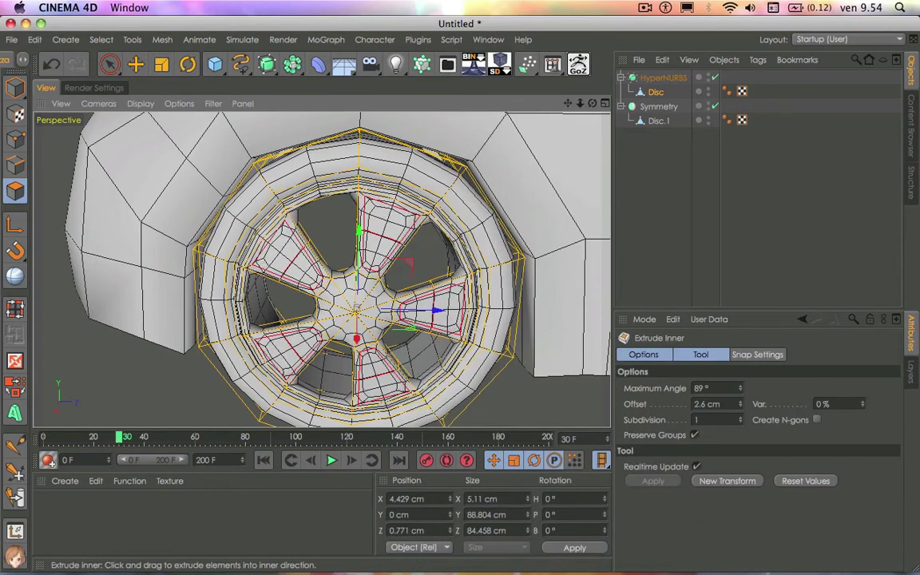
{"action": "left_click_drag", "start_coordinate": [357, 338], "coordinate": [523, 302]}
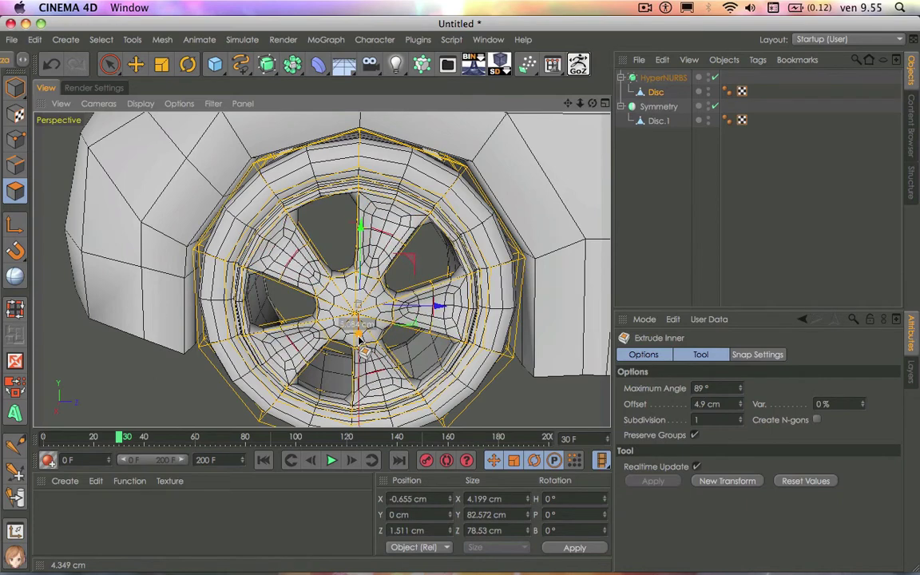
{"action": "left_click", "coordinate": [655, 241]}
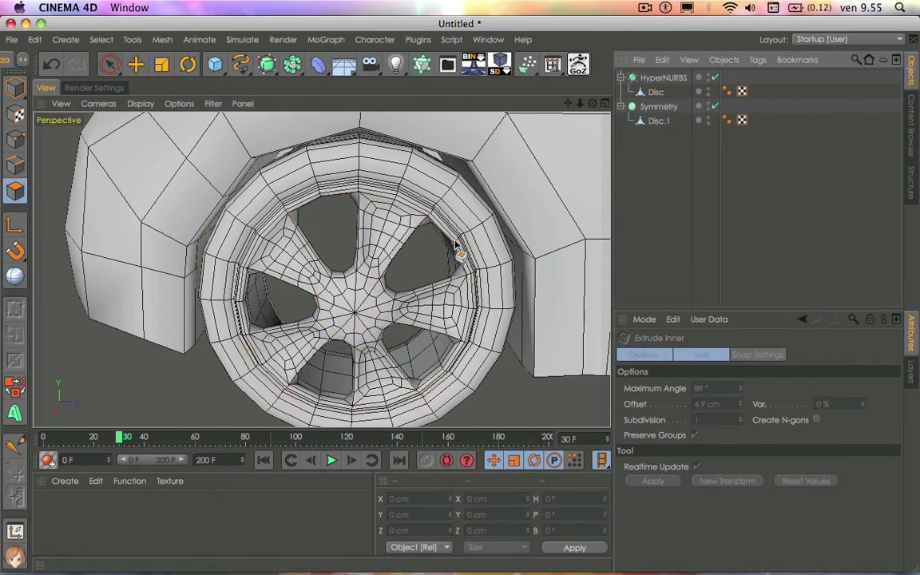
{"action": "left_click", "coordinate": [717, 78]}
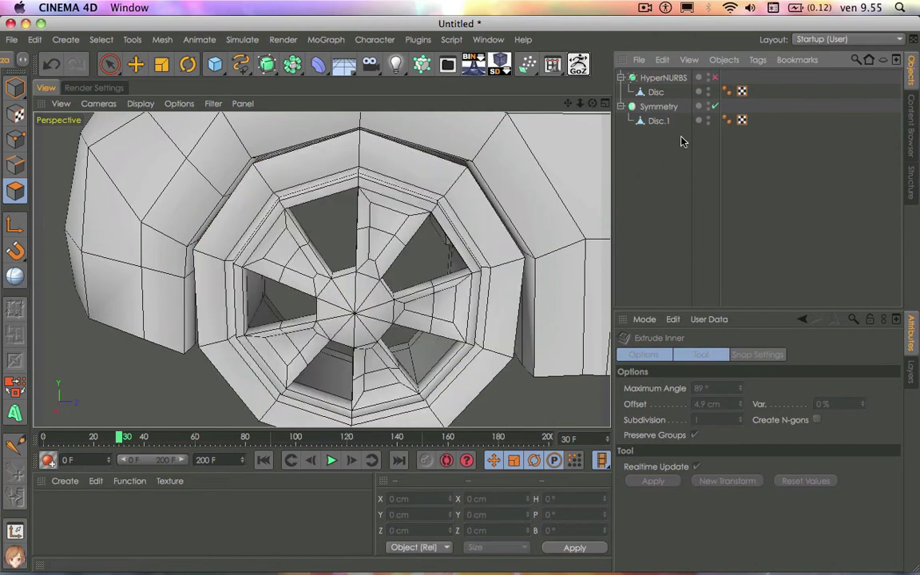
{"action": "left_click", "coordinate": [716, 78]}
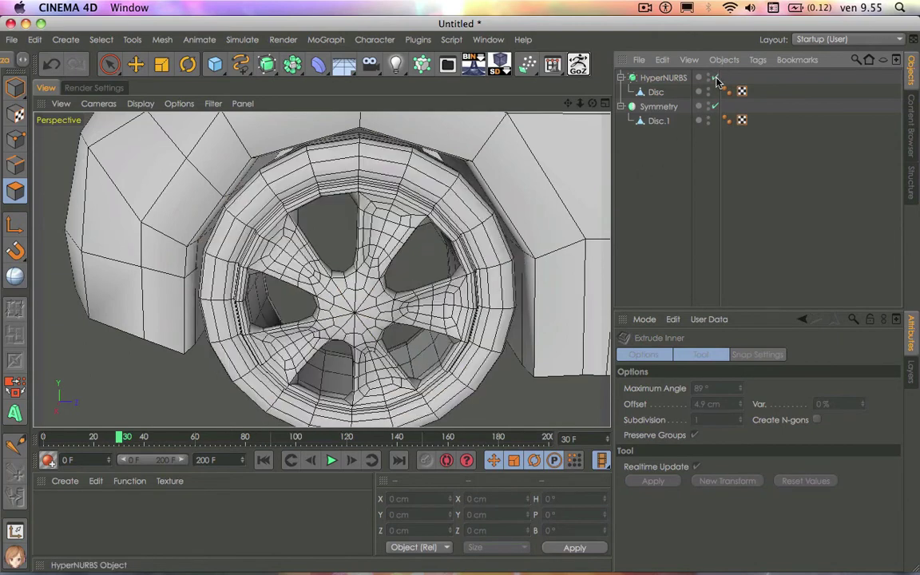
Step: Set the viewport display to Gouraud Shading without wireframe lines
{"action": "left_click", "coordinate": [141, 104]}
{"action": "left_click", "coordinate": [174, 127]}
{"action": "scroll", "coordinate": [538, 247], "scroll_direction": "down", "scroll_amount": 3}
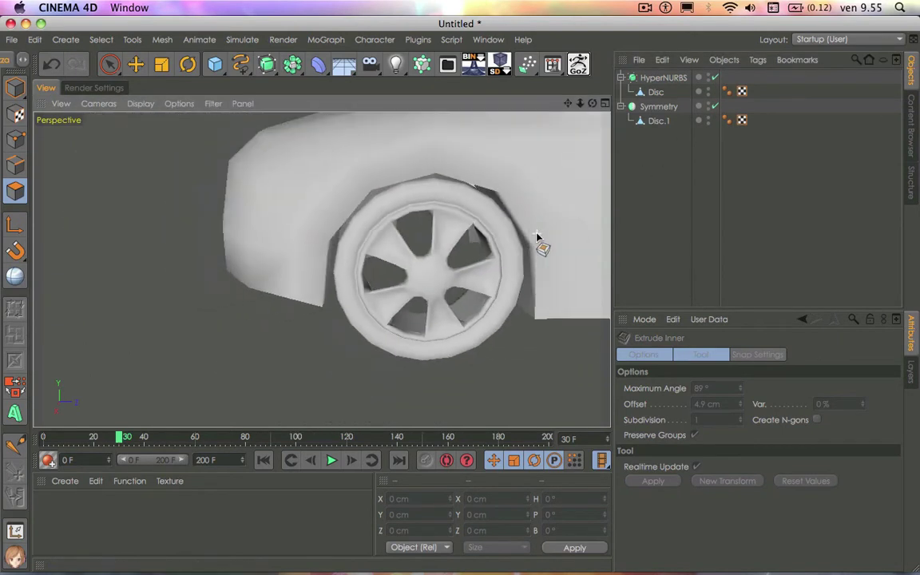
{"action": "scroll", "coordinate": [536, 237], "scroll_direction": "down", "scroll_amount": 2}
{"action": "left_click_drag", "start_coordinate": [462, 288], "coordinate": [320, 269], "text": "alt"}
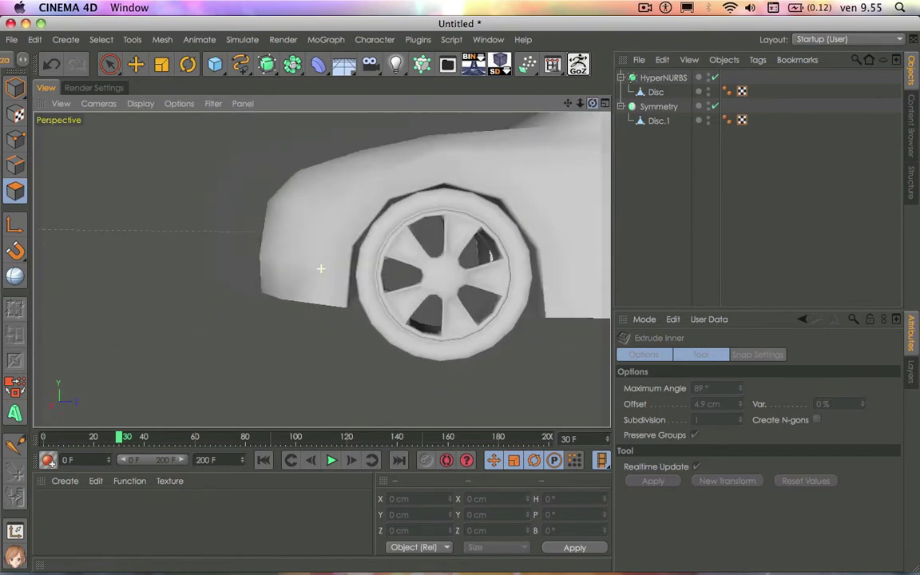
{"action": "left_click_drag", "start_coordinate": [320, 269], "coordinate": [320, 269], "text": "alt"}
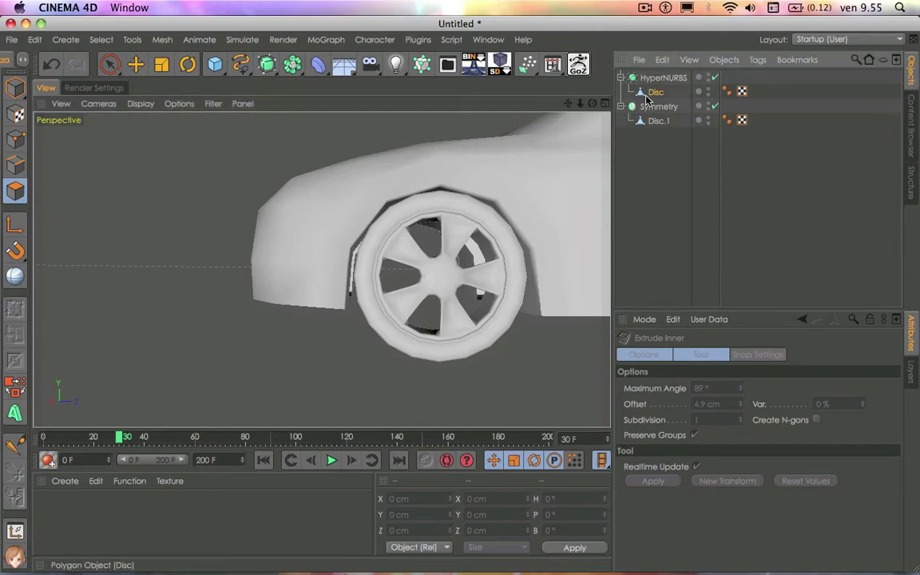
Step: Select the Disc and set Live Selection with Only Select Visible Elements and Tolerant Selection
{"action": "left_click", "coordinate": [649, 92]}
{"action": "left_click_drag", "start_coordinate": [542, 263], "coordinate": [536, 262], "text": "alt"}
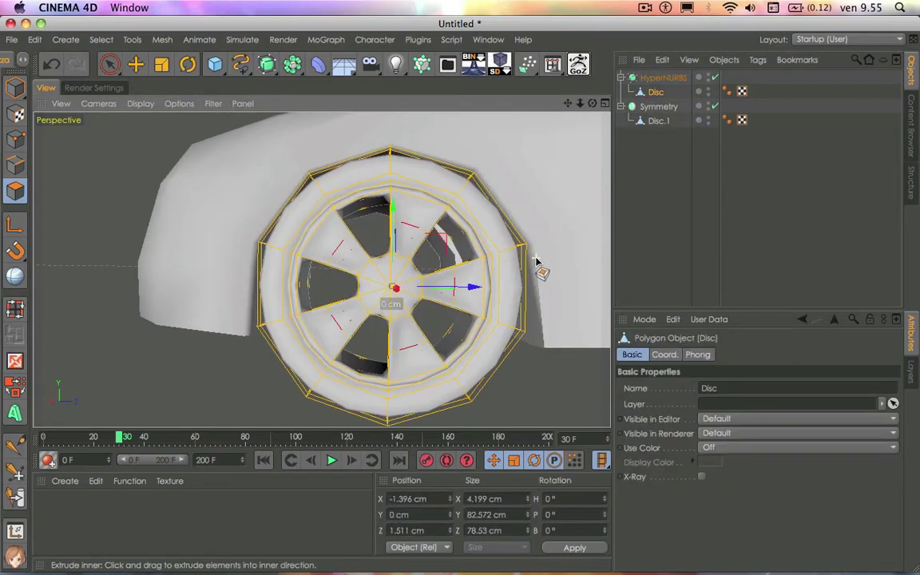
{"action": "left_click", "coordinate": [110, 65]}
{"action": "left_click", "coordinate": [754, 432]}
{"action": "left_click", "coordinate": [755, 418]}
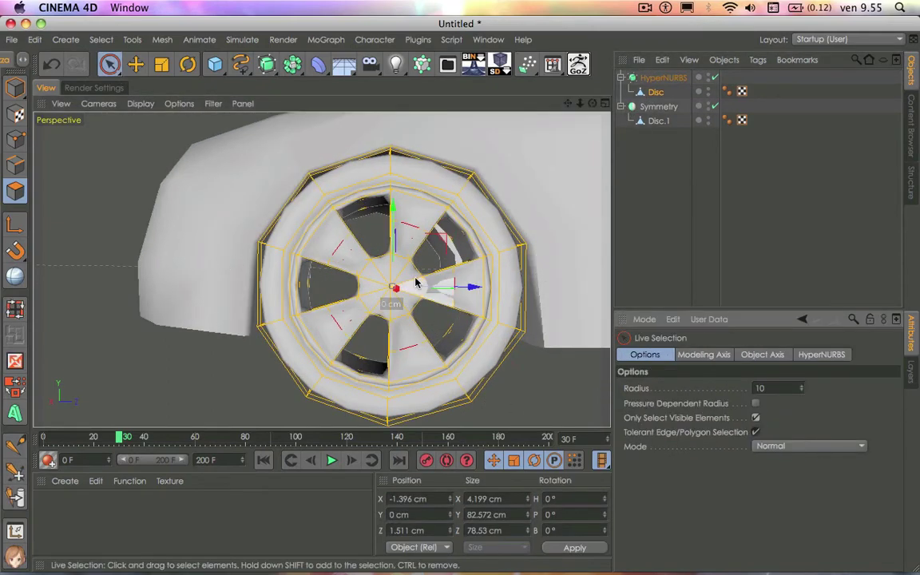
Step: Select the wheel's centre polygon fan and inset it with Extrude Inner
{"action": "left_click", "coordinate": [389, 291]}
{"action": "right_click", "coordinate": [474, 299]}
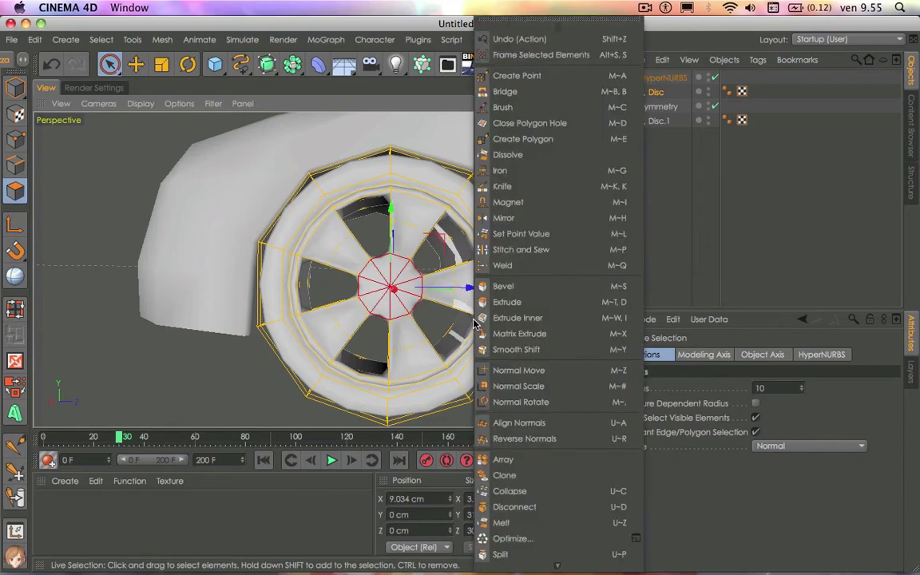
{"action": "left_click", "coordinate": [517, 320]}
{"action": "left_click_drag", "start_coordinate": [519, 322], "coordinate": [495, 322]}
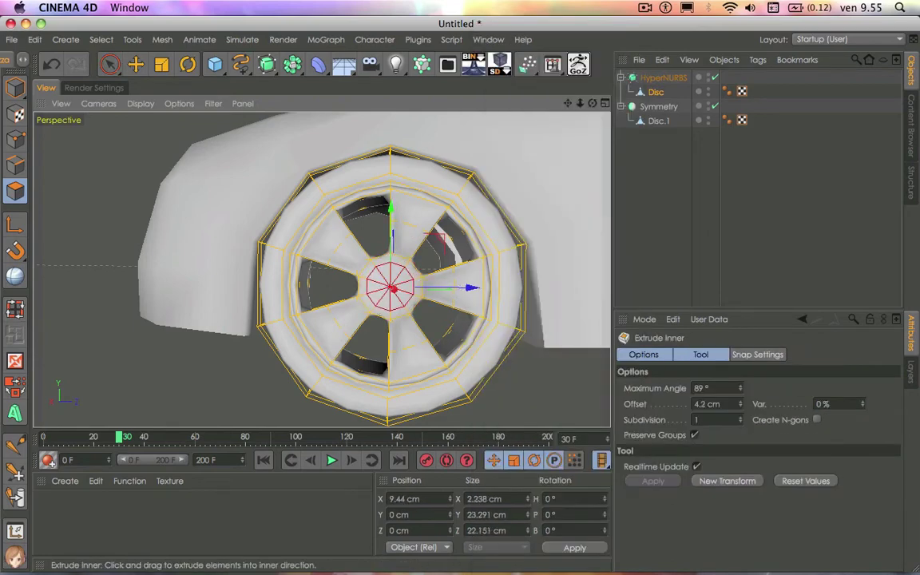
Step: Extrude the centre polygons with a -2.8 cm offset to form the hub, then deselect all
{"action": "right_click", "coordinate": [517, 326]}
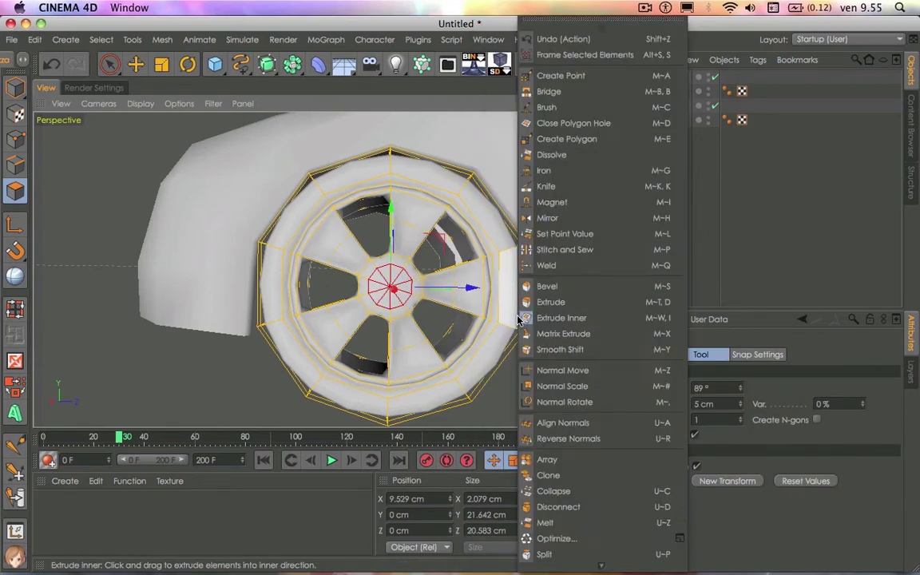
{"action": "left_click", "coordinate": [534, 305]}
{"action": "left_click_drag", "start_coordinate": [390, 288], "coordinate": [415, 288]}
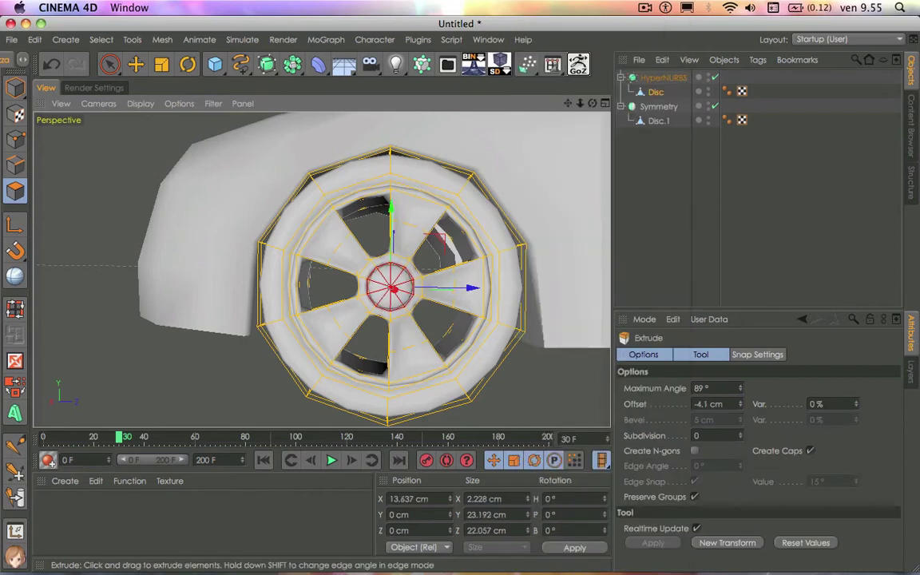
{"action": "left_click_drag", "start_coordinate": [592, 103], "coordinate": [320, 269]}
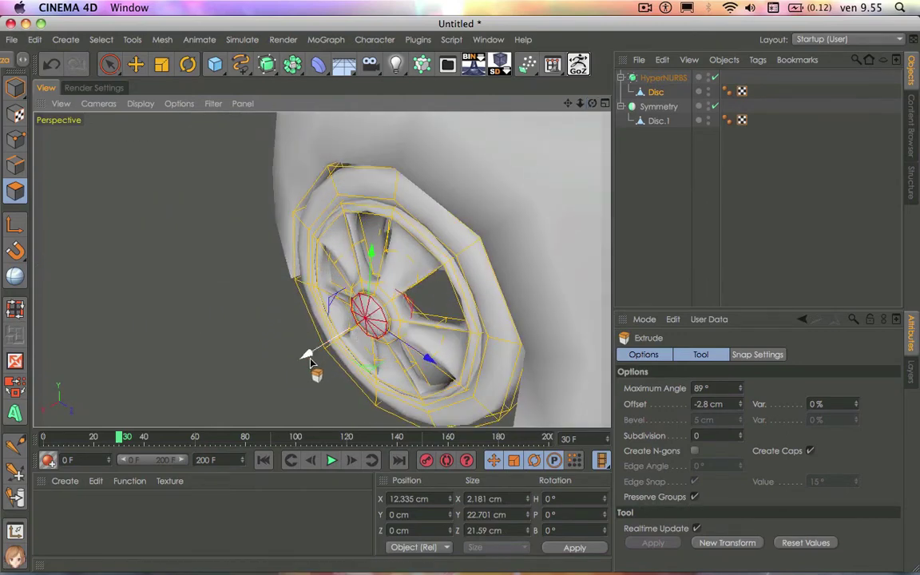
{"action": "left_click_drag", "start_coordinate": [313, 363], "coordinate": [316, 354]}
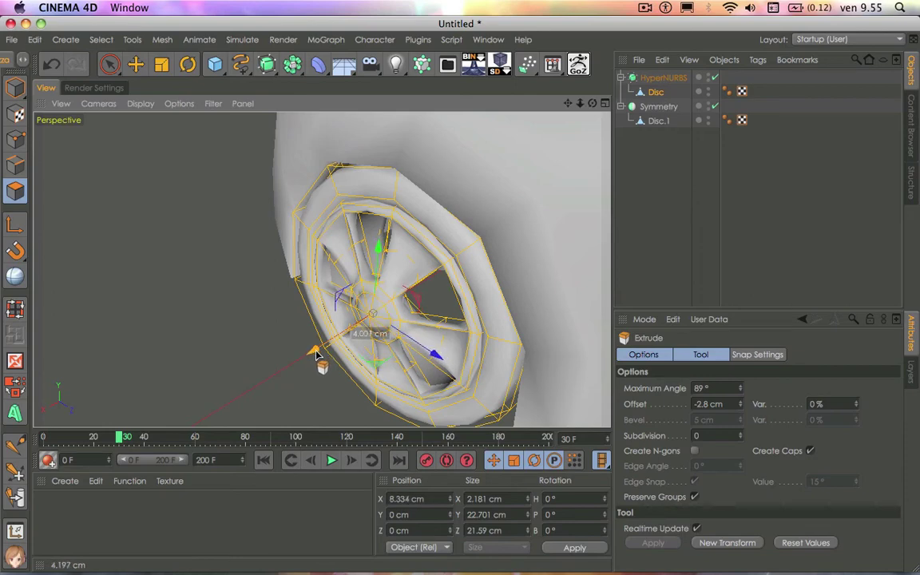
{"action": "left_click", "coordinate": [645, 244]}
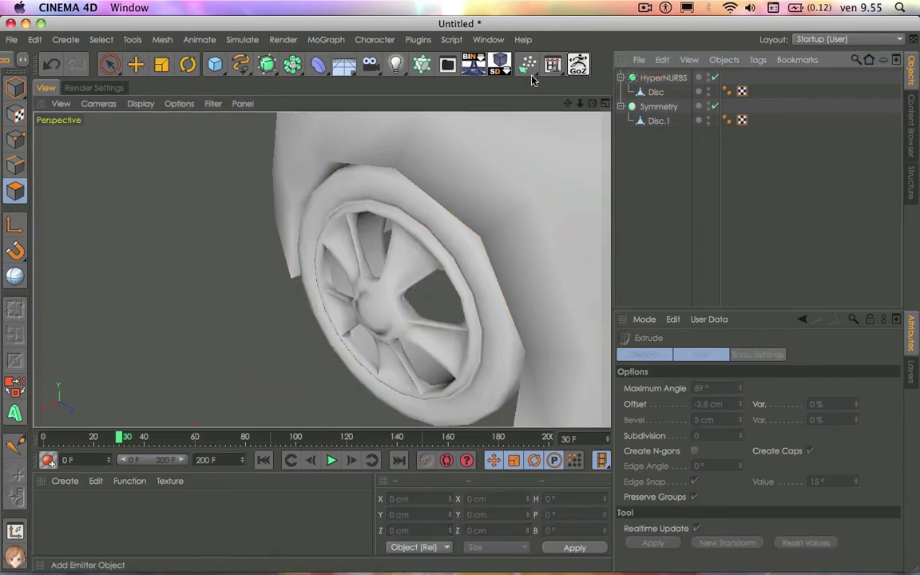
Step: Ctrl-drag a copy of the wheel Disc and move it along Z into the rear wheel arch
{"action": "left_click_drag", "start_coordinate": [592, 104], "coordinate": [320, 270]}
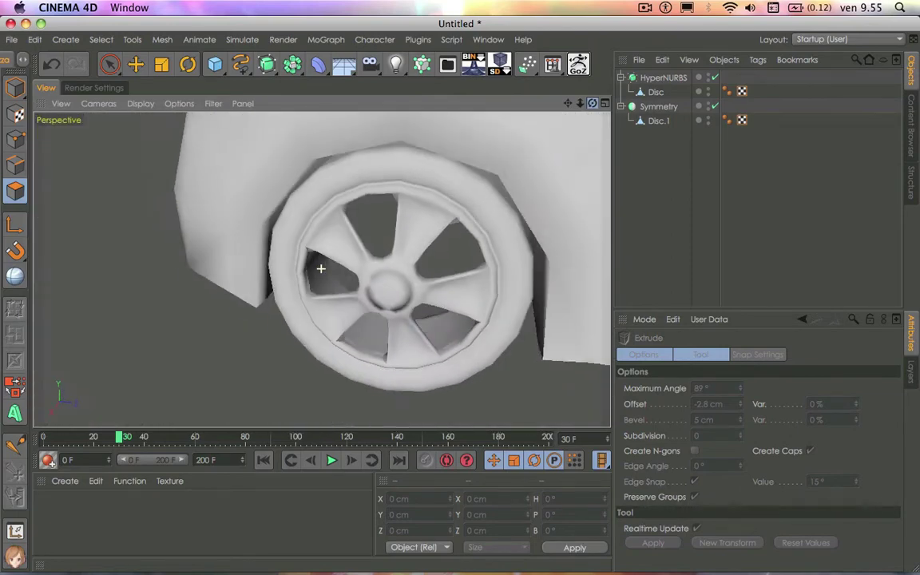
{"action": "left_click_drag", "start_coordinate": [320, 269], "coordinate": [501, 228]}
{"action": "scroll", "coordinate": [501, 228], "scroll_direction": "down", "scroll_amount": 5}
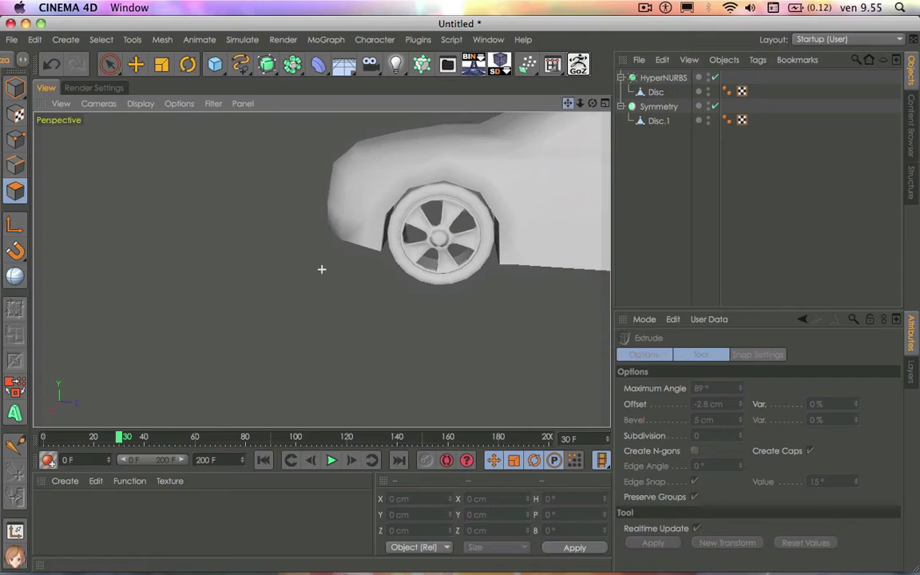
{"action": "left_click_drag", "start_coordinate": [567, 106], "coordinate": [730, 112]}
{"action": "left_click", "coordinate": [655, 108]}
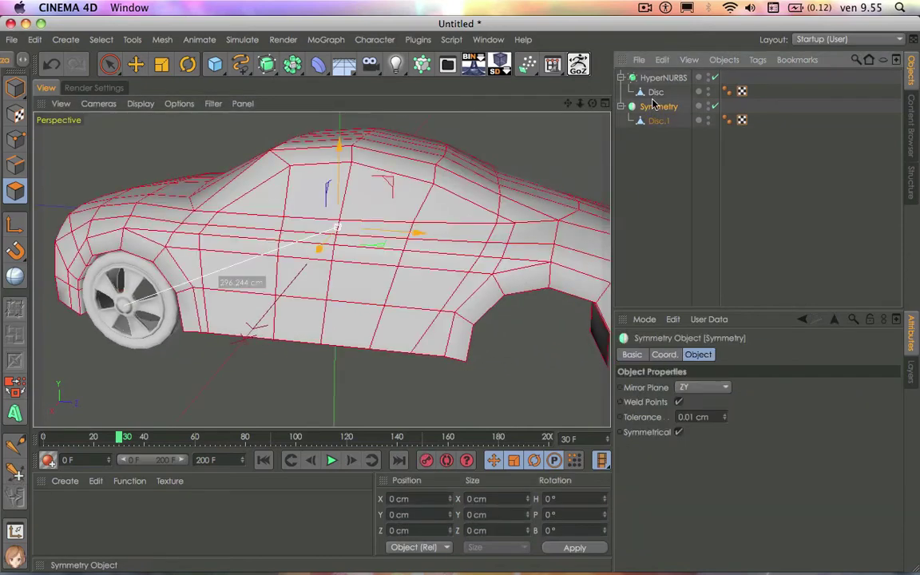
{"action": "left_click", "coordinate": [652, 92]}
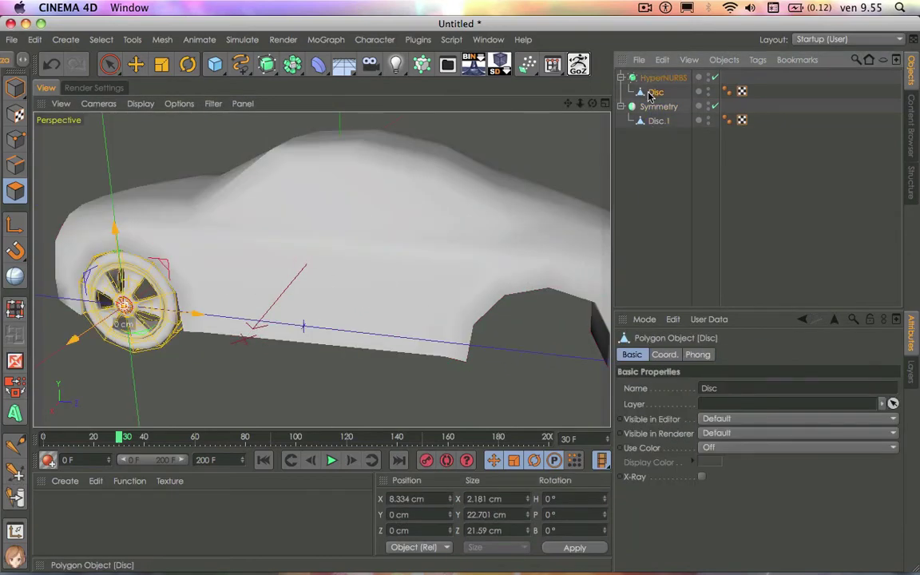
{"action": "left_click_drag", "start_coordinate": [652, 94], "coordinate": [639, 74], "text": "ctrl"}
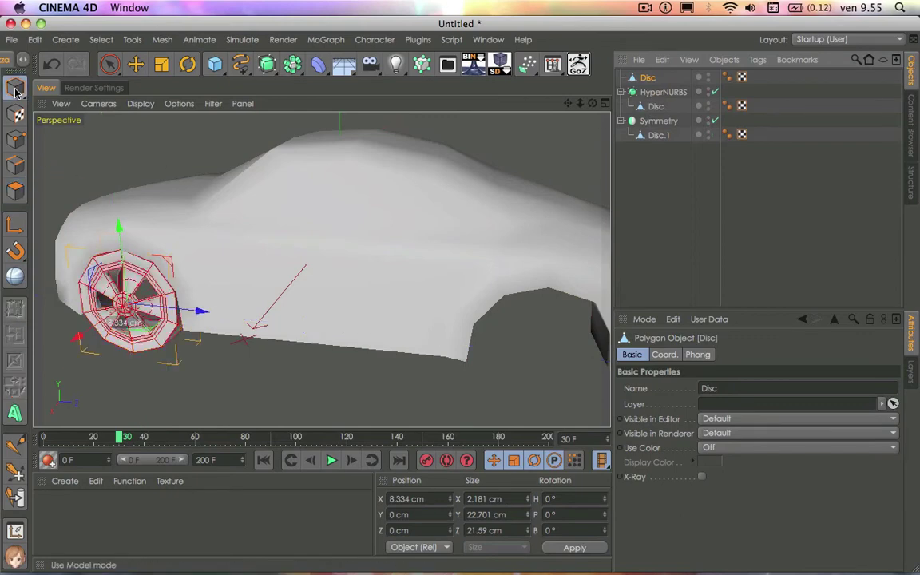
{"action": "left_click_drag", "start_coordinate": [201, 309], "coordinate": [305, 323]}
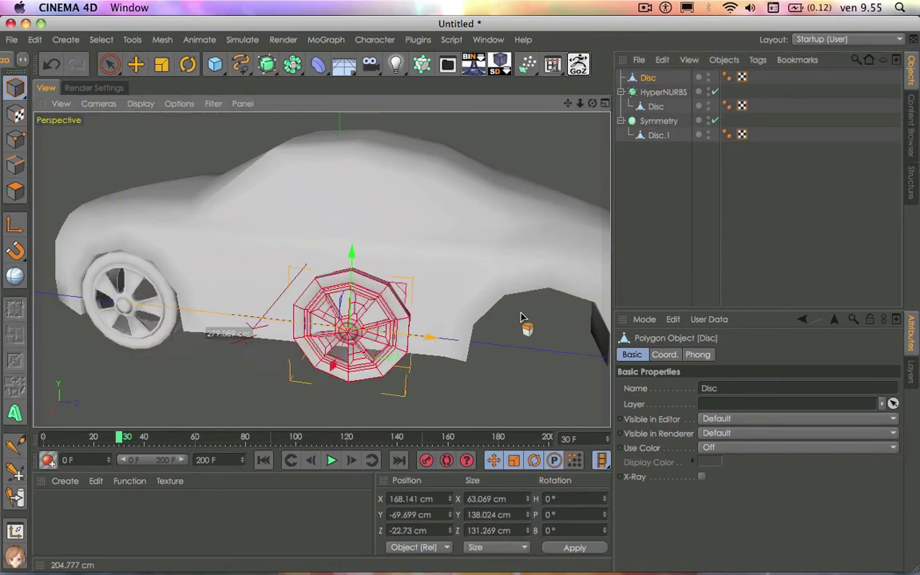
{"action": "scroll", "coordinate": [91, 215], "scroll_direction": "down", "scroll_amount": 5}
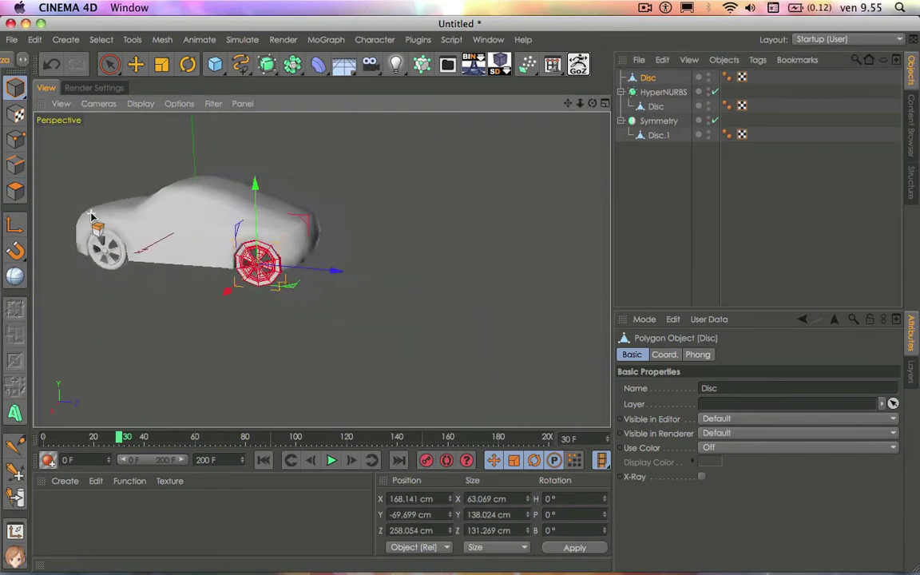
{"action": "left_click", "coordinate": [633, 223]}
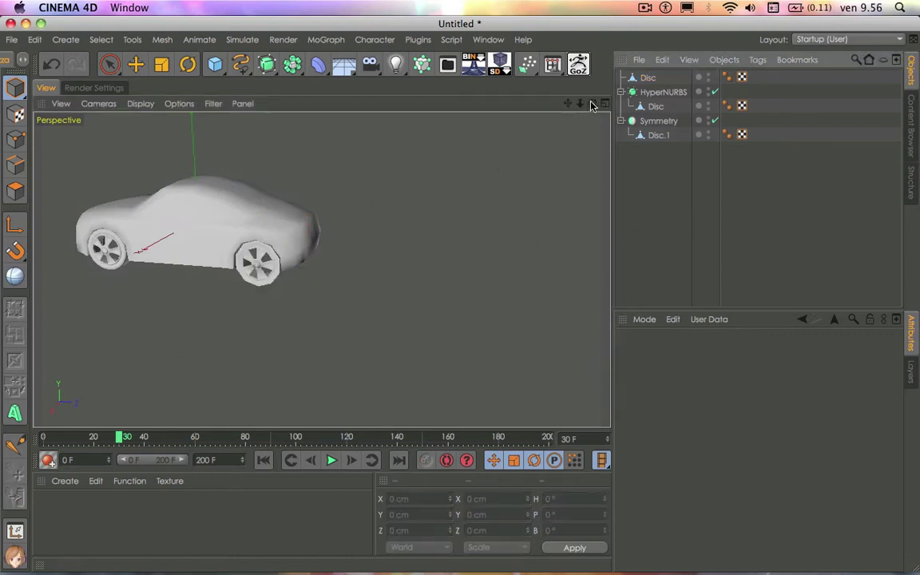
Step: Switch the viewport display to Gouraud Shading (Lines)
{"action": "left_click_drag", "start_coordinate": [591, 106], "coordinate": [214, 82]}
{"action": "left_click", "coordinate": [140, 103]}
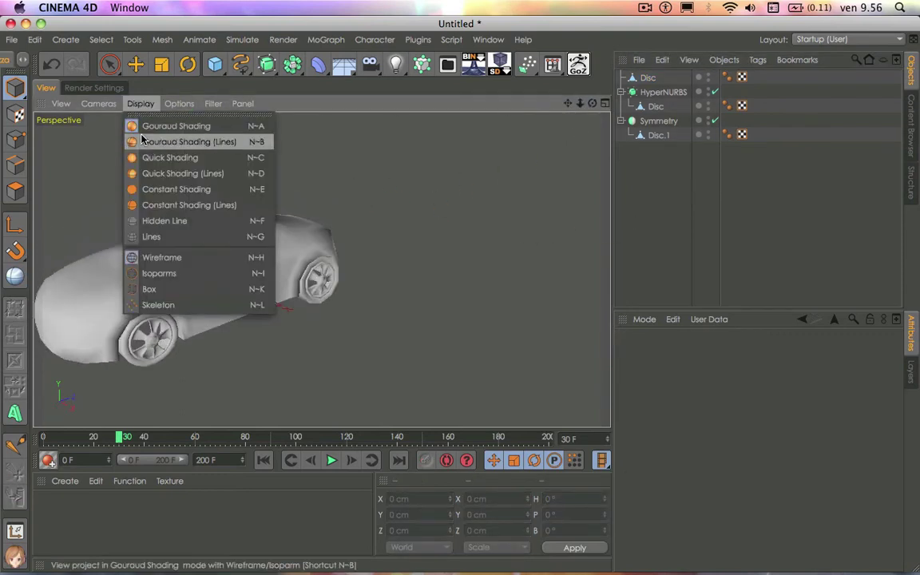
{"action": "left_click", "coordinate": [142, 141]}
{"action": "left_click_drag", "start_coordinate": [239, 239], "coordinate": [319, 266], "text": "alt"}
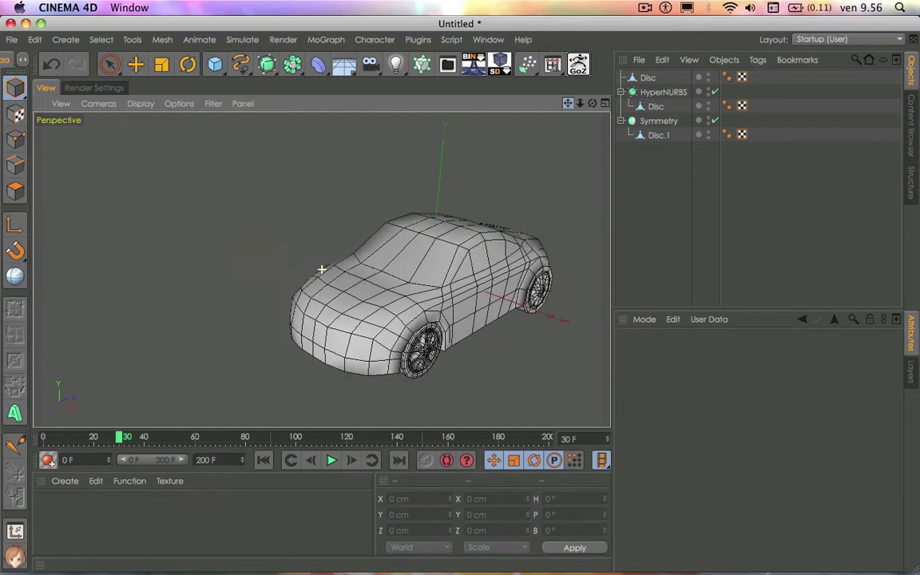
Step: Disable HyperNURBS, drag the front wheel Disc out, delete the empty HyperNURBS, and show four viewports
{"action": "left_click", "coordinate": [716, 93]}
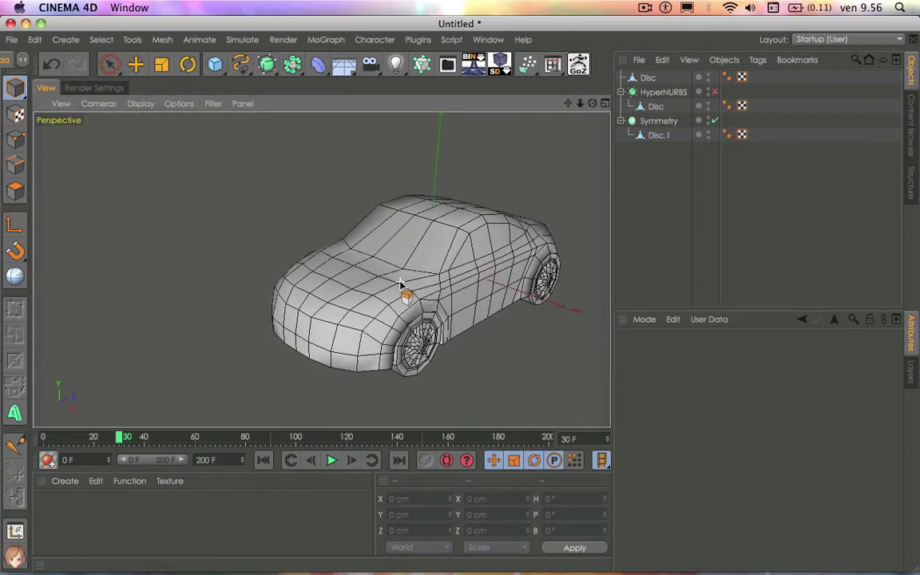
{"action": "left_click_drag", "start_coordinate": [592, 103], "coordinate": [570, 107]}
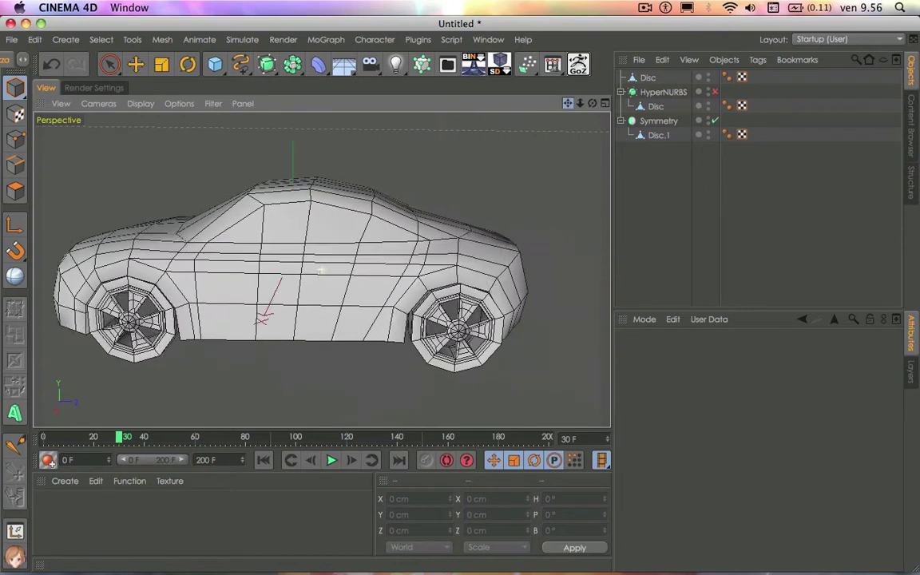
{"action": "left_click", "coordinate": [647, 109]}
{"action": "key", "text": "ctrl+c"}
{"action": "key", "text": "ctrl+v"}
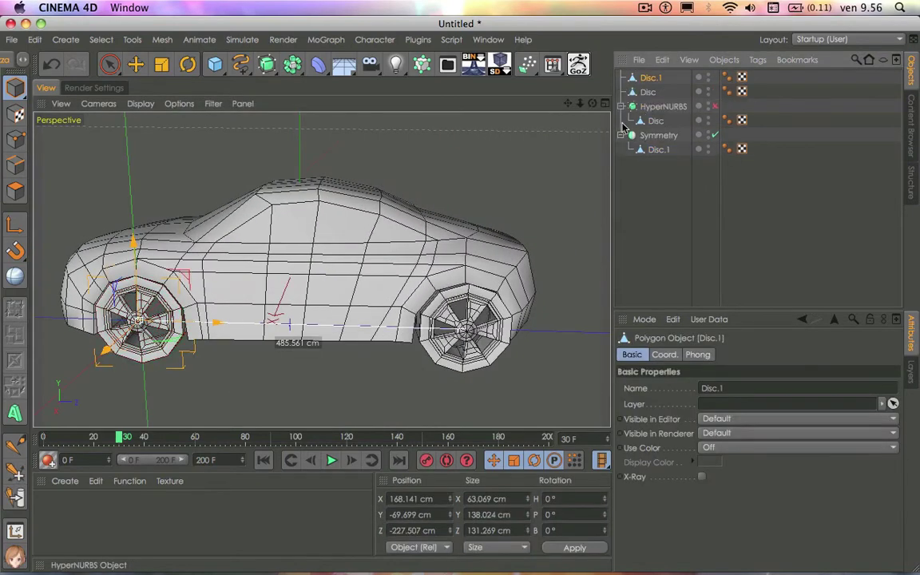
{"action": "key", "text": "ctrl+z"}
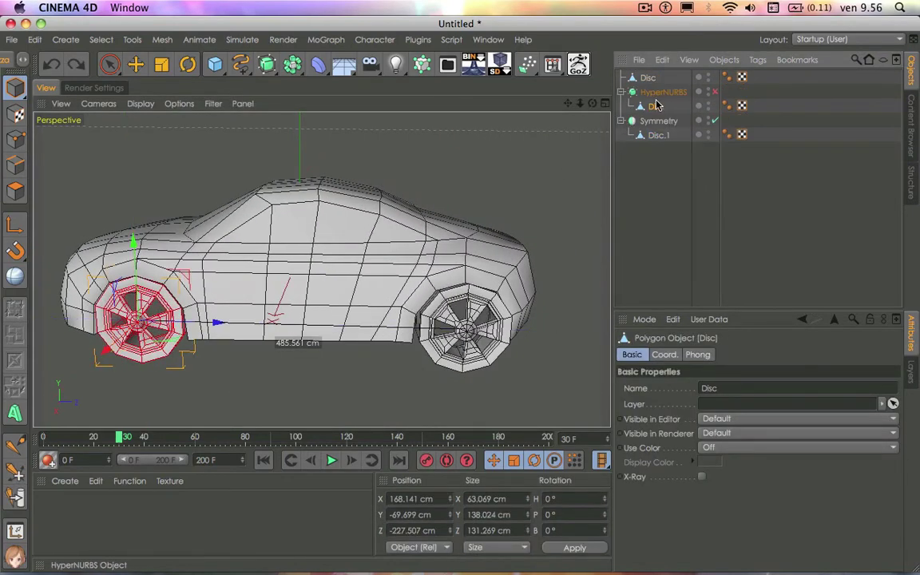
{"action": "left_click_drag", "start_coordinate": [656, 90], "coordinate": [652, 88]}
{"action": "left_click", "coordinate": [661, 107]}
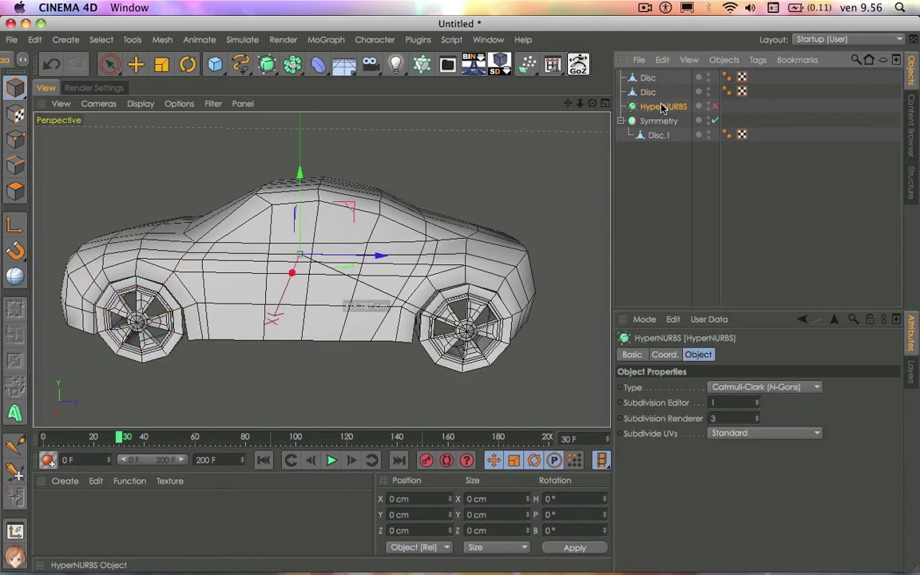
{"action": "key", "text": "Delete"}
{"action": "key", "text": "F5"}
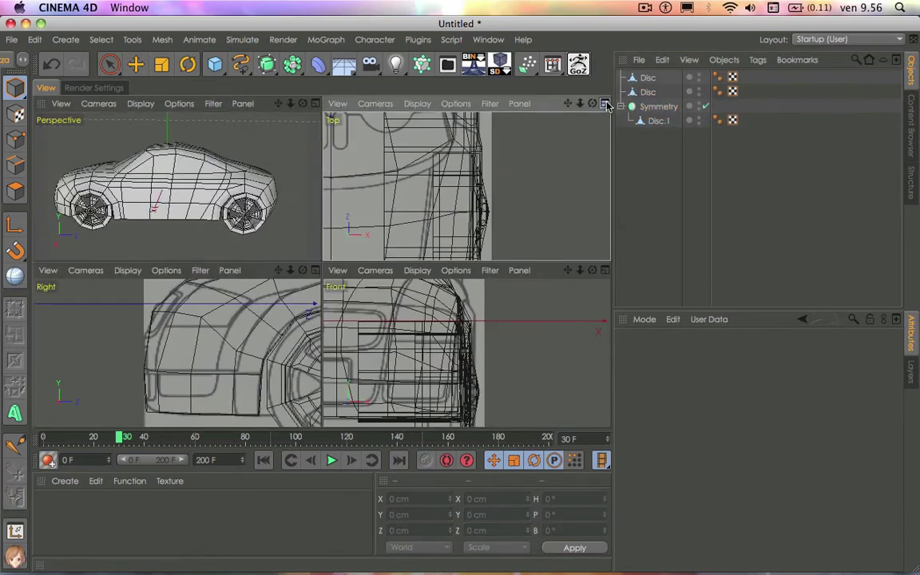
Step: In the enlarged top view, group both wheel Discs under a Null
{"action": "middle_click", "coordinate": [560, 150]}
{"action": "left_click_drag", "start_coordinate": [564, 103], "coordinate": [322, 266]}
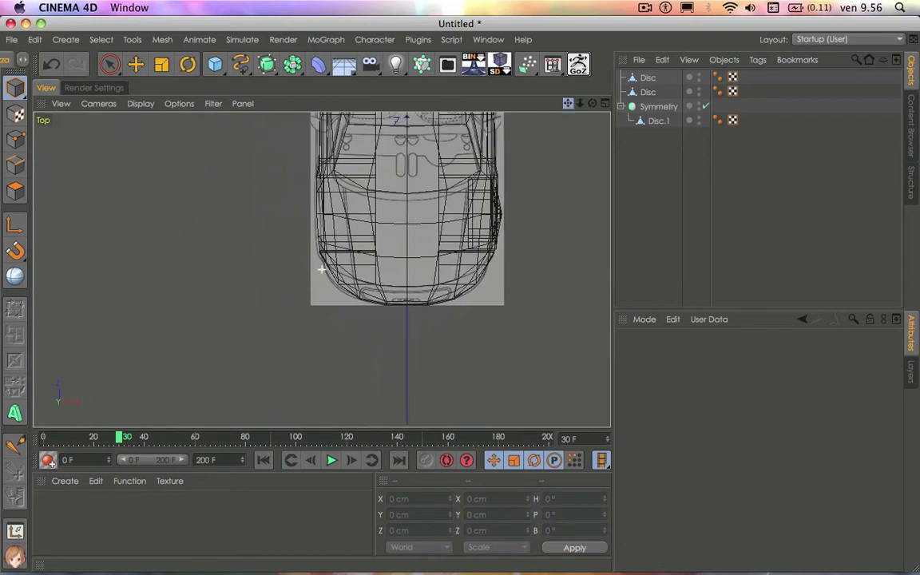
{"action": "left_click_drag", "start_coordinate": [677, 96], "coordinate": [648, 91]}
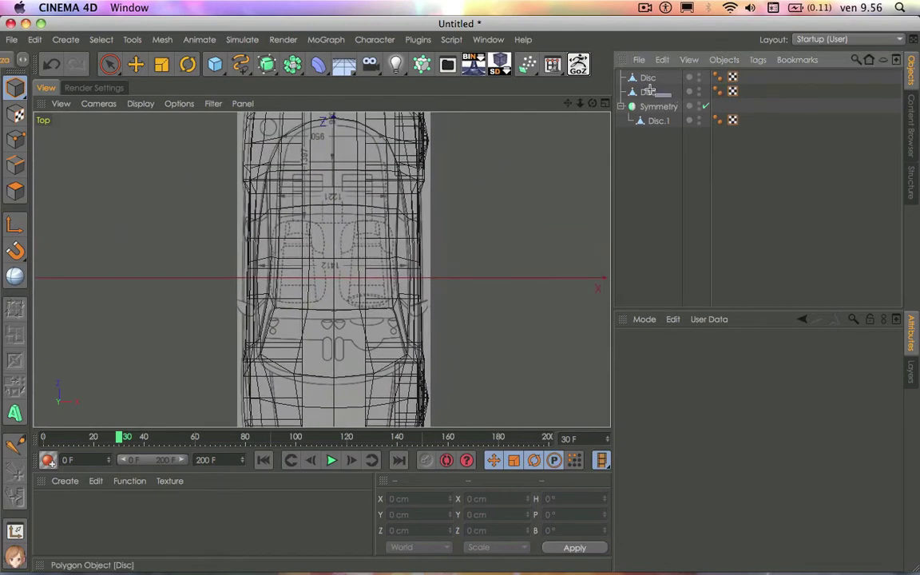
{"action": "right_click", "coordinate": [647, 80]}
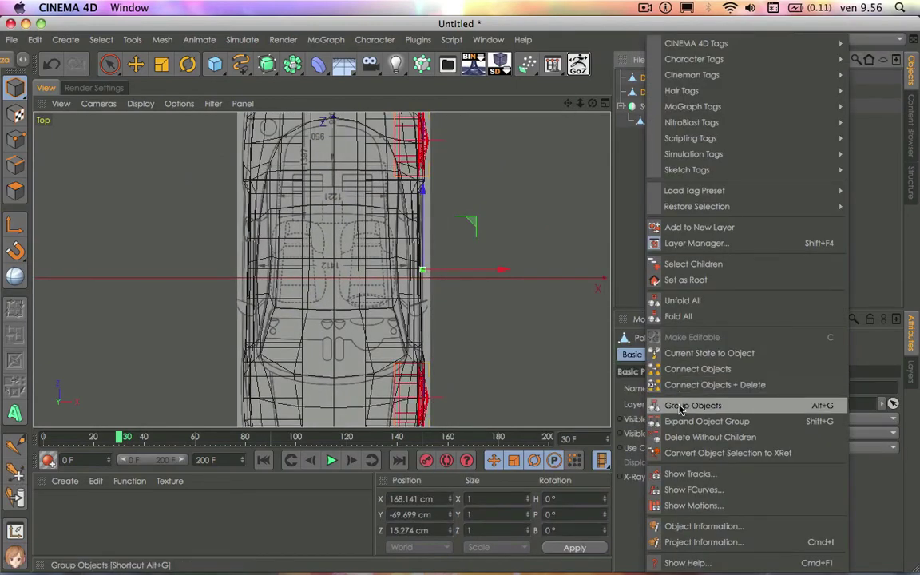
{"action": "left_click", "coordinate": [687, 460]}
Step: Add a Symmetry.1 object, put the Null inside it, and maximise the Perspective view
{"action": "left_click", "coordinate": [293, 64]}
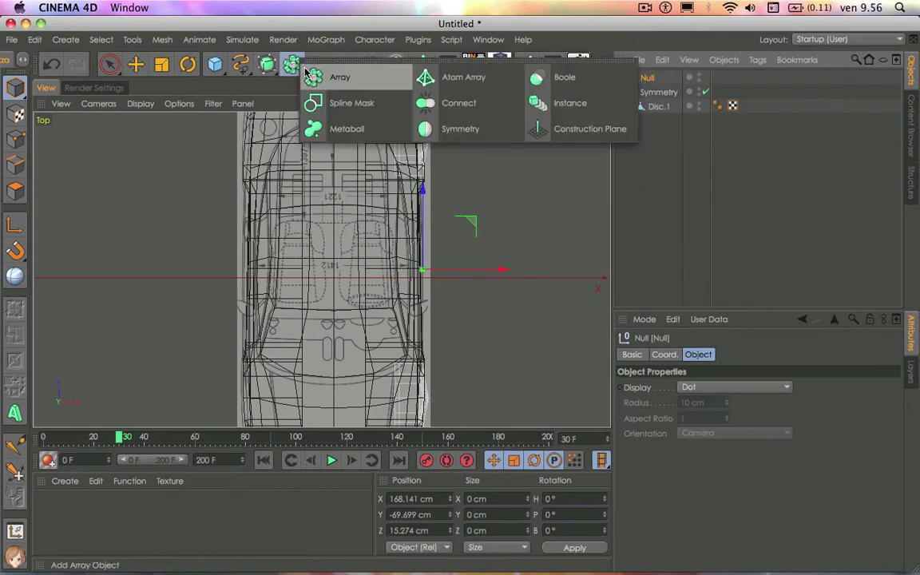
{"action": "left_click", "coordinate": [462, 125]}
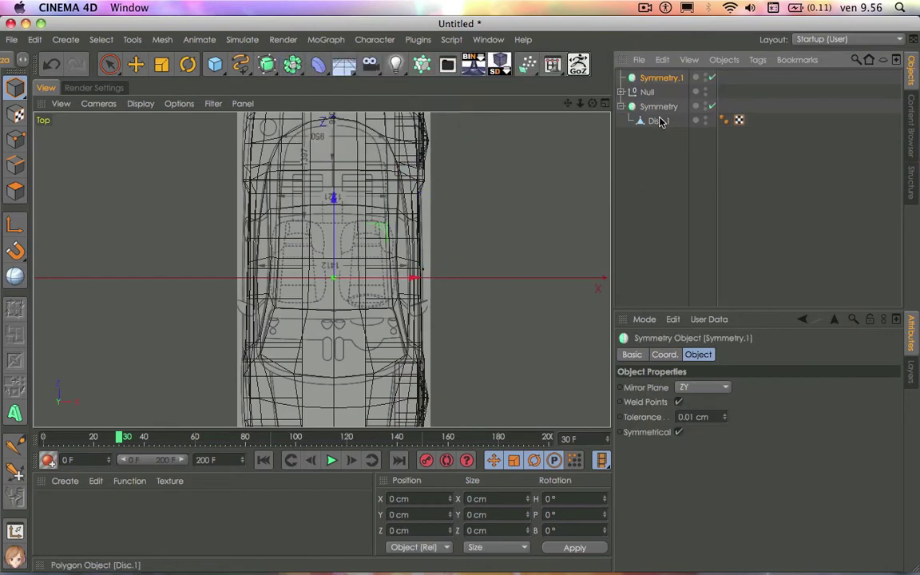
{"action": "left_click_drag", "start_coordinate": [646, 78], "coordinate": [646, 78]}
{"action": "left_click", "coordinate": [622, 78]}
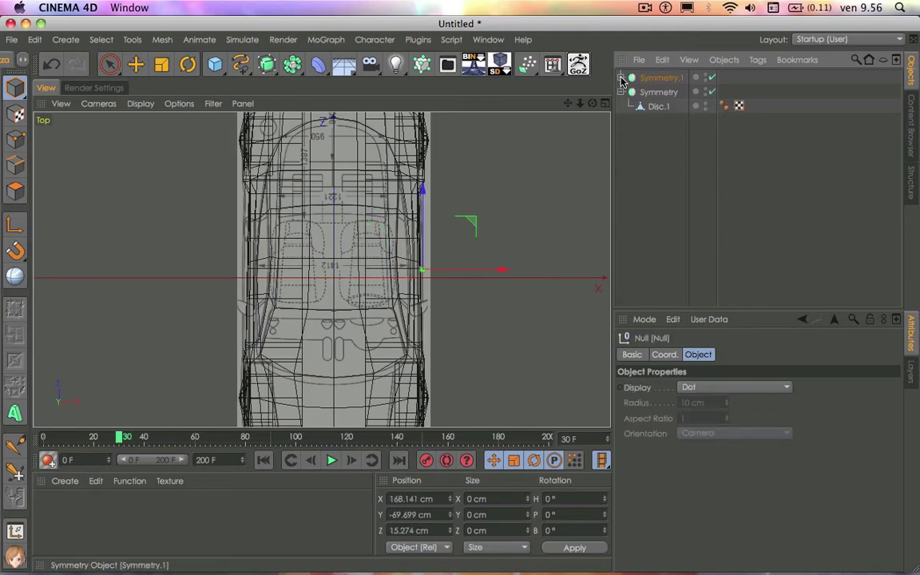
{"action": "middle_click", "coordinate": [280, 125]}
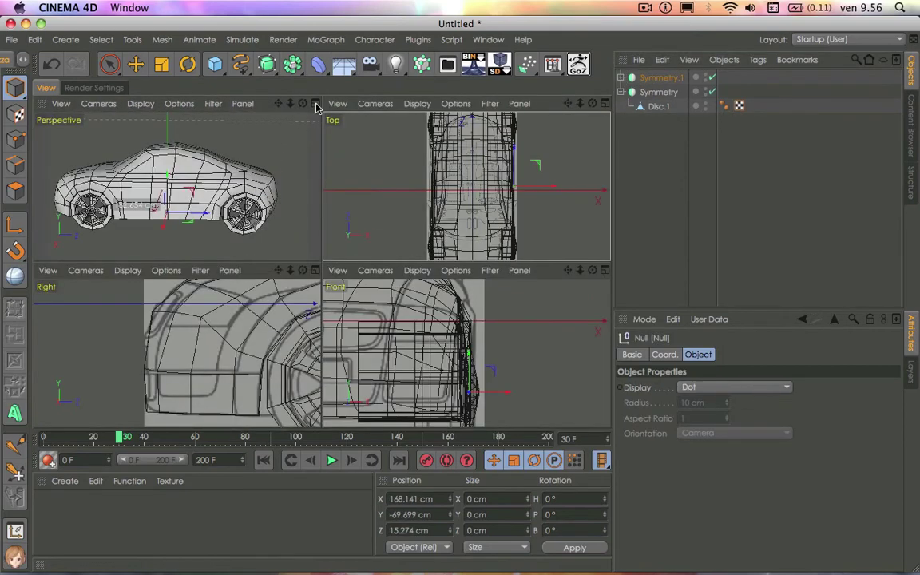
{"action": "left_click", "coordinate": [316, 105]}
{"action": "mouse_move", "coordinate": [264, 275]}
{"action": "left_mouse_down", "text": "alt"}
{"action": "mouse_move", "coordinate": [323, 269]}
{"action": "mouse_move", "coordinate": [308, 276]}
{"action": "left_mouse_up", "text": "alt"}
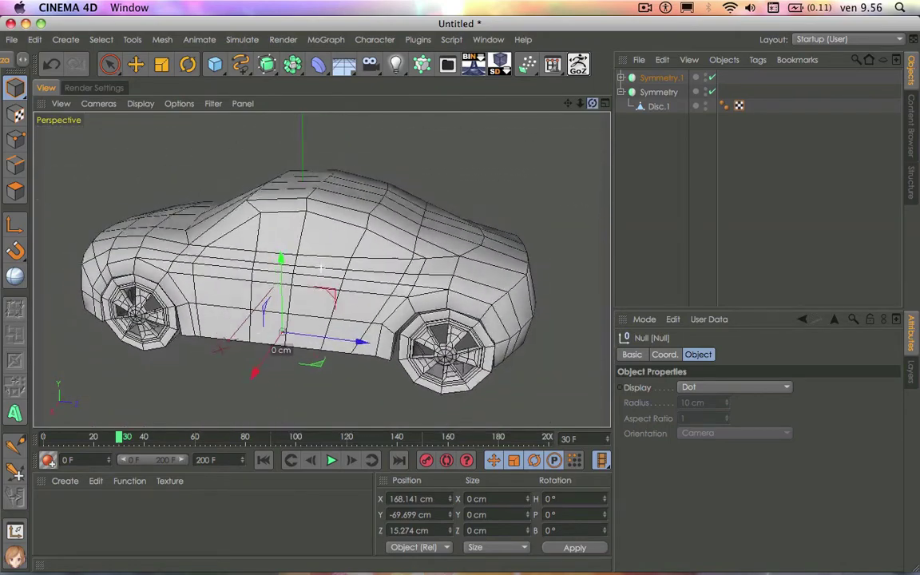
Step: Nudge the rear wheel Disc about 3 cm forward along Z
{"action": "left_click", "coordinate": [622, 77]}
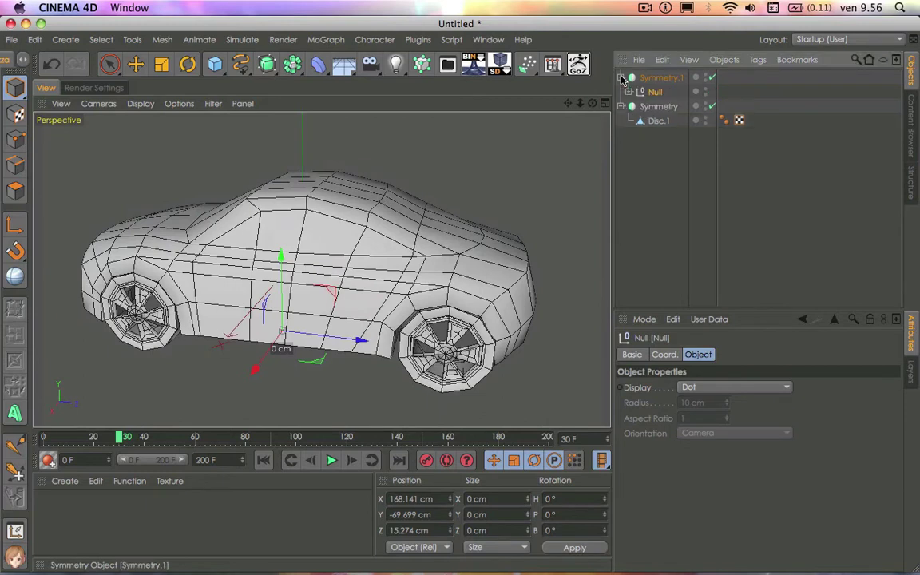
{"action": "left_click", "coordinate": [627, 92]}
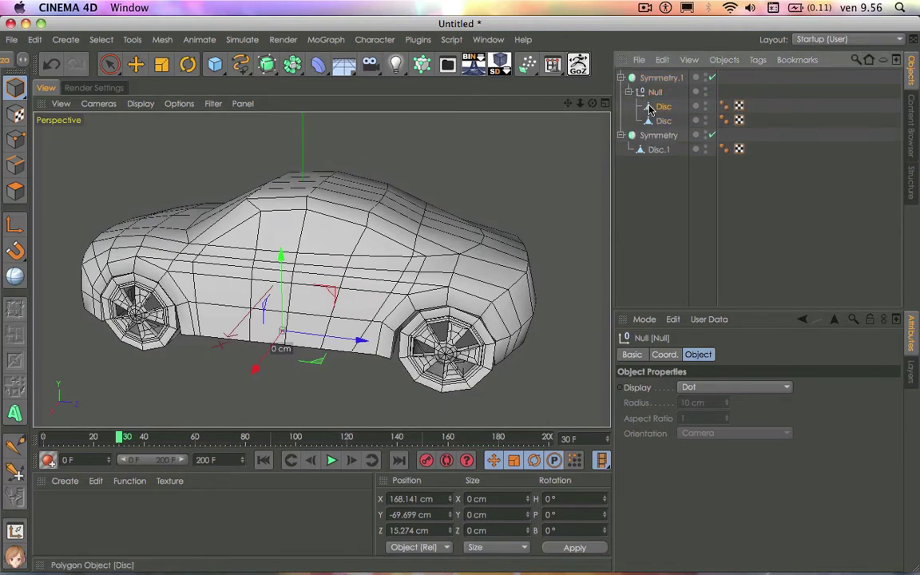
{"action": "left_click", "coordinate": [663, 106]}
{"action": "left_click_drag", "start_coordinate": [519, 363], "coordinate": [516, 364]}
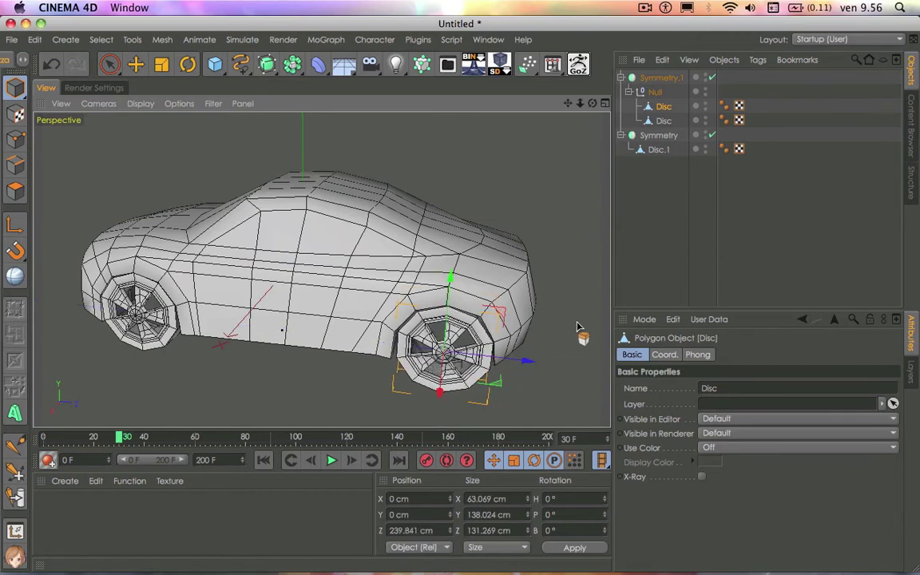
{"action": "left_click", "coordinate": [636, 246]}
Step: Select the car body mesh Disc.1 under Symmetry and switch to Points mode
{"action": "left_click", "coordinate": [622, 78]}
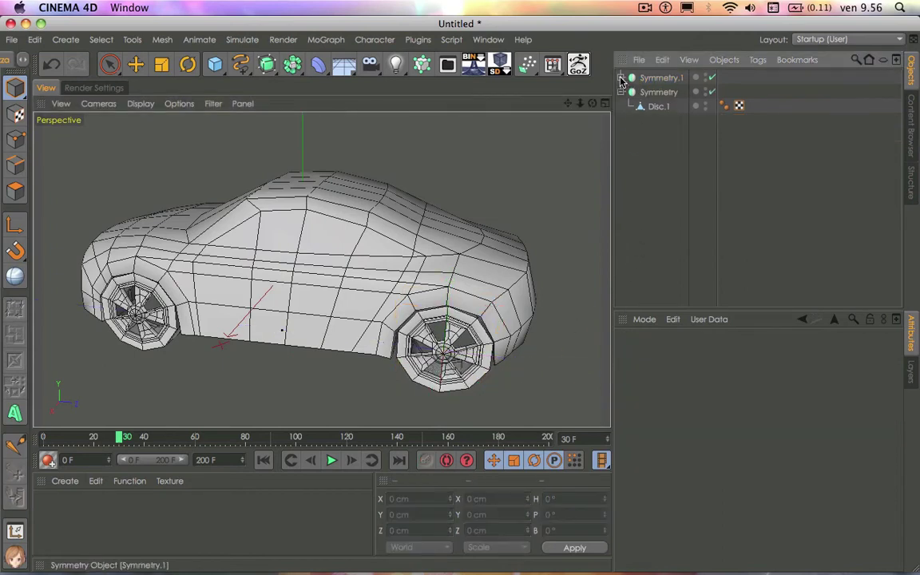
{"action": "left_click", "coordinate": [621, 93]}
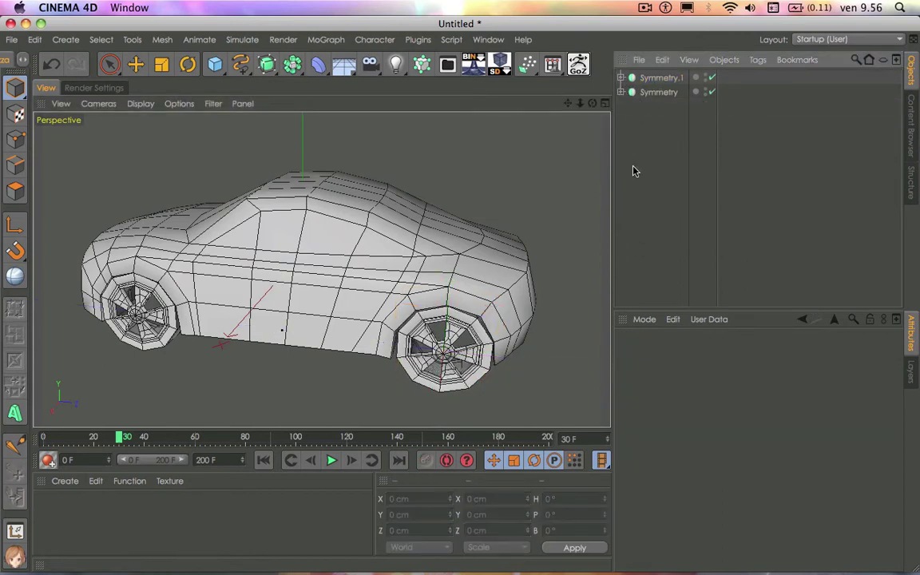
{"action": "left_click", "coordinate": [622, 93]}
{"action": "left_click", "coordinate": [656, 107]}
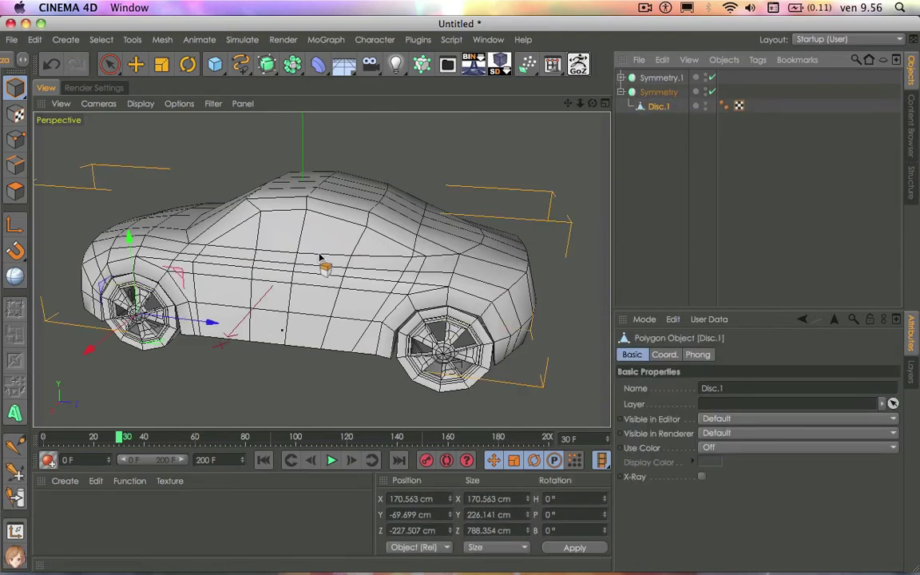
{"action": "mouse_move", "coordinate": [591, 103]}
{"action": "left_mouse_down"}
{"action": "mouse_move", "coordinate": [559, 160]}
{"action": "mouse_move", "coordinate": [551, 120]}
{"action": "left_mouse_up"}
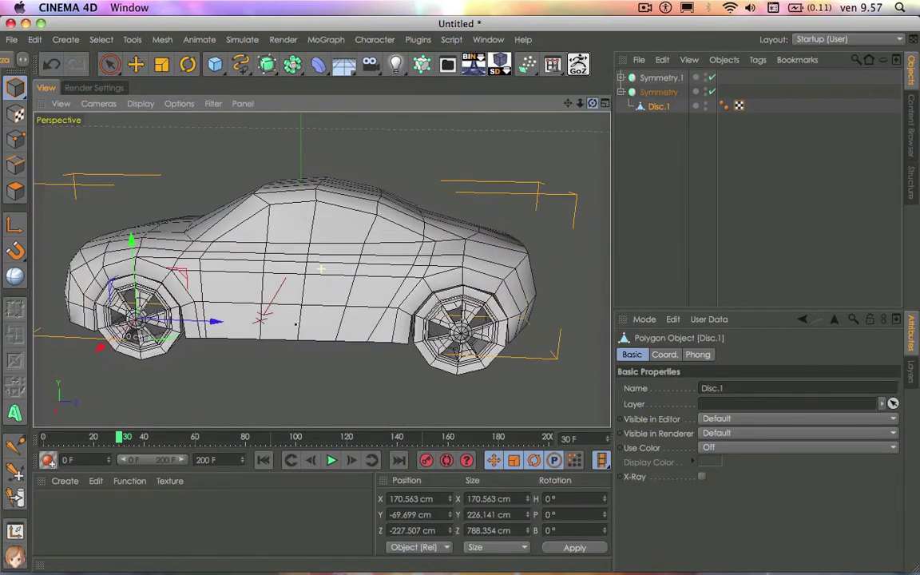
{"action": "left_click_drag", "start_coordinate": [550, 120], "coordinate": [591, 108]}
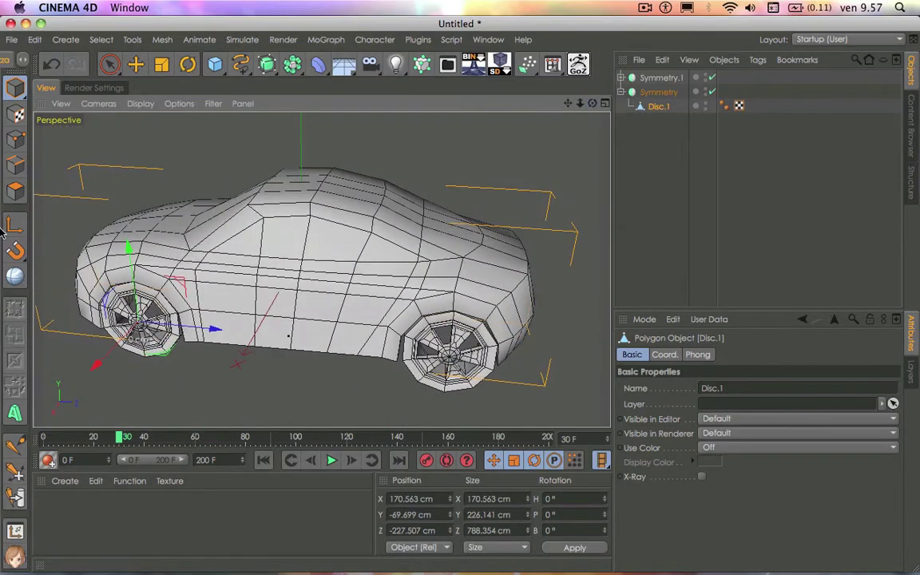
{"action": "left_click", "coordinate": [13, 192]}
{"action": "left_click", "coordinate": [15, 139]}
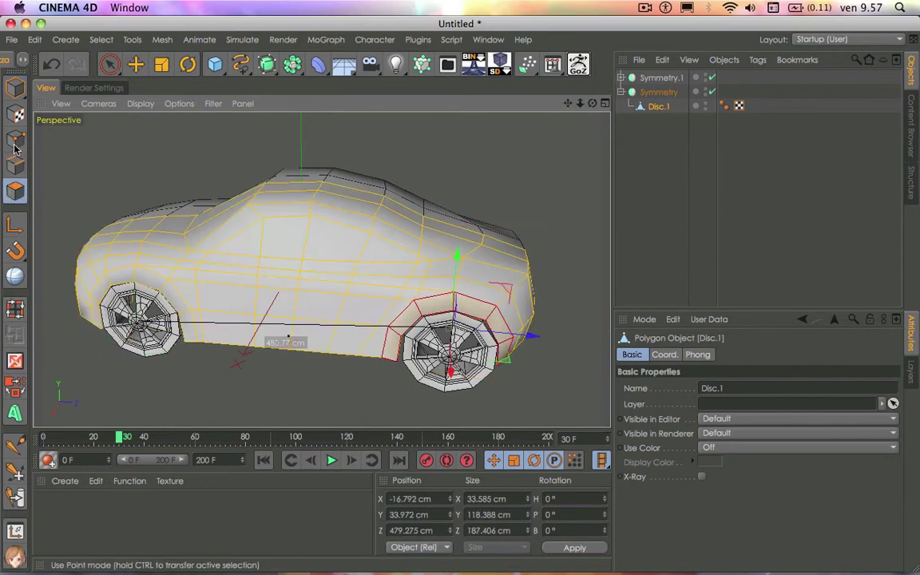
Step: Start an edge-loop cut on the car body mesh and orbit to a side view
{"action": "right_click", "coordinate": [230, 329]}
{"action": "left_click", "coordinate": [324, 331]}
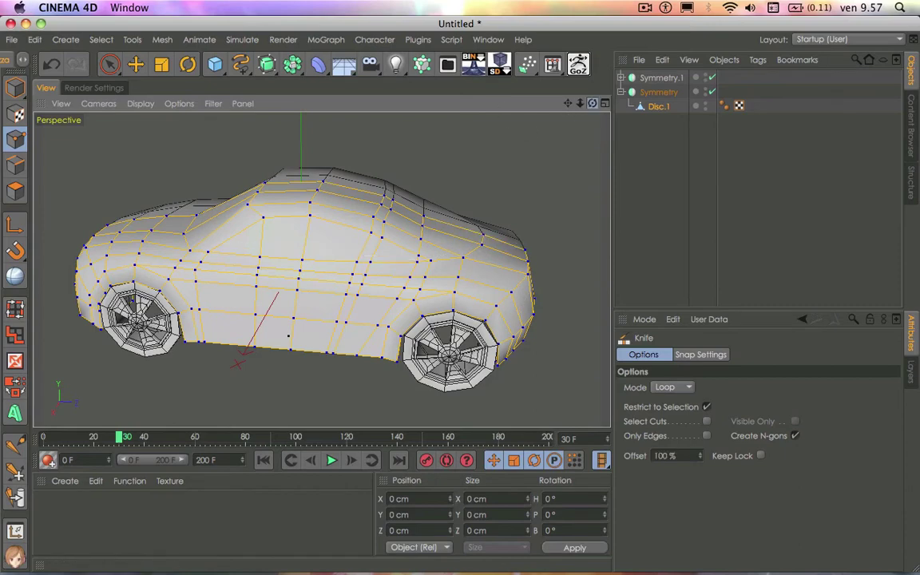
{"action": "left_click_drag", "start_coordinate": [591, 103], "coordinate": [592, 103]}
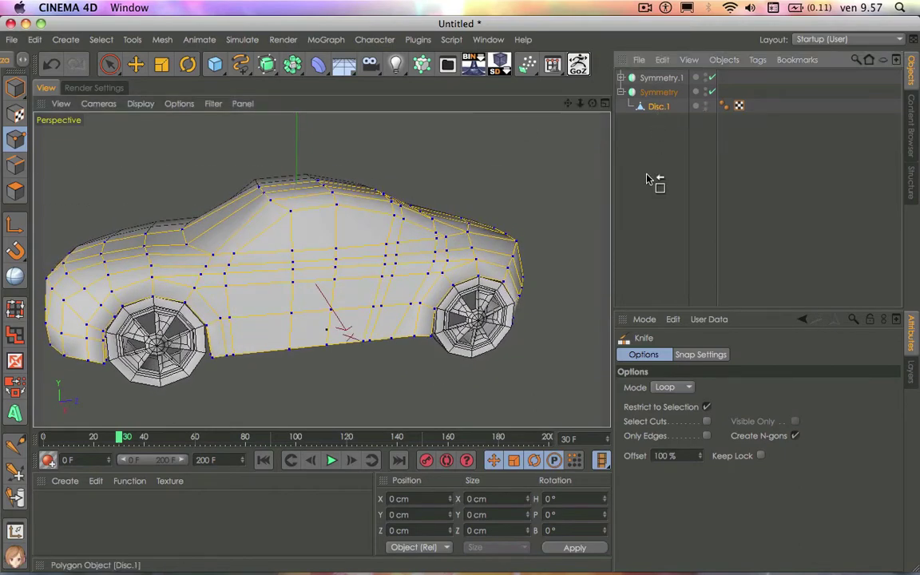
Step: Move the car body Disc out of Symmetry and add a HyperNURBS object
{"action": "mouse_move", "coordinate": [647, 178]}
{"action": "left_mouse_down"}
{"action": "mouse_move", "coordinate": [649, 112]}
{"action": "mouse_move", "coordinate": [713, 96]}
{"action": "left_mouse_up"}
{"action": "left_click", "coordinate": [621, 93]}
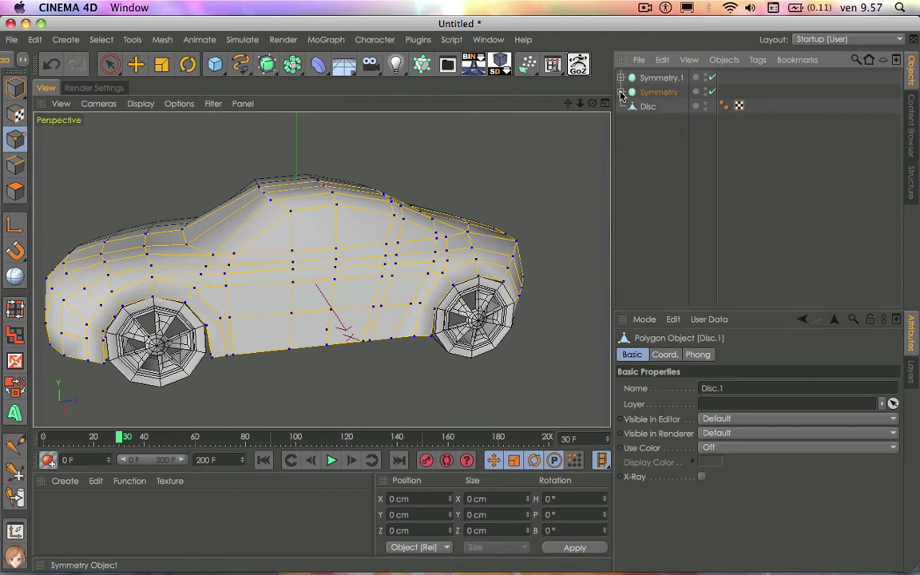
{"action": "left_click", "coordinate": [704, 93]}
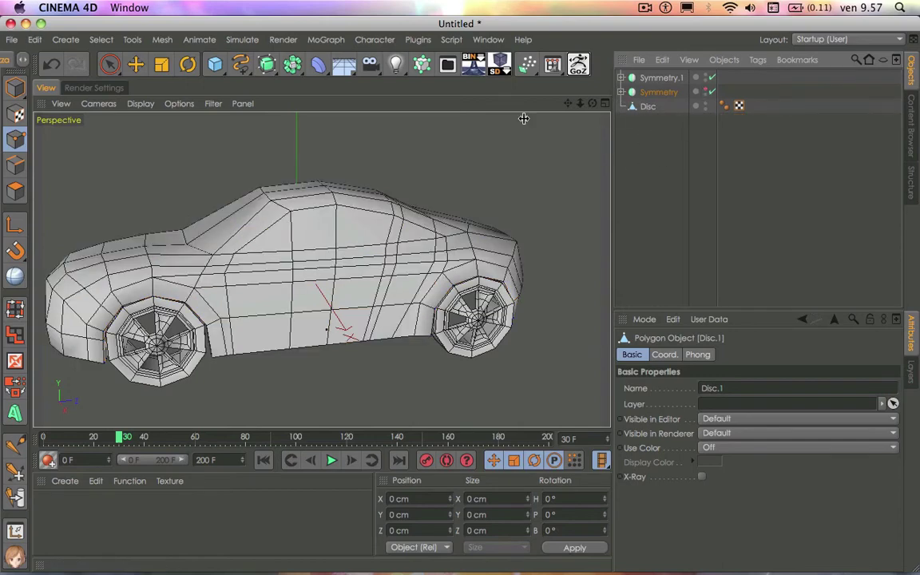
{"action": "left_click", "coordinate": [265, 70]}
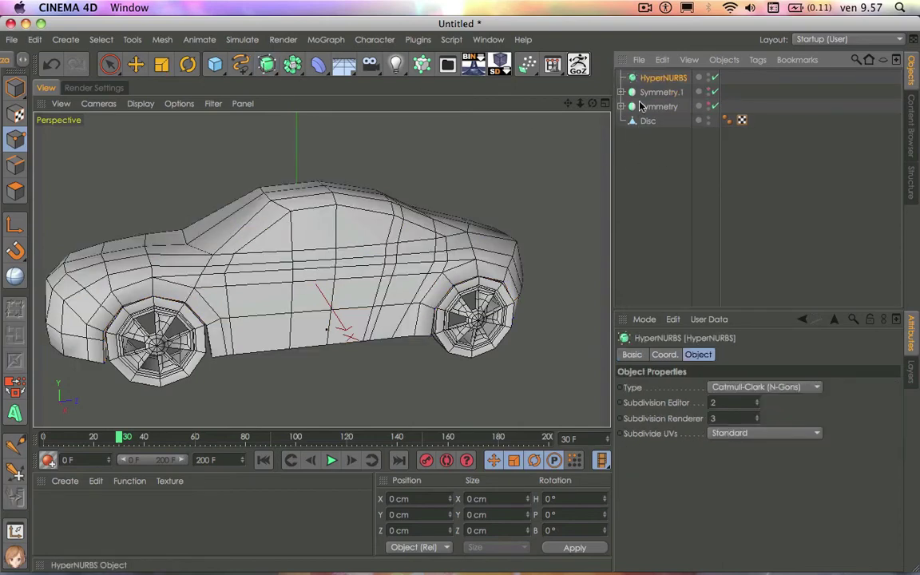
Step: Put the car body Disc under the HyperNURBS and set its editor subdivision to 1
{"action": "left_click_drag", "start_coordinate": [656, 82], "coordinate": [659, 79]}
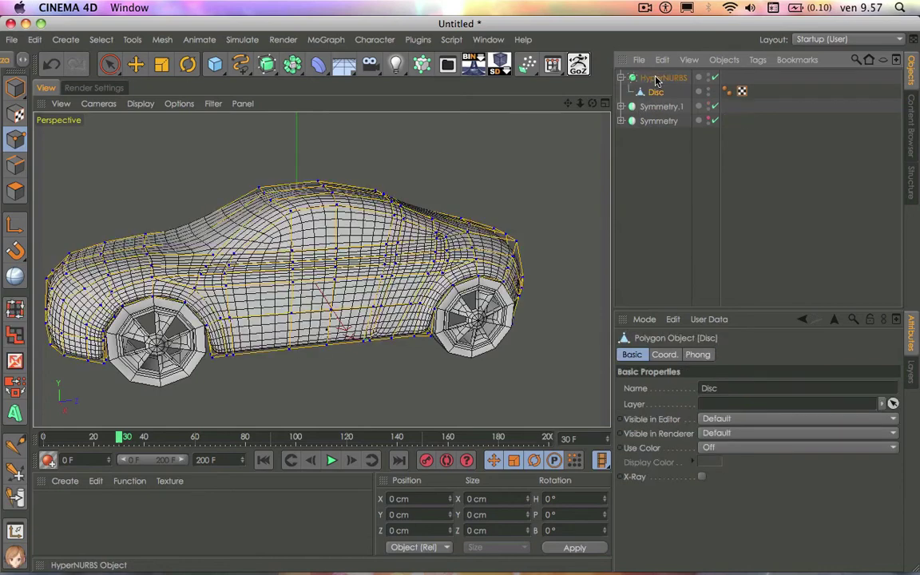
{"action": "left_click", "coordinate": [667, 79]}
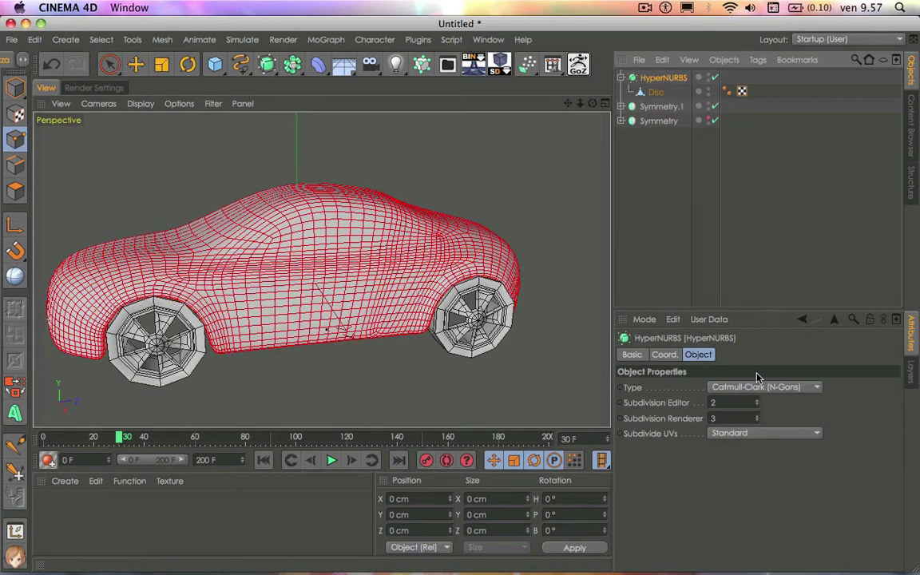
{"action": "left_click", "coordinate": [759, 406]}
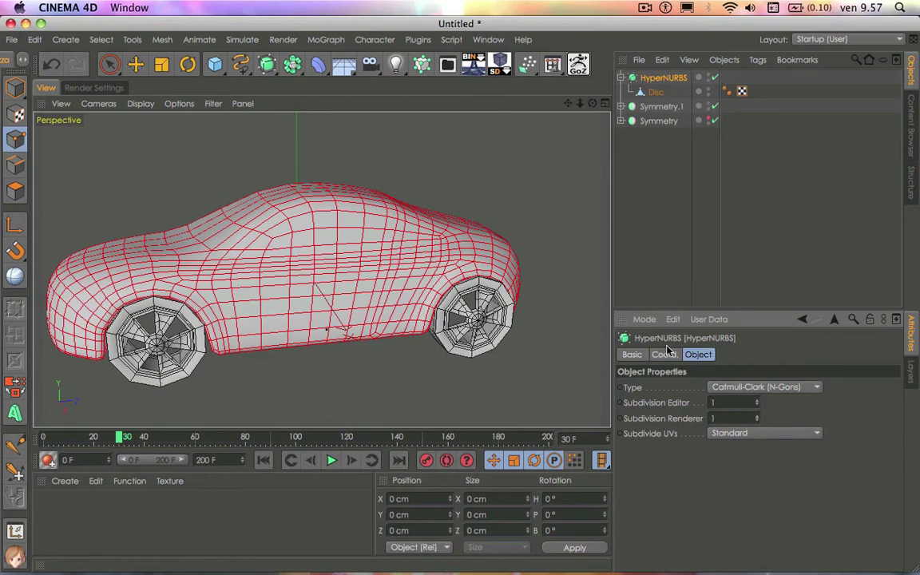
Step: Convert the HyperNURBS to editable, pull the subdivided Disc to top level, and delete the leftover null
{"action": "key", "text": "c"}
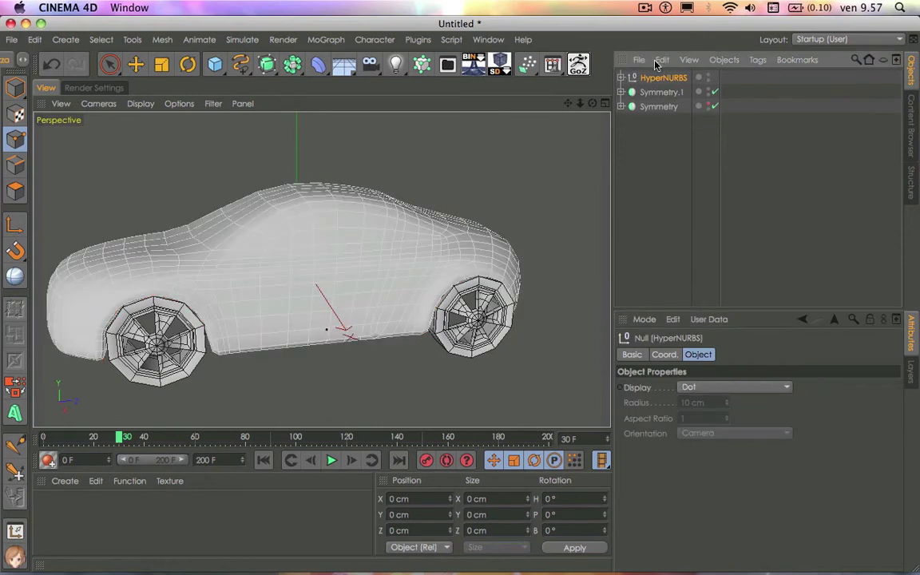
{"action": "left_click", "coordinate": [621, 77]}
{"action": "left_click", "coordinate": [655, 92]}
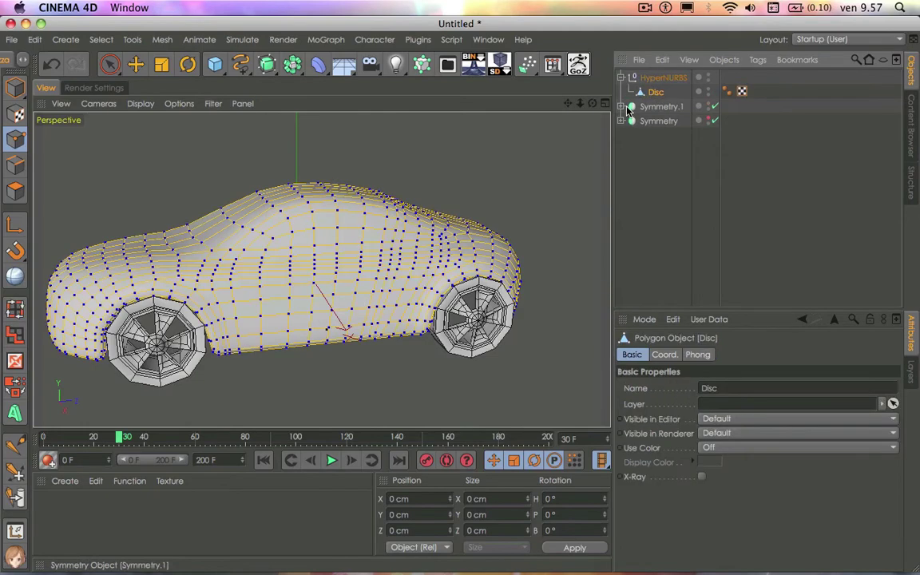
{"action": "left_click", "coordinate": [661, 80]}
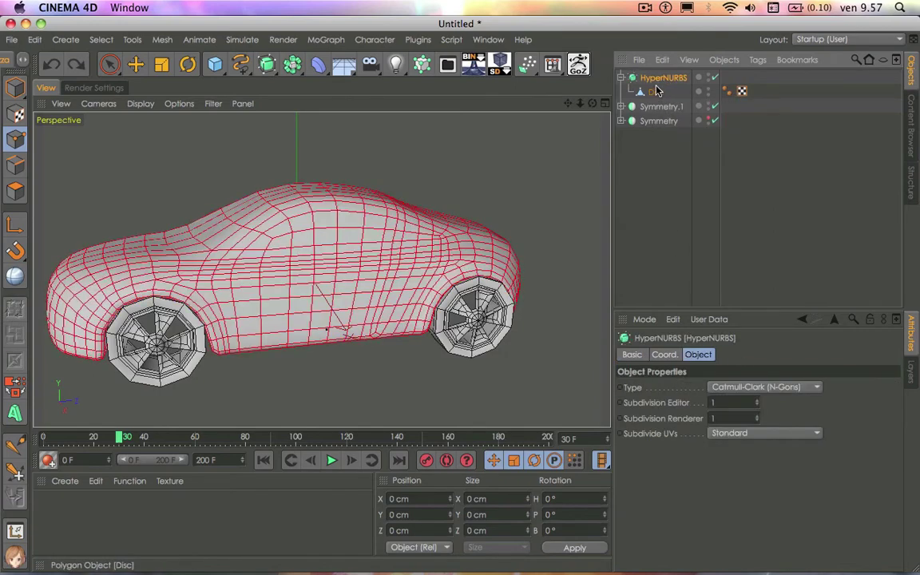
{"action": "key", "text": "ctrl+z"}
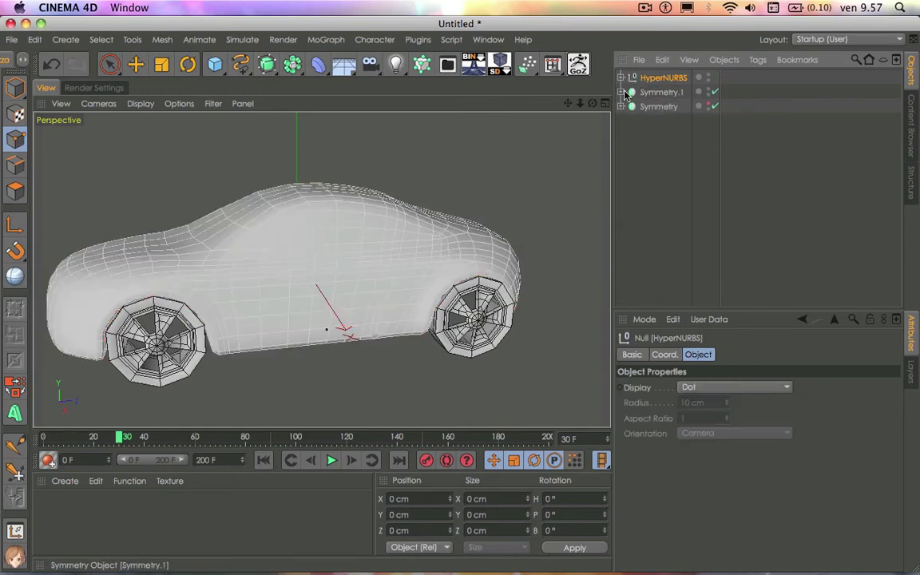
{"action": "key", "text": "ctrl+shift+z"}
{"action": "left_click_drag", "start_coordinate": [673, 247], "coordinate": [671, 244]}
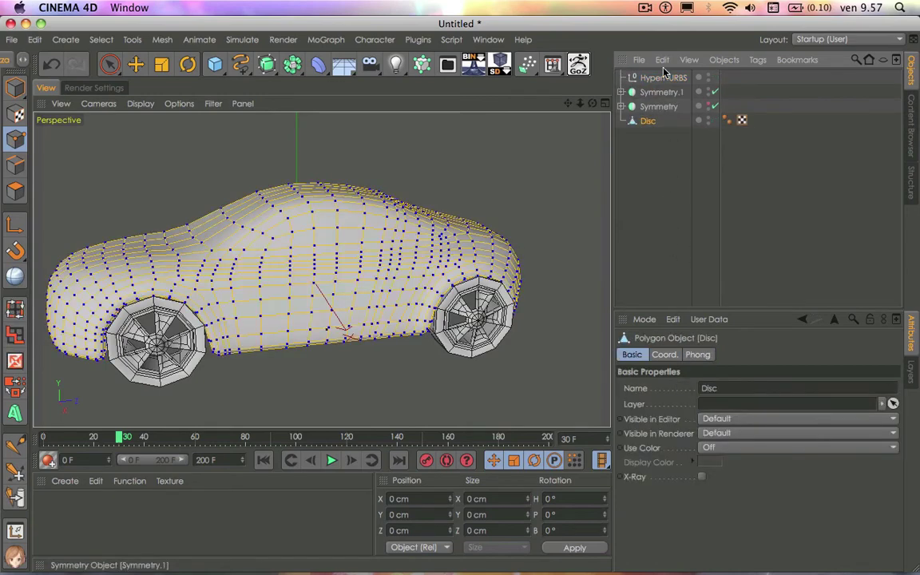
{"action": "left_click", "coordinate": [659, 77]}
{"action": "key", "text": "Delete"}
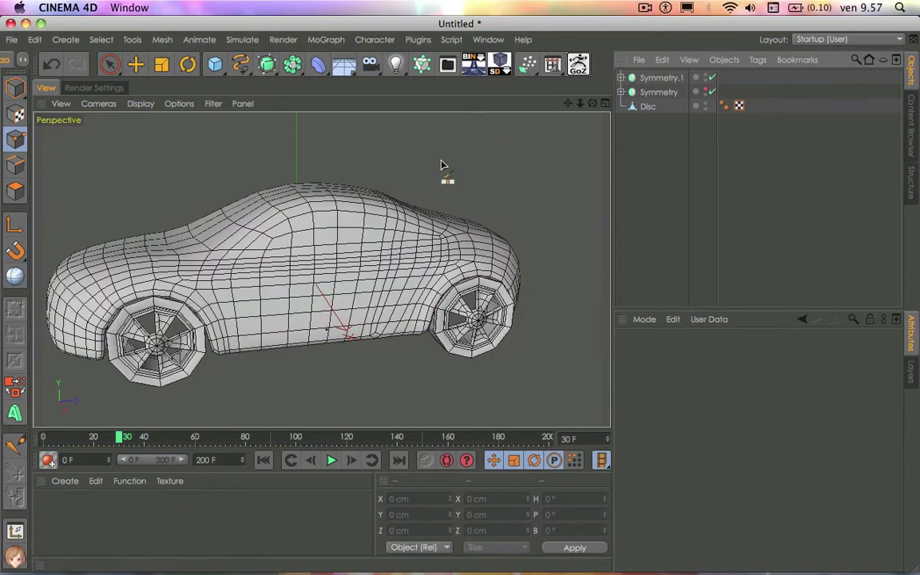
Step: In Polygon mode with Live Selection, paint-select the Disc's lower-edge and front-fender faces
{"action": "mouse_move", "coordinate": [592, 103]}
{"action": "left_mouse_down"}
{"action": "mouse_move", "coordinate": [319, 269]}
{"action": "mouse_move", "coordinate": [595, 108]}
{"action": "left_mouse_up"}
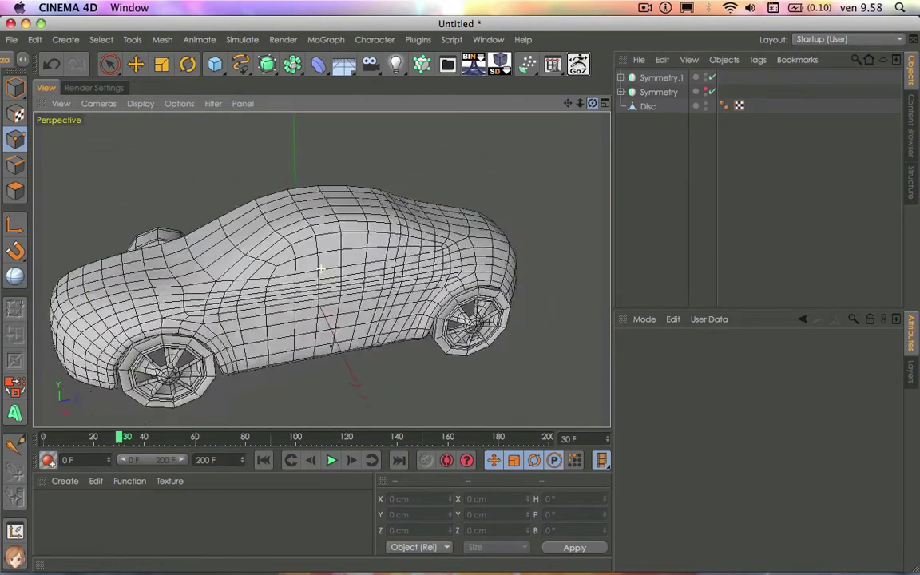
{"action": "scroll", "coordinate": [289, 283], "scroll_direction": "up", "scroll_amount": 3}
{"action": "scroll", "coordinate": [289, 284], "scroll_direction": "up", "scroll_amount": 3}
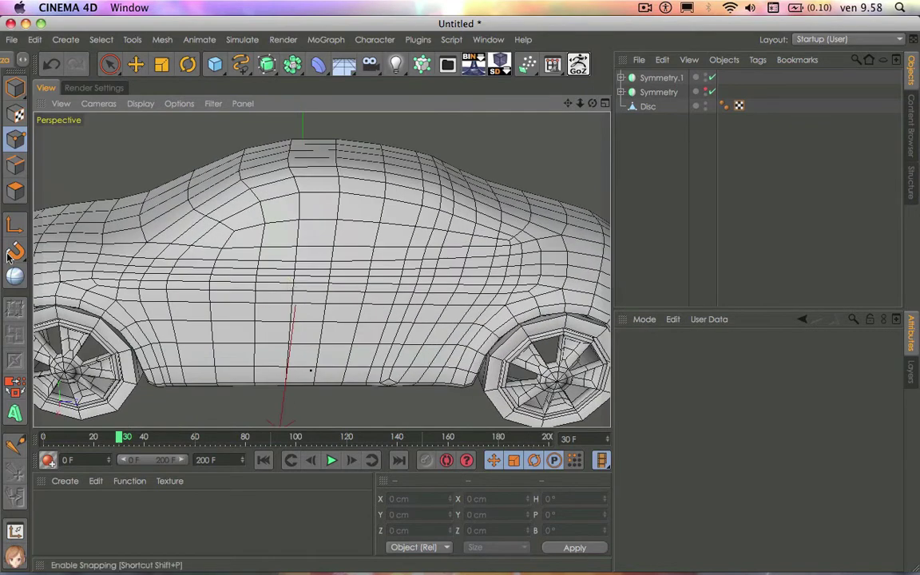
{"action": "left_click", "coordinate": [15, 190]}
{"action": "left_click", "coordinate": [105, 70]}
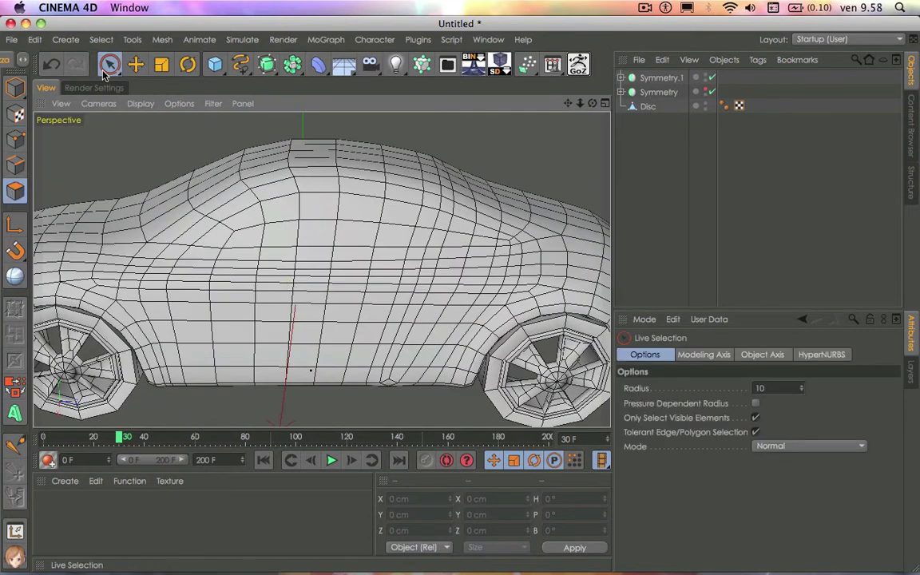
{"action": "left_click", "coordinate": [648, 106]}
{"action": "mouse_move", "coordinate": [308, 373]}
{"action": "left_mouse_down"}
{"action": "mouse_move", "coordinate": [196, 380]}
{"action": "mouse_move", "coordinate": [175, 325]}
{"action": "left_mouse_up"}
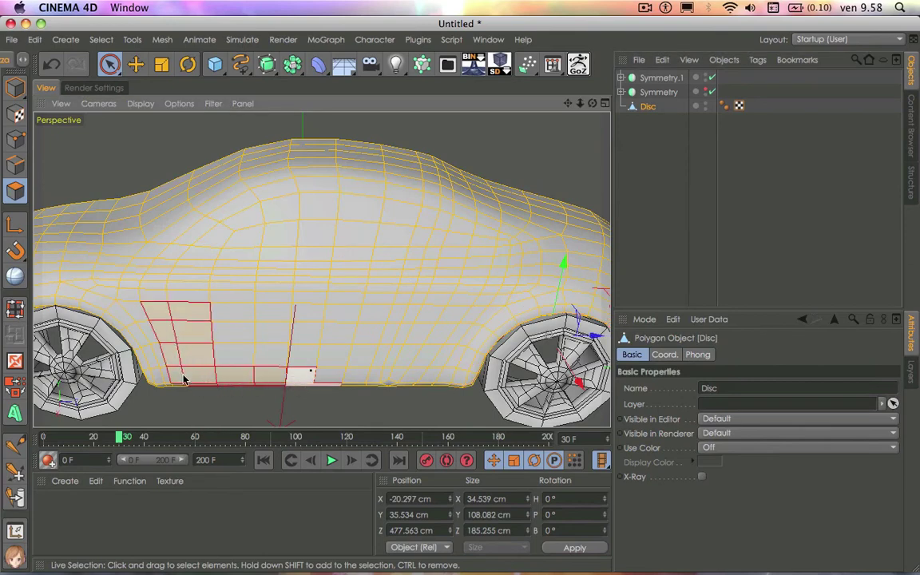
{"action": "left_click_drag", "start_coordinate": [167, 290], "coordinate": [172, 258]}
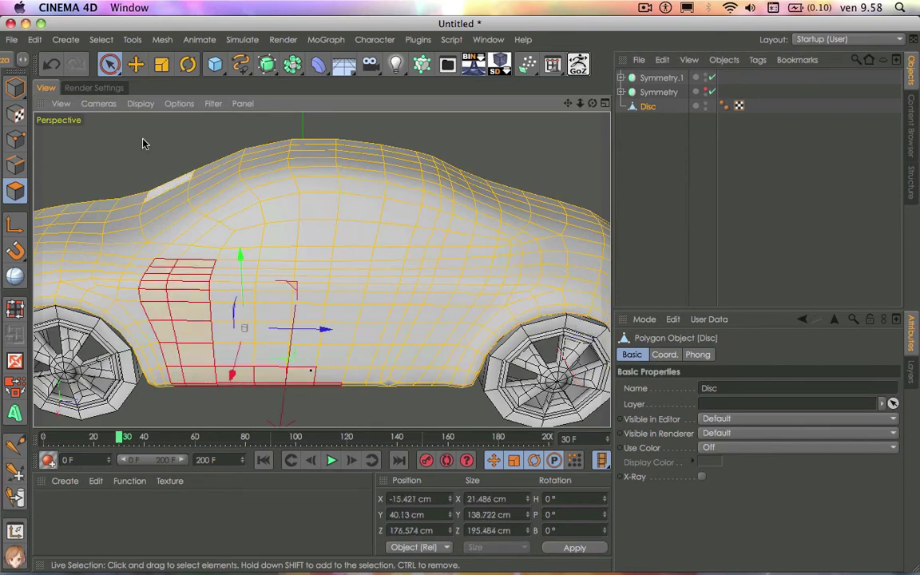
{"action": "left_click", "coordinate": [110, 65]}
Step: Extend the selection over the side panel to the roofline and rear pillar, excluding the roof faces
{"action": "left_click_drag", "start_coordinate": [227, 361], "coordinate": [207, 277]}
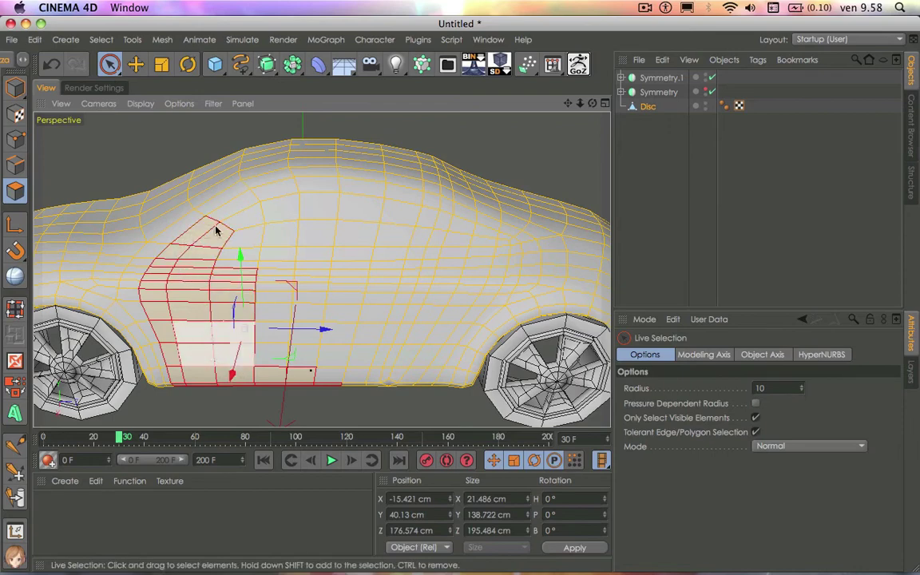
{"action": "mouse_move", "coordinate": [215, 231]}
{"action": "left_mouse_down"}
{"action": "mouse_move", "coordinate": [293, 191]}
{"action": "mouse_move", "coordinate": [351, 193]}
{"action": "left_mouse_up"}
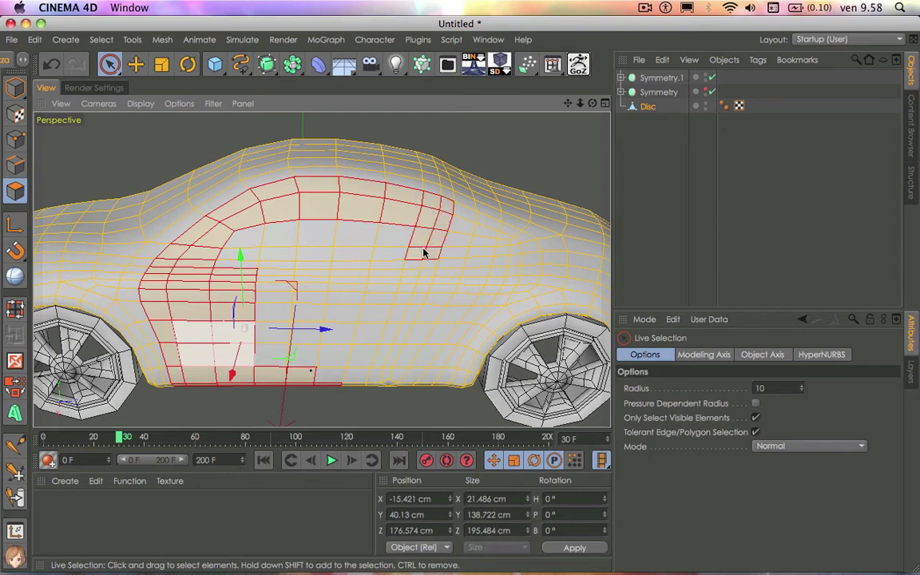
{"action": "left_click_drag", "start_coordinate": [424, 253], "coordinate": [391, 335]}
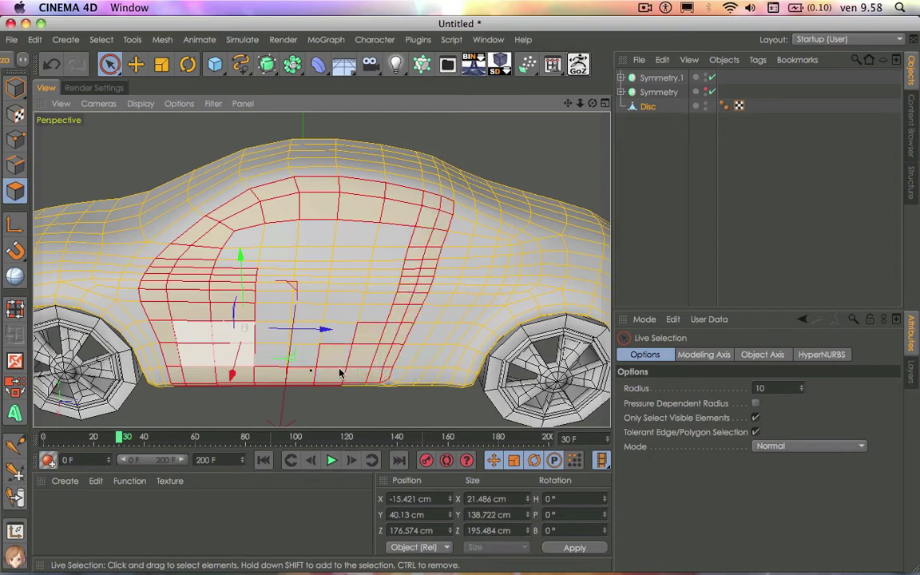
{"action": "mouse_move", "coordinate": [340, 373]}
{"action": "left_mouse_down"}
{"action": "mouse_move", "coordinate": [295, 288]}
{"action": "mouse_move", "coordinate": [416, 183]}
{"action": "left_mouse_up"}
{"action": "mouse_move", "coordinate": [384, 227]}
{"action": "left_mouse_down"}
{"action": "mouse_move", "coordinate": [270, 258]}
{"action": "mouse_move", "coordinate": [339, 263]}
{"action": "mouse_move", "coordinate": [283, 265]}
{"action": "left_mouse_up"}
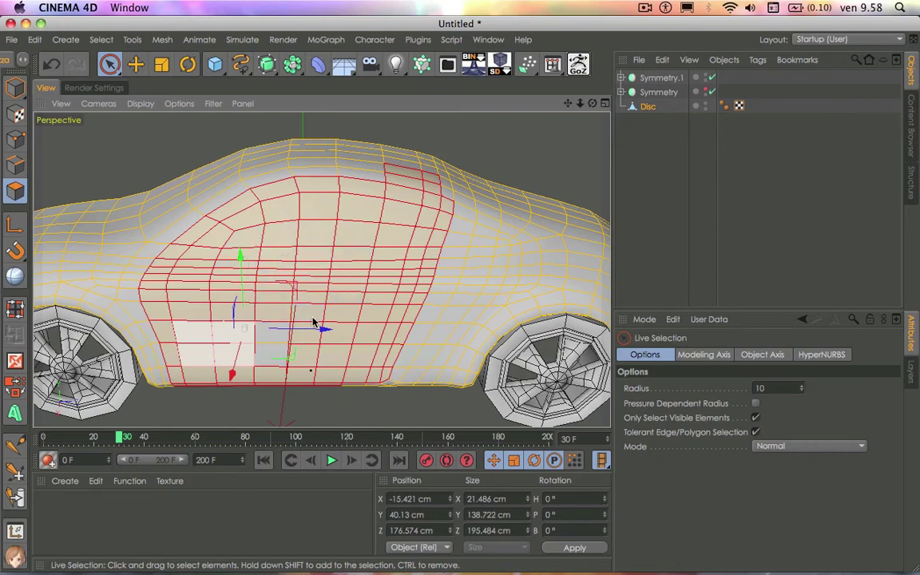
{"action": "mouse_move", "coordinate": [247, 337]}
{"action": "left_mouse_down"}
{"action": "mouse_move", "coordinate": [283, 366]}
{"action": "mouse_move", "coordinate": [464, 222]}
{"action": "left_mouse_up"}
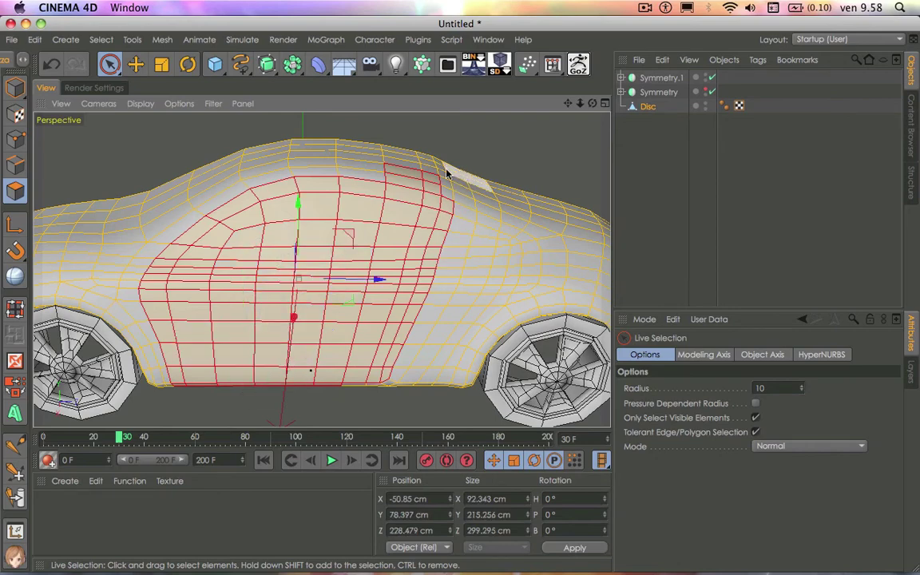
{"action": "left_click_drag", "start_coordinate": [437, 174], "coordinate": [424, 181], "text": "ctrl"}
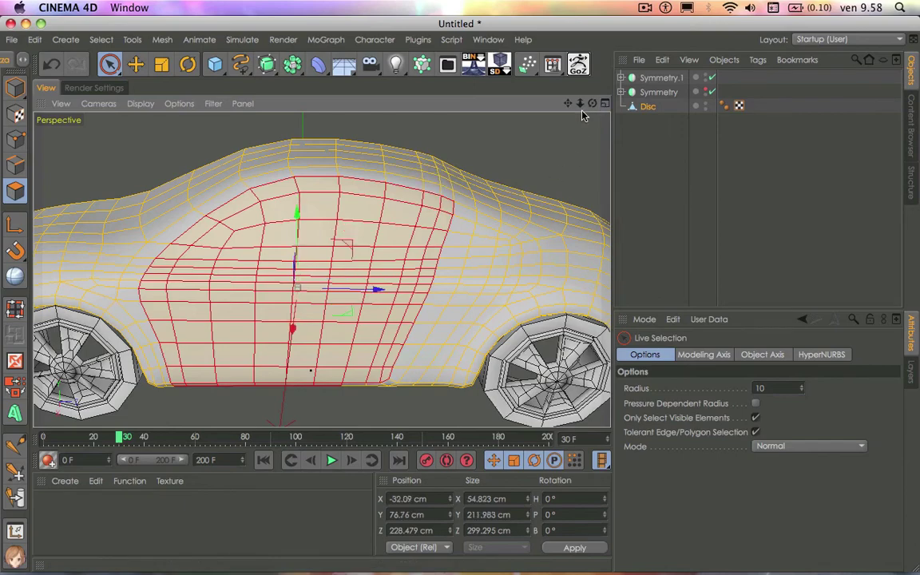
{"action": "left_click_drag", "start_coordinate": [593, 103], "coordinate": [592, 136]}
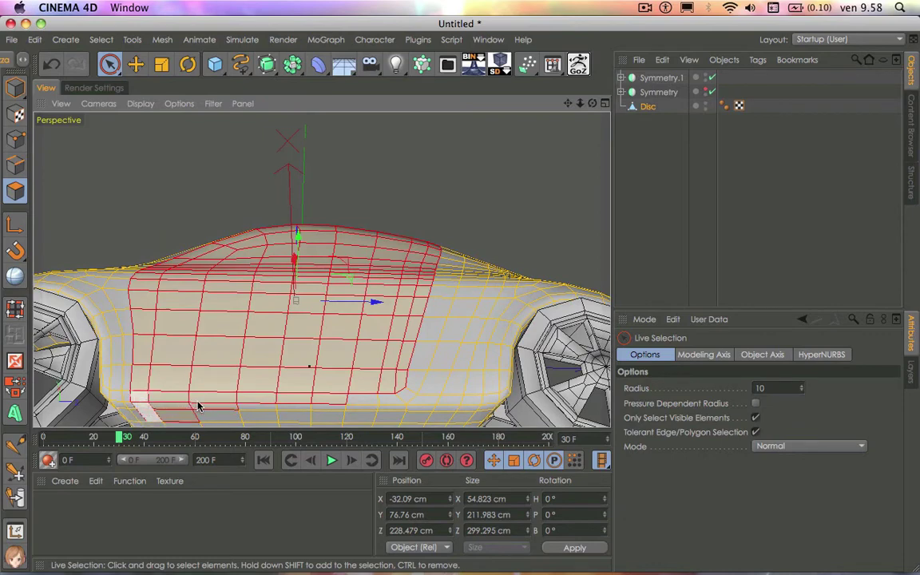
{"action": "left_click_drag", "start_coordinate": [198, 407], "coordinate": [205, 405], "text": "shift"}
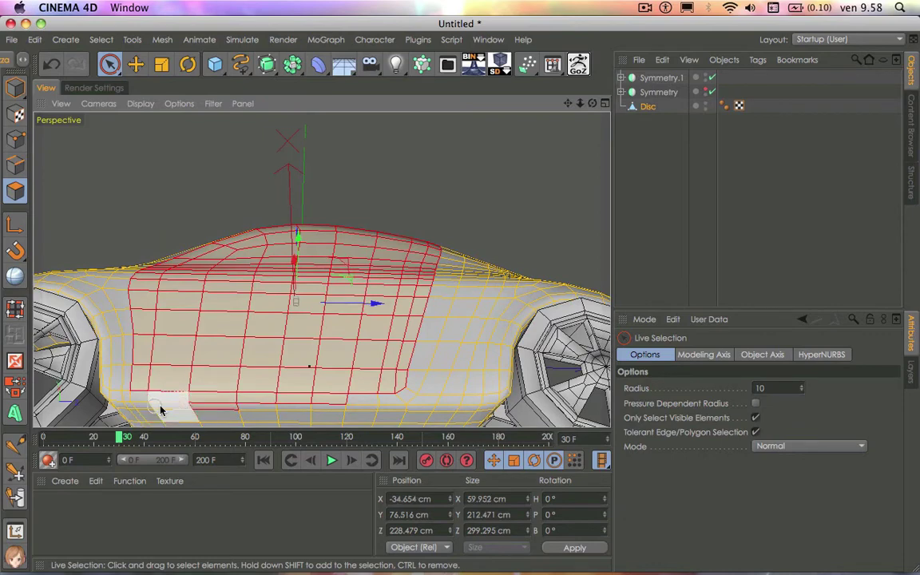
{"action": "key", "text": "ctrl+z"}
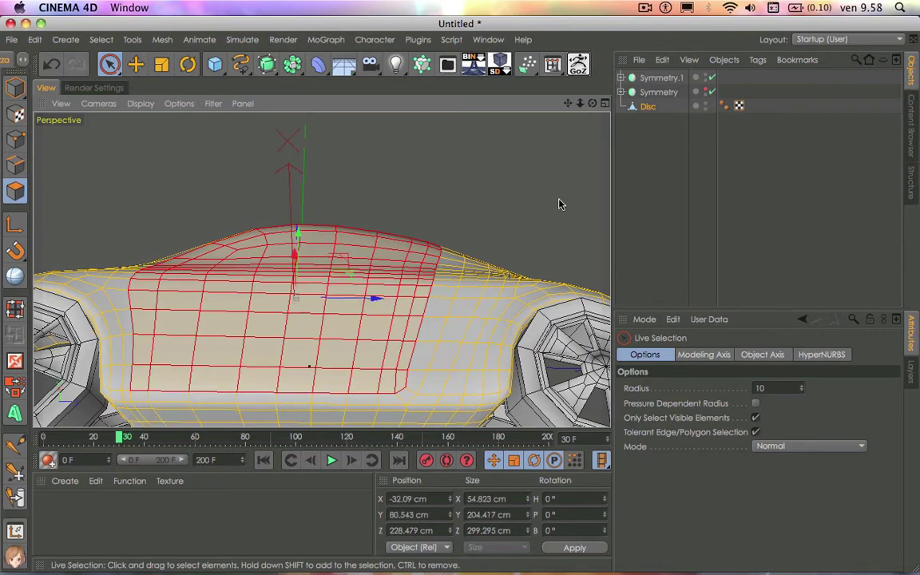
{"action": "key", "text": "ctrl+shift+z"}
{"action": "left_click_drag", "start_coordinate": [590, 111], "coordinate": [532, 99]}
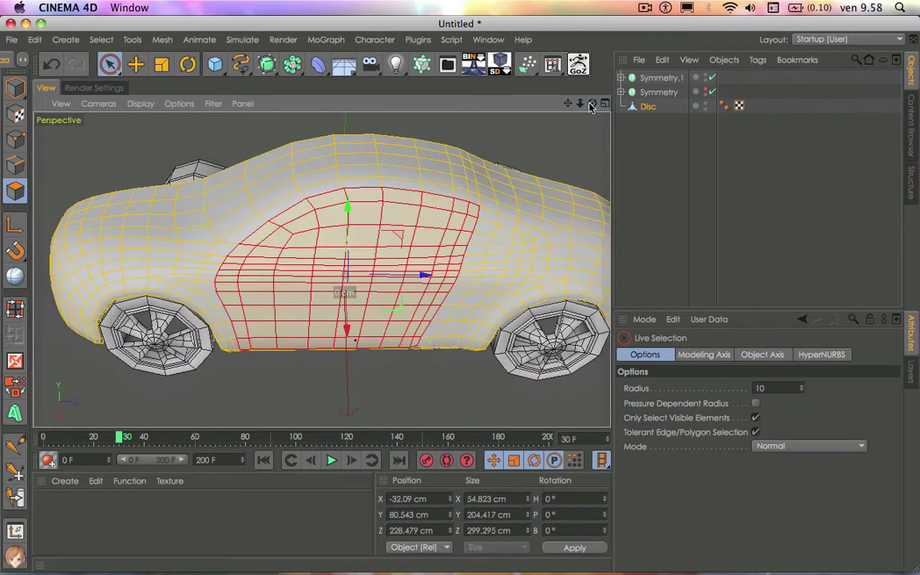
{"action": "right_click", "coordinate": [551, 263]}
Step: Split the selected door polygons into a new Disc object and deselect them
{"action": "scroll", "coordinate": [615, 544], "scroll_direction": "down", "scroll_amount": 3}
{"action": "scroll", "coordinate": [608, 485], "scroll_direction": "down", "scroll_amount": 2}
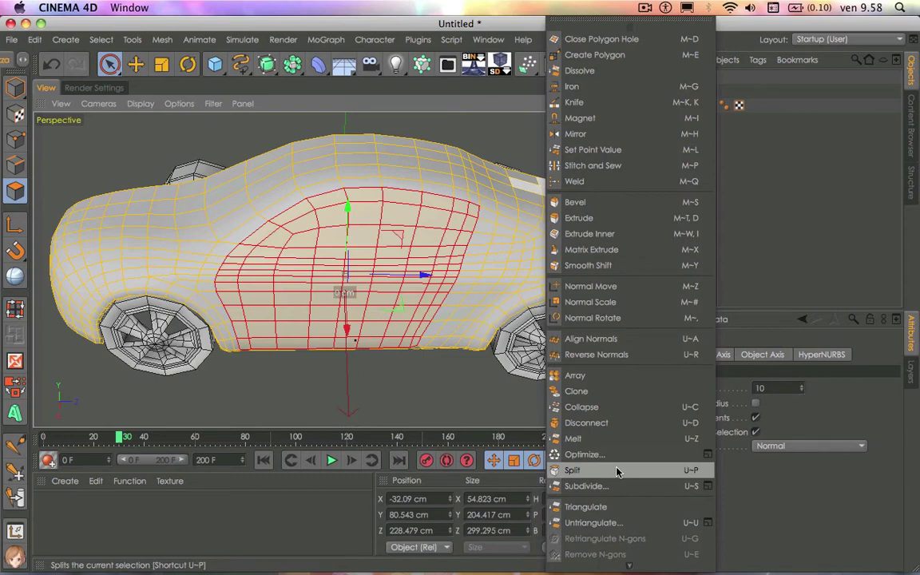
{"action": "left_click", "coordinate": [616, 472]}
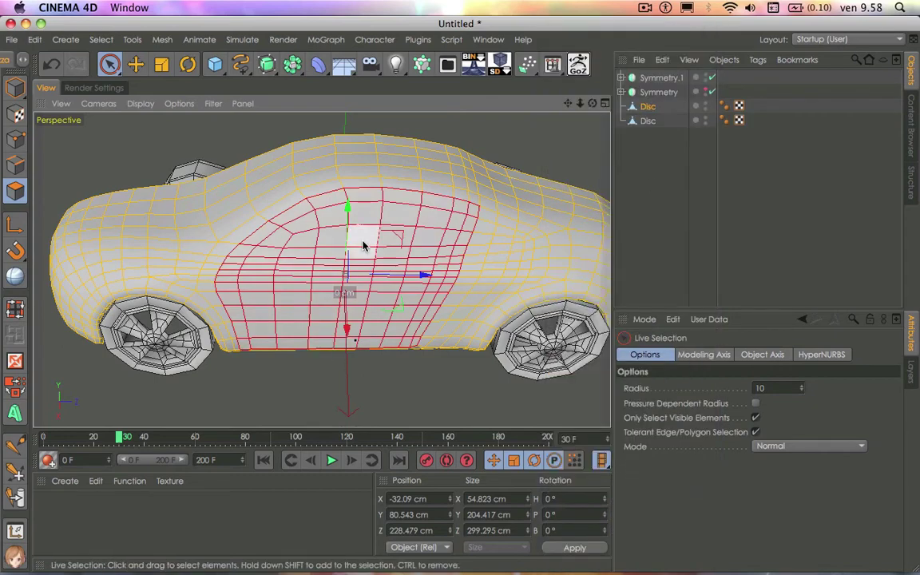
{"action": "key", "text": "ctrl+shift+a"}
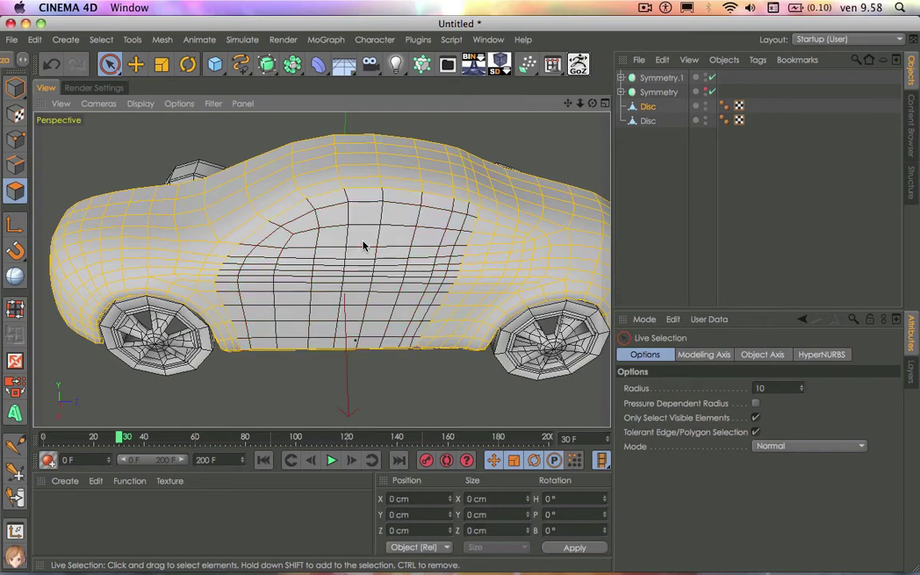
Step: Test-move the split door panel outward, then return it to its original place on the body
{"action": "left_click", "coordinate": [656, 121]}
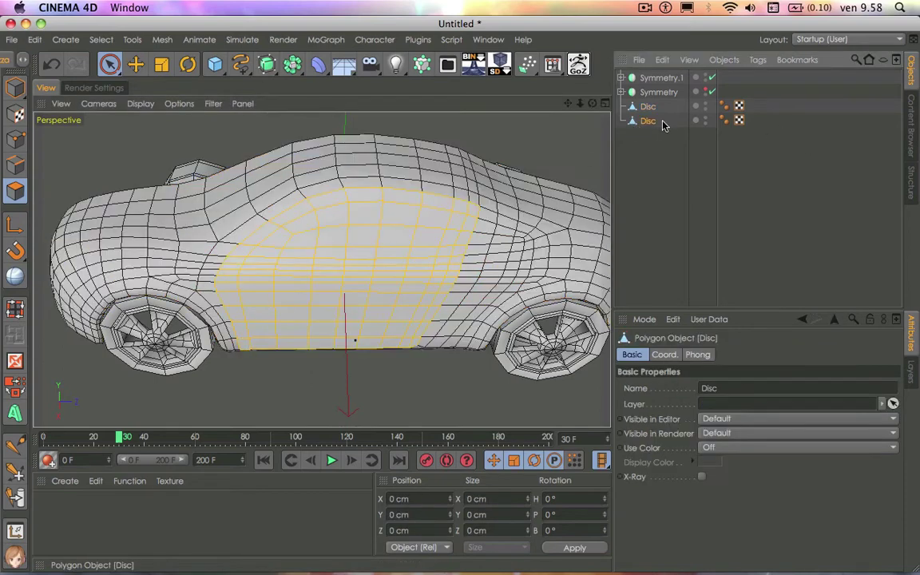
{"action": "left_click", "coordinate": [135, 64]}
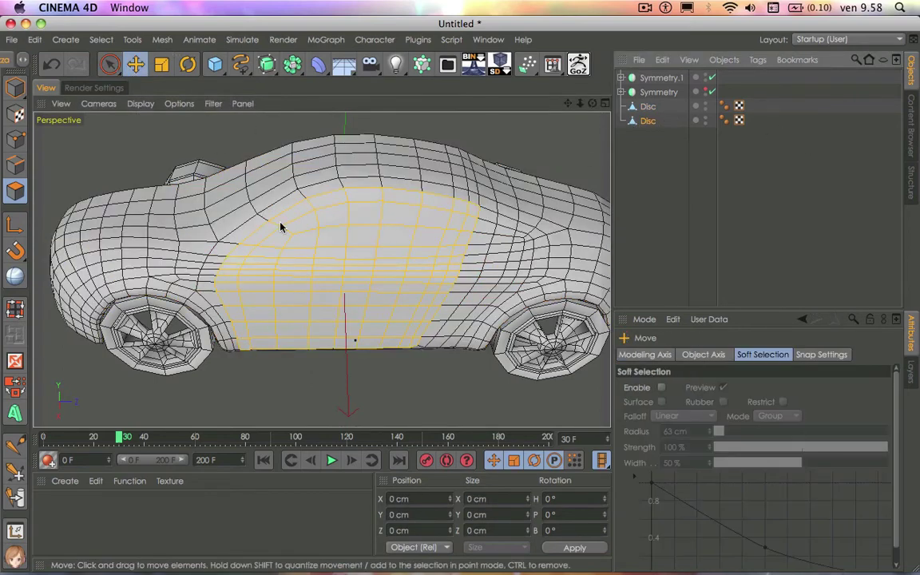
{"action": "left_click", "coordinate": [15, 88]}
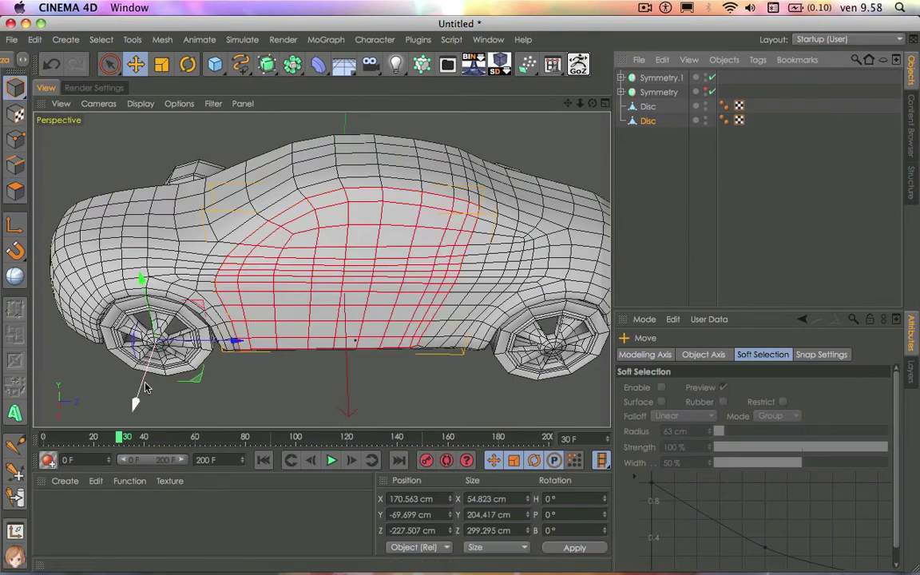
{"action": "left_click_drag", "start_coordinate": [144, 387], "coordinate": [152, 377]}
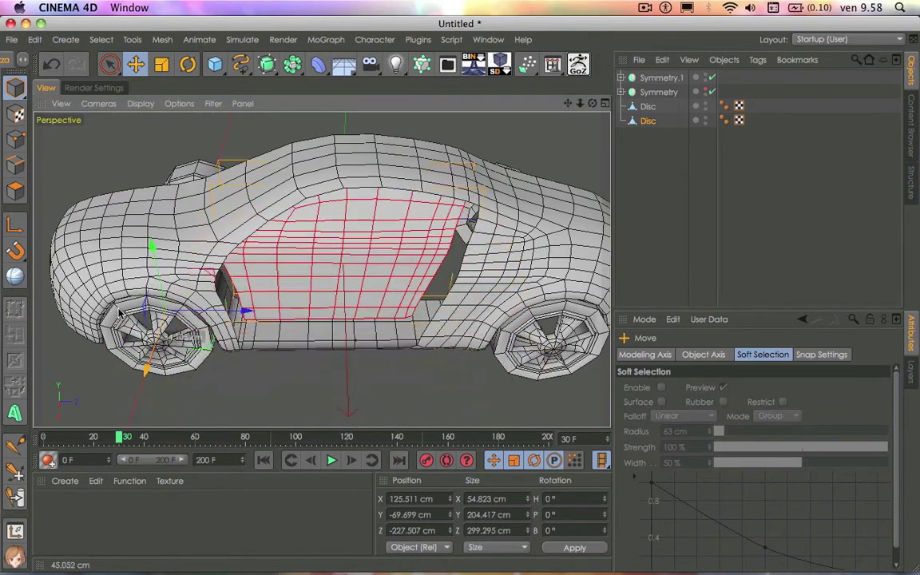
{"action": "left_click_drag", "start_coordinate": [151, 377], "coordinate": [127, 387]}
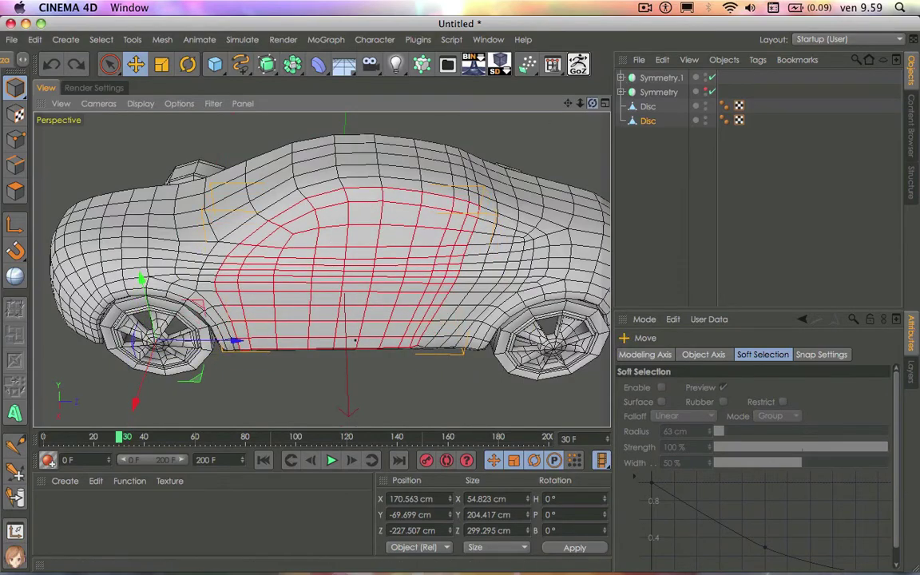
{"action": "left_click_drag", "start_coordinate": [591, 103], "coordinate": [586, 103]}
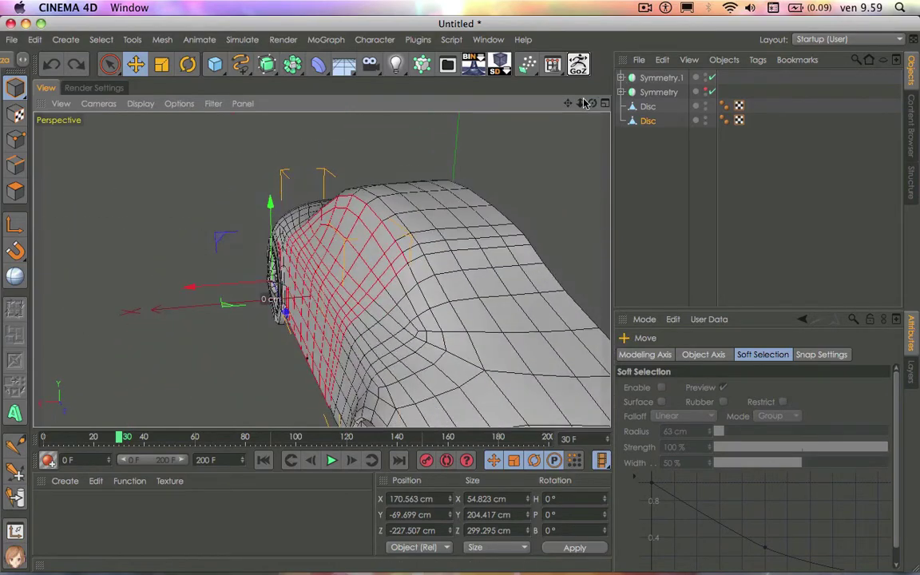
{"action": "left_click_drag", "start_coordinate": [591, 103], "coordinate": [534, 97]}
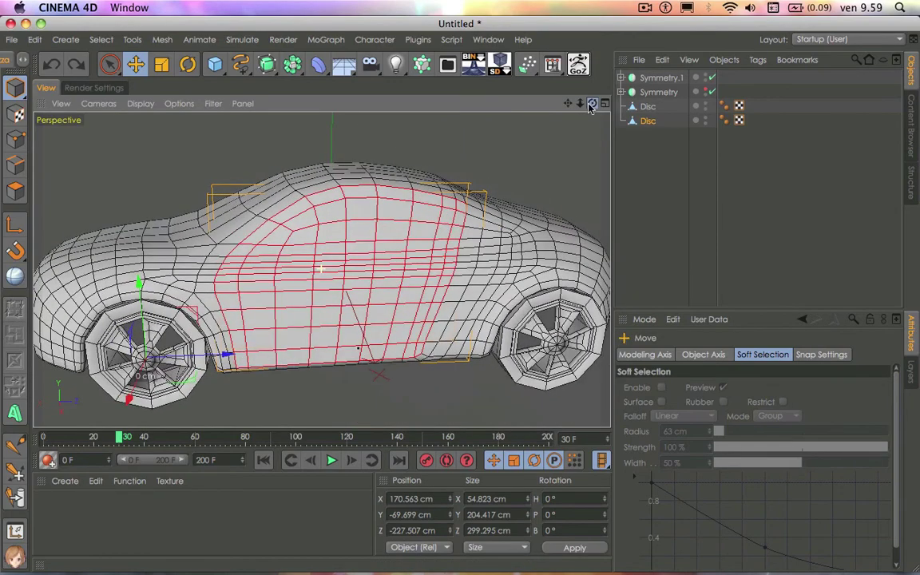
{"action": "left_click", "coordinate": [15, 190]}
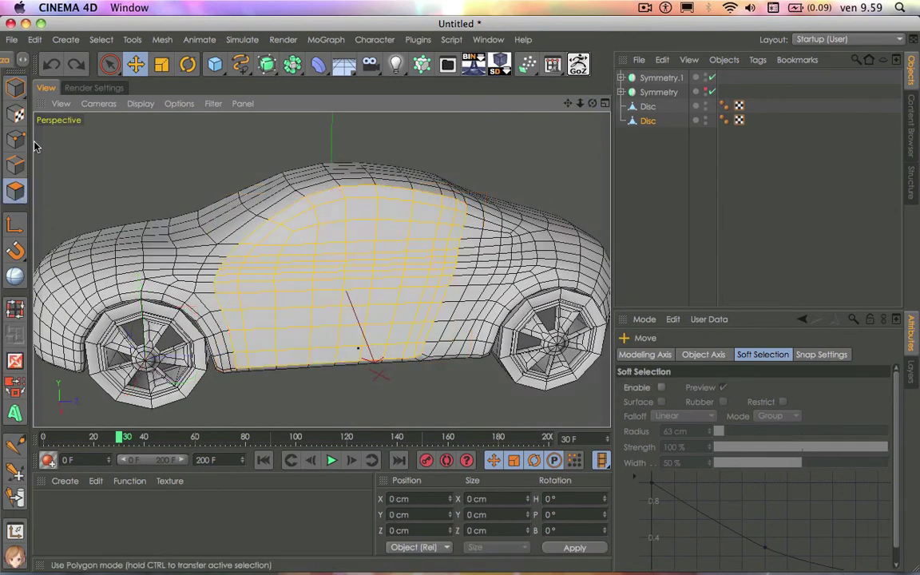
Step: Paint-select the door's side-window polygons and split them into a third Disc
{"action": "left_click", "coordinate": [110, 64]}
{"action": "mouse_move", "coordinate": [326, 237]}
{"action": "left_mouse_down"}
{"action": "mouse_move", "coordinate": [305, 238]}
{"action": "mouse_move", "coordinate": [404, 222]}
{"action": "left_mouse_up"}
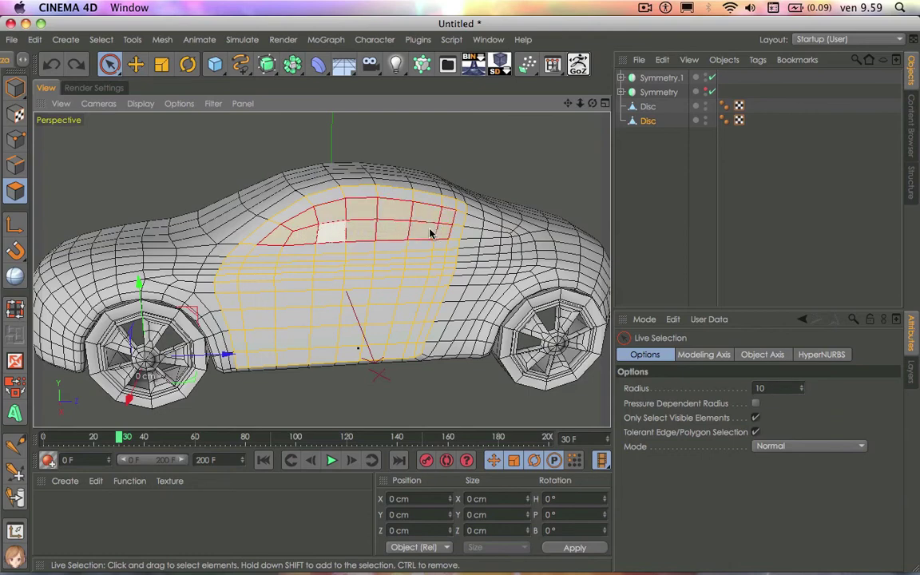
{"action": "right_click", "coordinate": [416, 313]}
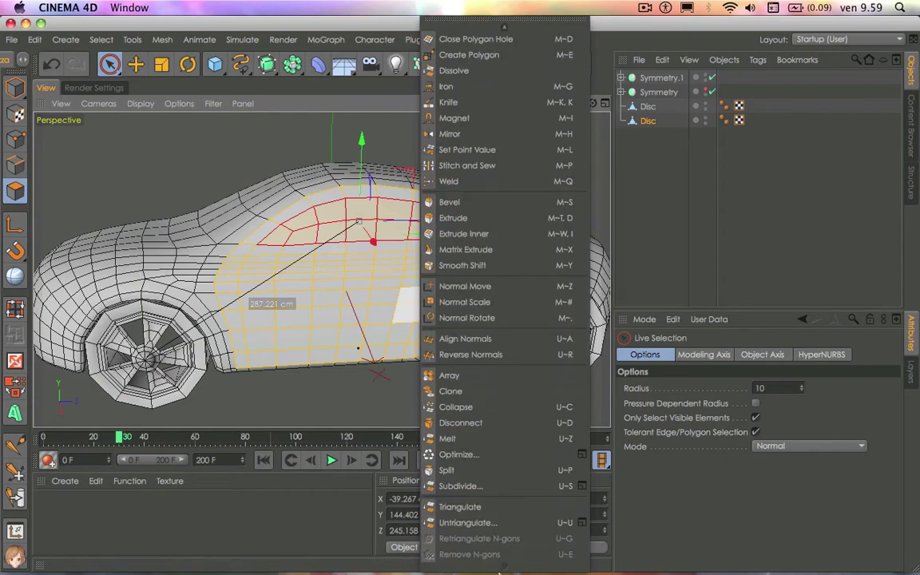
{"action": "left_click", "coordinate": [512, 472]}
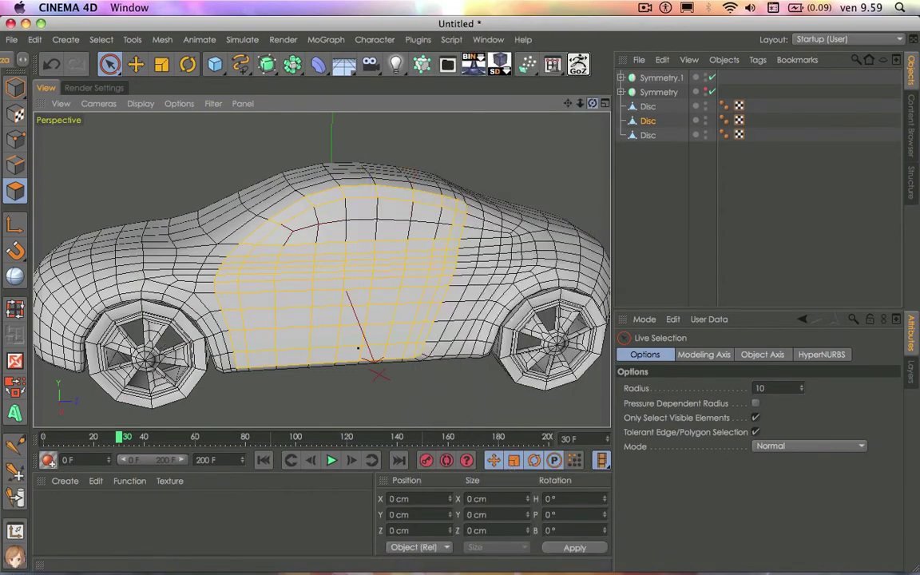
{"action": "left_click_drag", "start_coordinate": [358, 348], "coordinate": [318, 267], "text": "alt"}
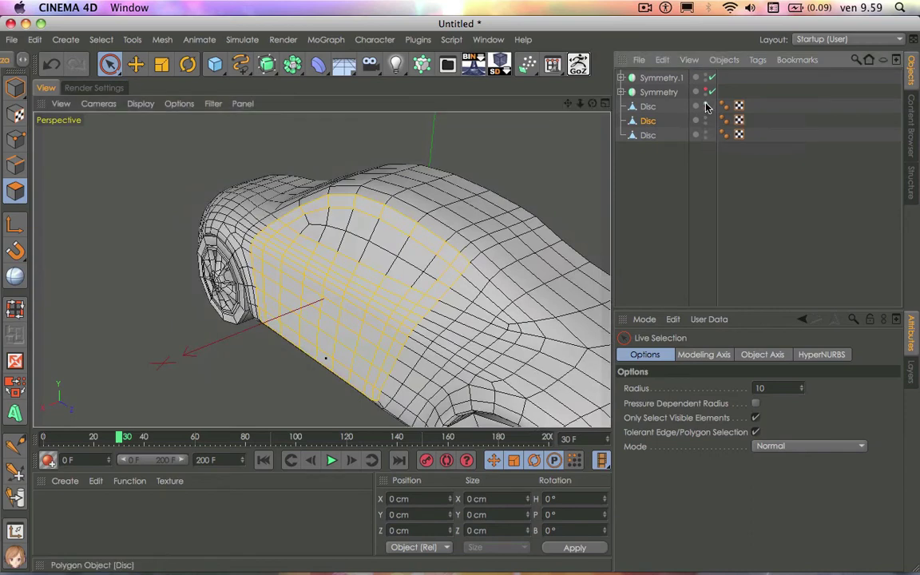
Step: Hide one Disc, select all the door panel's polygons, and extrude them 10.3 cm inward
{"action": "left_click", "coordinate": [707, 136]}
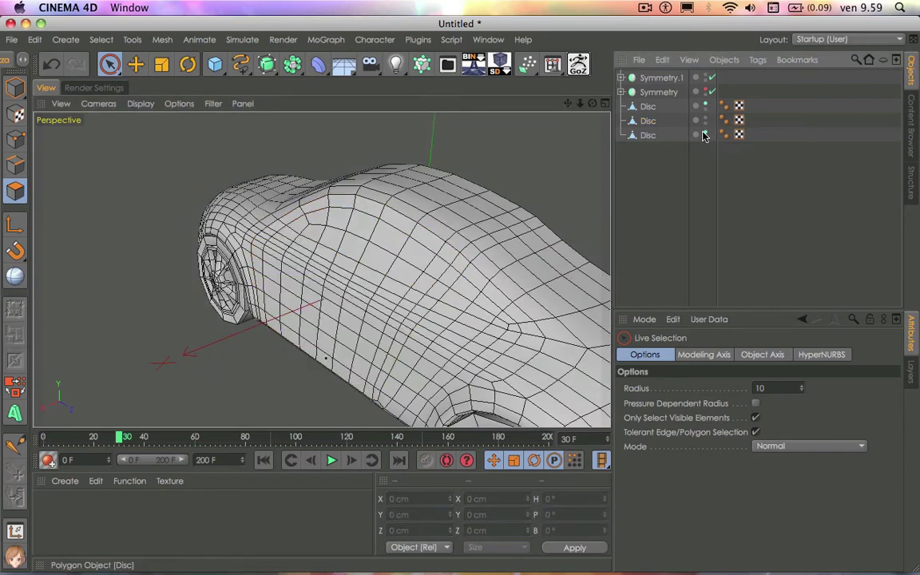
{"action": "left_click", "coordinate": [704, 135]}
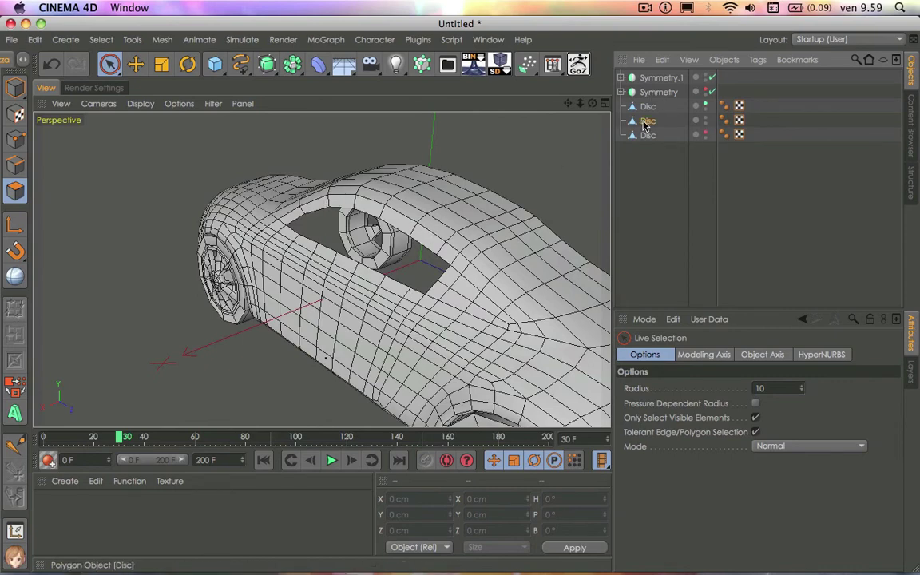
{"action": "left_click", "coordinate": [647, 121]}
{"action": "scroll", "coordinate": [332, 295], "scroll_direction": "up", "scroll_amount": 1}
{"action": "scroll", "coordinate": [334, 298], "scroll_direction": "up", "scroll_amount": 1}
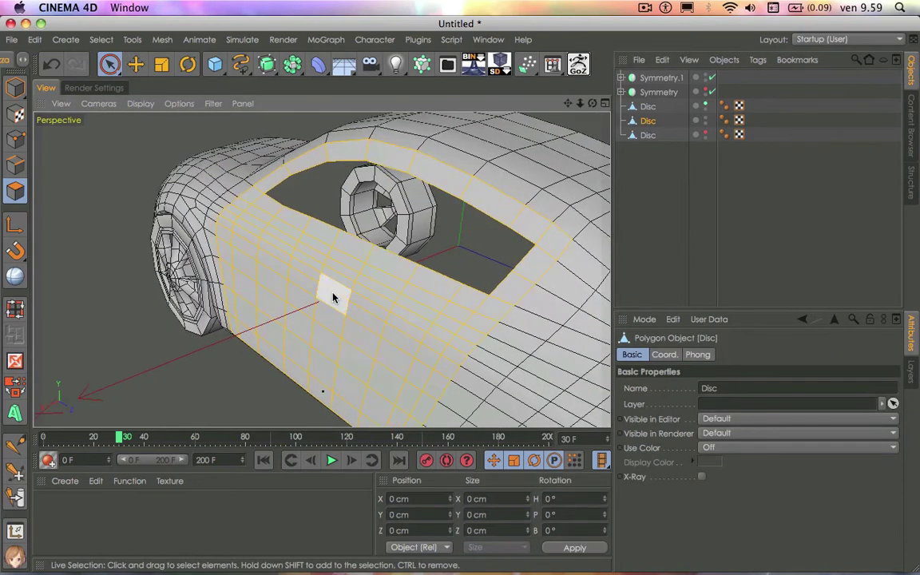
{"action": "key", "text": "ctrl+a"}
{"action": "scroll", "coordinate": [359, 319], "scroll_direction": "down", "scroll_amount": 2}
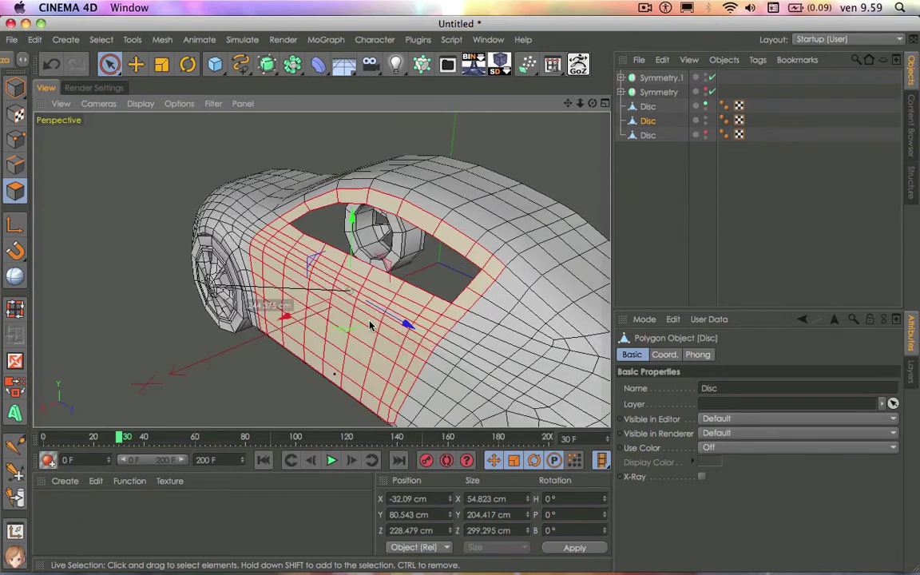
{"action": "right_click", "coordinate": [370, 325]}
{"action": "left_click", "coordinate": [391, 302]}
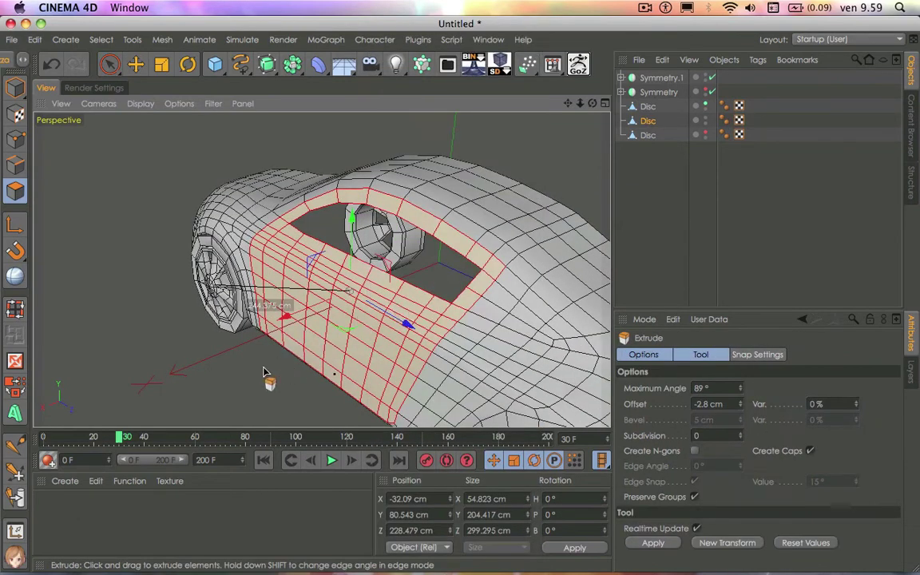
{"action": "left_click_drag", "start_coordinate": [350, 290], "coordinate": [266, 372]}
Step: Test-rotate the door polygons and the whole door object, undoing both, and refill the side window
{"action": "left_click", "coordinate": [147, 56]}
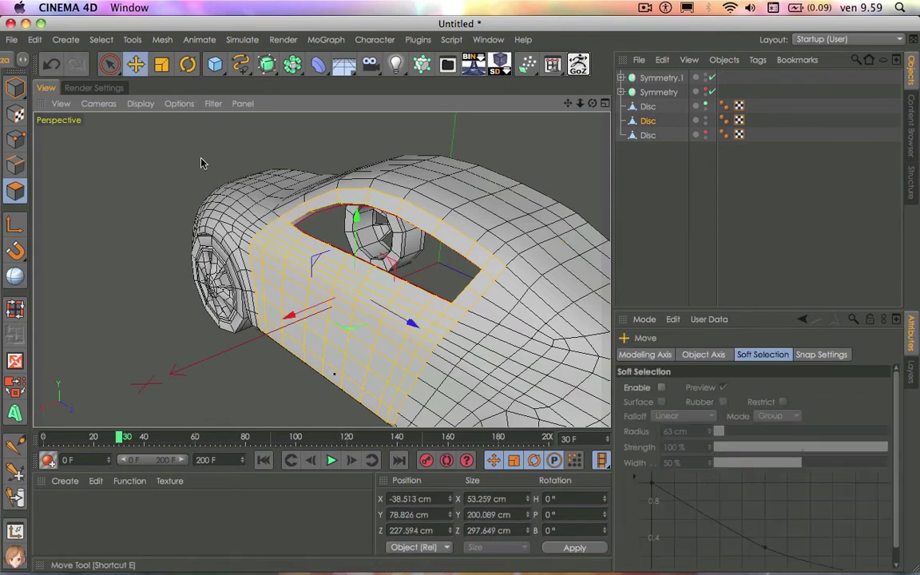
{"action": "left_click", "coordinate": [189, 65]}
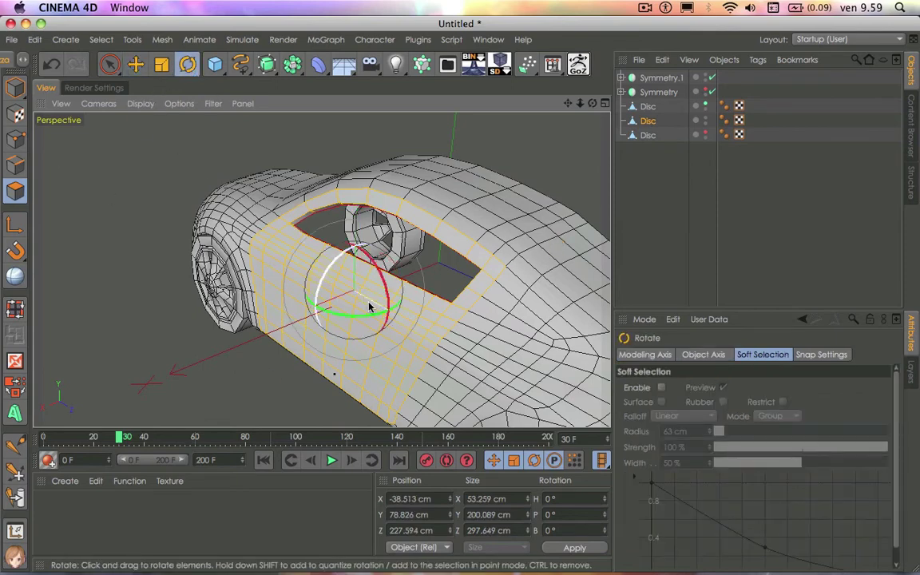
{"action": "left_click_drag", "start_coordinate": [360, 313], "coordinate": [331, 318]}
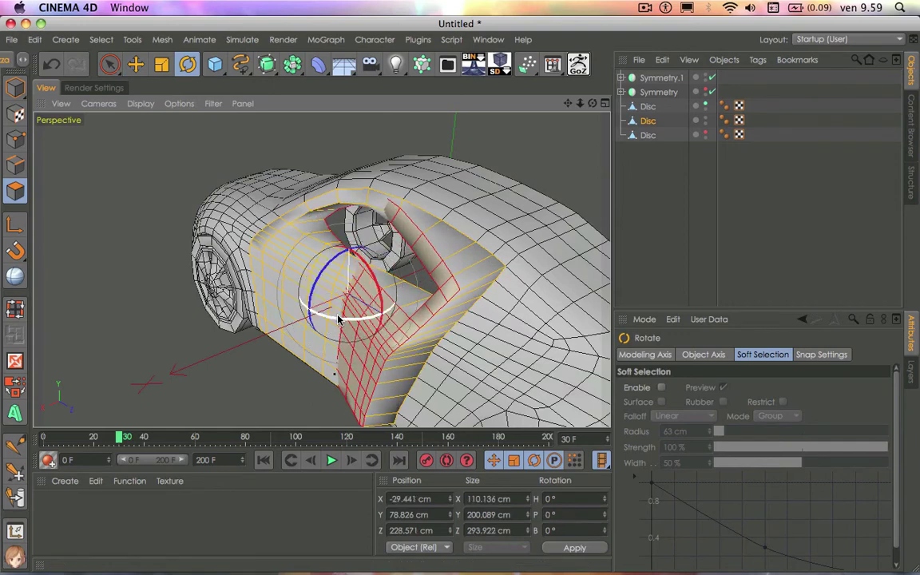
{"action": "key", "text": "ctrl+z"}
{"action": "left_click", "coordinate": [16, 89]}
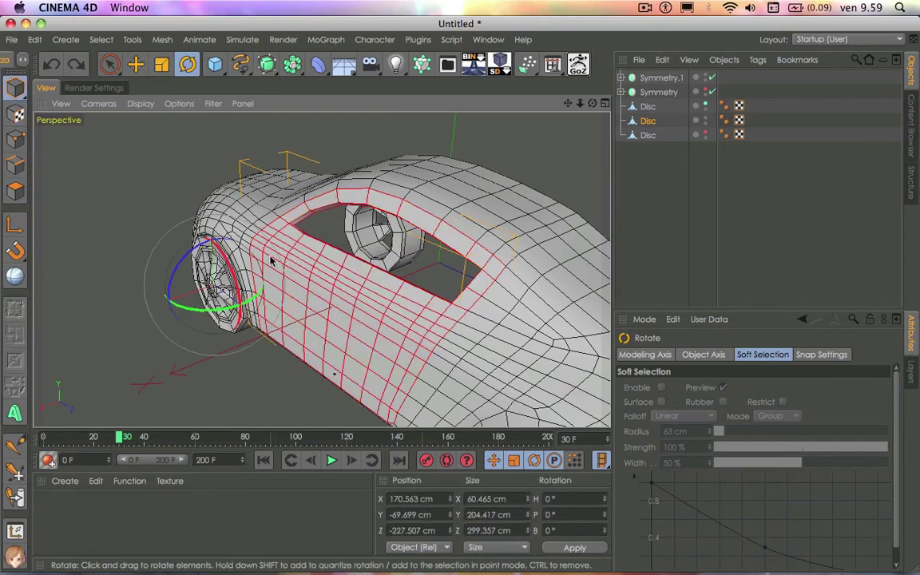
{"action": "left_click_drag", "start_coordinate": [253, 302], "coordinate": [88, 318]}
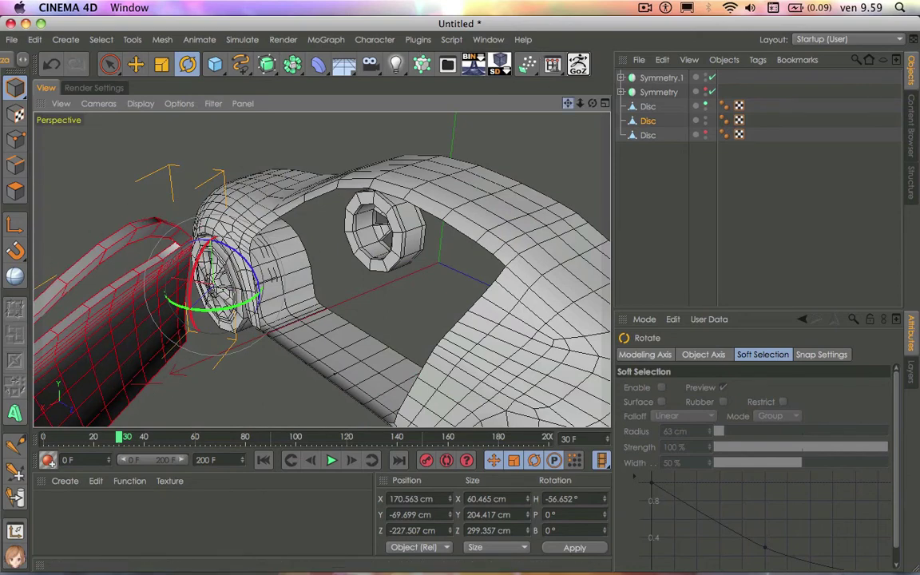
{"action": "left_click_drag", "start_coordinate": [320, 280], "coordinate": [229, 288], "text": "alt"}
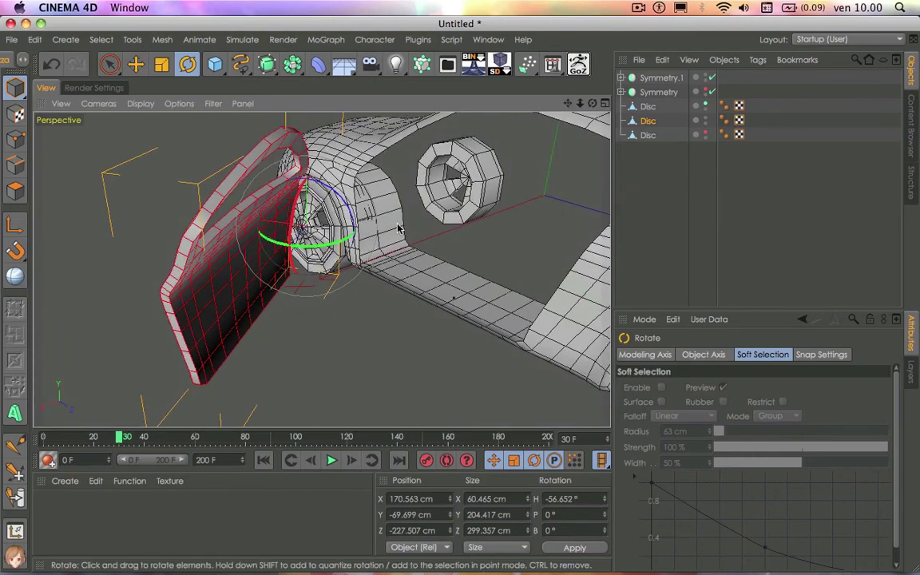
{"action": "key", "text": "ctrl+z"}
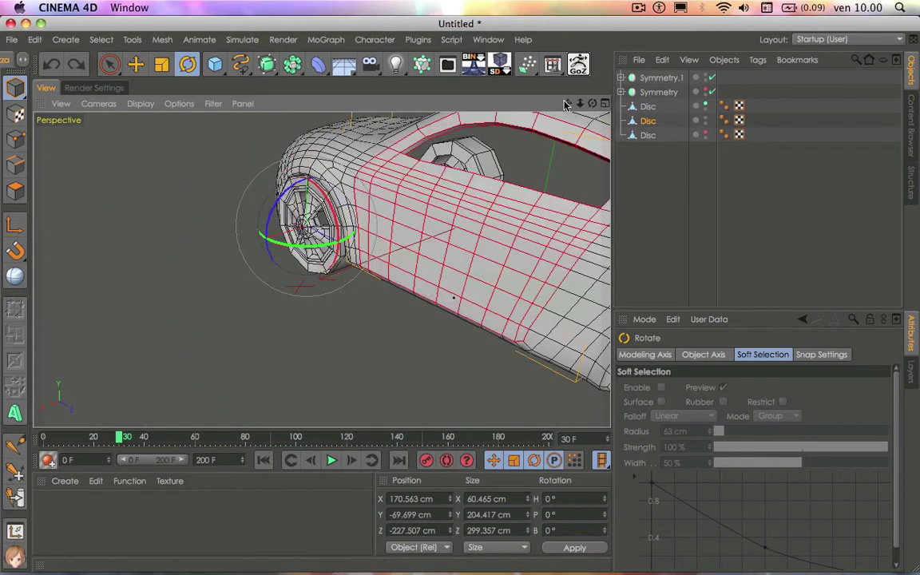
{"action": "left_click_drag", "start_coordinate": [611, 130], "coordinate": [674, 116], "text": "alt"}
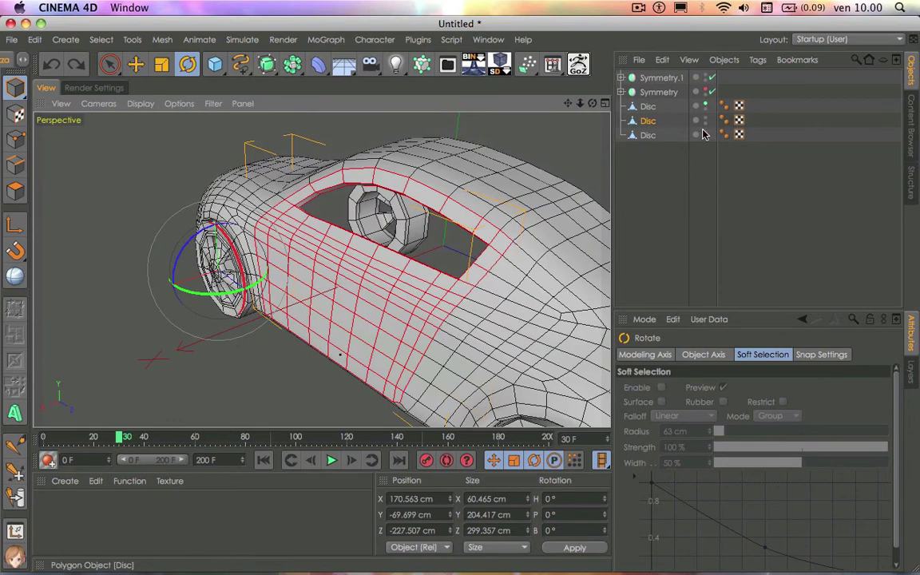
{"action": "key", "text": "ctrl+y"}
Step: Lower the third Disc's side-window polygons and enable the Symmetry object
{"action": "left_click", "coordinate": [389, 231]}
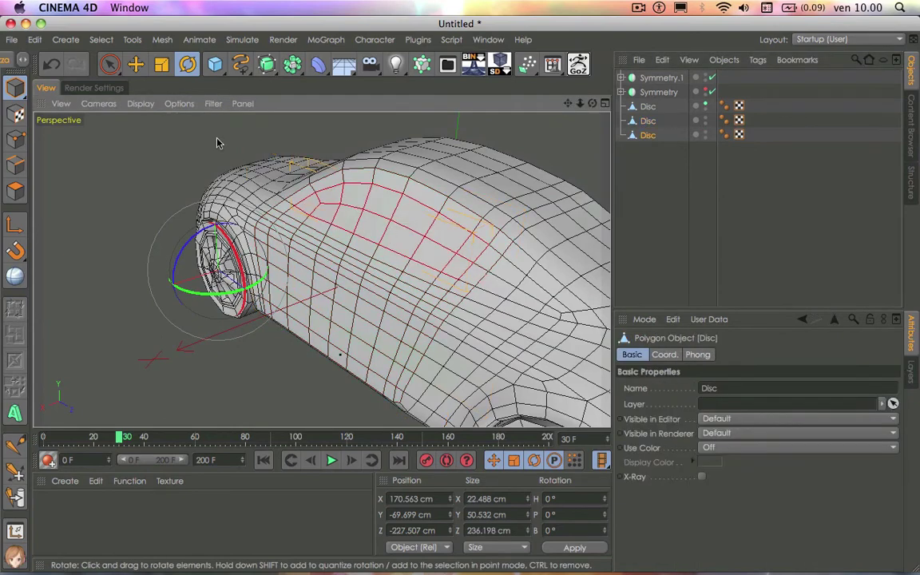
{"action": "left_click", "coordinate": [136, 64]}
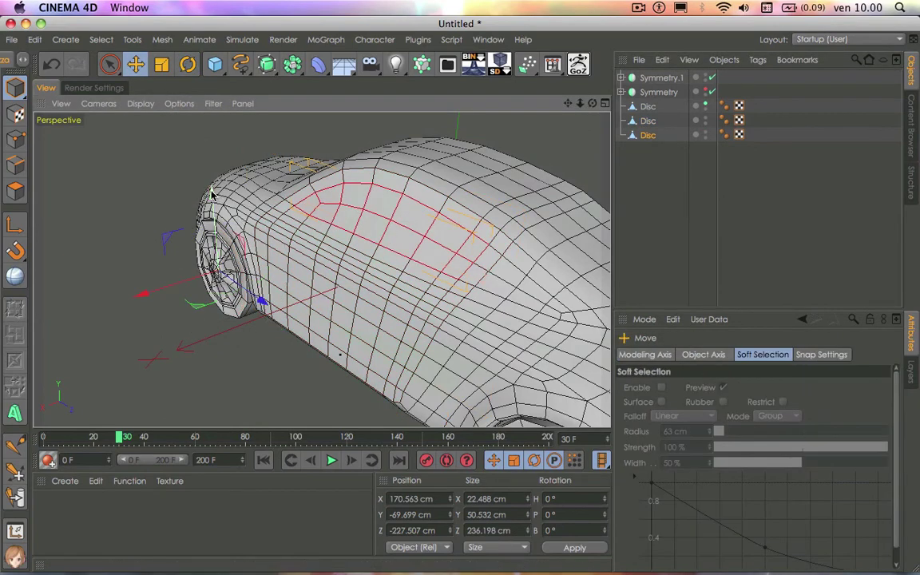
{"action": "mouse_move", "coordinate": [211, 195]}
{"action": "left_mouse_down"}
{"action": "mouse_move", "coordinate": [208, 232]}
{"action": "mouse_move", "coordinate": [209, 191]}
{"action": "left_mouse_up"}
{"action": "mouse_move", "coordinate": [591, 103]}
{"action": "left_mouse_down"}
{"action": "mouse_move", "coordinate": [551, 106]}
{"action": "mouse_move", "coordinate": [533, 94]}
{"action": "left_mouse_up"}
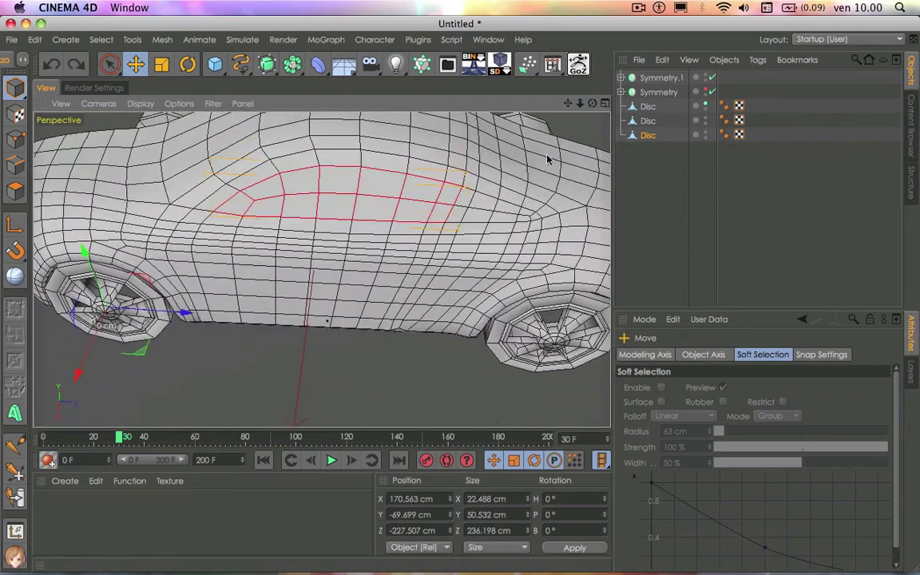
{"action": "scroll", "coordinate": [487, 159], "scroll_direction": "down", "scroll_amount": 2}
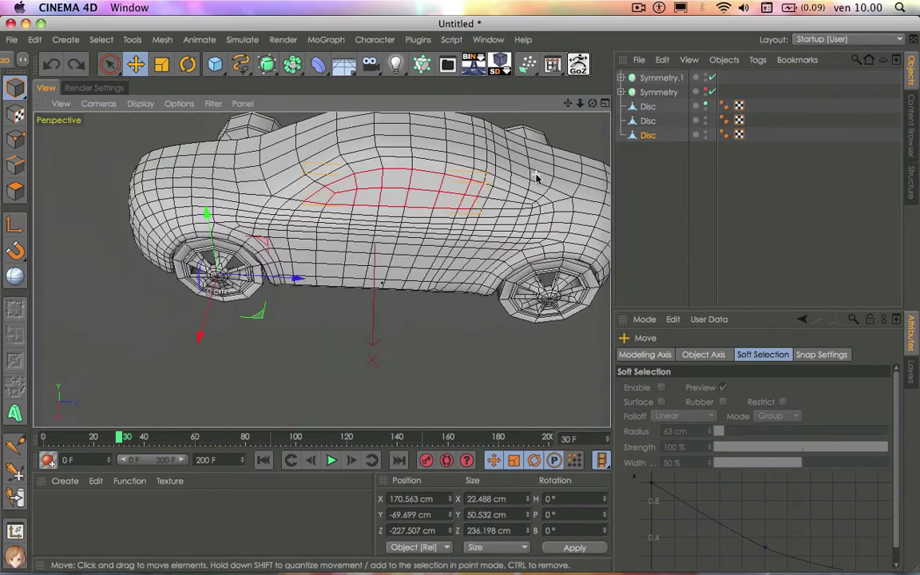
{"action": "left_click", "coordinate": [710, 91]}
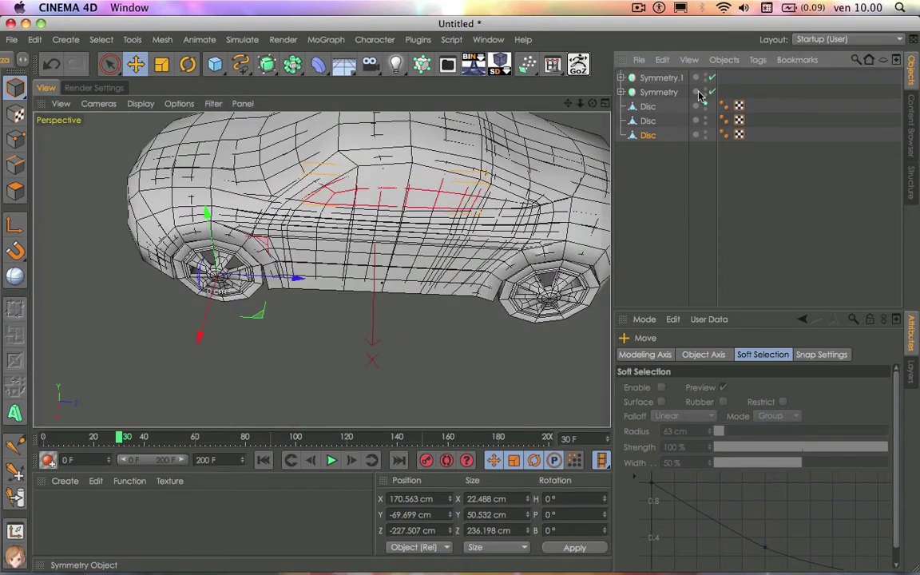
Step: Delete the three leftover Disc objects and orbit to view the car's front
{"action": "left_click", "coordinate": [649, 135]}
{"action": "key", "text": "Delete"}
{"action": "left_click", "coordinate": [646, 121]}
{"action": "key", "text": "Delete"}
{"action": "left_click", "coordinate": [647, 107]}
{"action": "key", "text": "Delete"}
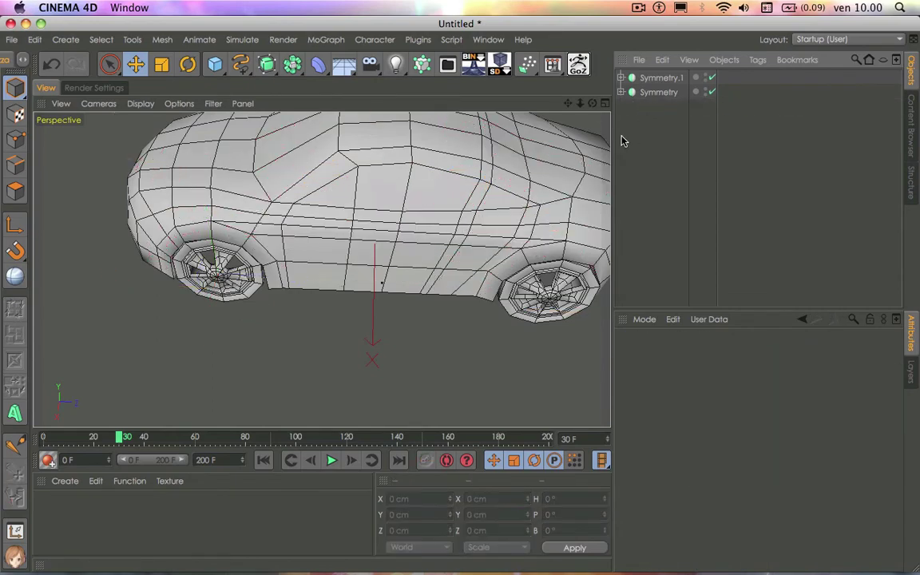
{"action": "left_click_drag", "start_coordinate": [592, 103], "coordinate": [570, 110]}
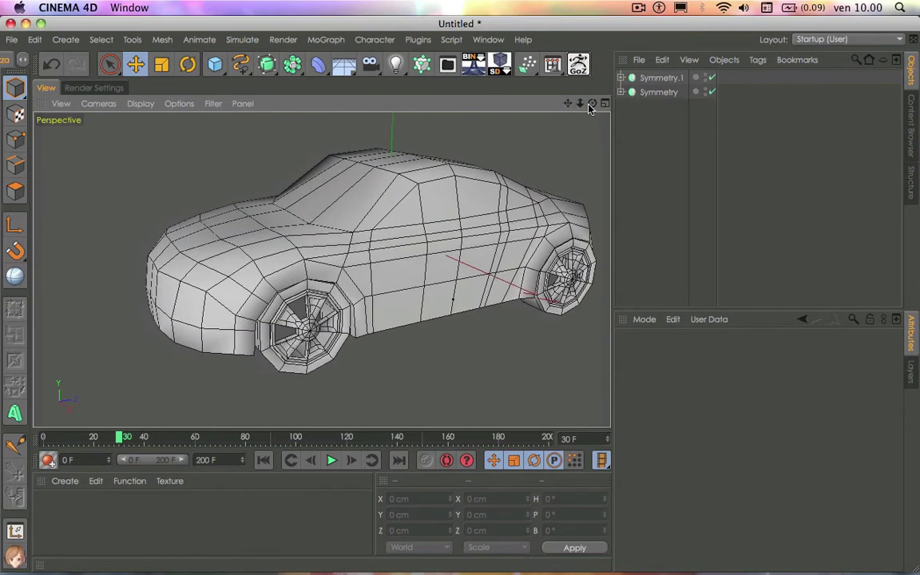
{"action": "left_click_drag", "start_coordinate": [453, 299], "coordinate": [536, 146], "text": "alt"}
{"action": "scroll", "coordinate": [404, 240], "scroll_direction": "down", "scroll_amount": 3}
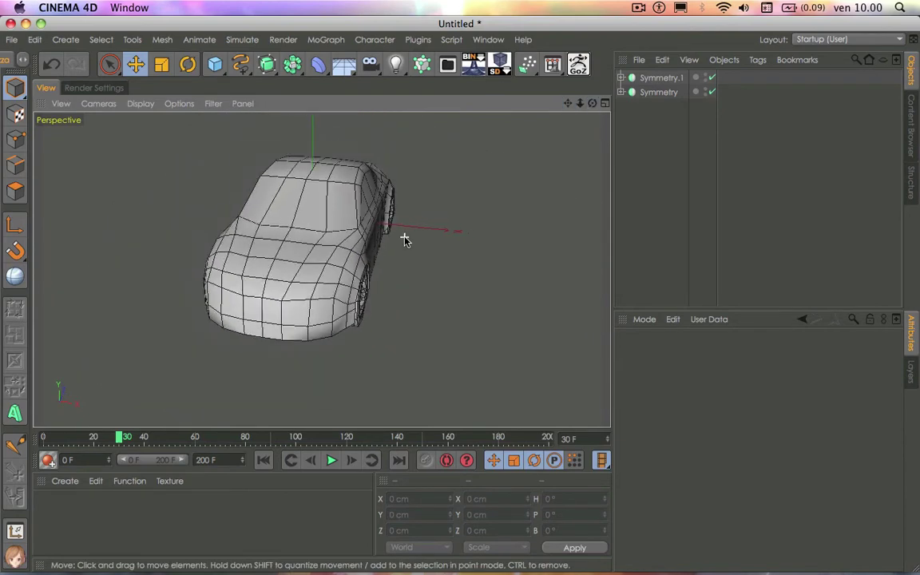
Step: Group both Symmetry objects into a Null under a new HyperNURBS with editor subdivision 1
{"action": "left_click", "coordinate": [293, 63]}
{"action": "left_click_drag", "start_coordinate": [646, 123], "coordinate": [660, 93]}
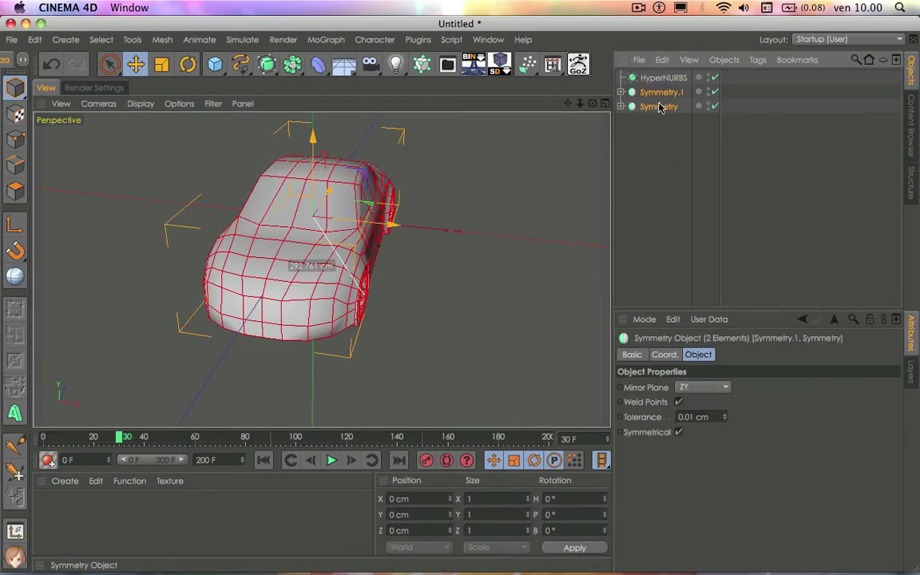
{"action": "right_click", "coordinate": [656, 107]}
{"action": "left_click", "coordinate": [694, 408]}
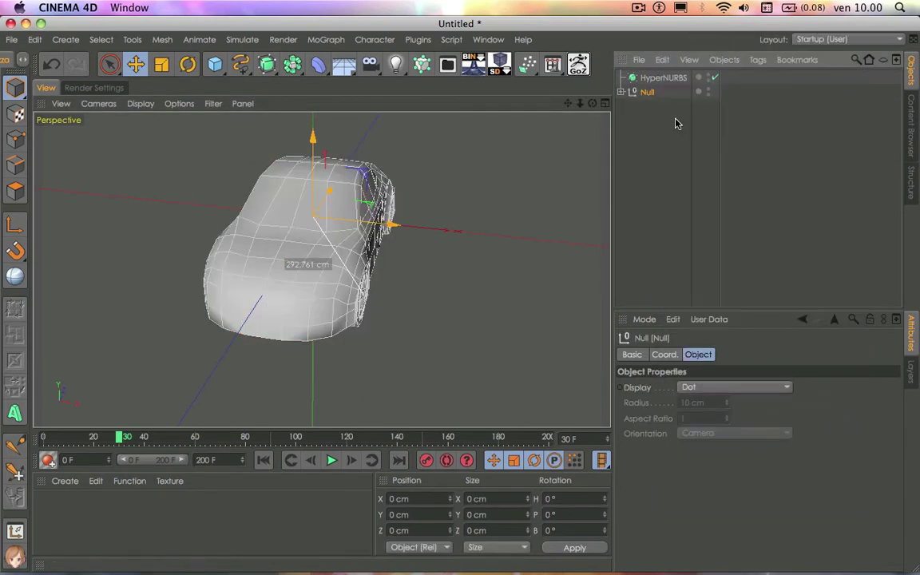
{"action": "left_click_drag", "start_coordinate": [643, 83], "coordinate": [644, 80]}
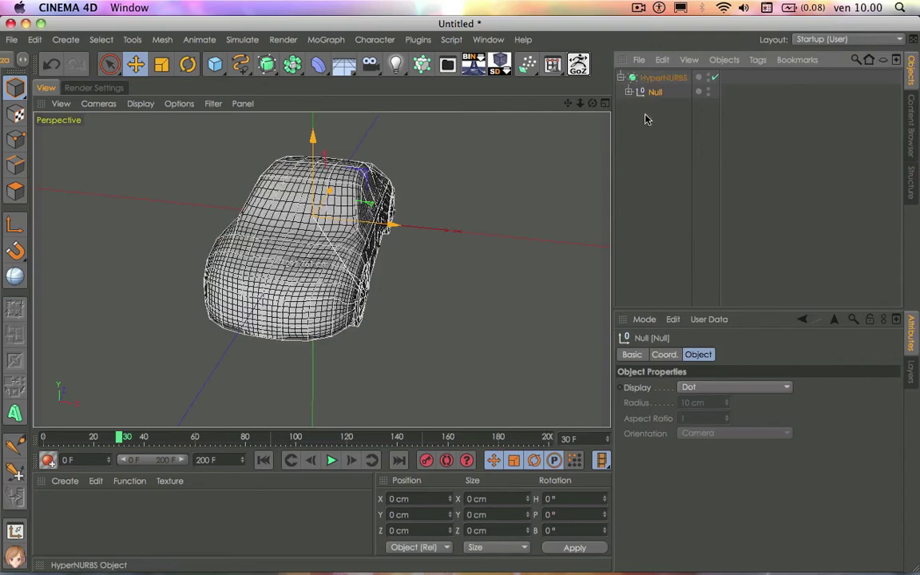
{"action": "left_click", "coordinate": [652, 80]}
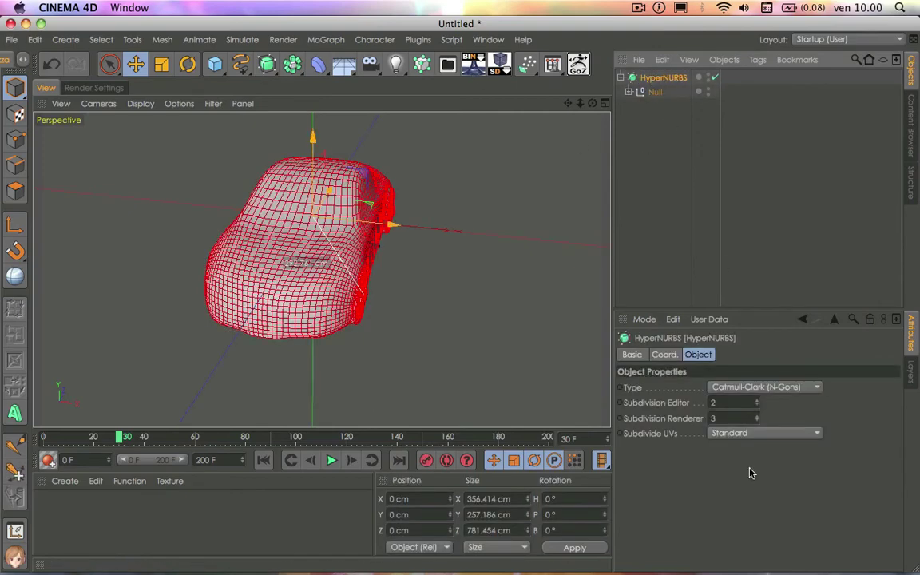
{"action": "left_click", "coordinate": [757, 405]}
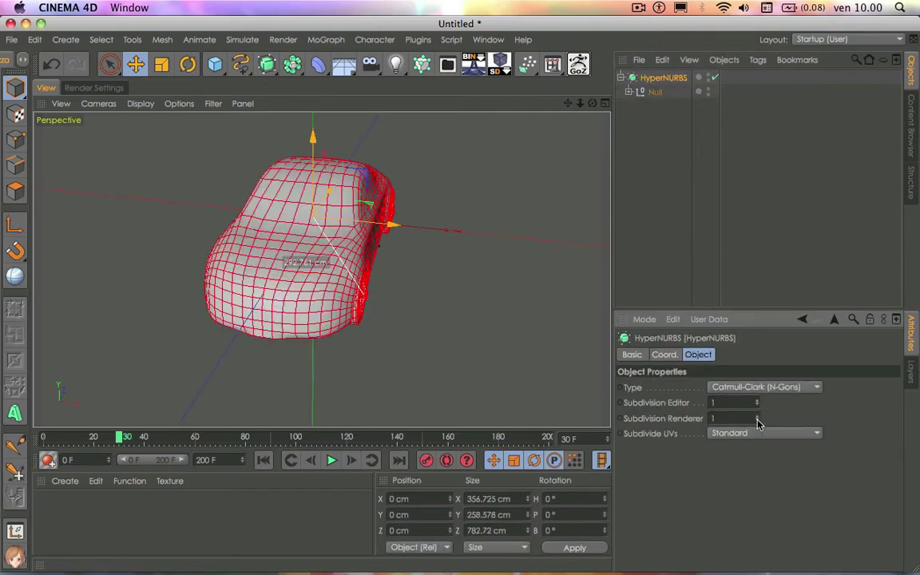
{"action": "left_click", "coordinate": [643, 192]}
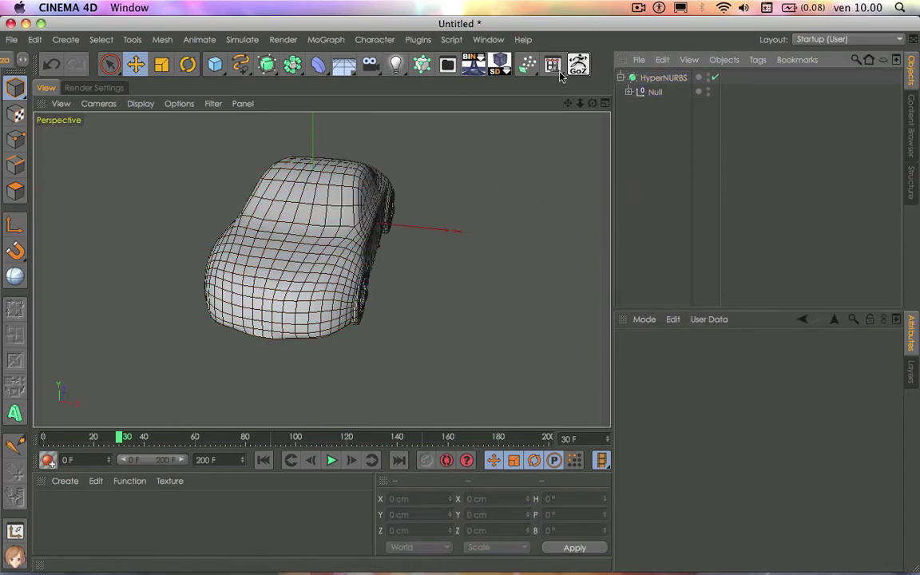
Step: Expand the Null and Symmetry entries and select the Disc.1 body mesh
{"action": "mouse_move", "coordinate": [592, 103]}
{"action": "left_mouse_down"}
{"action": "mouse_move", "coordinate": [428, 249]}
{"action": "mouse_move", "coordinate": [242, 370]}
{"action": "left_mouse_up"}
{"action": "scroll", "coordinate": [241, 369], "scroll_direction": "up", "scroll_amount": 5}
{"action": "scroll", "coordinate": [286, 316], "scroll_direction": "up", "scroll_amount": 5}
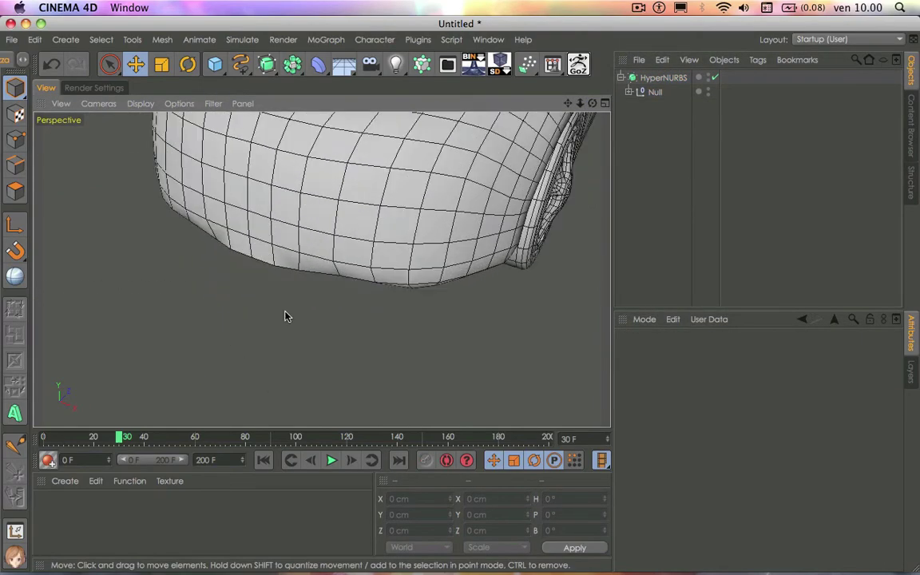
{"action": "left_click", "coordinate": [628, 93]}
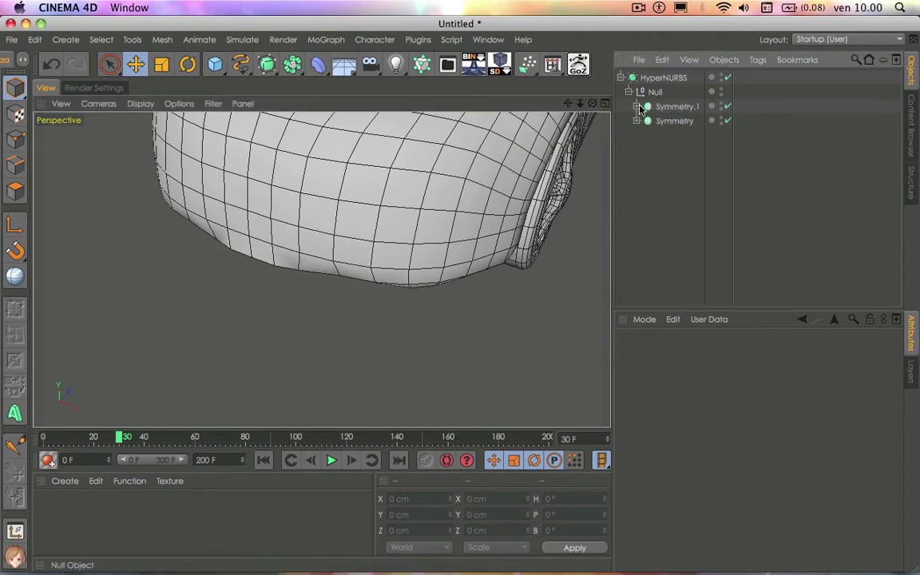
{"action": "left_click", "coordinate": [636, 121]}
{"action": "left_click", "coordinate": [667, 136]}
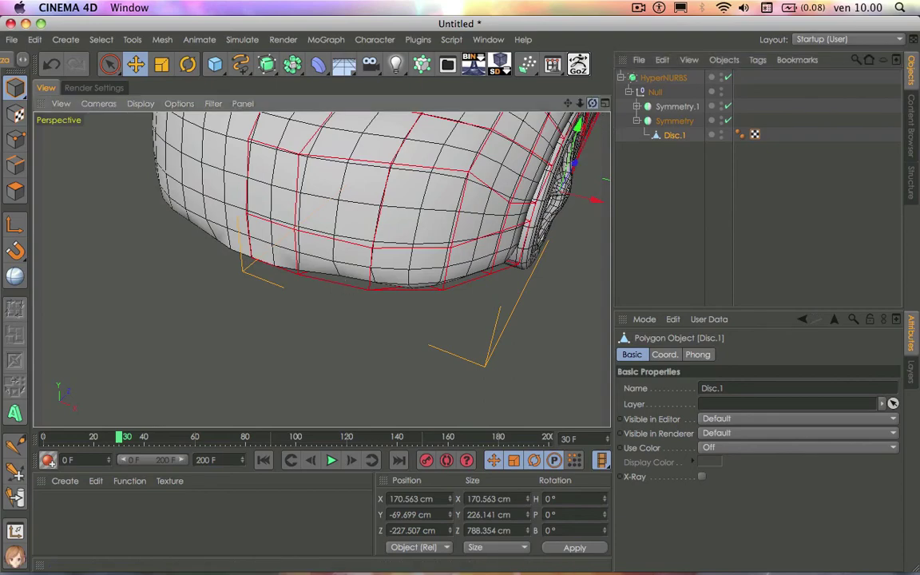
{"action": "mouse_move", "coordinate": [580, 104]}
{"action": "left_mouse_down"}
{"action": "mouse_move", "coordinate": [580, 127]}
{"action": "mouse_move", "coordinate": [593, 107]}
{"action": "left_mouse_up"}
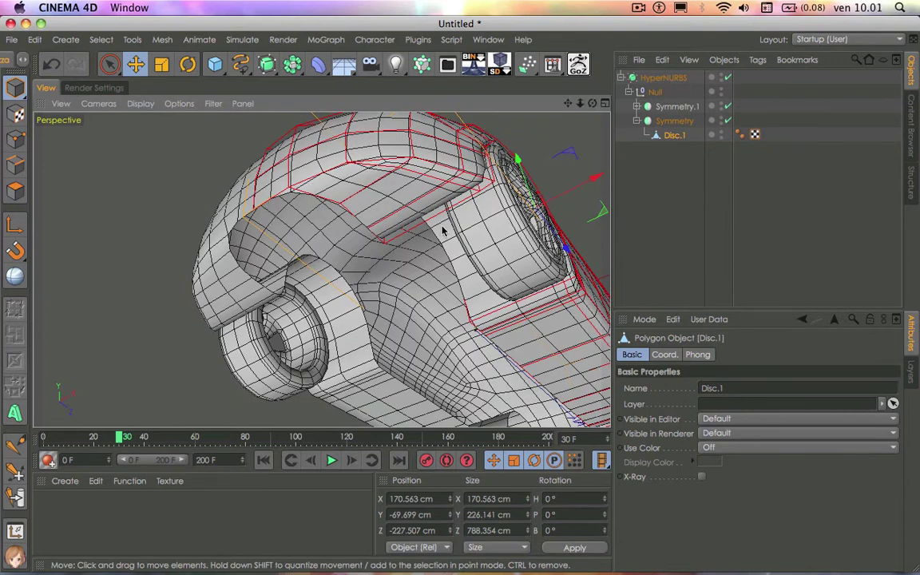
Step: In Edge mode, try a Bridge from an edge under the car, then switch to Polygon mode
{"action": "left_click", "coordinate": [14, 165]}
{"action": "right_click", "coordinate": [99, 174]}
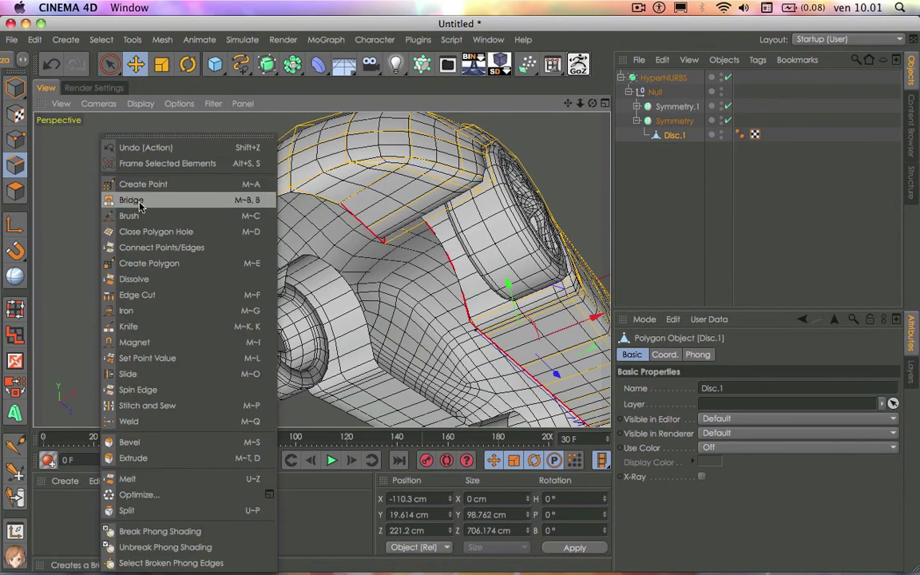
{"action": "left_click", "coordinate": [132, 199]}
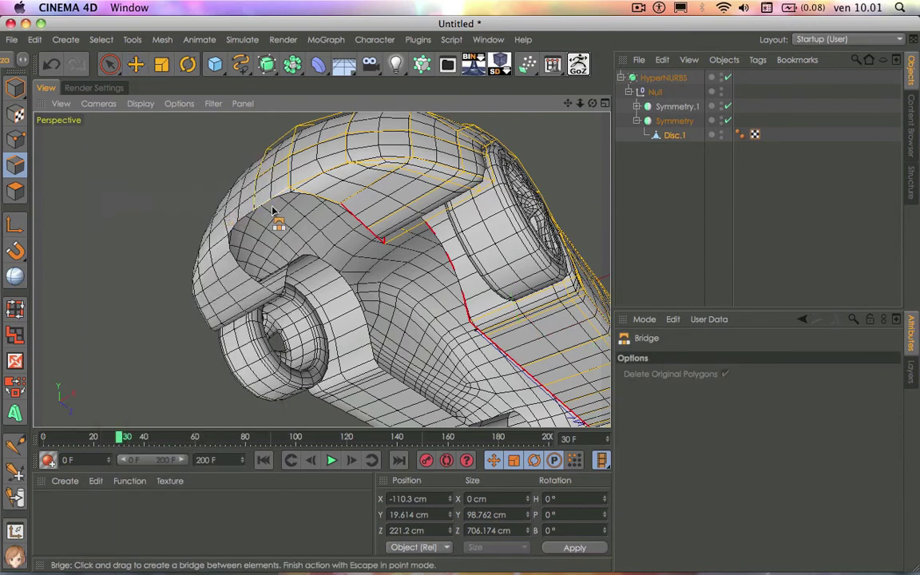
{"action": "left_click_drag", "start_coordinate": [292, 209], "coordinate": [322, 208]}
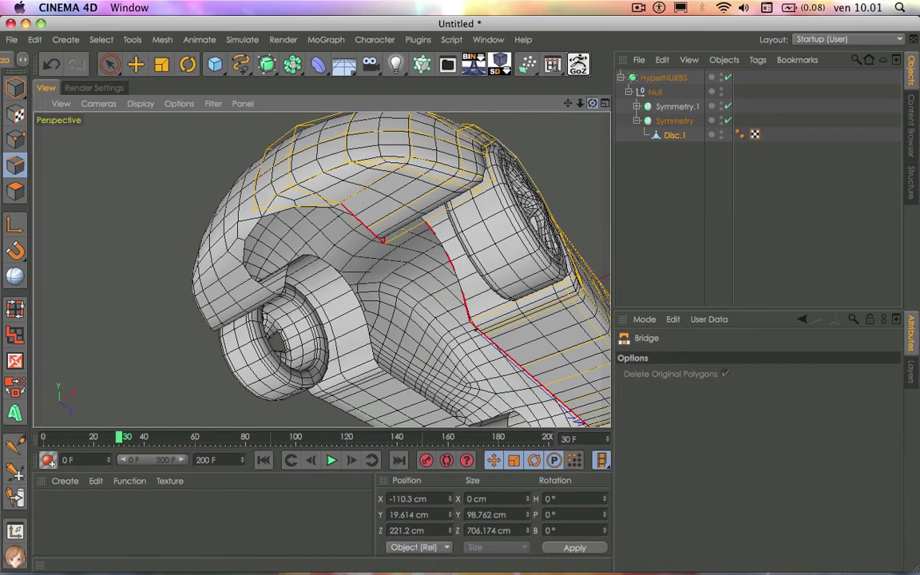
{"action": "left_click_drag", "start_coordinate": [592, 104], "coordinate": [321, 268]}
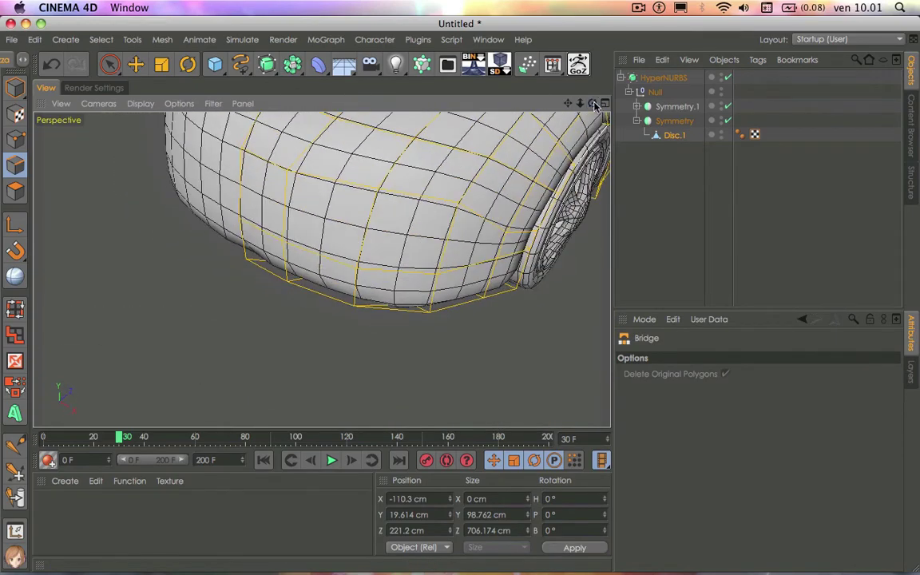
{"action": "left_click_drag", "start_coordinate": [439, 222], "coordinate": [442, 222], "text": "alt"}
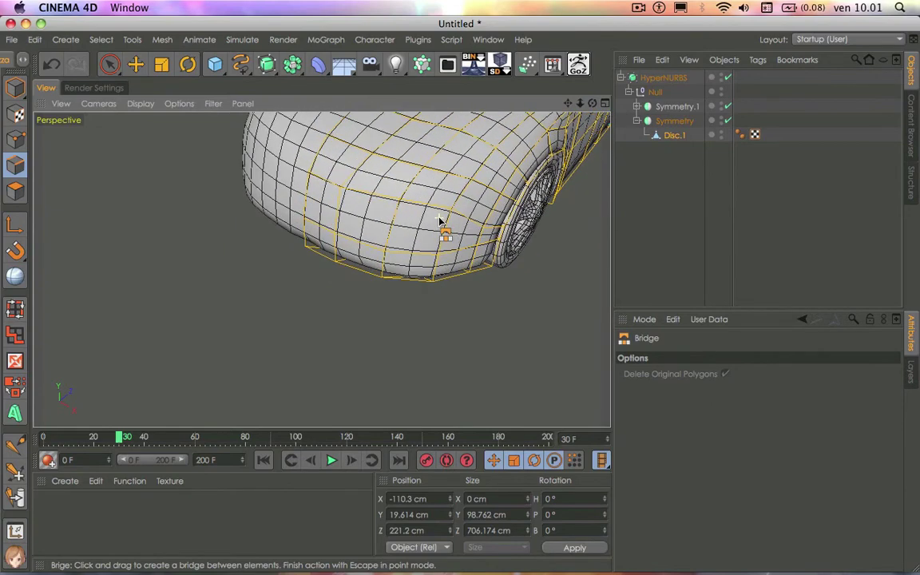
{"action": "left_click_drag", "start_coordinate": [566, 104], "coordinate": [543, 151]}
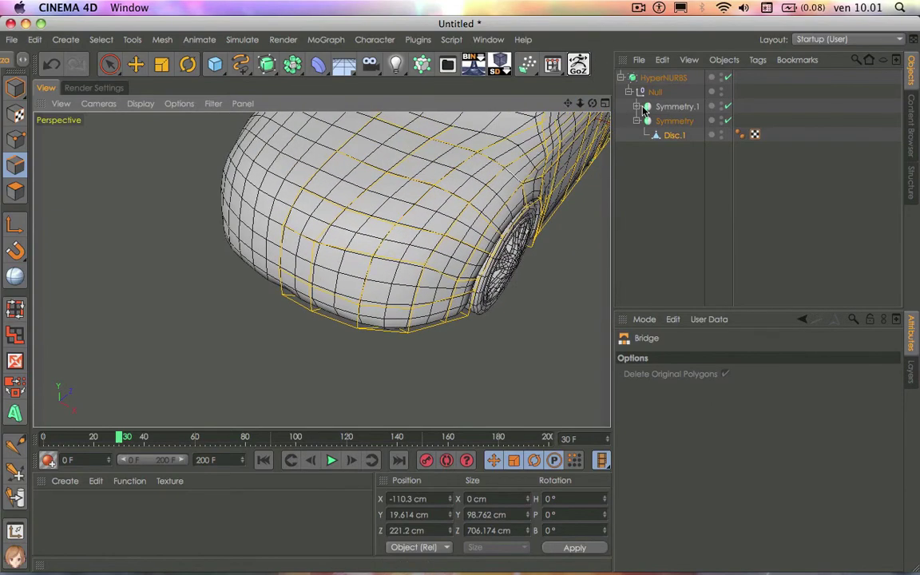
{"action": "left_click", "coordinate": [15, 189]}
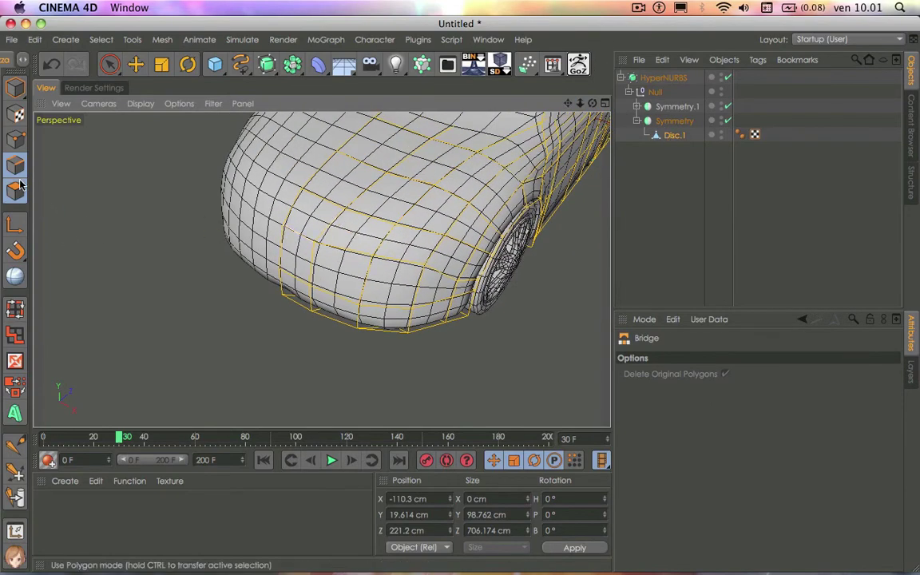
Step: Select the front headlight polygons and inset them with Inner Extrude
{"action": "left_click", "coordinate": [109, 64]}
{"action": "left_click", "coordinate": [377, 241]}
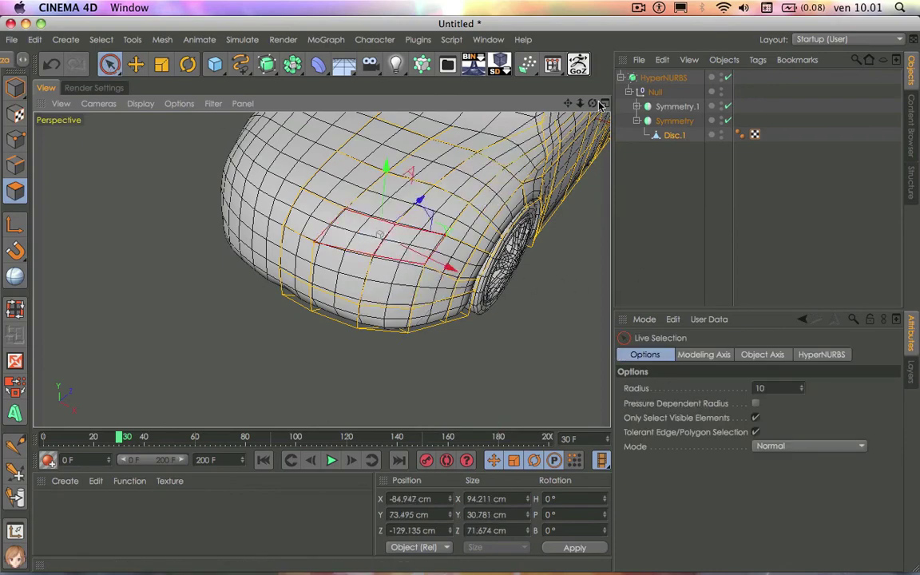
{"action": "mouse_move", "coordinate": [591, 103]}
{"action": "left_mouse_down"}
{"action": "mouse_move", "coordinate": [583, 105]}
{"action": "mouse_move", "coordinate": [532, 236]}
{"action": "left_mouse_up"}
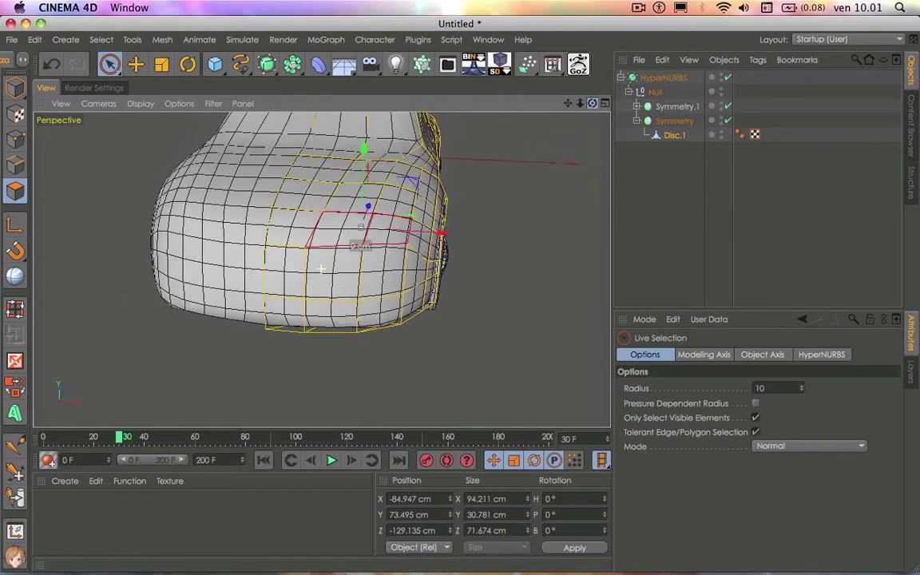
{"action": "right_click", "coordinate": [532, 236]}
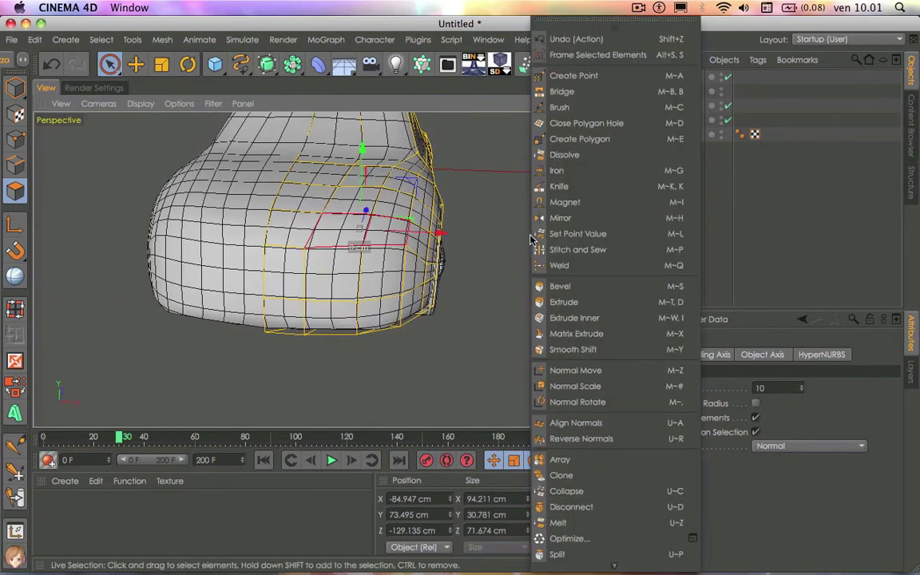
{"action": "left_click", "coordinate": [559, 318]}
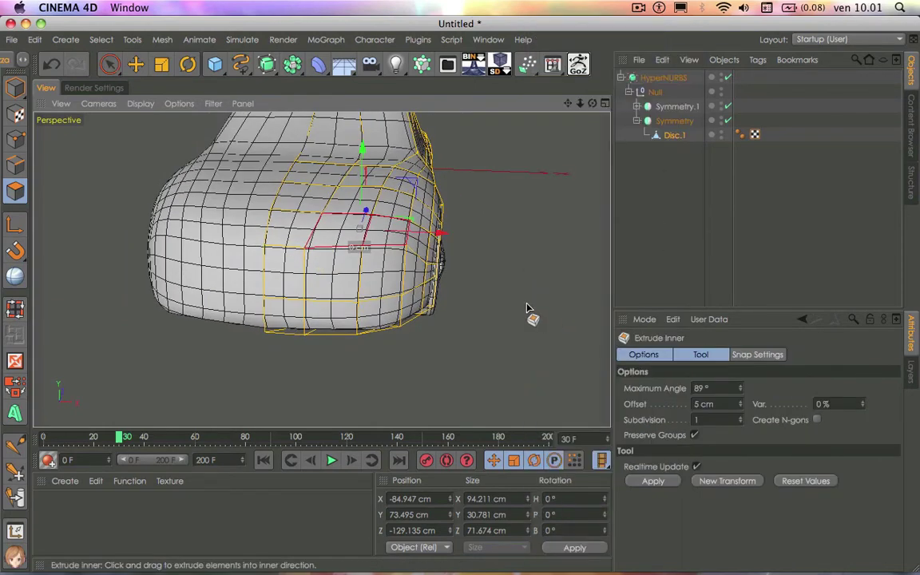
{"action": "mouse_move", "coordinate": [527, 314]}
{"action": "left_mouse_down"}
{"action": "mouse_move", "coordinate": [487, 313]}
{"action": "mouse_move", "coordinate": [529, 312]}
{"action": "mouse_move", "coordinate": [479, 304]}
{"action": "mouse_move", "coordinate": [538, 305]}
{"action": "mouse_move", "coordinate": [511, 332]}
{"action": "mouse_move", "coordinate": [504, 324]}
{"action": "left_mouse_up"}
Step: Extrude the headlight polygons −14.9 cm inward into a recess and raise them higher on the nose
{"action": "right_click", "coordinate": [531, 304]}
{"action": "left_click", "coordinate": [535, 303]}
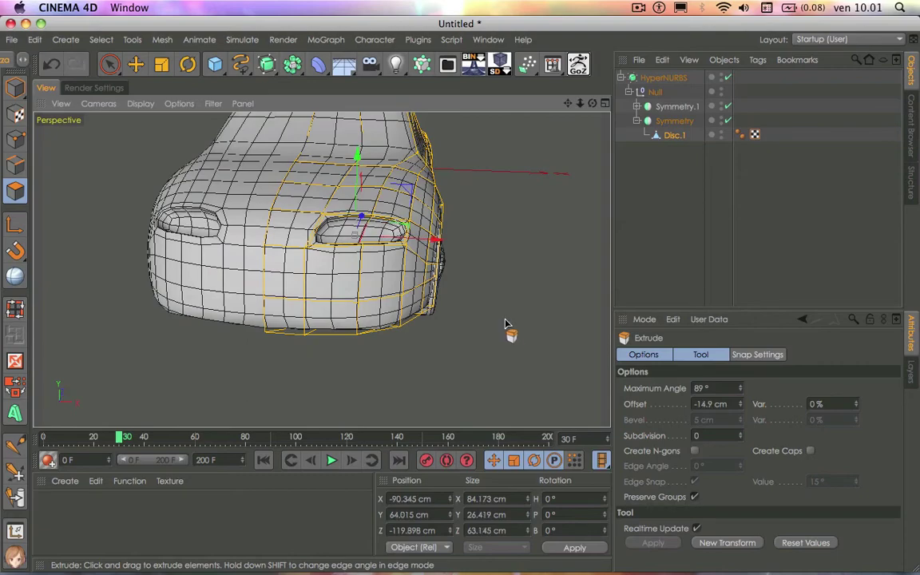
{"action": "left_click_drag", "start_coordinate": [359, 154], "coordinate": [358, 149]}
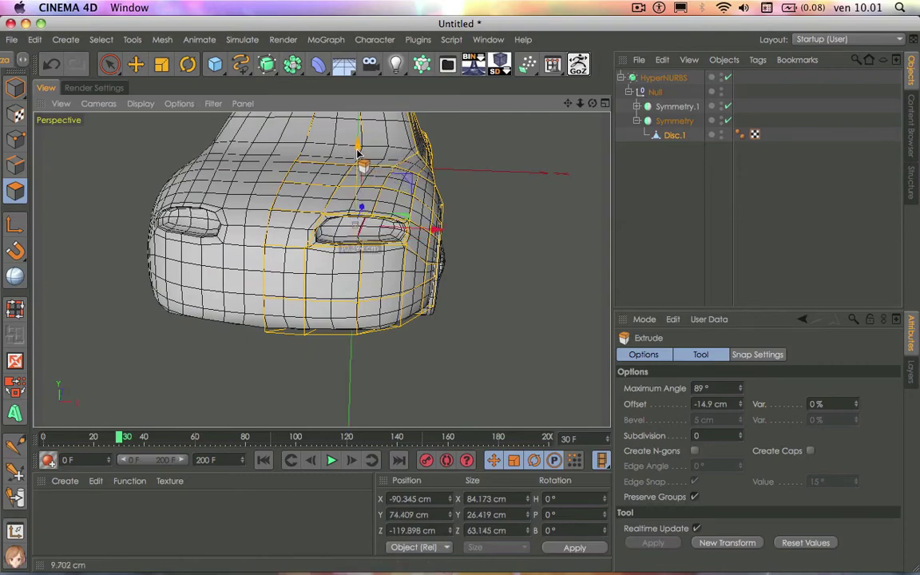
{"action": "left_click_drag", "start_coordinate": [593, 105], "coordinate": [592, 106]}
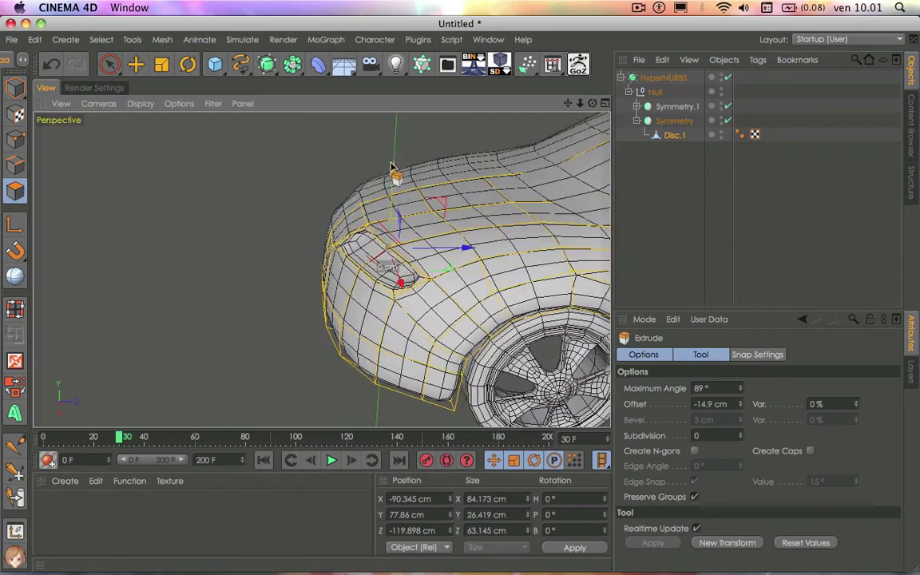
Step: Extrude the hood polygon beside the headlight and clear the selection
{"action": "left_click", "coordinate": [433, 240]}
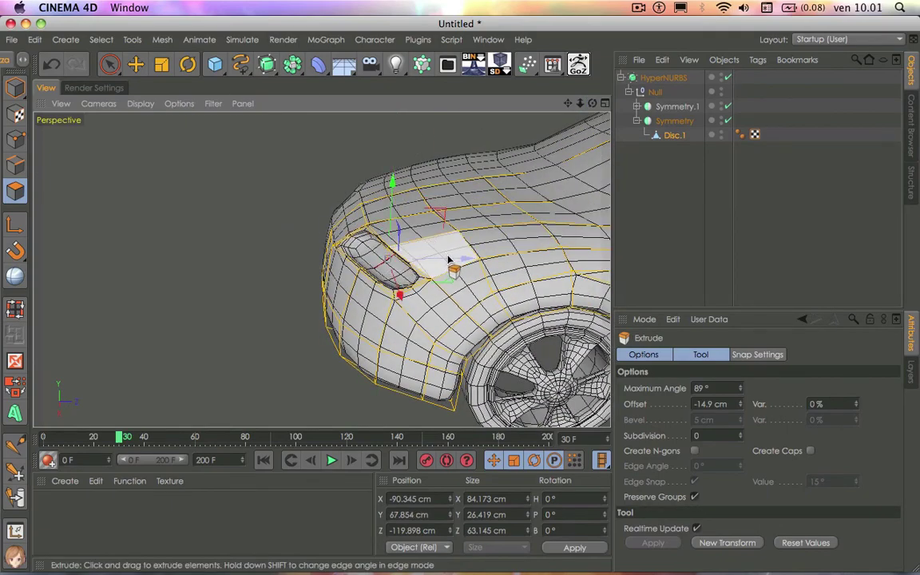
{"action": "left_click_drag", "start_coordinate": [449, 260], "coordinate": [682, 251]}
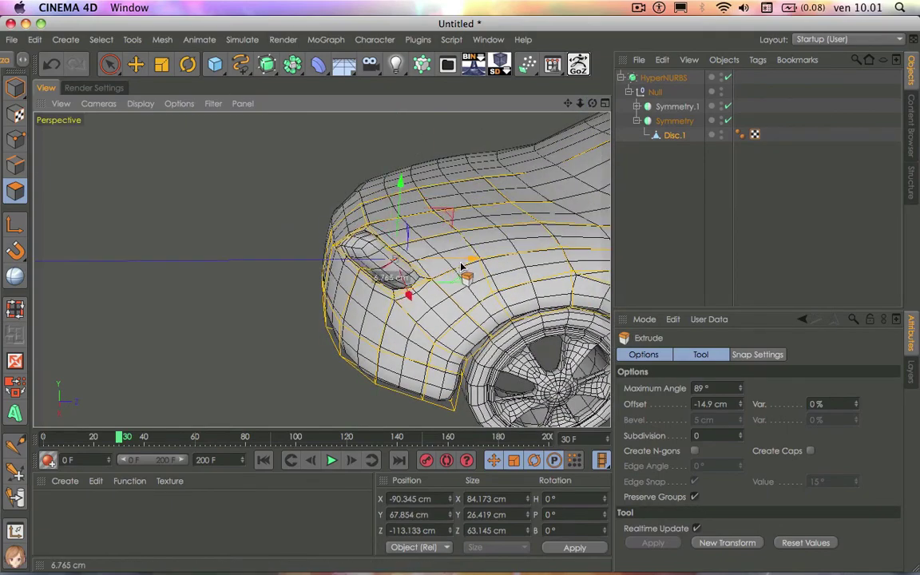
{"action": "left_click", "coordinate": [681, 251]}
{"action": "scroll", "coordinate": [595, 250], "scroll_direction": "down", "scroll_amount": 3}
{"action": "scroll", "coordinate": [464, 226], "scroll_direction": "down", "scroll_amount": 2}
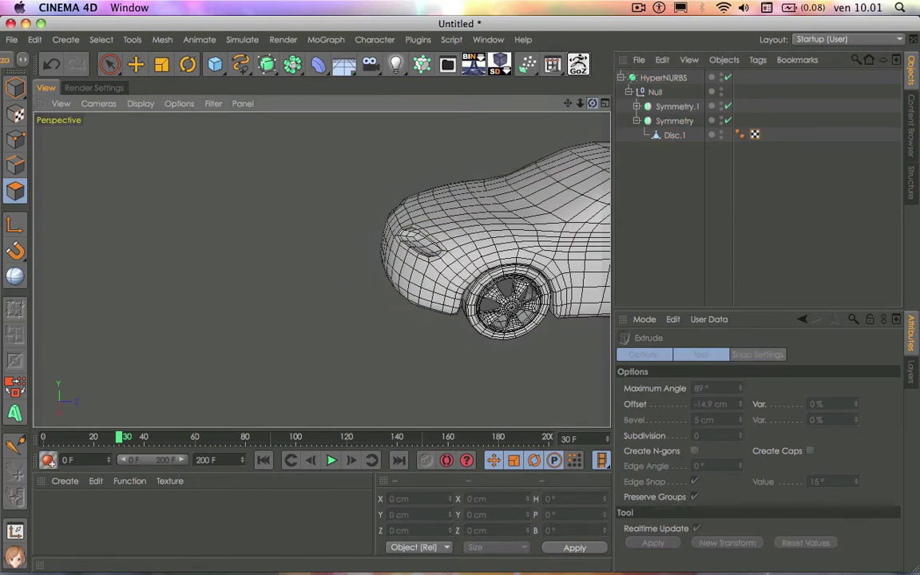
Step: Extrude the lower front polygons of Disc.1 into air intakes below the headlights and widen them
{"action": "left_click_drag", "start_coordinate": [289, 242], "coordinate": [224, 209], "text": "alt"}
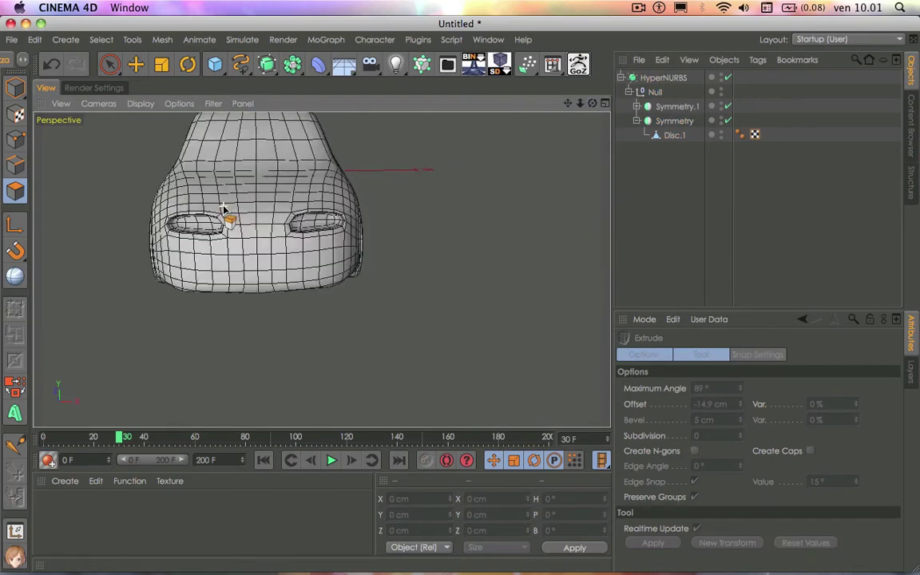
{"action": "left_click", "coordinate": [673, 135]}
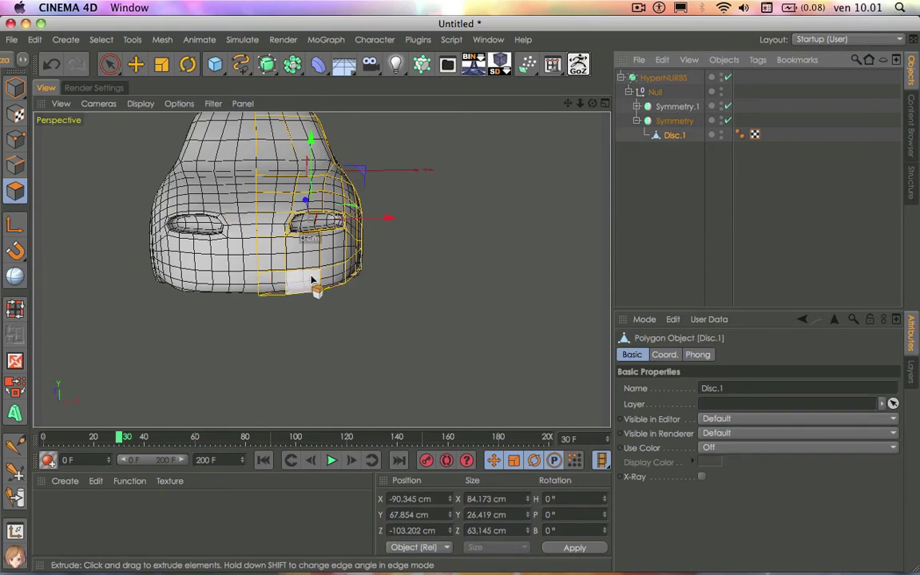
{"action": "left_click_drag", "start_coordinate": [333, 279], "coordinate": [452, 313]}
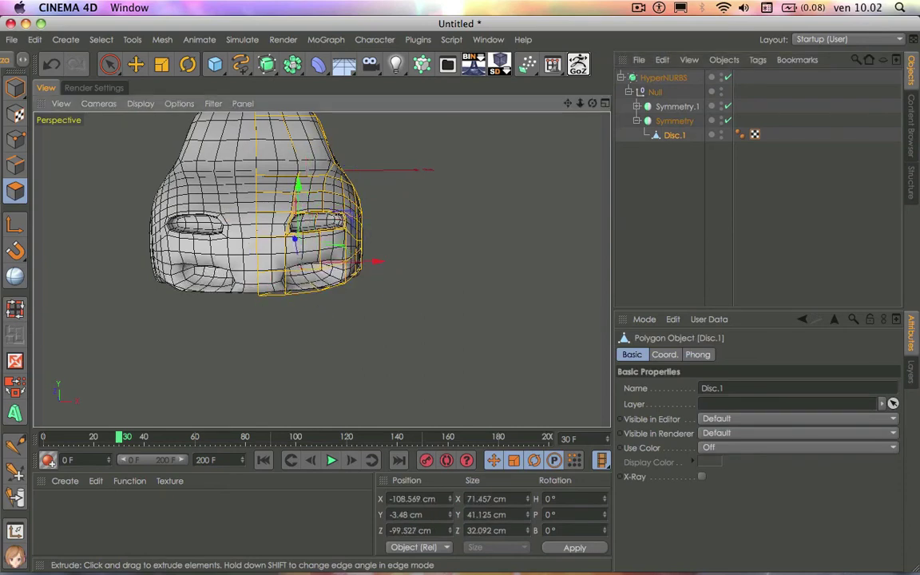
{"action": "left_click_drag", "start_coordinate": [298, 206], "coordinate": [300, 214]}
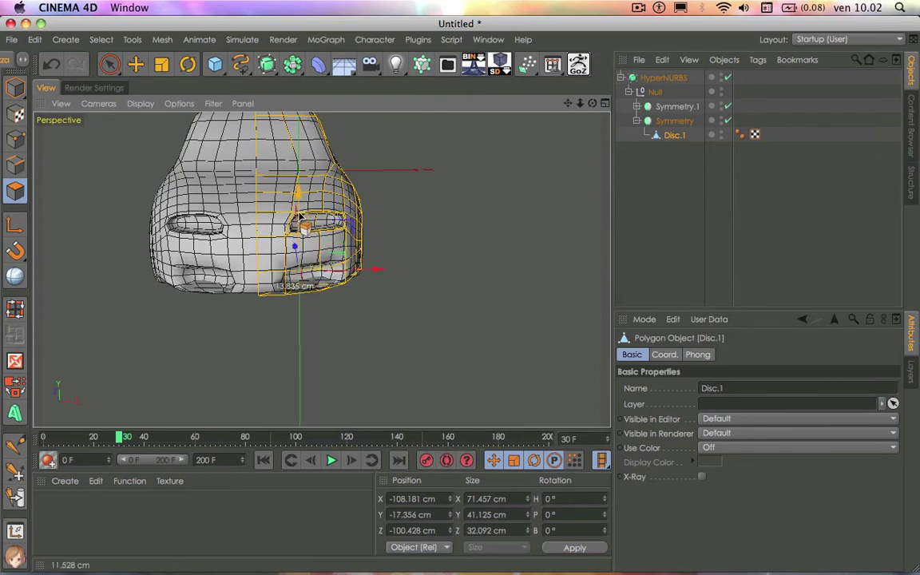
{"action": "key", "text": "ctrl+z"}
{"action": "left_click_drag", "start_coordinate": [426, 277], "coordinate": [451, 278]}
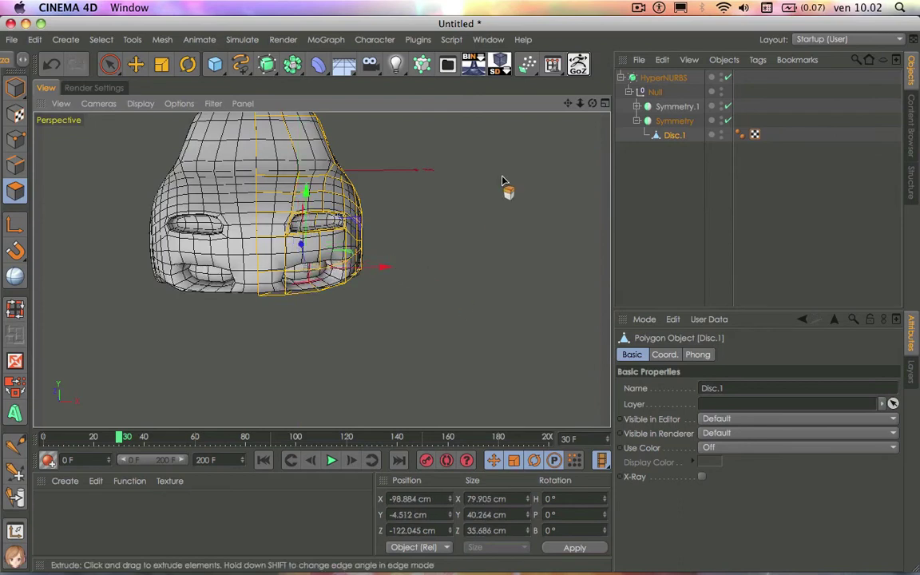
Step: Extrude the rear panel polygons inward twice to form a deep rear recess
{"action": "mouse_move", "coordinate": [592, 103]}
{"action": "left_mouse_down"}
{"action": "mouse_move", "coordinate": [559, 109]}
{"action": "mouse_move", "coordinate": [323, 266]}
{"action": "left_mouse_up"}
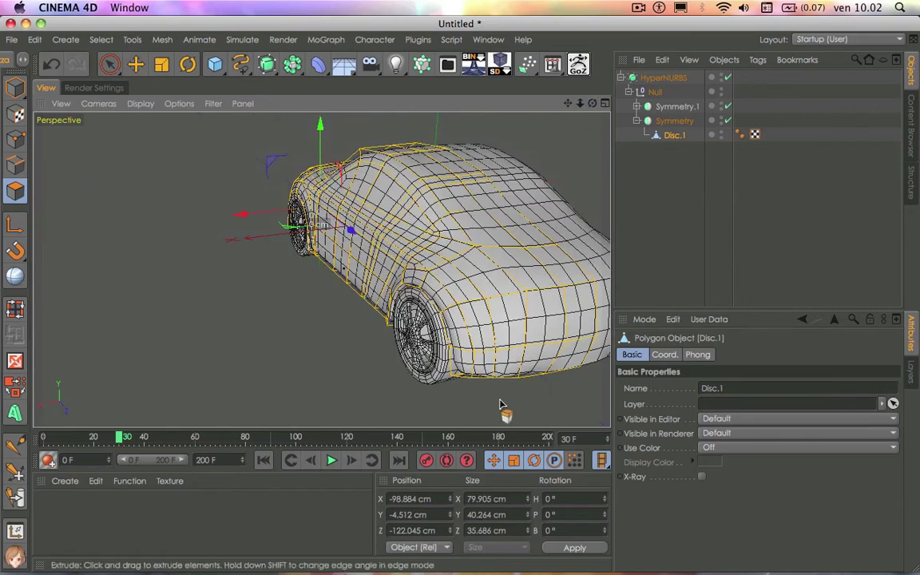
{"action": "left_click_drag", "start_coordinate": [515, 325], "coordinate": [409, 359]}
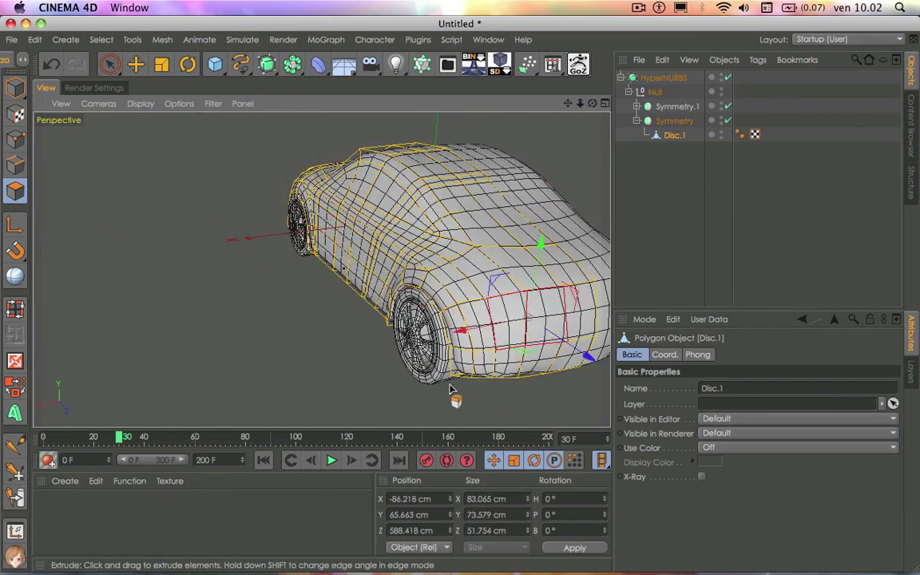
{"action": "left_click_drag", "start_coordinate": [495, 280], "coordinate": [444, 253]}
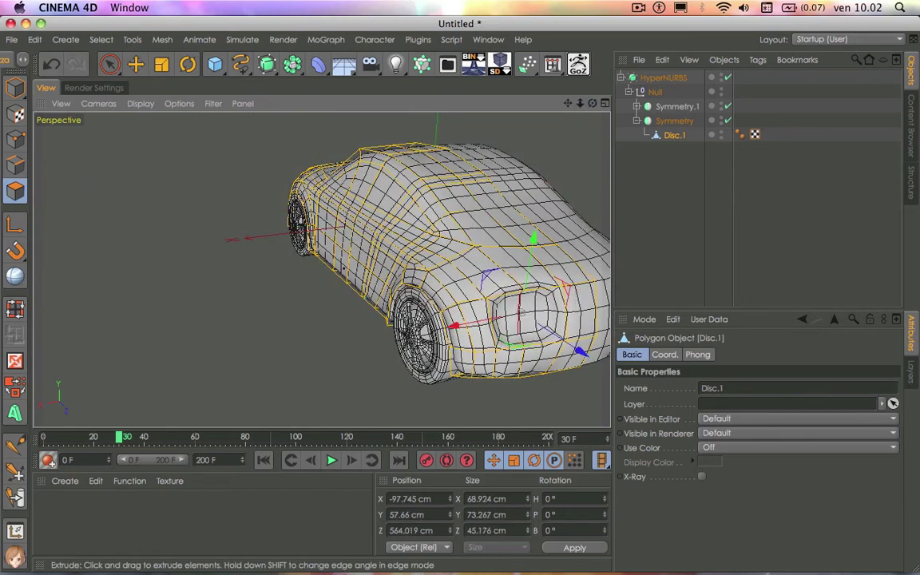
{"action": "left_click_drag", "start_coordinate": [450, 389], "coordinate": [554, 253]}
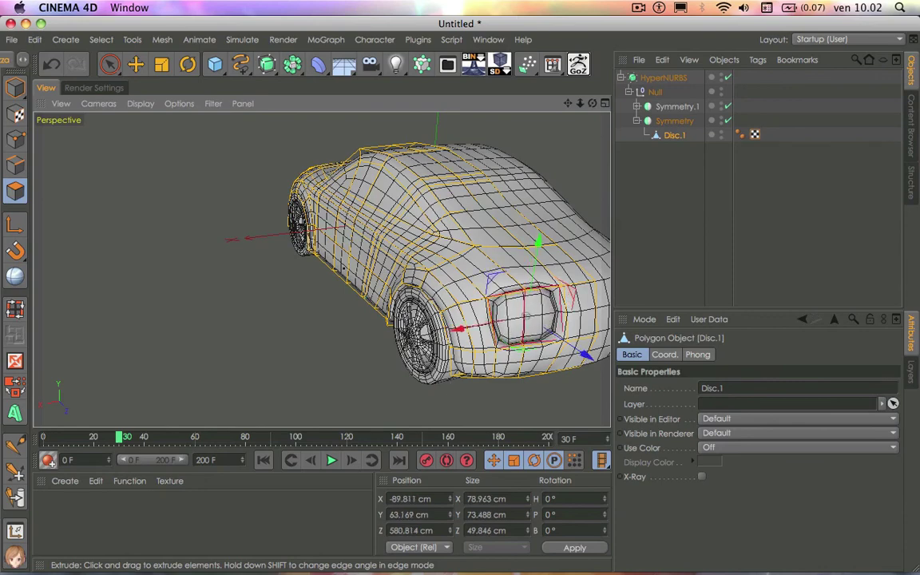
{"action": "left_click_drag", "start_coordinate": [592, 103], "coordinate": [511, 96]}
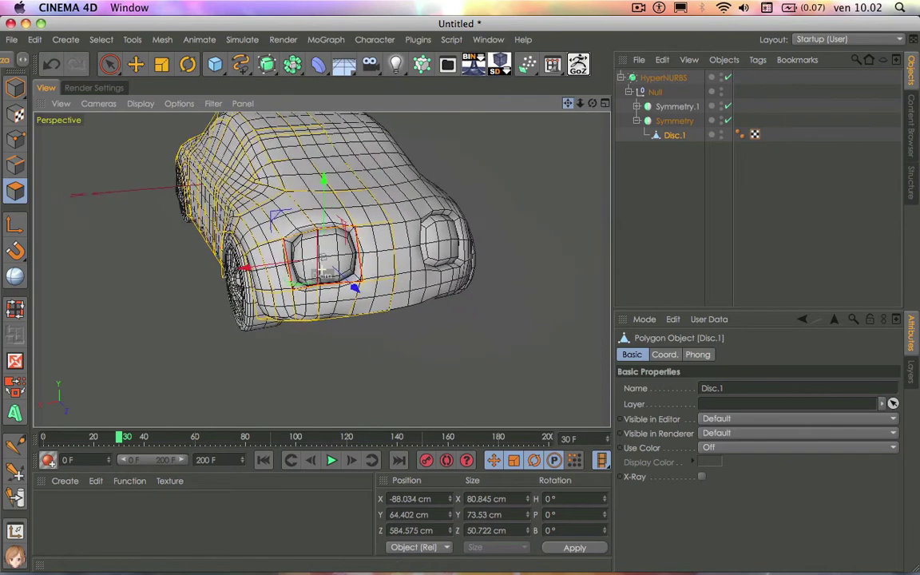
Step: Inset the polygon below each rear recess with Extrude Inner and push it 7 cm in as a round socket
{"action": "left_click", "coordinate": [316, 305]}
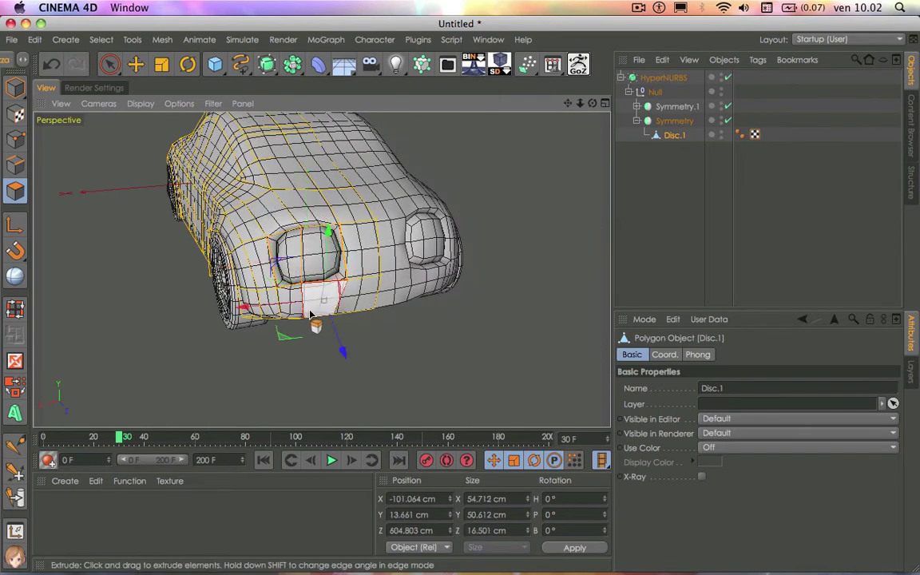
{"action": "right_click", "coordinate": [452, 287]}
{"action": "left_click", "coordinate": [502, 322]}
{"action": "left_click_drag", "start_coordinate": [501, 322], "coordinate": [495, 322]}
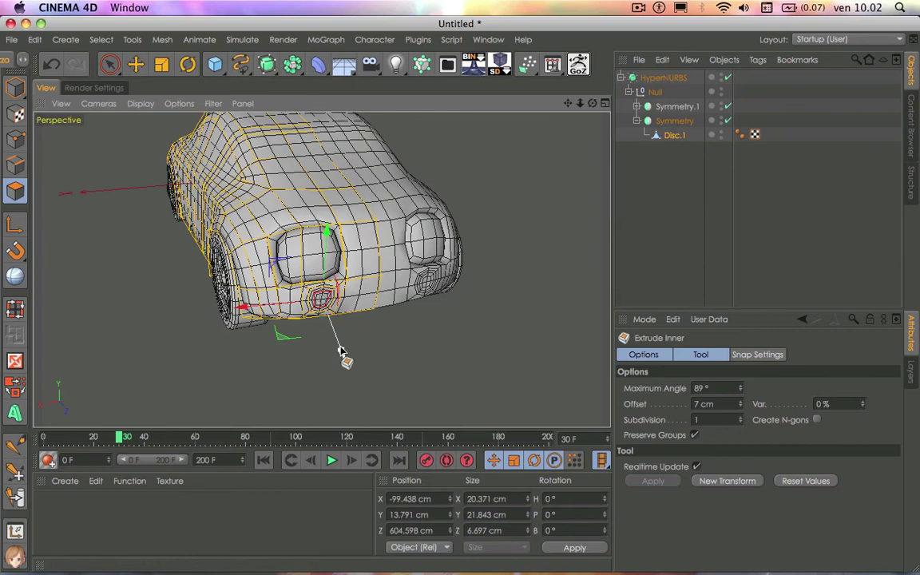
{"action": "mouse_move", "coordinate": [341, 351]}
{"action": "left_mouse_down"}
{"action": "mouse_move", "coordinate": [328, 345]}
{"action": "mouse_move", "coordinate": [479, 255]}
{"action": "left_mouse_up"}
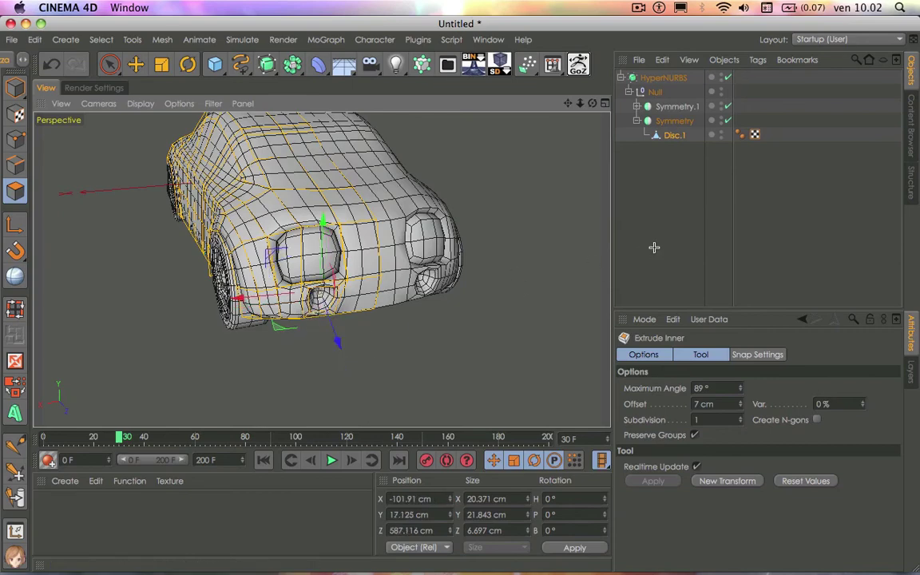
{"action": "left_click", "coordinate": [497, 251]}
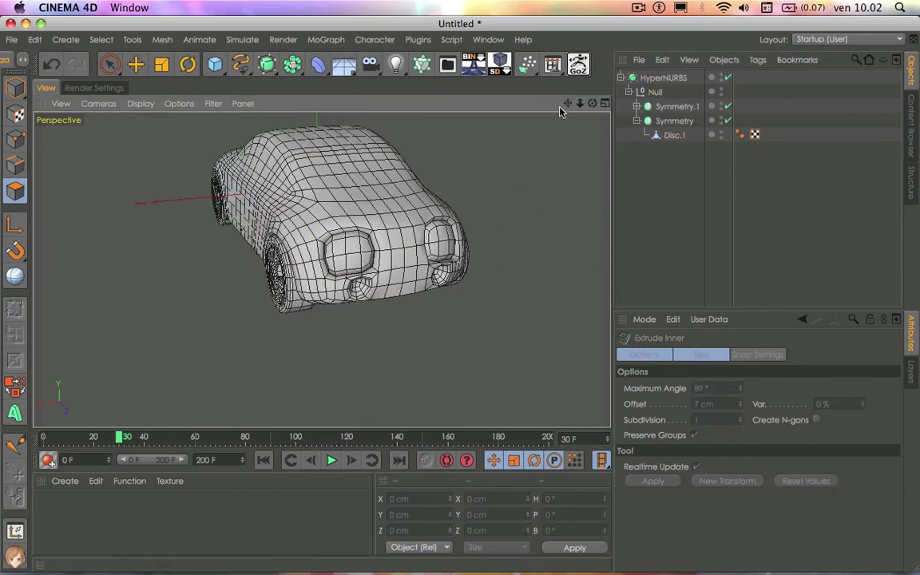
{"action": "left_click_drag", "start_coordinate": [568, 103], "coordinate": [567, 147]}
Step: Select a roof area on Disc.1 and inset it with an inner extrusion
{"action": "left_click", "coordinate": [674, 135]}
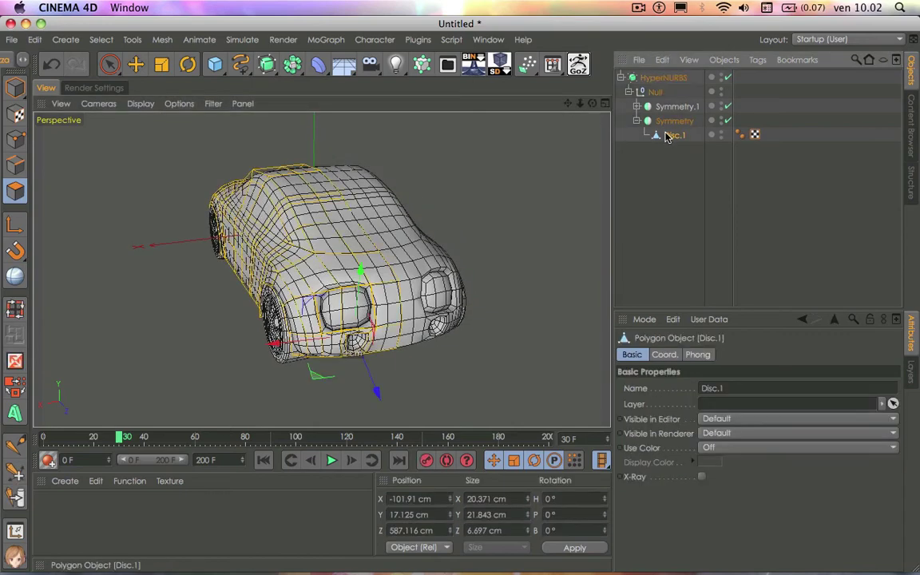
{"action": "left_click_drag", "start_coordinate": [384, 239], "coordinate": [308, 243], "text": "alt"}
{"action": "left_click", "coordinate": [323, 251]}
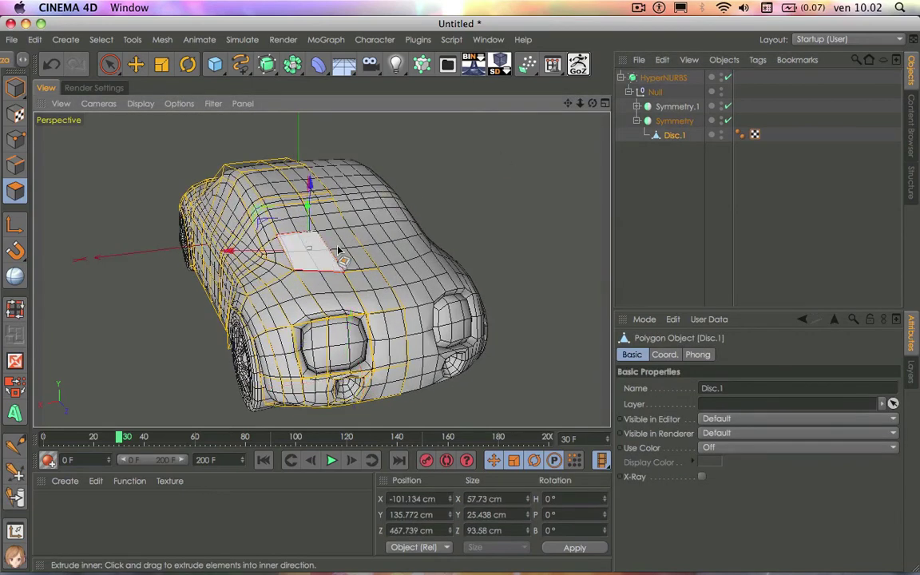
{"action": "left_click_drag", "start_coordinate": [363, 250], "coordinate": [347, 247]}
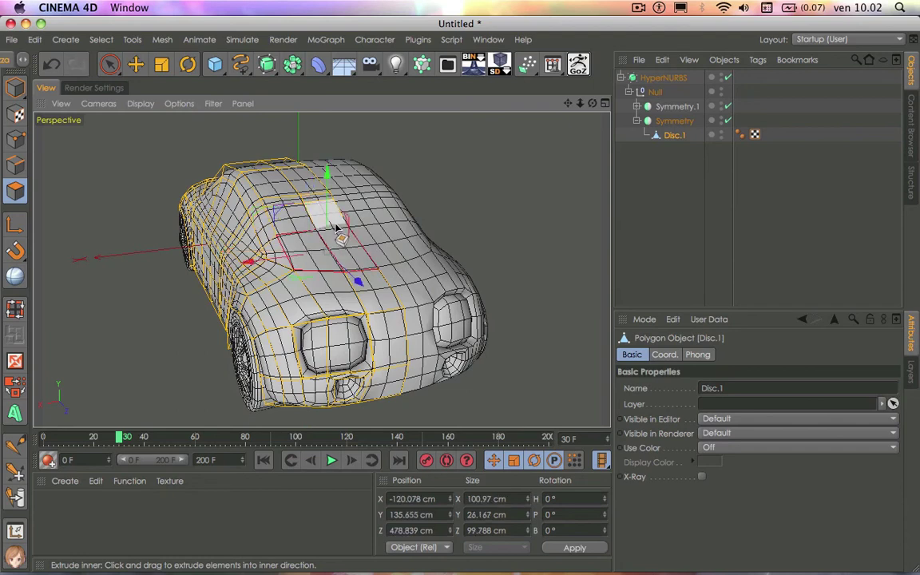
{"action": "left_click", "coordinate": [301, 225], "text": "shift"}
{"action": "left_click_drag", "start_coordinate": [301, 223], "coordinate": [335, 224]}
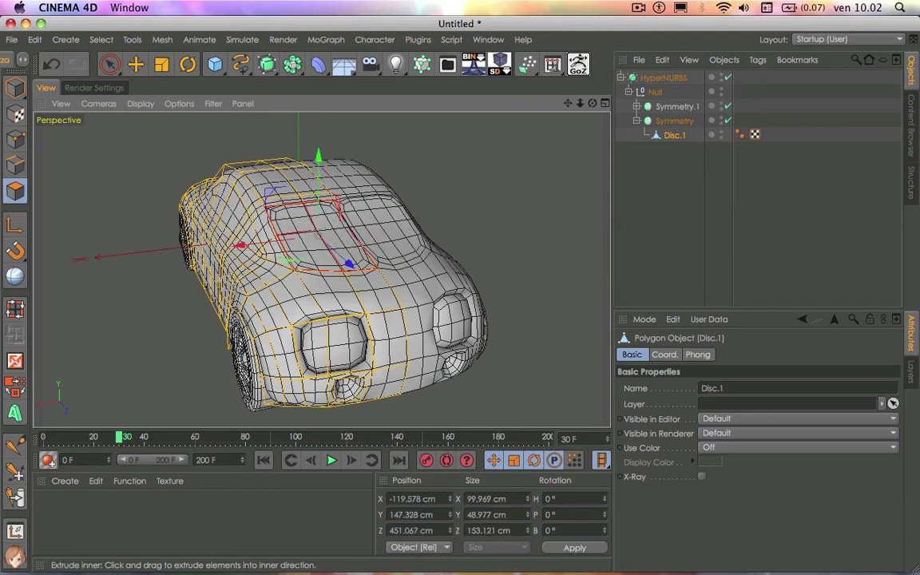
{"action": "scroll", "coordinate": [354, 206], "scroll_direction": "up", "scroll_amount": 5}
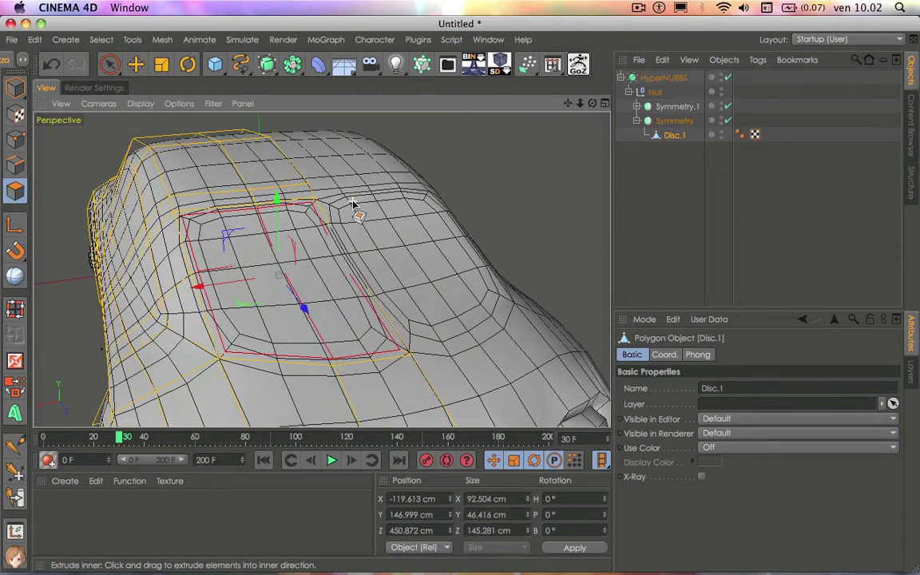
Step: Select the centre-line roof edge and use Set Point Value to put its points at X = 0 cm
{"action": "left_click", "coordinate": [135, 64]}
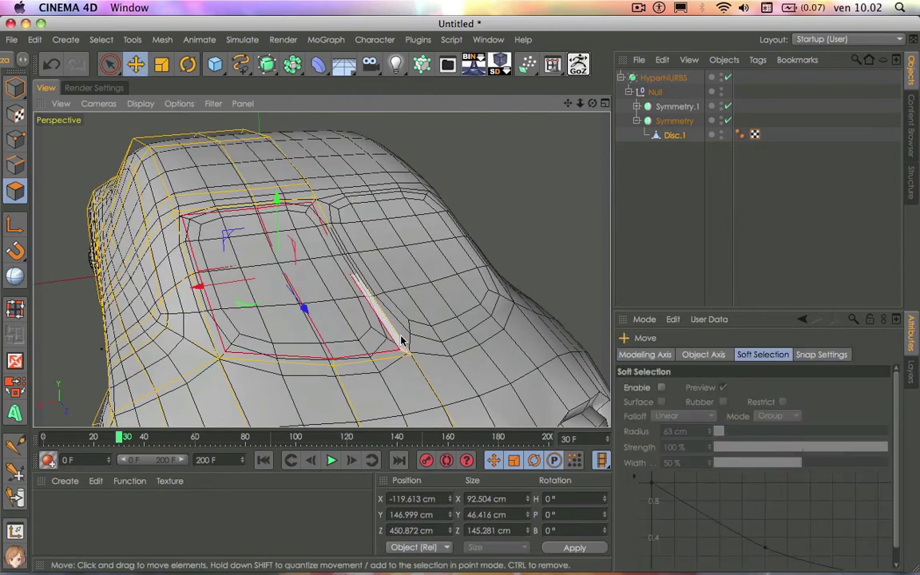
{"action": "left_click", "coordinate": [401, 338]}
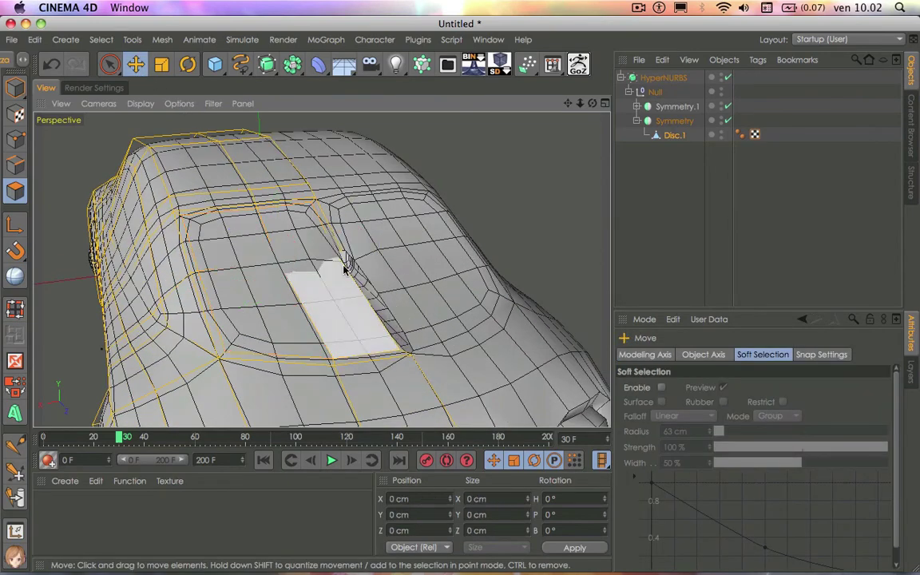
{"action": "left_click", "coordinate": [331, 231]}
{"action": "left_click", "coordinate": [332, 238]}
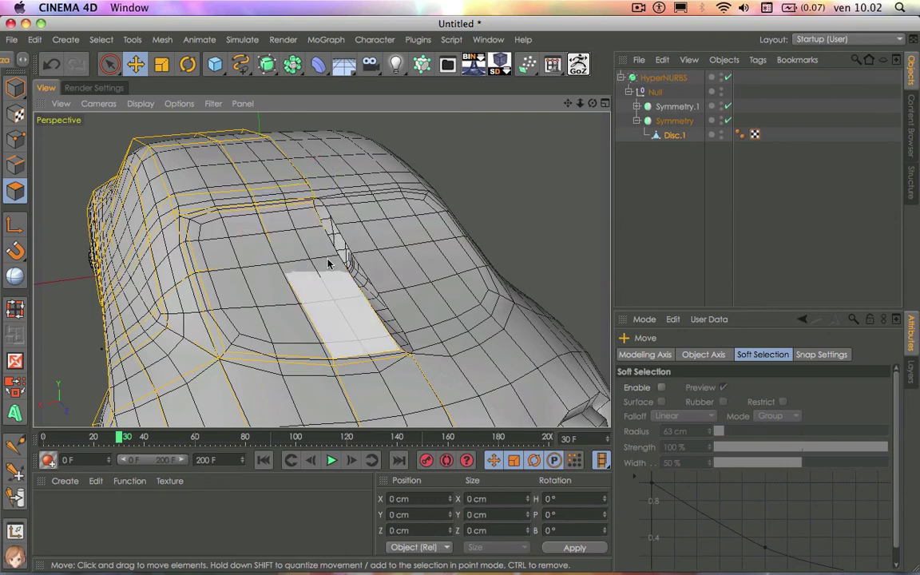
{"action": "left_click", "coordinate": [15, 165]}
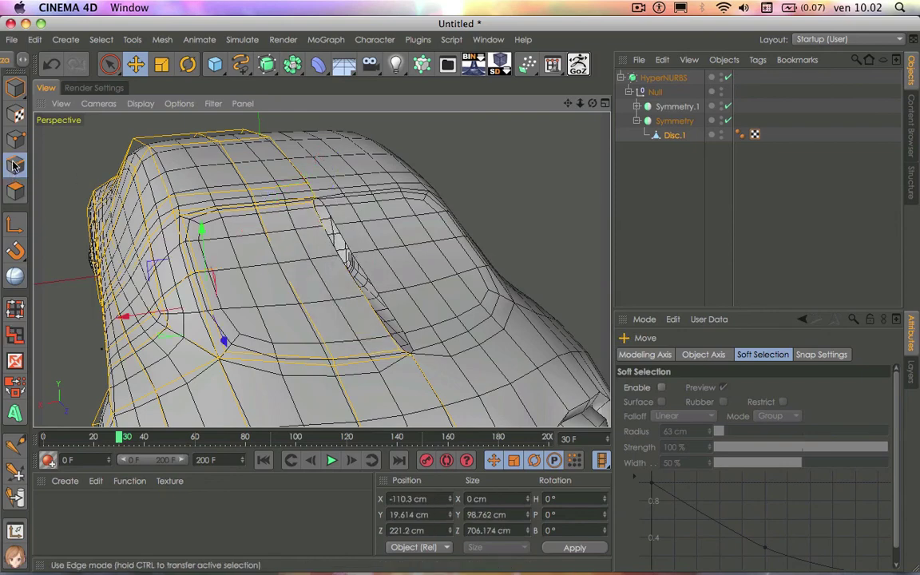
{"action": "left_click", "coordinate": [386, 328]}
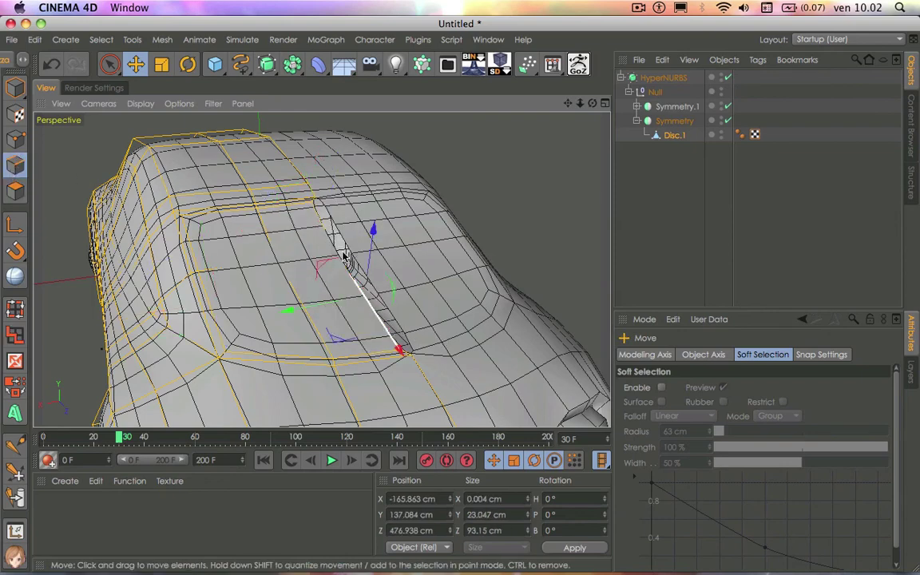
{"action": "right_click", "coordinate": [425, 196]}
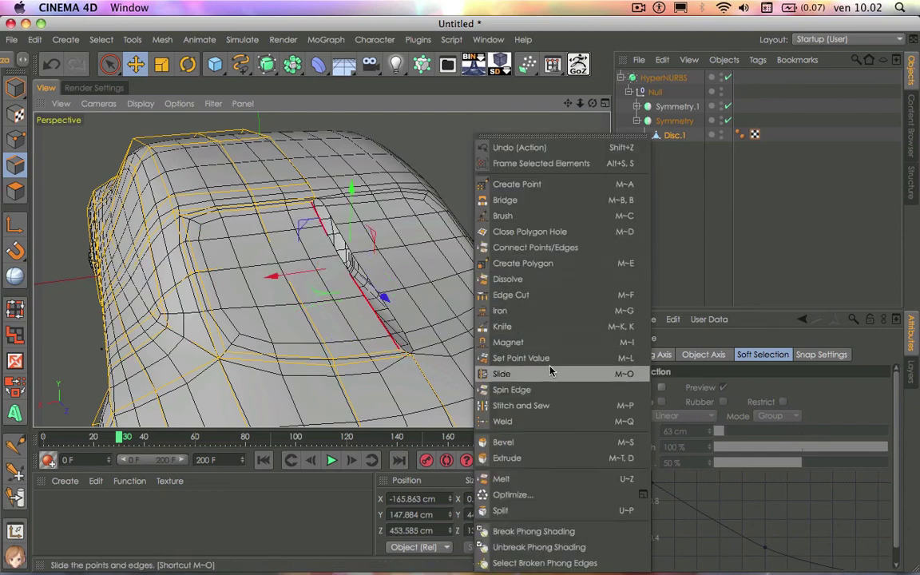
{"action": "left_click", "coordinate": [497, 321]}
{"action": "left_click", "coordinate": [653, 525]}
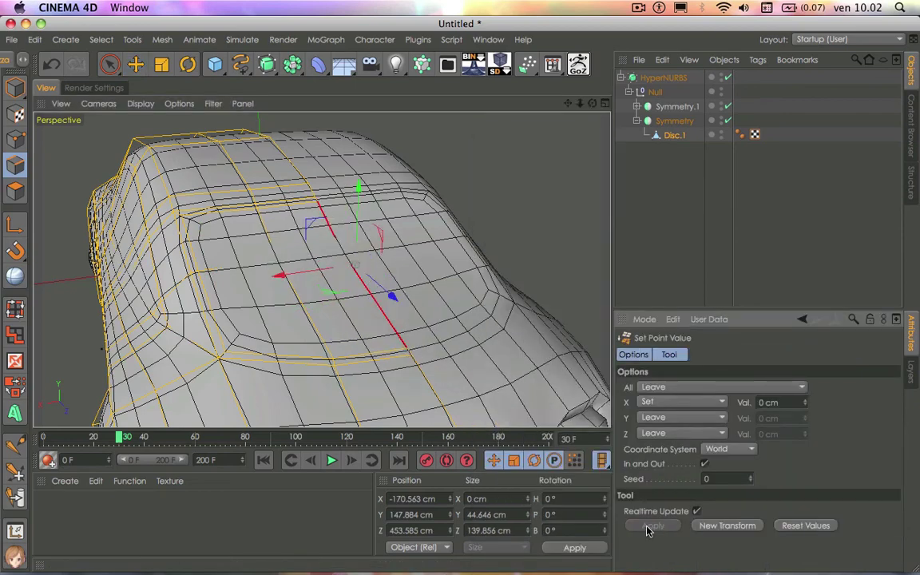
{"action": "left_click_drag", "start_coordinate": [392, 241], "coordinate": [434, 242], "text": "alt"}
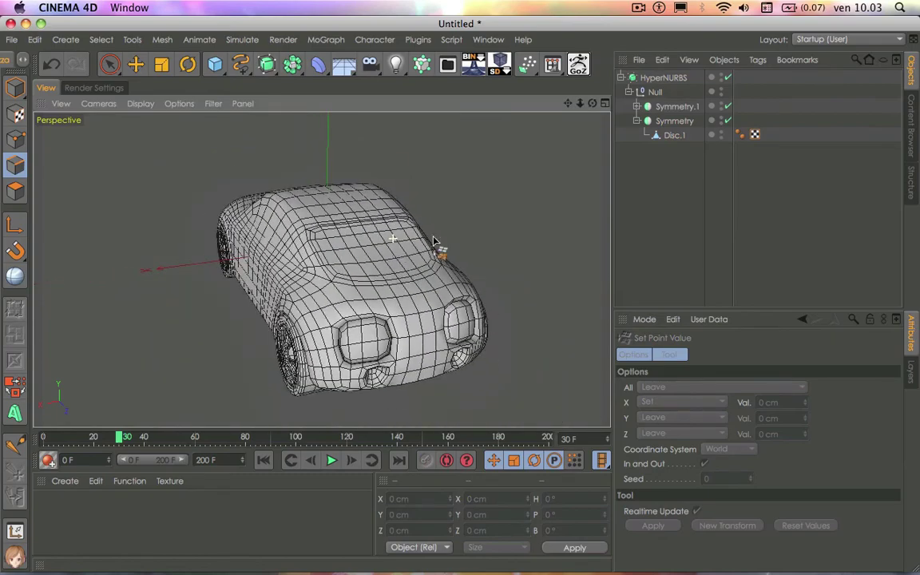
Step: Select two upper-body polygons on Disc.1 and inset them with Extrude Inner
{"action": "mouse_move", "coordinate": [593, 108]}
{"action": "left_mouse_down"}
{"action": "mouse_move", "coordinate": [320, 269]}
{"action": "mouse_move", "coordinate": [594, 108]}
{"action": "left_mouse_up"}
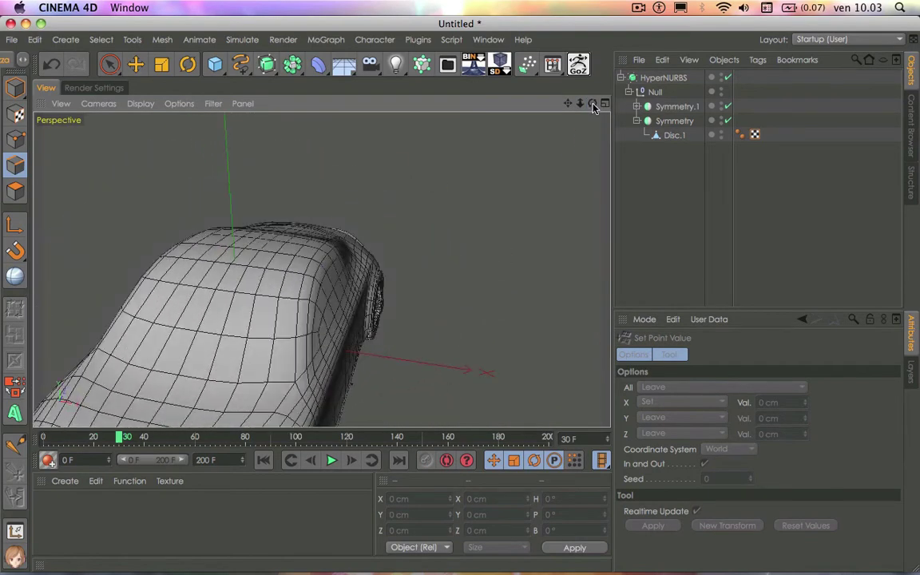
{"action": "left_click", "coordinate": [673, 135]}
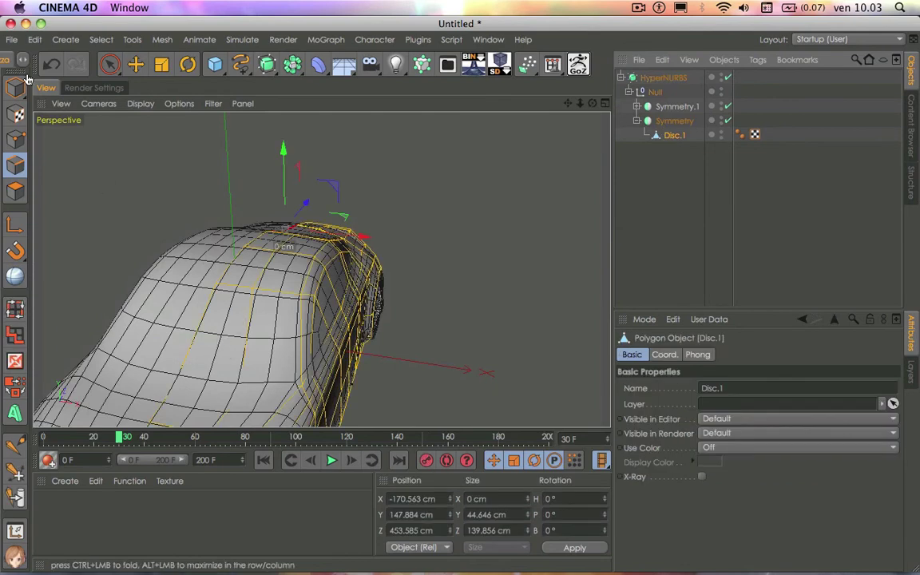
{"action": "left_click", "coordinate": [15, 191]}
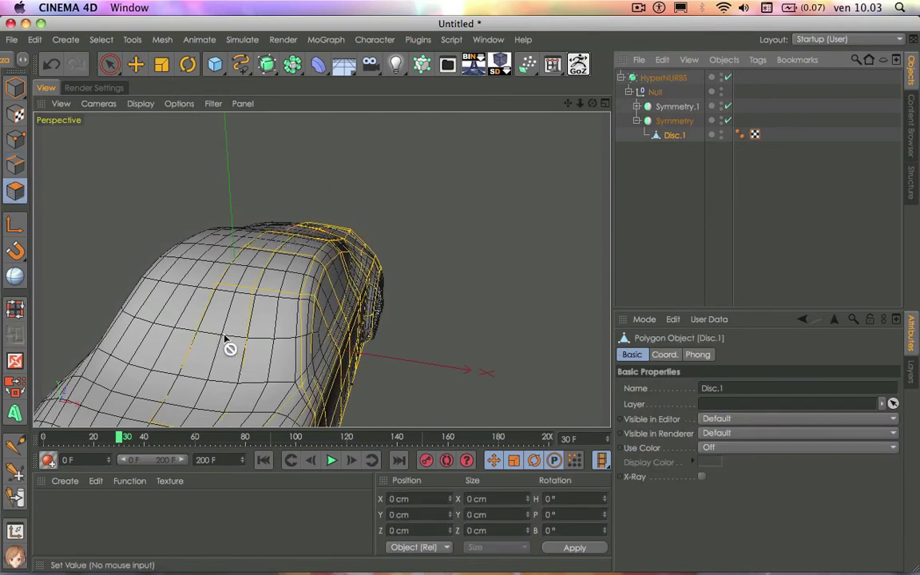
{"action": "left_click", "coordinate": [135, 64]}
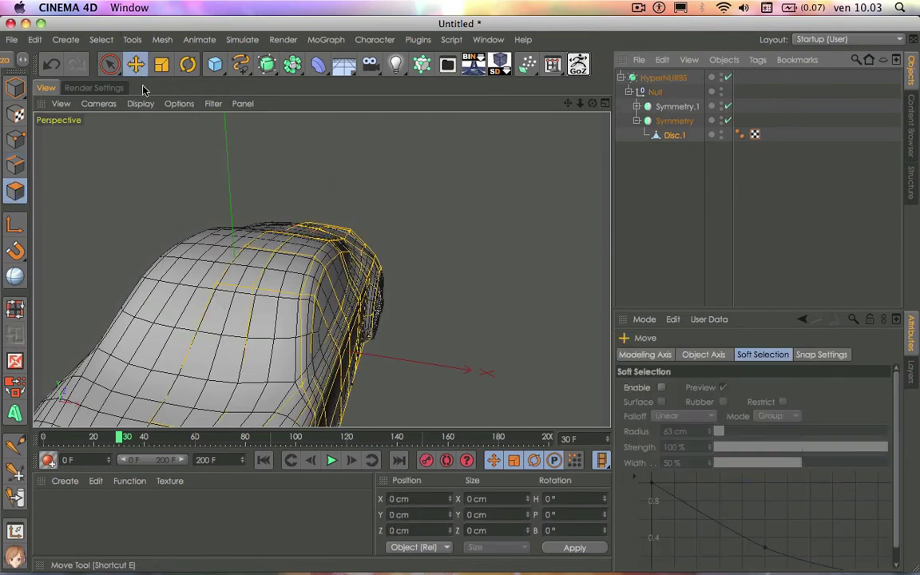
{"action": "left_click", "coordinate": [233, 307]}
{"action": "left_click", "coordinate": [260, 330], "text": "shift"}
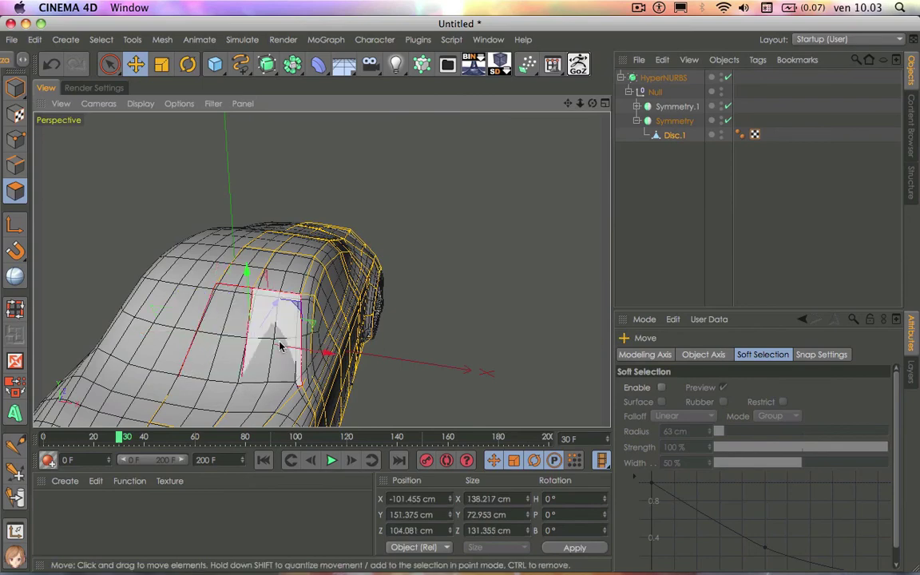
{"action": "left_click_drag", "start_coordinate": [512, 96], "coordinate": [533, 213], "text": "alt"}
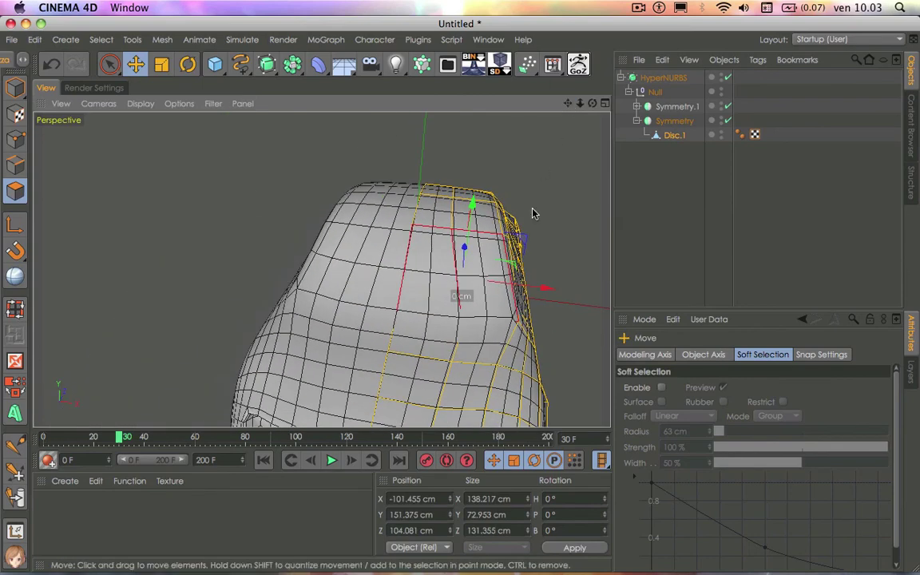
{"action": "right_click", "coordinate": [533, 213]}
{"action": "left_click", "coordinate": [556, 311]}
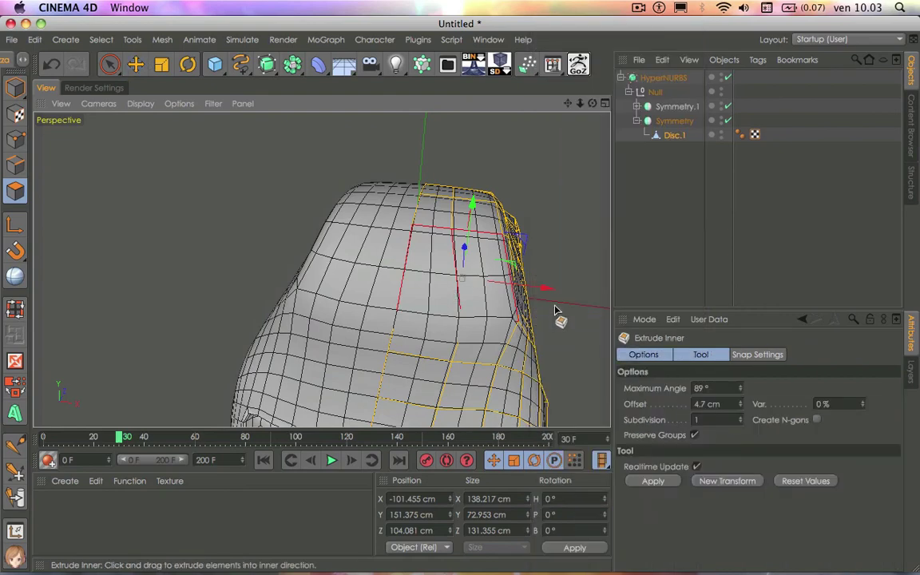
{"action": "mouse_move", "coordinate": [557, 304]}
{"action": "left_mouse_down"}
{"action": "mouse_move", "coordinate": [520, 306]}
{"action": "mouse_move", "coordinate": [397, 227]}
{"action": "left_mouse_up"}
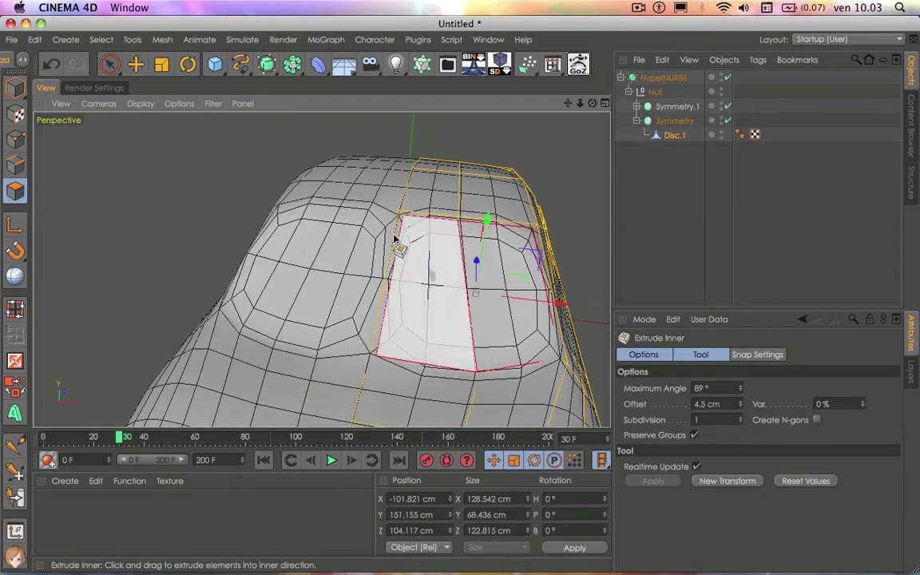
Step: Nudge the inset's inner edge, then select the edge beside the gap and try Set Point Value
{"action": "left_click", "coordinate": [136, 64]}
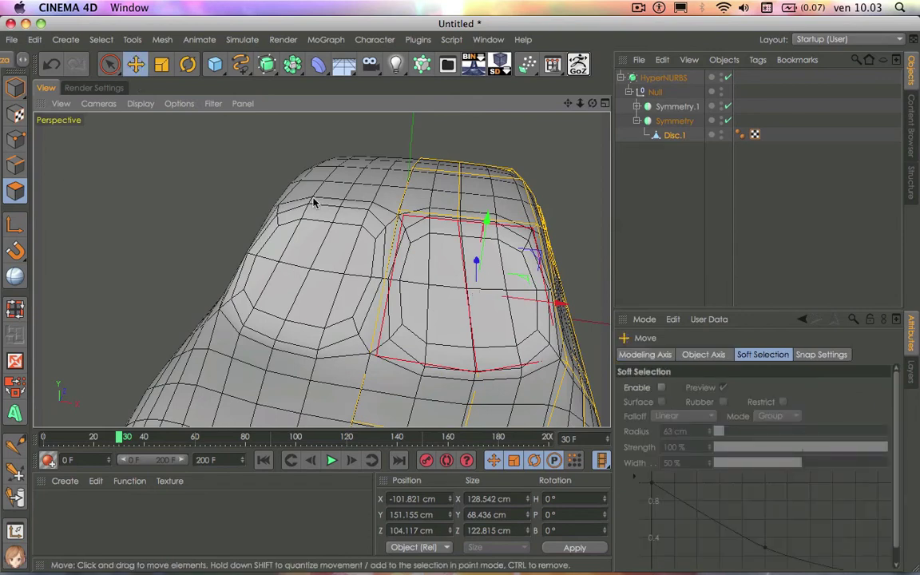
{"action": "left_click_drag", "start_coordinate": [394, 248], "coordinate": [396, 236]}
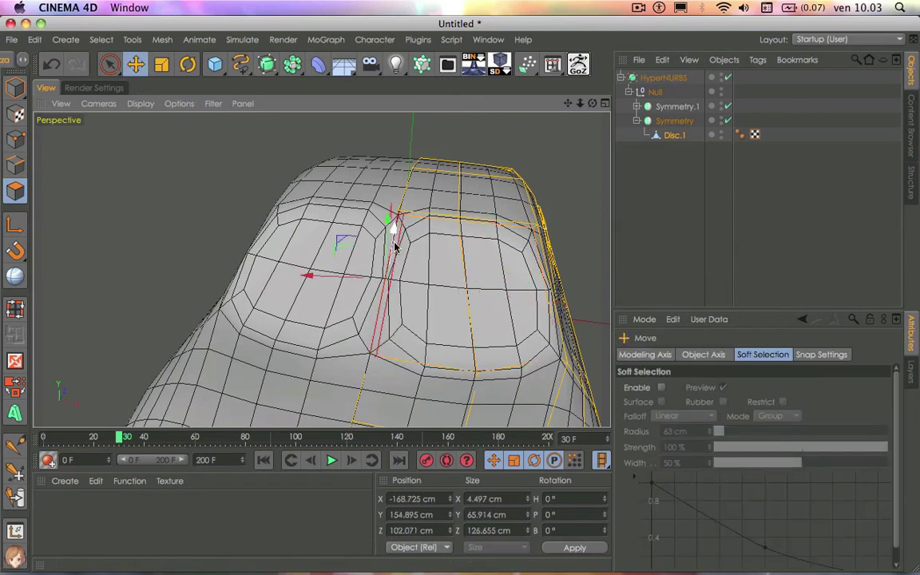
{"action": "key", "text": "ctrl+shift+a"}
{"action": "left_click", "coordinate": [15, 164]}
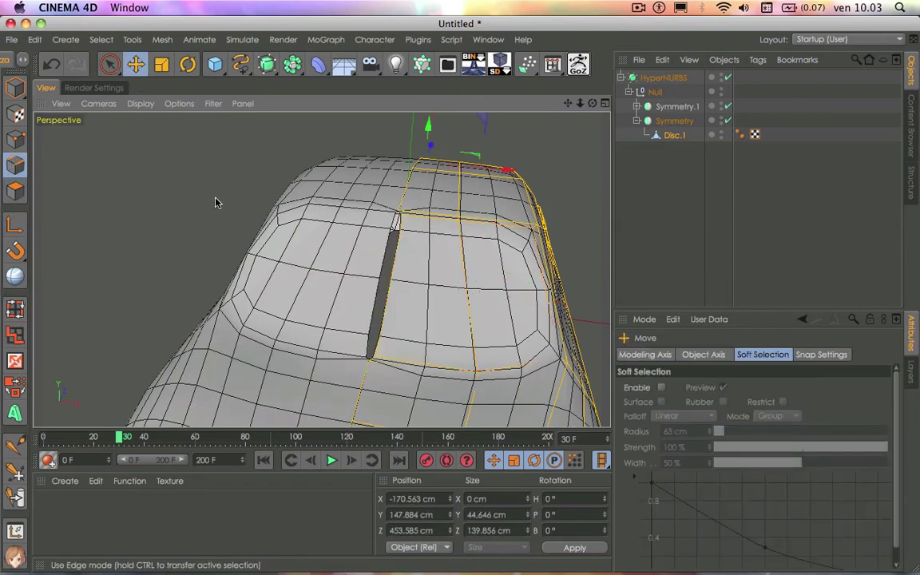
{"action": "left_click", "coordinate": [395, 260]}
{"action": "right_click", "coordinate": [311, 259]}
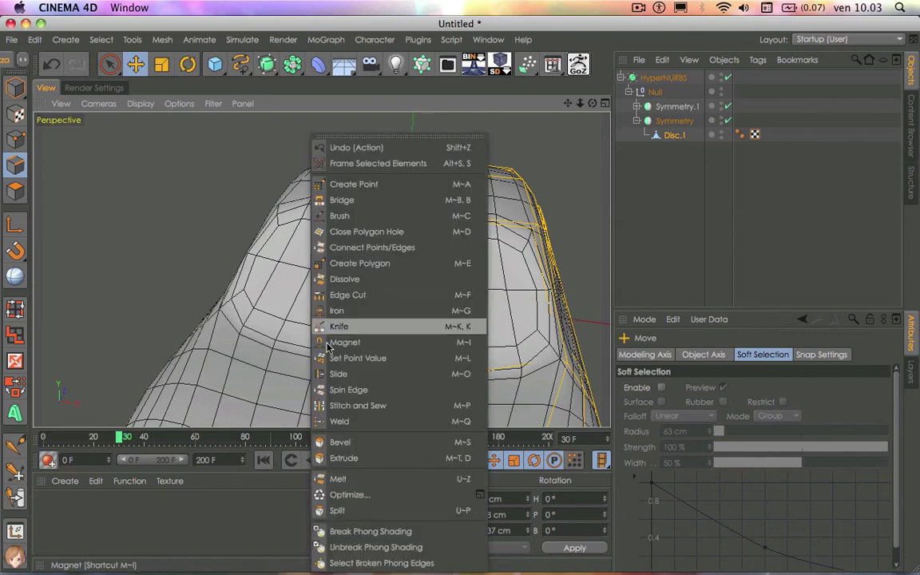
{"action": "left_click", "coordinate": [336, 353]}
{"action": "key", "text": "Return"}
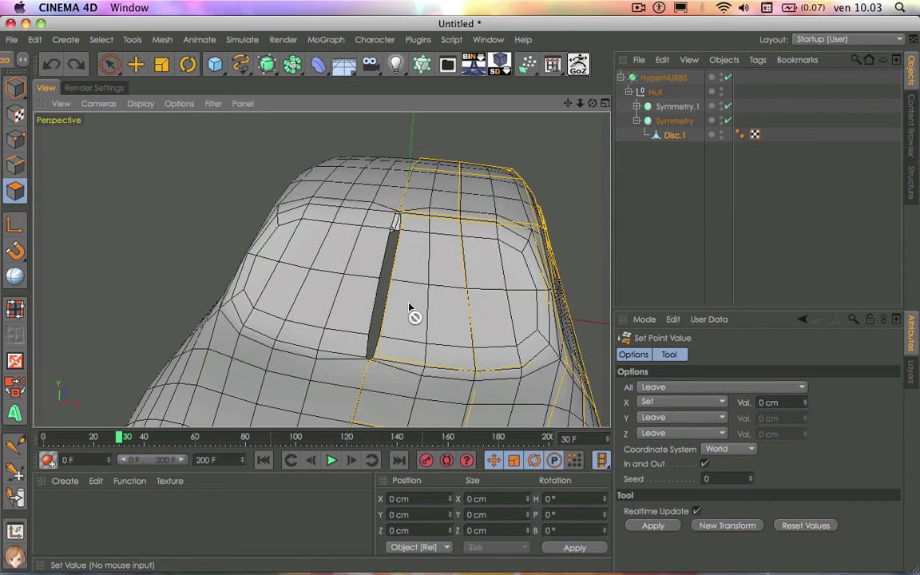
Step: Reselect the gap edge and set its points to X = 0 cm, closing the slit
{"action": "left_click", "coordinate": [16, 139]}
{"action": "left_click", "coordinate": [11, 162]}
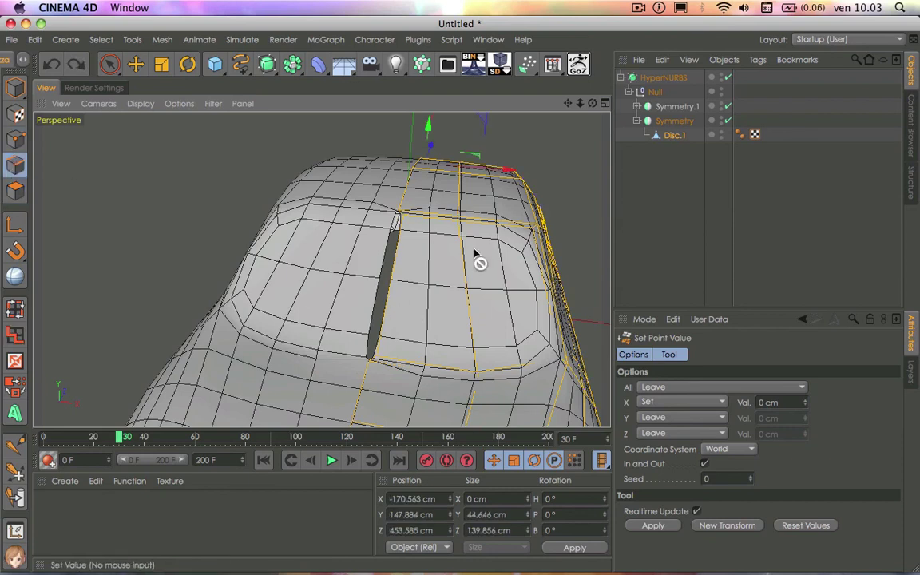
{"action": "left_click", "coordinate": [132, 65]}
{"action": "left_click", "coordinate": [394, 285]}
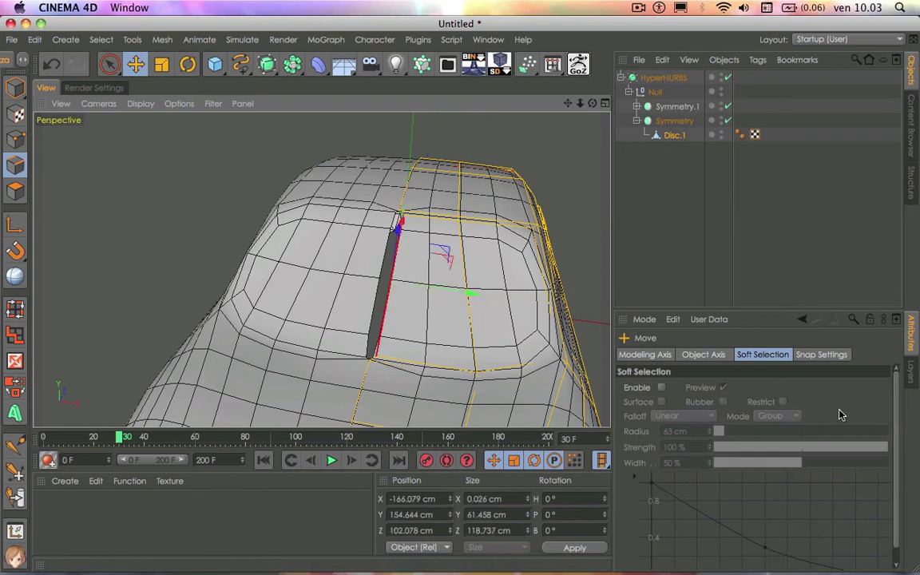
{"action": "right_click", "coordinate": [449, 279]}
{"action": "left_click", "coordinate": [482, 359]}
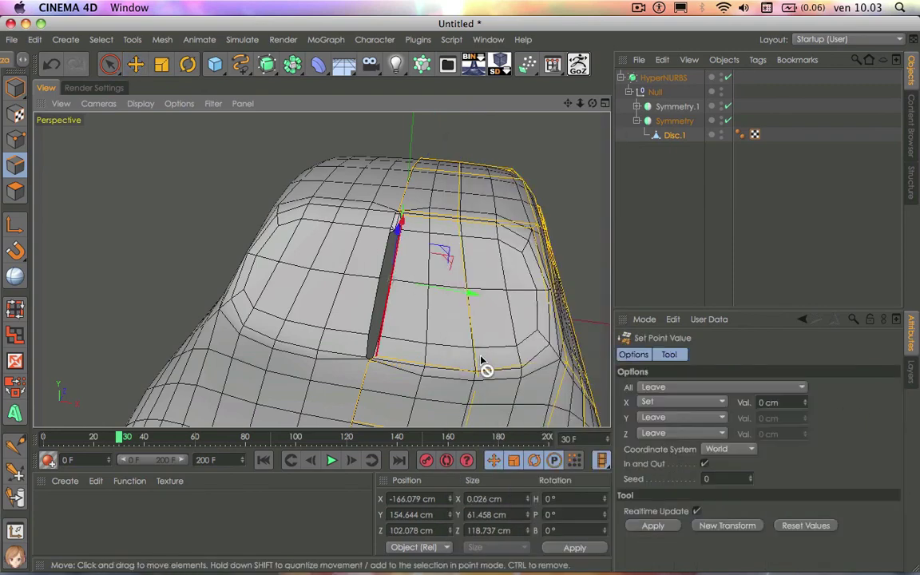
{"action": "left_click", "coordinate": [655, 526]}
{"action": "left_click", "coordinate": [671, 257]}
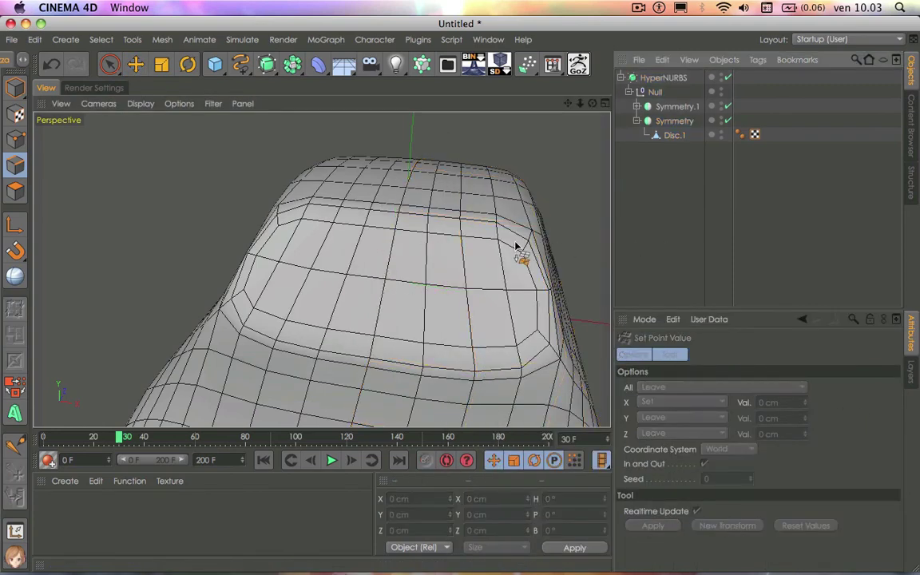
{"action": "left_click_drag", "start_coordinate": [517, 246], "coordinate": [595, 104], "text": "alt"}
Step: Disable HyperNURBS to show the car's coarse polygon cage with both wheel sets
{"action": "mouse_move", "coordinate": [459, 298]}
{"action": "left_mouse_down", "text": "alt"}
{"action": "mouse_move", "coordinate": [318, 266]}
{"action": "mouse_move", "coordinate": [523, 247]}
{"action": "left_mouse_up", "text": "alt"}
{"action": "scroll", "coordinate": [523, 215], "scroll_direction": "down", "scroll_amount": 5}
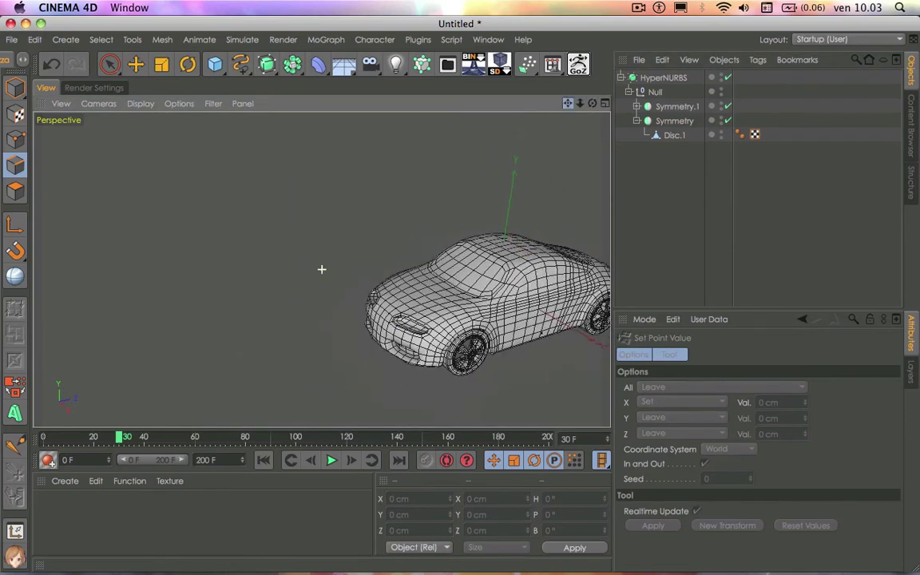
{"action": "middle_click_drag", "start_coordinate": [320, 267], "coordinate": [179, 264], "text": "alt"}
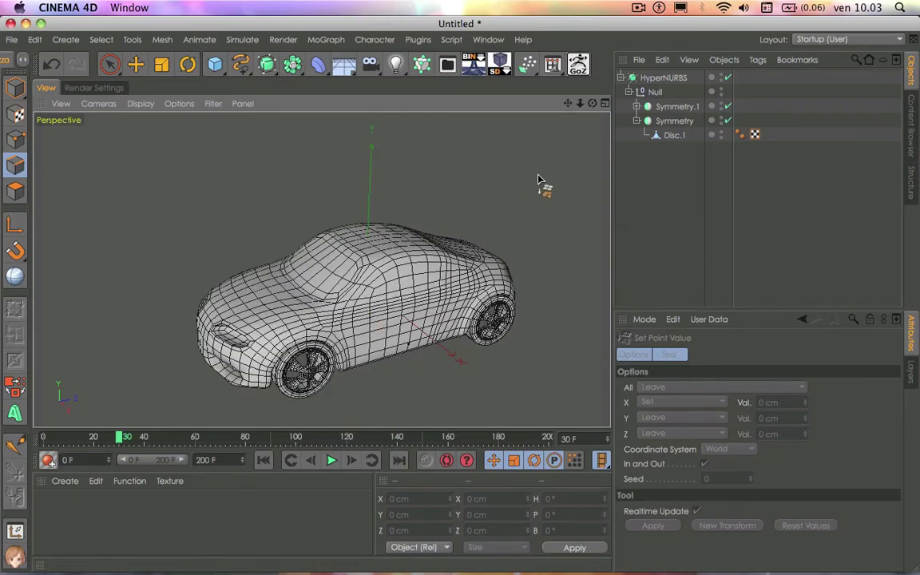
{"action": "mouse_move", "coordinate": [595, 104]}
{"action": "left_mouse_down"}
{"action": "mouse_move", "coordinate": [320, 269]}
{"action": "mouse_move", "coordinate": [595, 103]}
{"action": "left_mouse_up"}
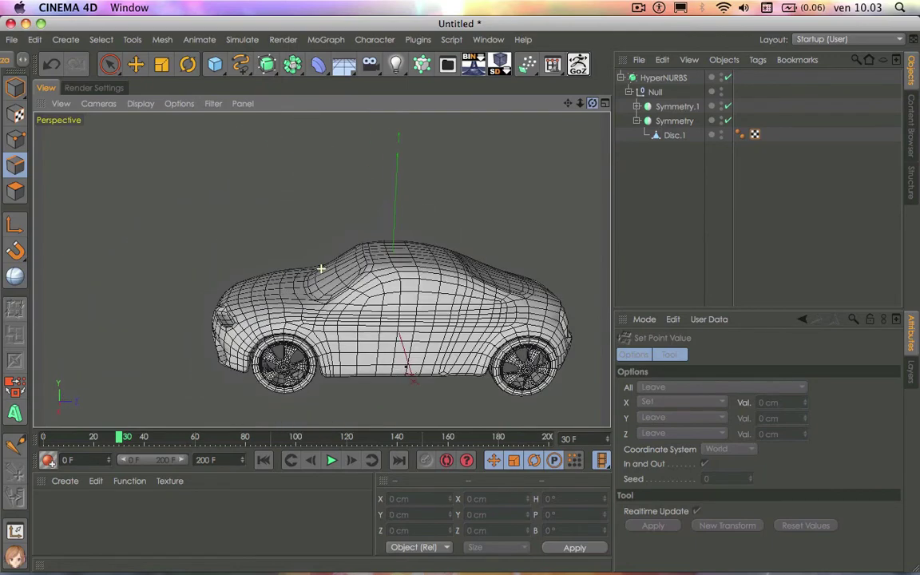
{"action": "left_click", "coordinate": [726, 77]}
{"action": "scroll", "coordinate": [486, 209], "scroll_direction": "down", "scroll_amount": 3}
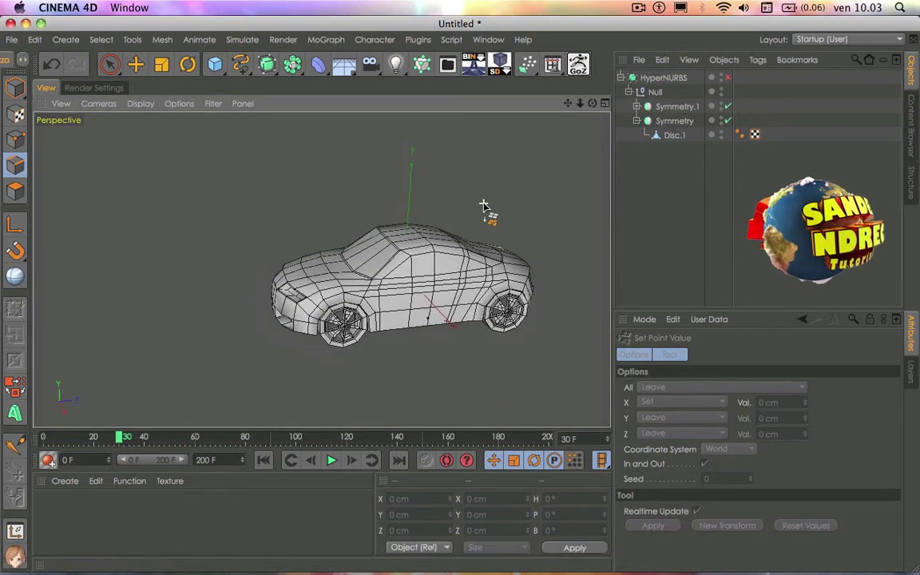
{"action": "left_click_drag", "start_coordinate": [592, 104], "coordinate": [592, 104]}
{"action": "left_click_drag", "start_coordinate": [320, 269], "coordinate": [320, 269]}
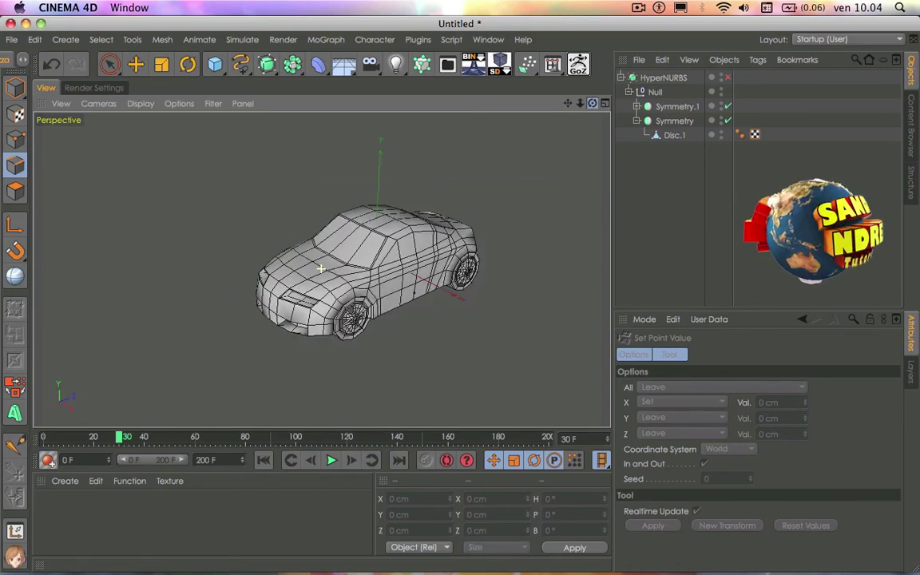
{"action": "left_click_drag", "start_coordinate": [566, 104], "coordinate": [487, 115]}
{"action": "left_click_drag", "start_coordinate": [580, 105], "coordinate": [565, 107]}
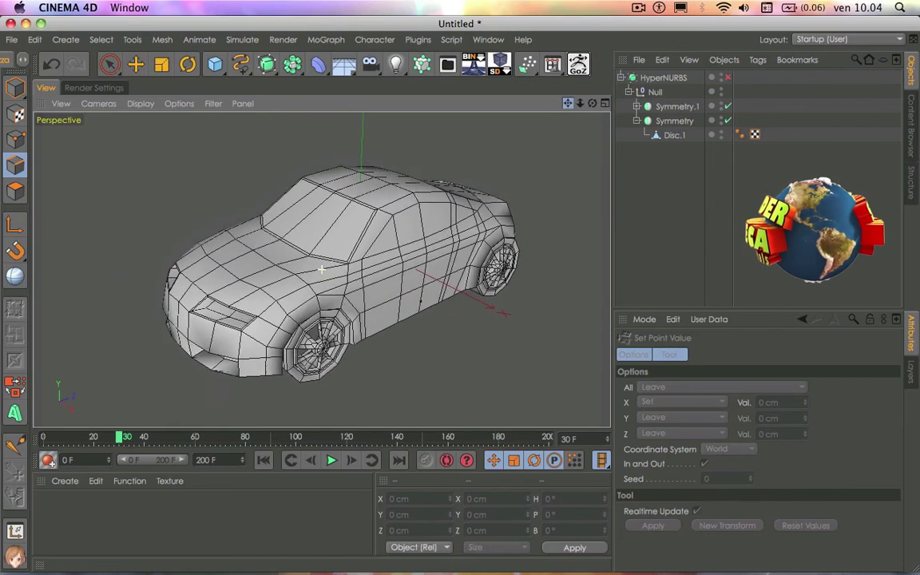